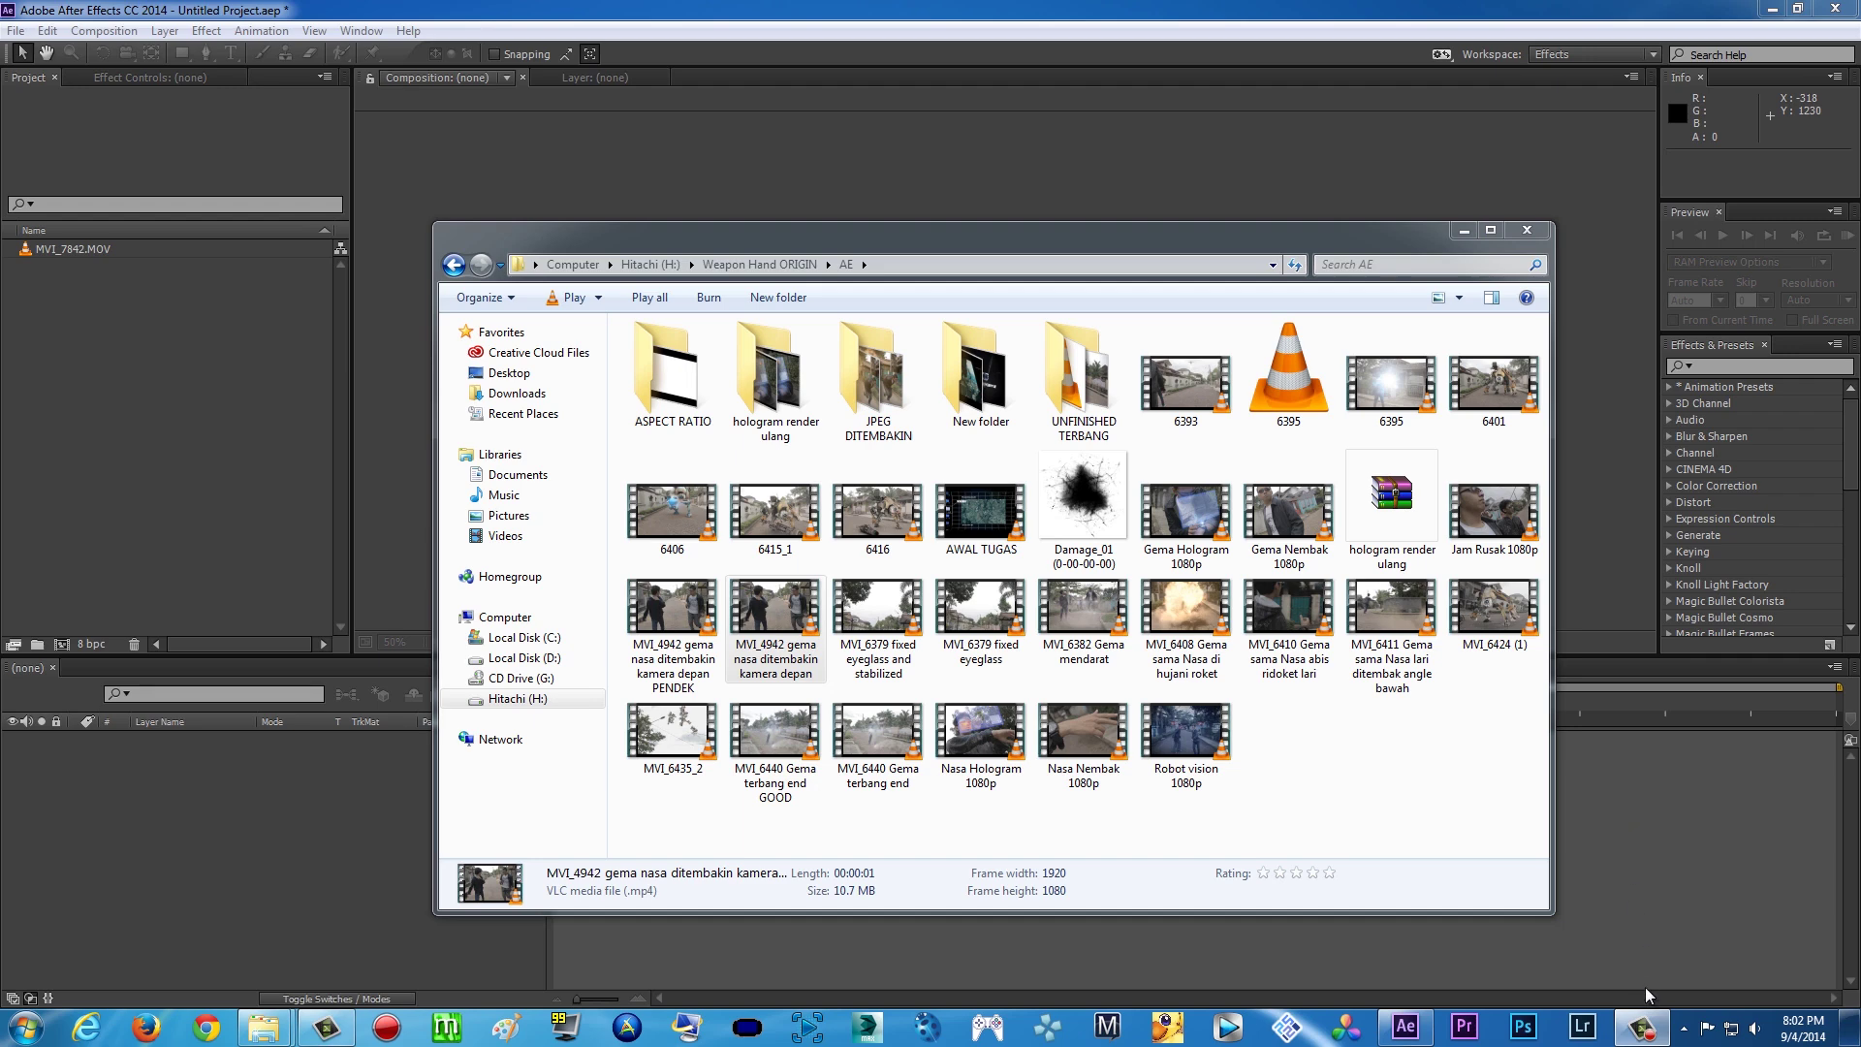
# Play the MVI_4942 explosion clip in VLC at 1:2 Half zoom, replay part of it, then close VLC
pyautogui.click(1641, 1030)
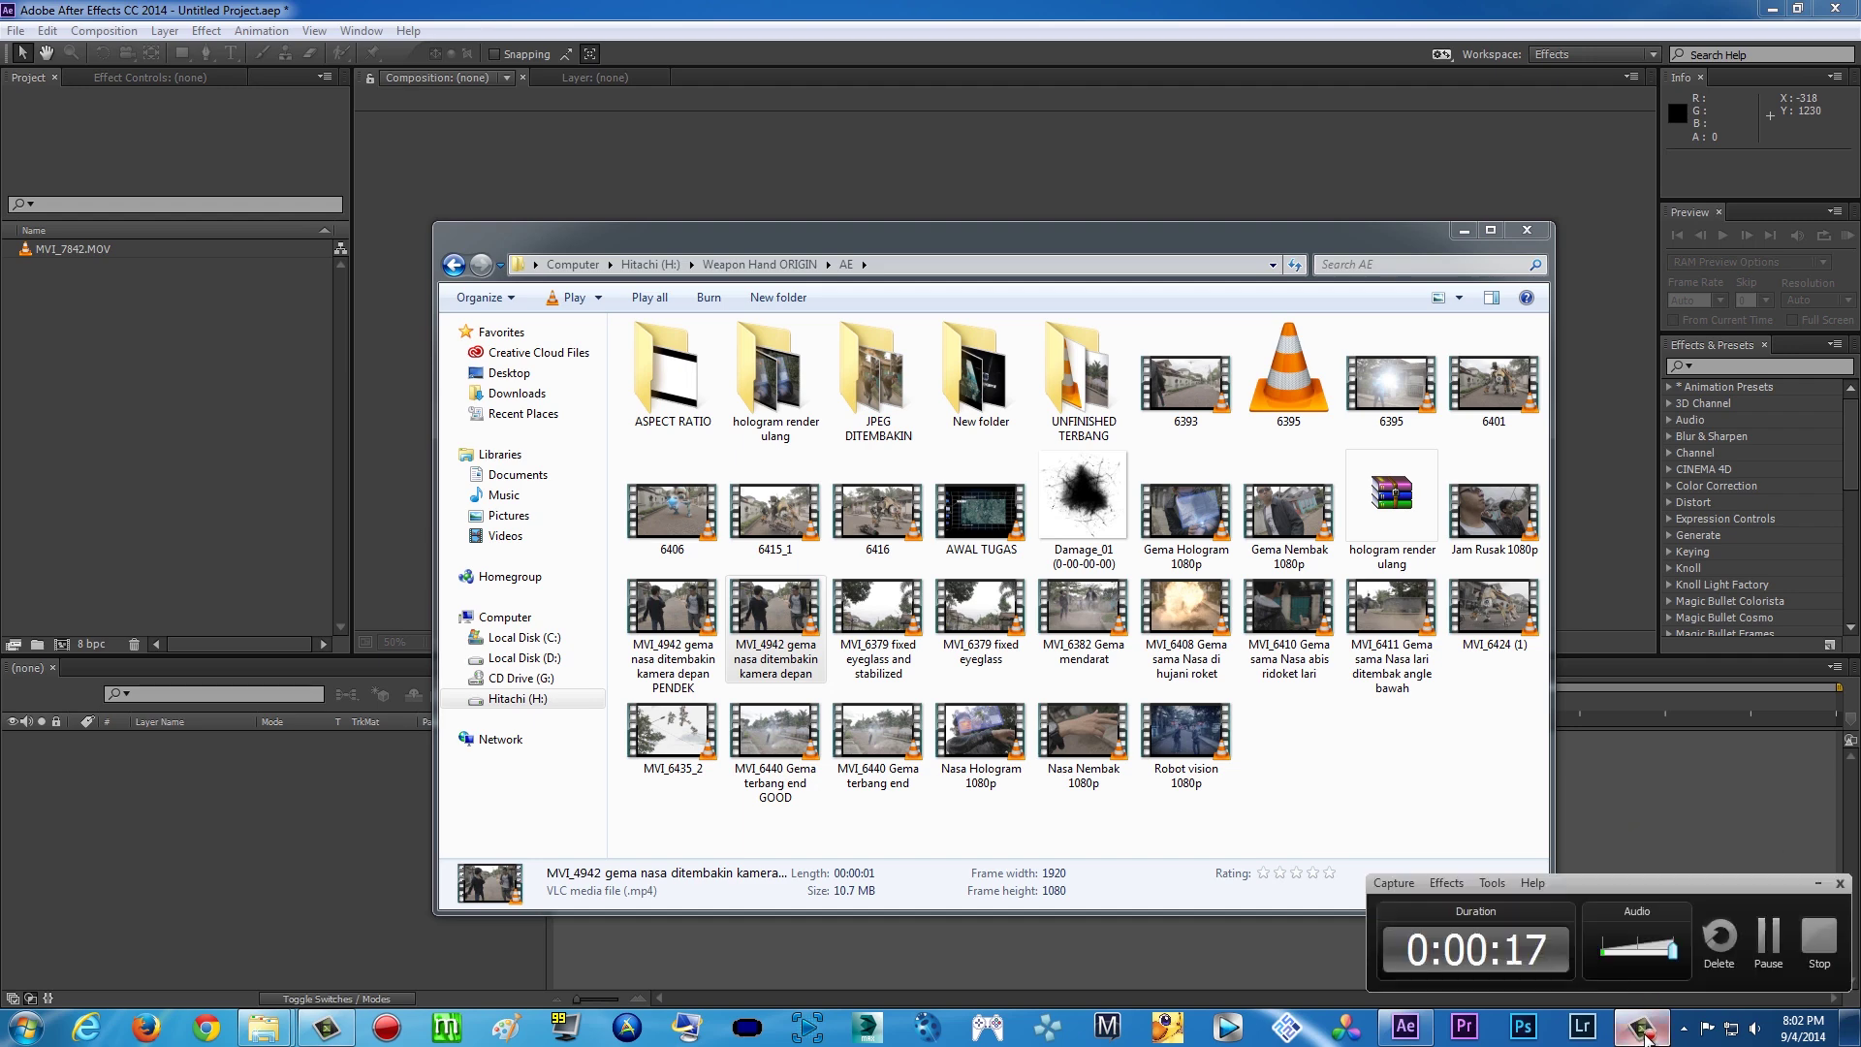
pyautogui.click(1258, 242)
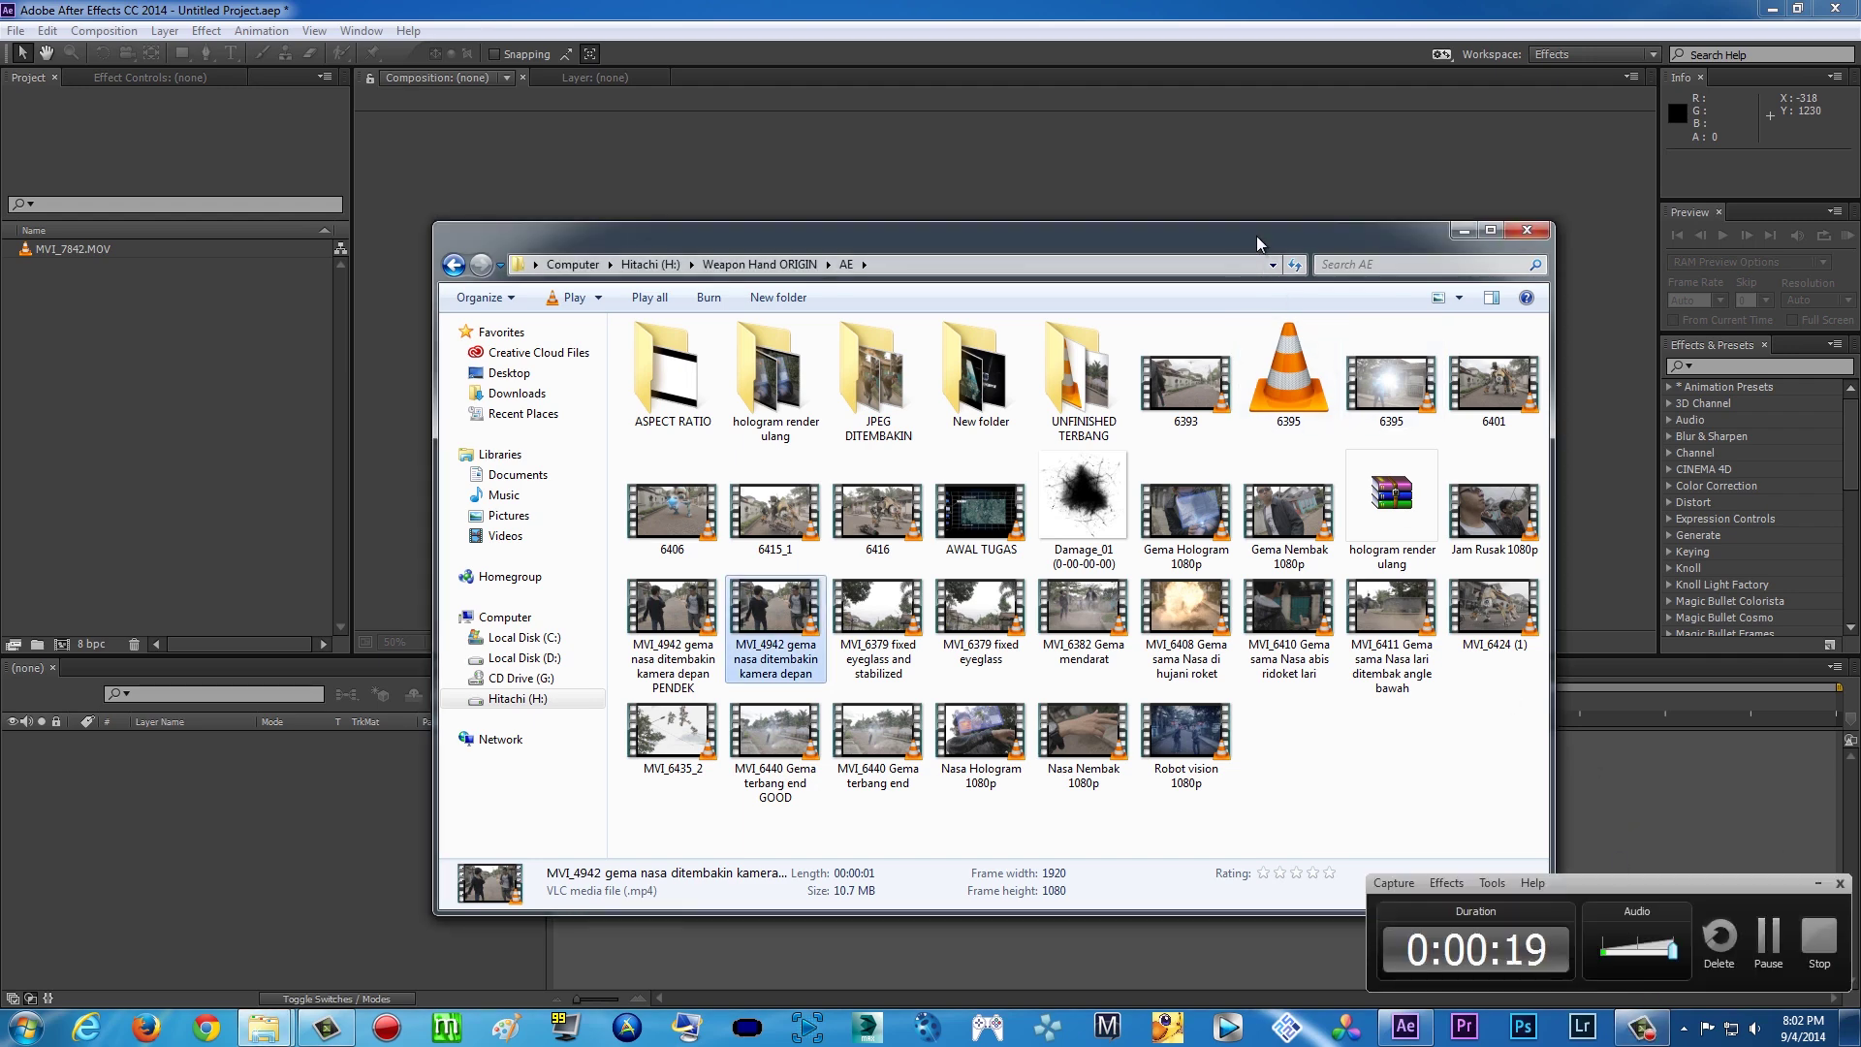
pyautogui.click(1818, 884)
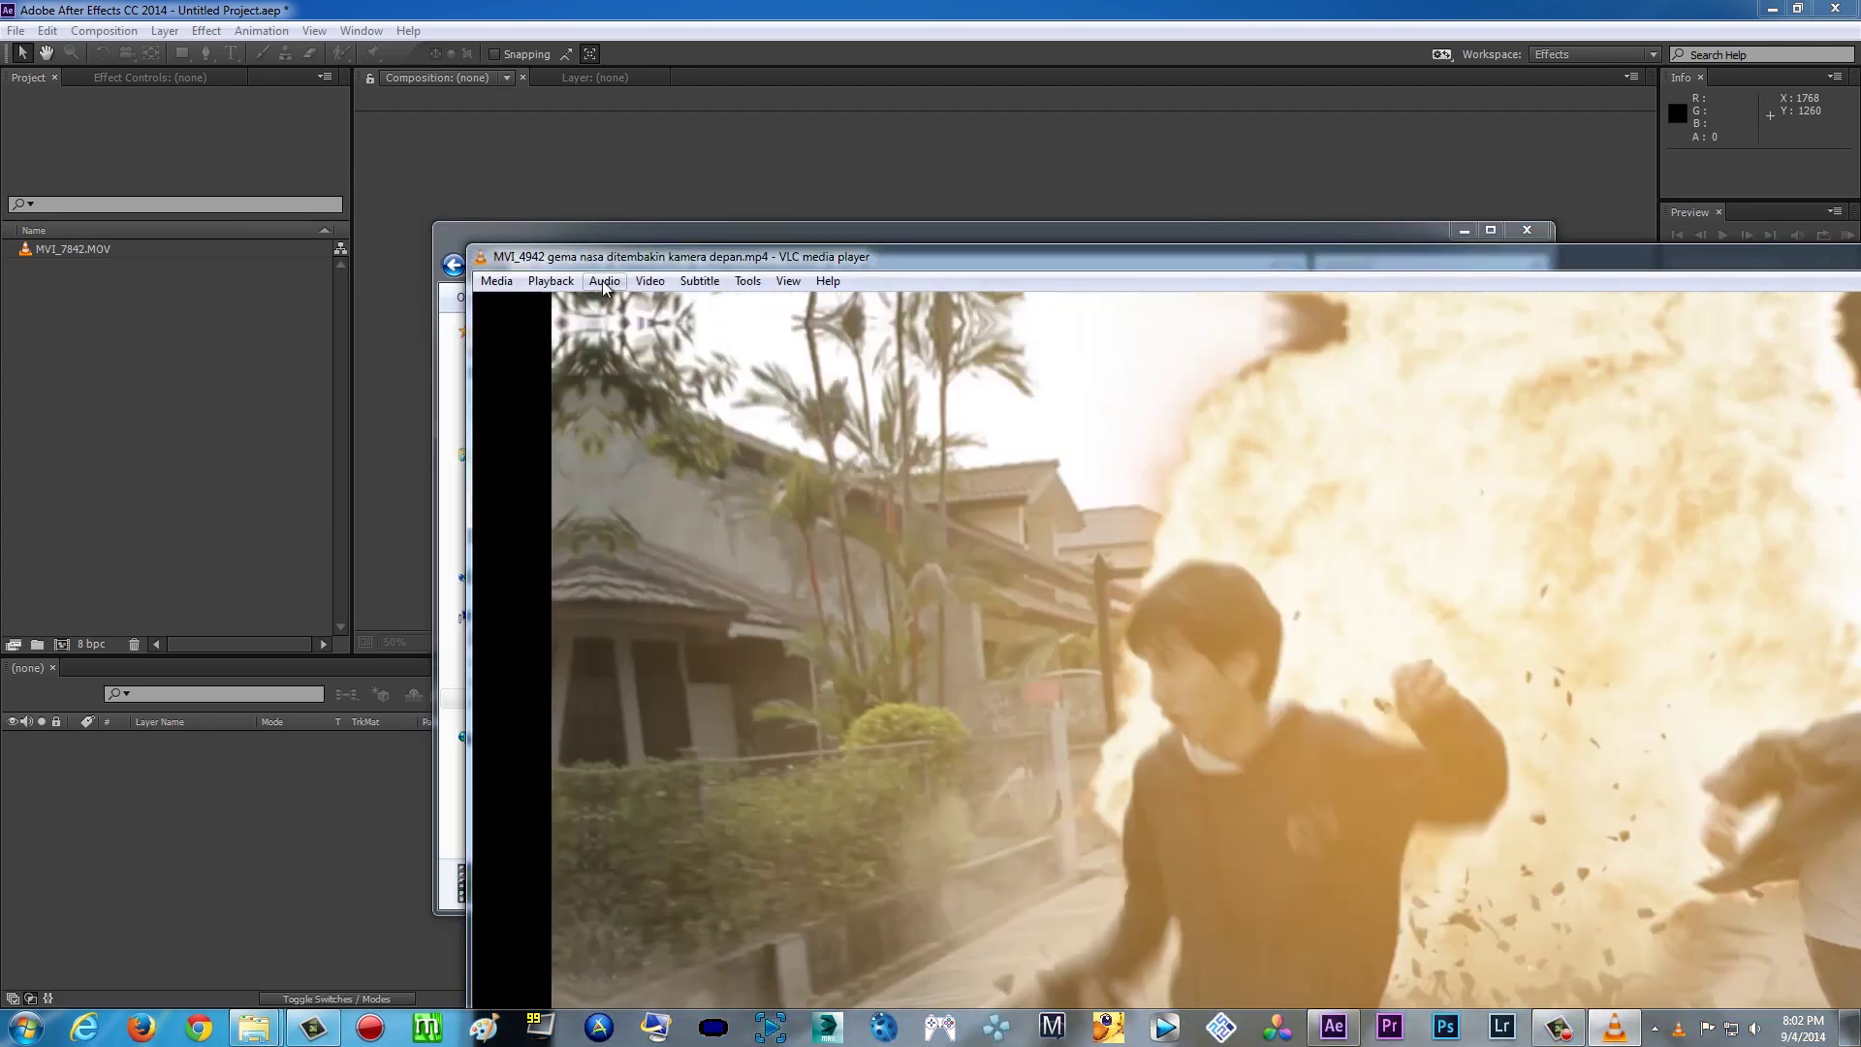
pyautogui.click(649, 281)
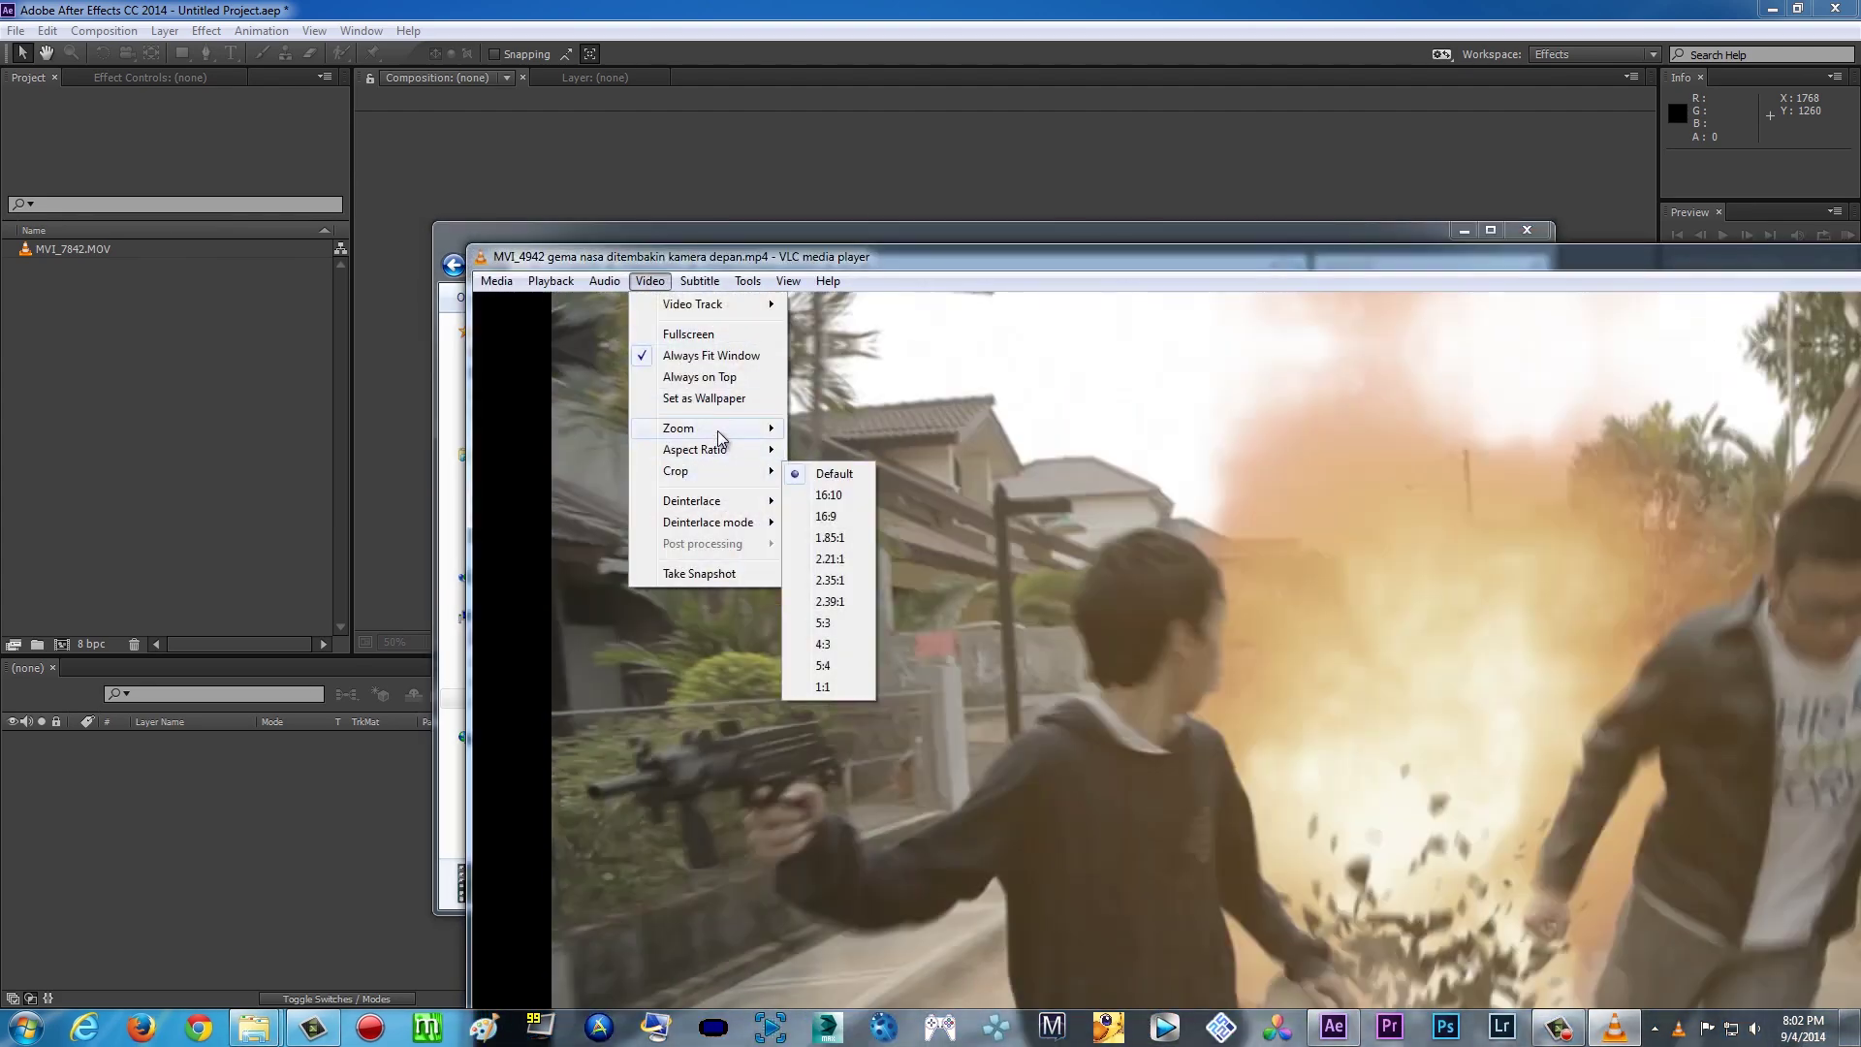
pyautogui.moveTo(717, 428)
pyautogui.click(834, 449)
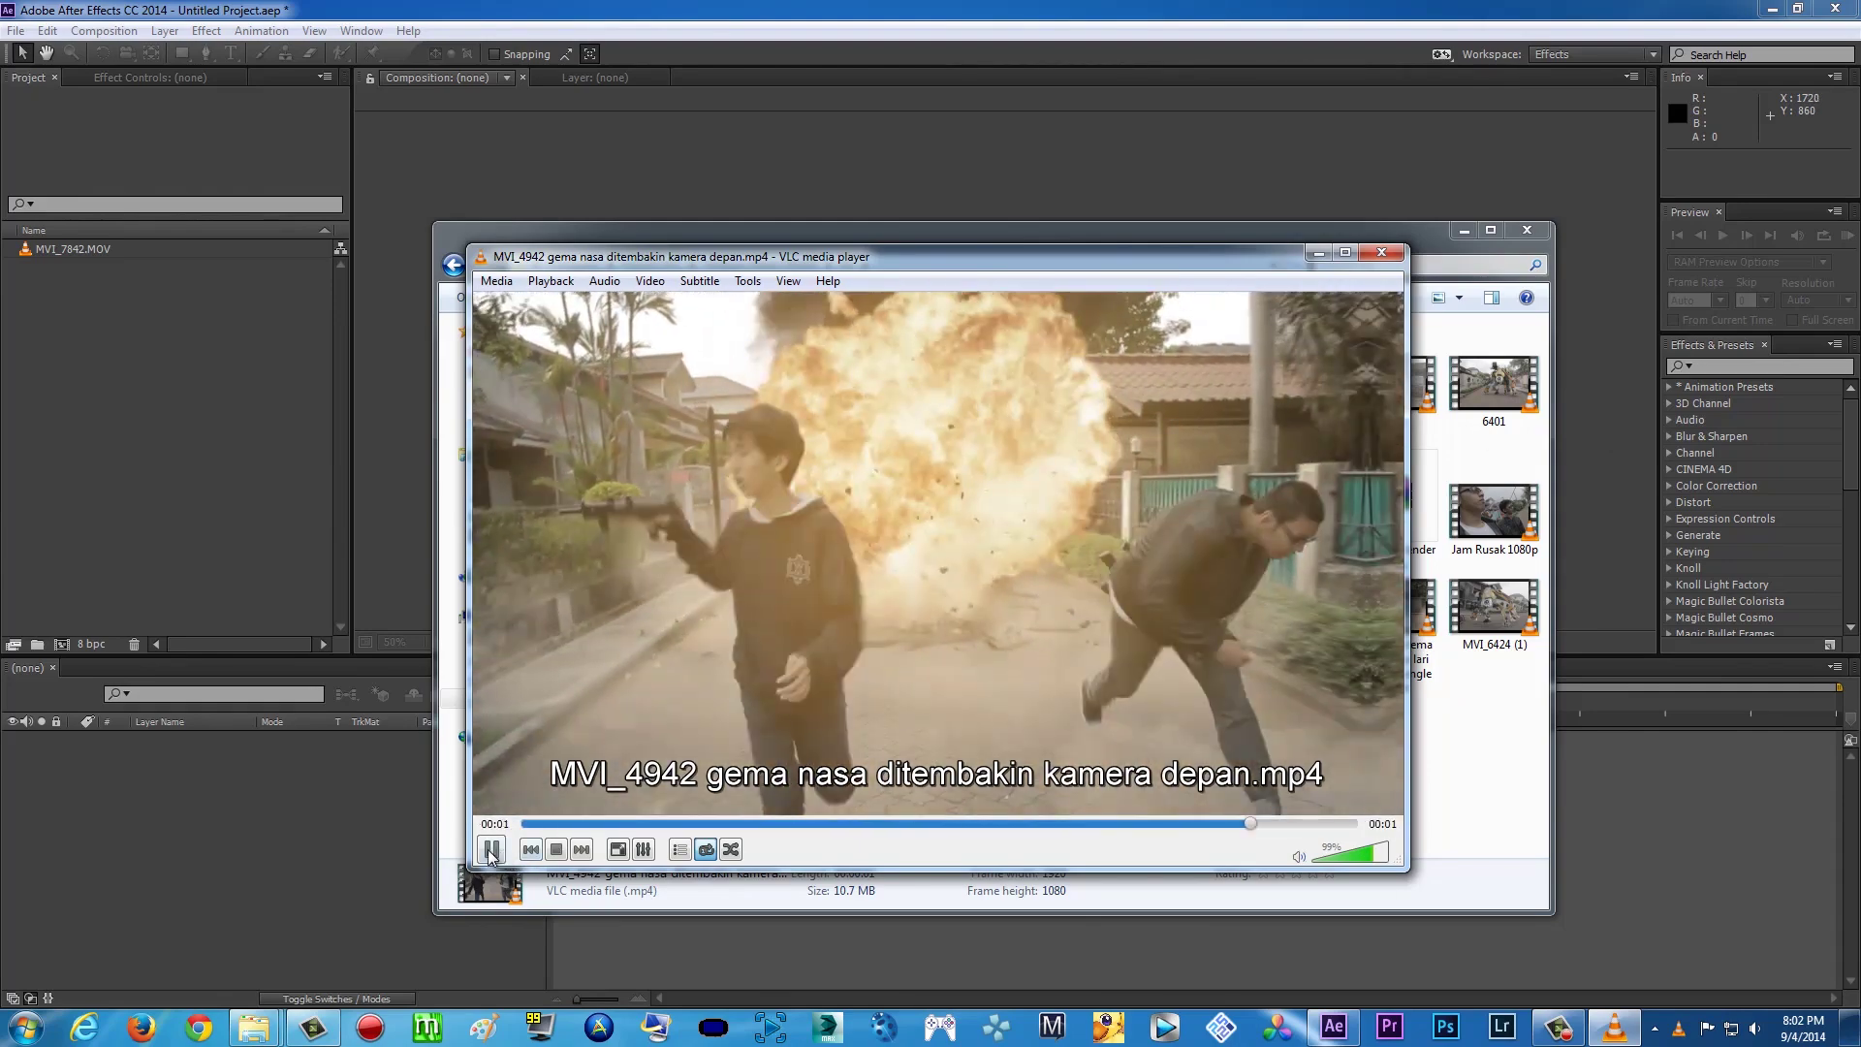
pyautogui.click(1306, 823)
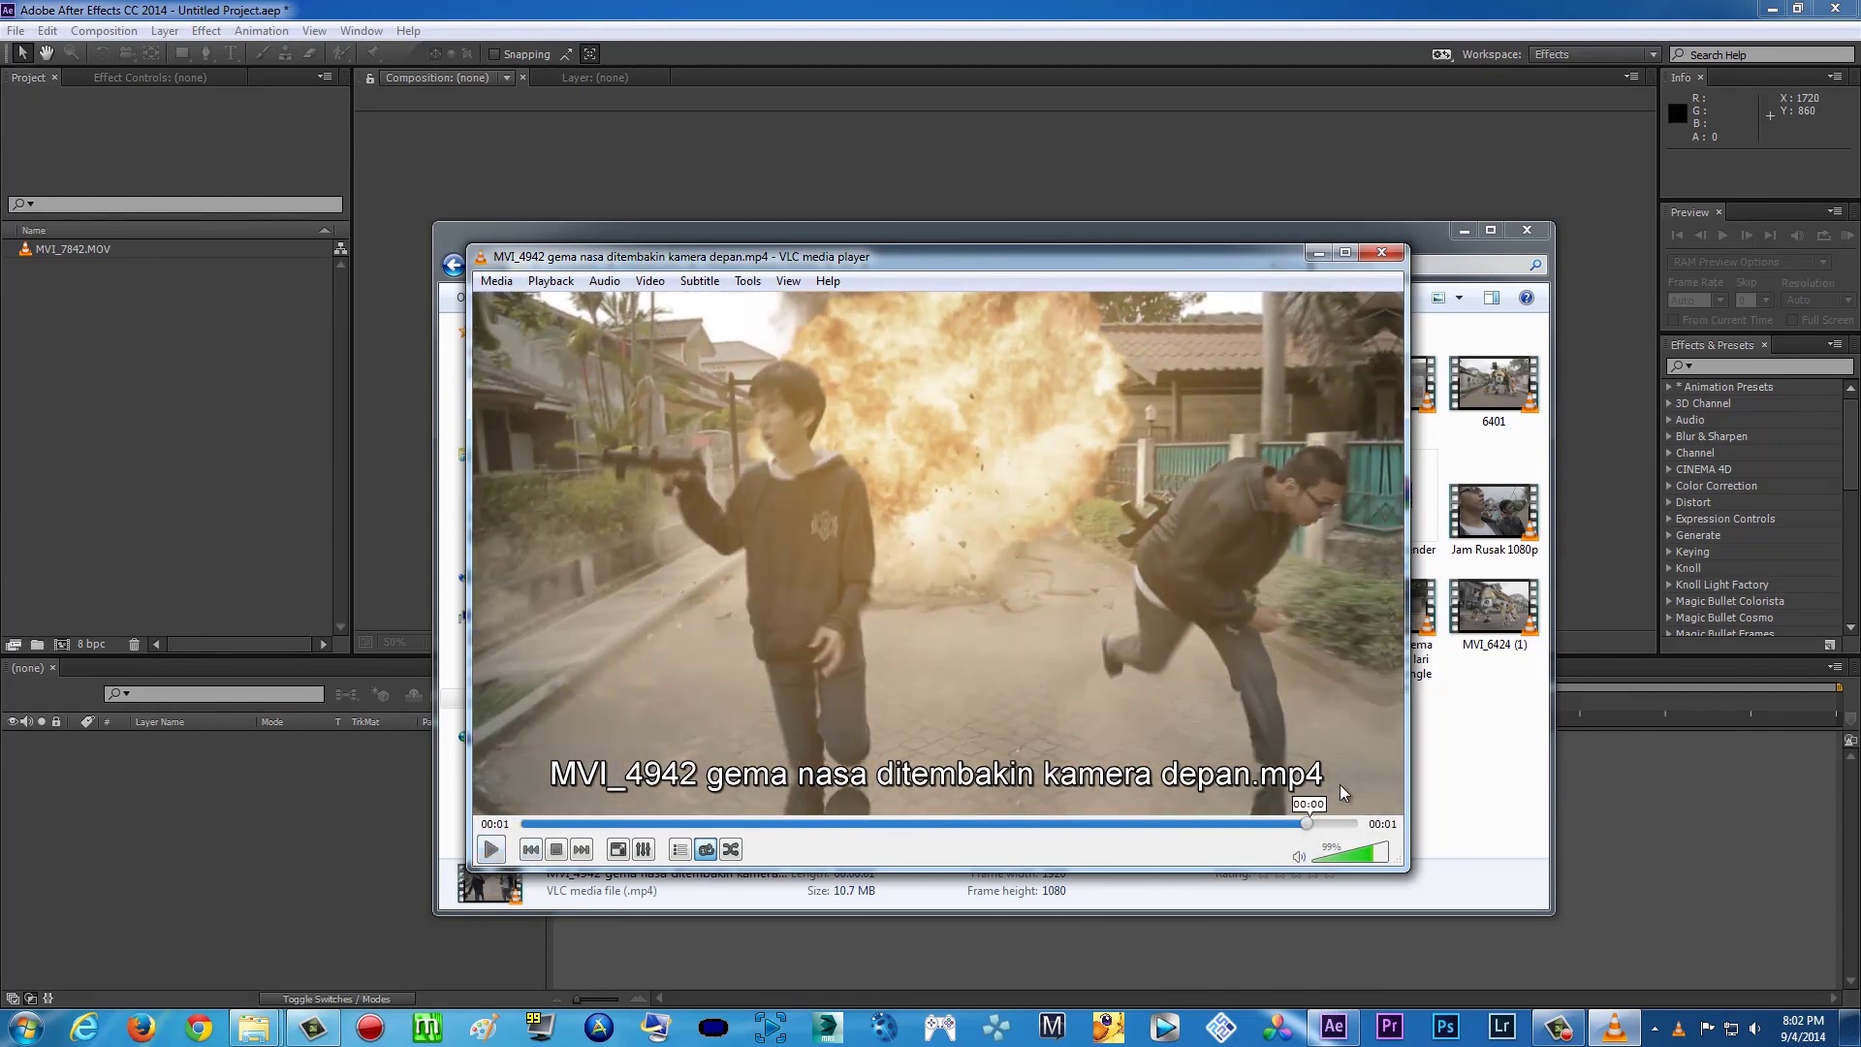
pyautogui.click(1390, 256)
# Hide the AE footage folder and bring up the Khayalan Tingkat Tinggi Harry Potter folder window
pyautogui.click(874, 13)
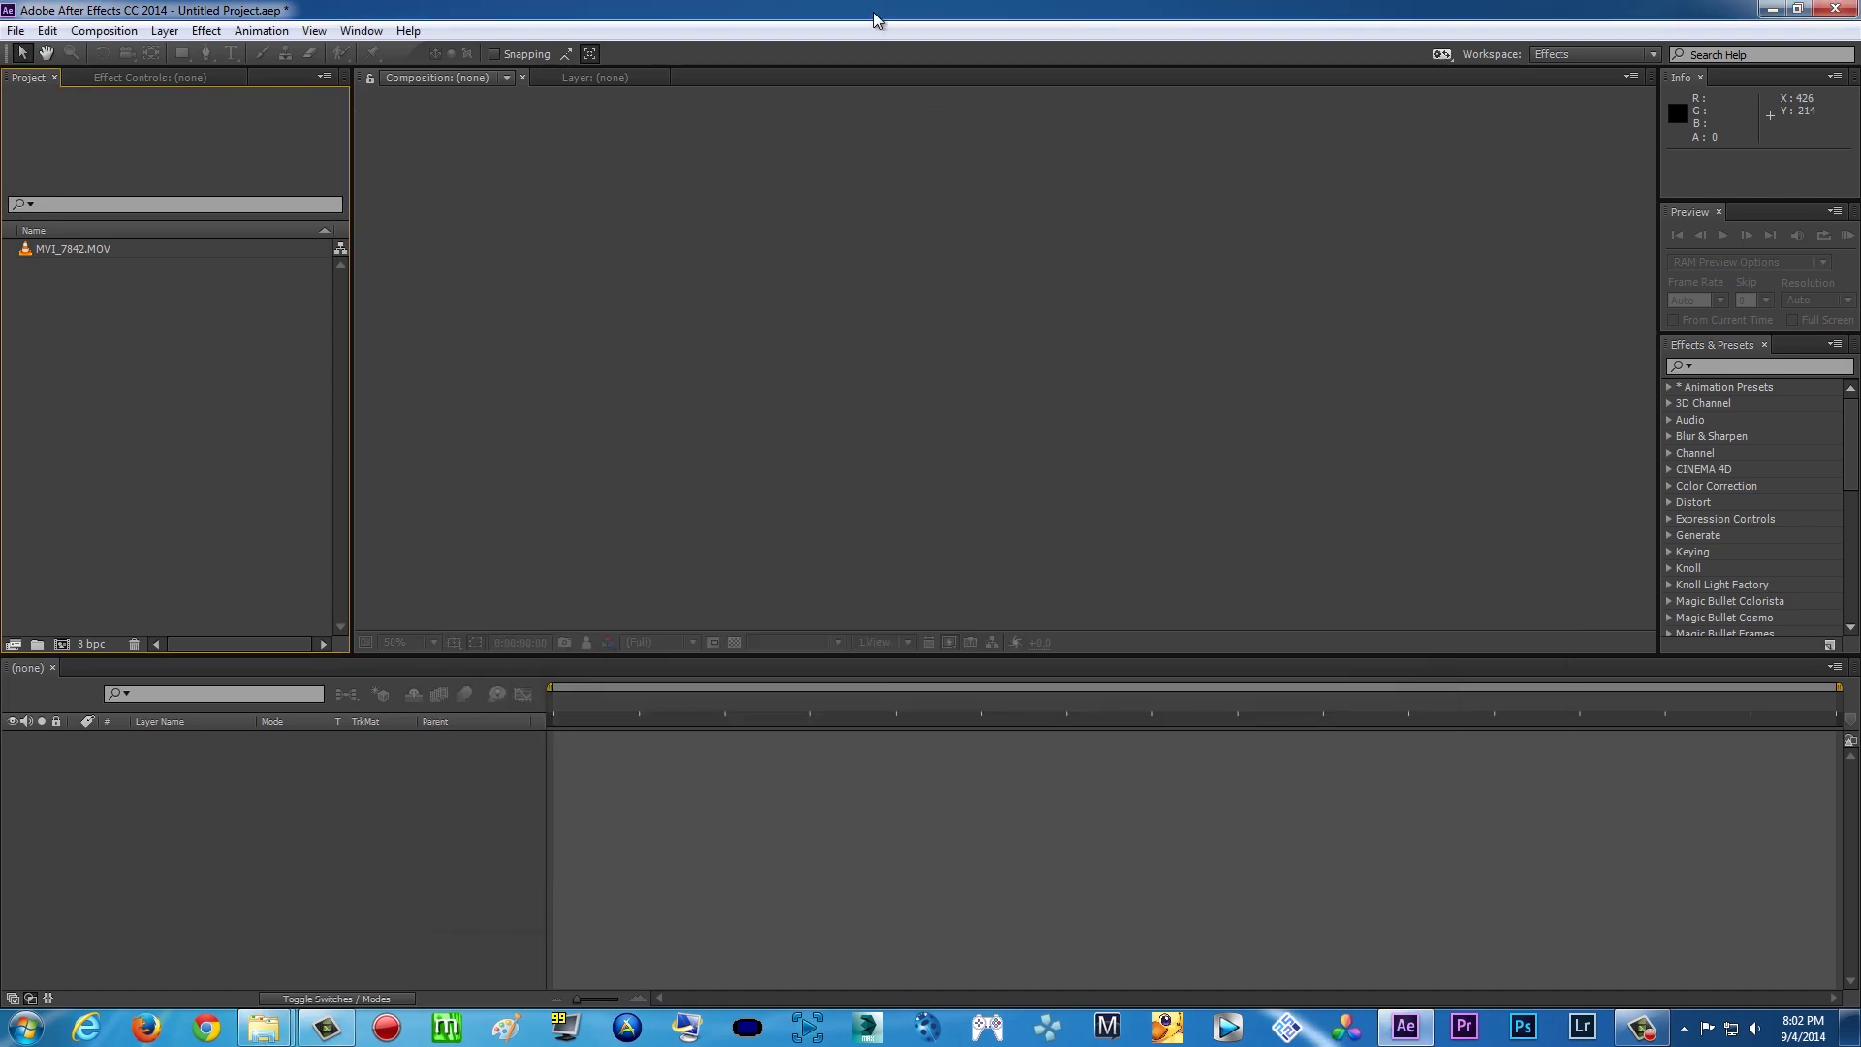
pyautogui.moveTo(263, 1025)
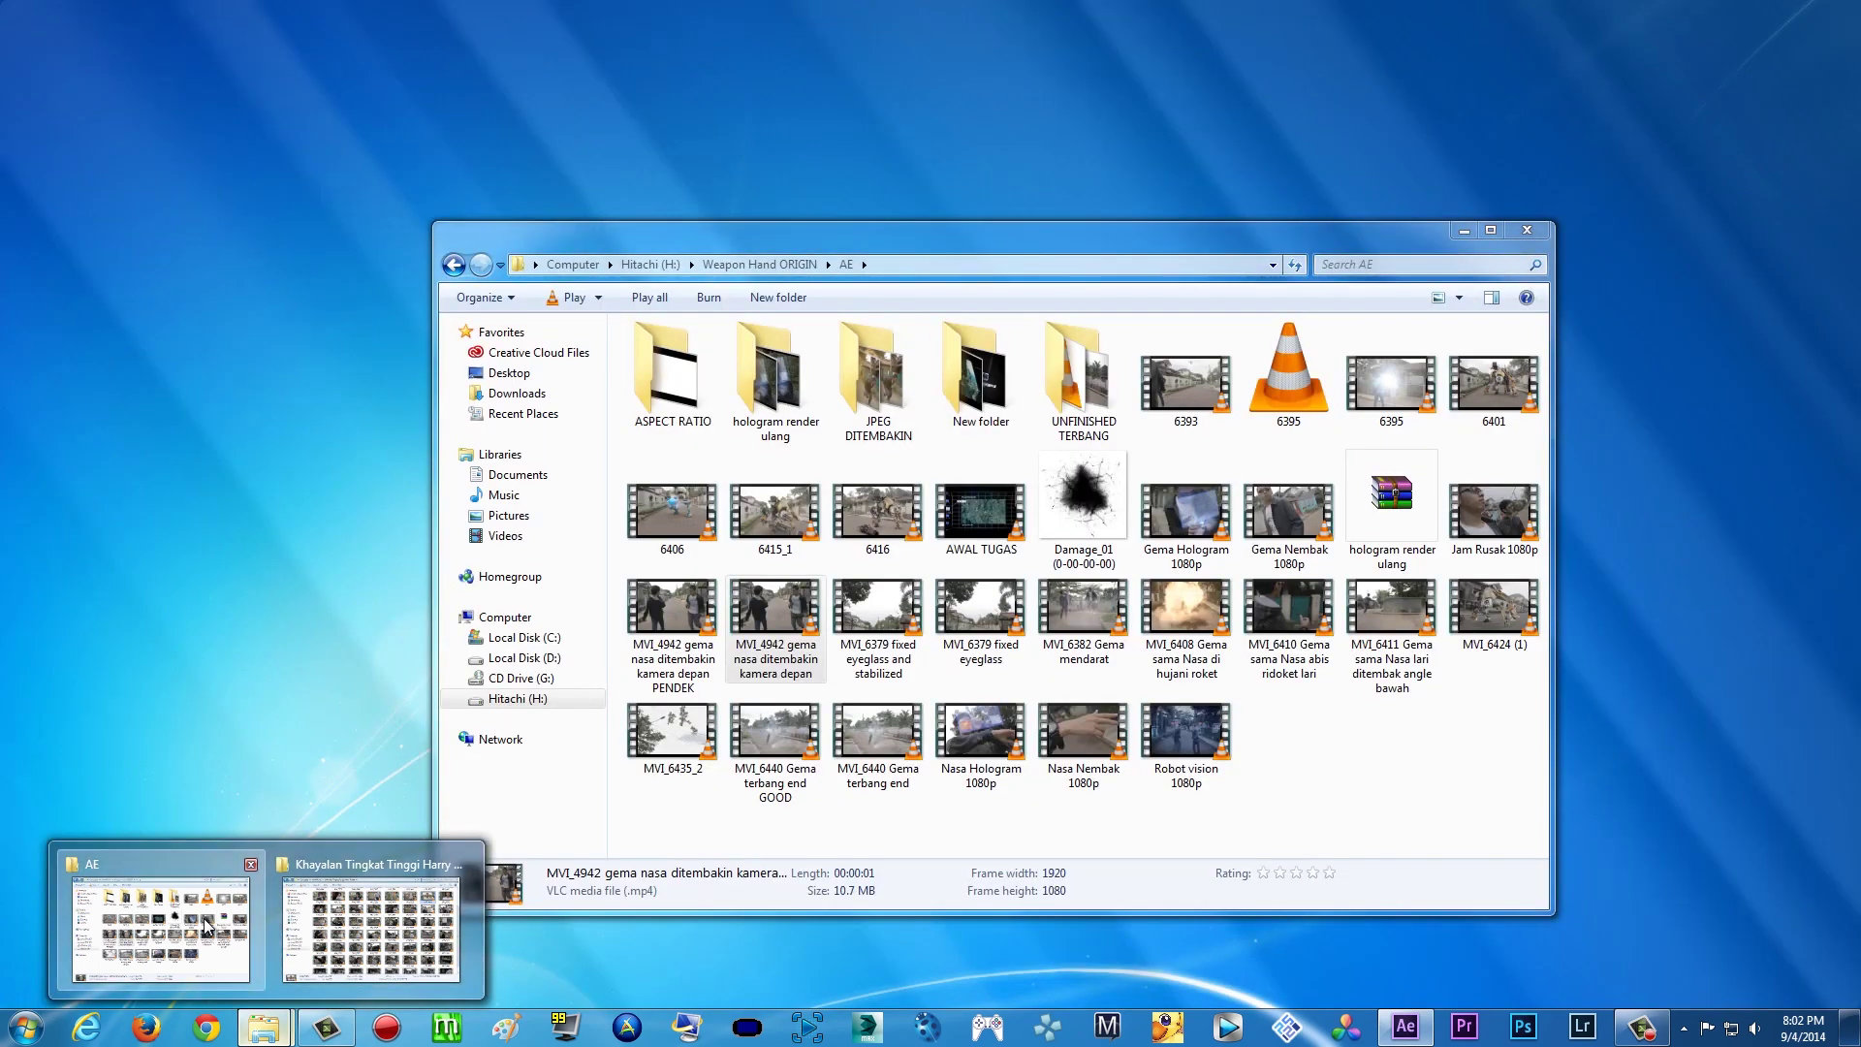
pyautogui.click(206, 926)
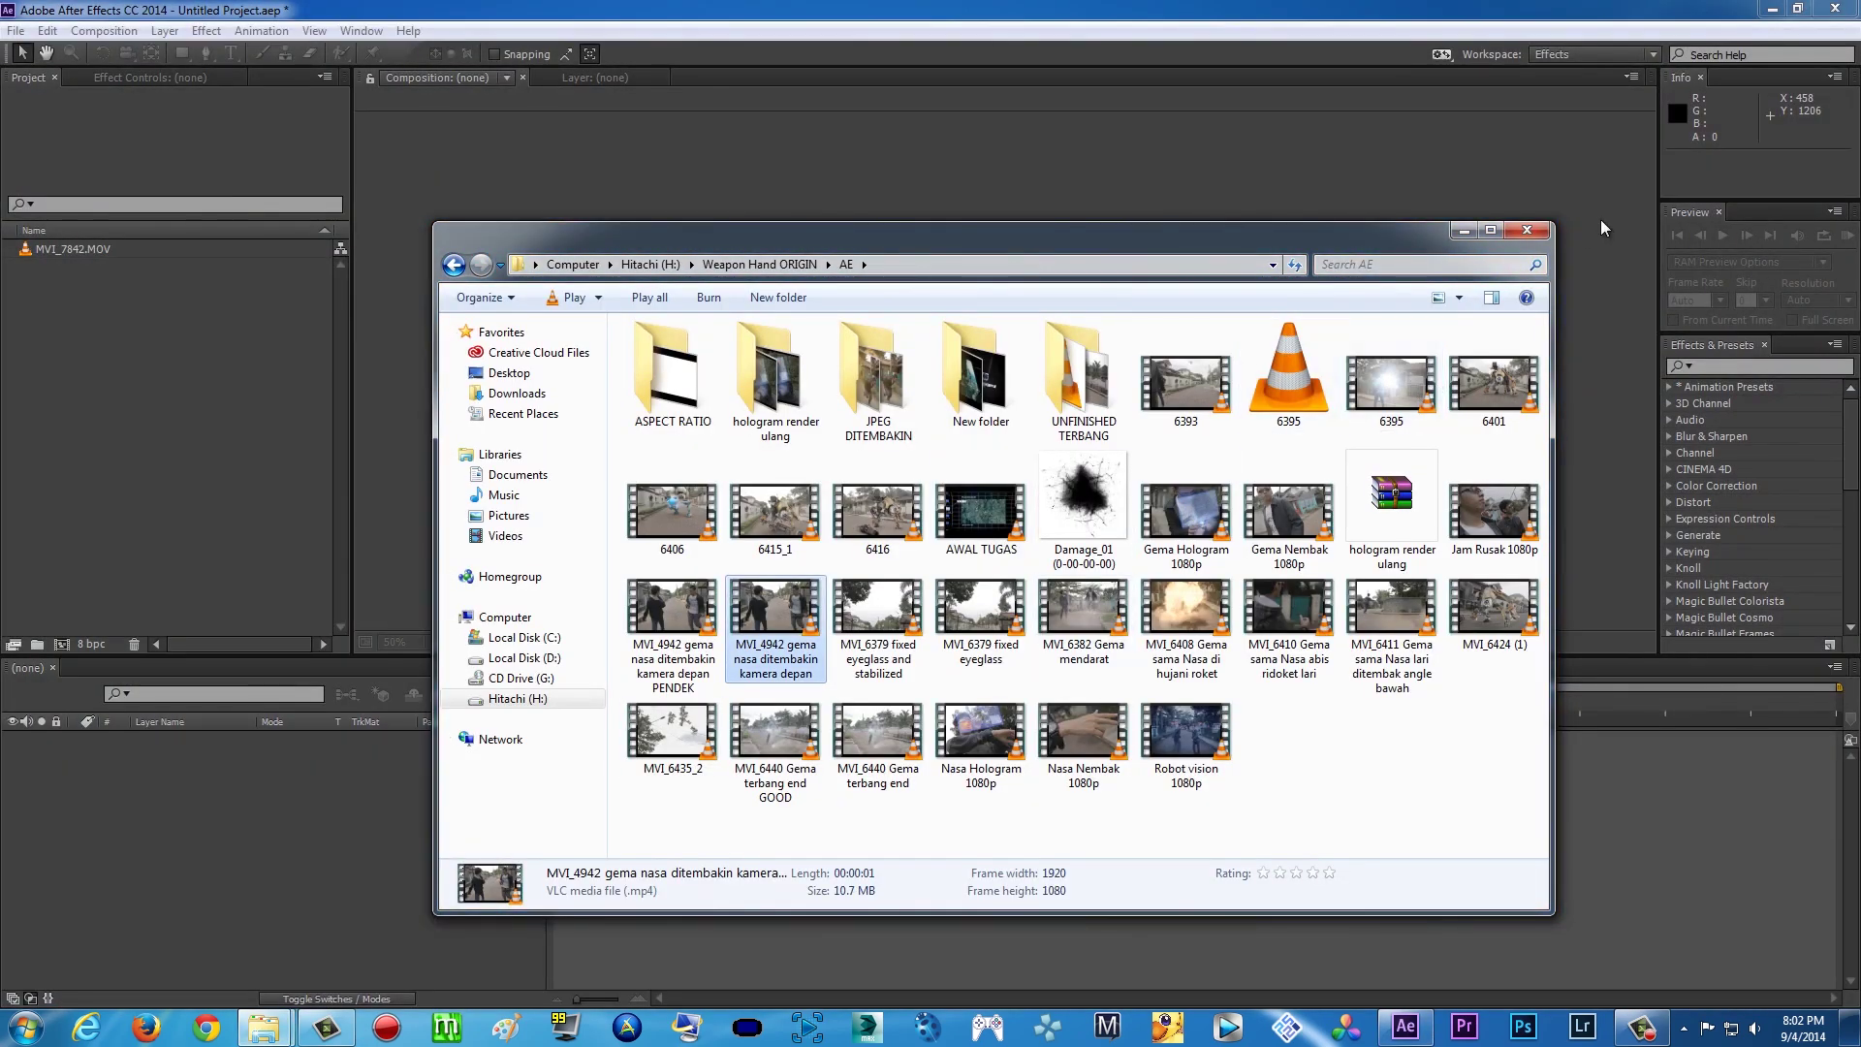
pyautogui.click(1463, 230)
pyautogui.moveTo(264, 1026)
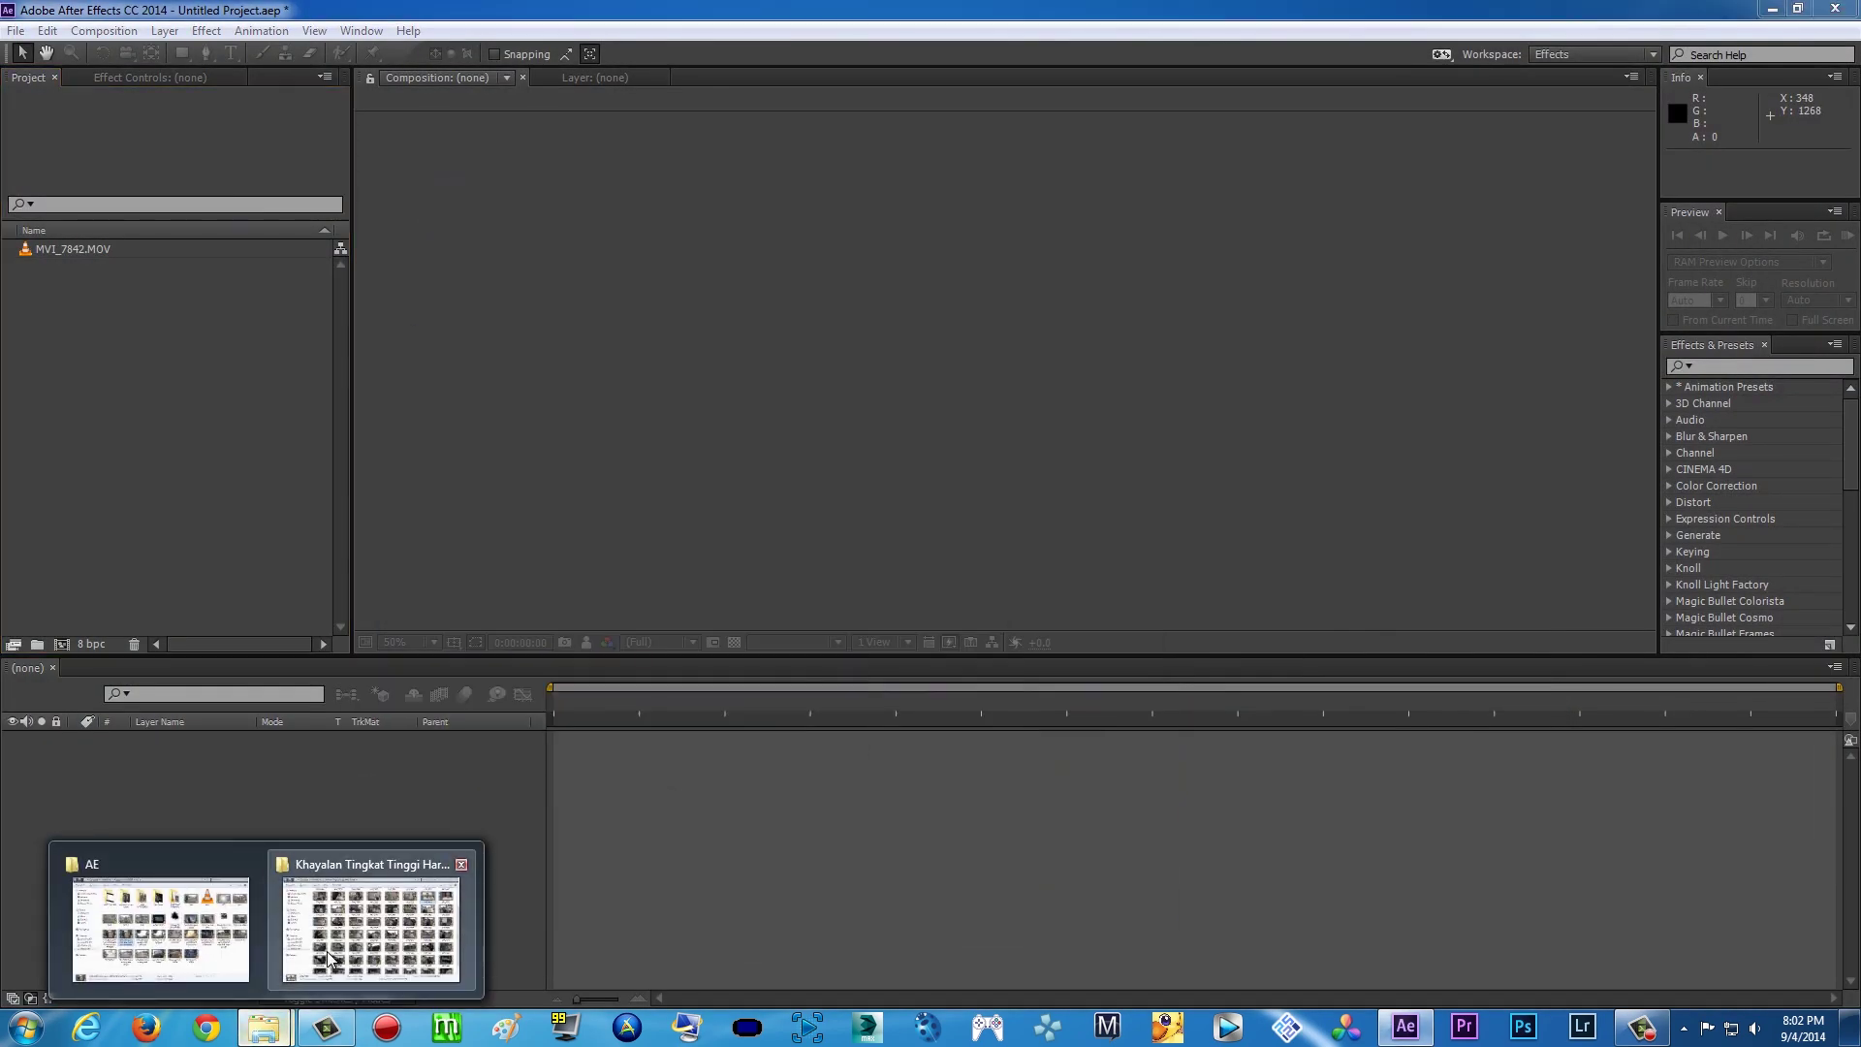
pyautogui.click(330, 959)
# Bring the MVI_7842 clip into the project and build a composition from MVI_7842.MOV
pyautogui.moveTo(1161, 407); pyautogui.dragTo(1125, 397)
pyautogui.click(1237, 255)
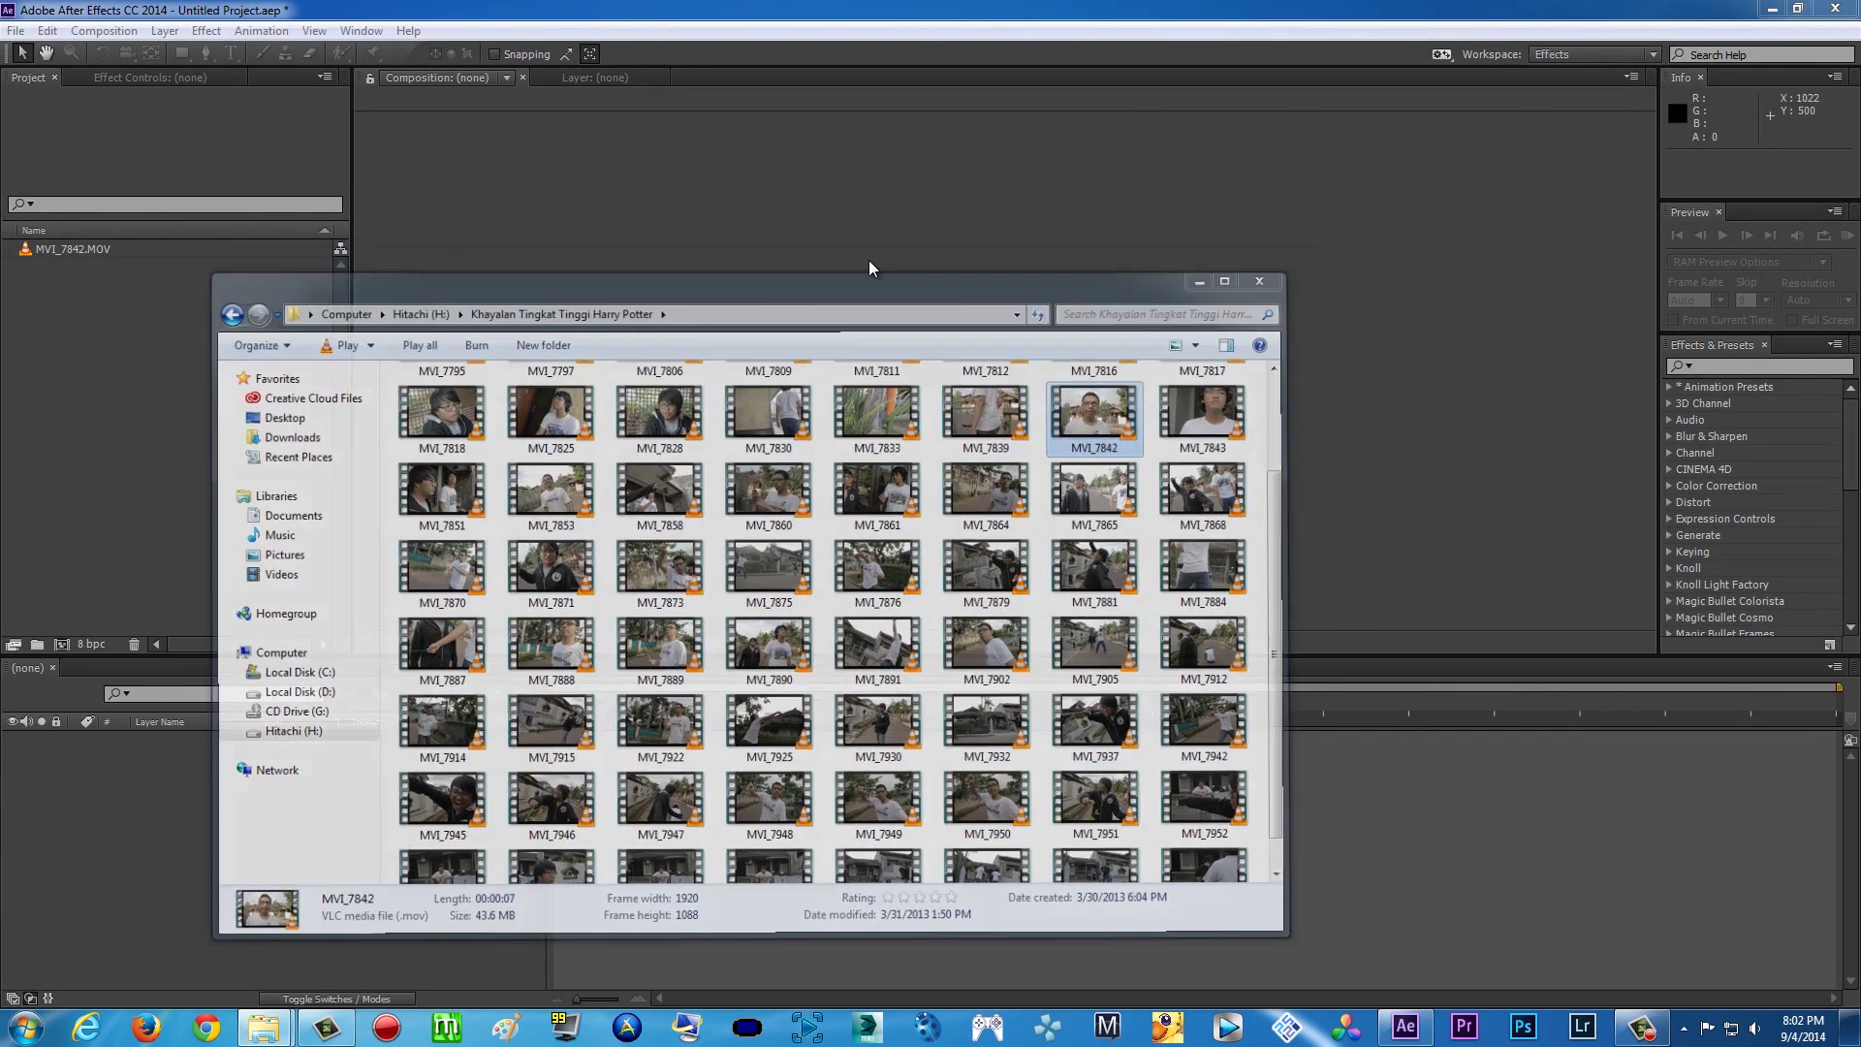
pyautogui.click(83, 248)
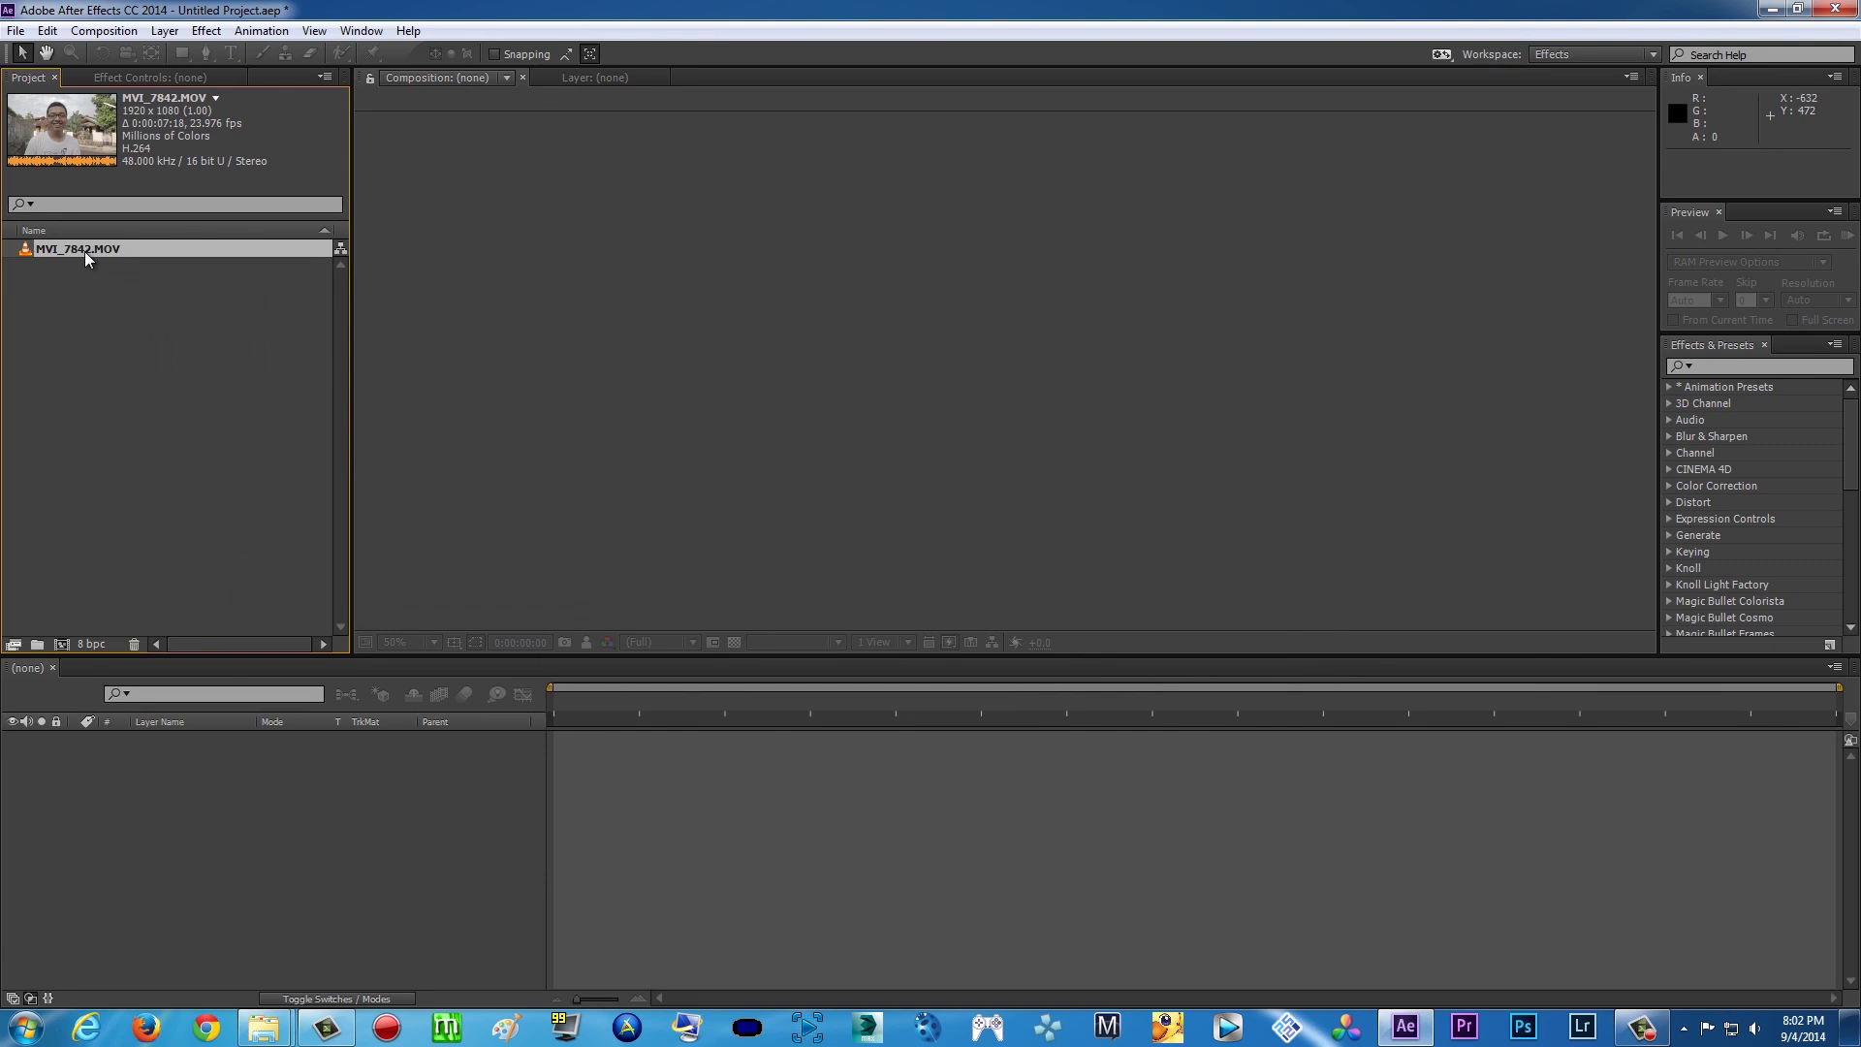
pyautogui.moveTo(77, 248); pyautogui.dragTo(69, 641)
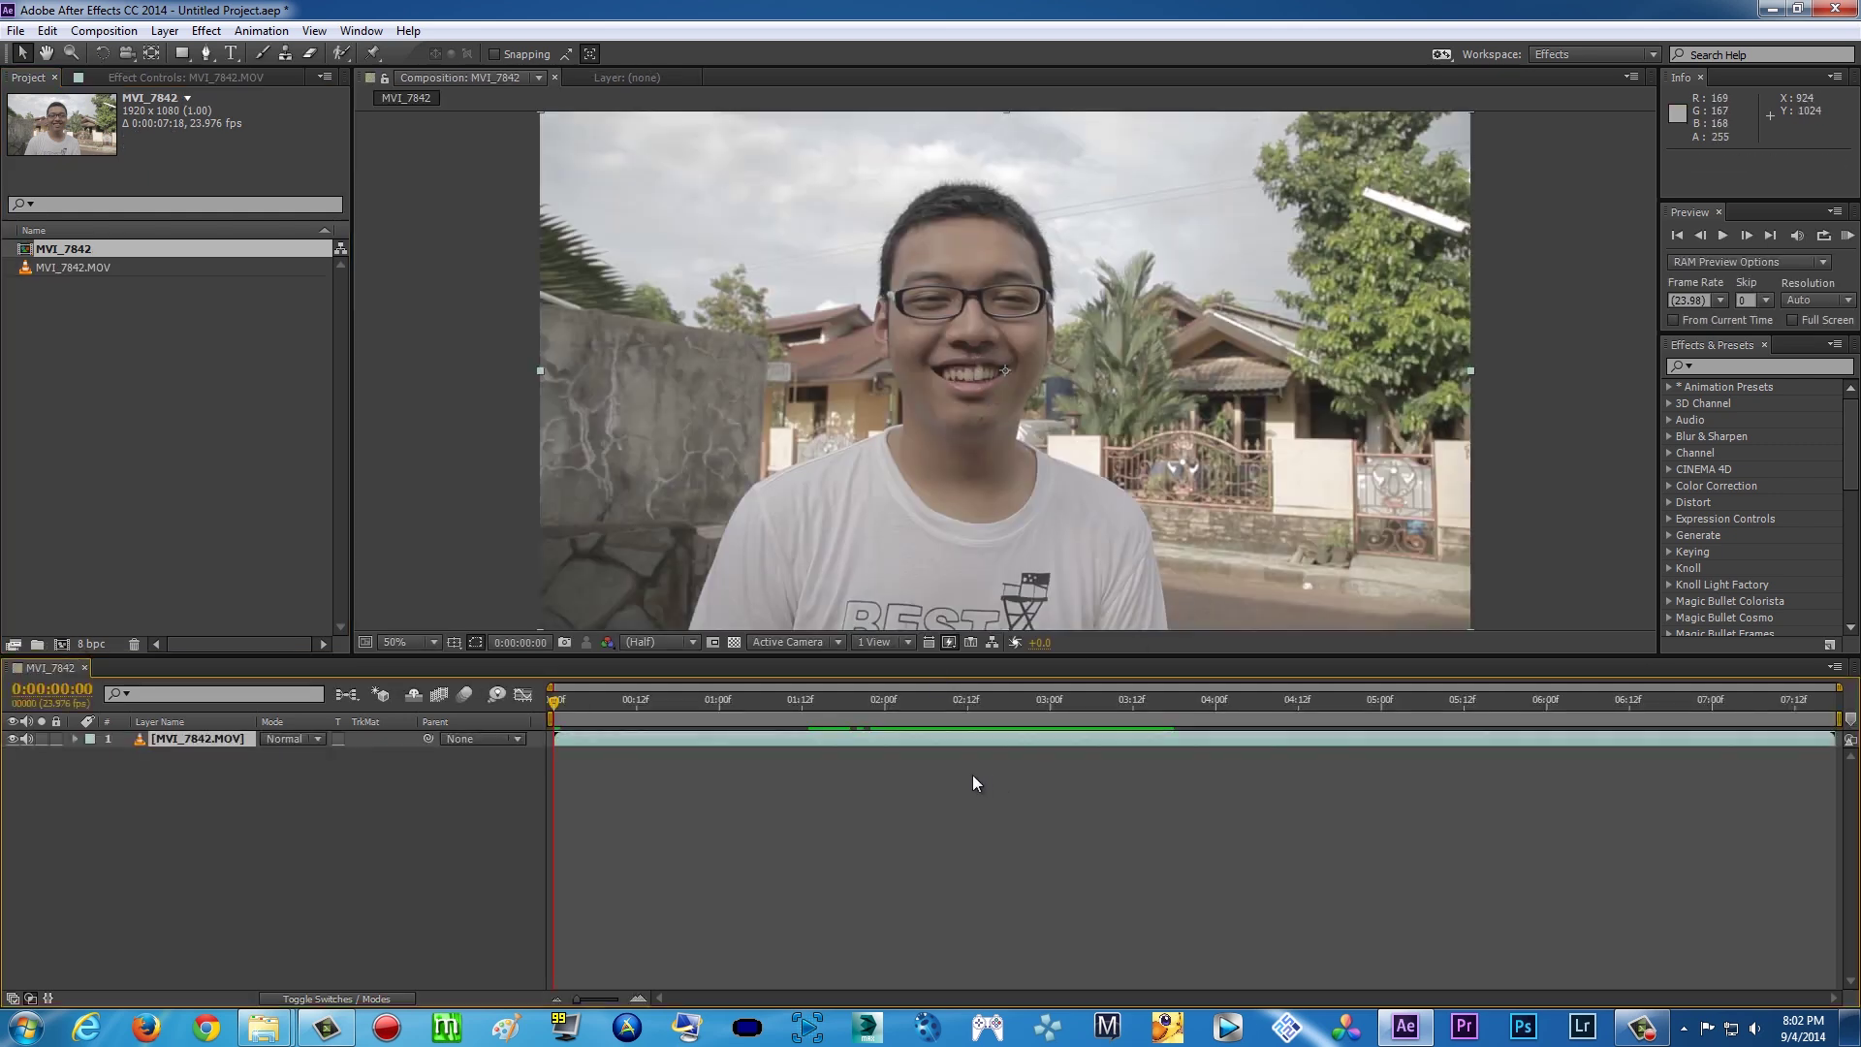
# Set the work area to 0:00:02:12–0:00:03:11, trim the comp to it, and RAM-preview the result
pyautogui.moveTo(835, 706); pyautogui.dragTo(849, 706)
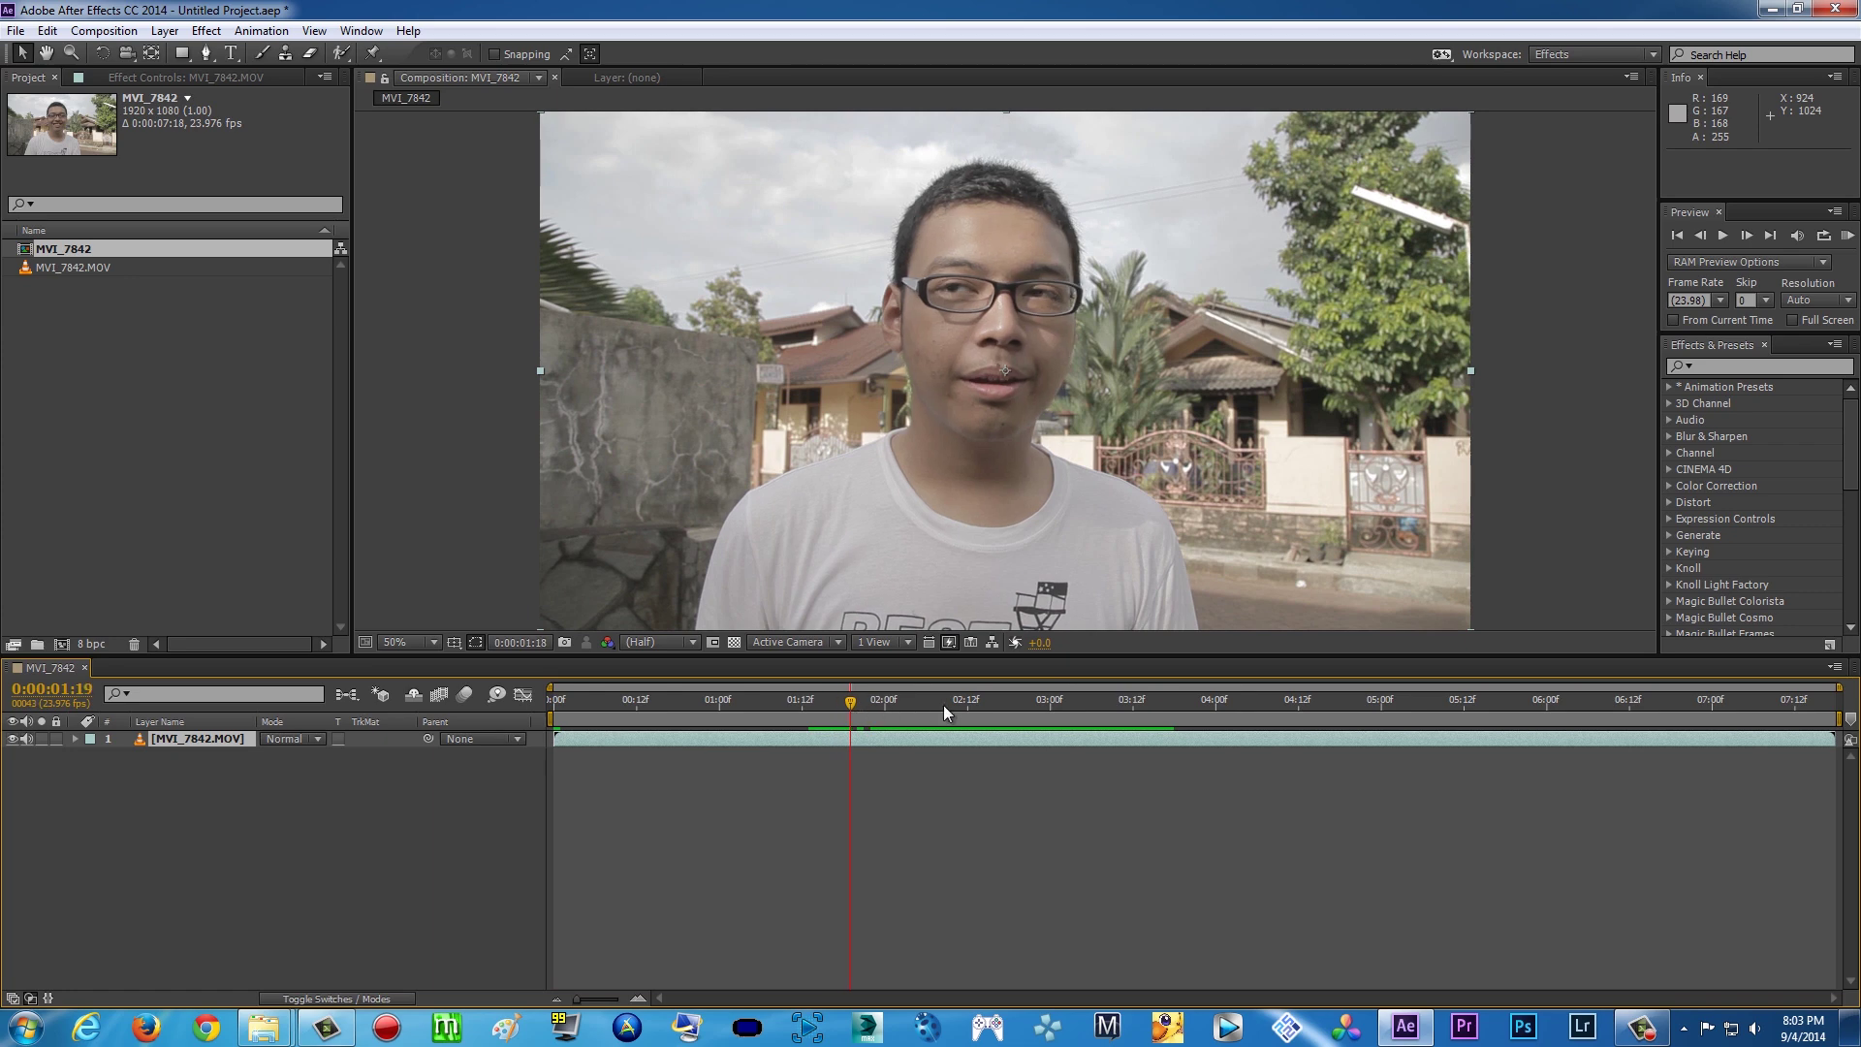
pyautogui.moveTo(967, 705)
pyautogui.mouseDown()
pyautogui.moveTo(897, 705)
pyautogui.moveTo(1349, 706)
pyautogui.moveTo(981, 702)
pyautogui.mouseUp()
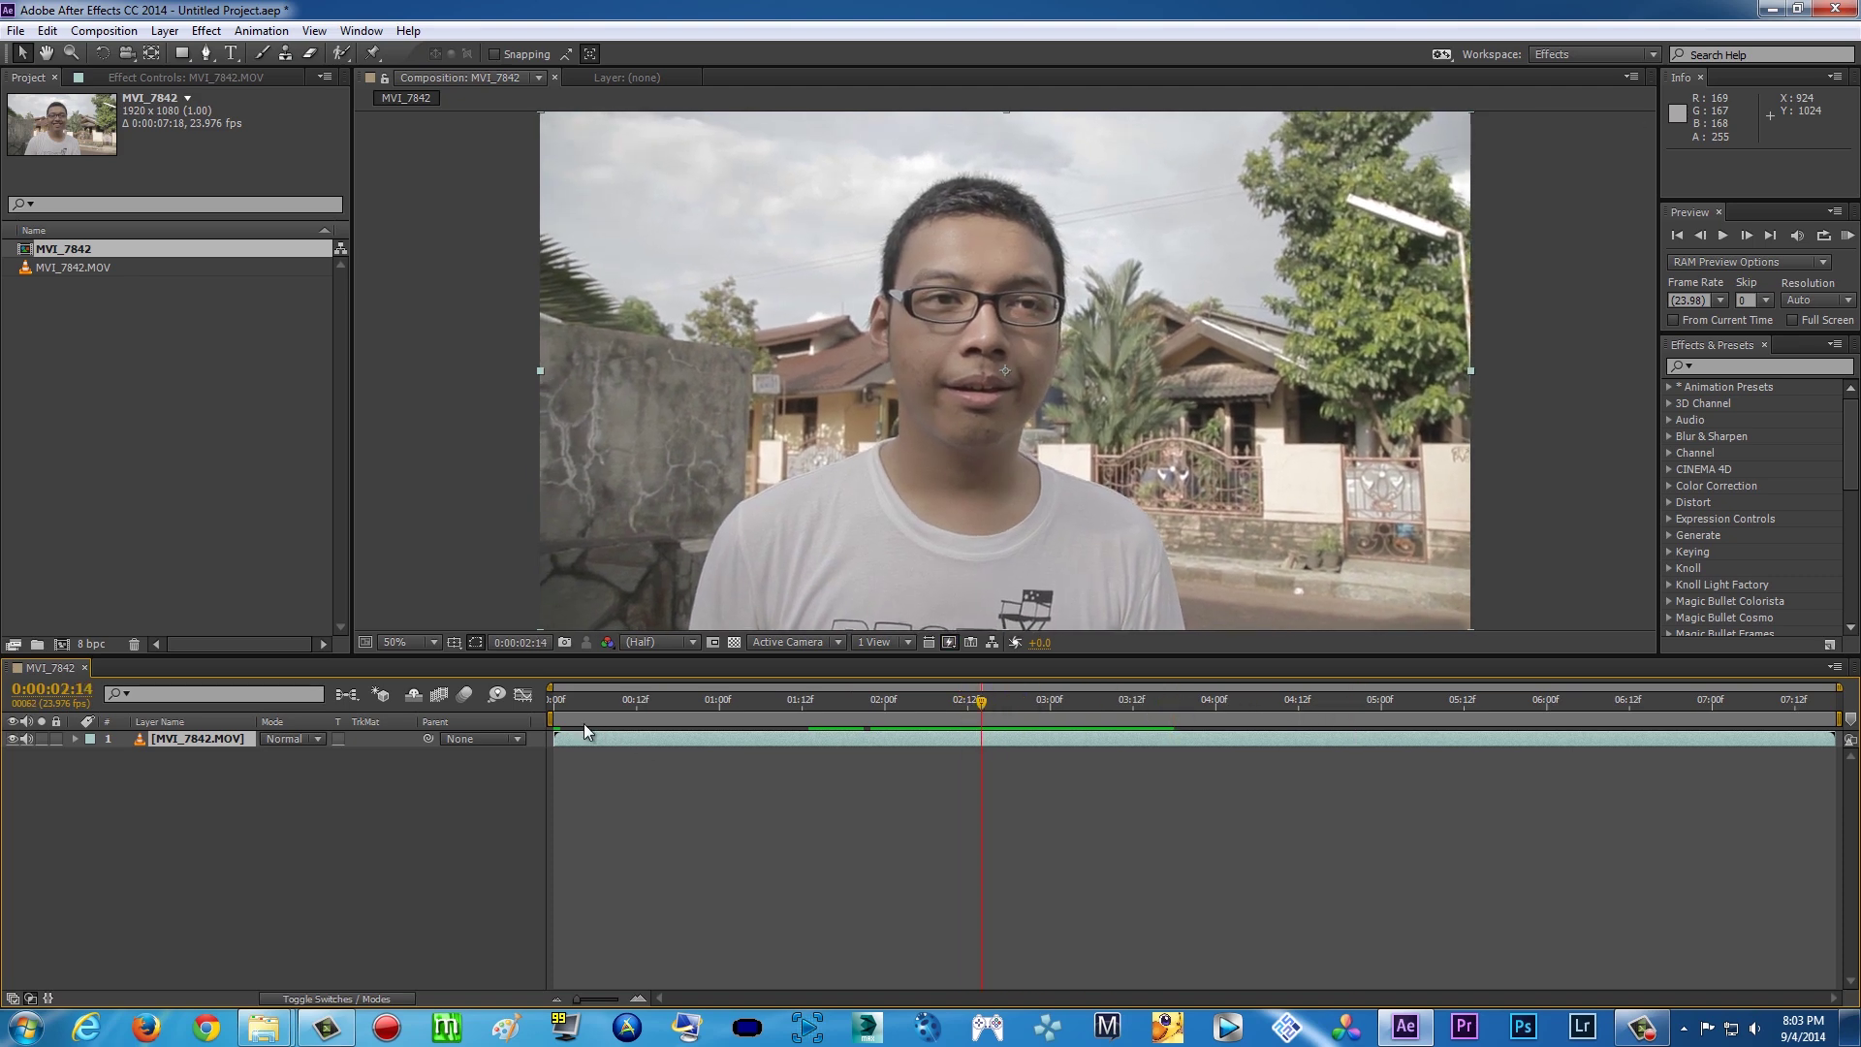
pyautogui.moveTo(553, 722); pyautogui.dragTo(1138, 711)
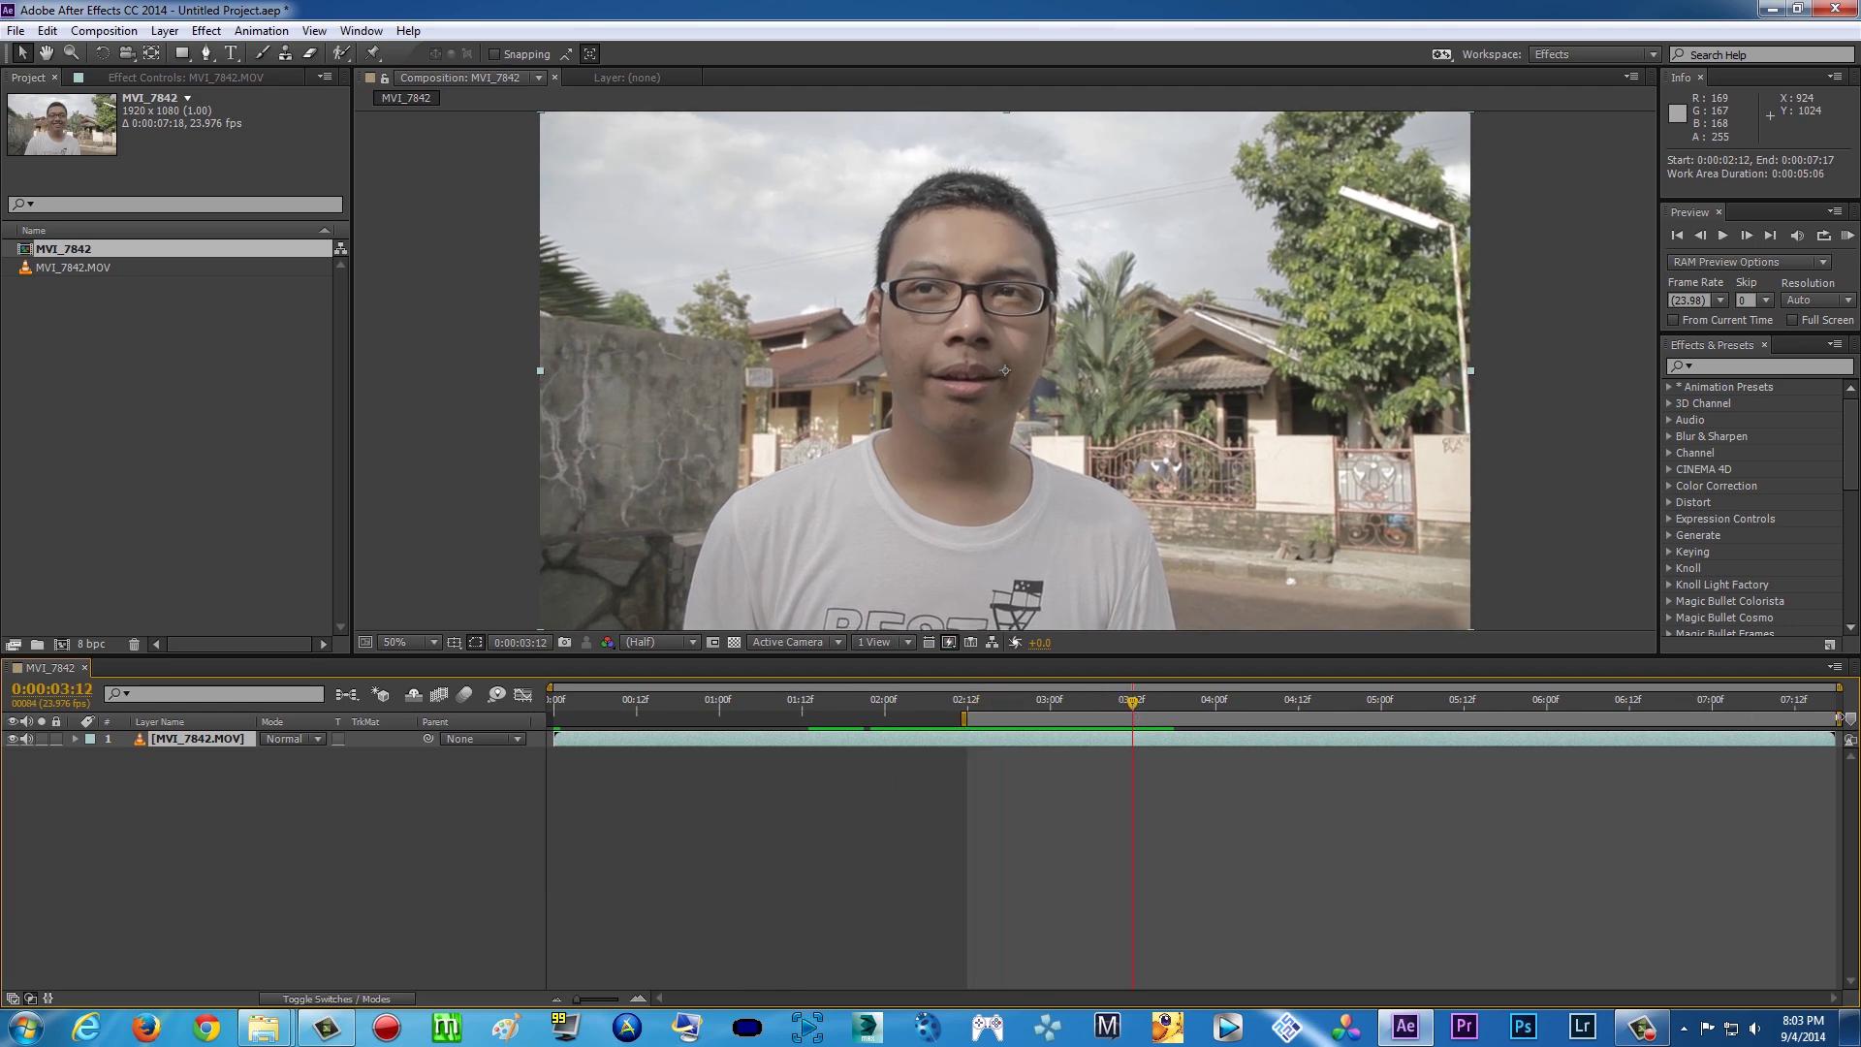
pyautogui.moveTo(1838, 717)
pyautogui.mouseDown()
pyautogui.moveTo(1221, 719)
pyautogui.moveTo(1136, 752)
pyautogui.mouseUp()
pyautogui.rightClick(1134, 722)
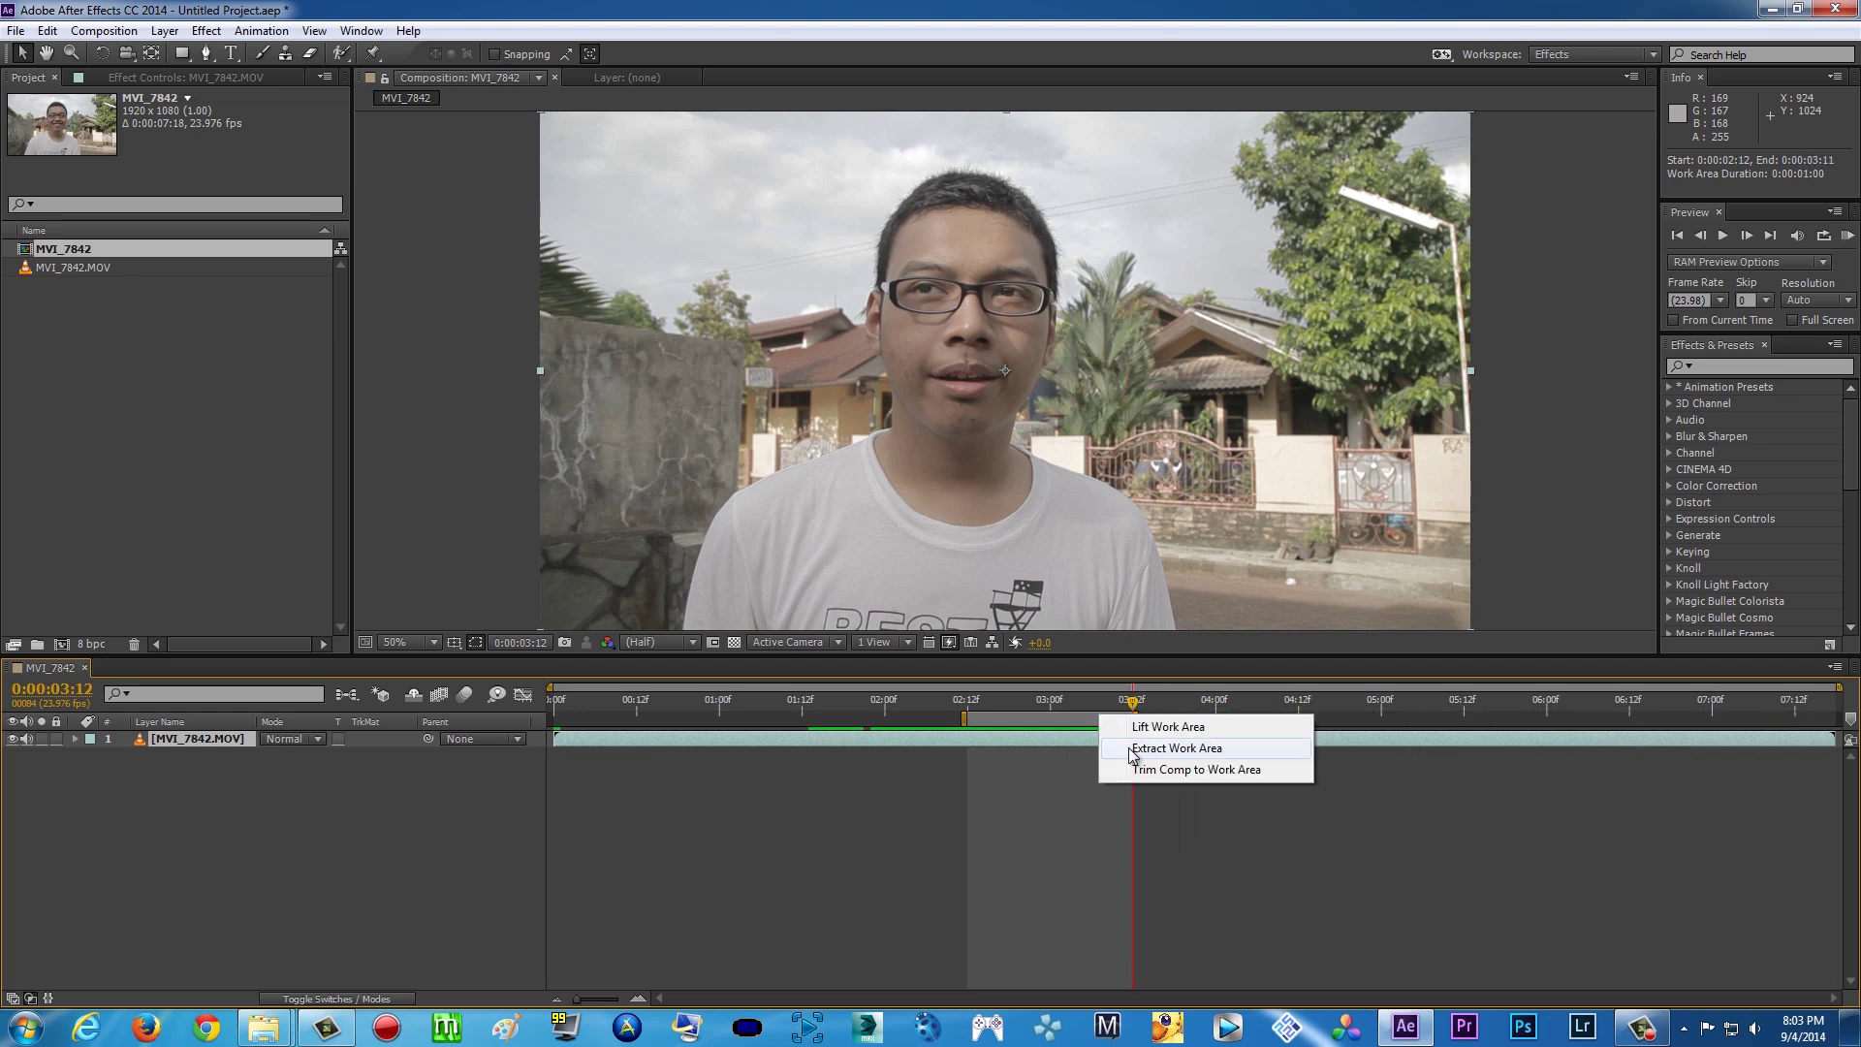
pyautogui.click(1149, 766)
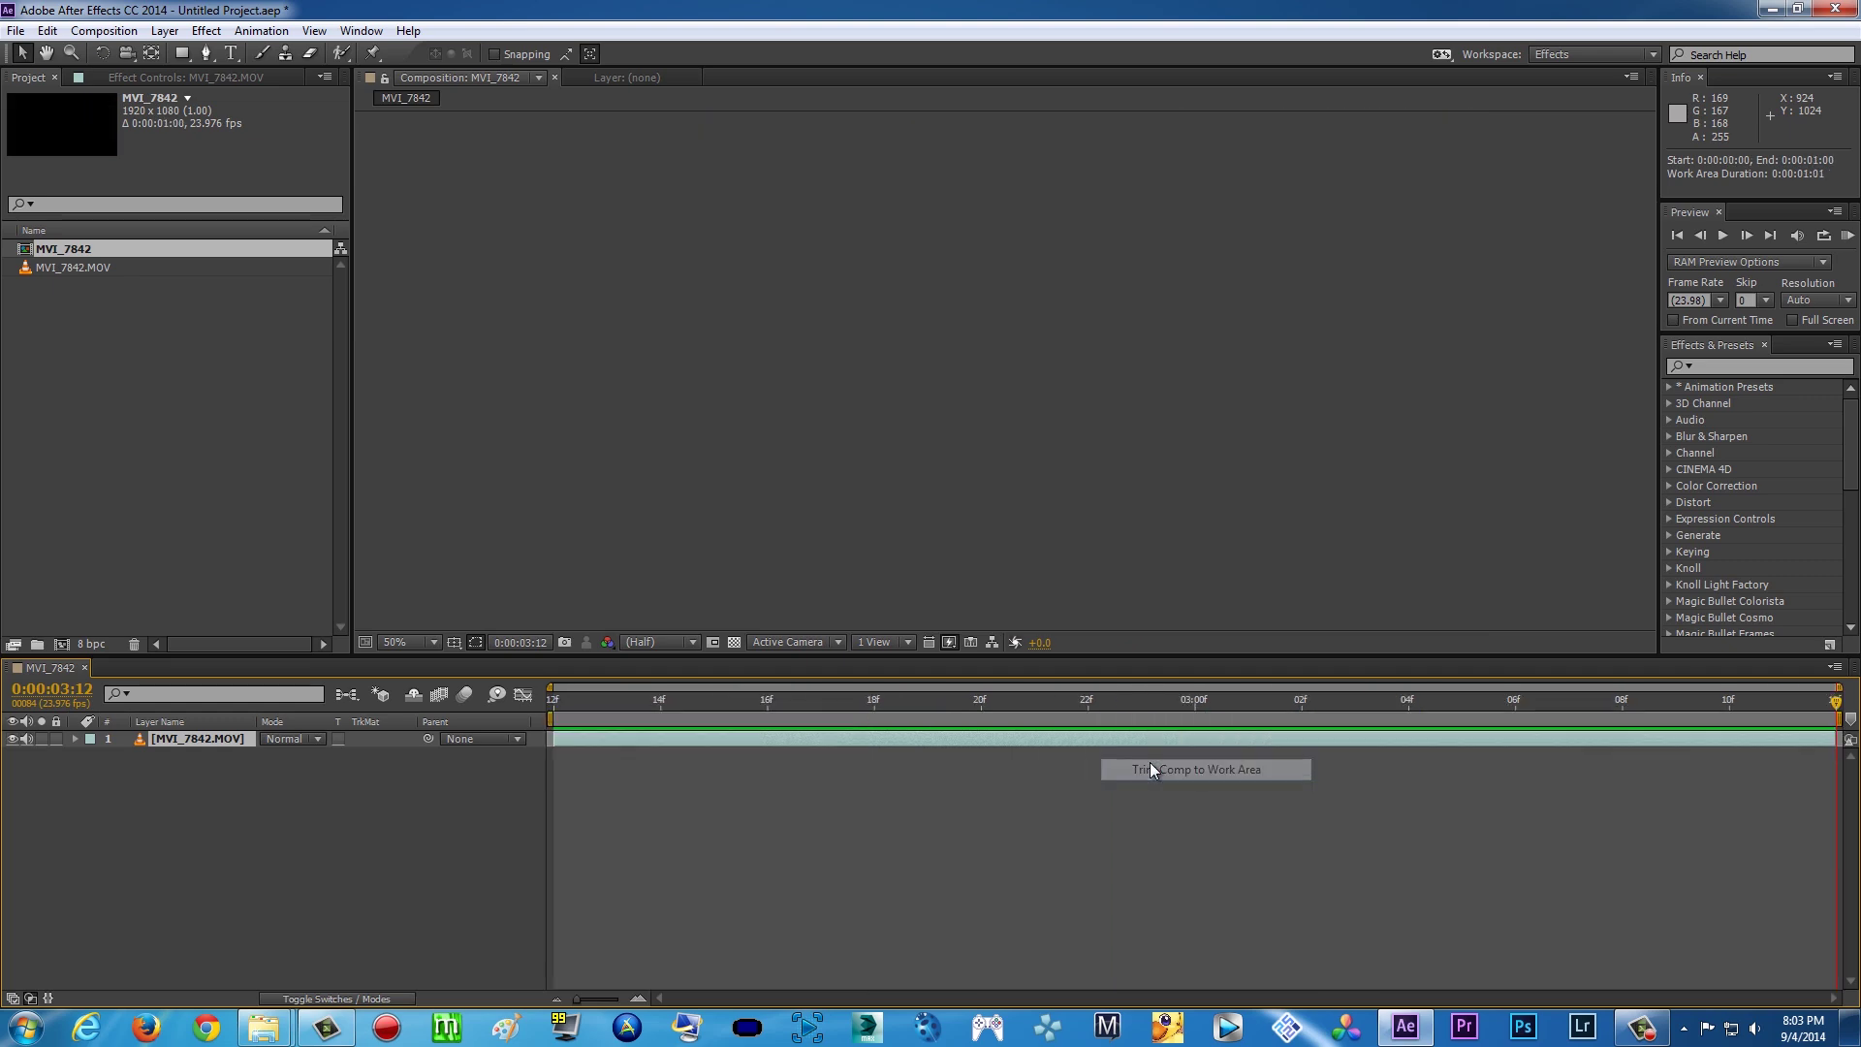
pyautogui.click(1849, 238)
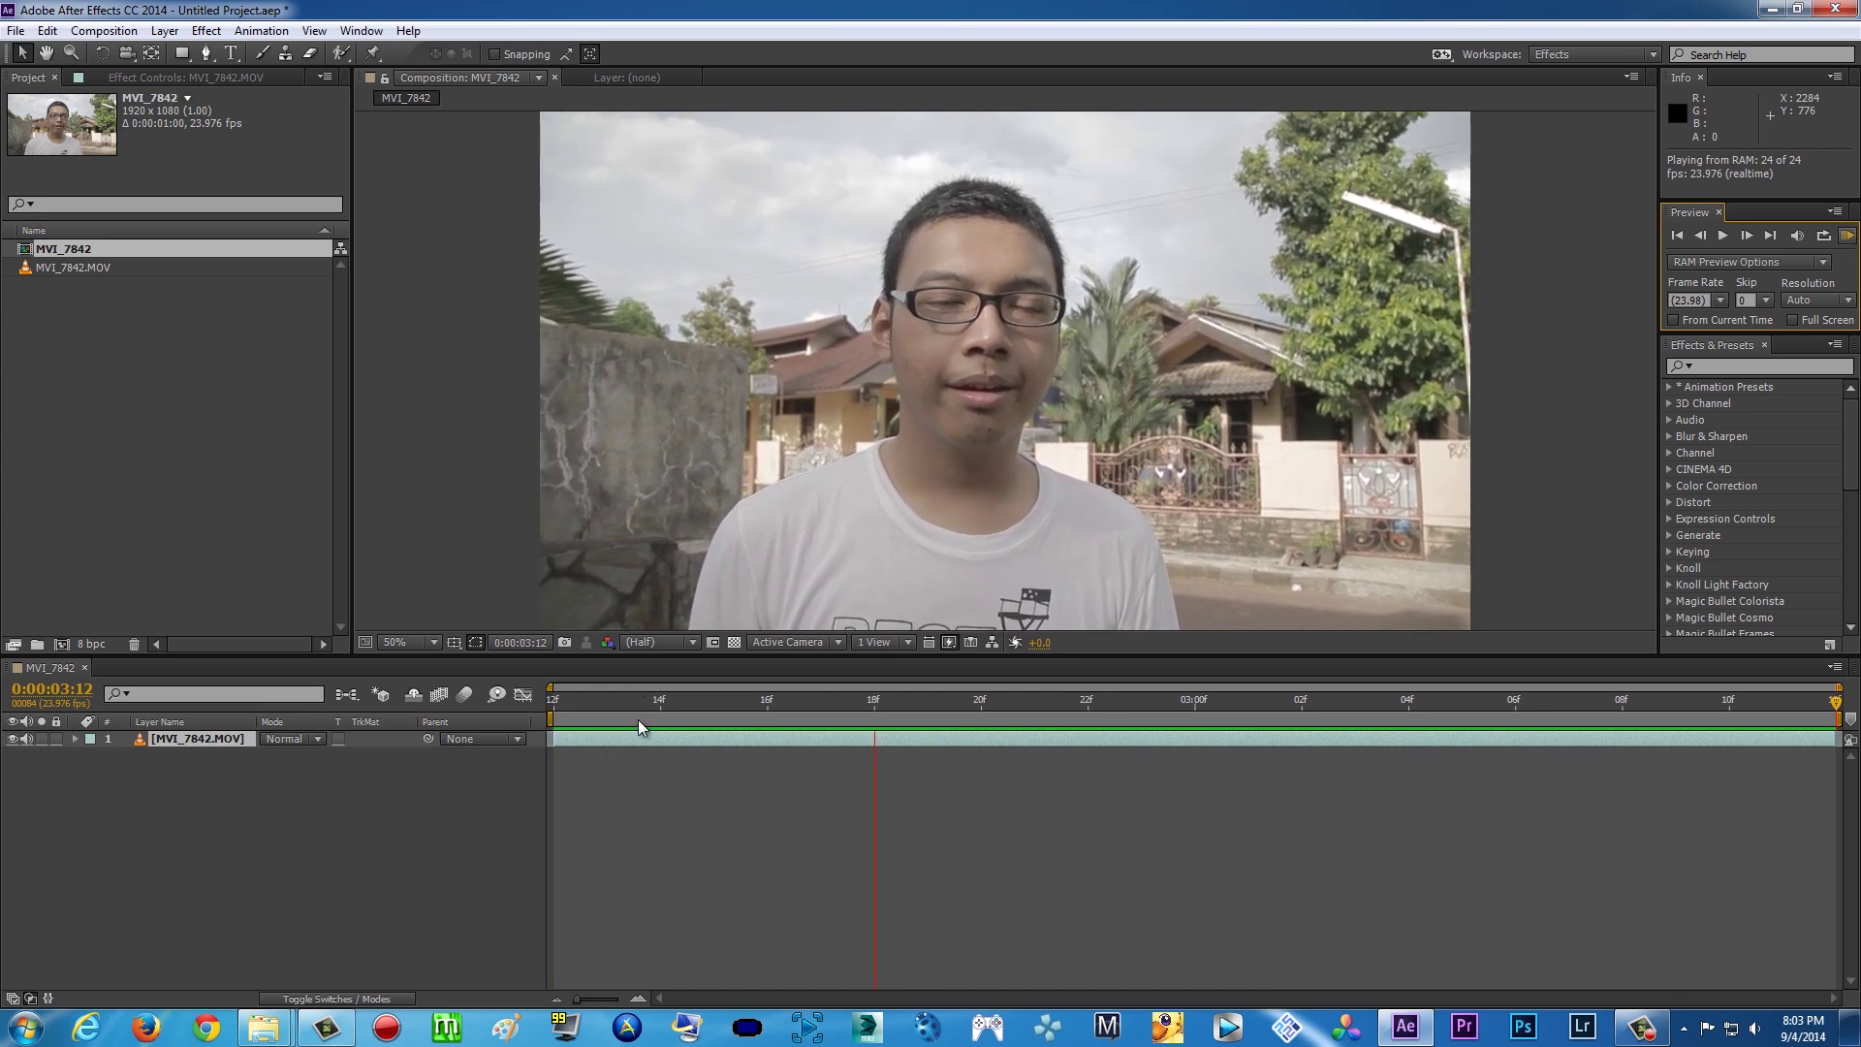
pyautogui.click(637, 719)
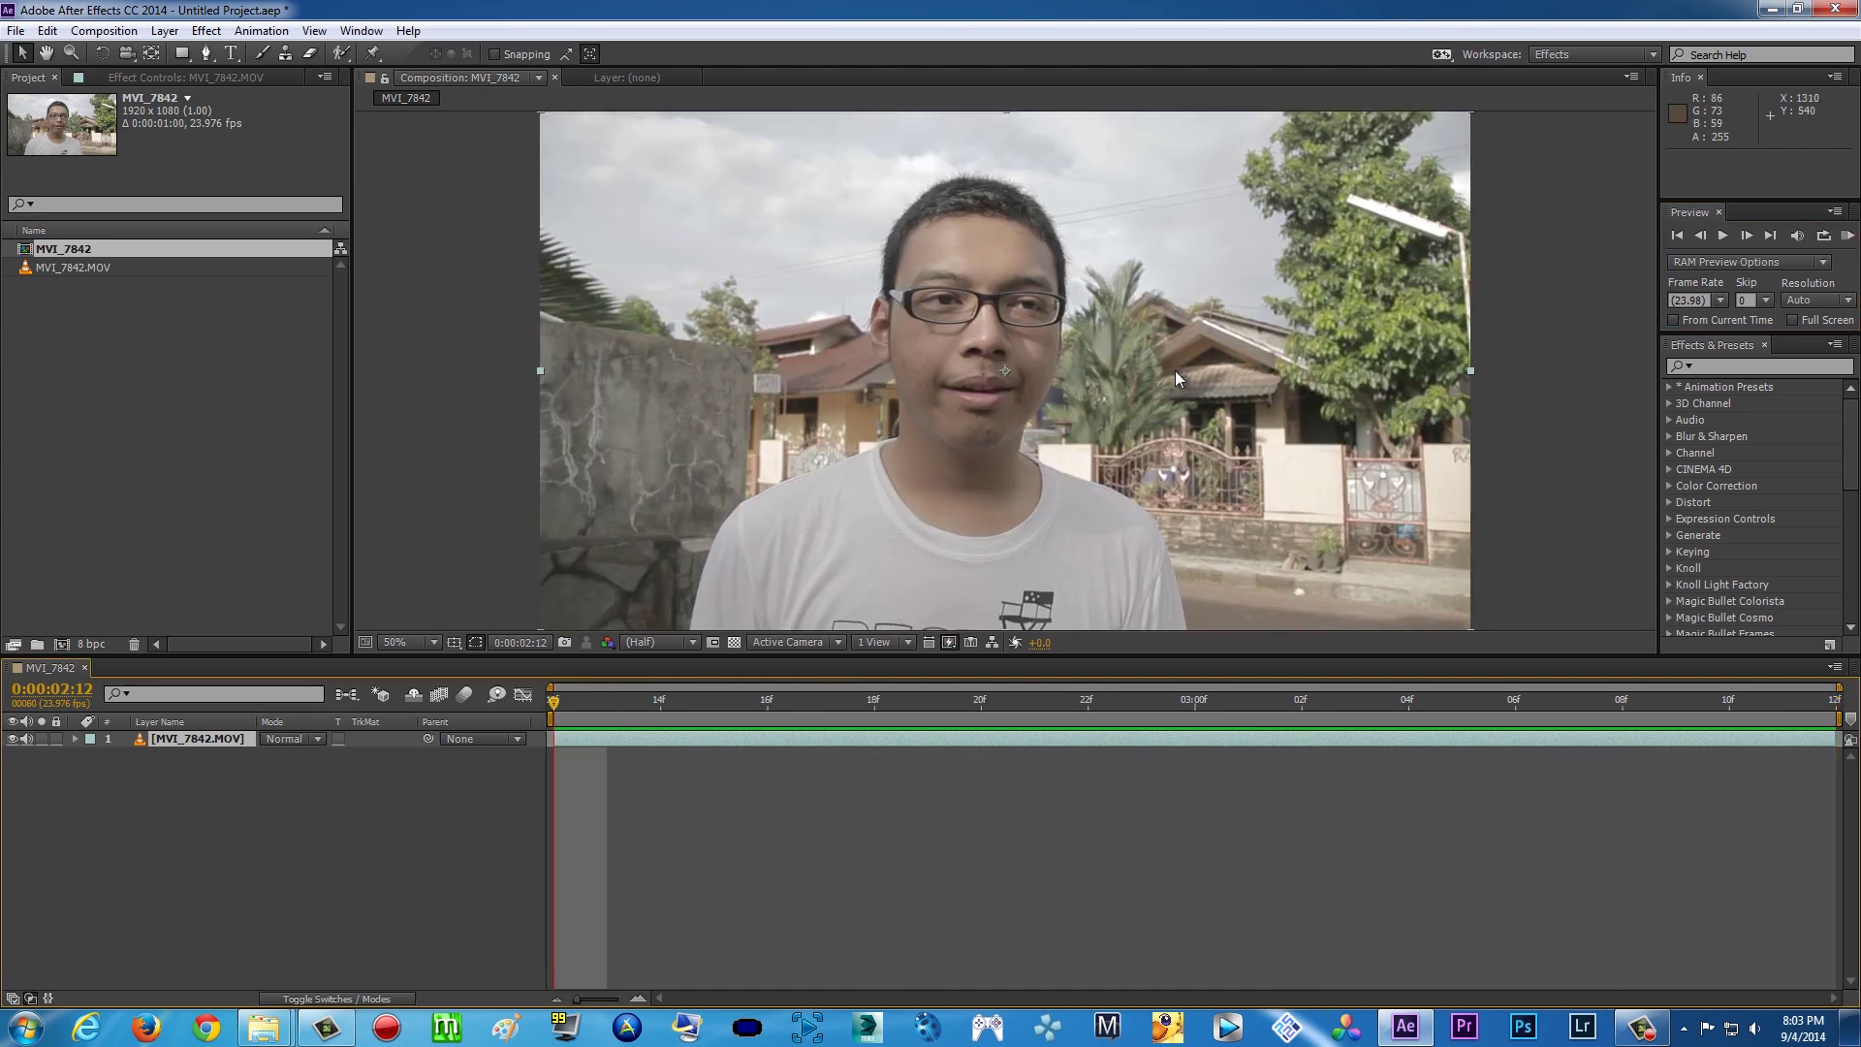
# Reopen MVI_4942 from the AE footage folder in VLC at 1:2 Half zoom and pause it
pyautogui.moveTo(263, 1027)
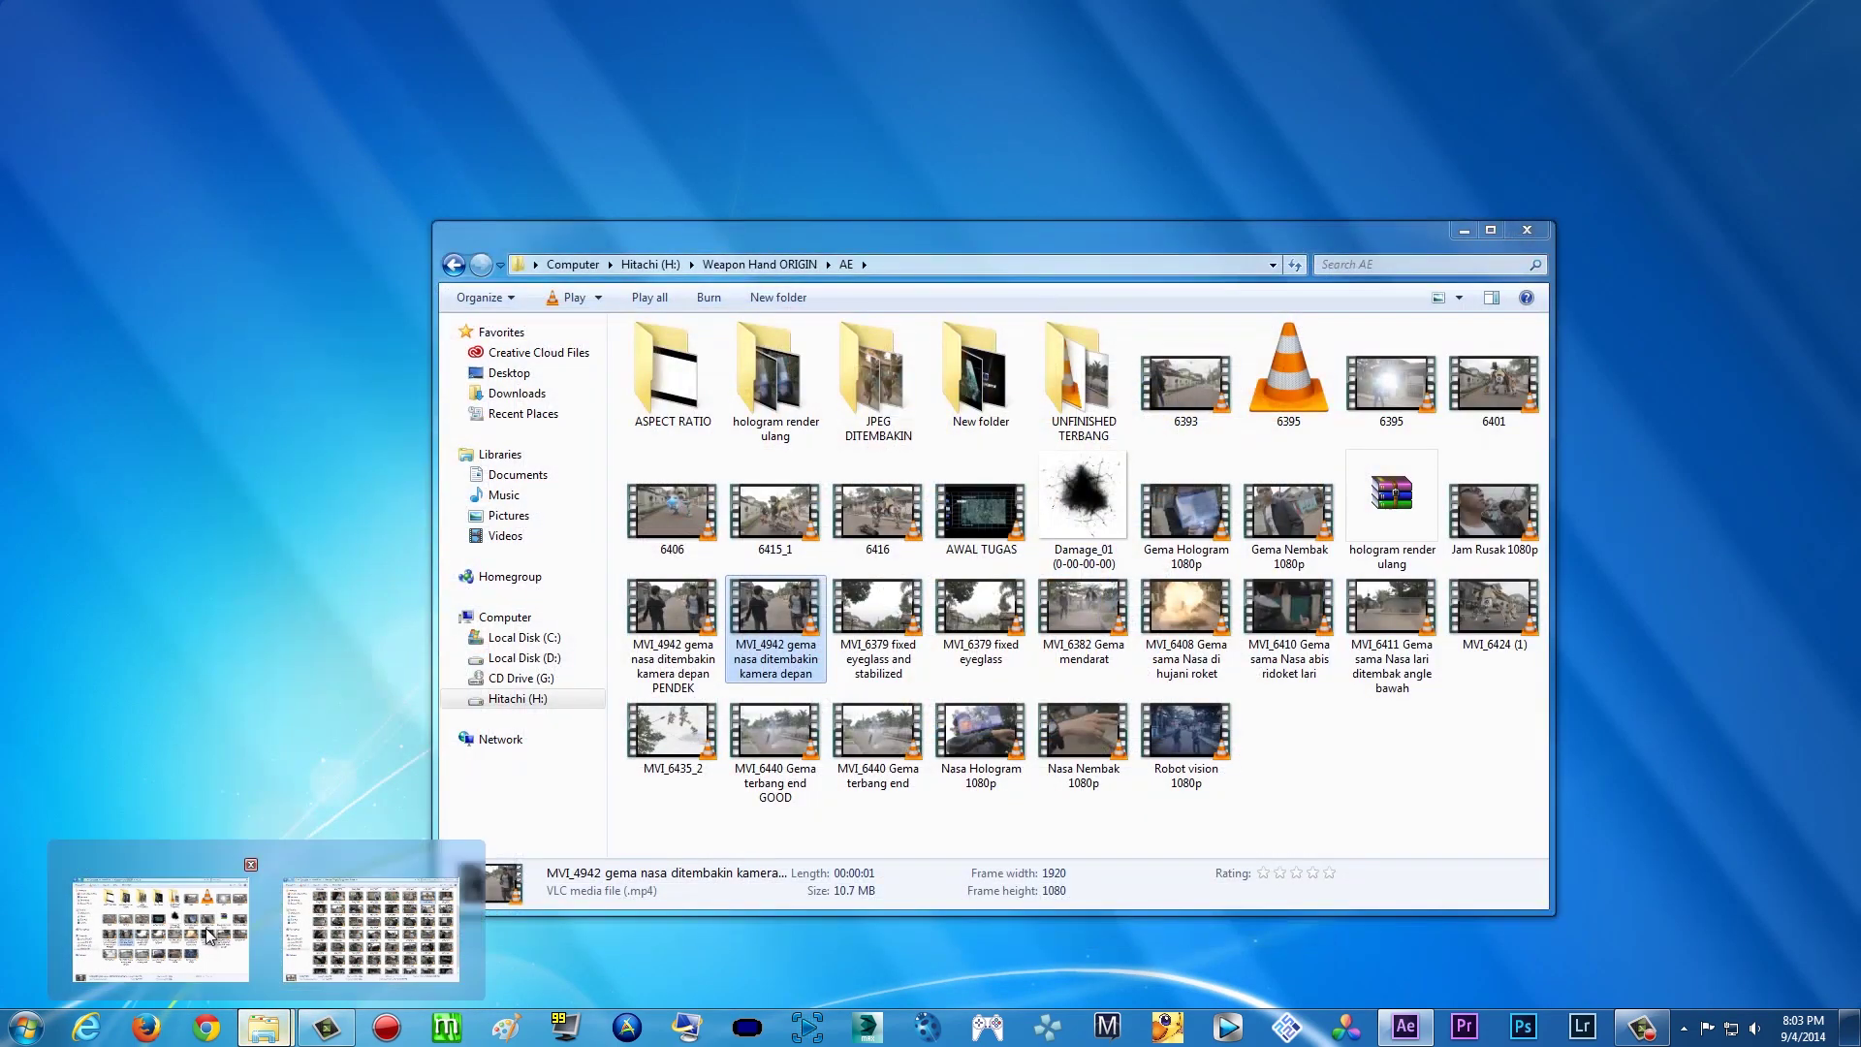
pyautogui.click(160, 928)
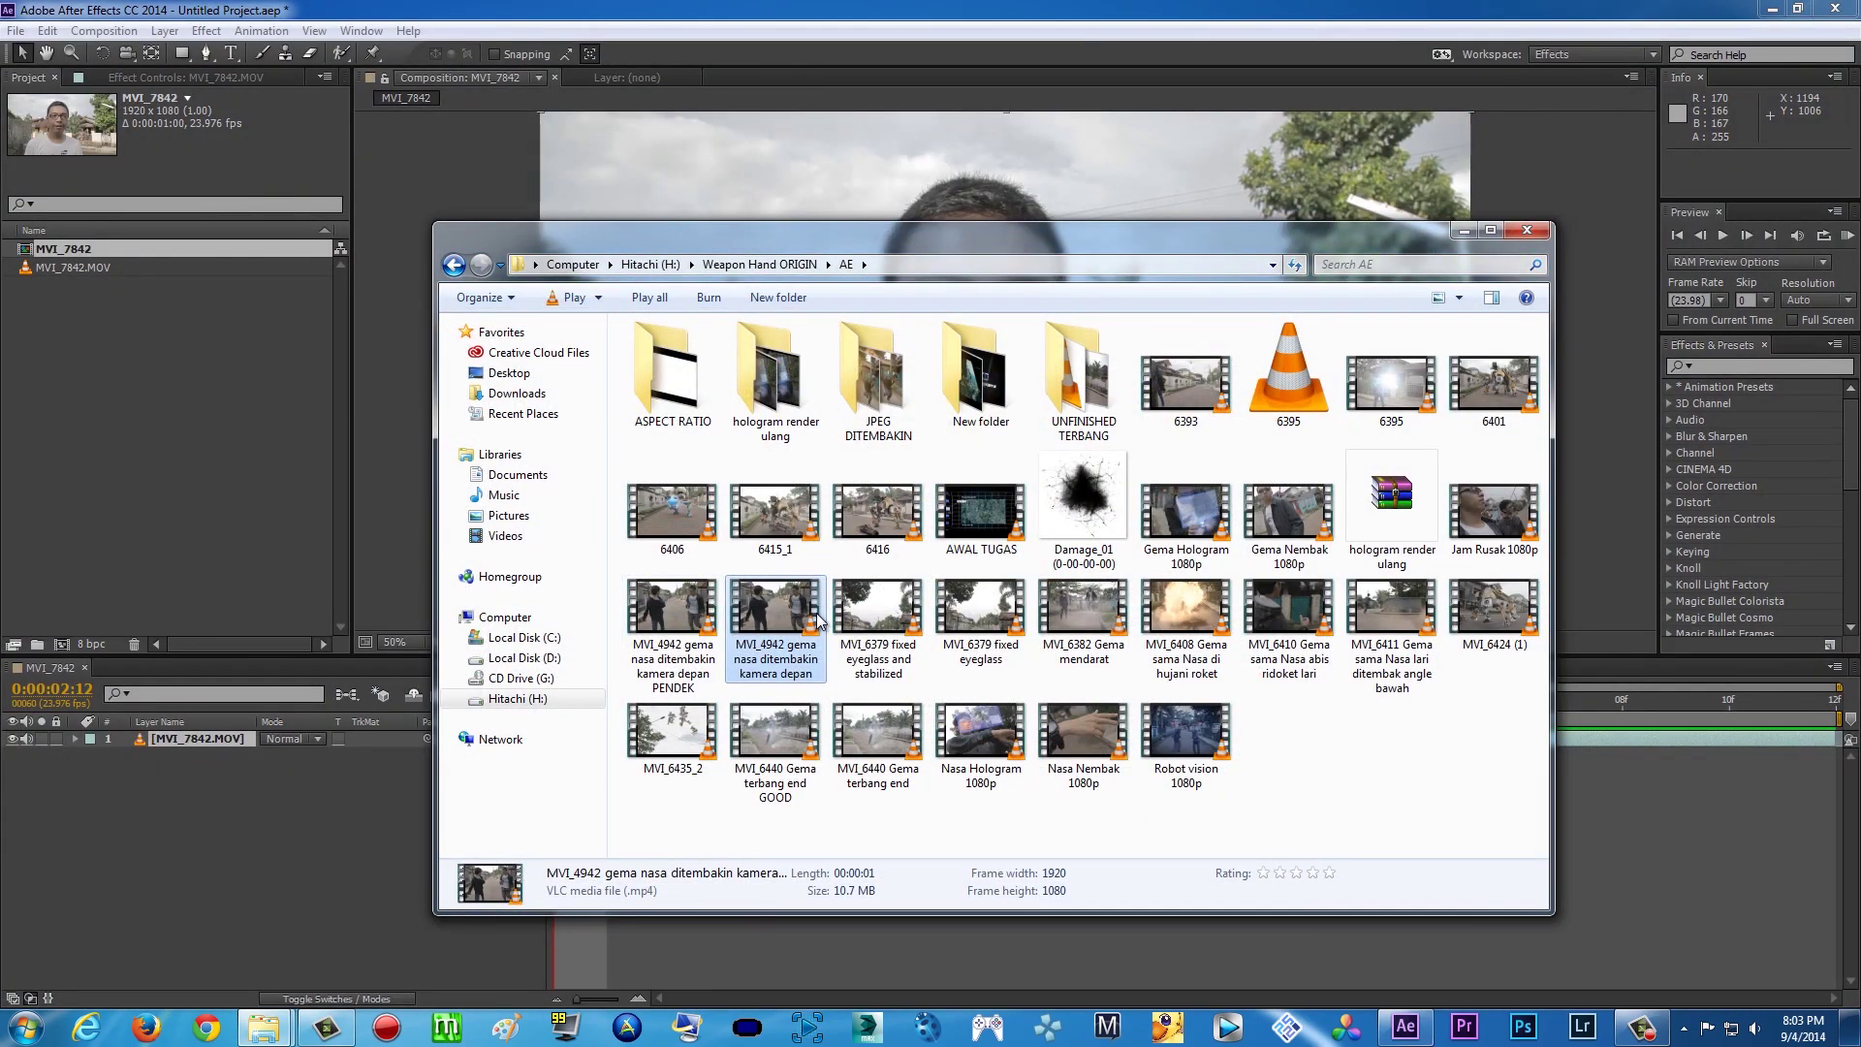
pyautogui.doubleClick(817, 620)
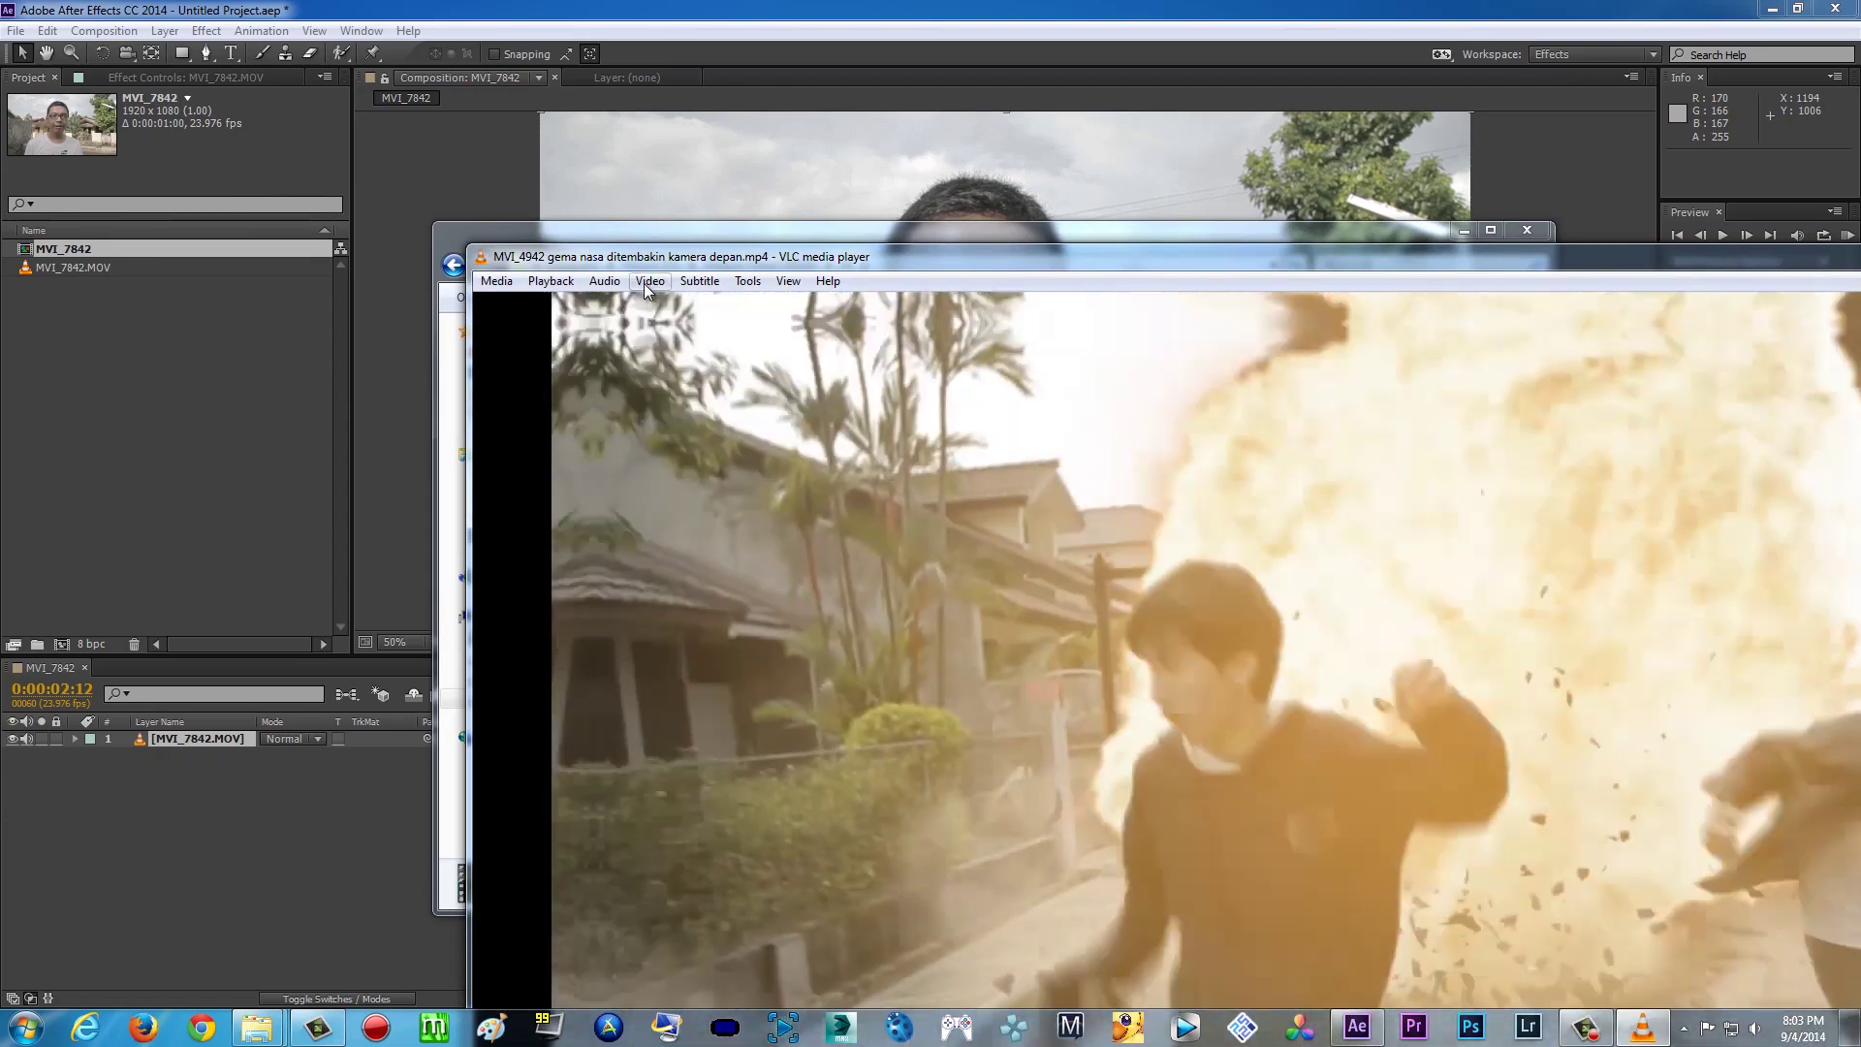
pyautogui.click(646, 282)
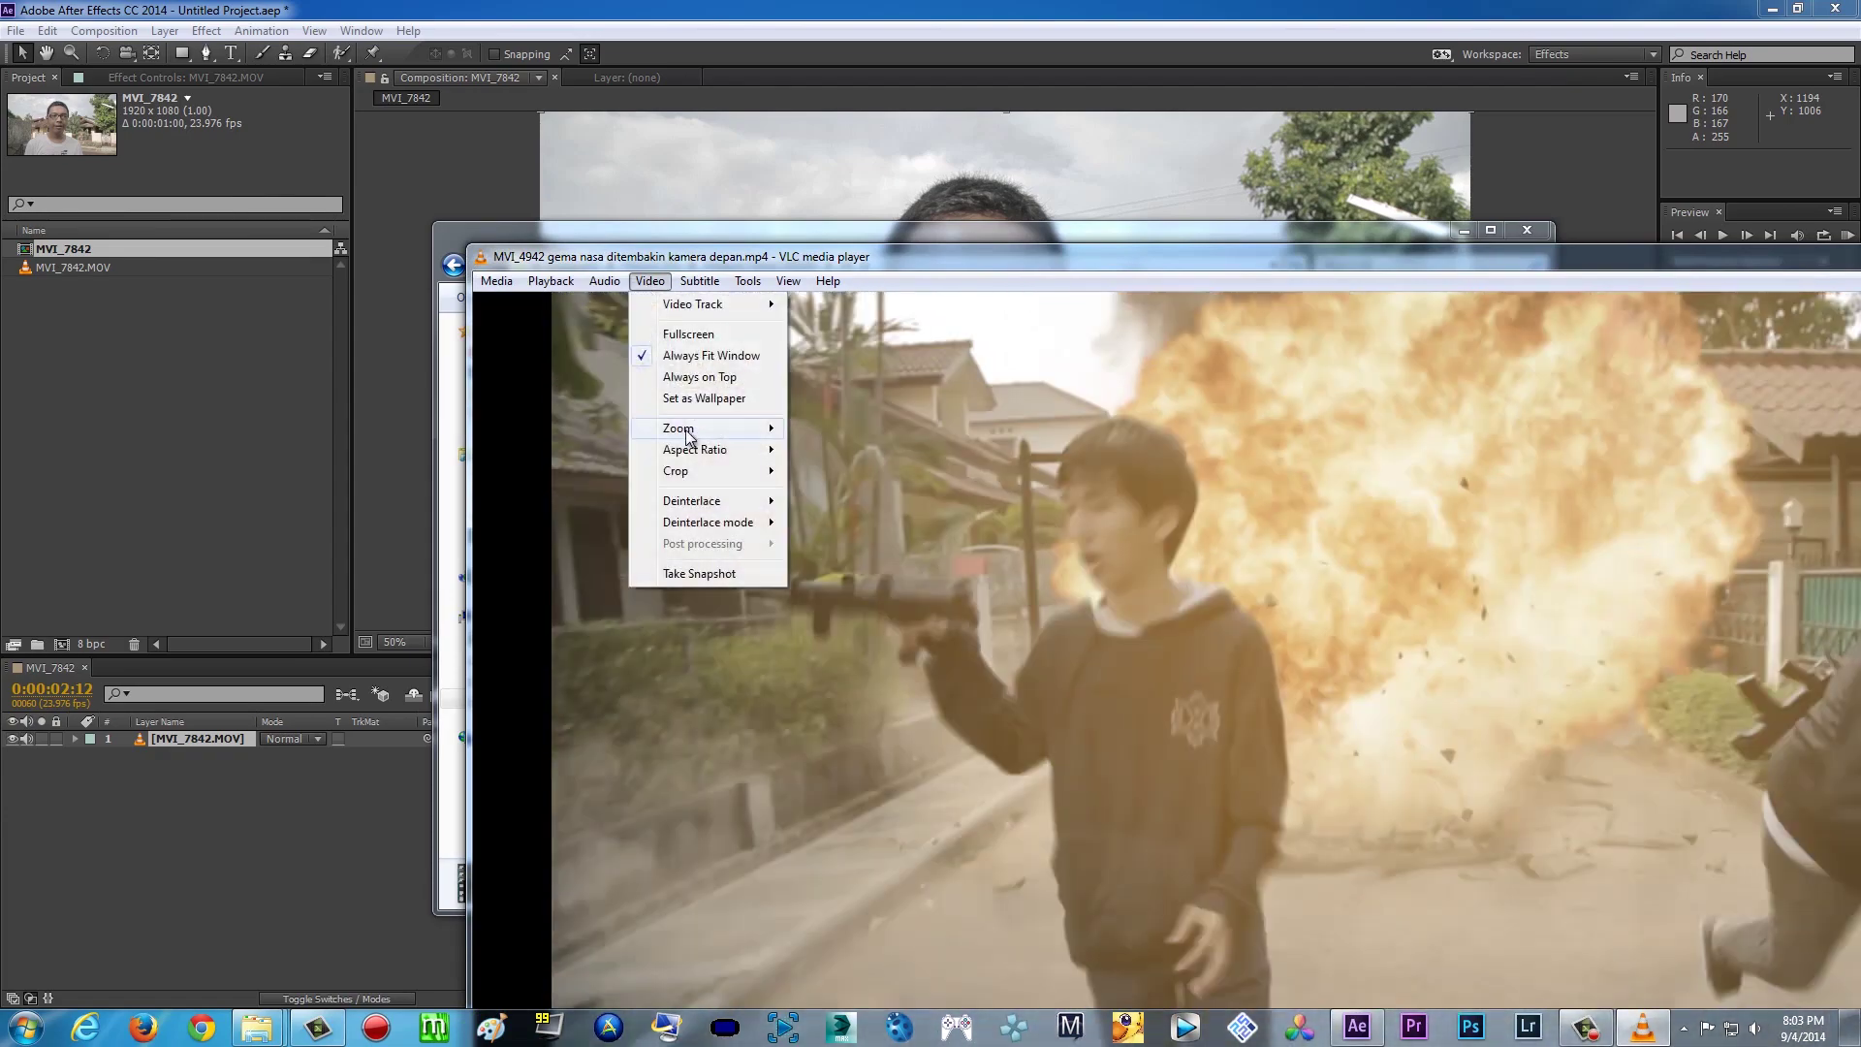
pyautogui.moveTo(687, 436)
pyautogui.click(840, 449)
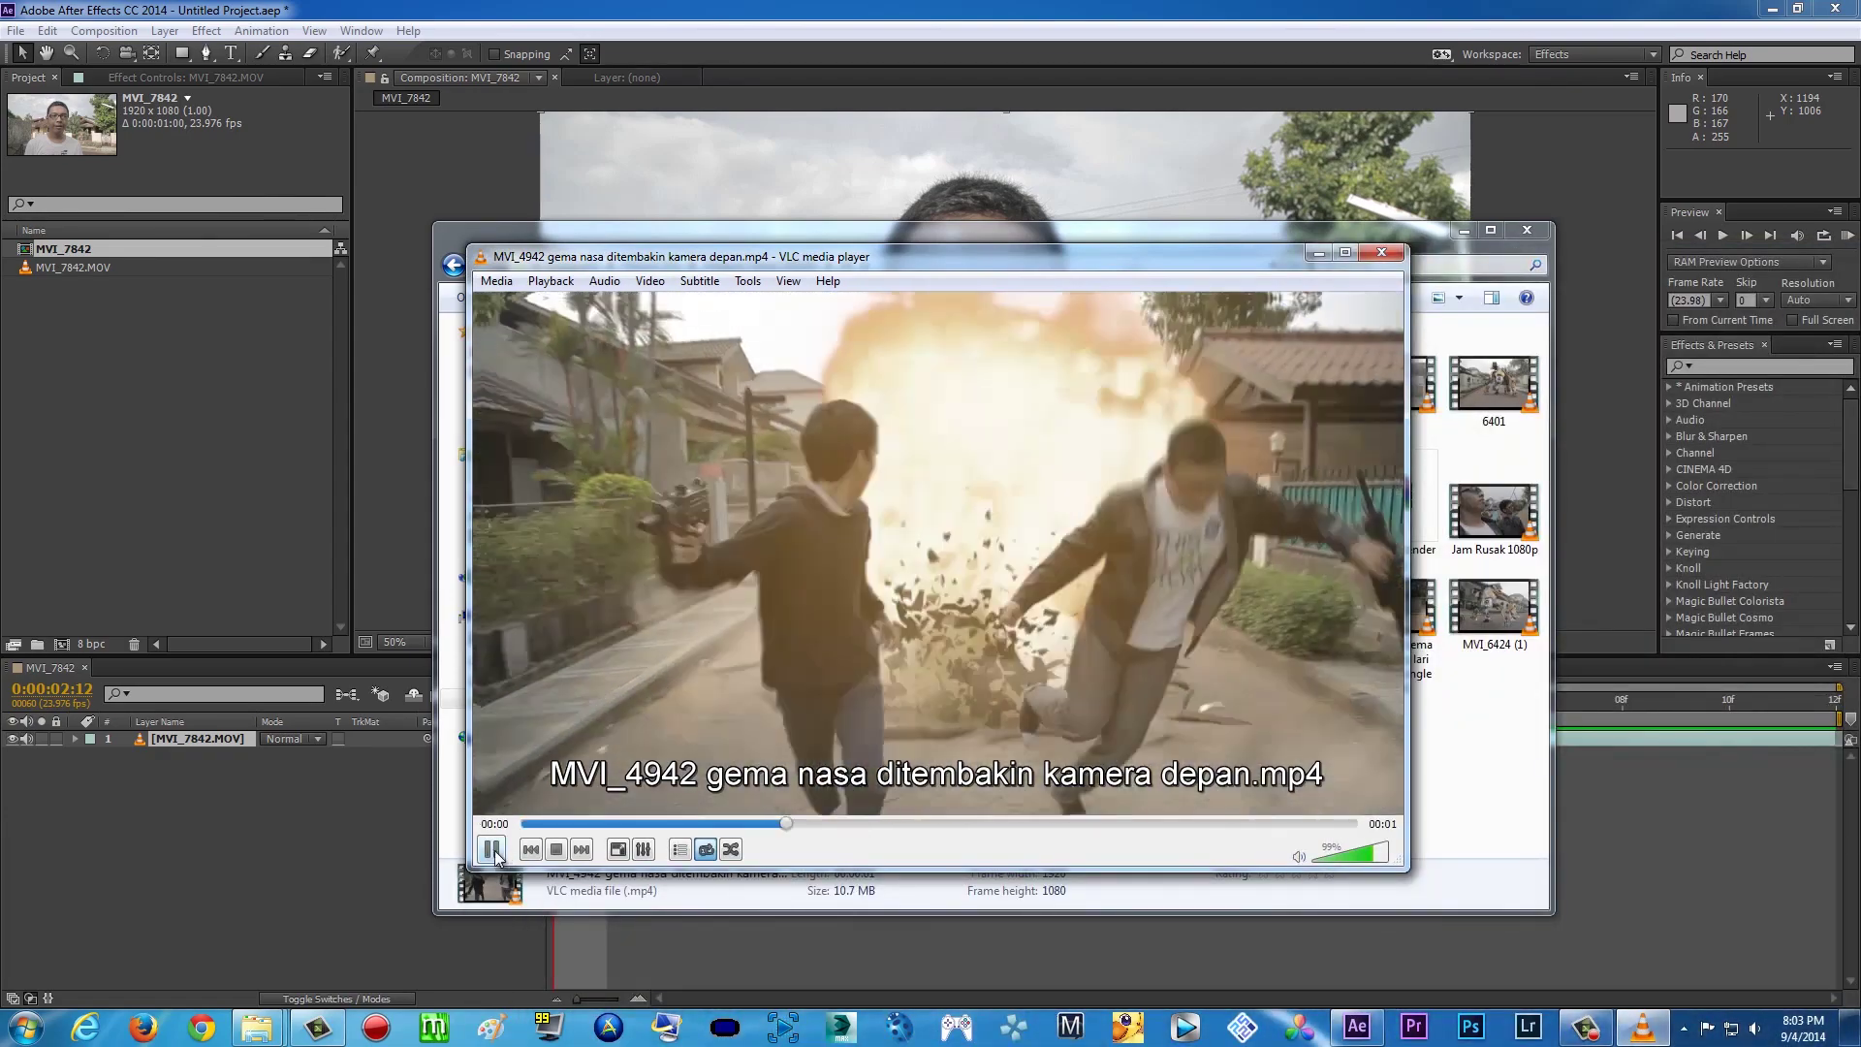
pyautogui.click(493, 850)
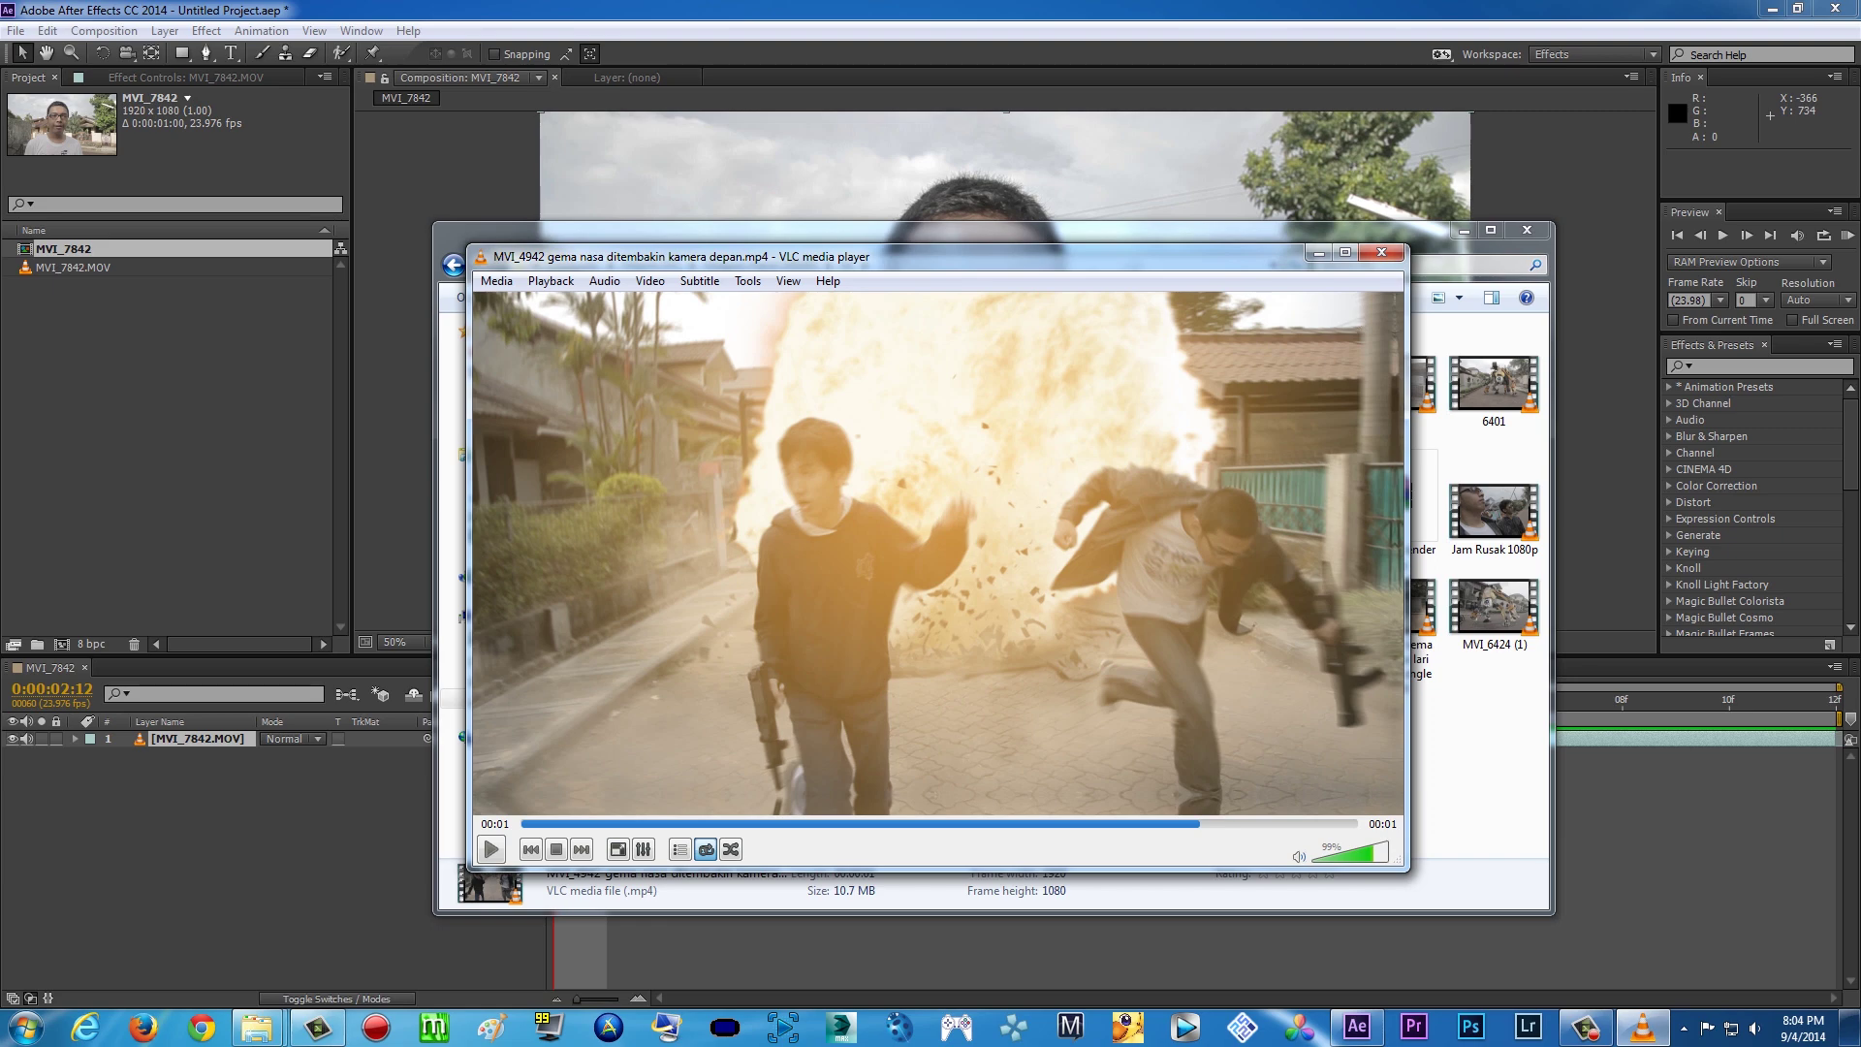
# Close VLC and pick the Pen tool in After Effects
pyautogui.click(1381, 252)
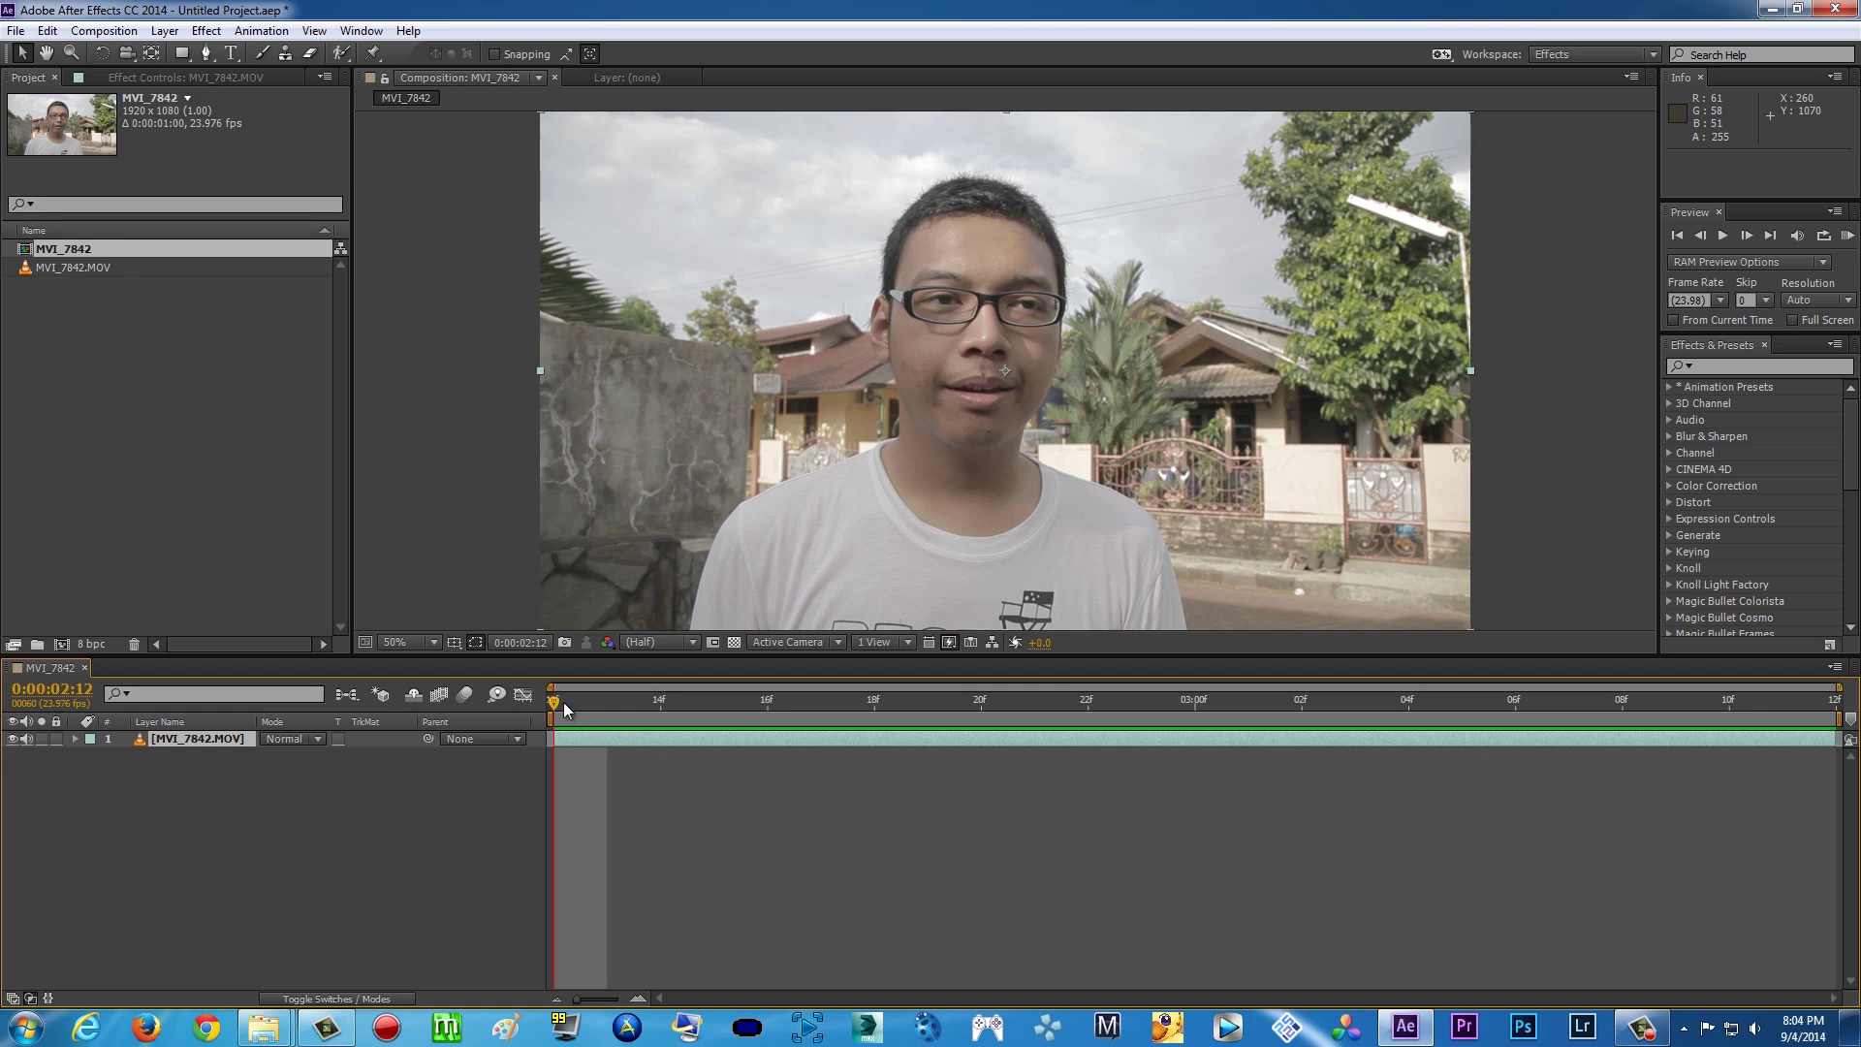
pyautogui.click(205, 53)
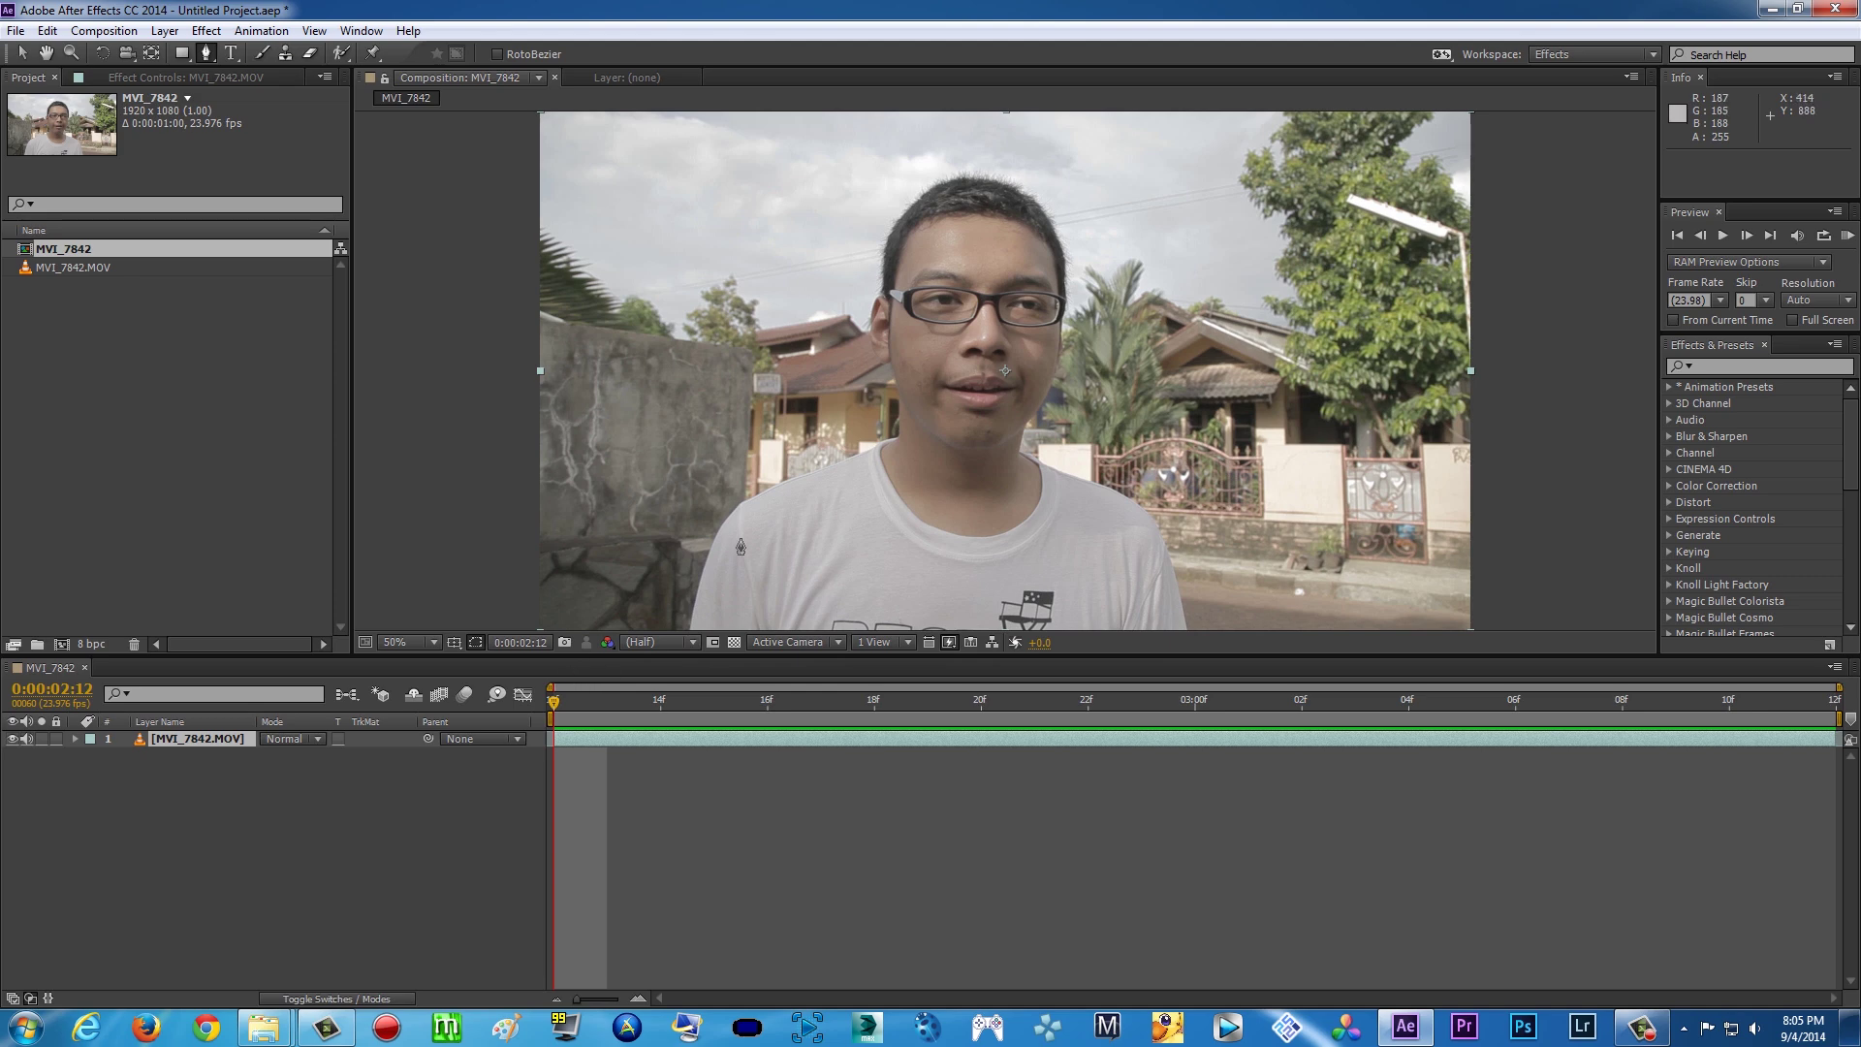
# Nudge the MVI_7842.MOV footage slightly upward and view it at full size with the Pen tool active
pyautogui.click(69, 739)
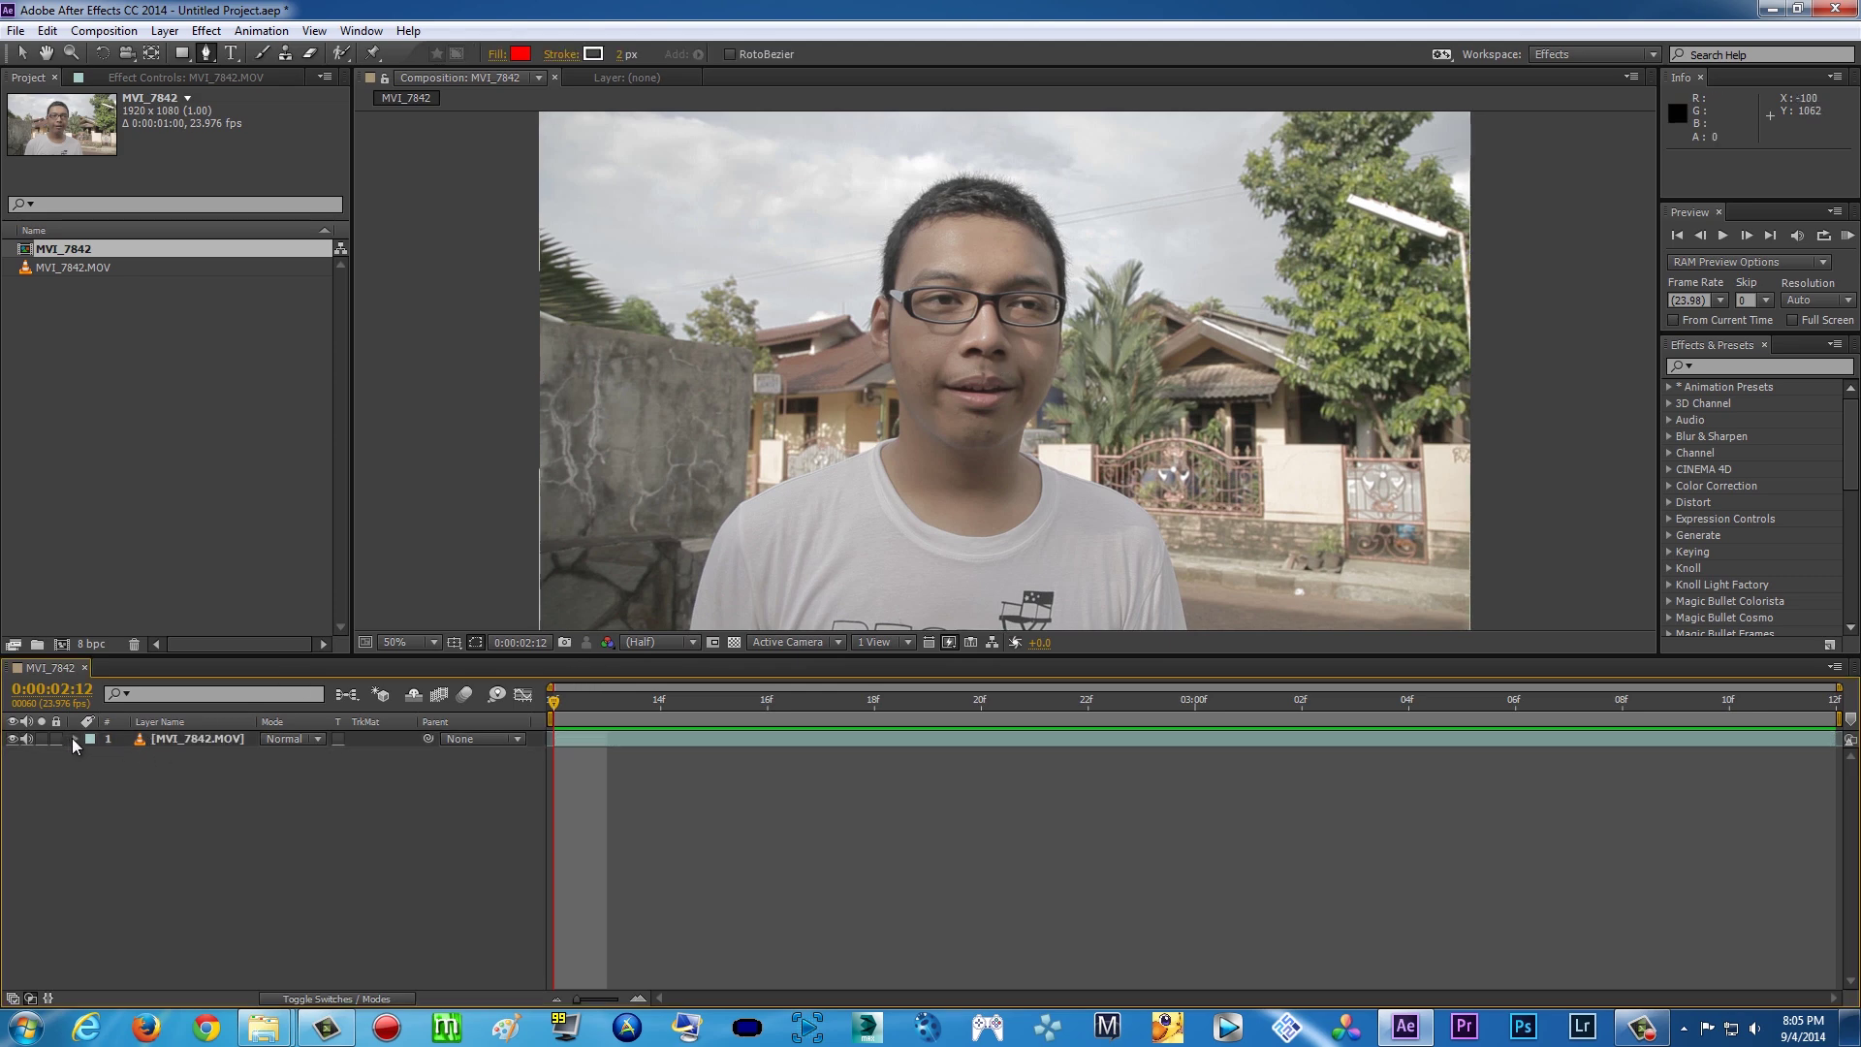
pyautogui.click(74, 738)
pyautogui.click(93, 755)
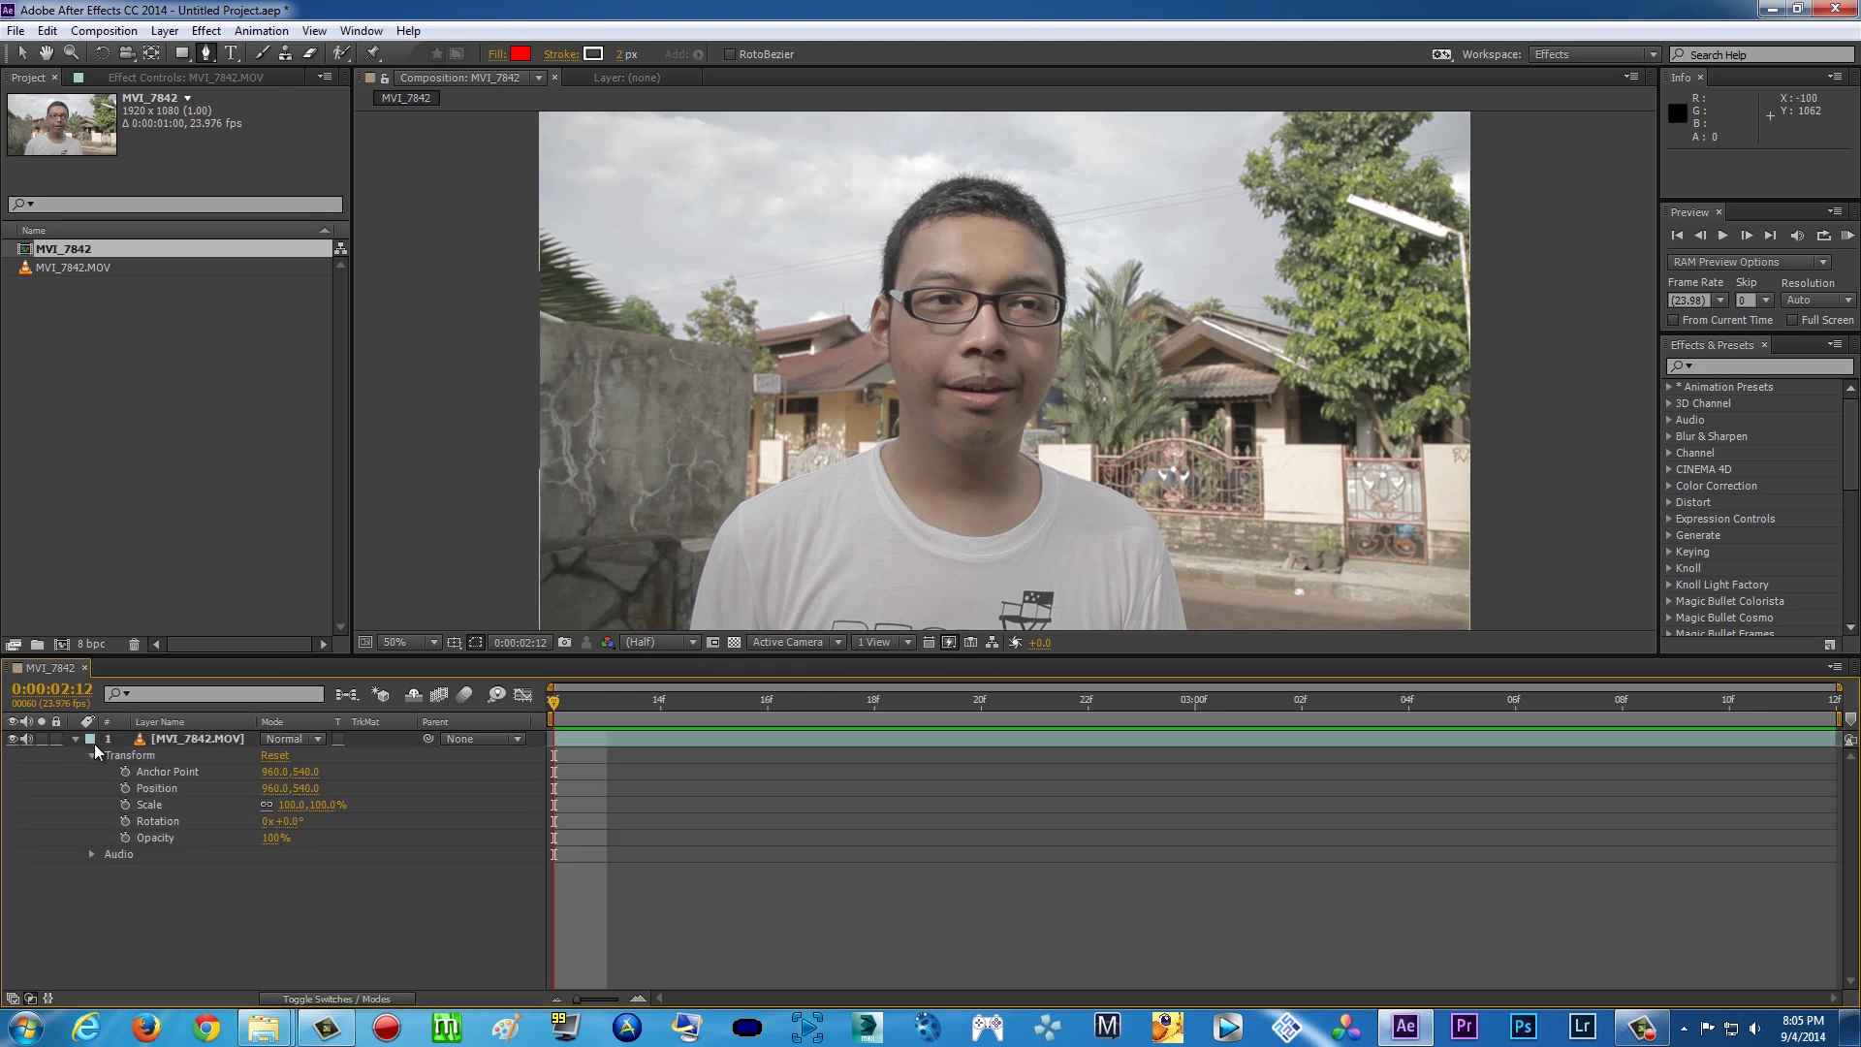
pyautogui.click(74, 739)
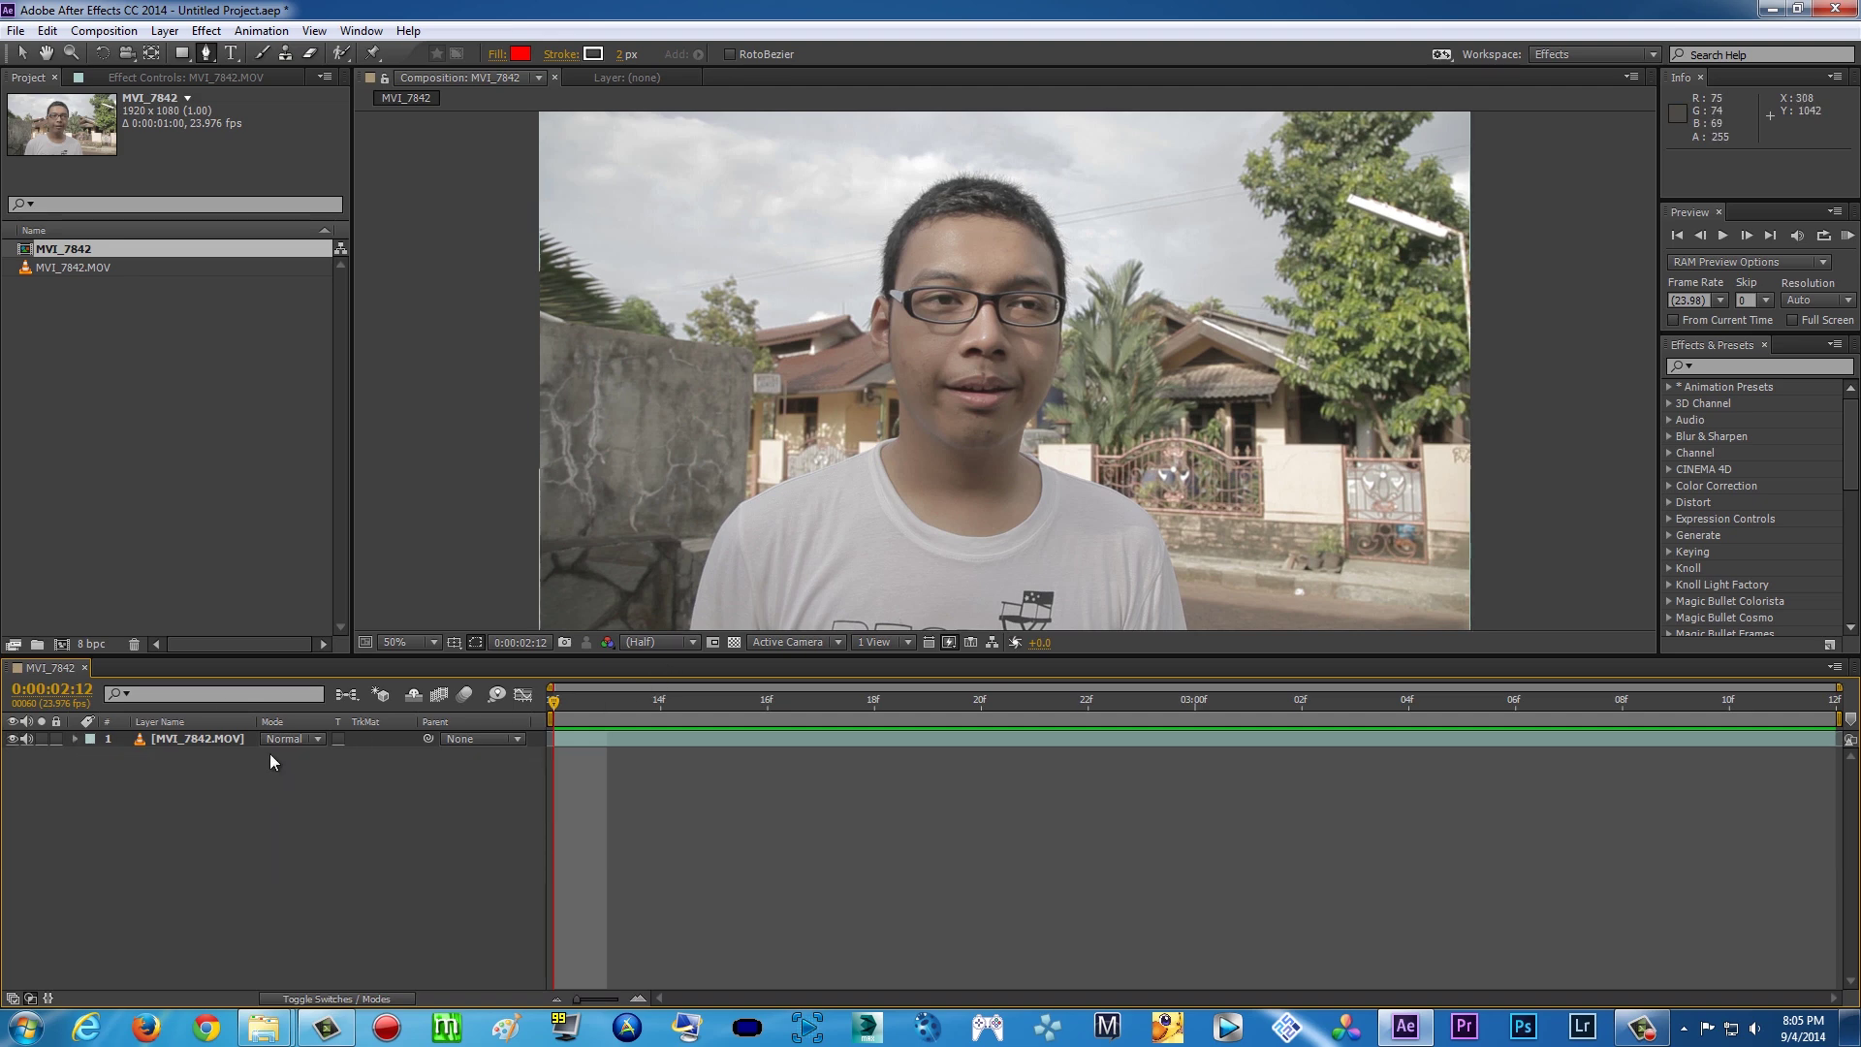
pyautogui.click(224, 743)
pyautogui.moveTo(1005, 369); pyautogui.dragTo(1009, 324)
pyautogui.click(210, 58)
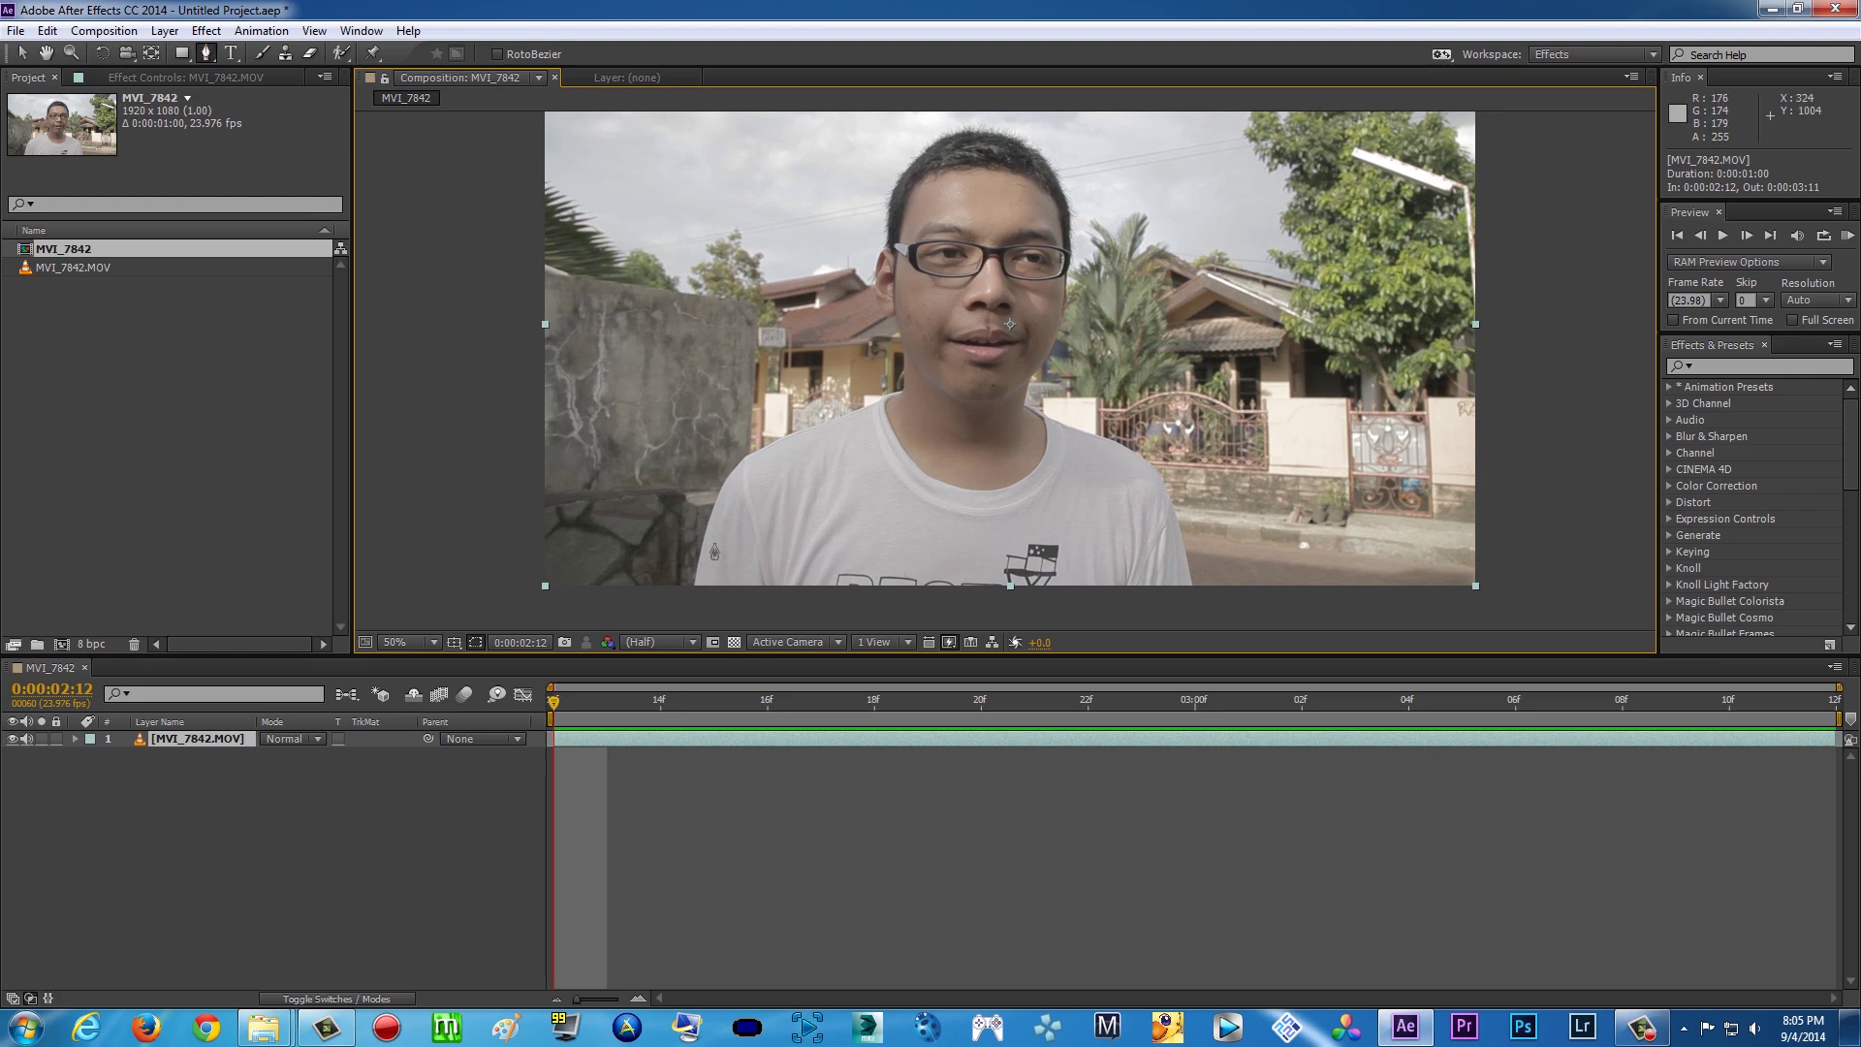
pyautogui.press('/')
pyautogui.scroll(-5, 678, 533)
pyautogui.hscroll(-3, 678, 533)
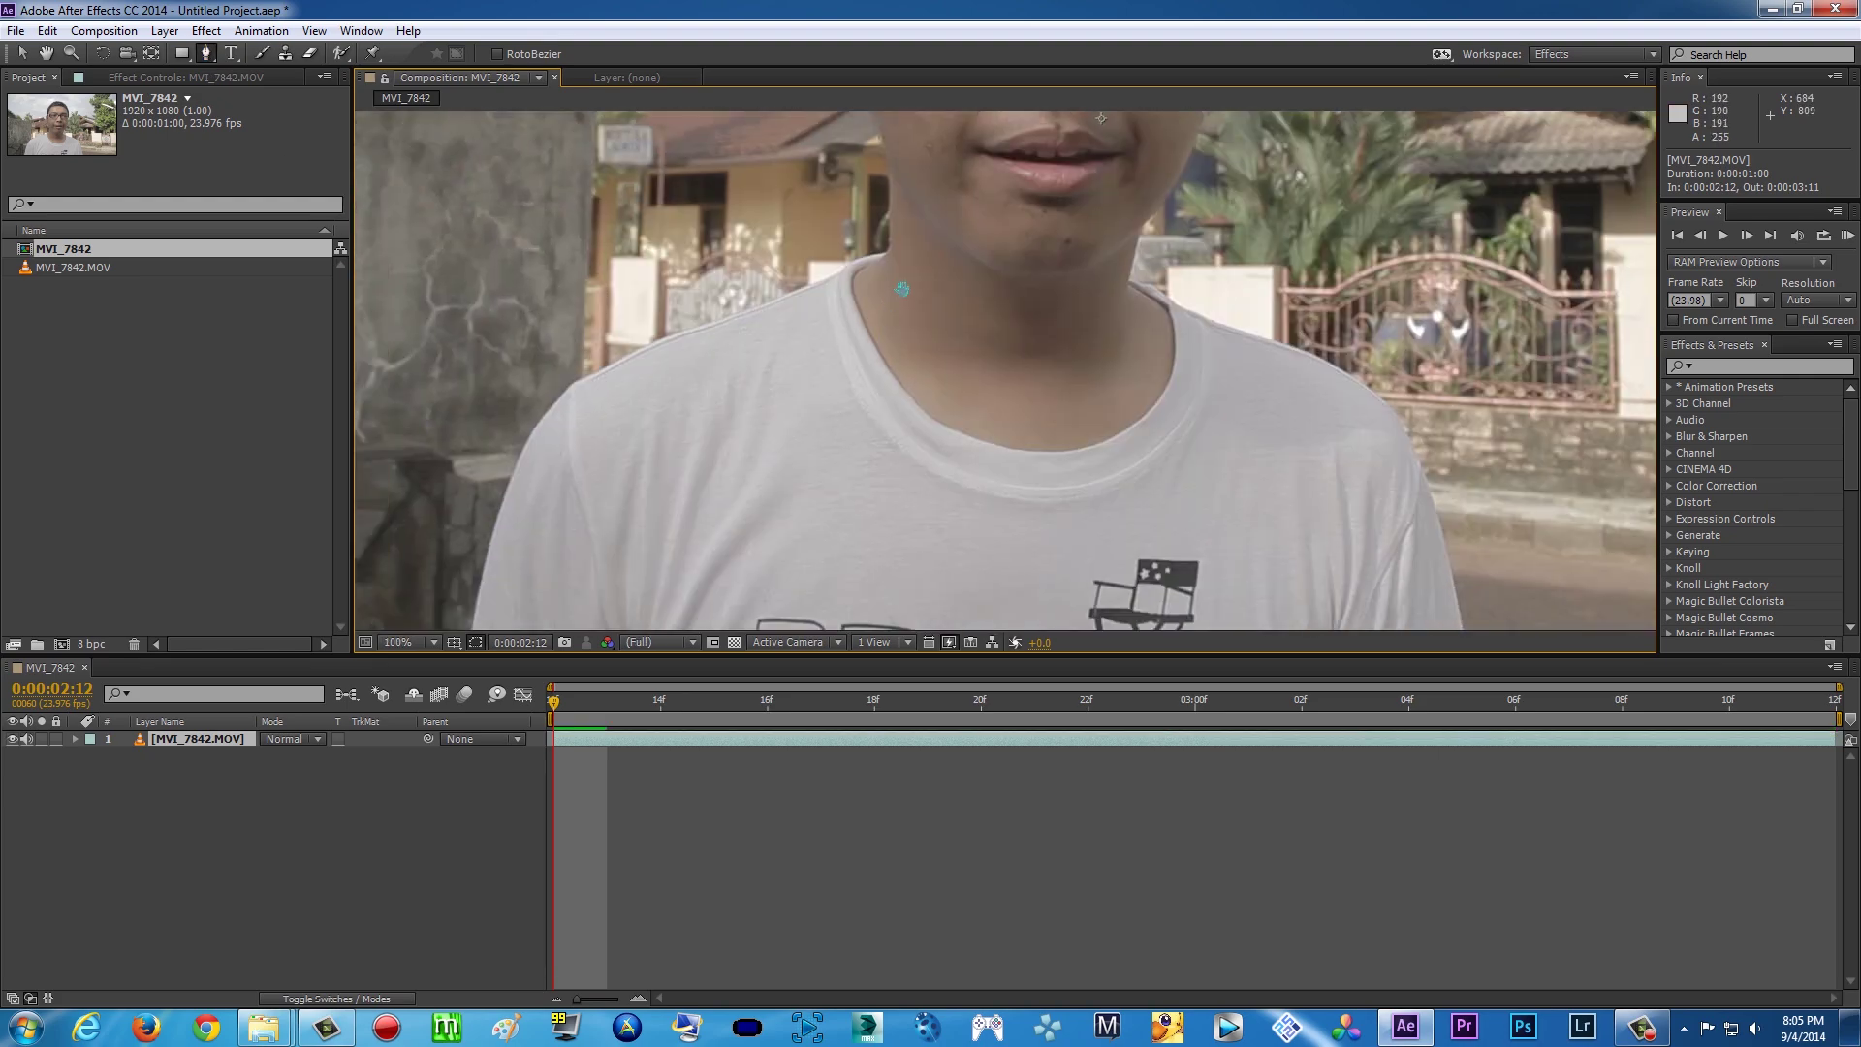
# Start Mask 1 at the shirt's lower left edge with a curved point up the shoulder
pyautogui.moveTo(549, 547); pyautogui.dragTo(601, 371)
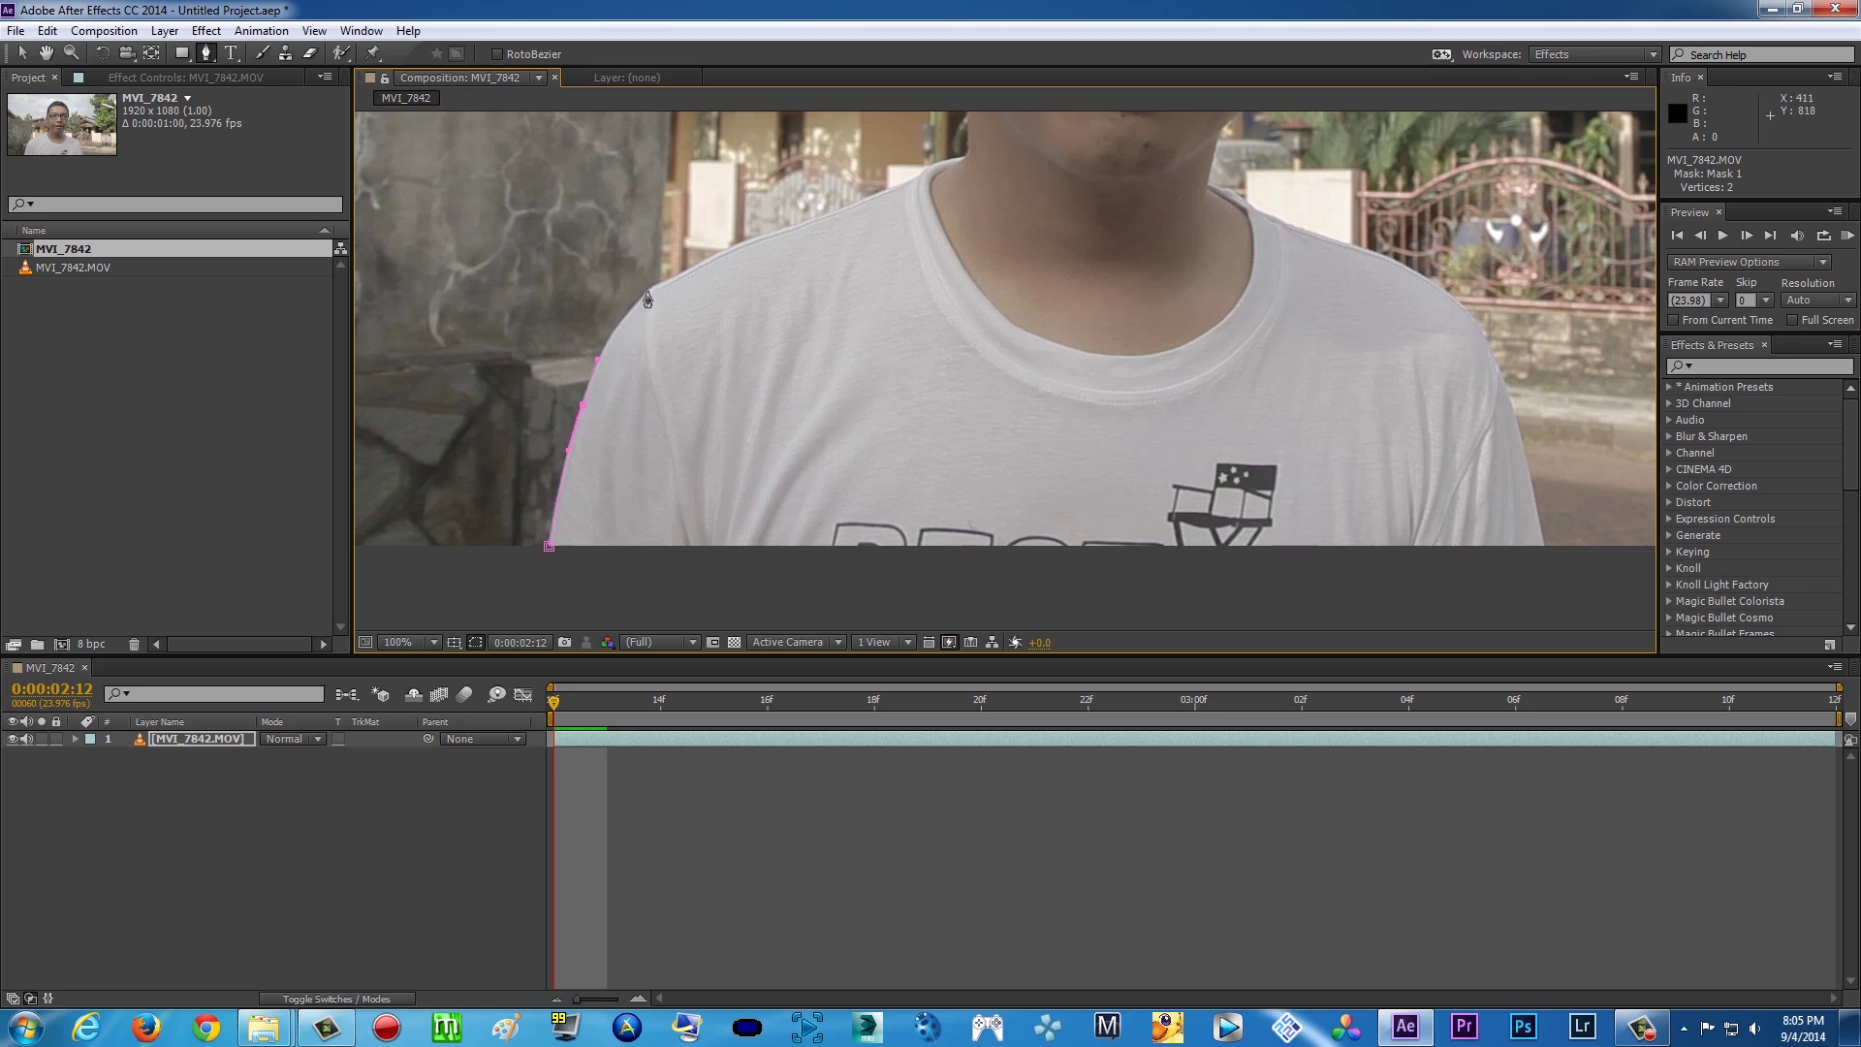
pyautogui.moveTo(647, 290); pyautogui.dragTo(778, 307)
pyautogui.scroll(2, 734, 258)
pyautogui.hscroll(1, 734, 258)
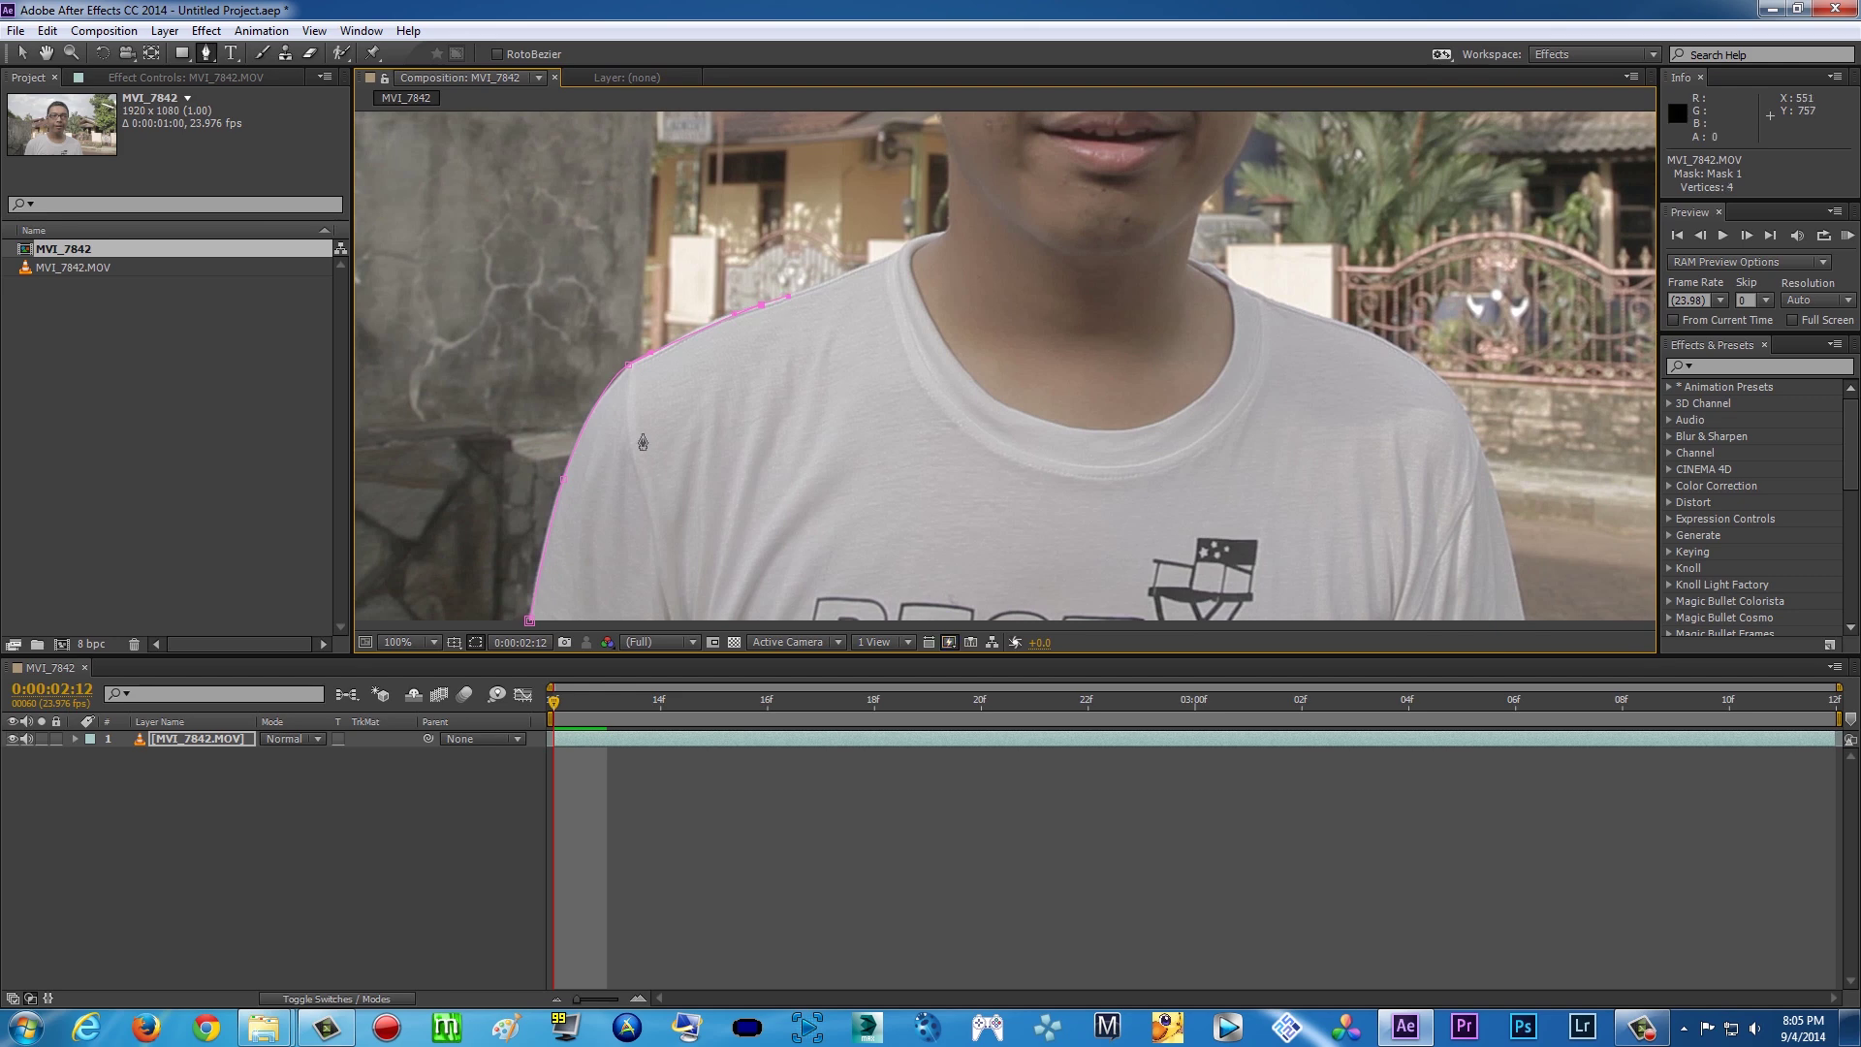
# Change Mask 1's colour to orange, then to yellow
pyautogui.click(74, 738)
pyautogui.click(92, 771)
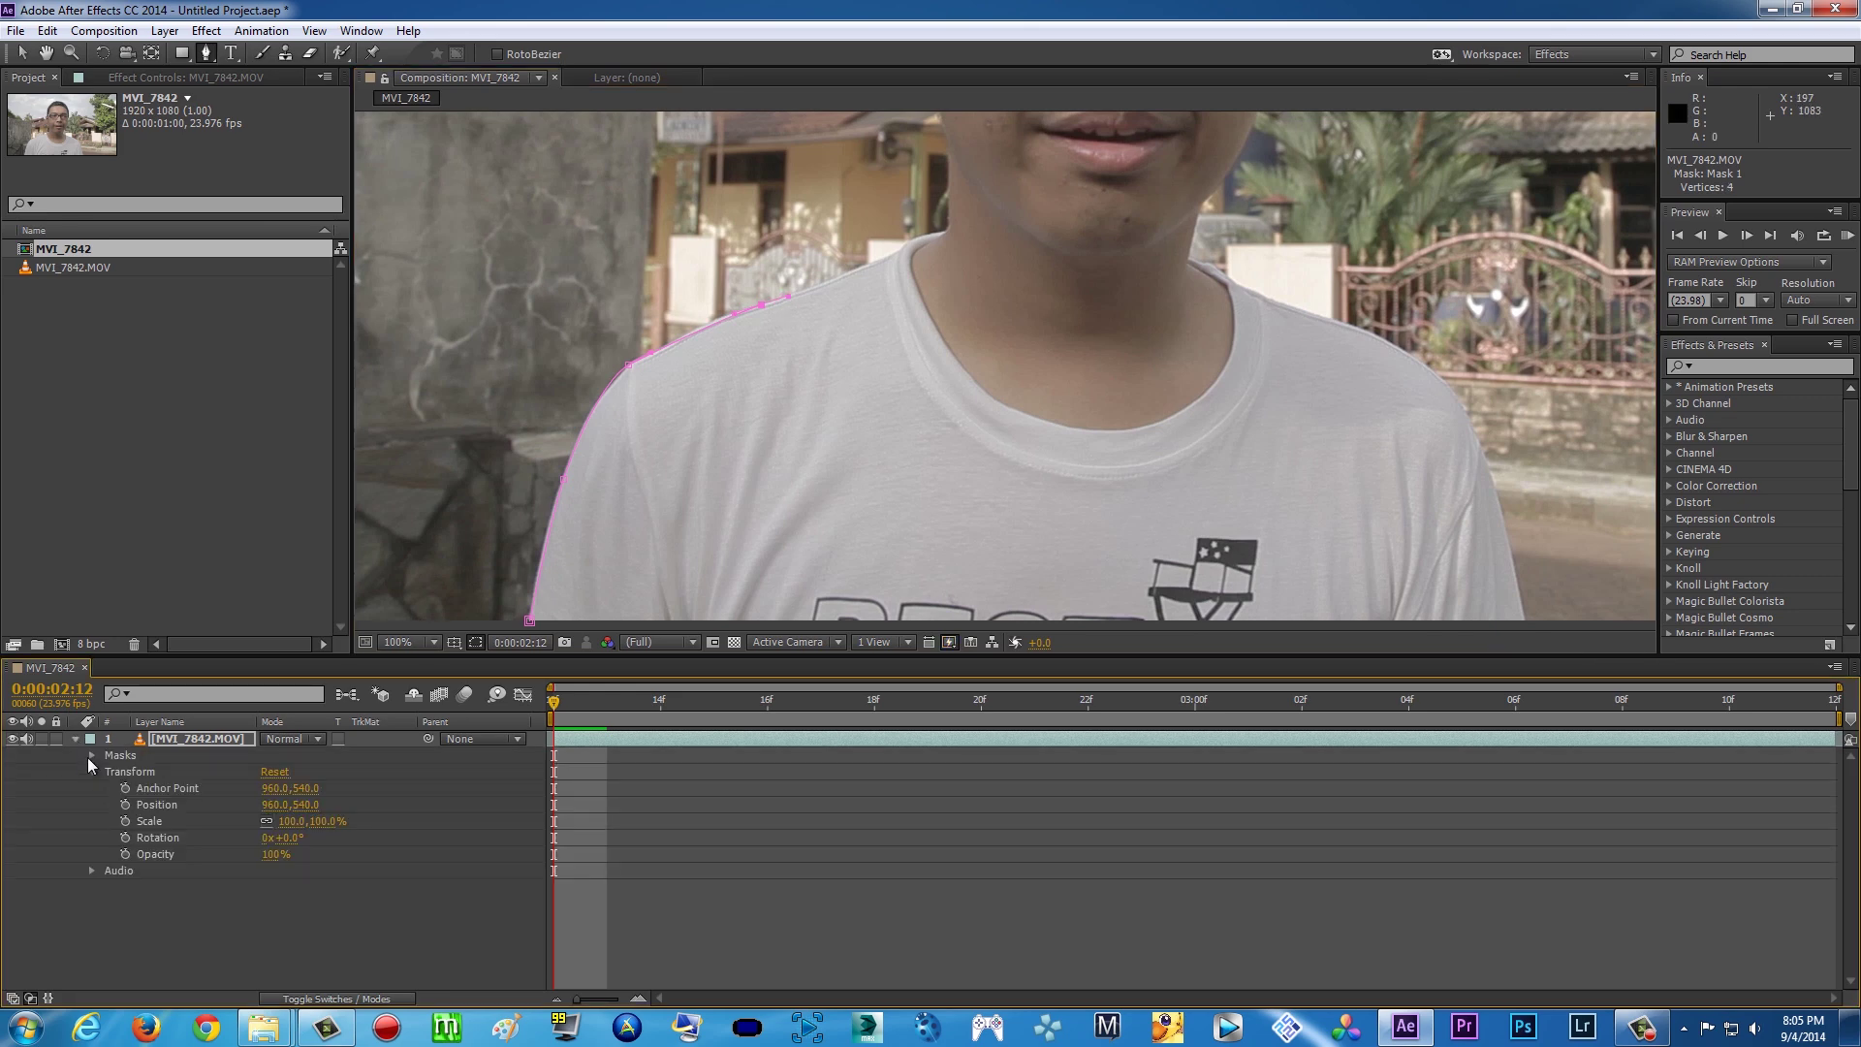
pyautogui.click(91, 756)
pyautogui.click(124, 772)
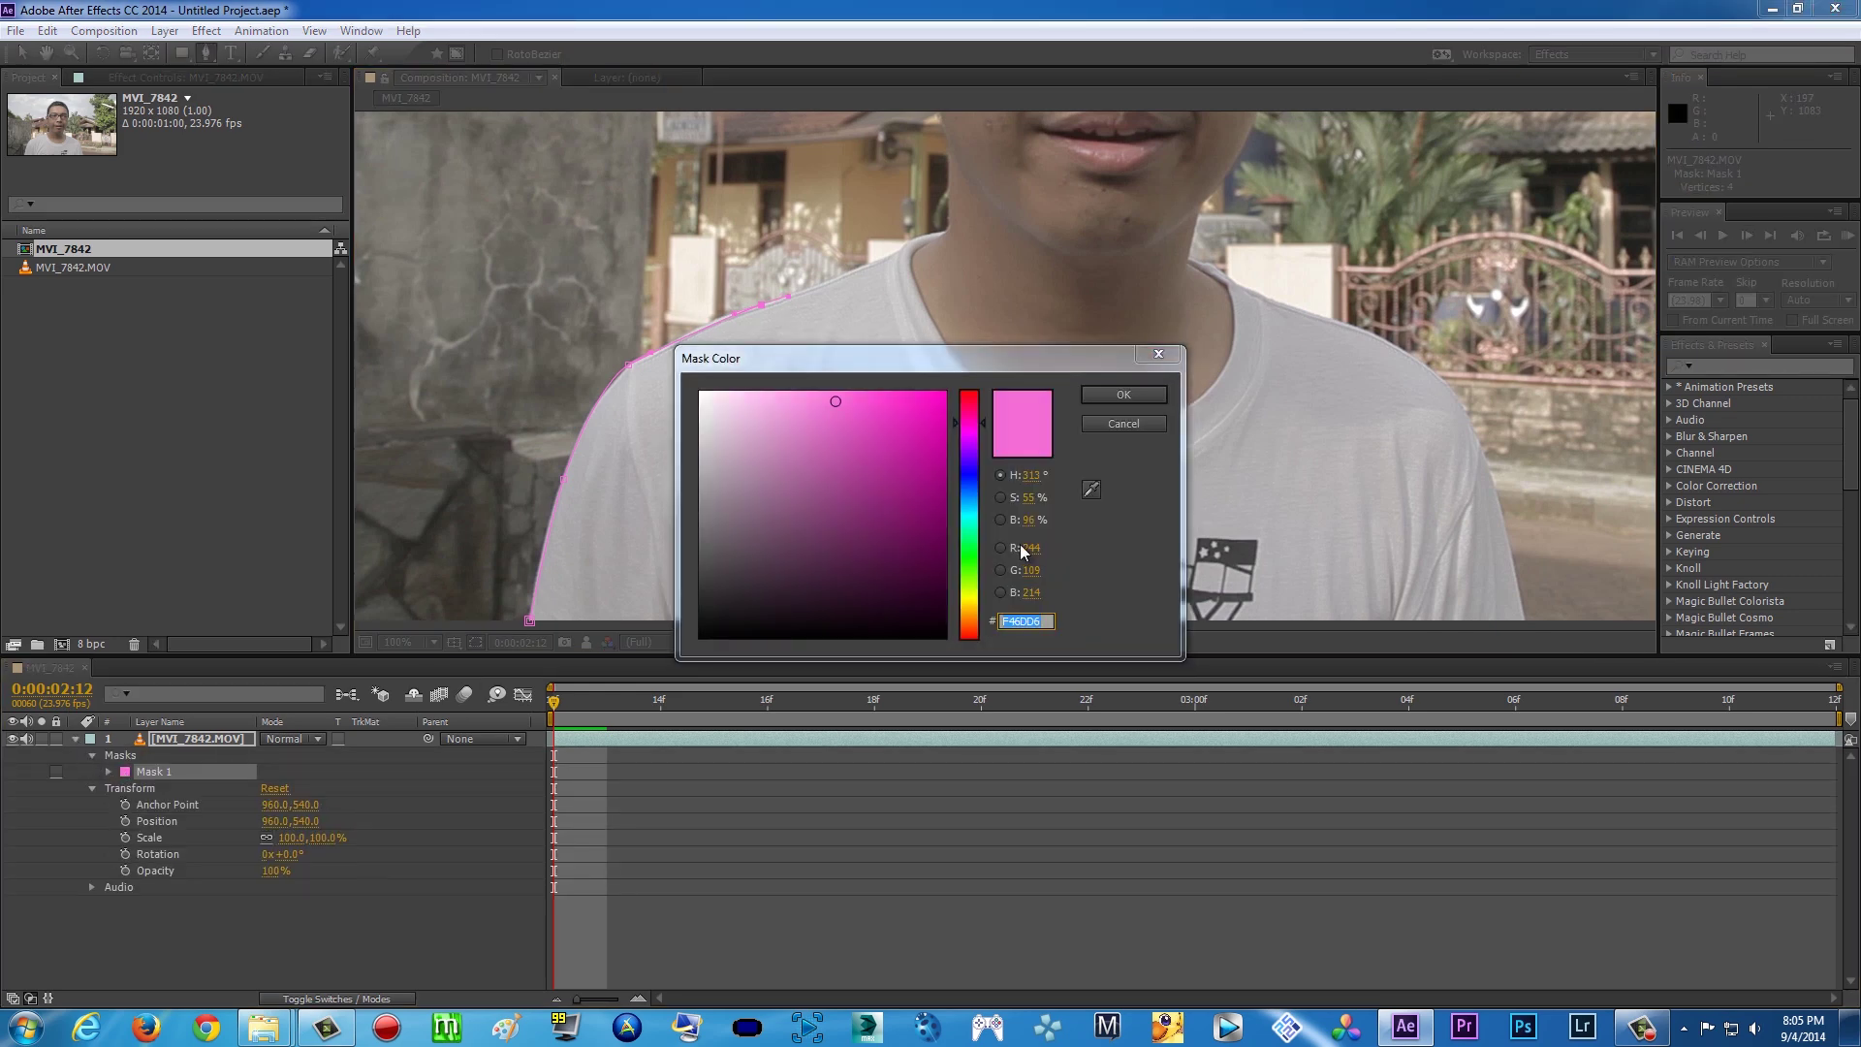
pyautogui.moveTo(969, 593); pyautogui.dragTo(977, 624)
pyautogui.moveTo(916, 419); pyautogui.dragTo(948, 391)
pyautogui.click(1123, 394)
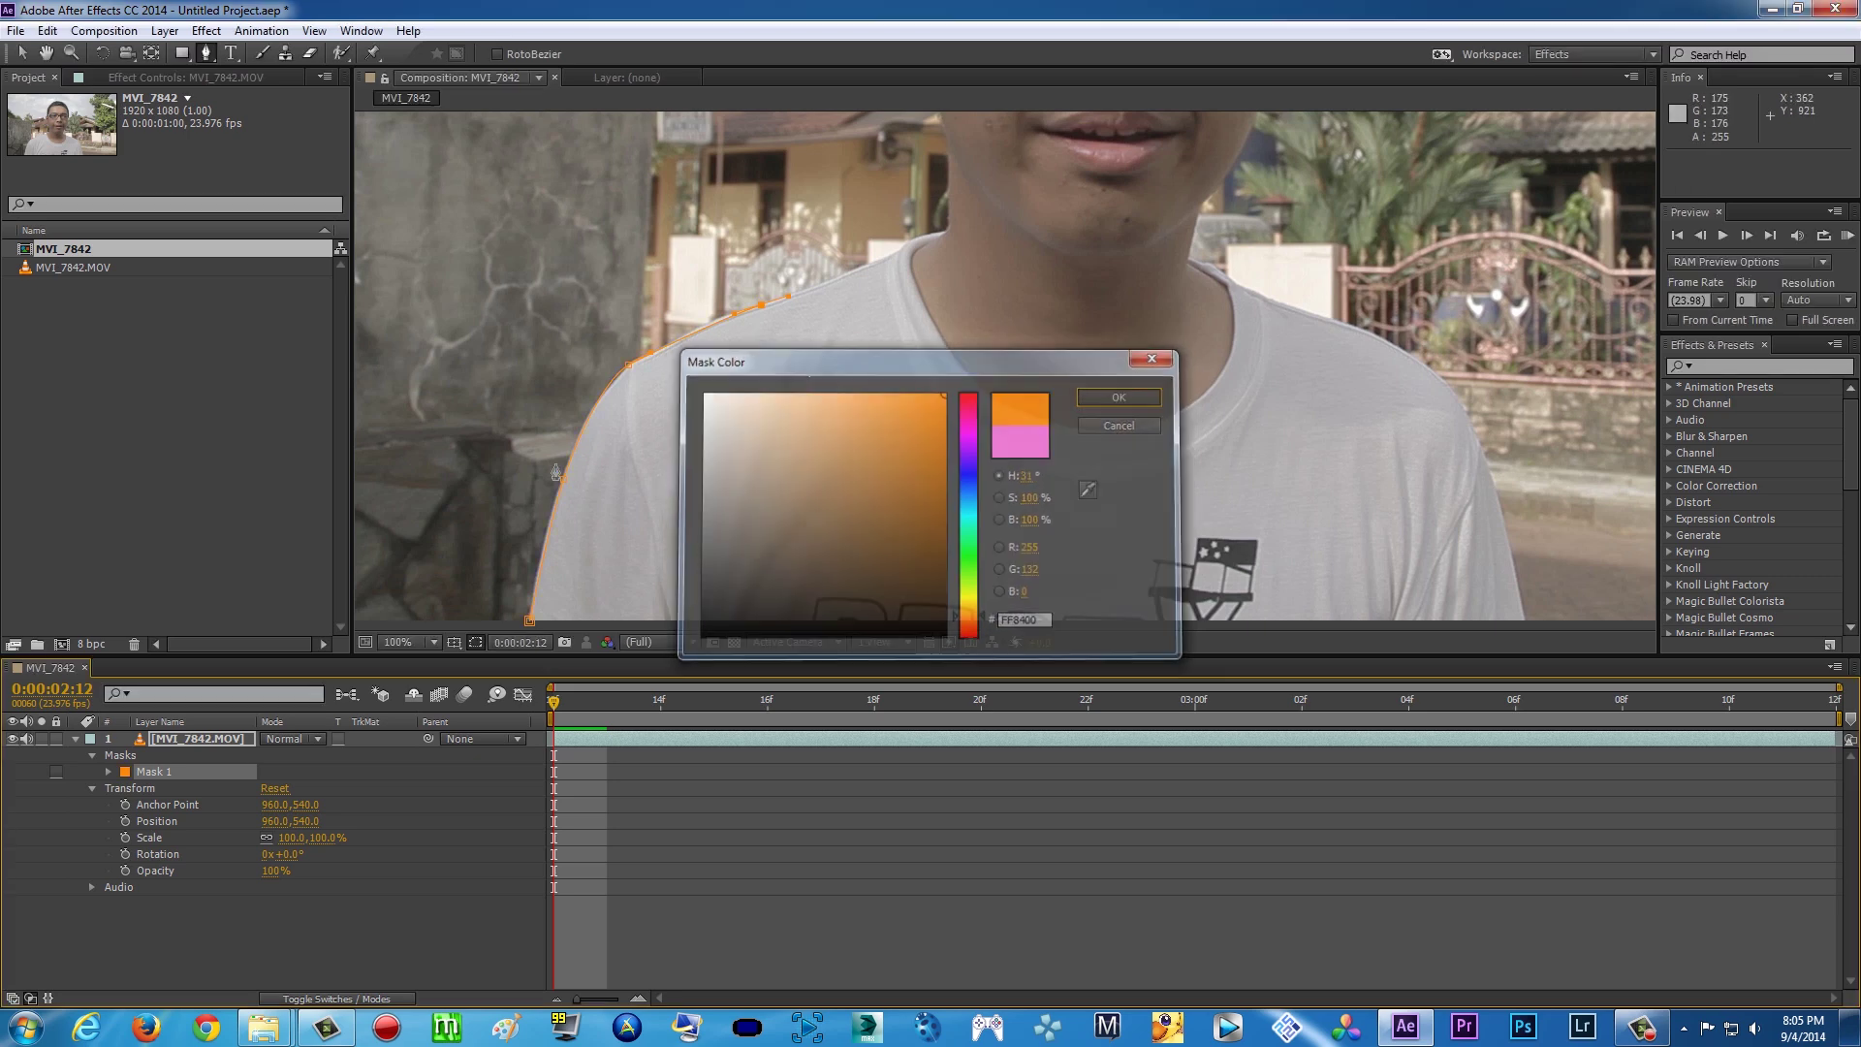
pyautogui.click(126, 772)
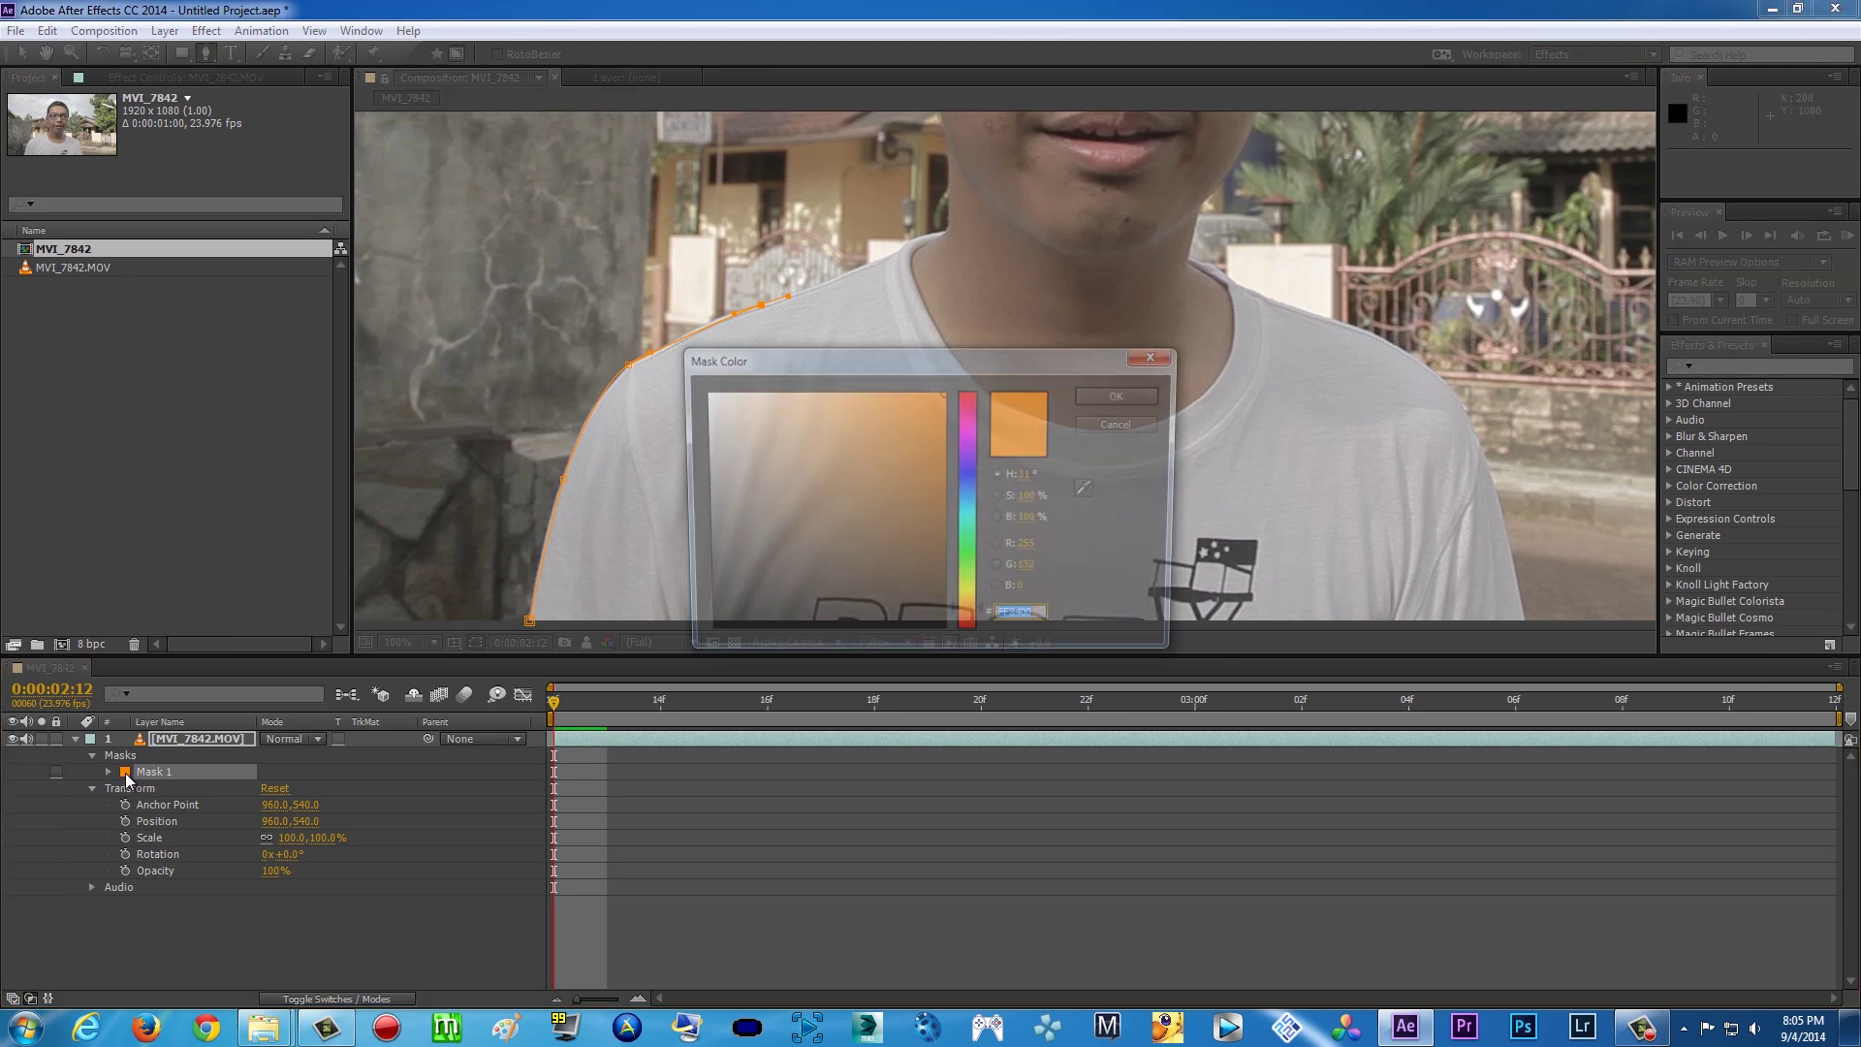
pyautogui.click(984, 601)
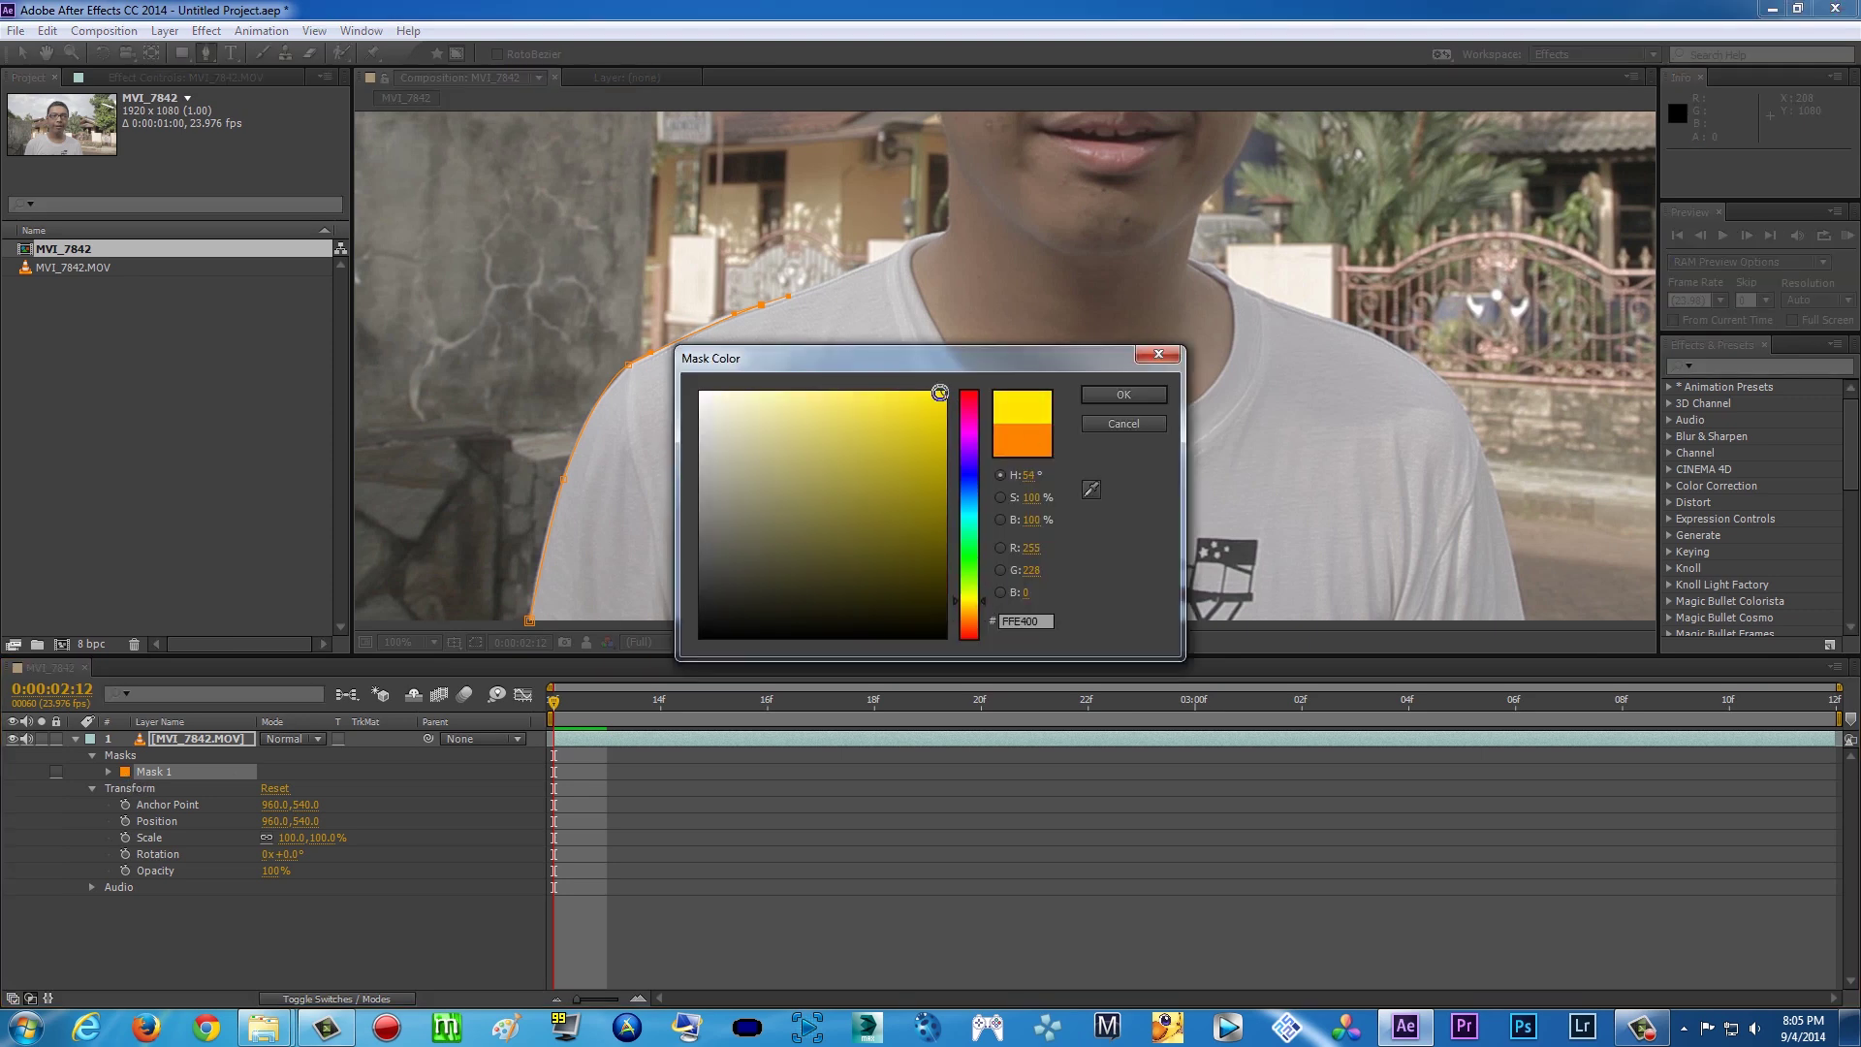
pyautogui.click(1124, 395)
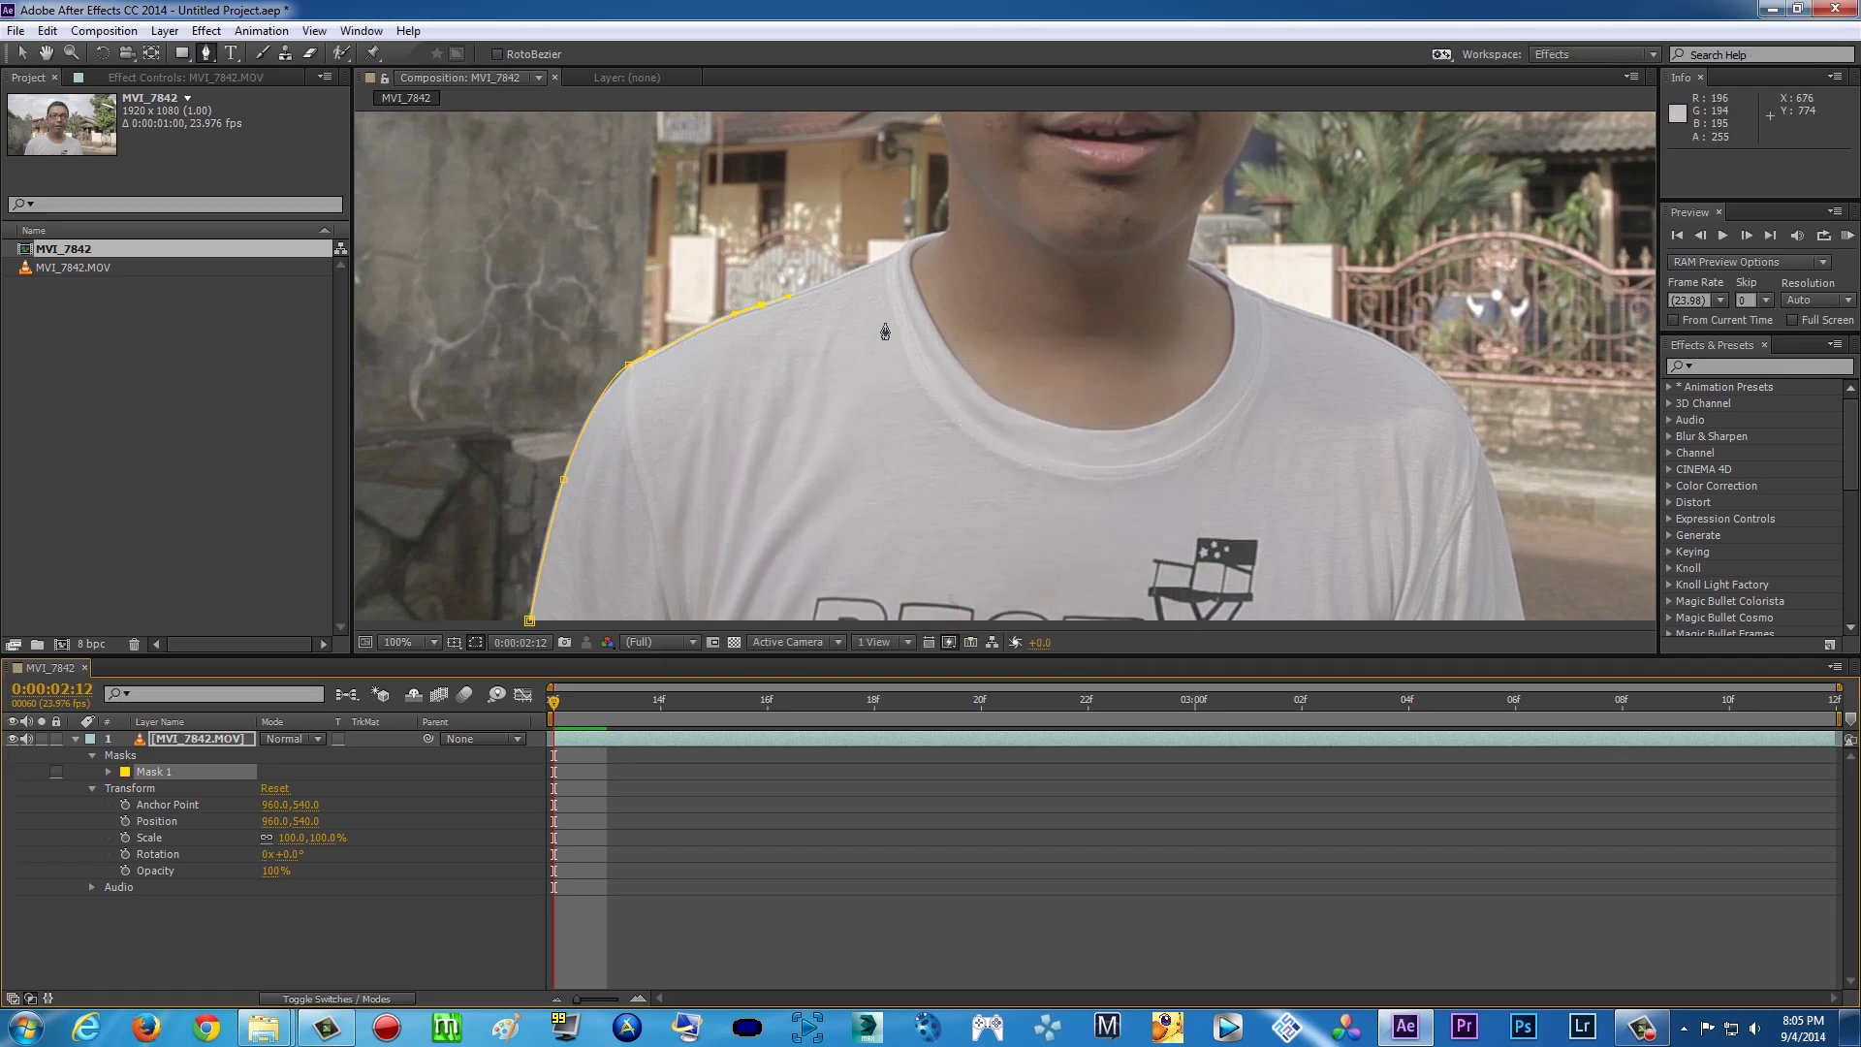
# Add two more shoulder points and switch Mask 1's colour to red
pyautogui.moveTo(885, 332); pyautogui.dragTo(861, 424)
pyautogui.click(853, 359)
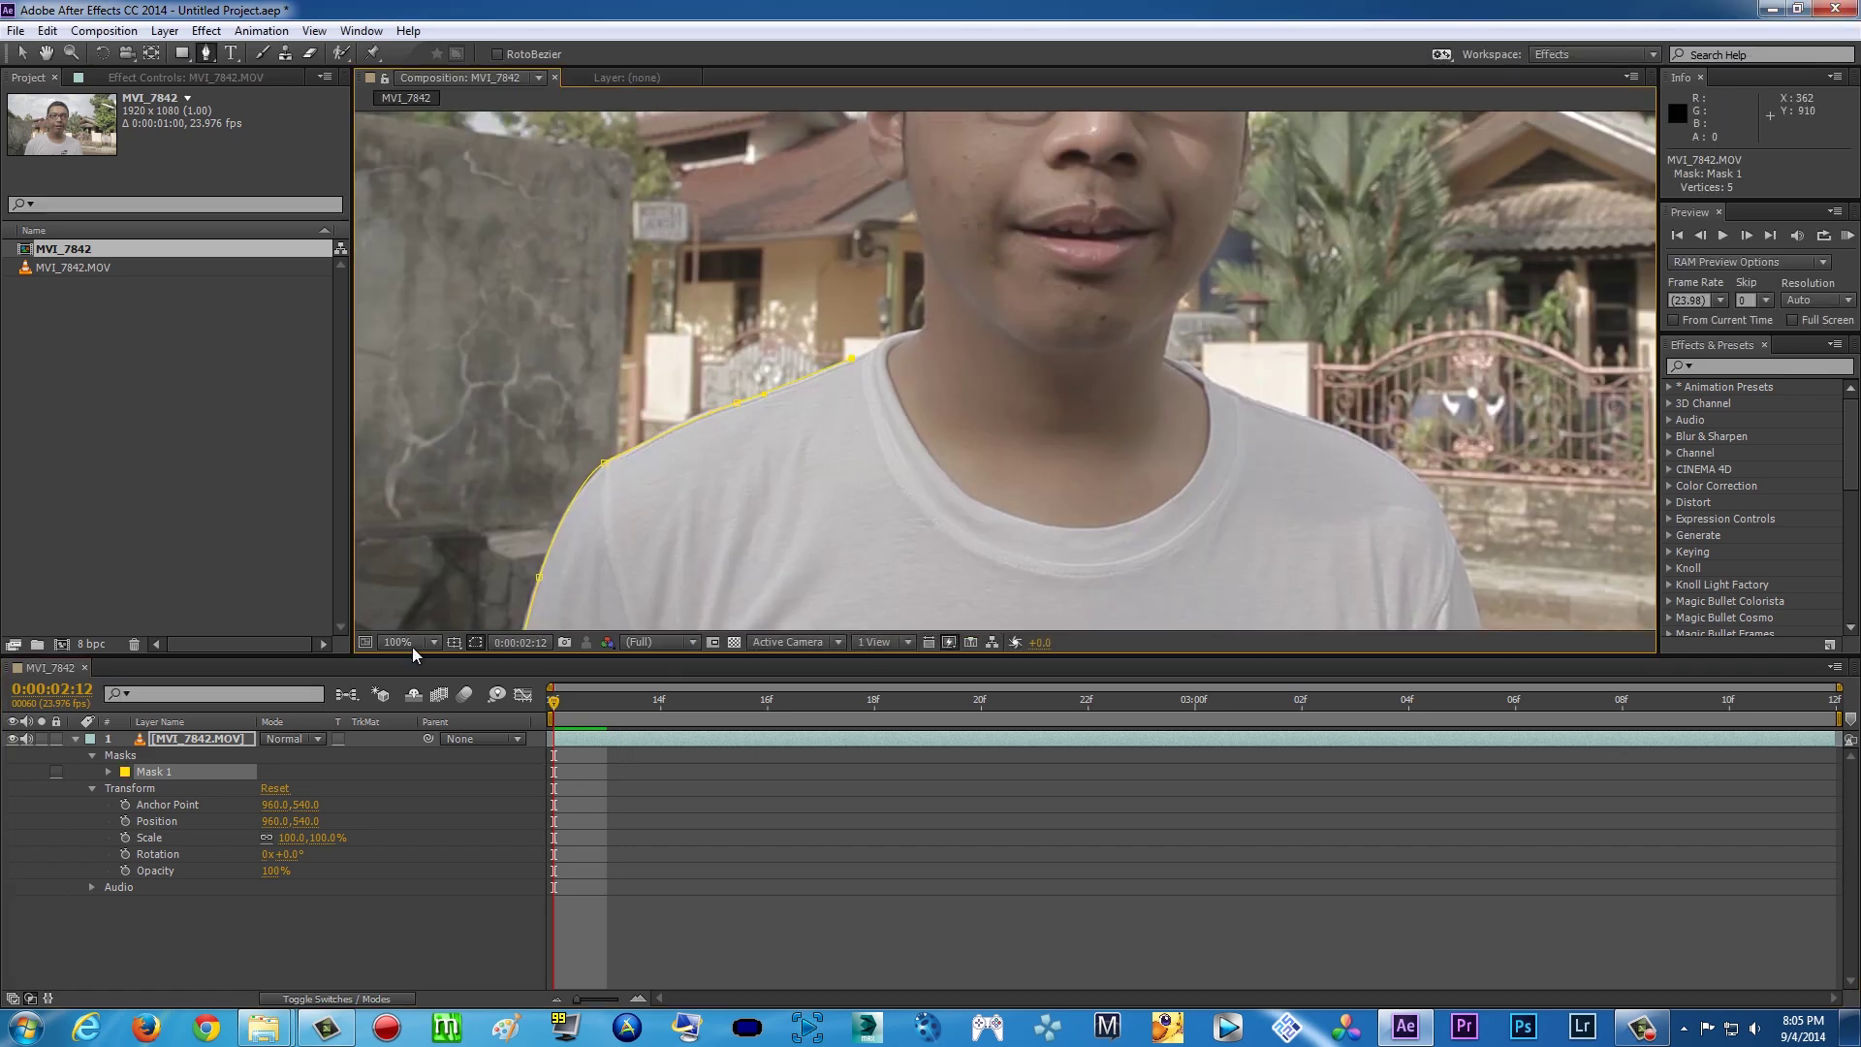
pyautogui.click(125, 771)
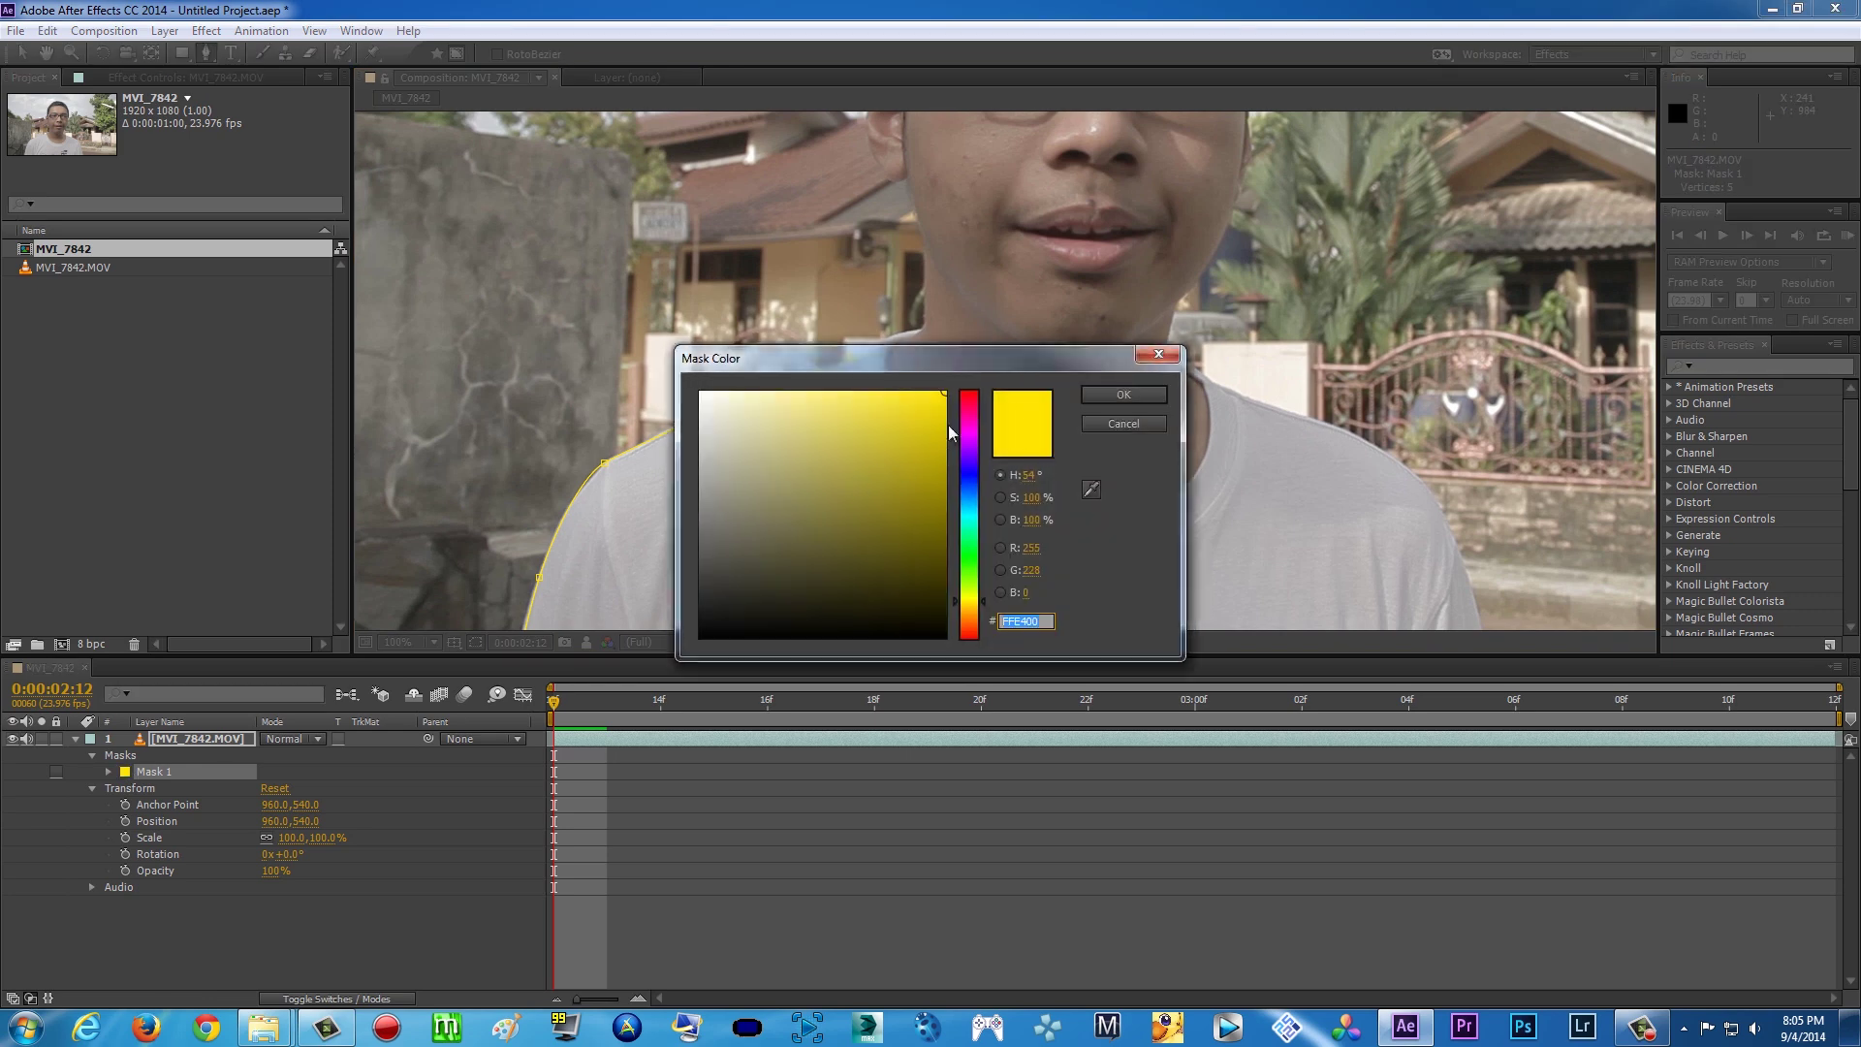
pyautogui.click(968, 398)
pyautogui.click(1105, 396)
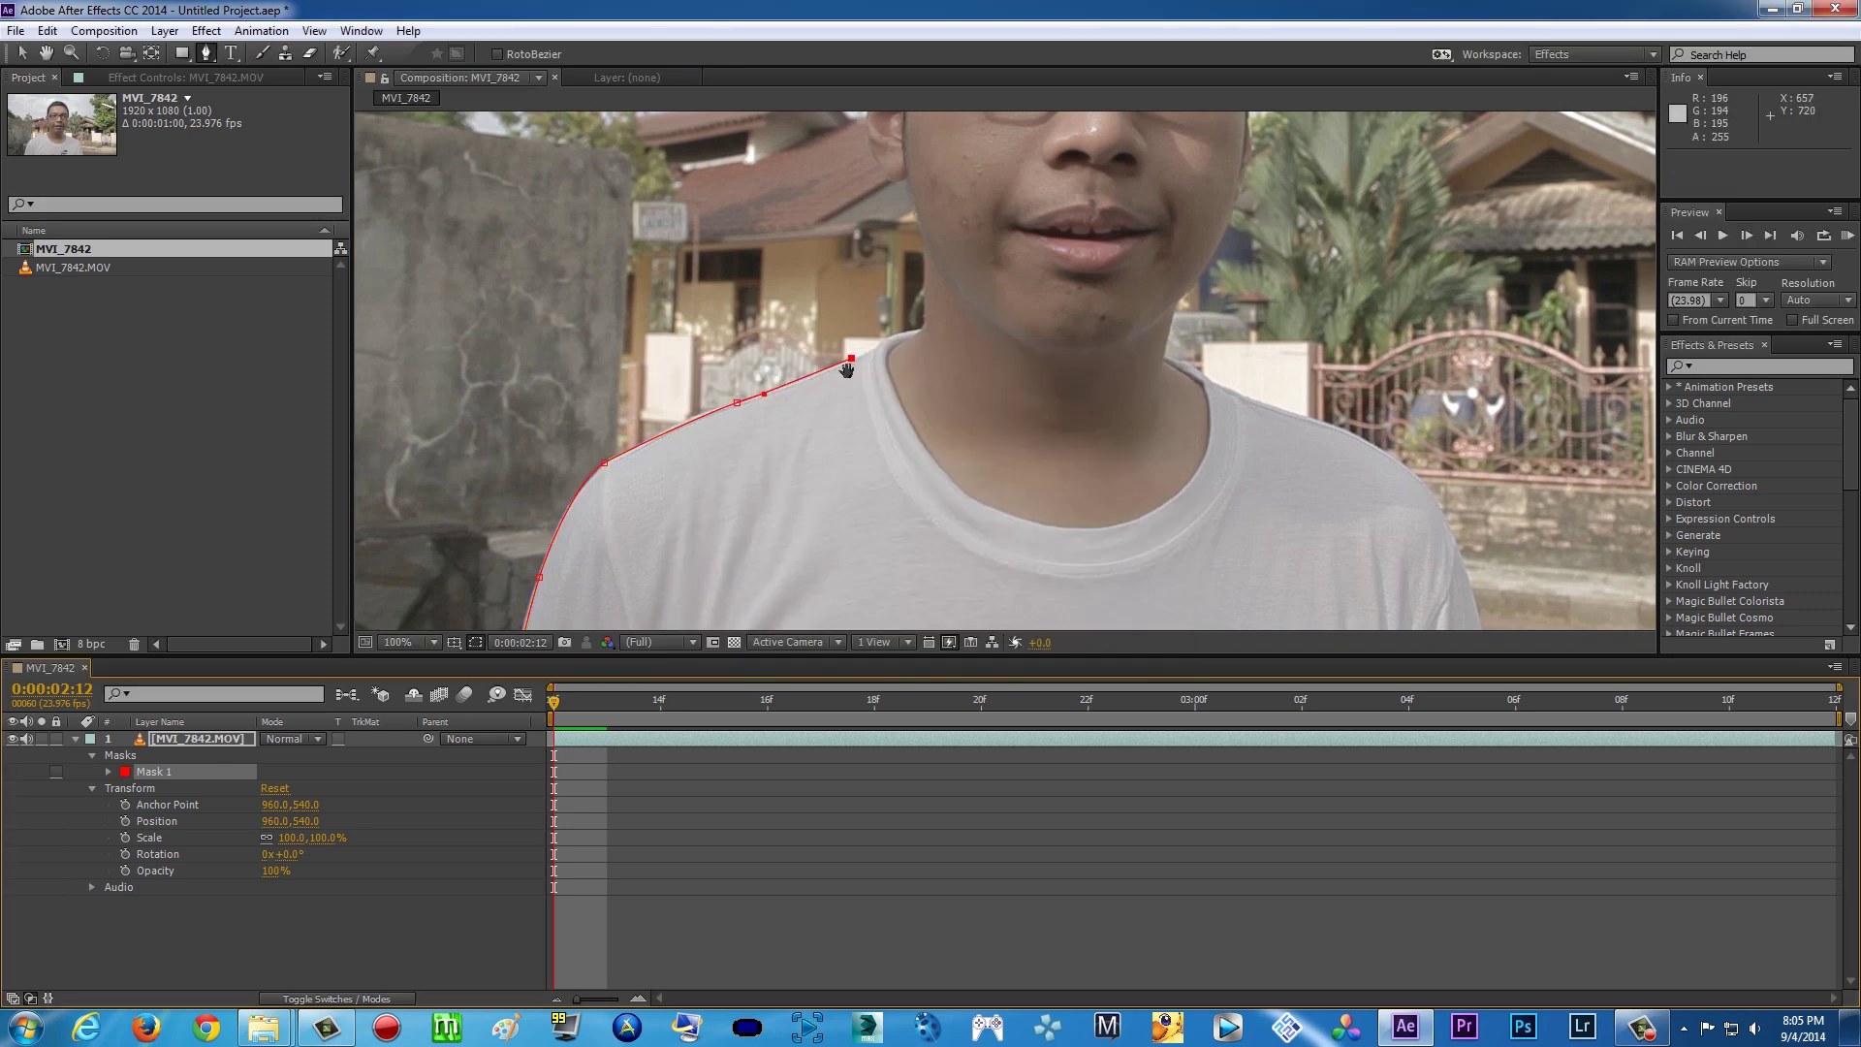
# Continue the mask up the neck and curve it around the ear to above it
pyautogui.moveTo(846, 369); pyautogui.dragTo(877, 460)
pyautogui.click(876, 419)
pyautogui.scroll(2, 877, 459)
pyautogui.click(1006, 393)
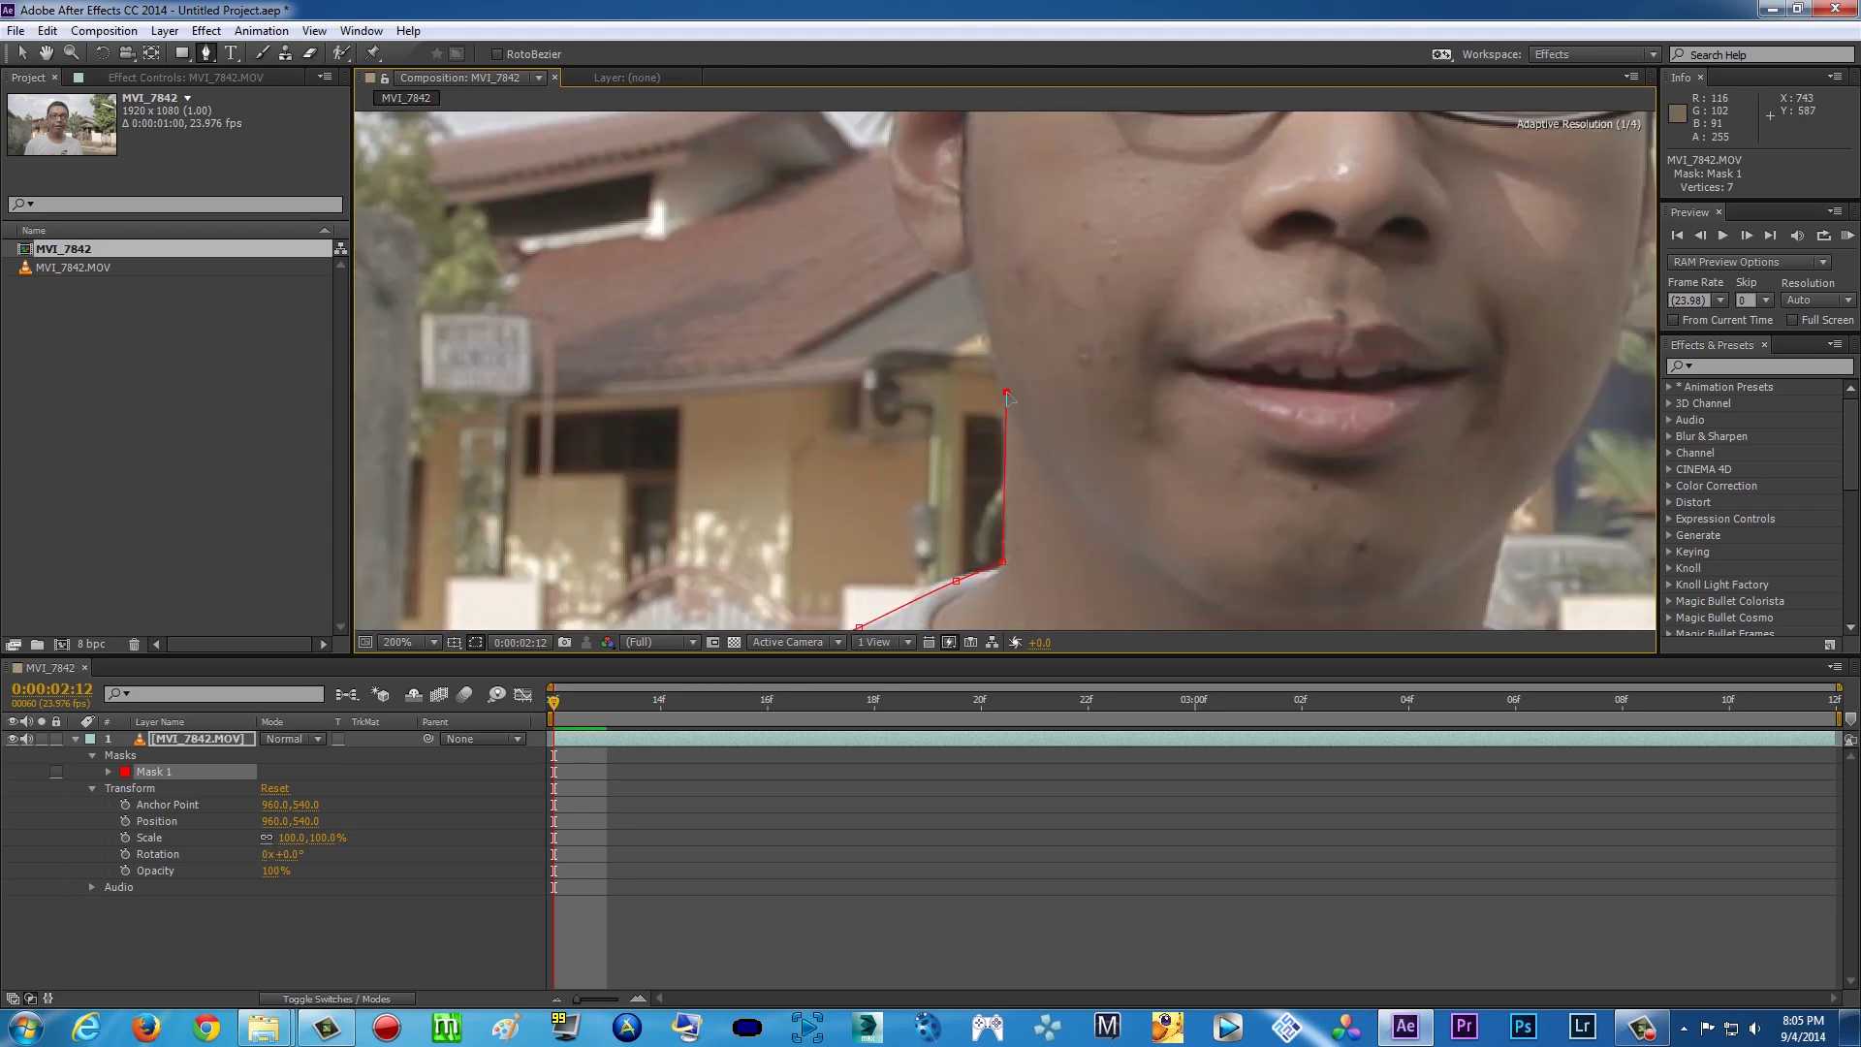
pyautogui.click(971, 281)
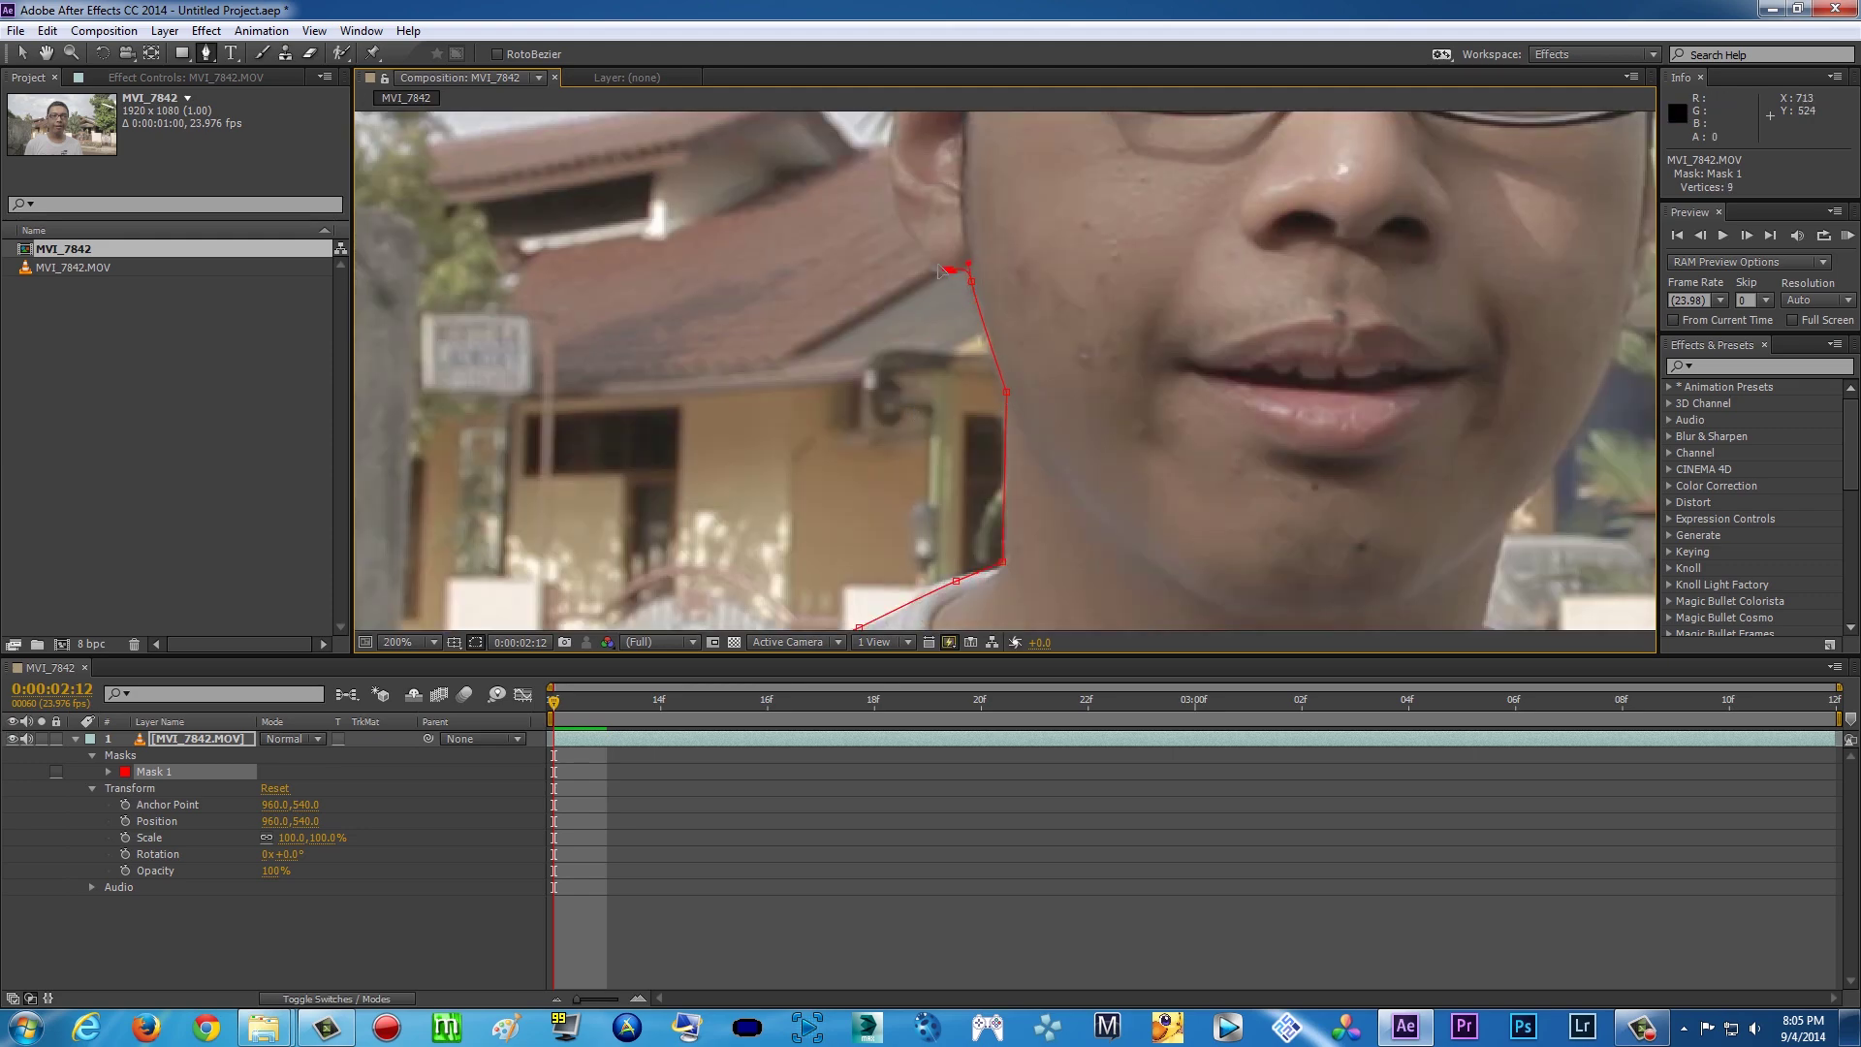
pyautogui.moveTo(929, 262); pyautogui.dragTo(938, 410)
pyautogui.moveTo(907, 317)
pyautogui.mouseDown()
pyautogui.moveTo(905, 286)
pyautogui.moveTo(911, 326)
pyautogui.mouseUp()
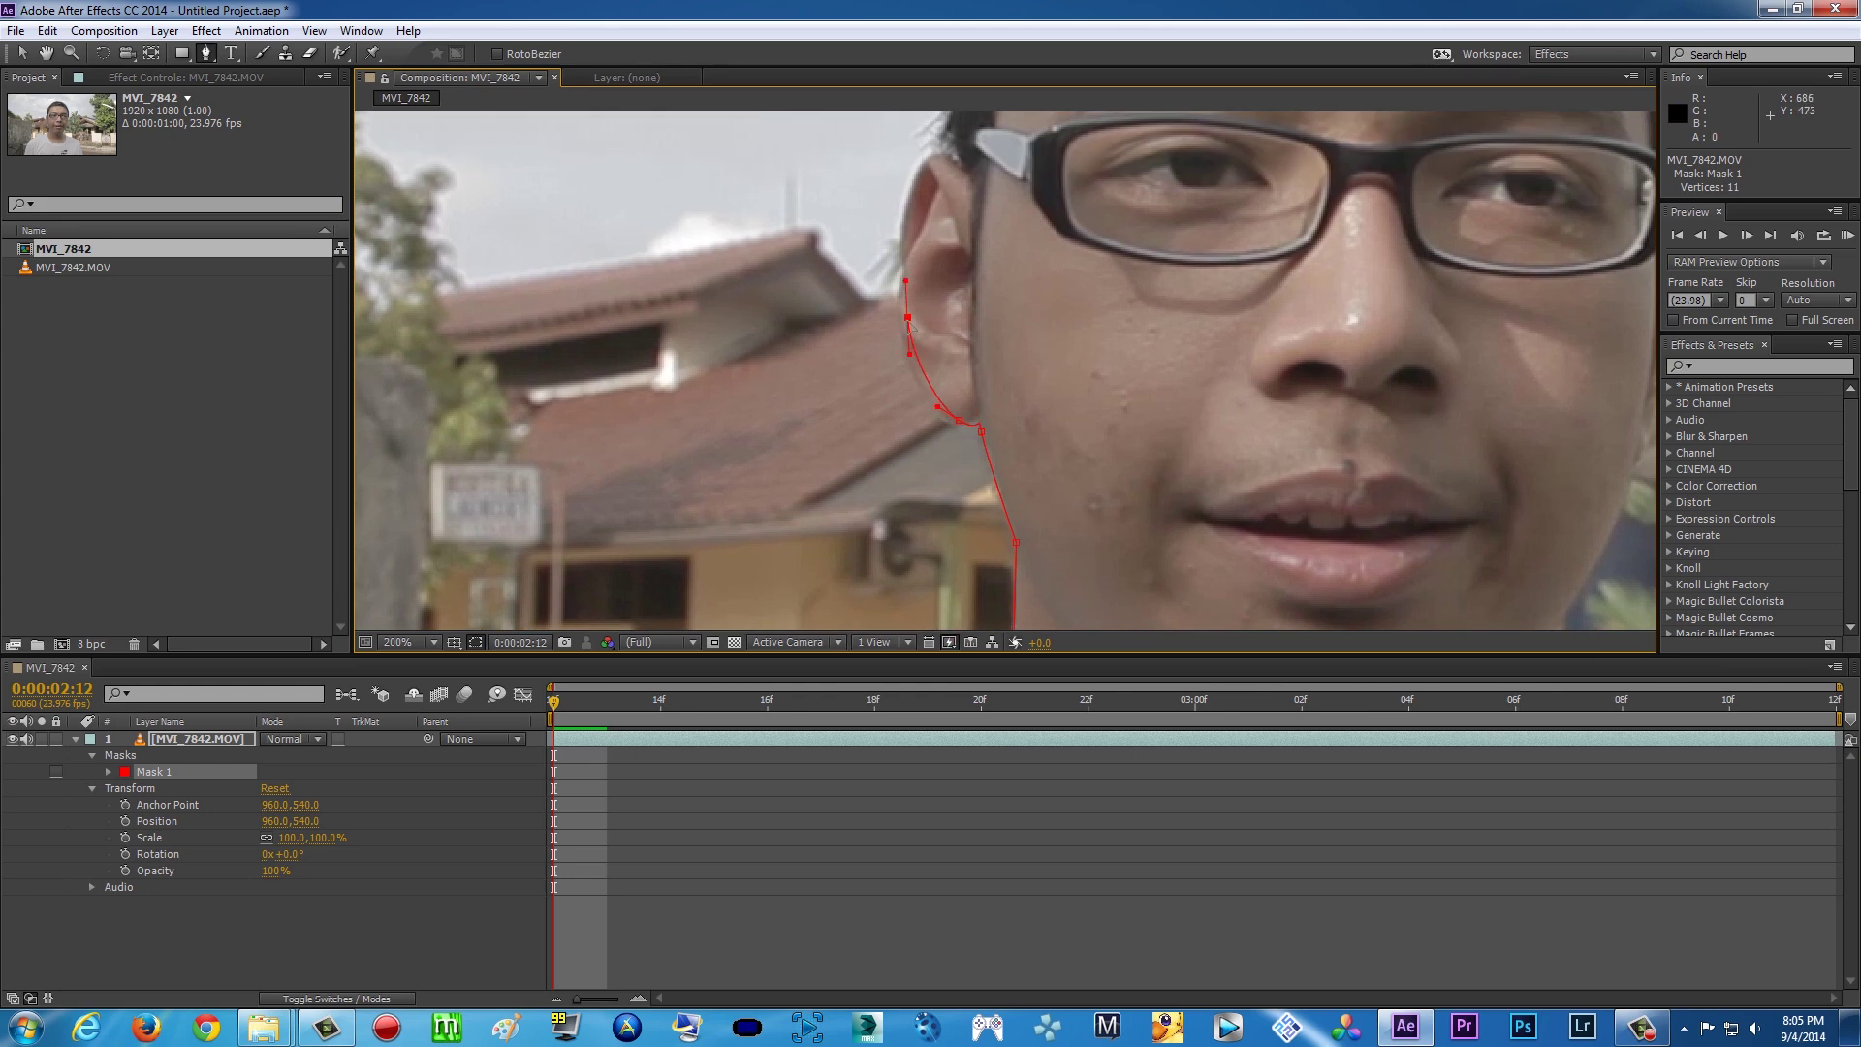
pyautogui.click(918, 174)
pyautogui.click(934, 153)
# Trace the mask along the hairline and over the top of the hair
pyautogui.scroll(3, 977, 391)
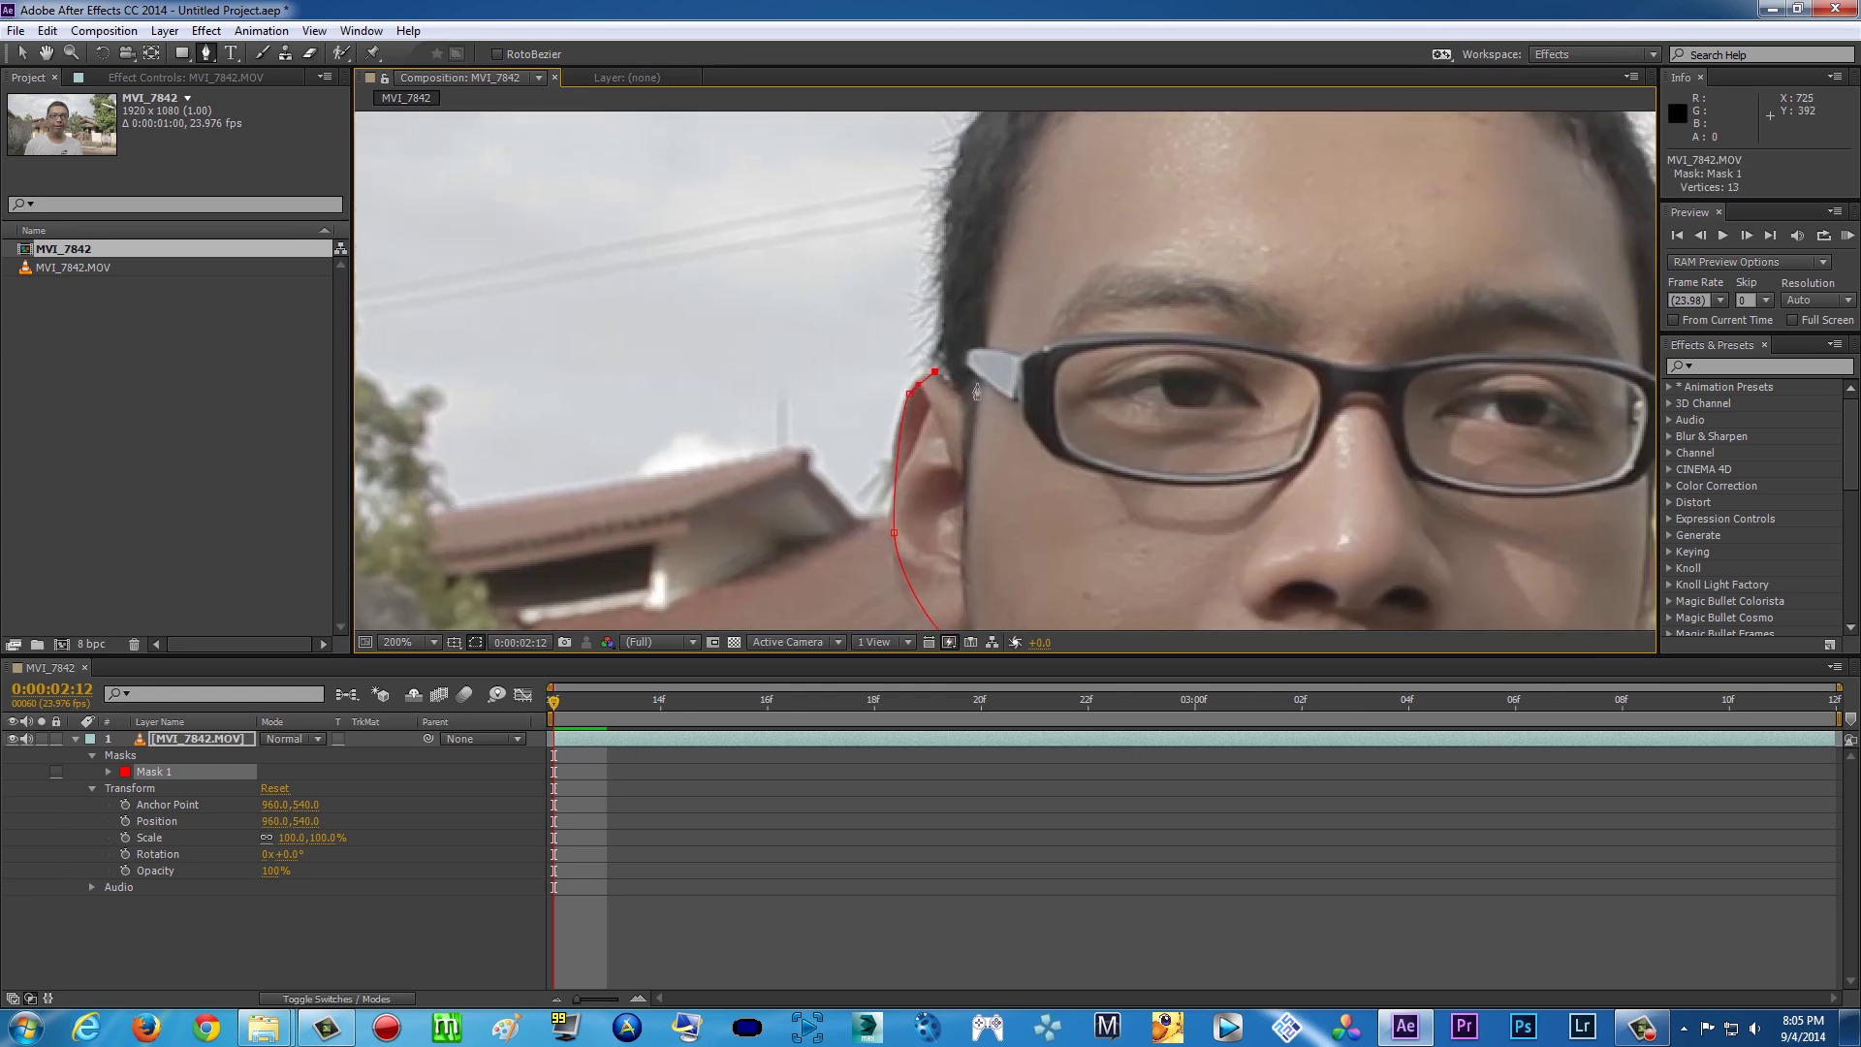
pyautogui.click(951, 193)
pyautogui.scroll(3, 1043, 104)
pyautogui.click(912, 392)
pyautogui.moveTo(1035, 239); pyautogui.dragTo(1080, 206)
pyautogui.click(1160, 206)
pyautogui.moveTo(1196, 168); pyautogui.dragTo(1240, 167)
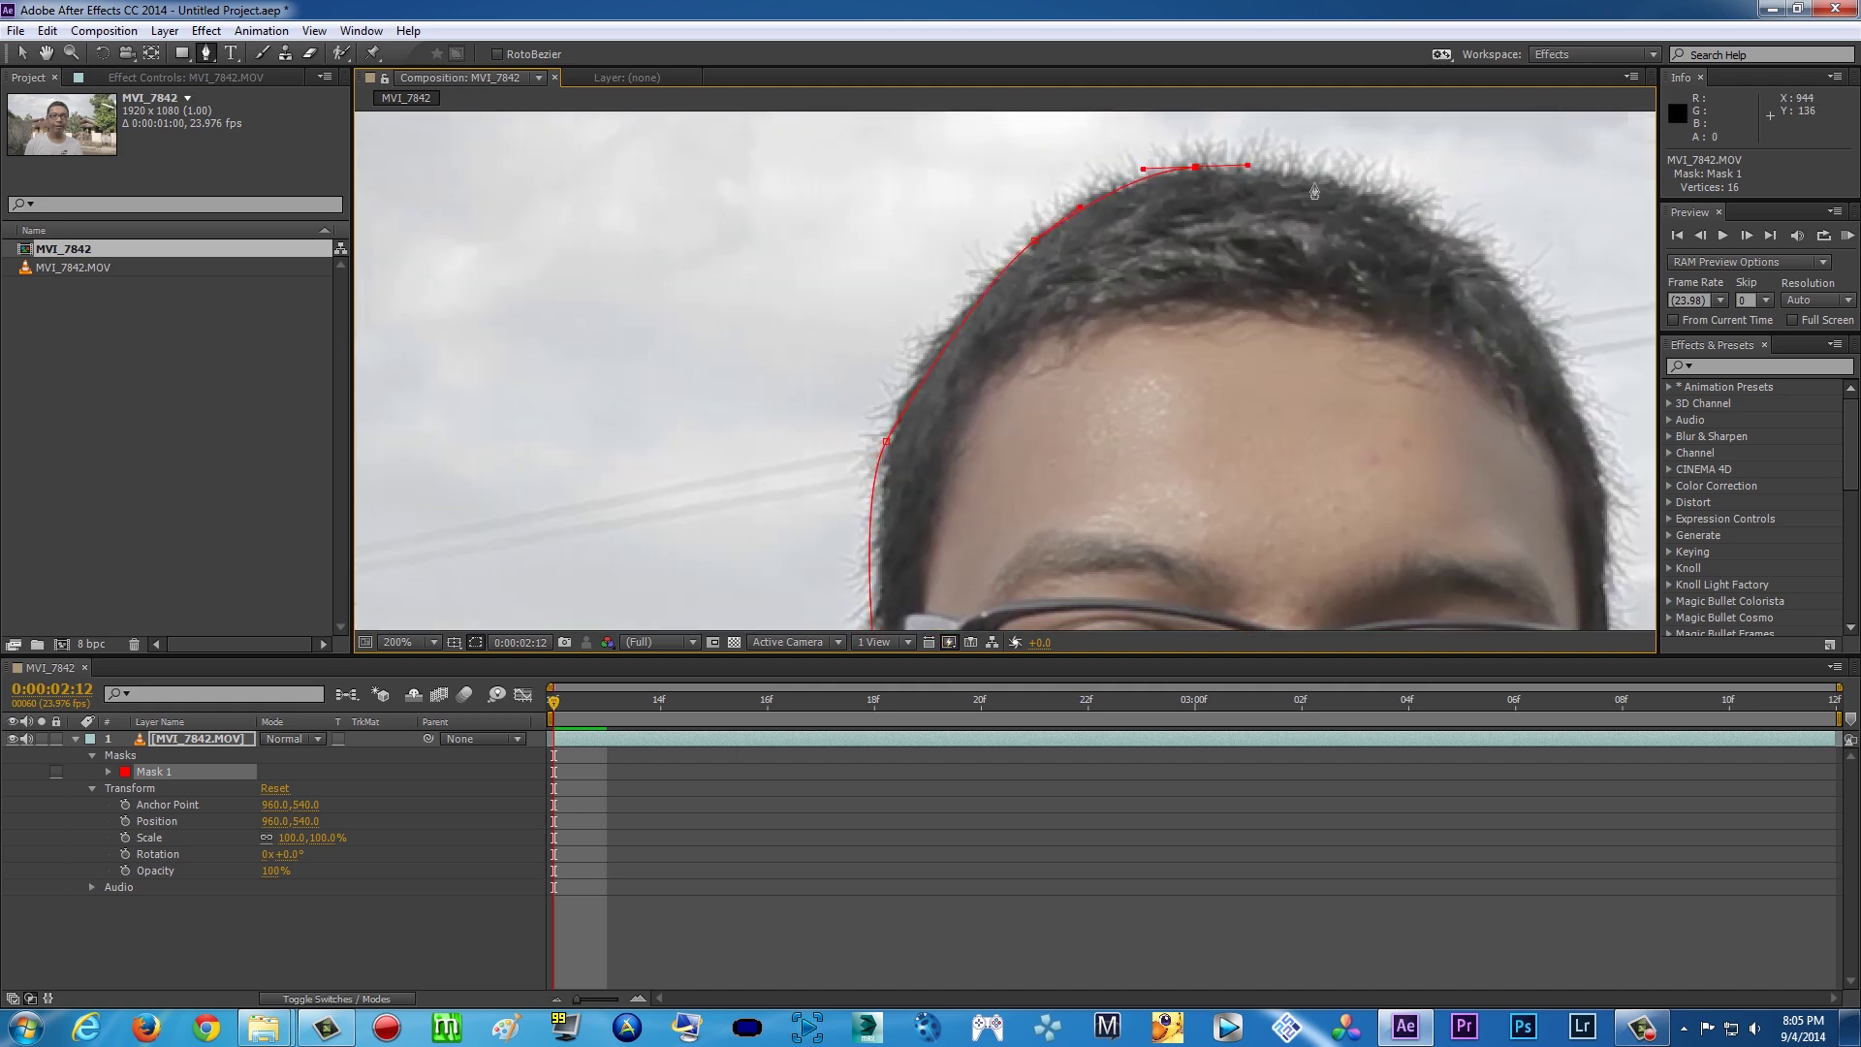
pyautogui.moveTo(1454, 224); pyautogui.dragTo(1493, 256)
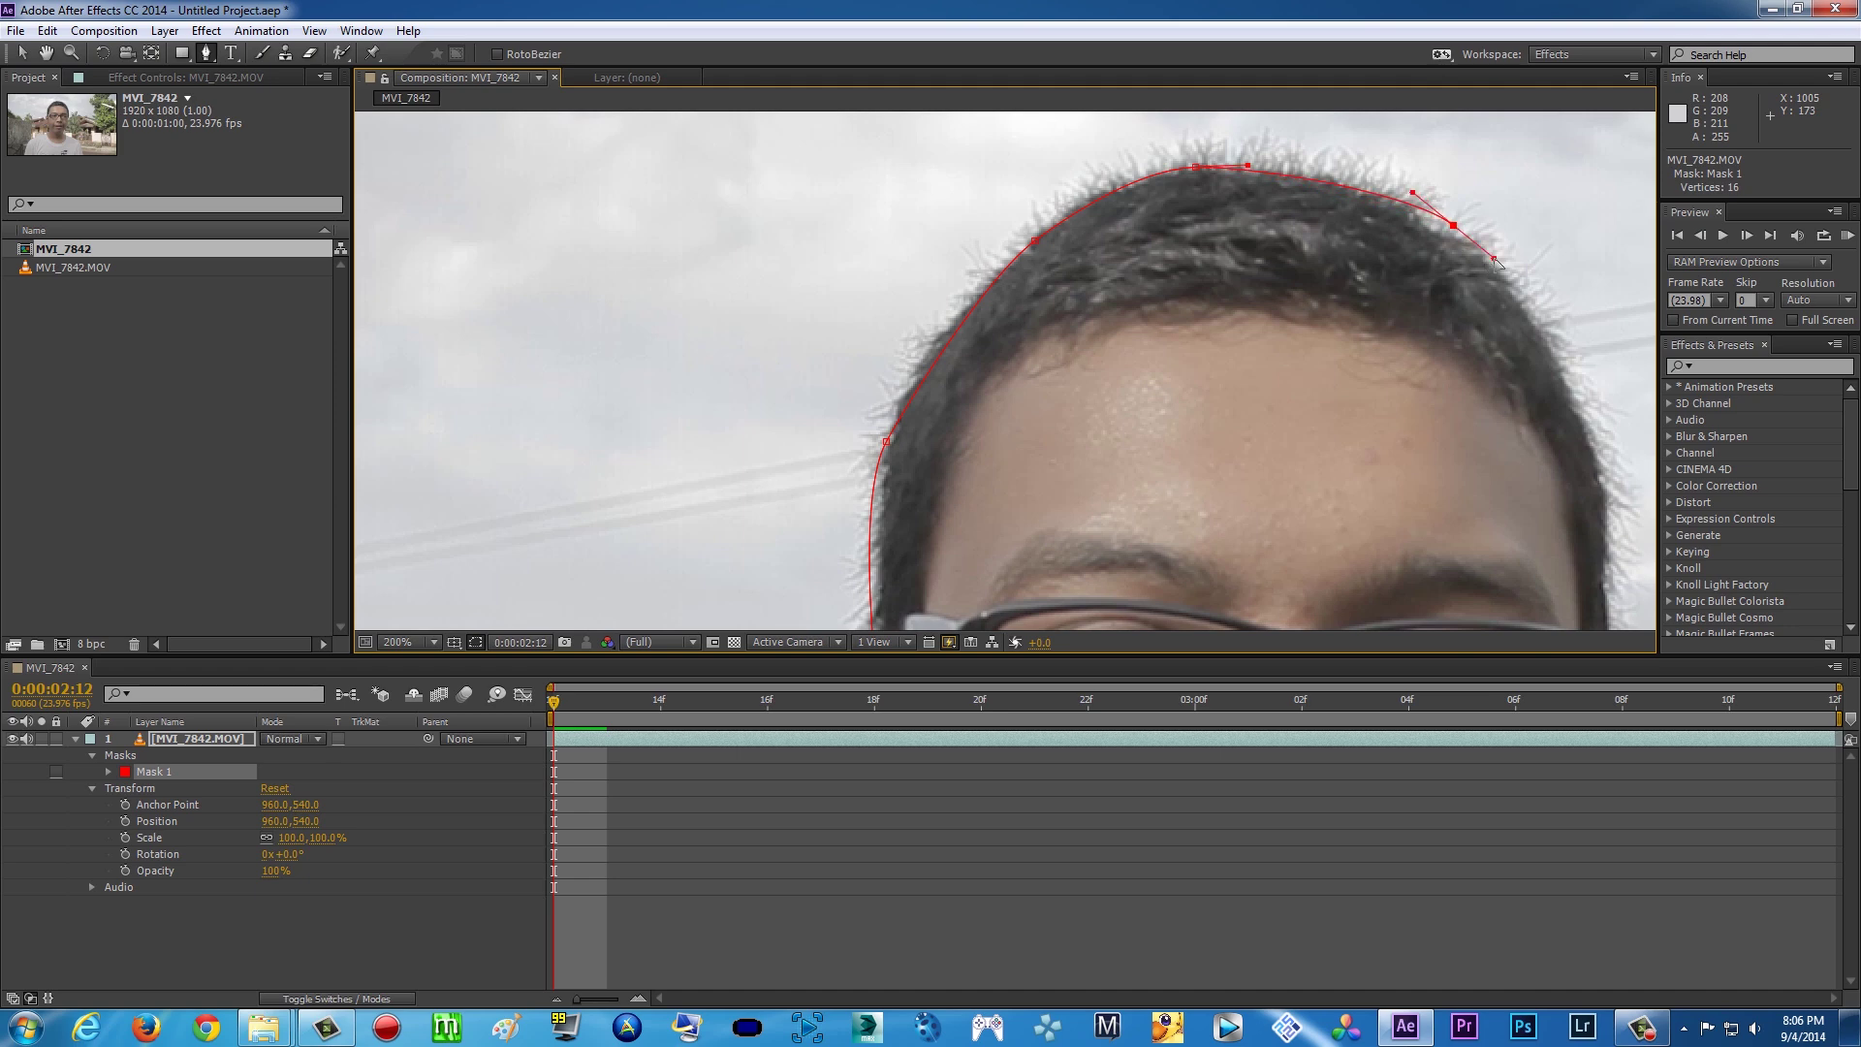
# Carry the mask down the right side of the head, past the temple and eye
pyautogui.moveTo(1356, 281); pyautogui.dragTo(1116, 166)
pyautogui.moveTo(1333, 277); pyautogui.dragTo(1352, 211)
pyautogui.moveTo(1362, 339); pyautogui.dragTo(1361, 355)
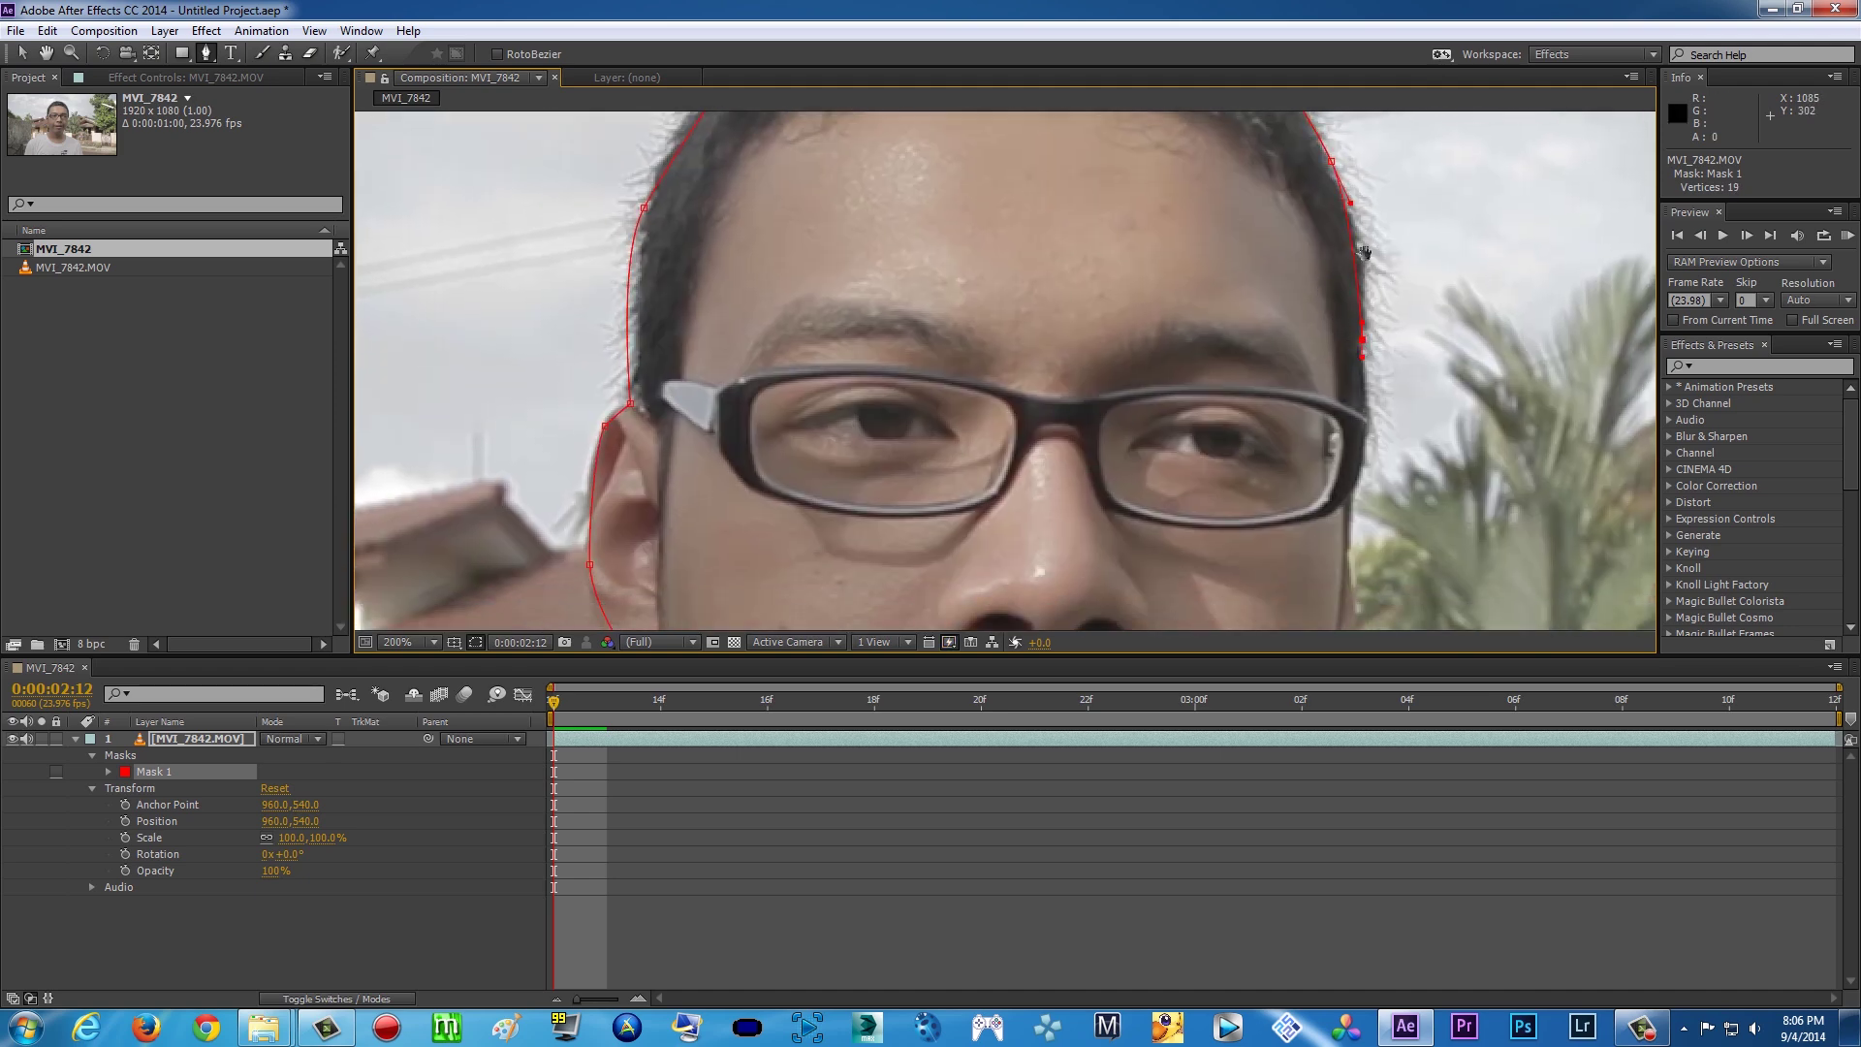
pyautogui.moveTo(1363, 253); pyautogui.dragTo(1320, 476)
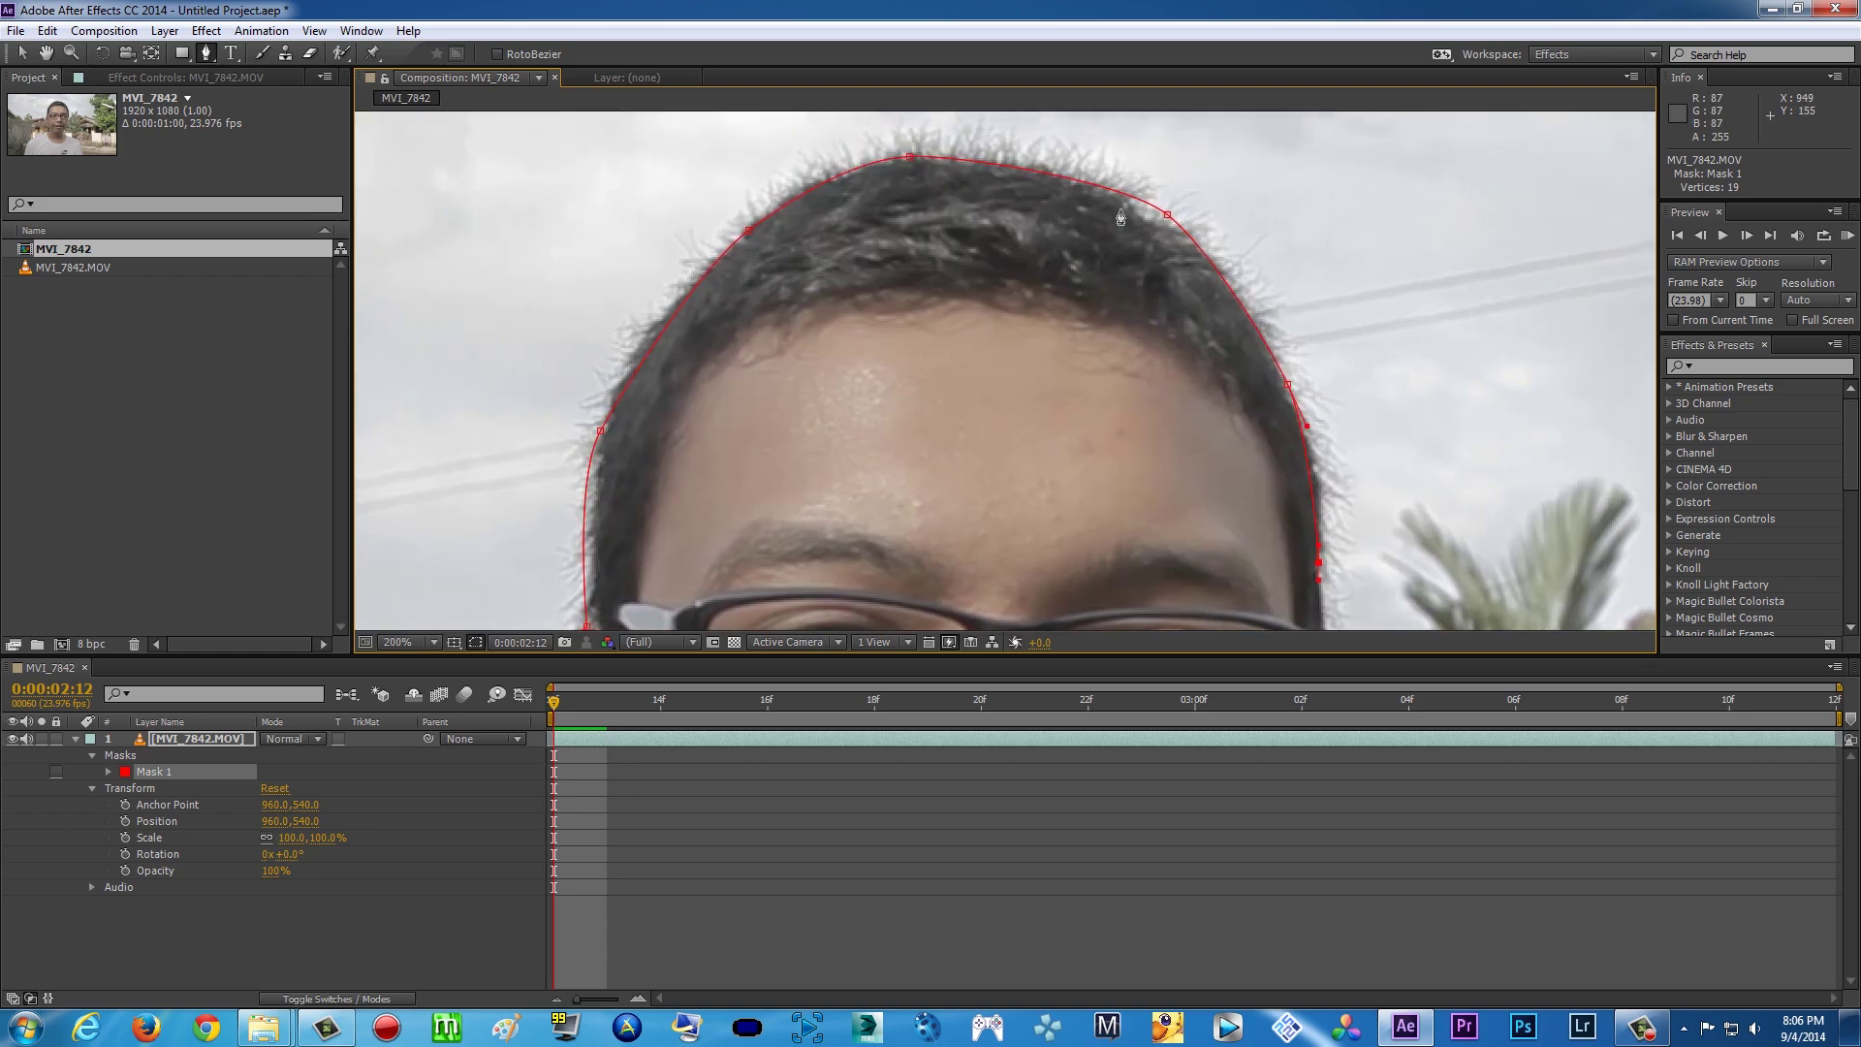
pyautogui.moveTo(1344, 591); pyautogui.dragTo(1294, 419)
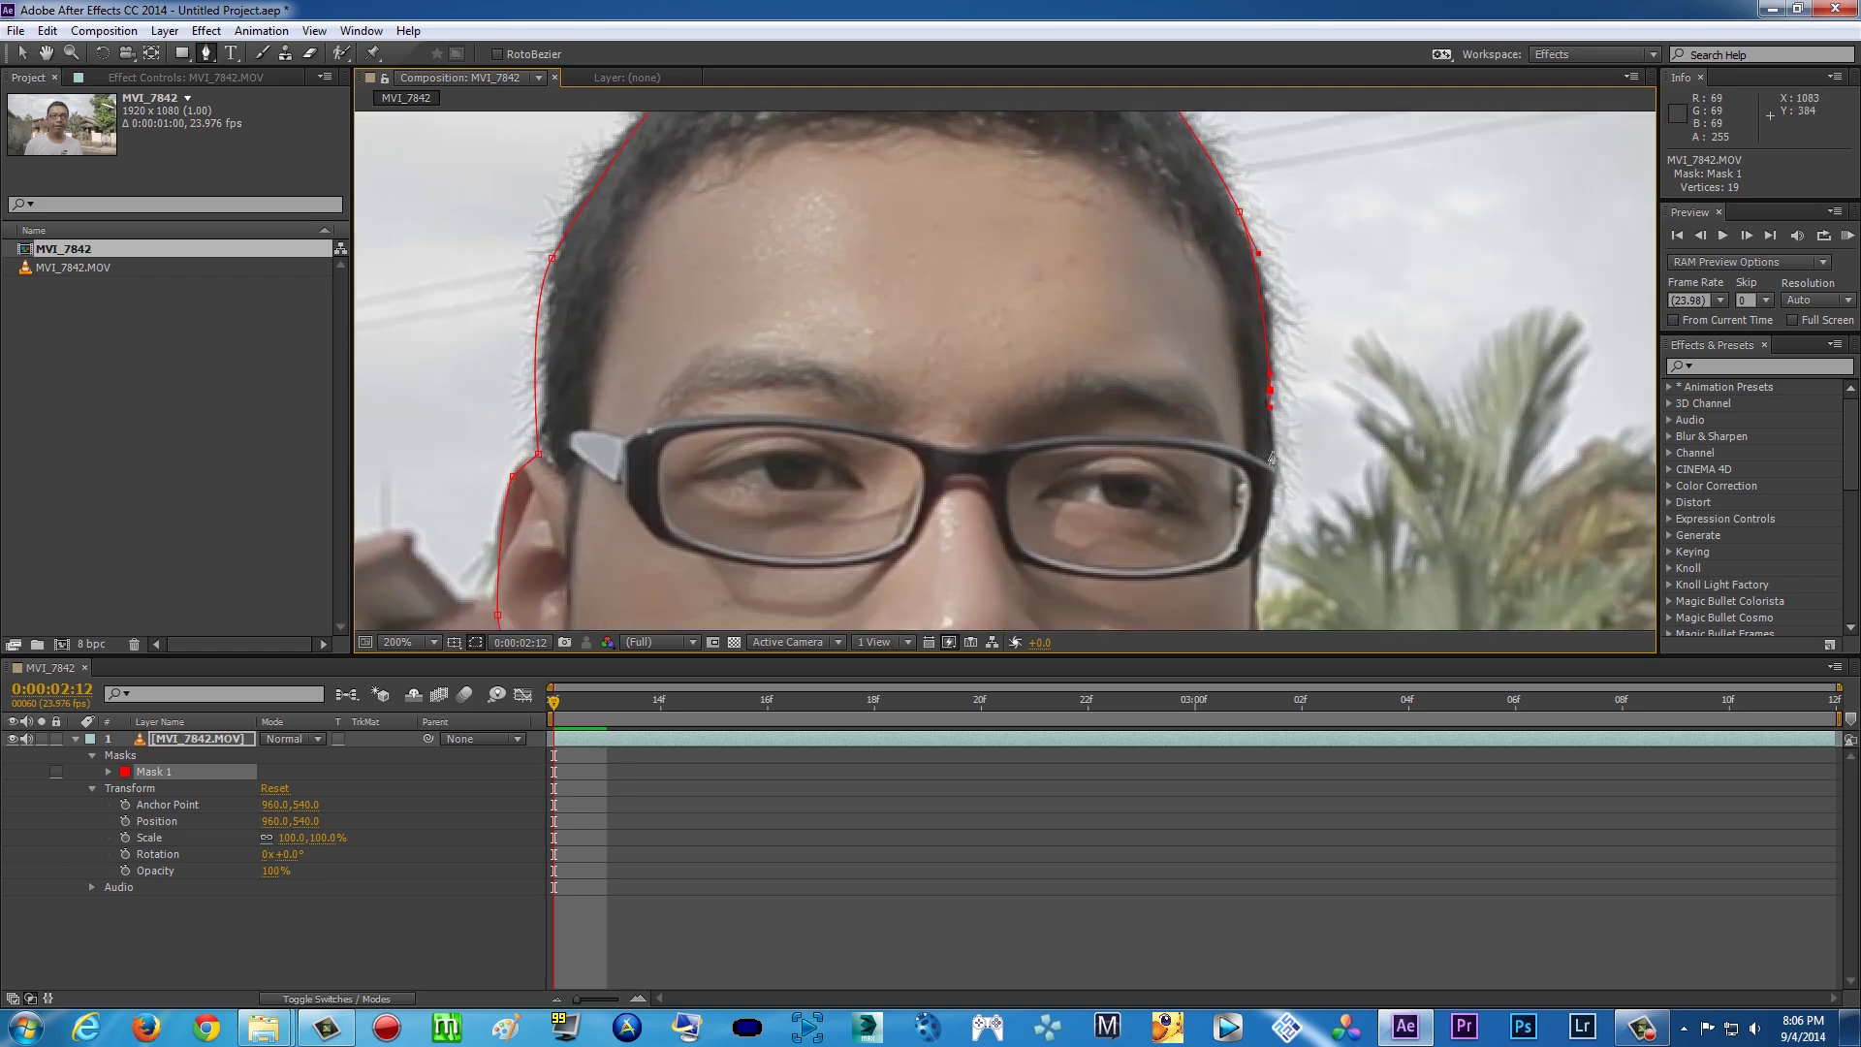
pyautogui.click(1271, 457)
pyautogui.moveTo(1259, 535); pyautogui.dragTo(1247, 402)
pyautogui.click(1252, 425)
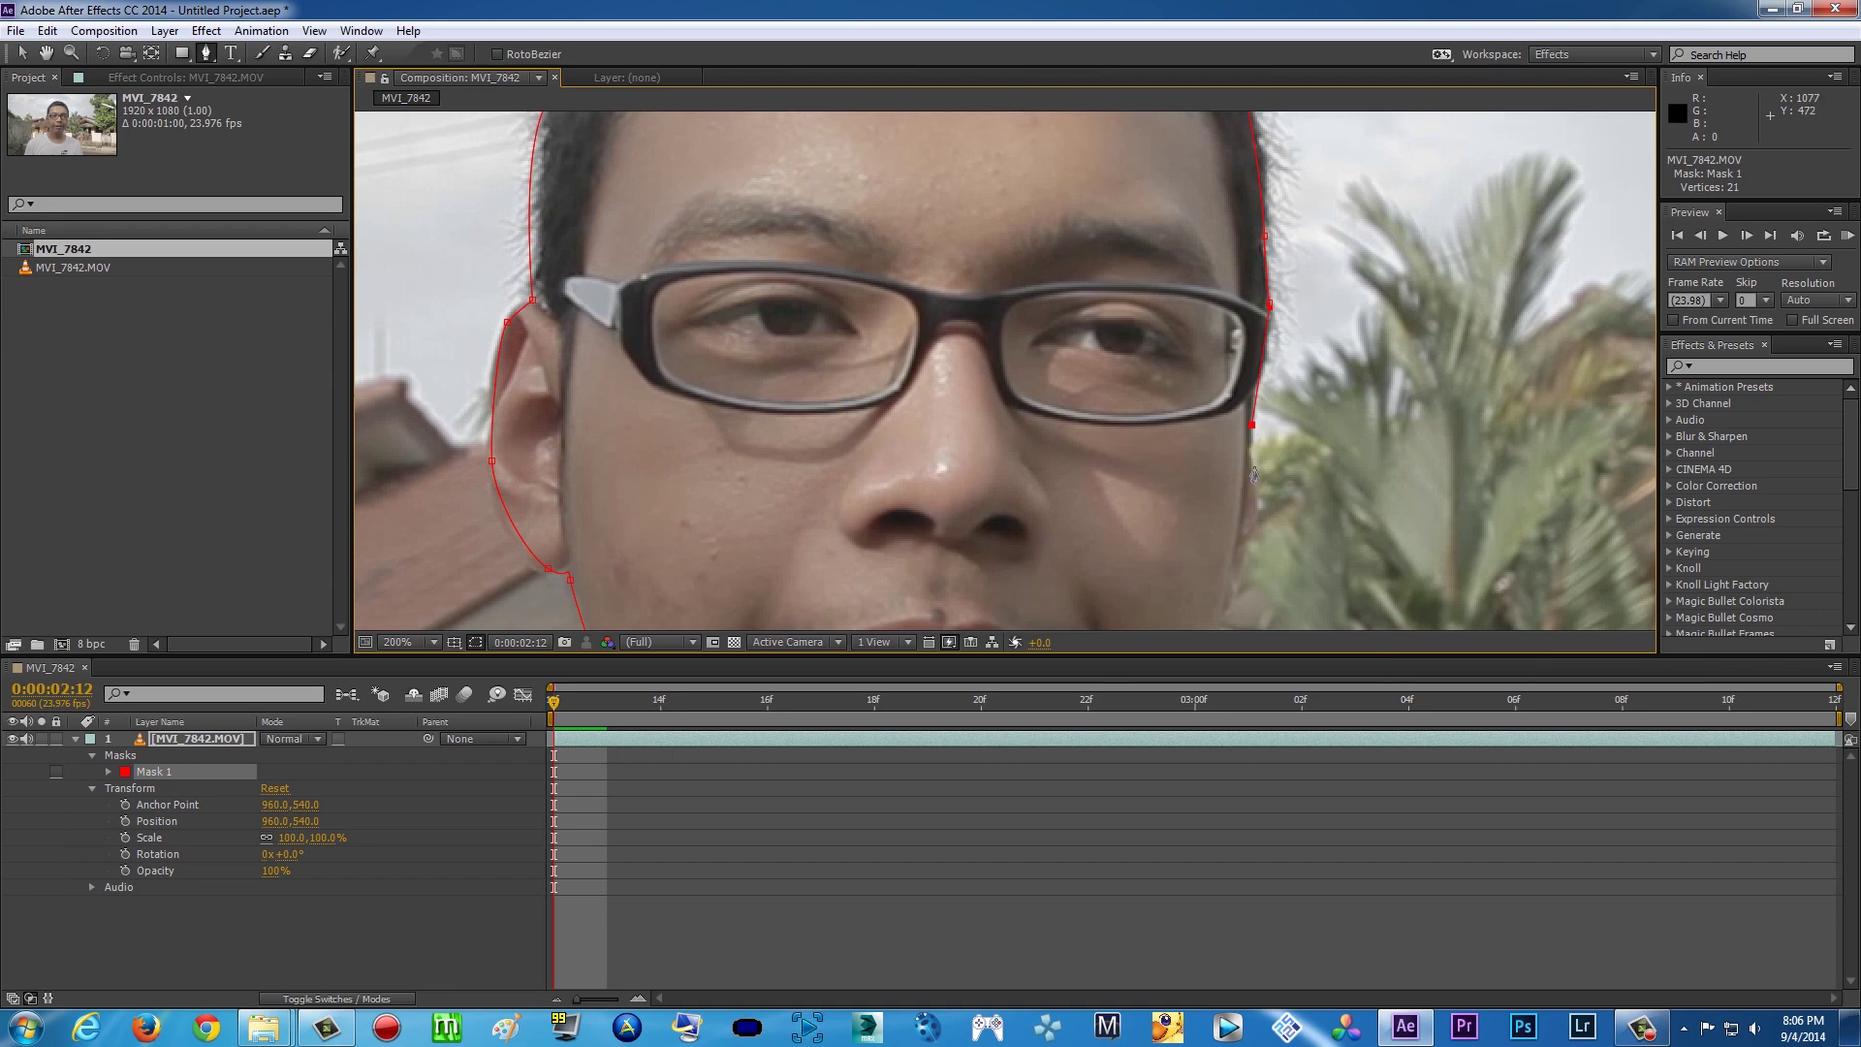
# Add mask points down the cheek, jaw and neck to where it meets the shoulder
pyautogui.moveTo(1238, 564); pyautogui.dragTo(1252, 275)
pyautogui.click(1229, 446)
pyautogui.click(1209, 383)
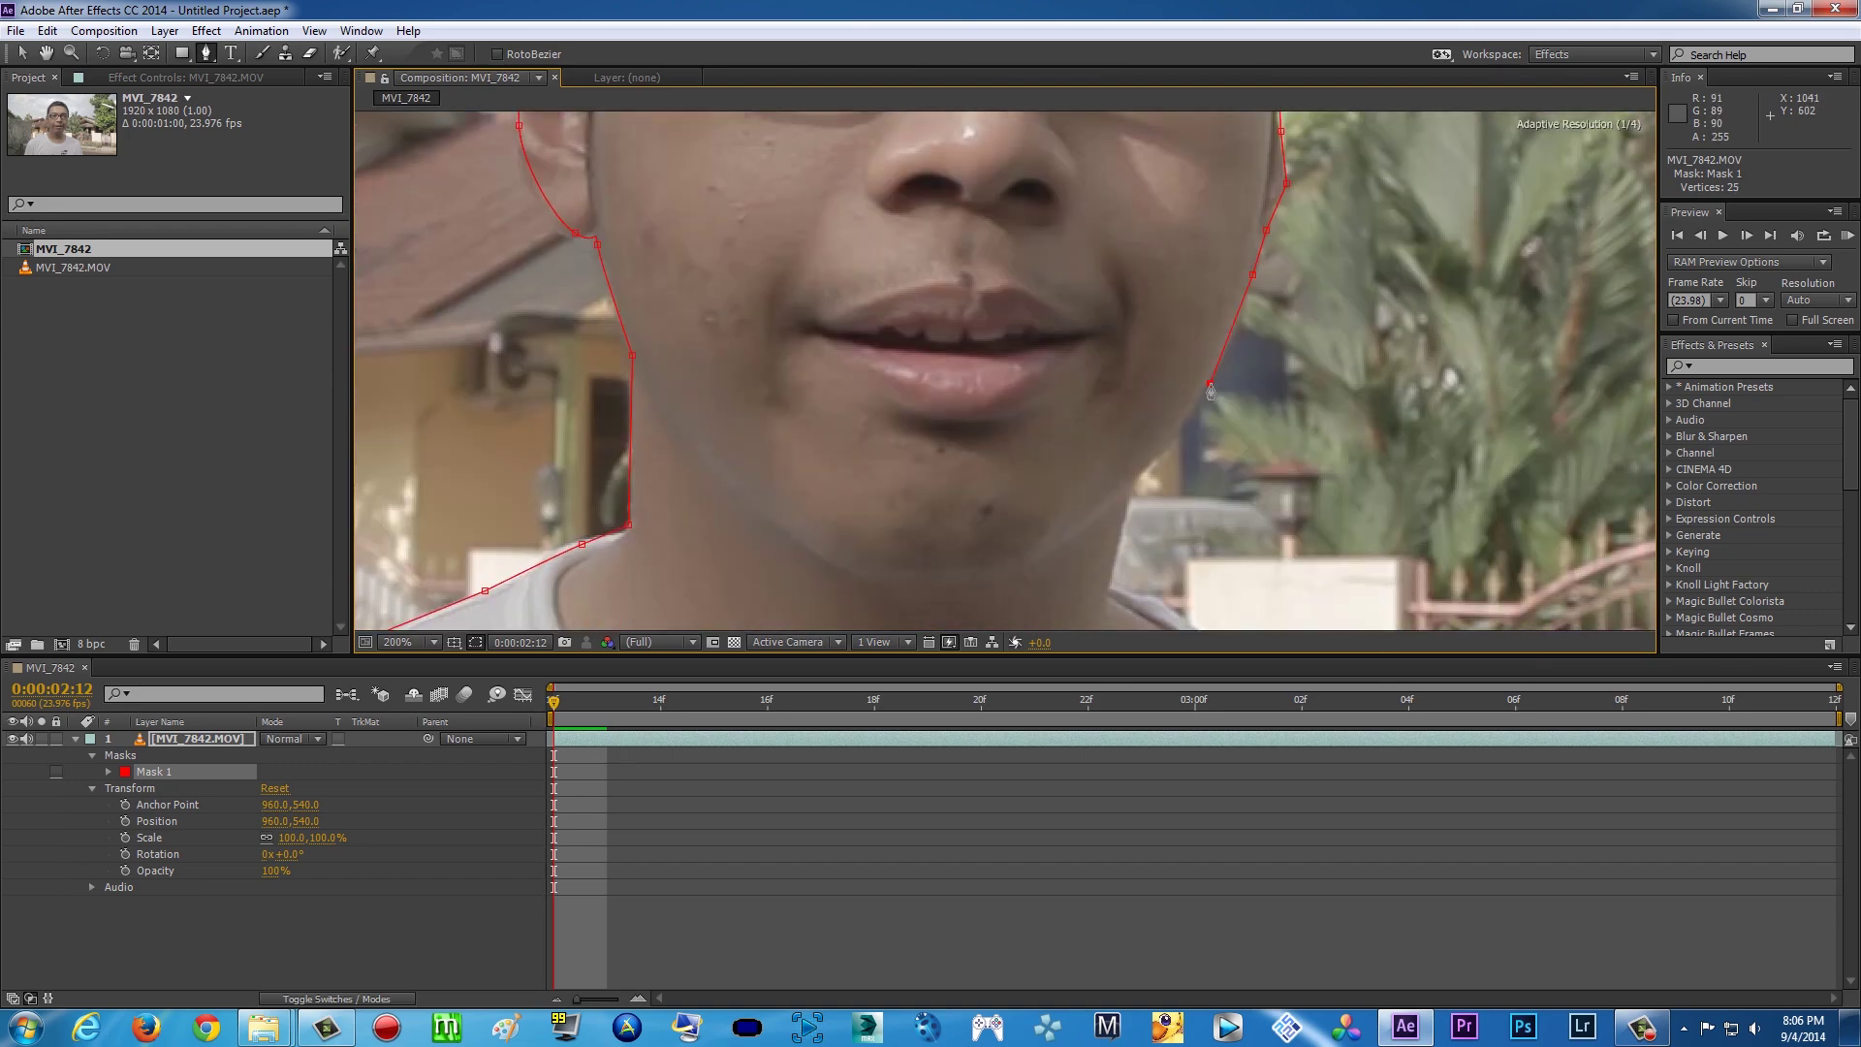
pyautogui.click(1139, 473)
pyautogui.moveTo(1138, 474); pyautogui.dragTo(1157, 292)
pyautogui.click(1130, 399)
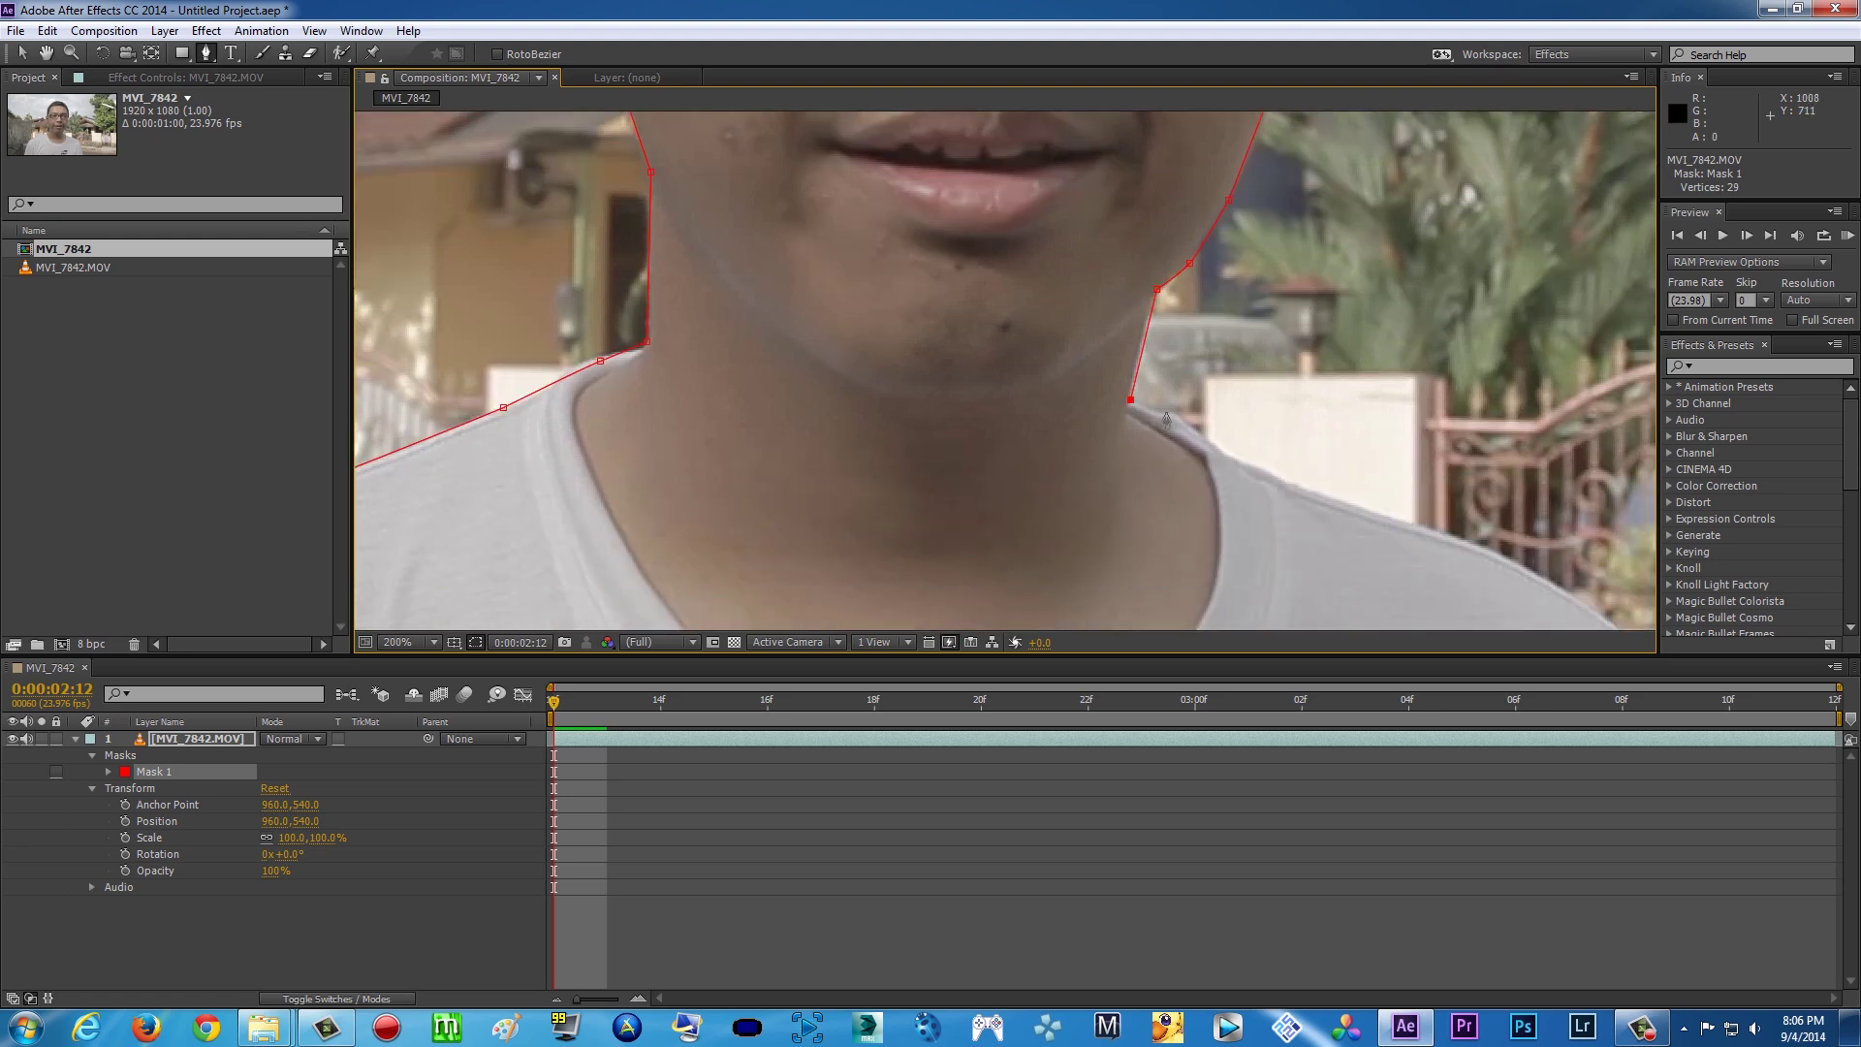
pyautogui.click(1165, 413)
pyautogui.click(1226, 452)
# Run the mask along the collar and right shoulder to the shirt's bottom right edge
pyautogui.moveTo(1226, 453); pyautogui.dragTo(983, 201)
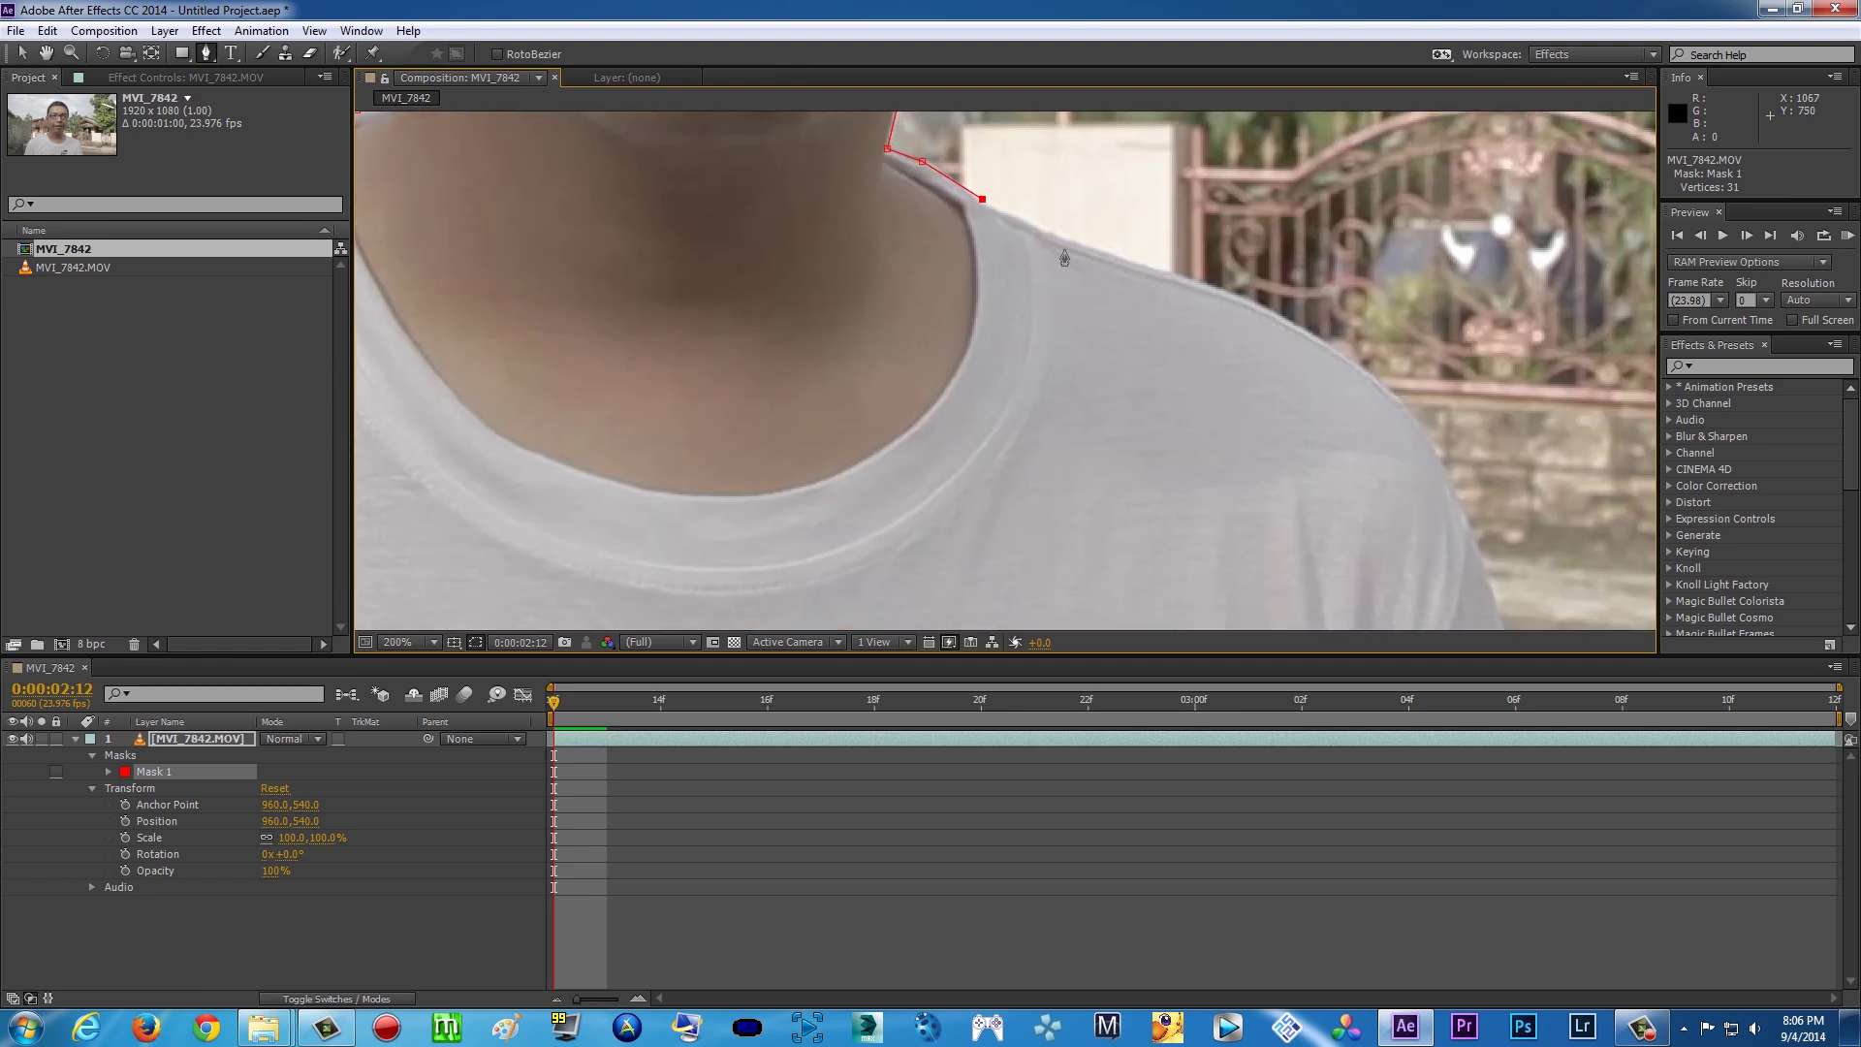
pyautogui.click(1065, 239)
pyautogui.click(1173, 272)
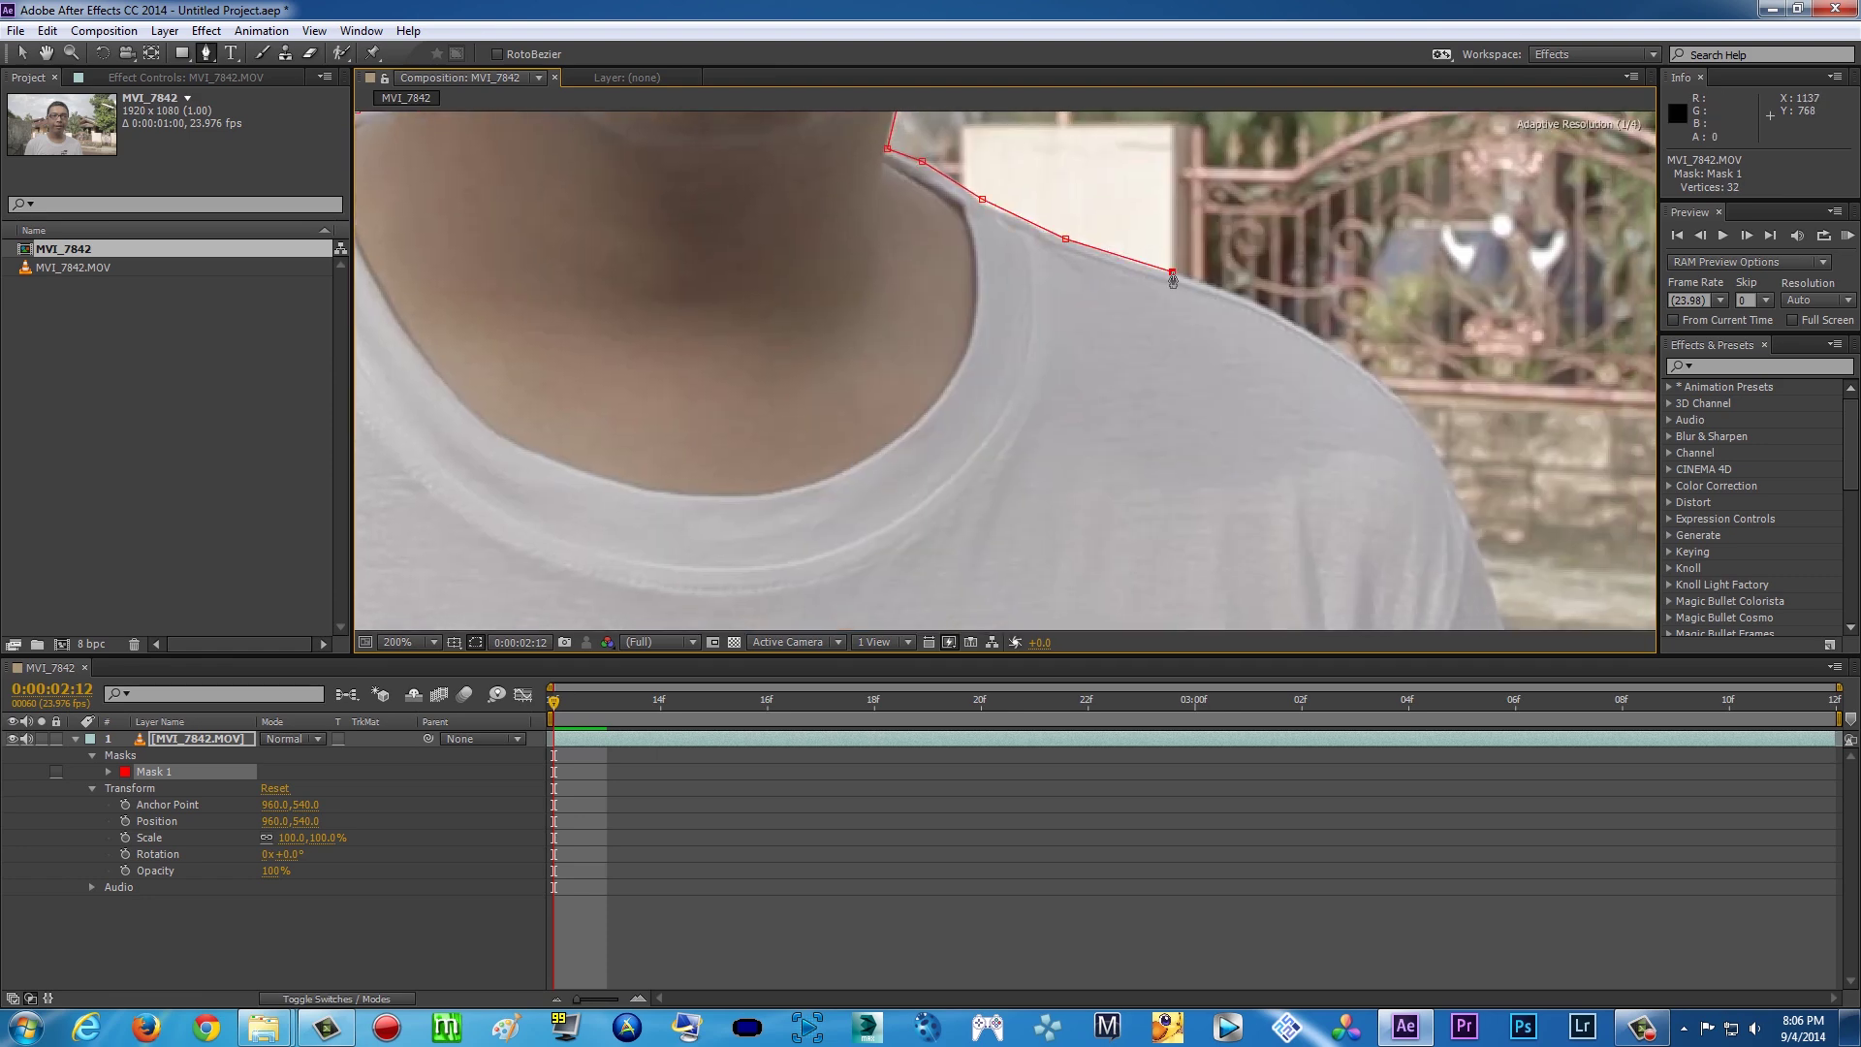
pyautogui.click(1288, 320)
pyautogui.click(1372, 374)
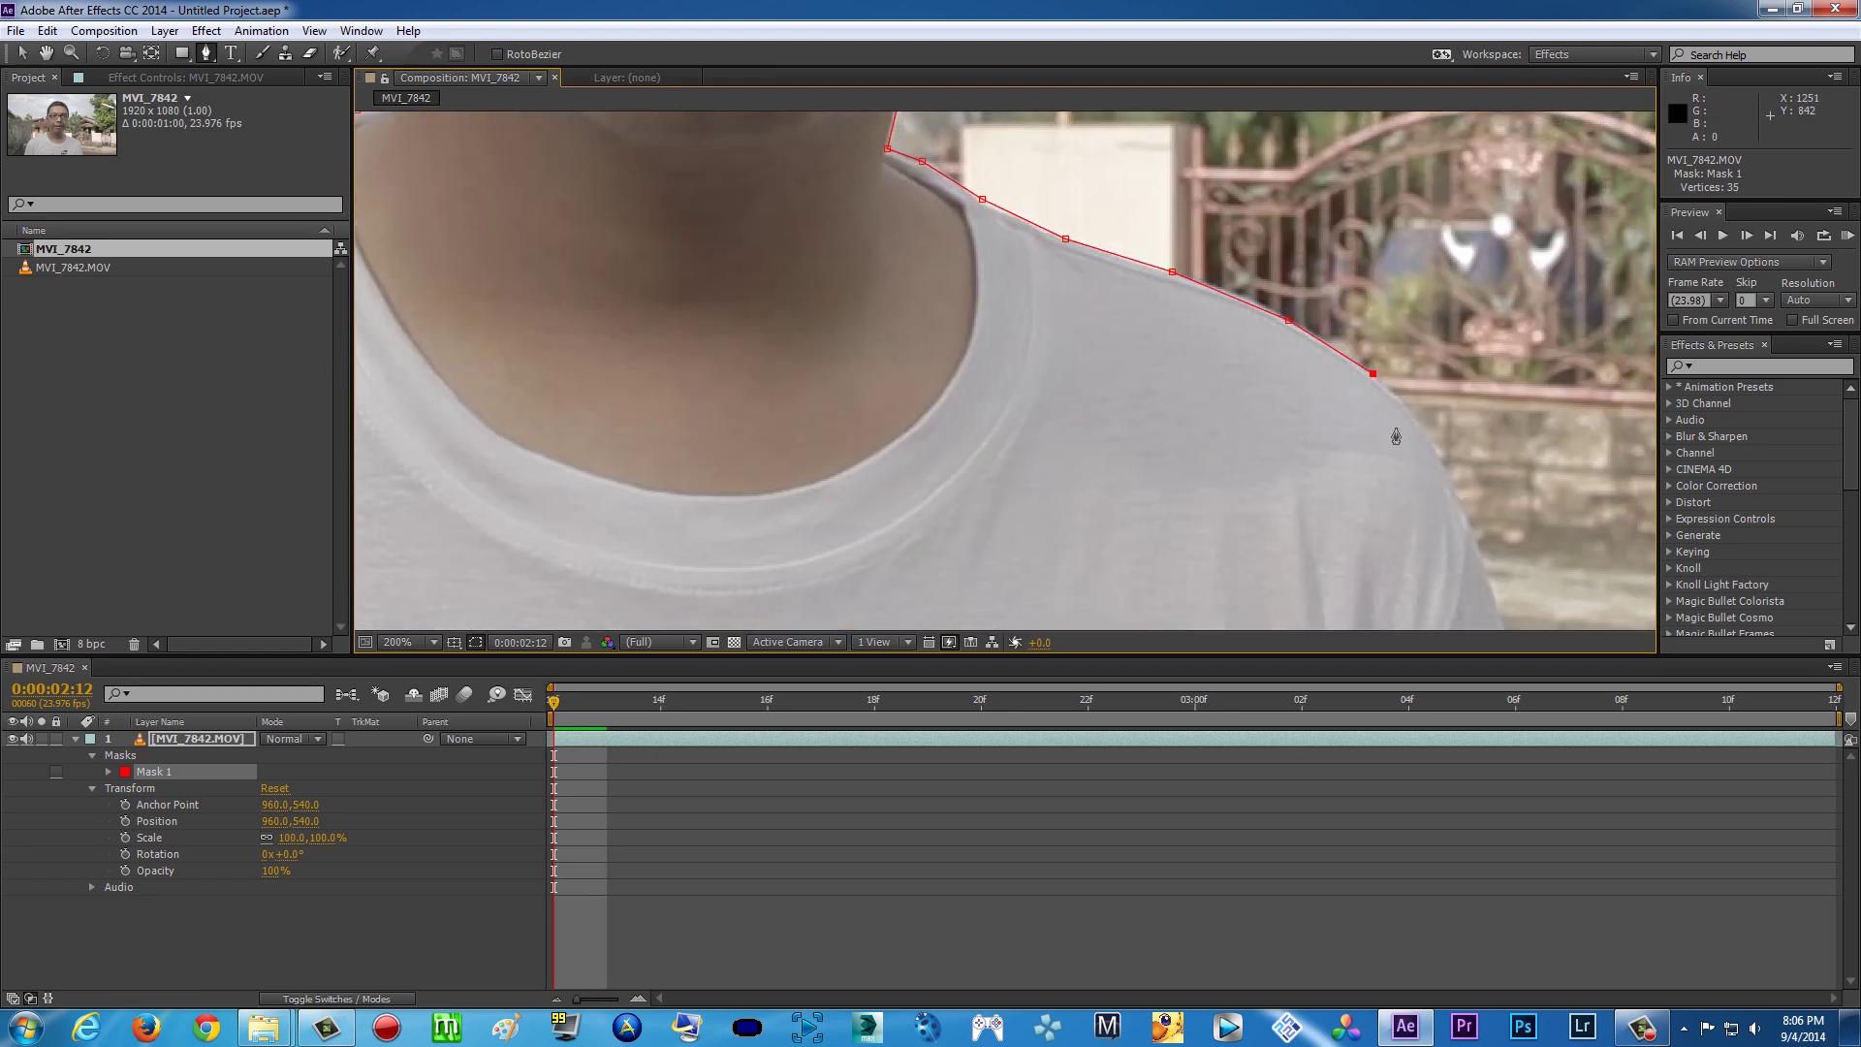
pyautogui.moveTo(1448, 475); pyautogui.dragTo(1459, 495)
pyautogui.moveTo(1506, 614); pyautogui.dragTo(1456, 415)
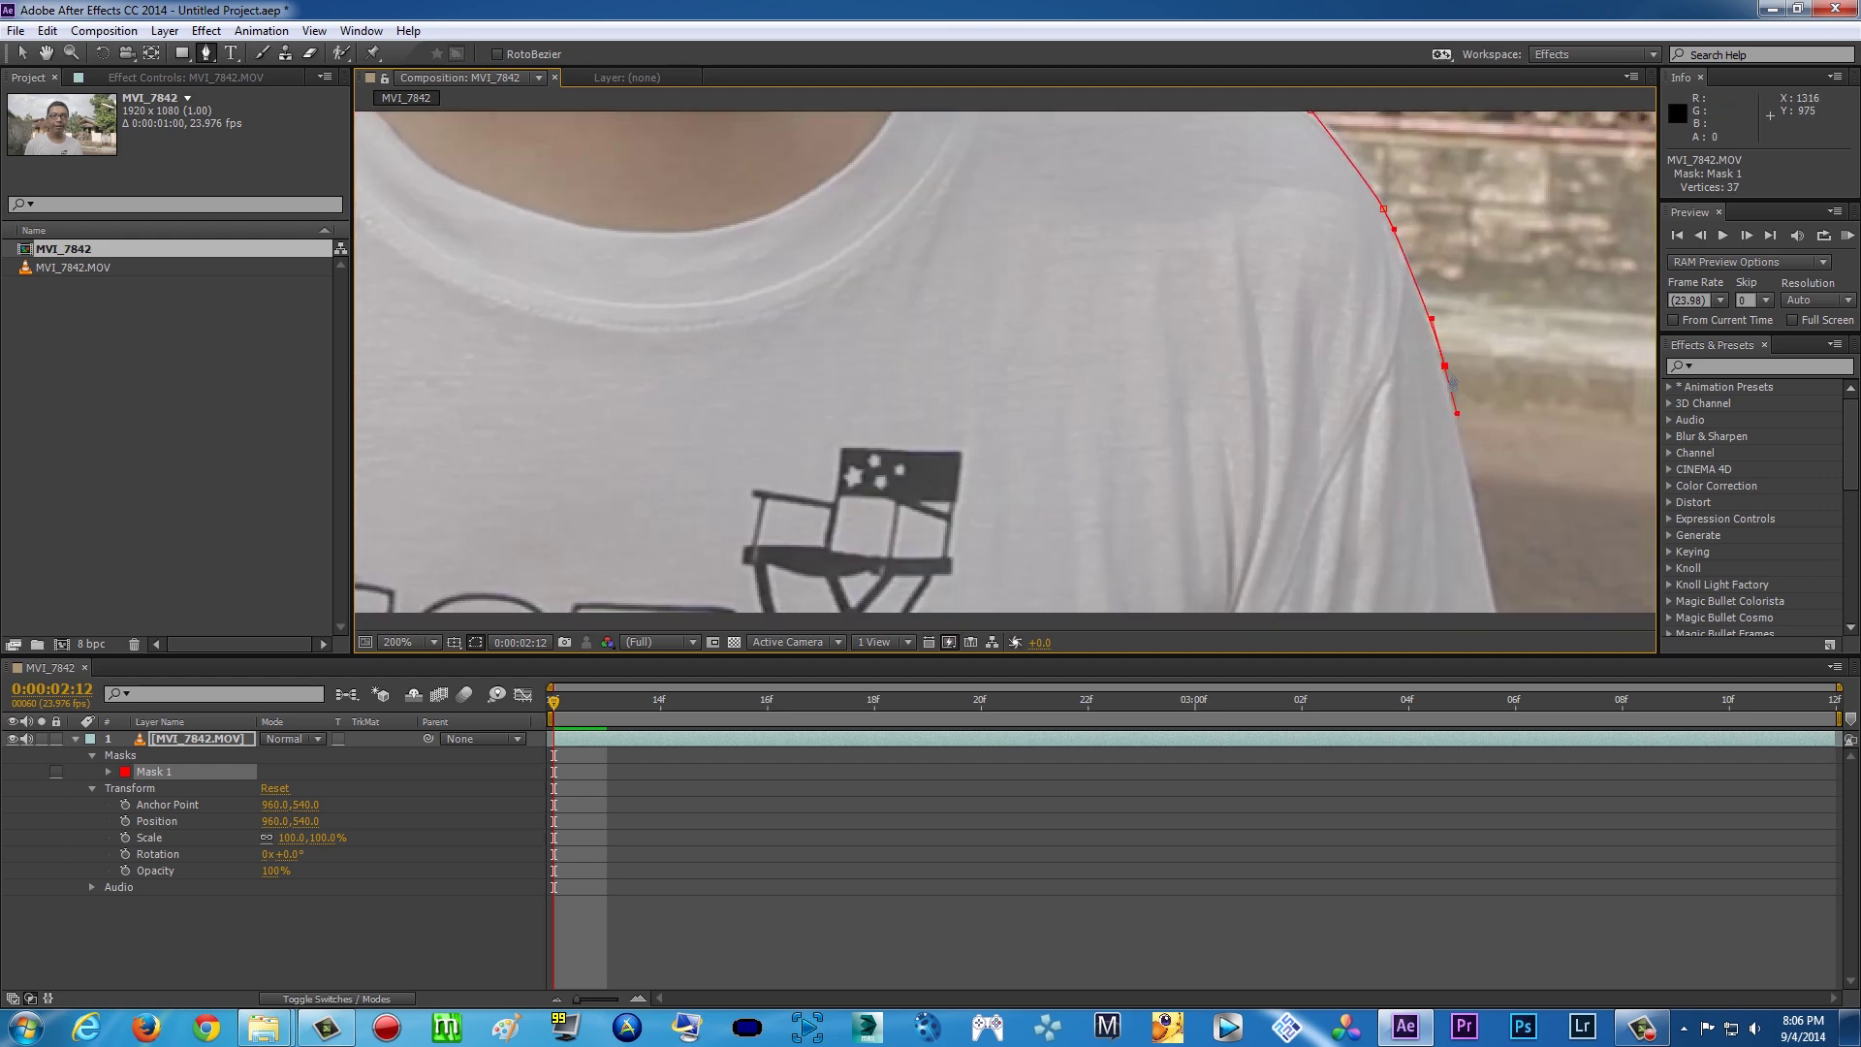
pyautogui.moveTo(1471, 546); pyautogui.dragTo(1483, 420)
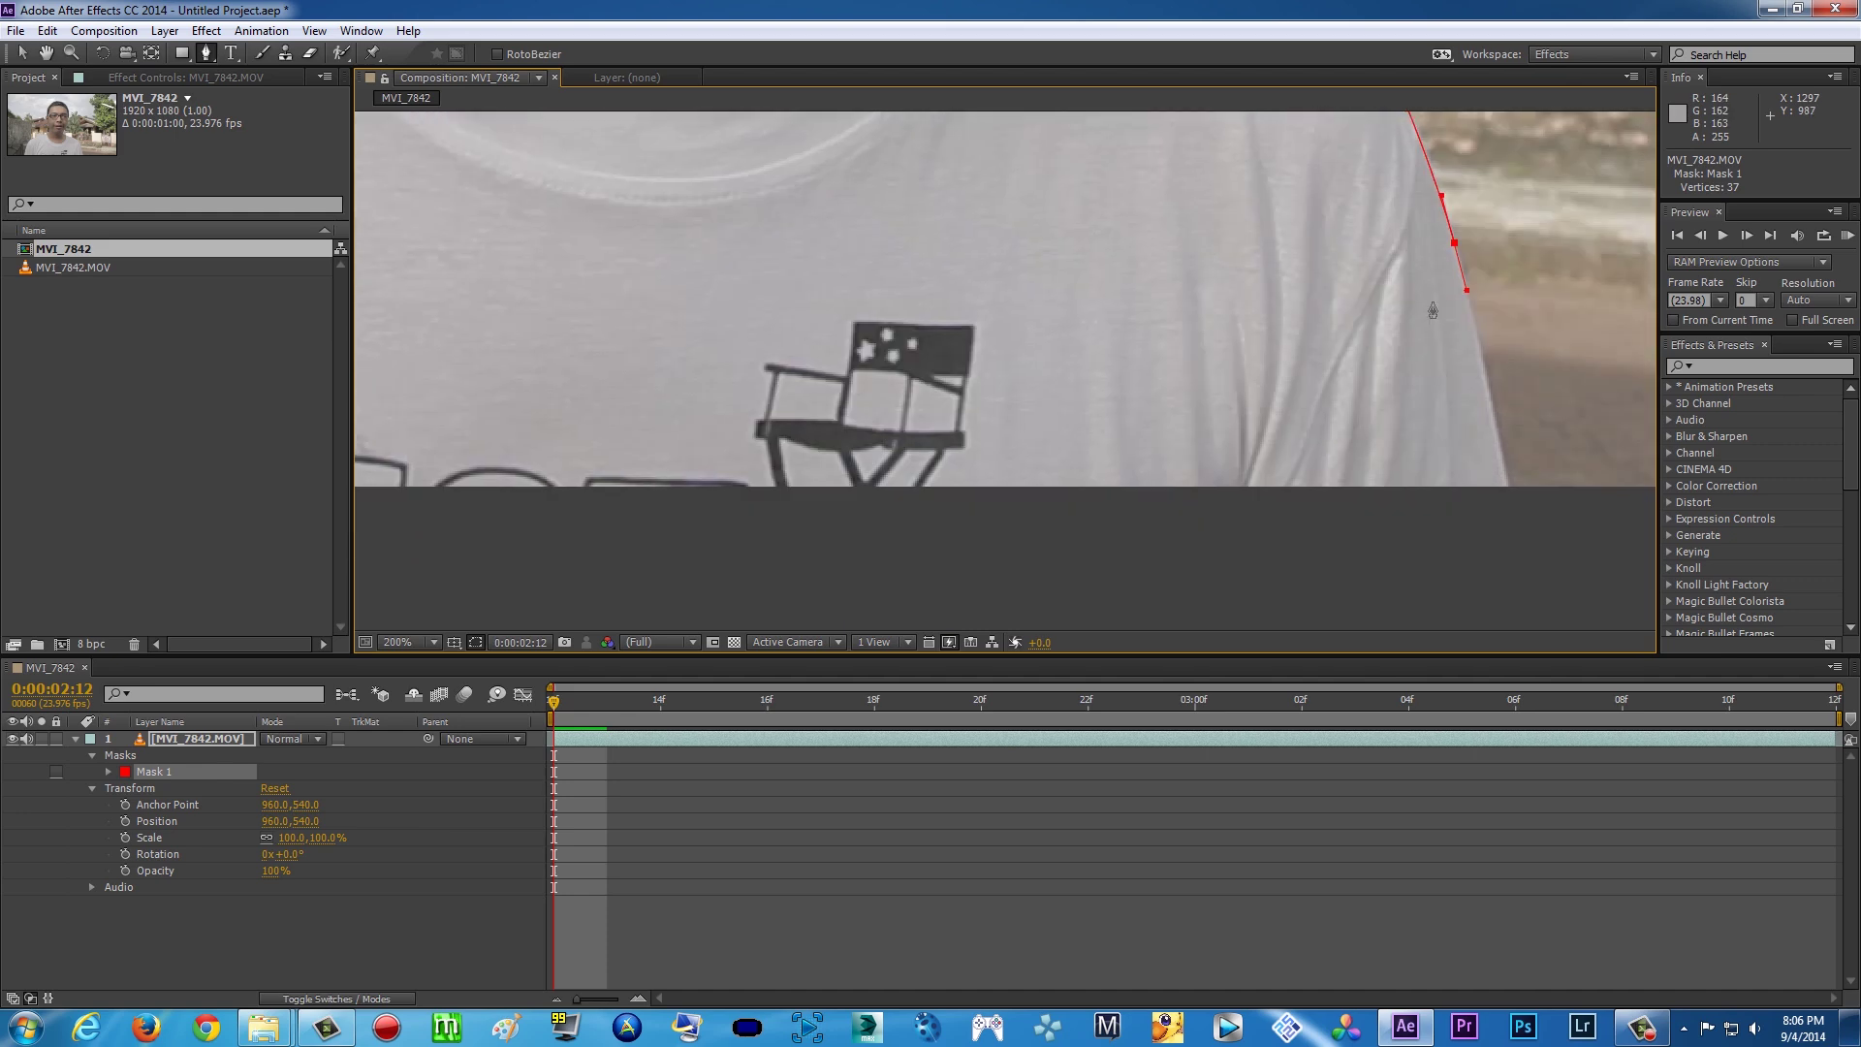
pyautogui.click(1510, 493)
# Close Mask 1 at its first vertex and view the whole masked figure
pyautogui.scroll(-2, 1143, 387)
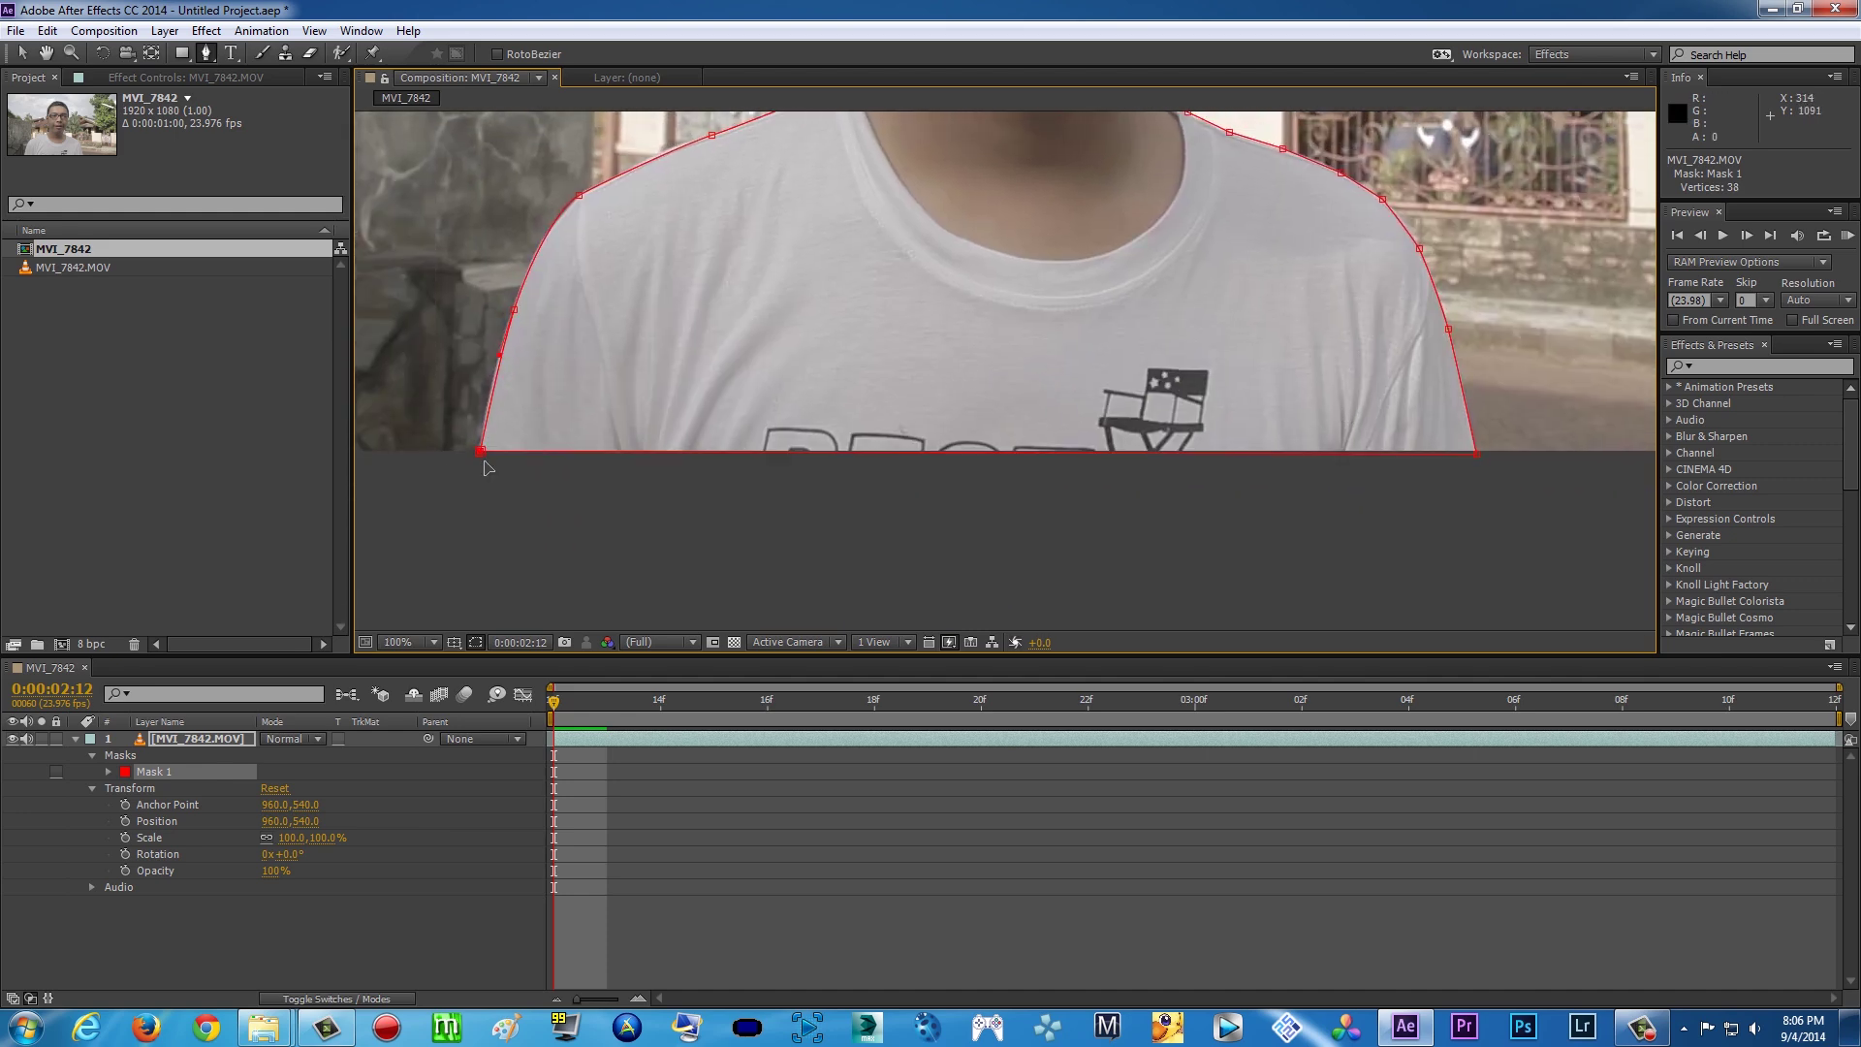
pyautogui.click(481, 451)
pyautogui.scroll(-2, 1301, 257)
pyautogui.moveTo(1301, 257); pyautogui.dragTo(1301, 451)
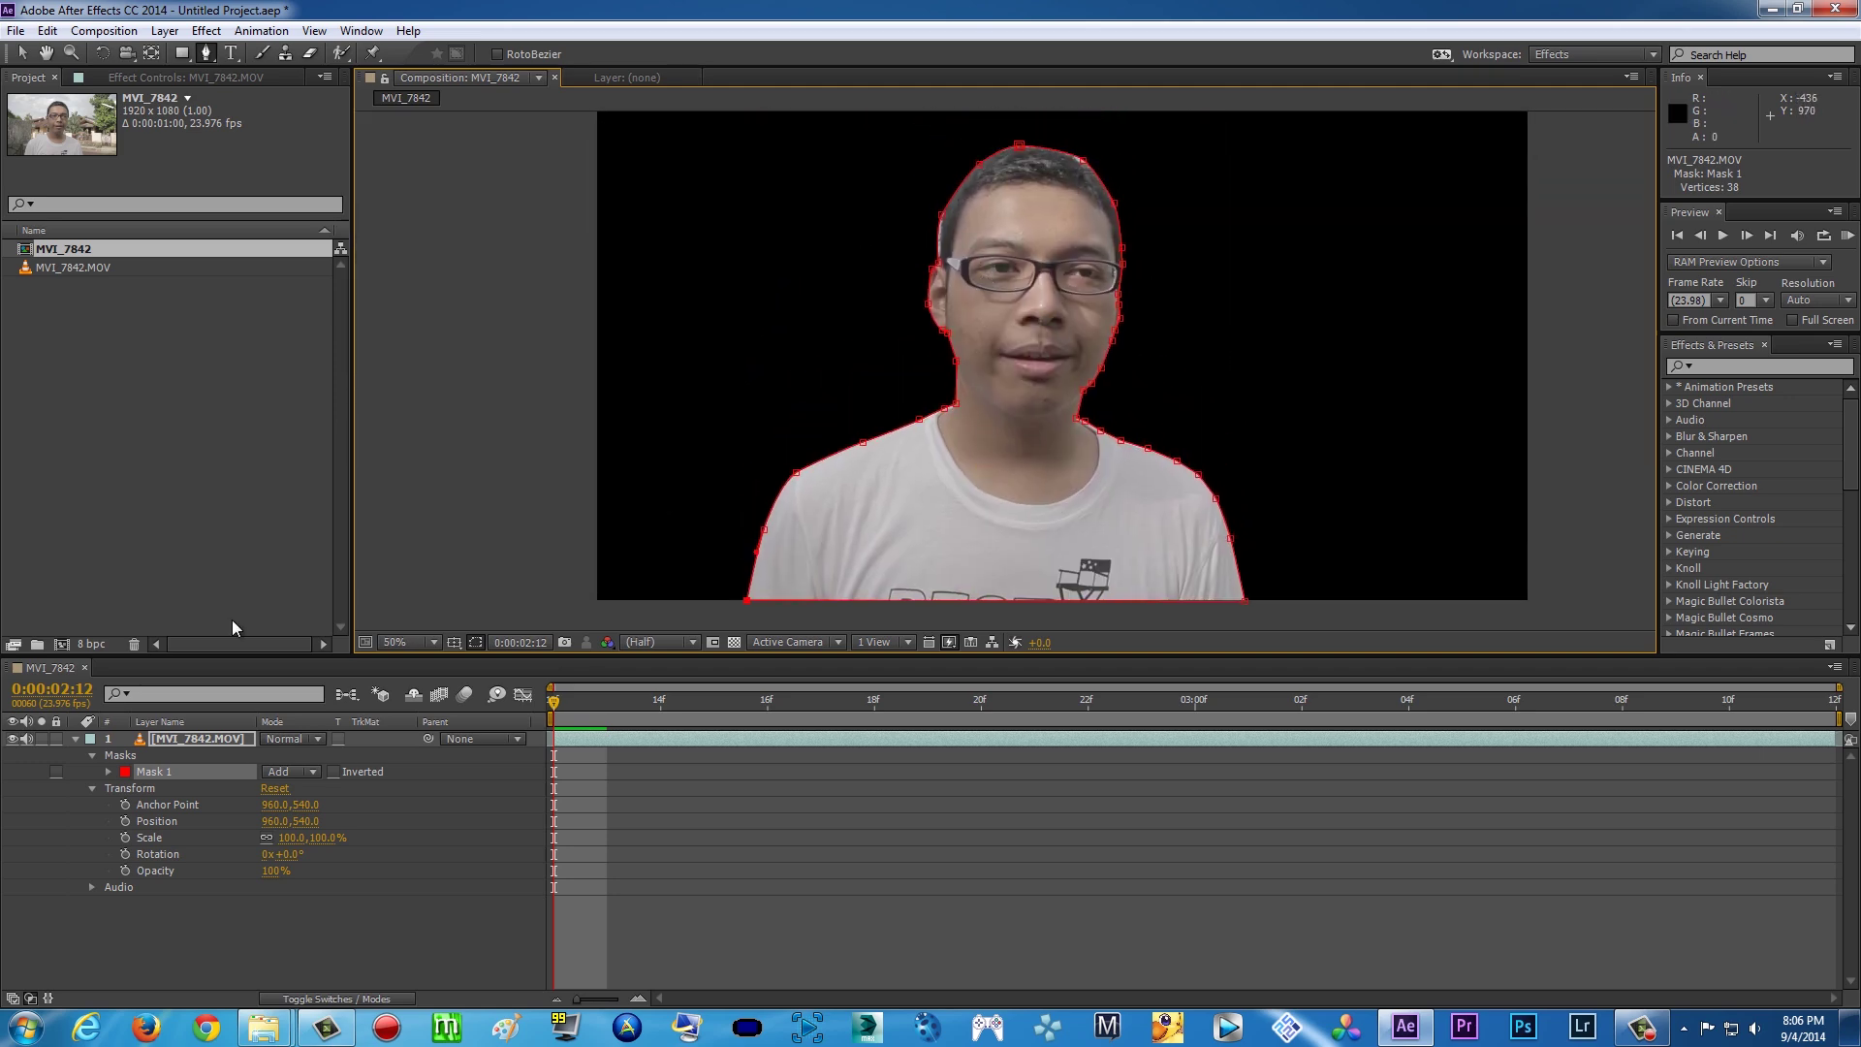
# Duplicate the masked footage layer with Ctrl+D and rename the top copy 'roto'
pyautogui.click(74, 739)
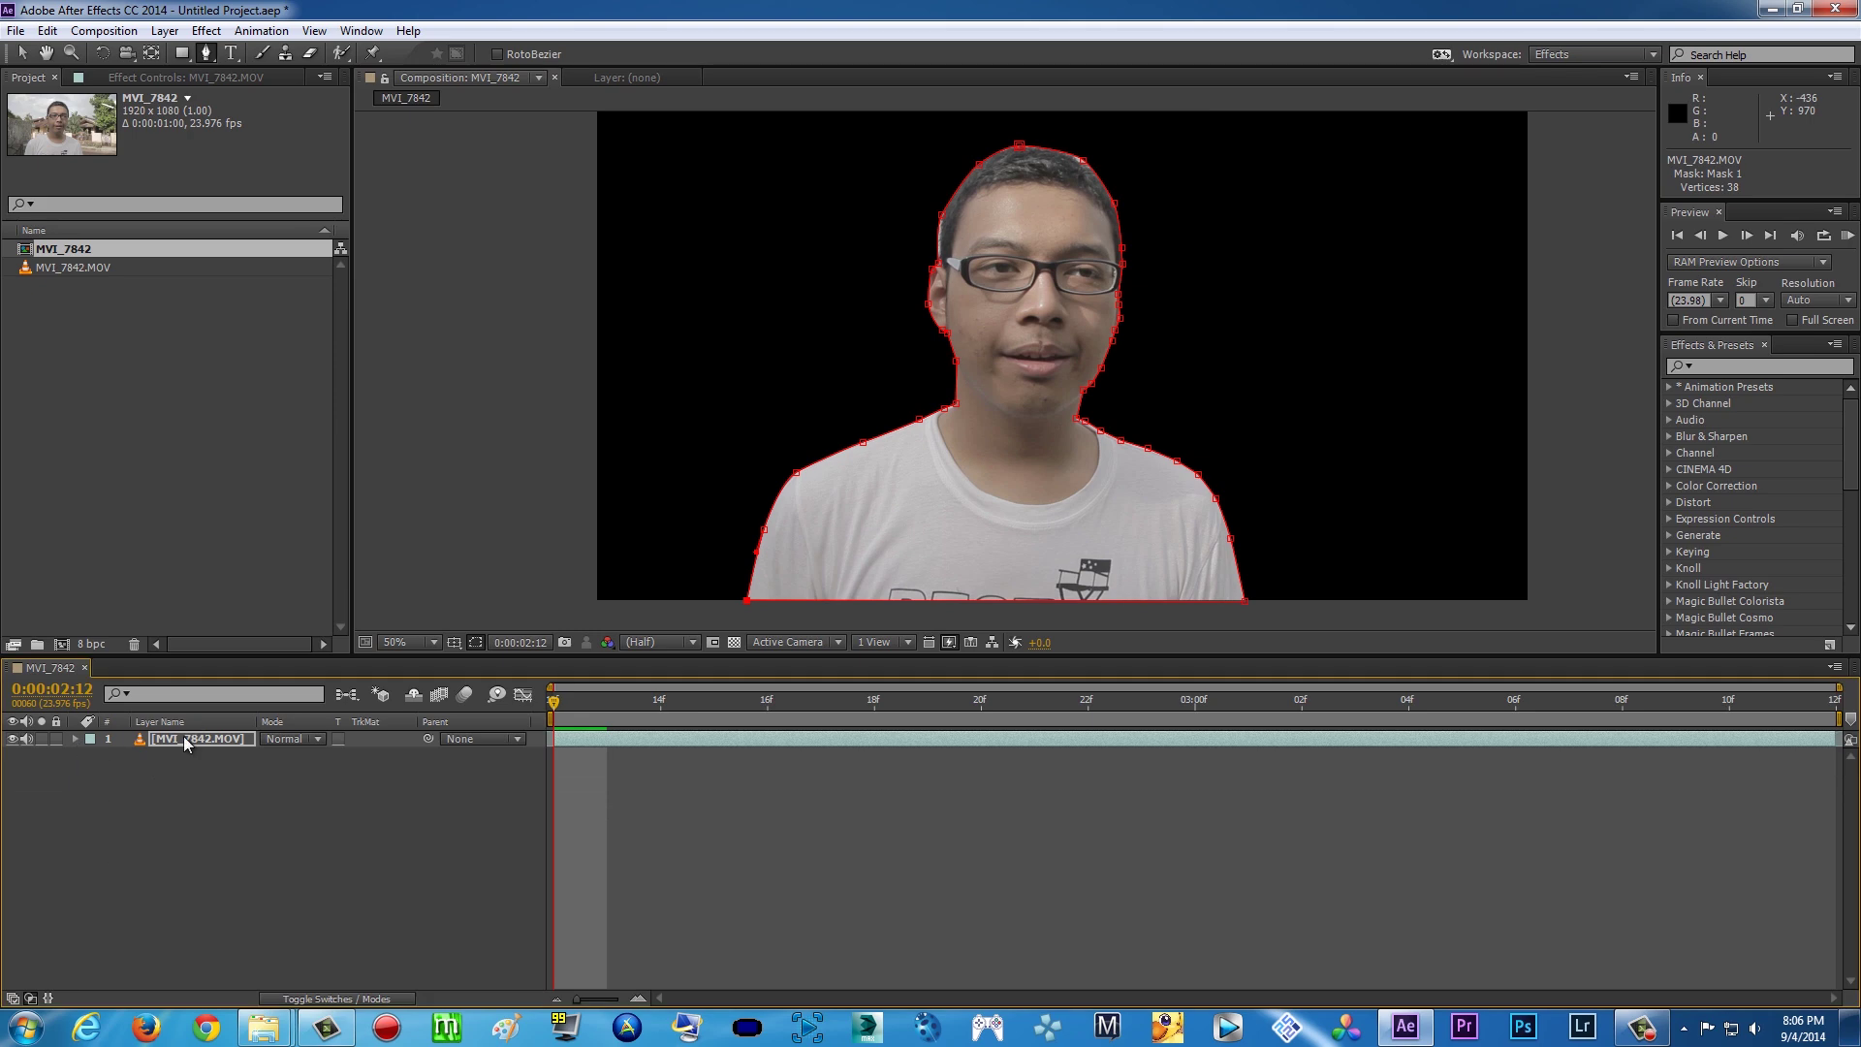
pyautogui.click(183, 739)
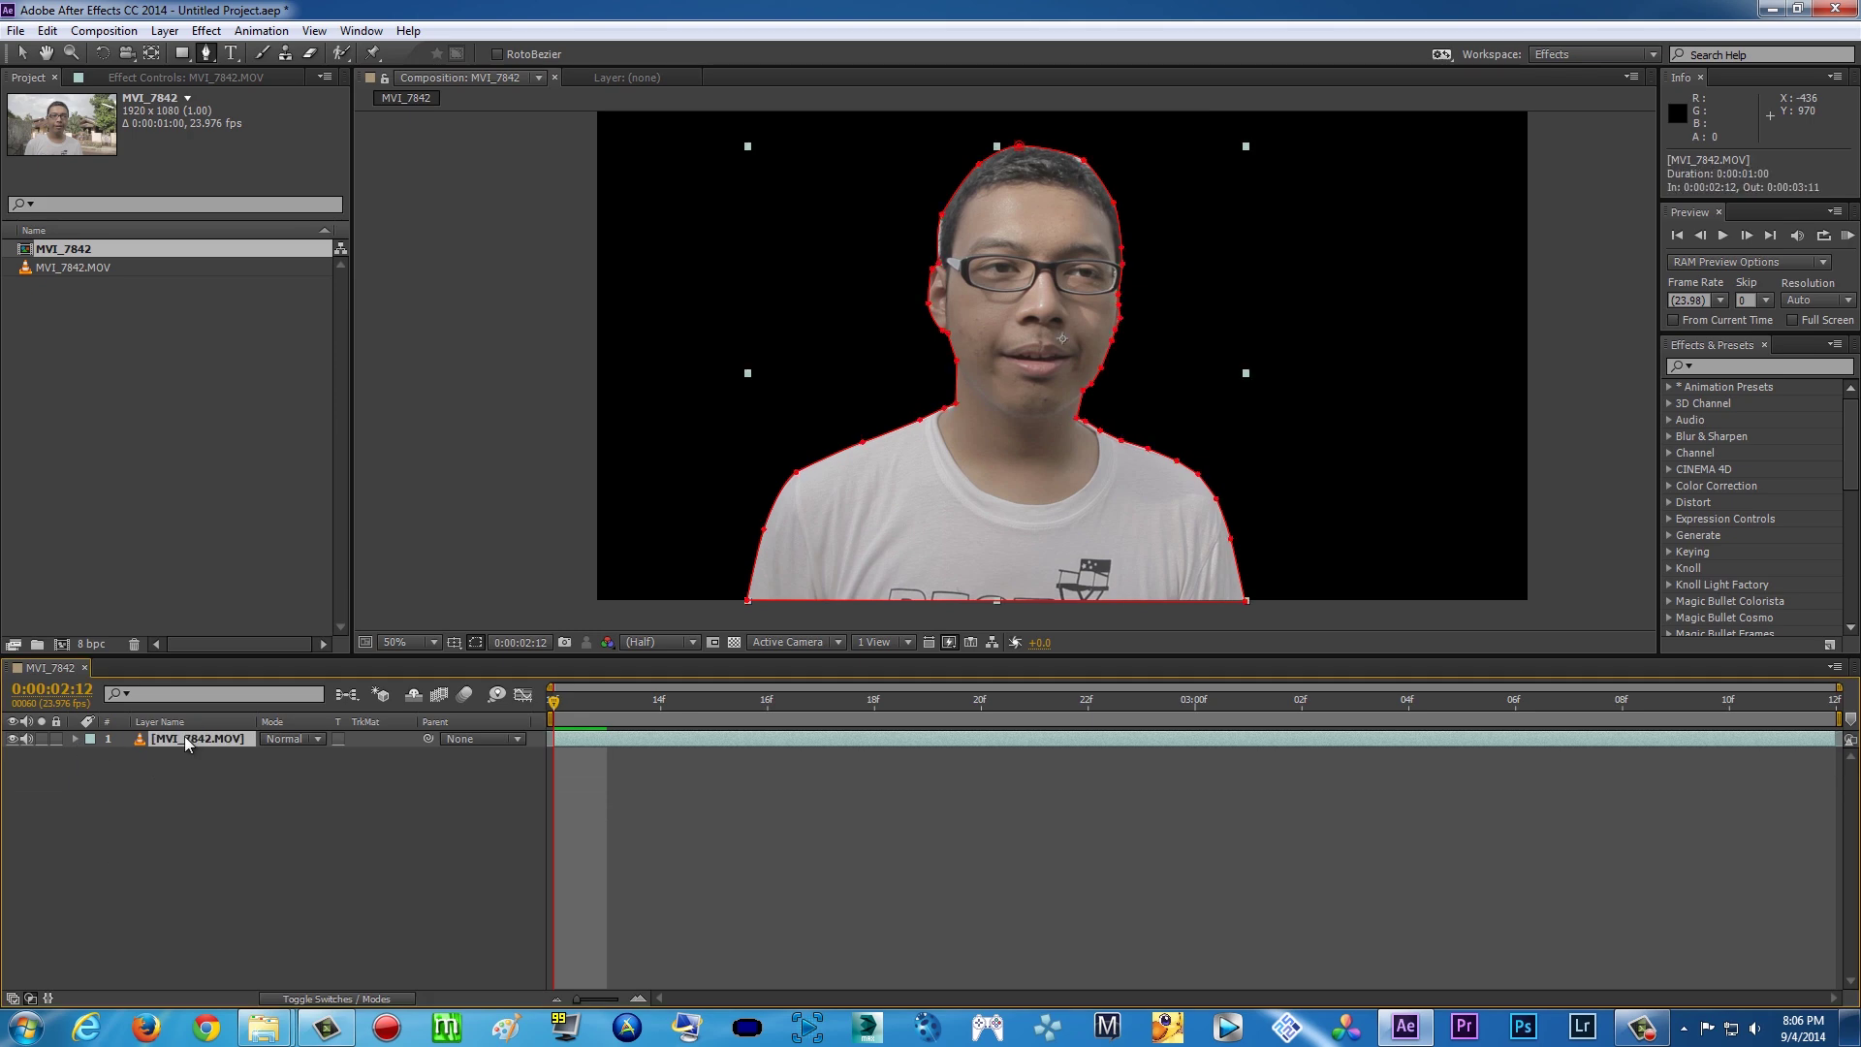
pyautogui.hotkey('ctrl', 'd')
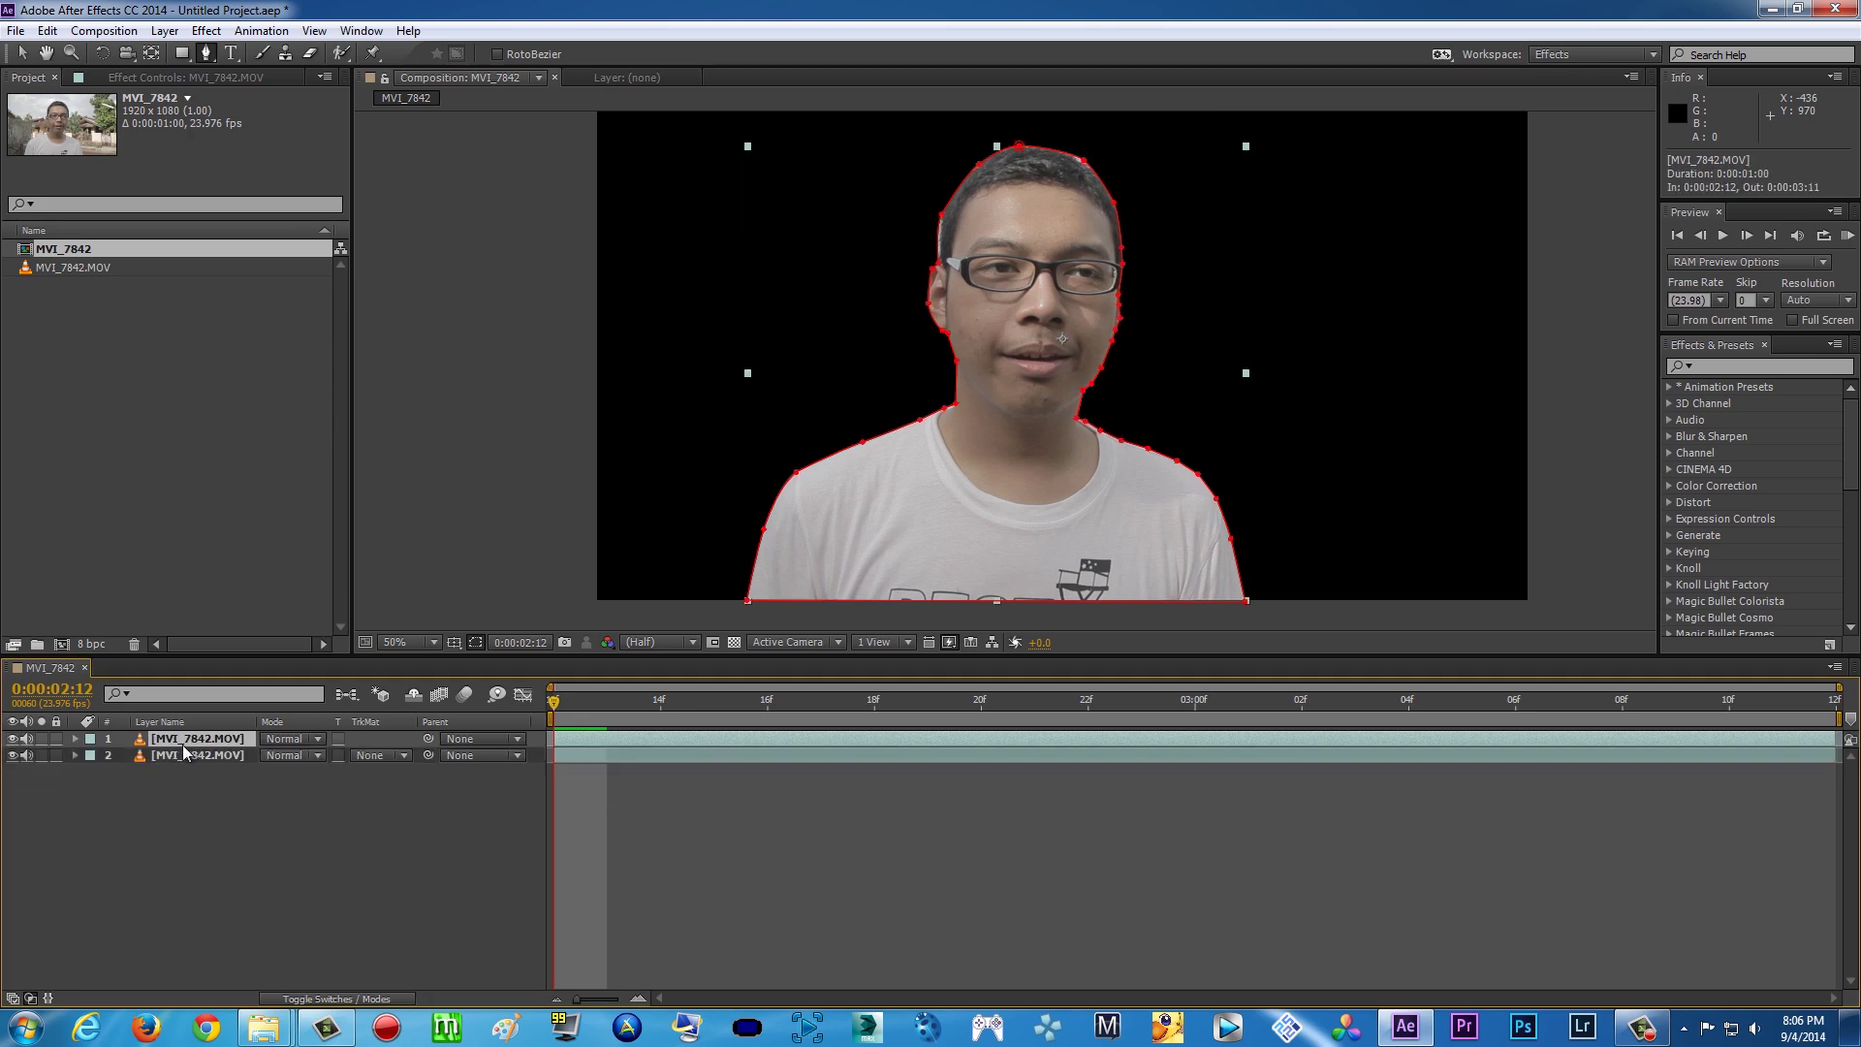
pyautogui.rightClick(182, 745)
pyautogui.click(243, 995)
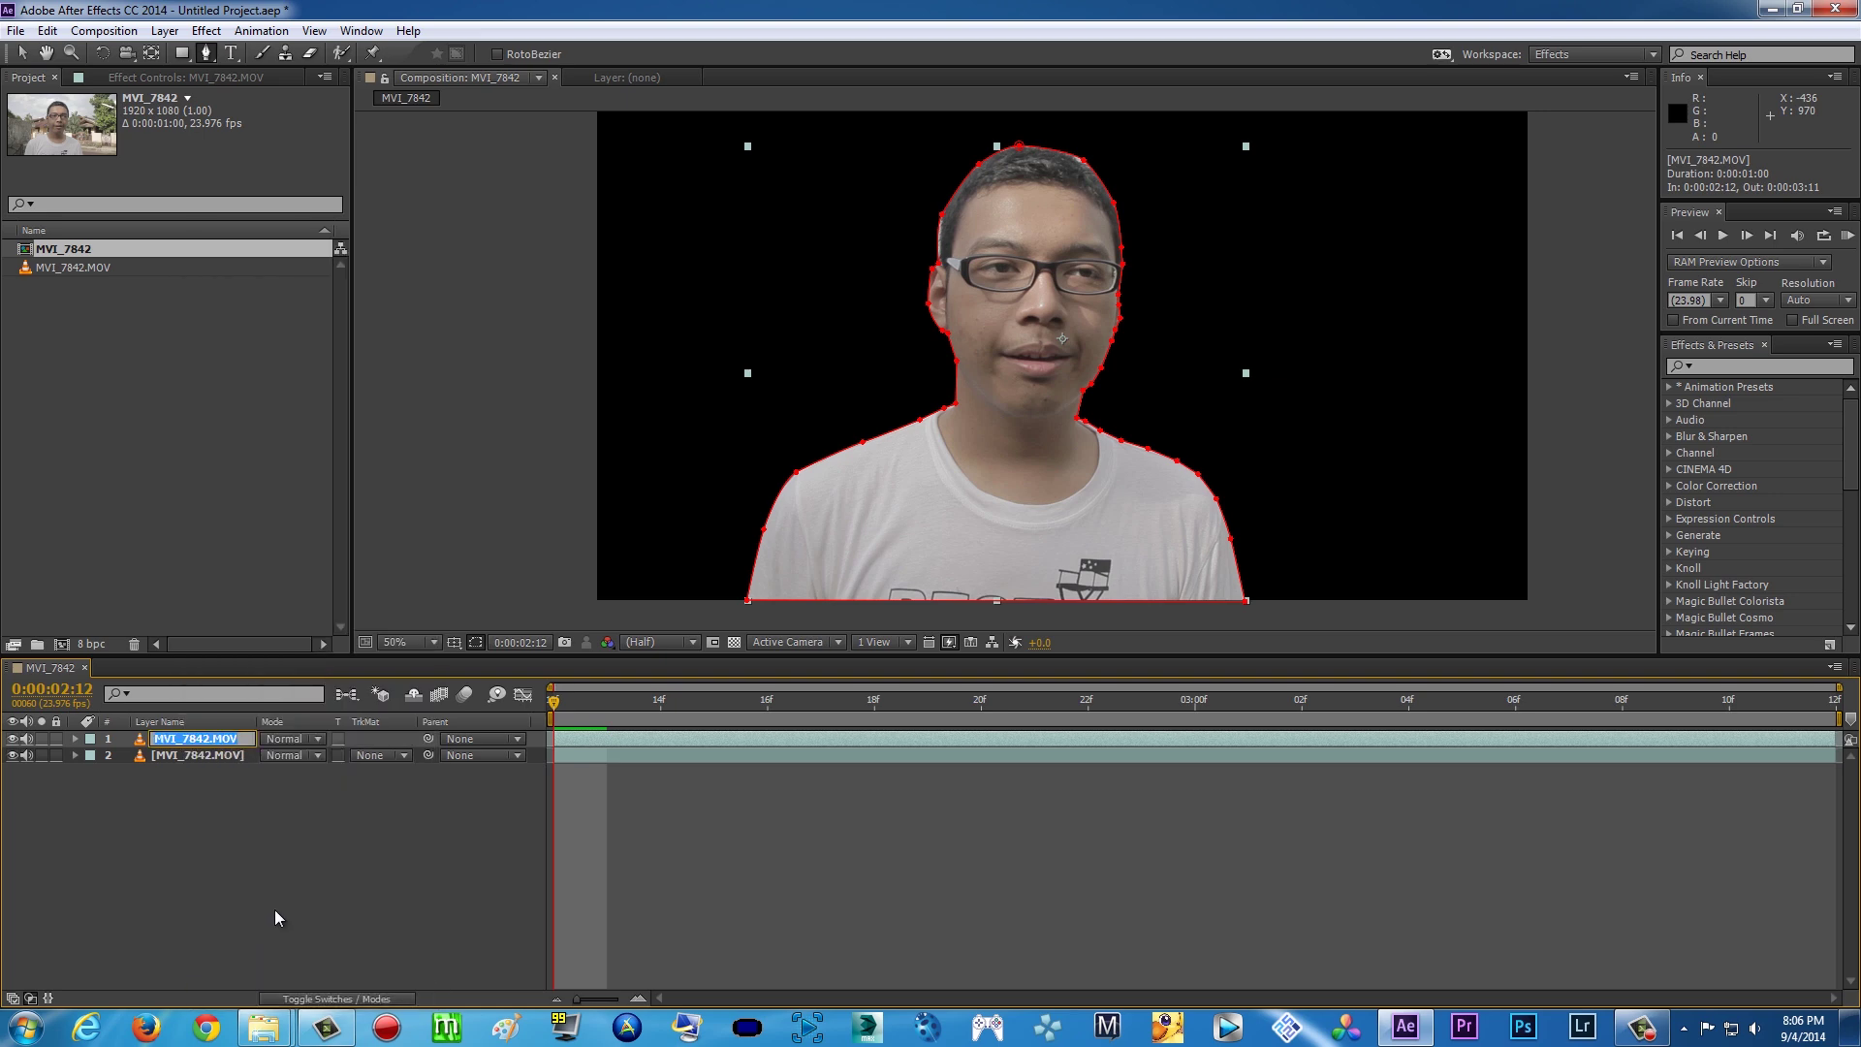
pyautogui.write('roto')
pyautogui.click(204, 802)
# Delete the Masks group from the lower footage layer
pyautogui.click(178, 754)
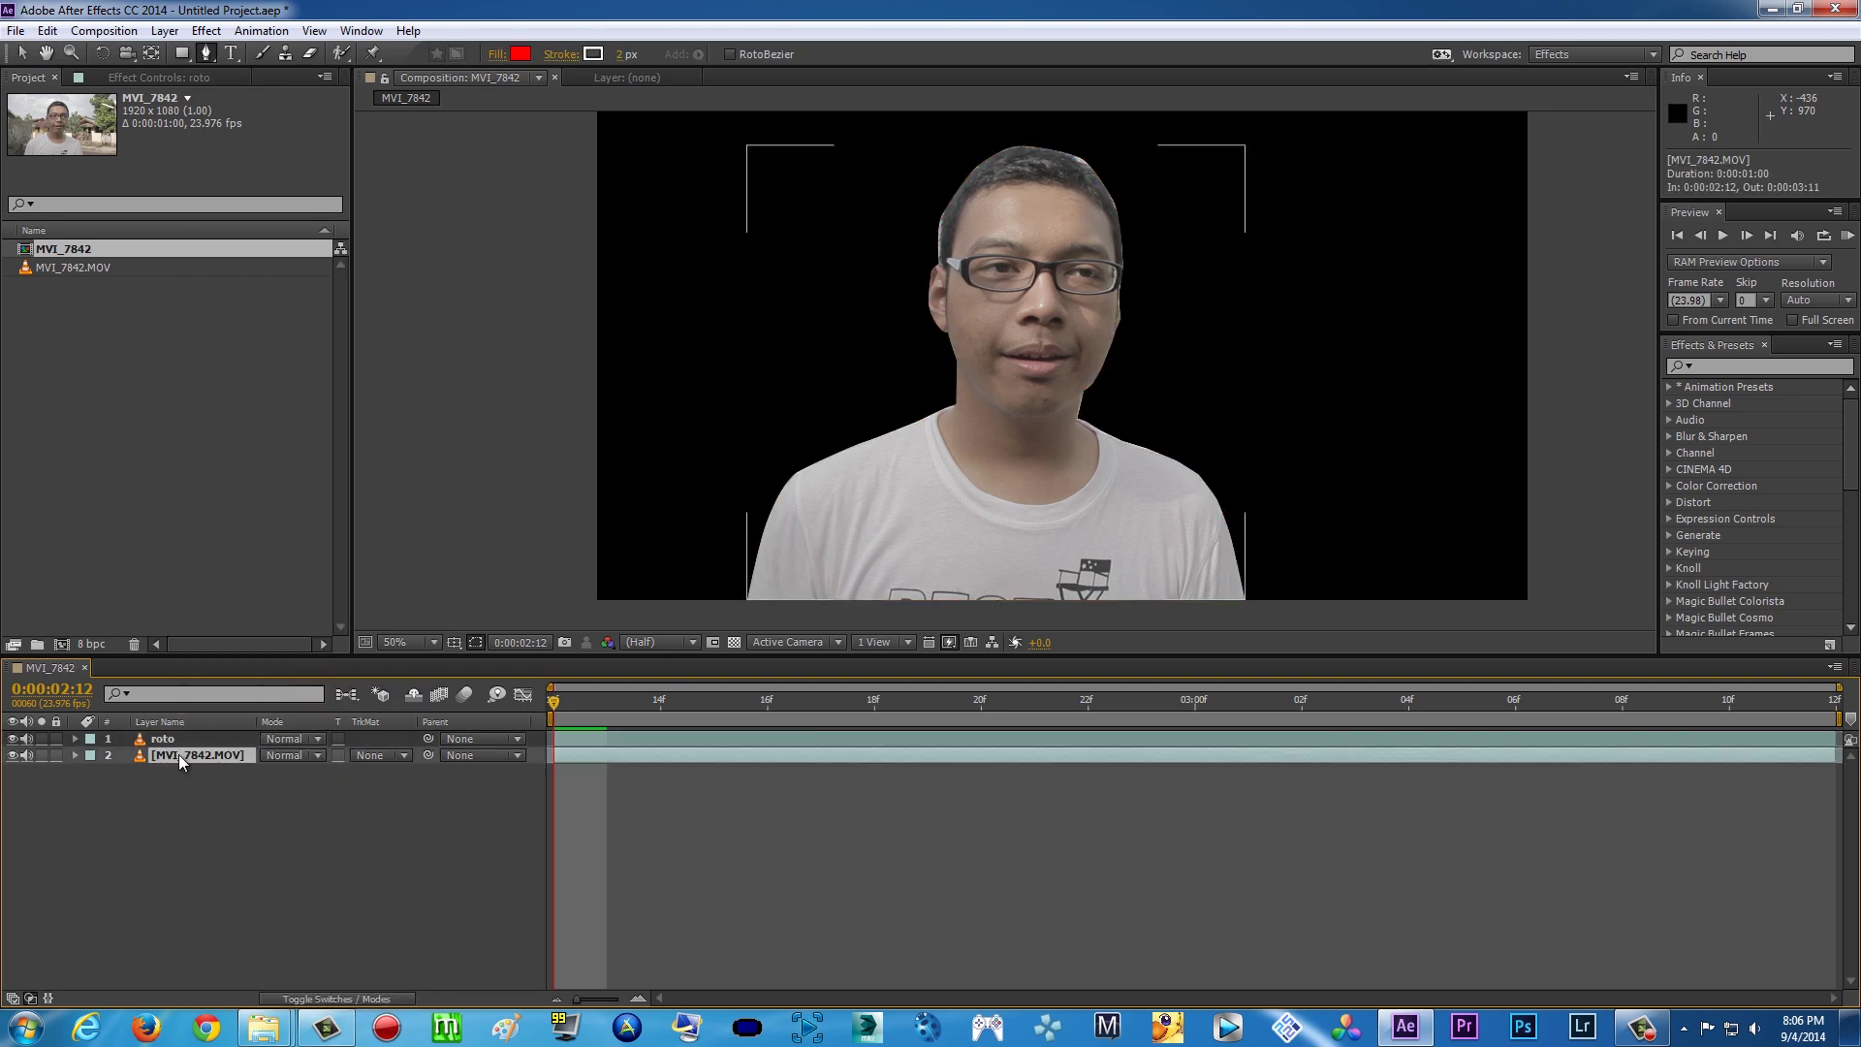
pyautogui.click(74, 755)
pyautogui.click(127, 774)
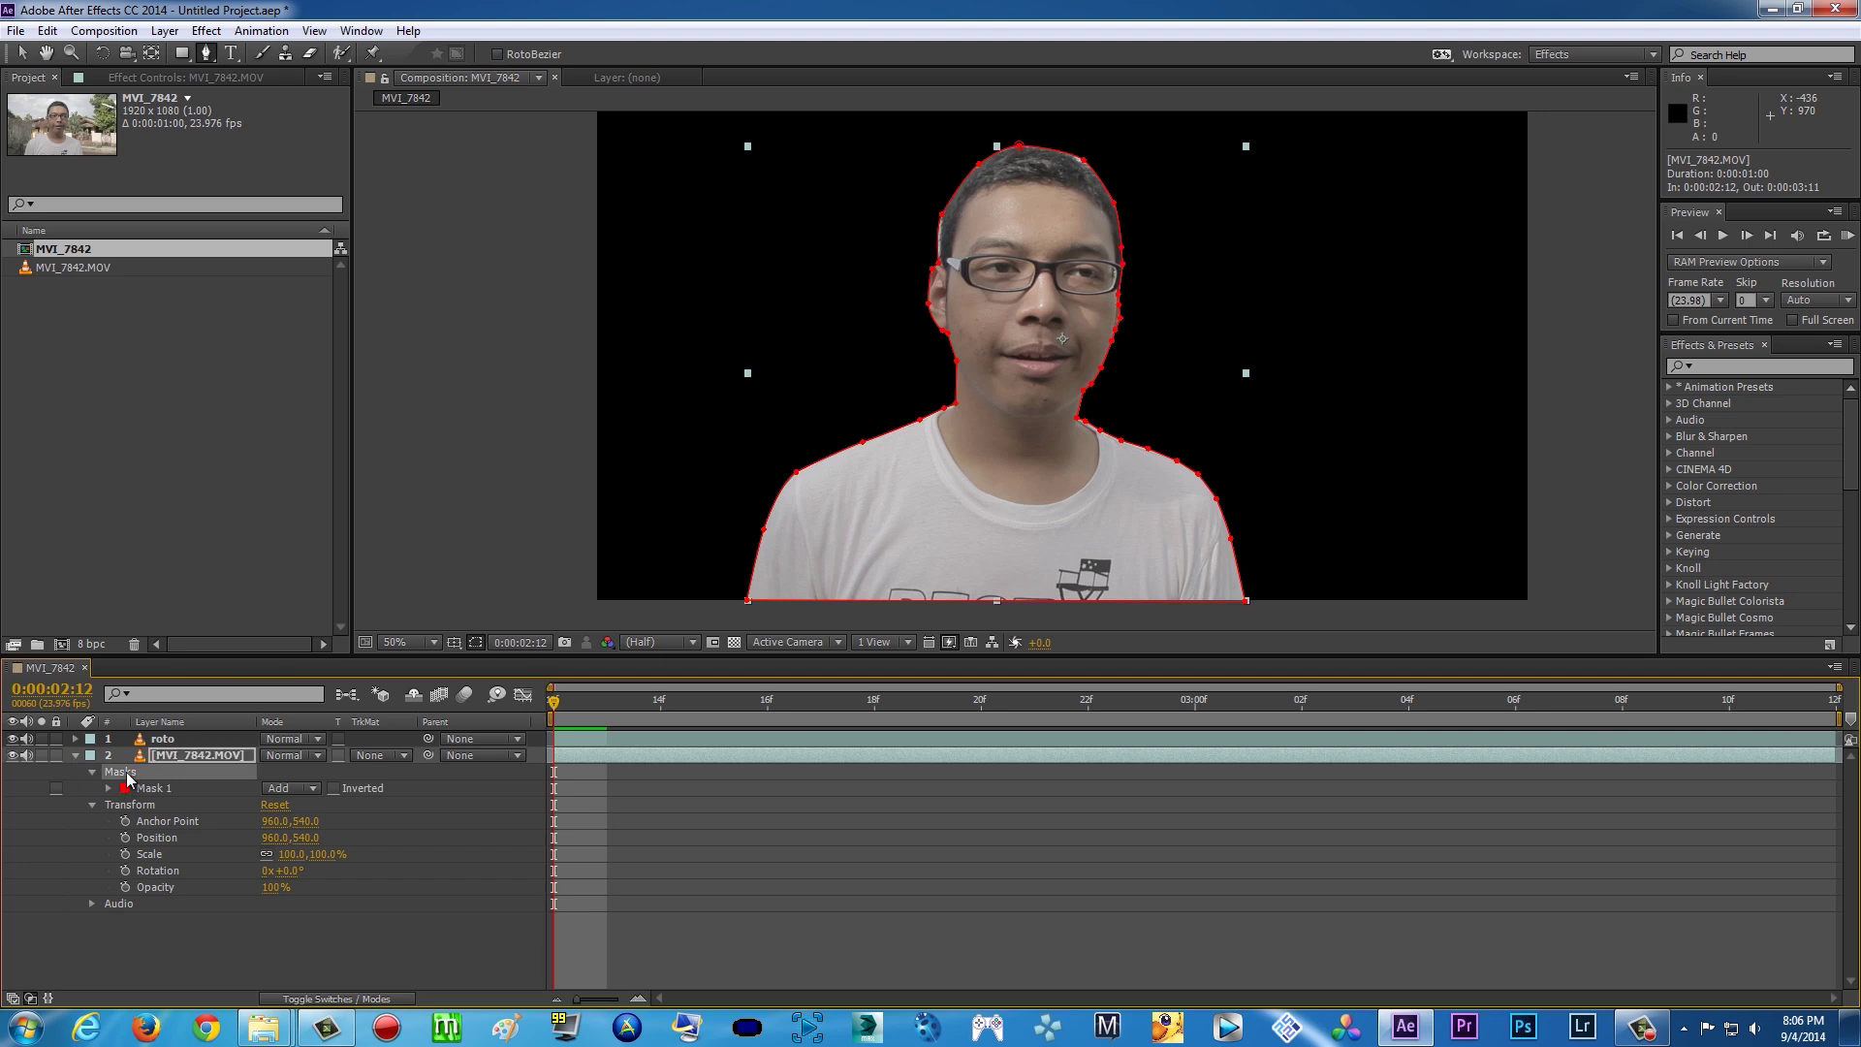
pyautogui.press('Delete')
# Turn off the unmasked layer's visibility and expand the roto layer's masks
pyautogui.click(73, 756)
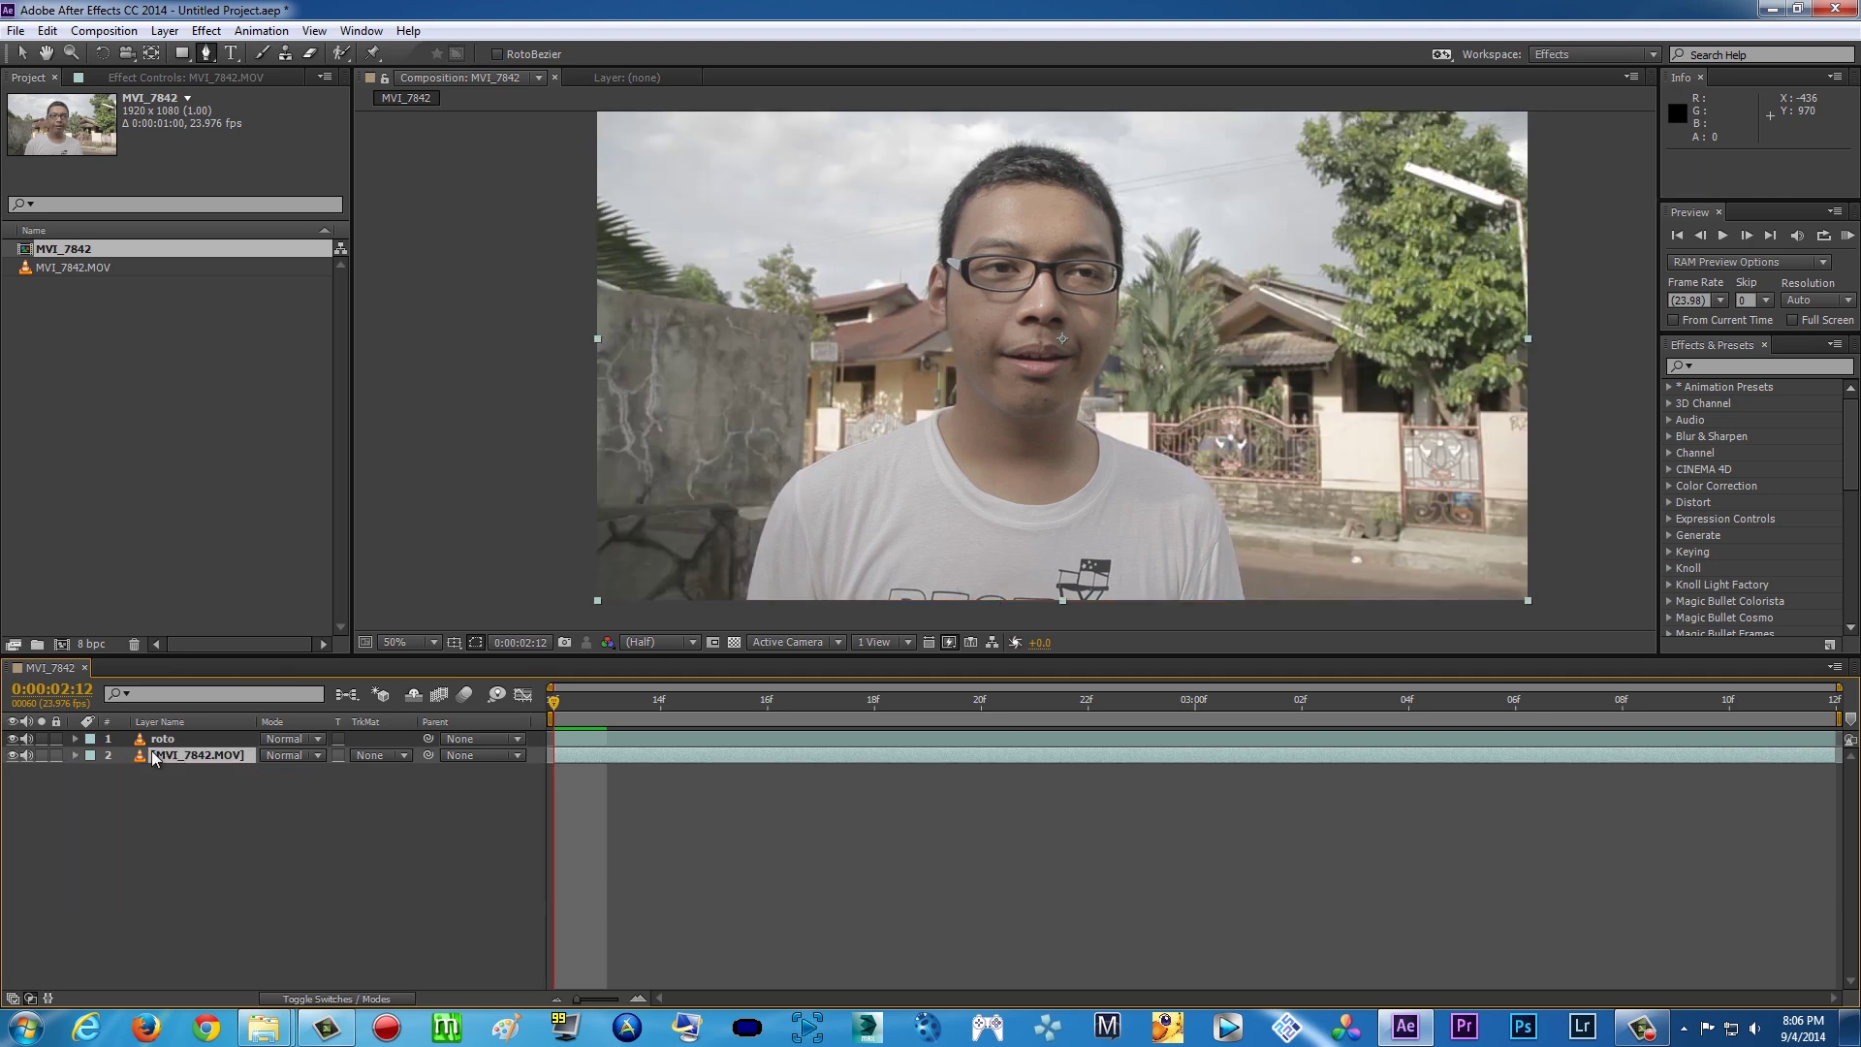
pyautogui.click(12, 755)
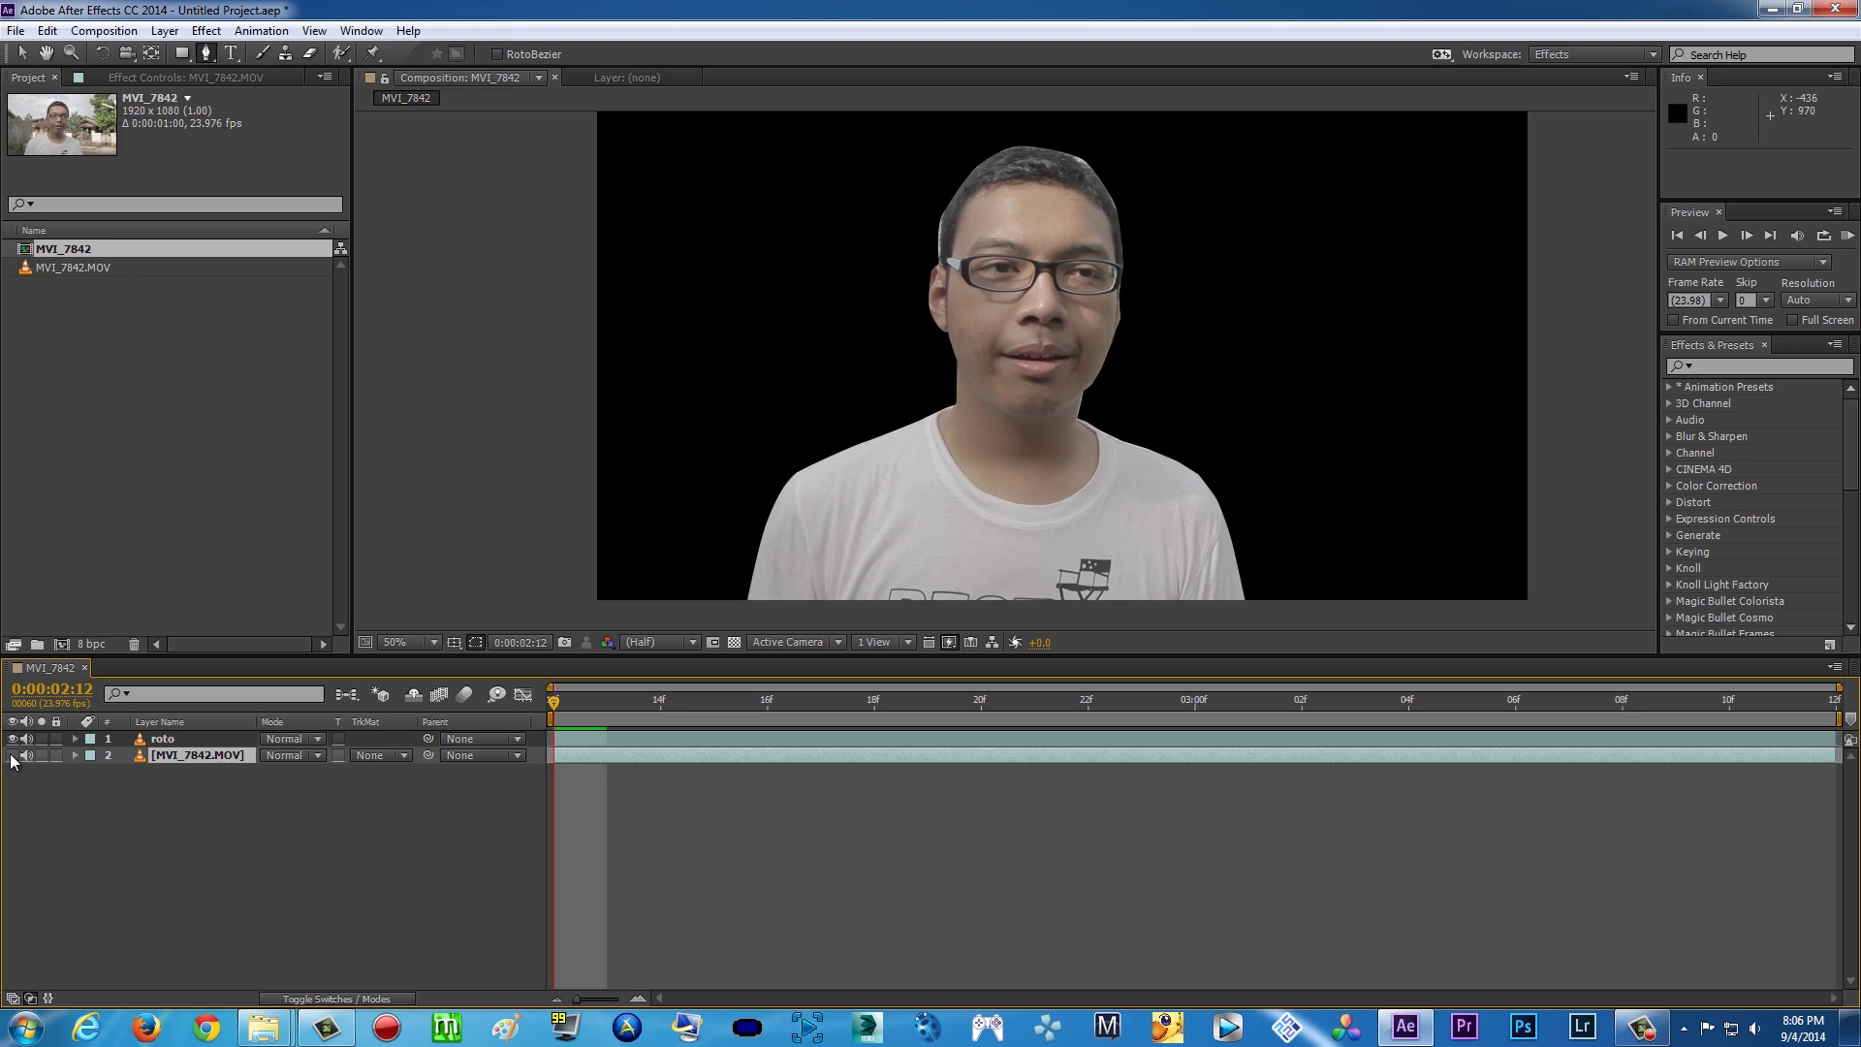
pyautogui.click(81, 738)
pyautogui.click(75, 738)
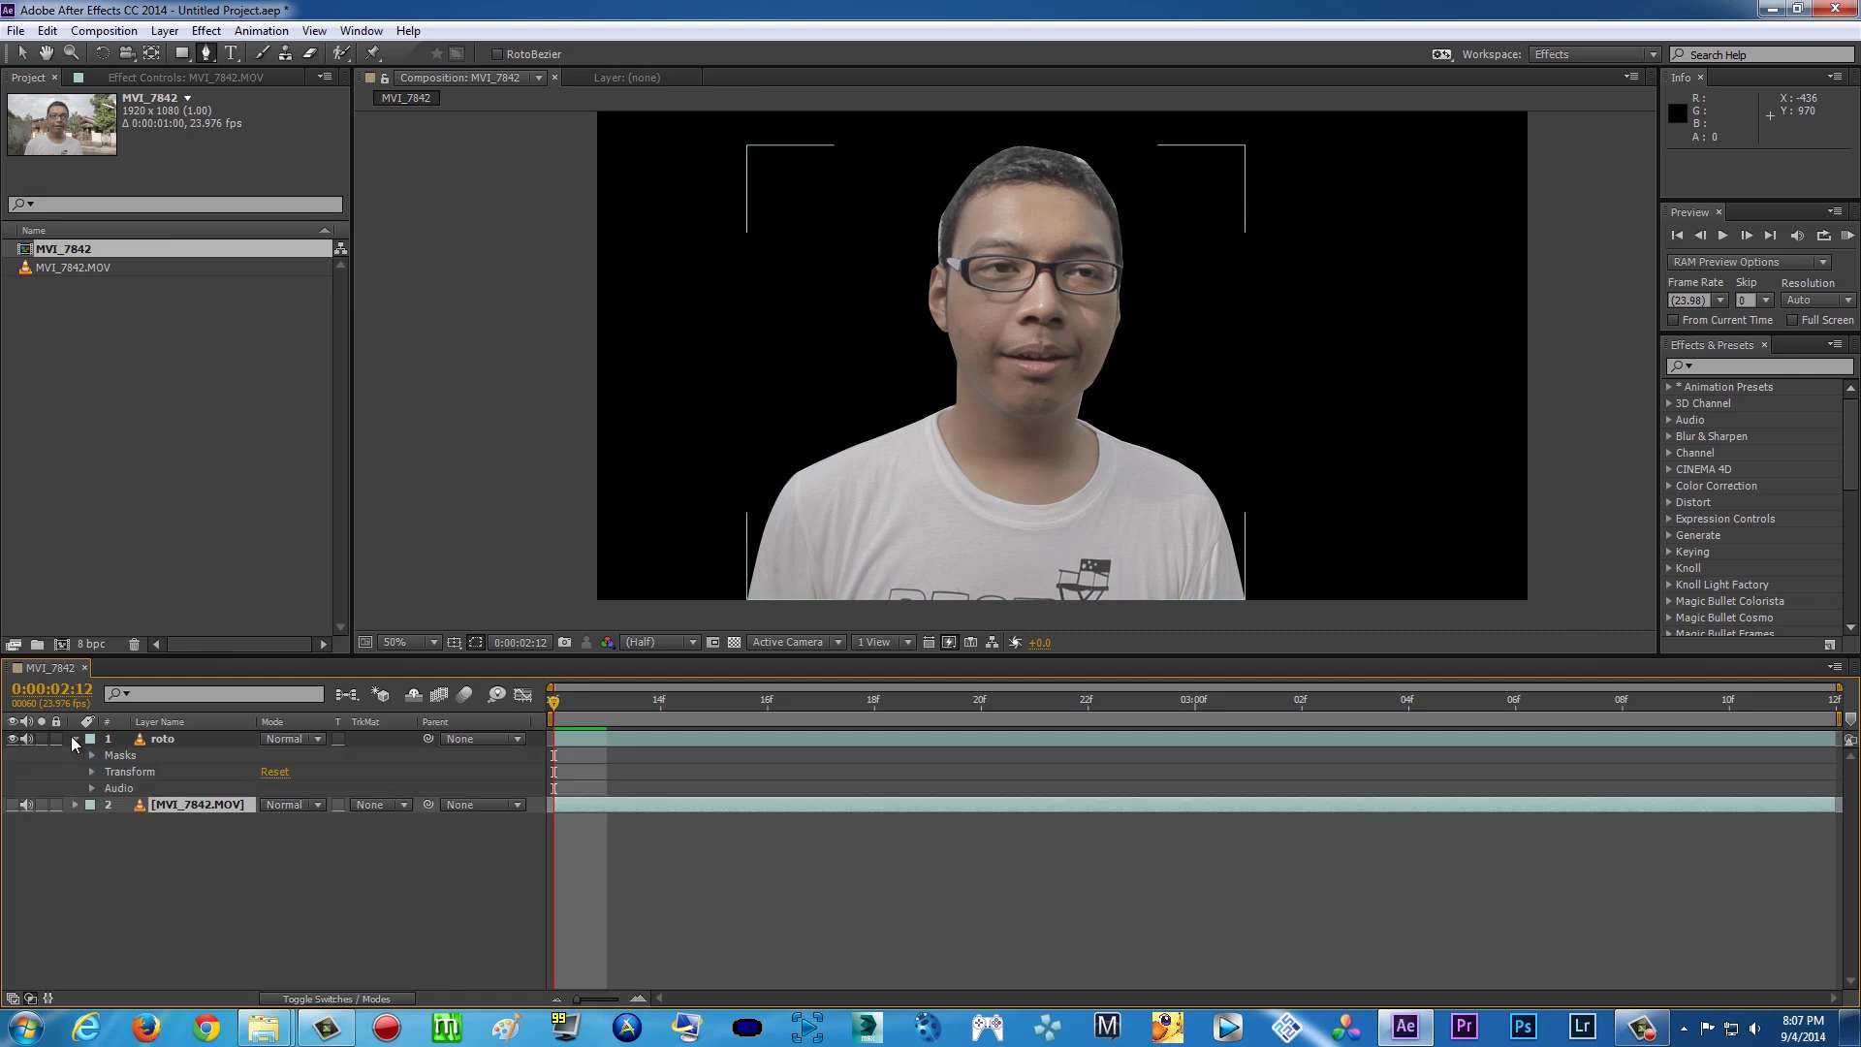
pyautogui.click(91, 754)
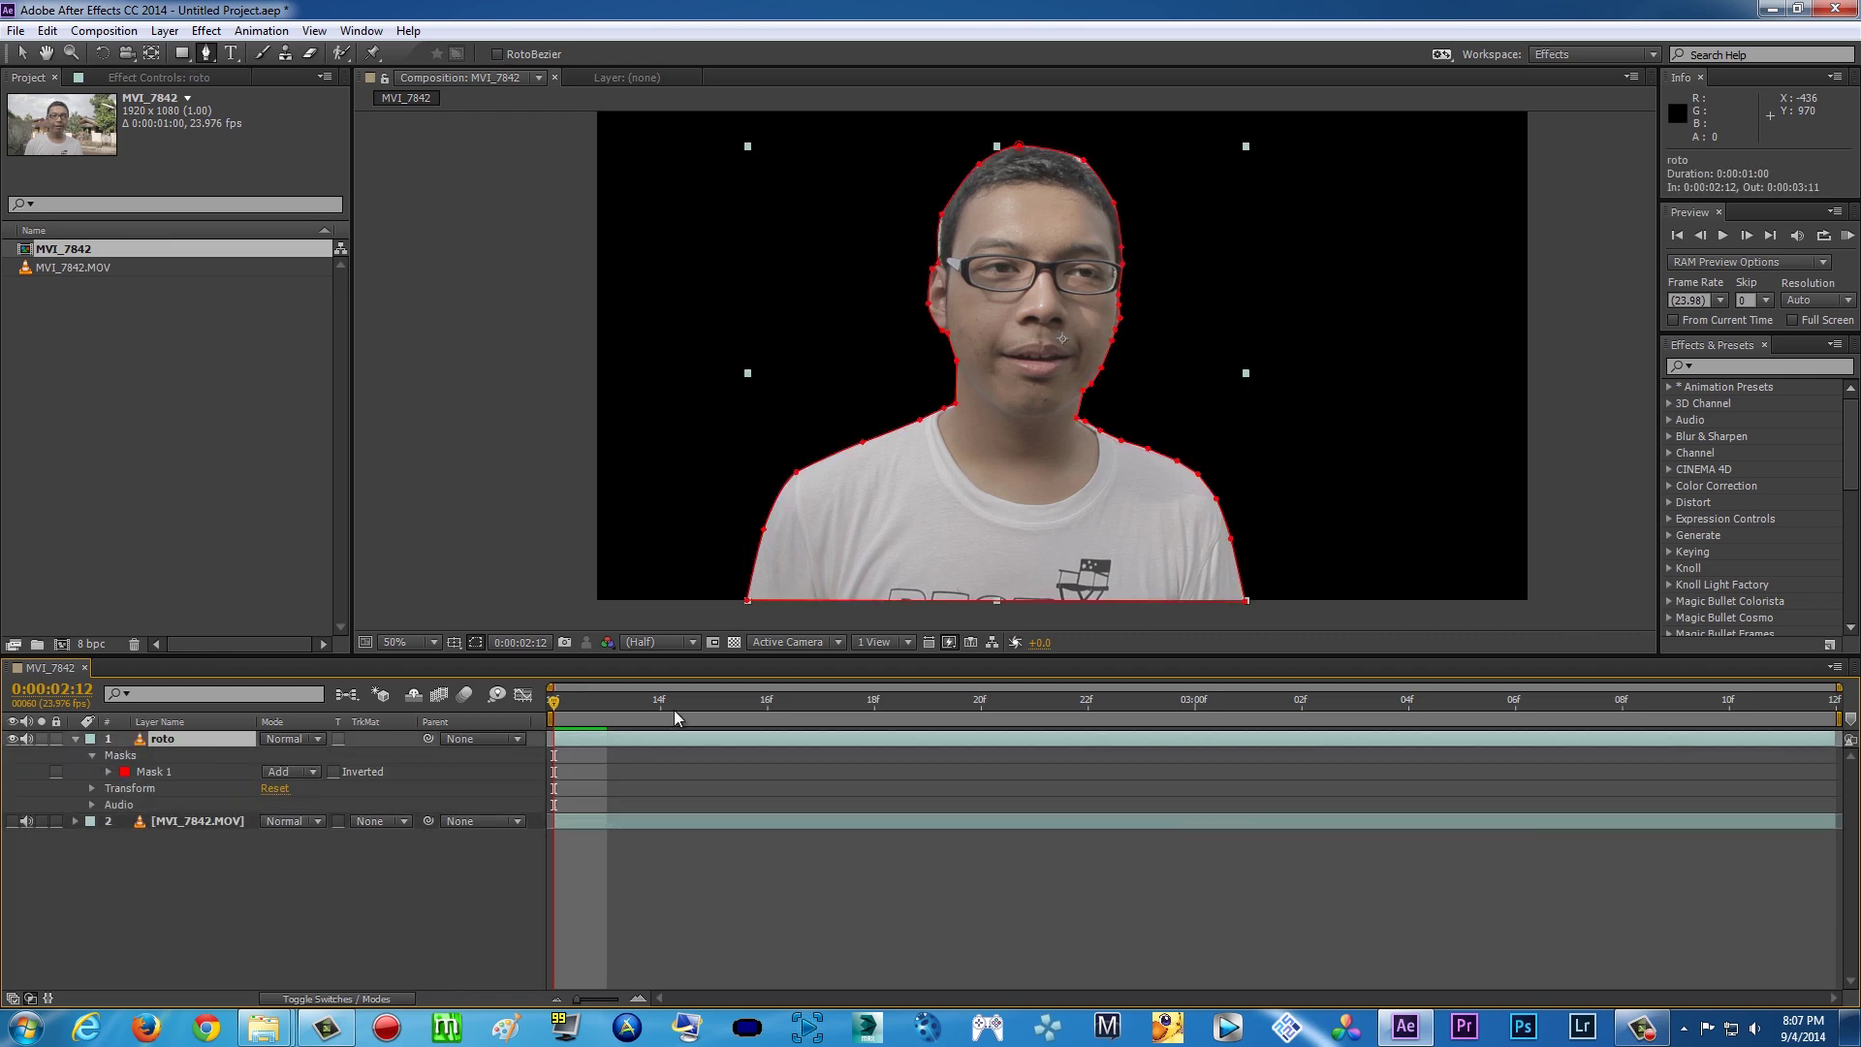
# RAM-preview the cut-out, return to 0:00:02:12 and expand Mask 1's properties
pyautogui.moveTo(564, 701); pyautogui.dragTo(767, 700)
pyautogui.click(1846, 235)
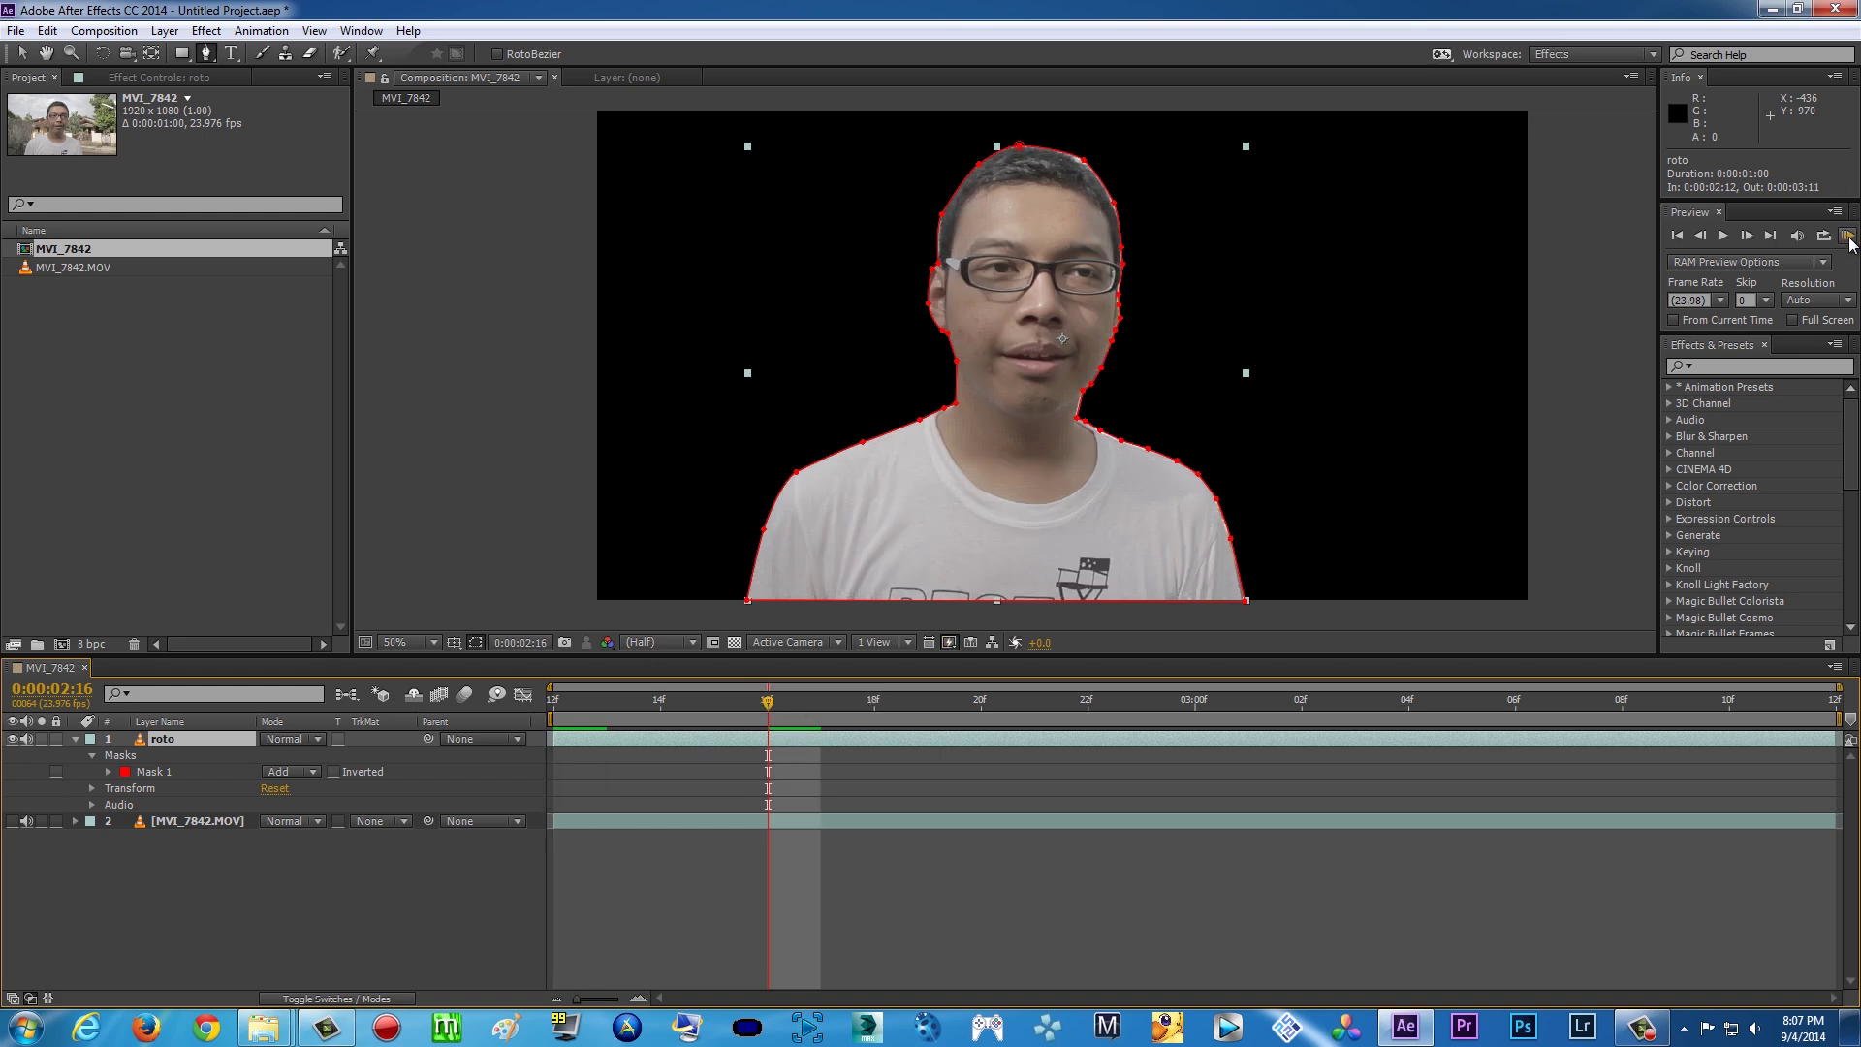
pyautogui.moveTo(701, 690); pyautogui.dragTo(1461, 705)
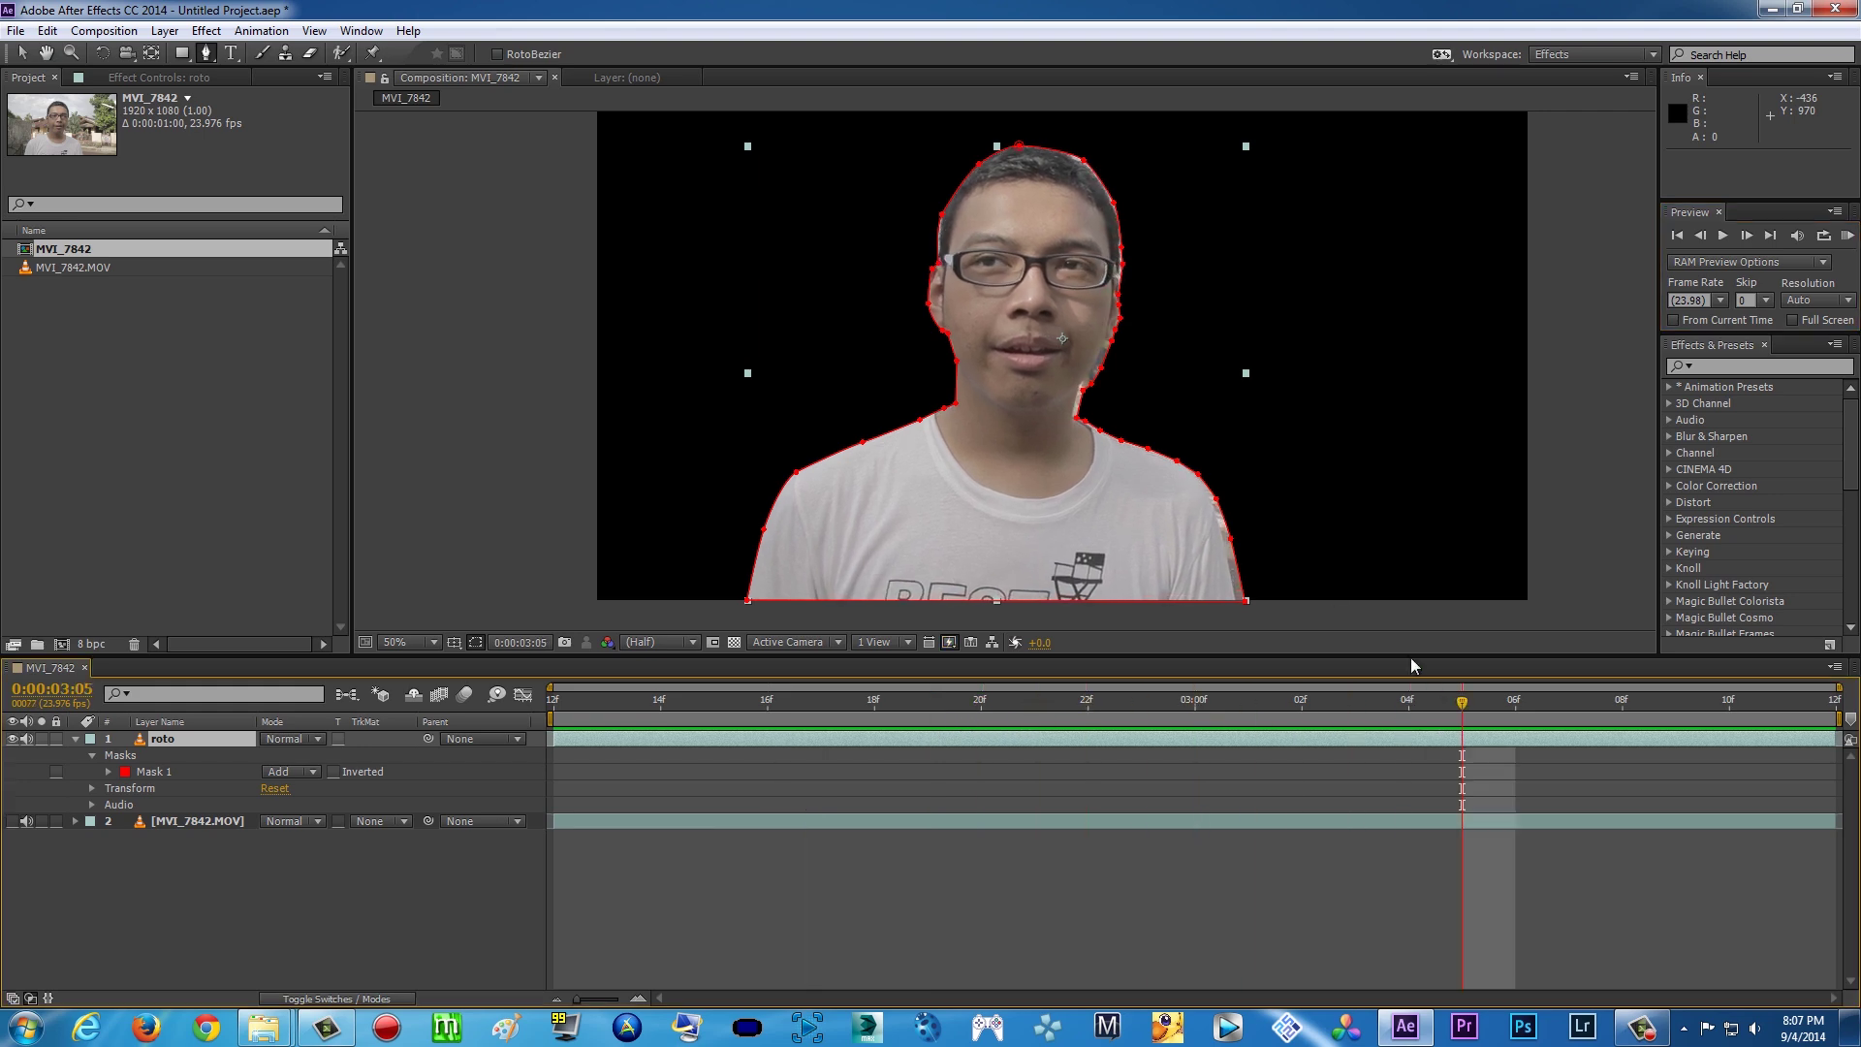
pyautogui.click(579, 701)
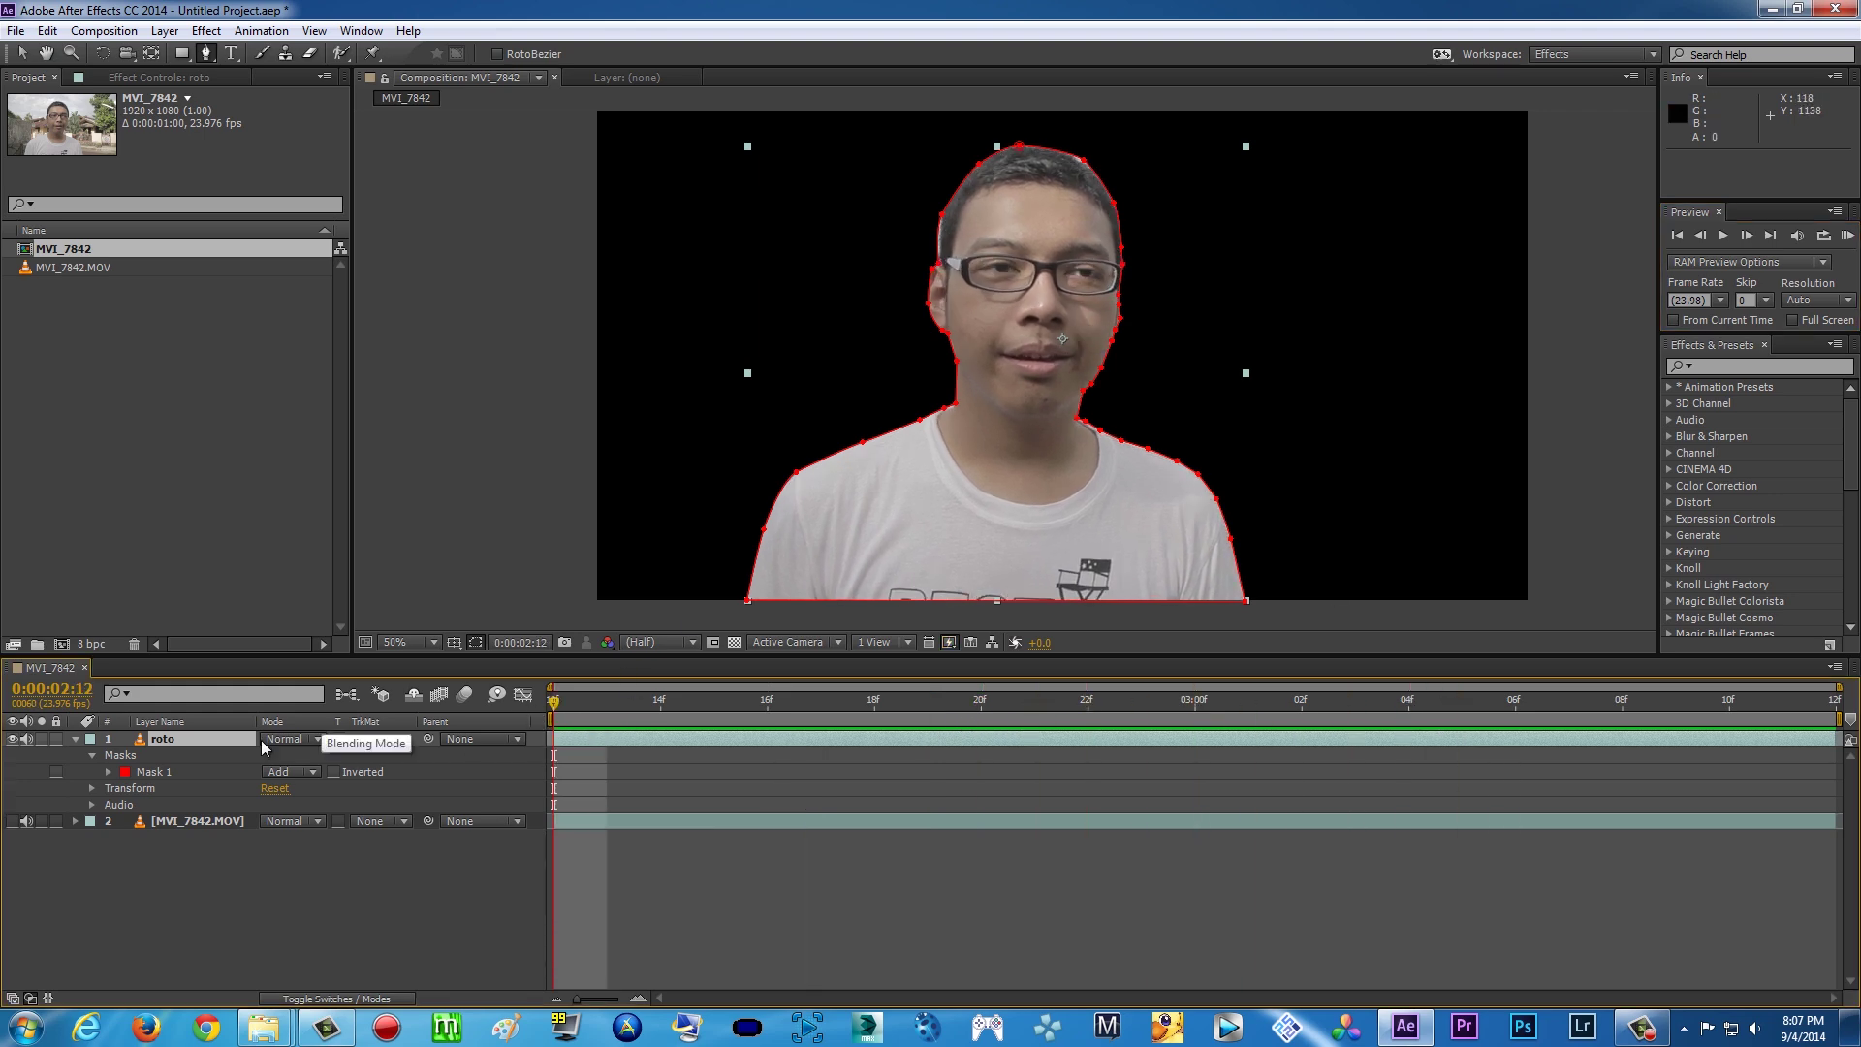
pyautogui.click(108, 772)
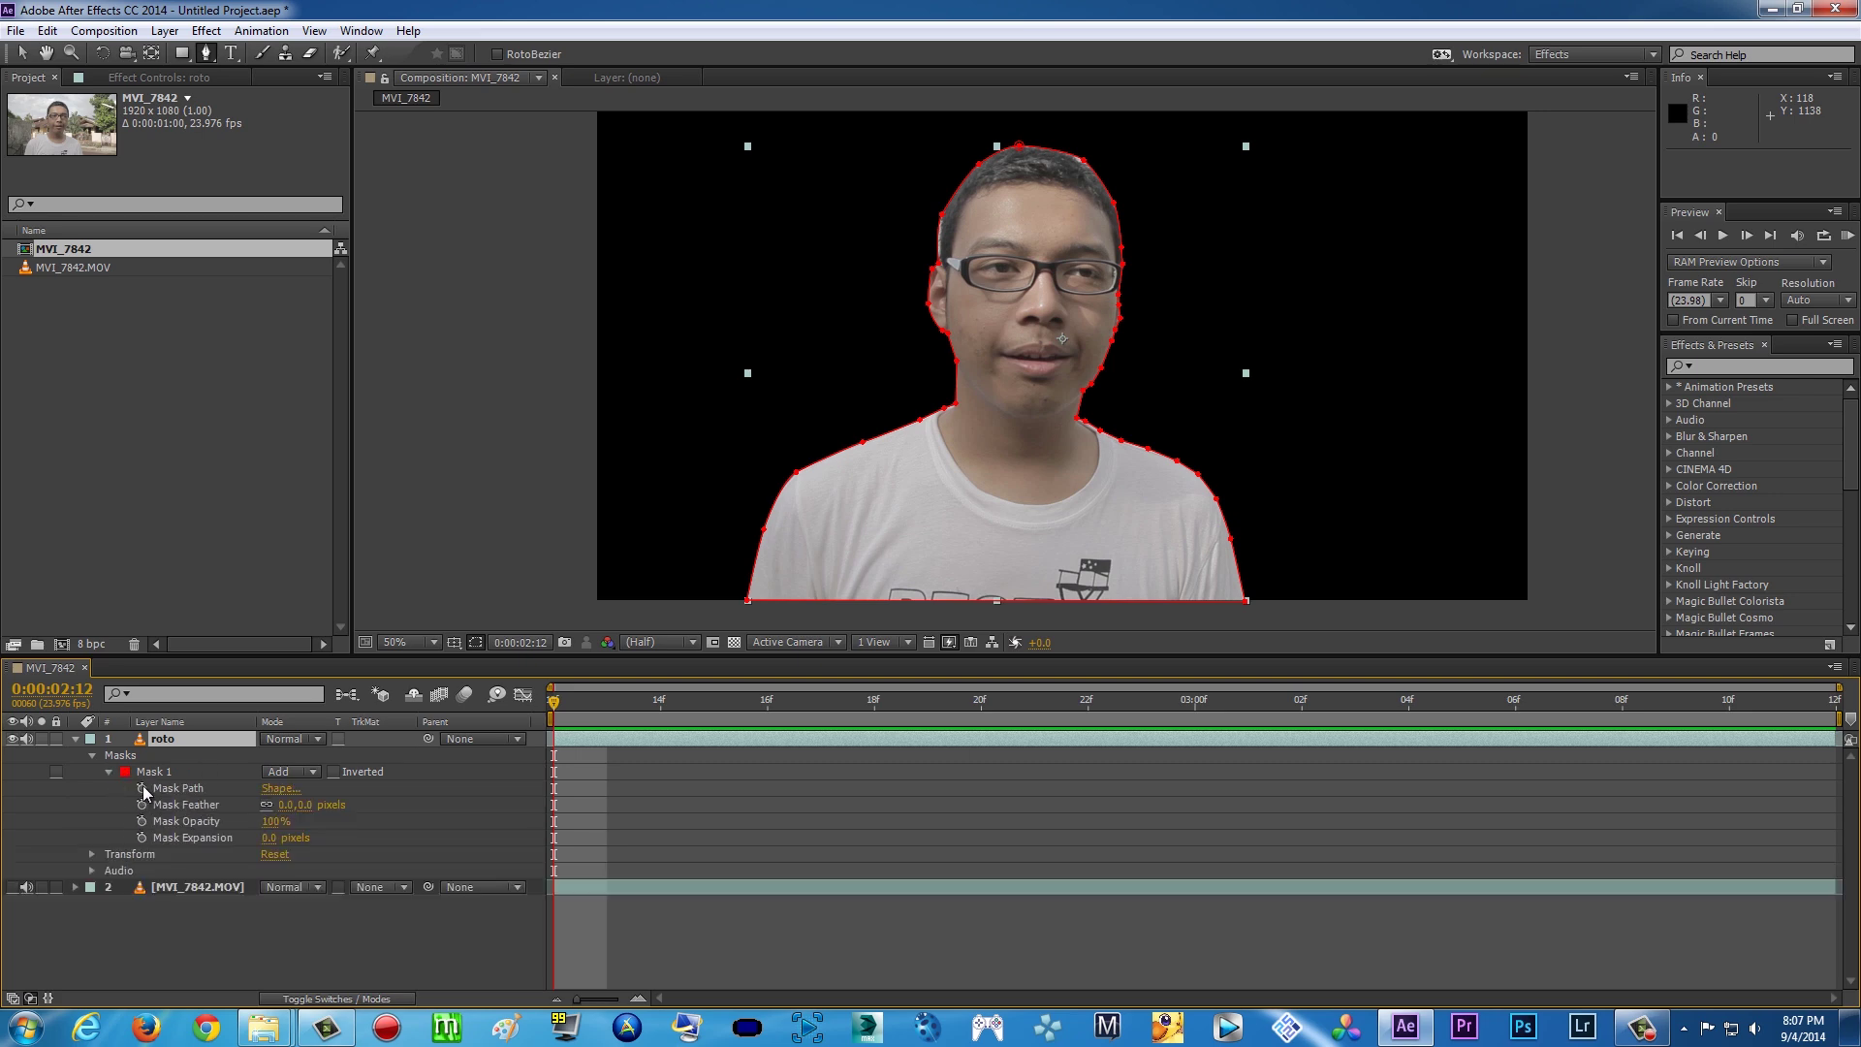
# Set a Mask Path keyframe at 0:00:02:12, step to 0:00:02:13 and pick the Selection tool
pyautogui.click(142, 787)
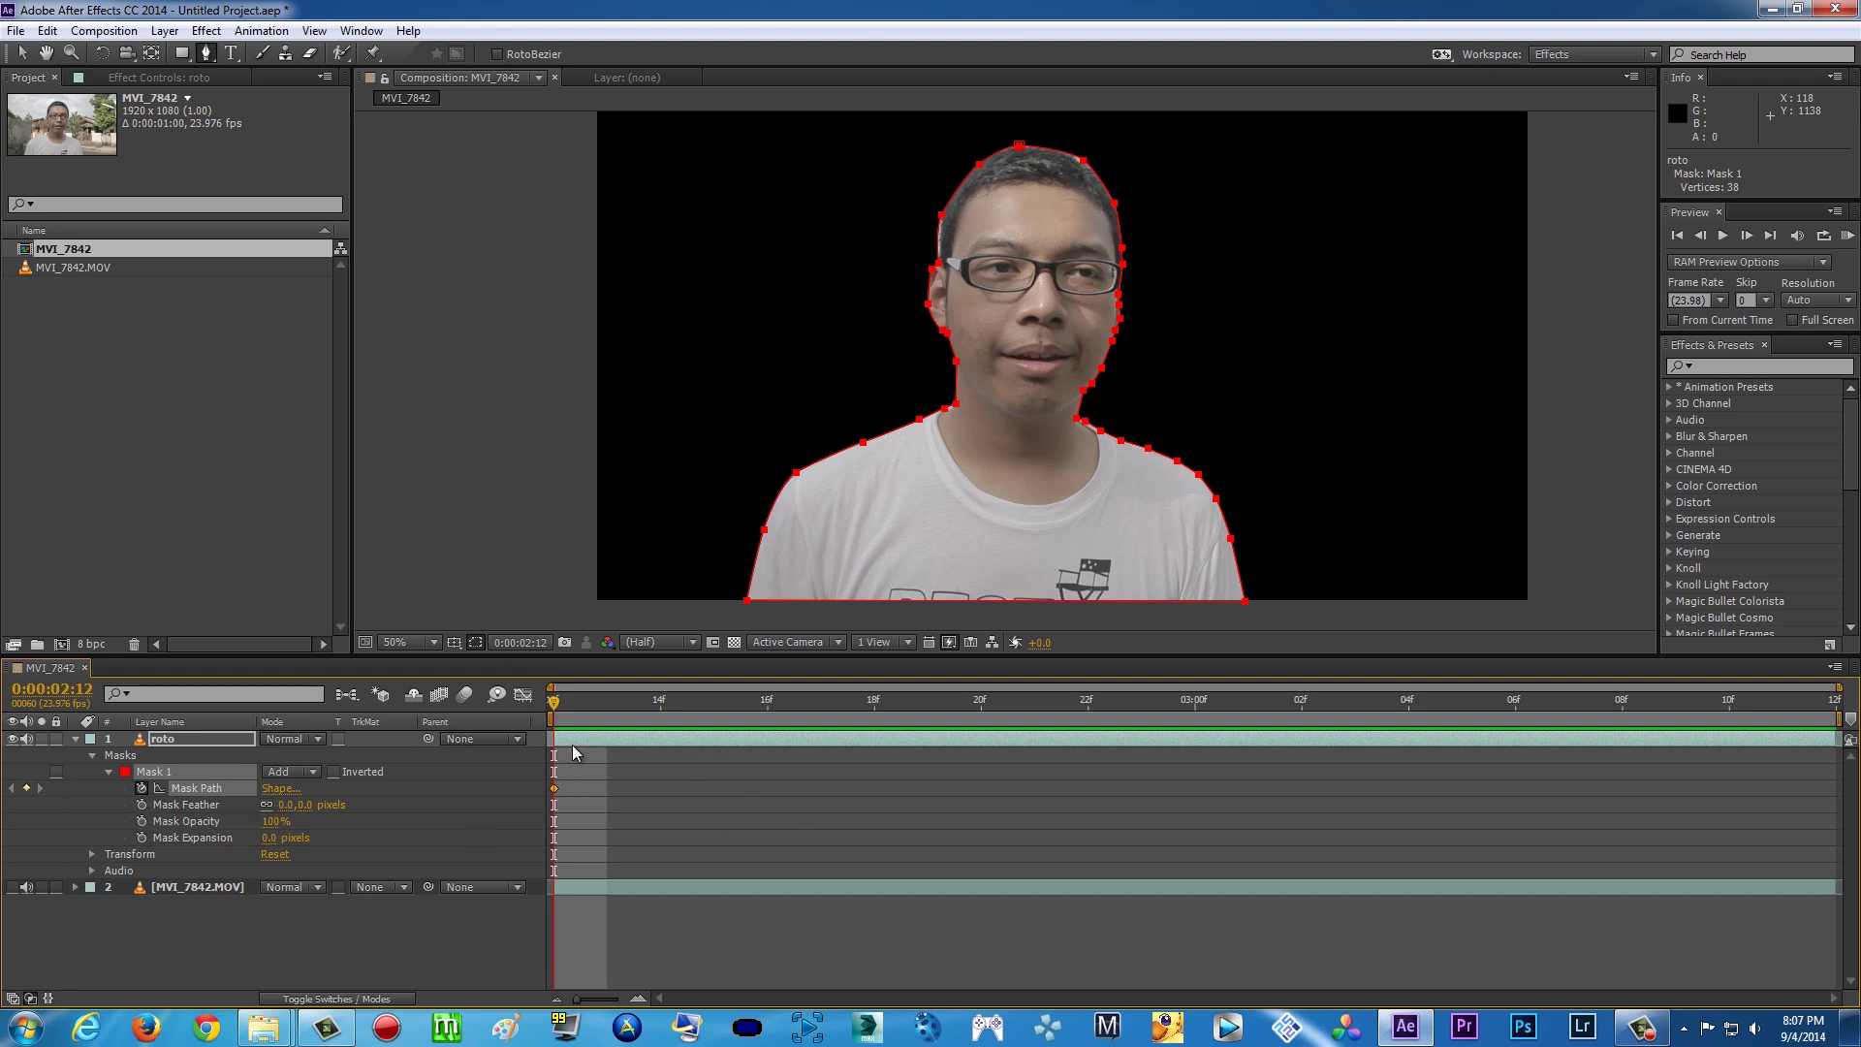
pyautogui.click(616, 700)
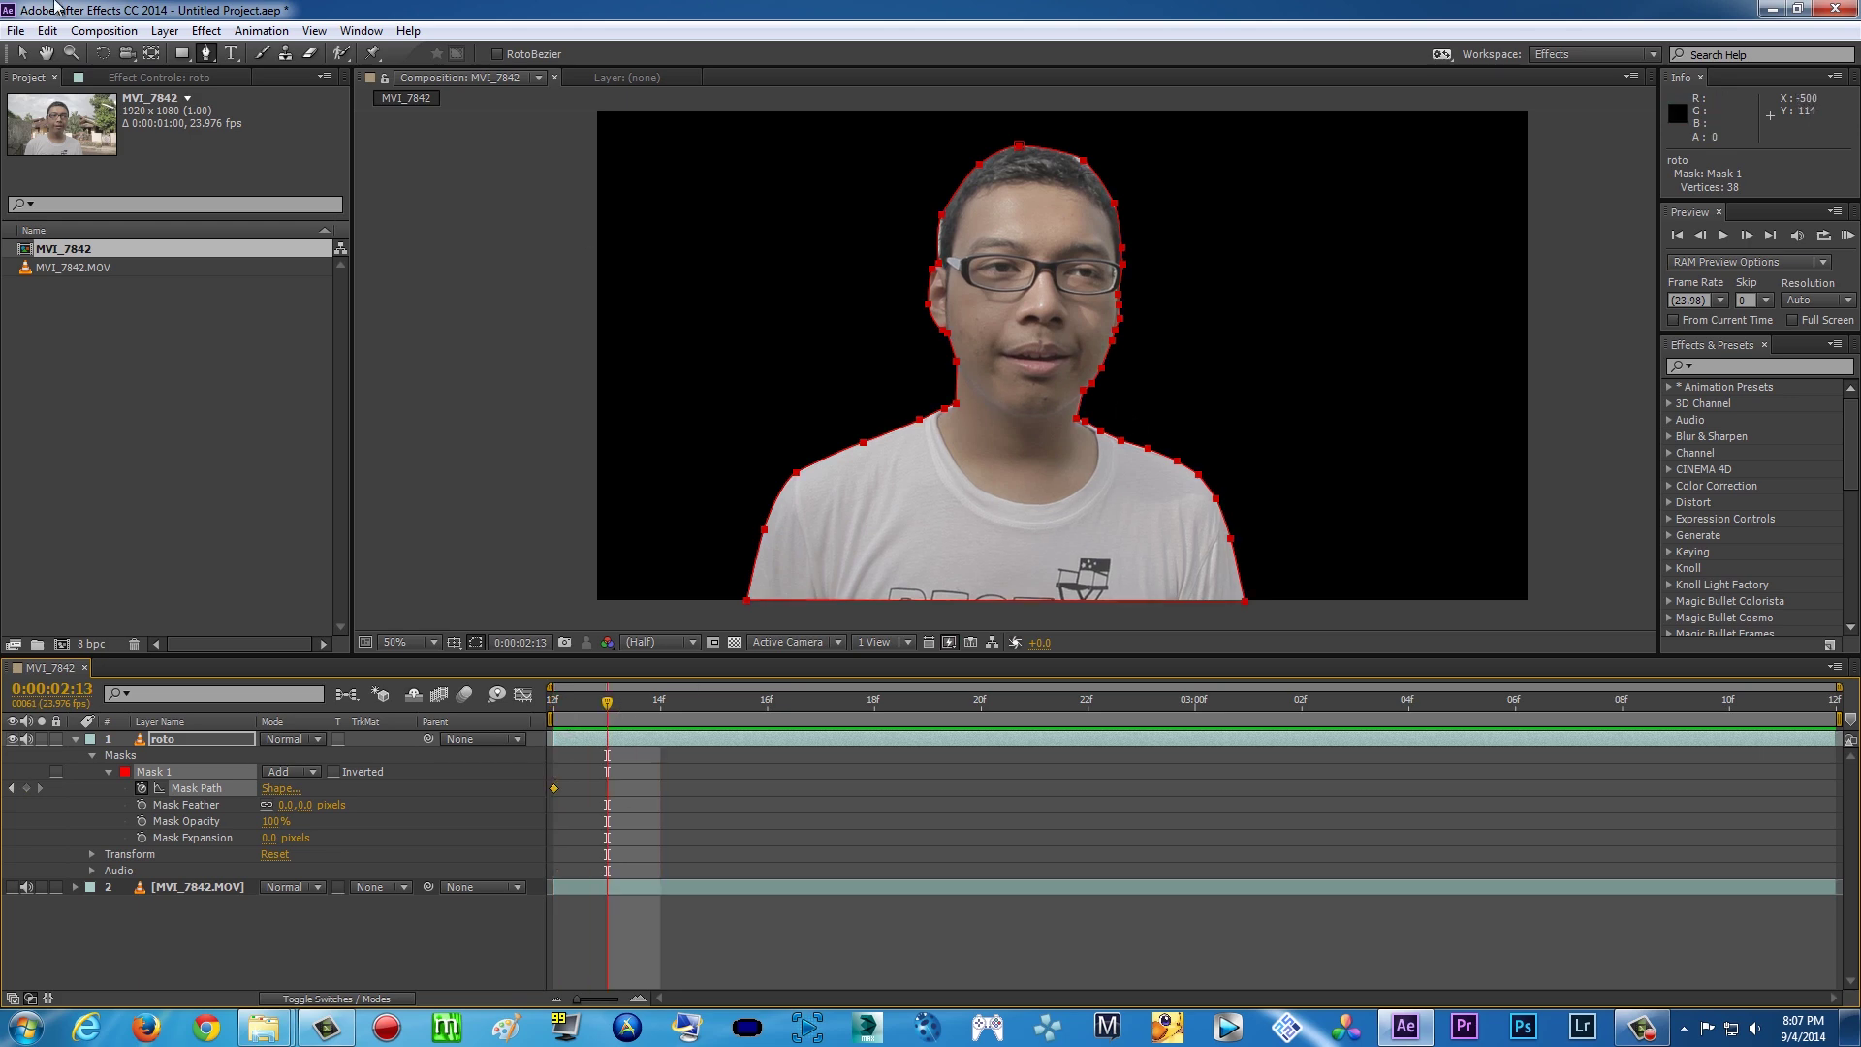
pyautogui.click(21, 54)
# At 0:00:02:13, drag Mask 1's neck point to fit the man and select the shoulder and cheek points
pyautogui.doubleClick(1062, 338)
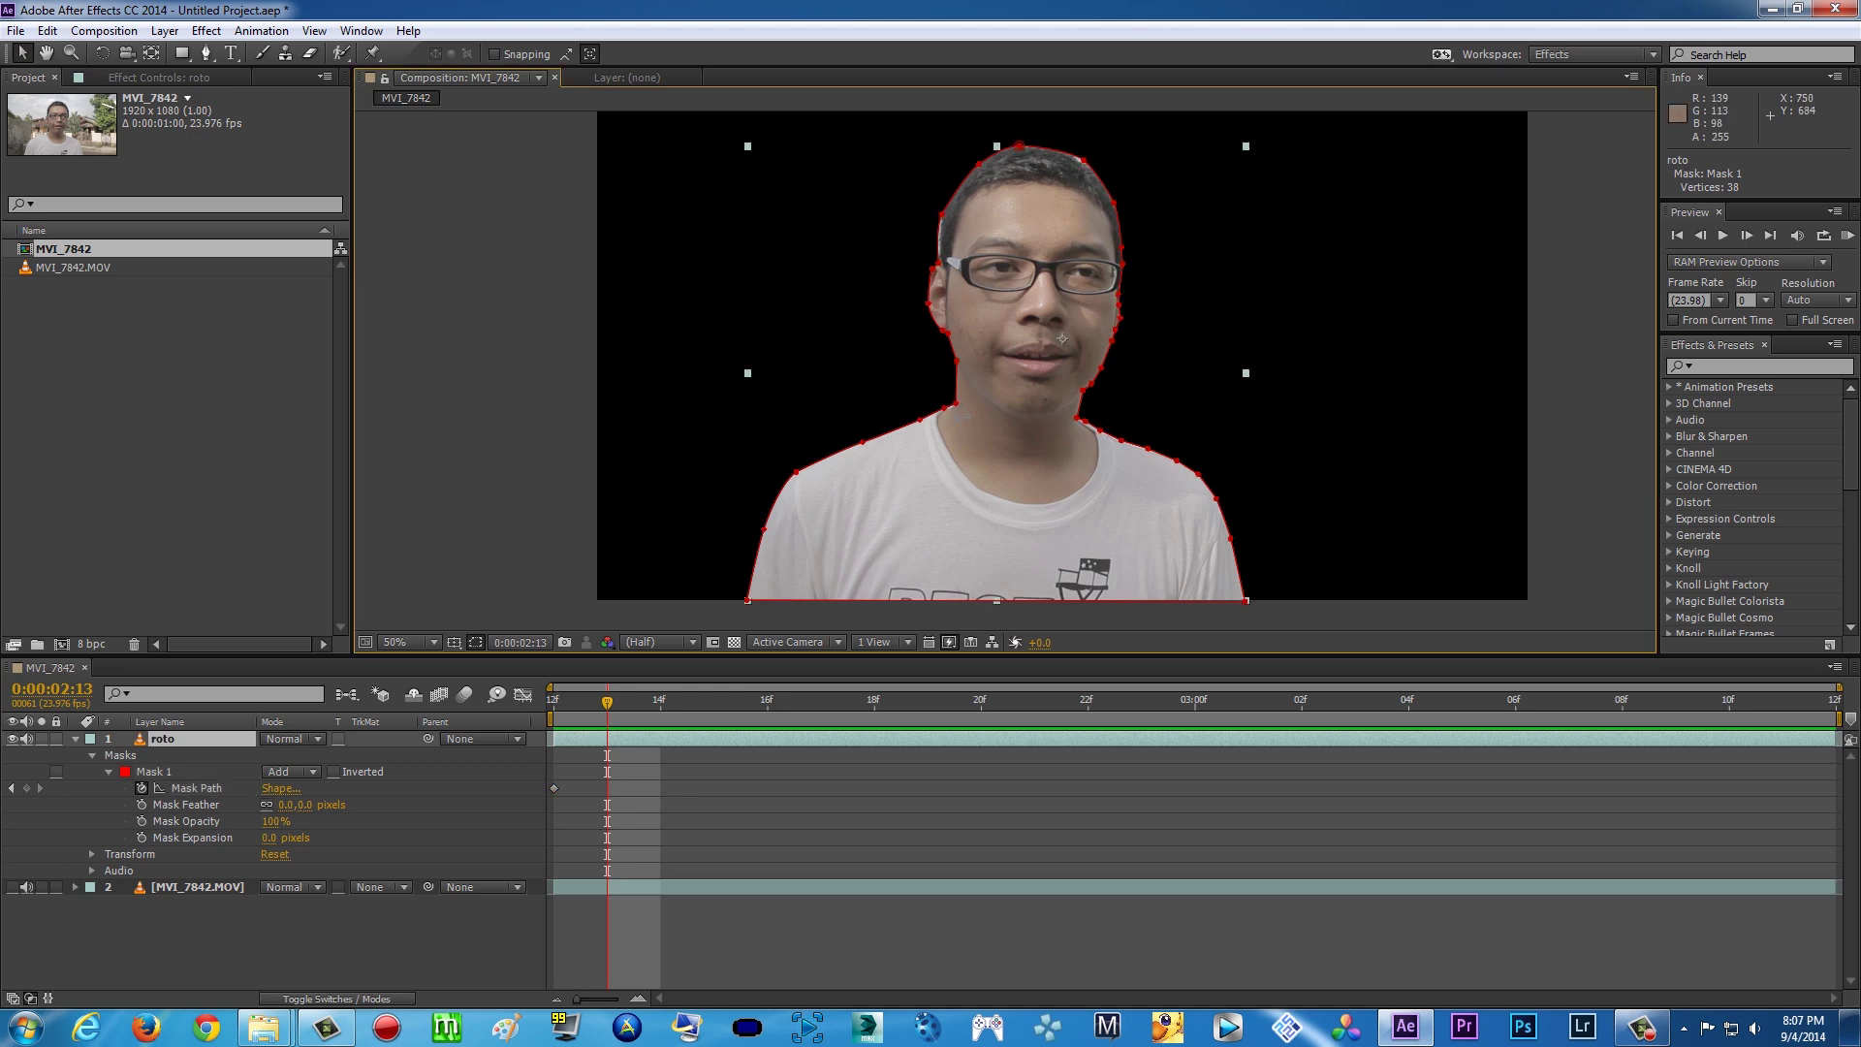
pyautogui.press('Return')
pyautogui.moveTo(955, 402); pyautogui.dragTo(797, 475)
pyautogui.click(766, 530)
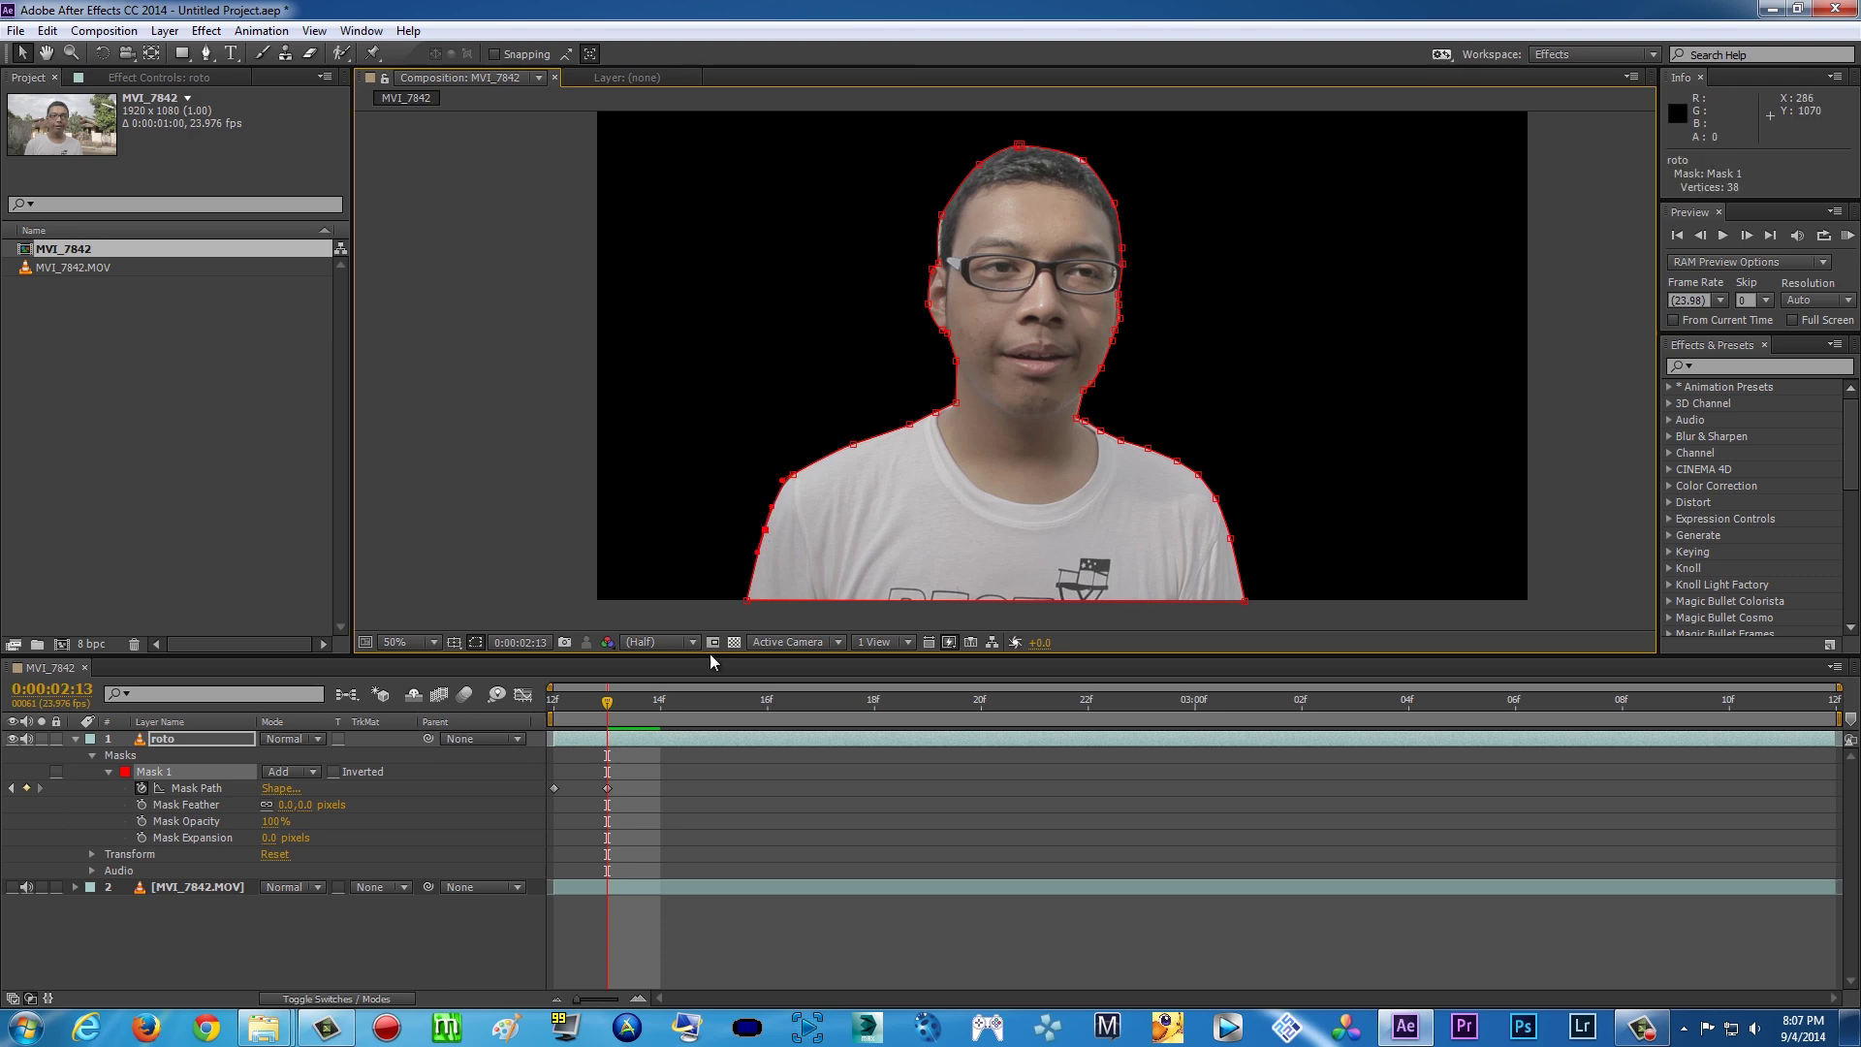
pyautogui.click(940, 333)
pyautogui.scroll(4, 946, 339)
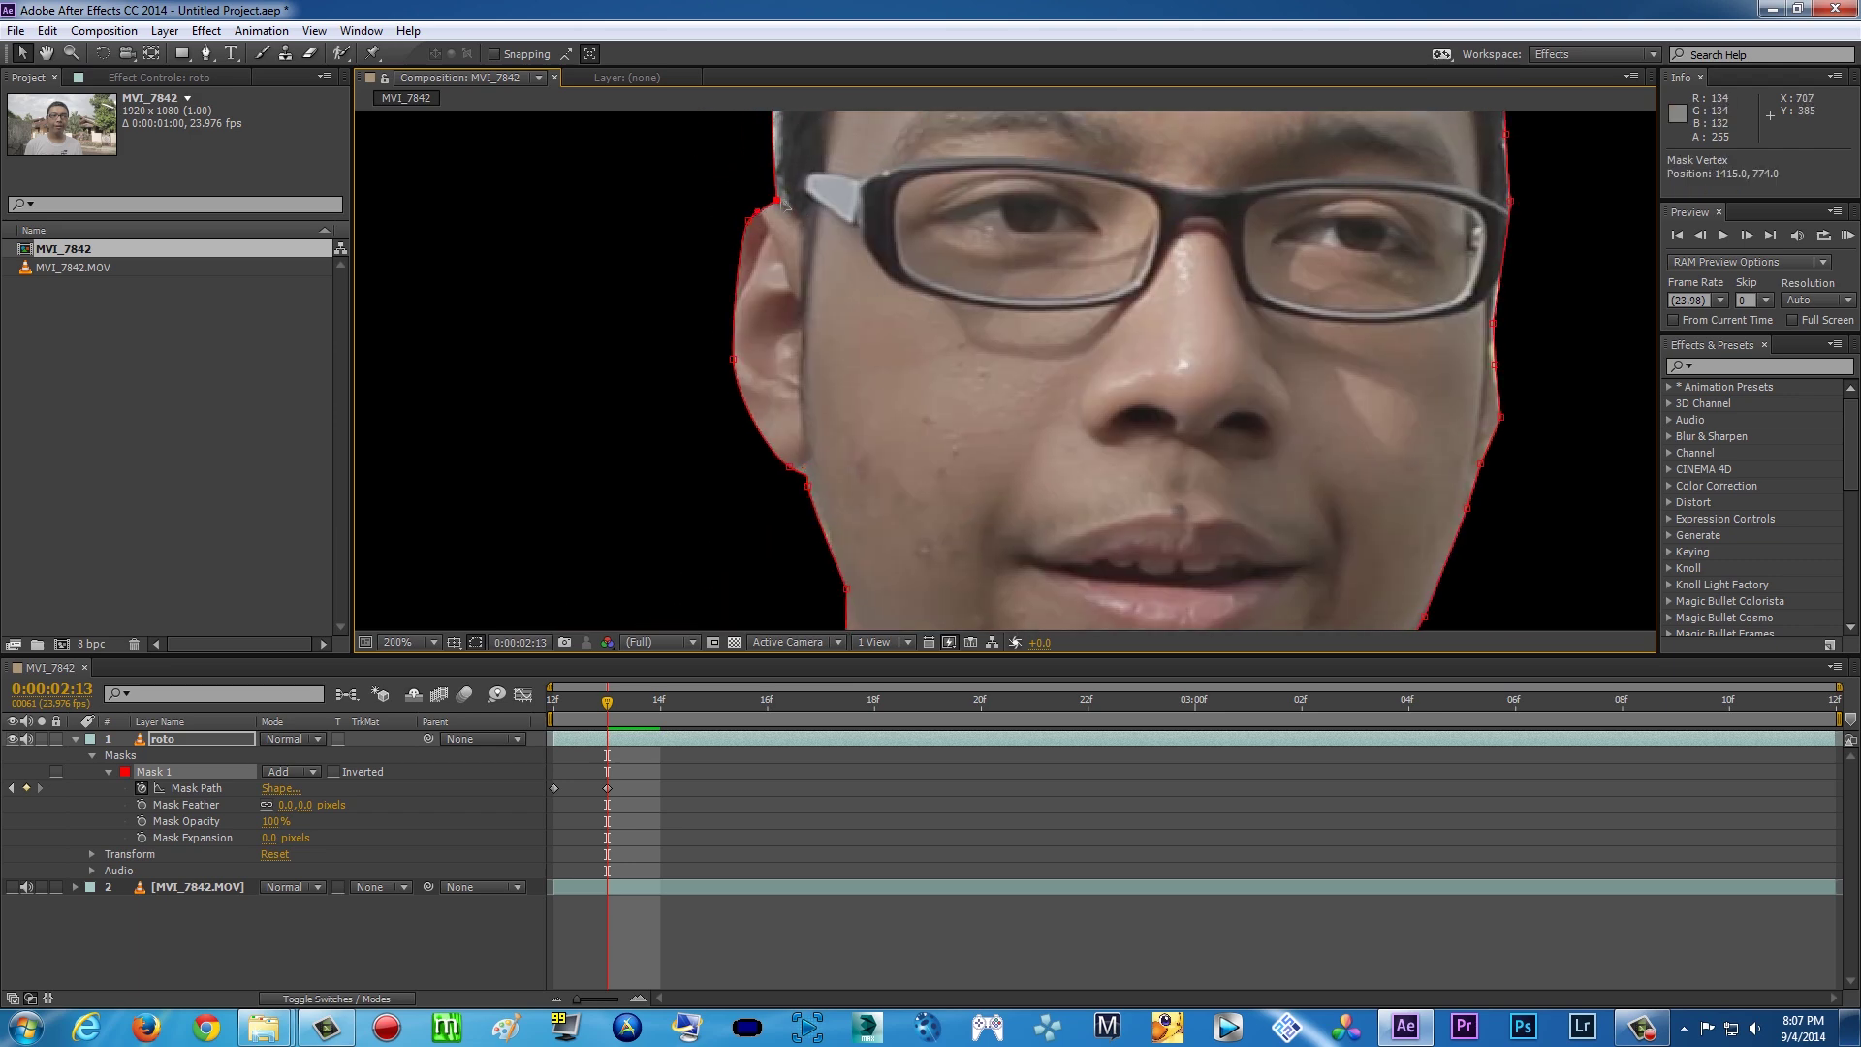
pyautogui.scroll(5, 817, 276)
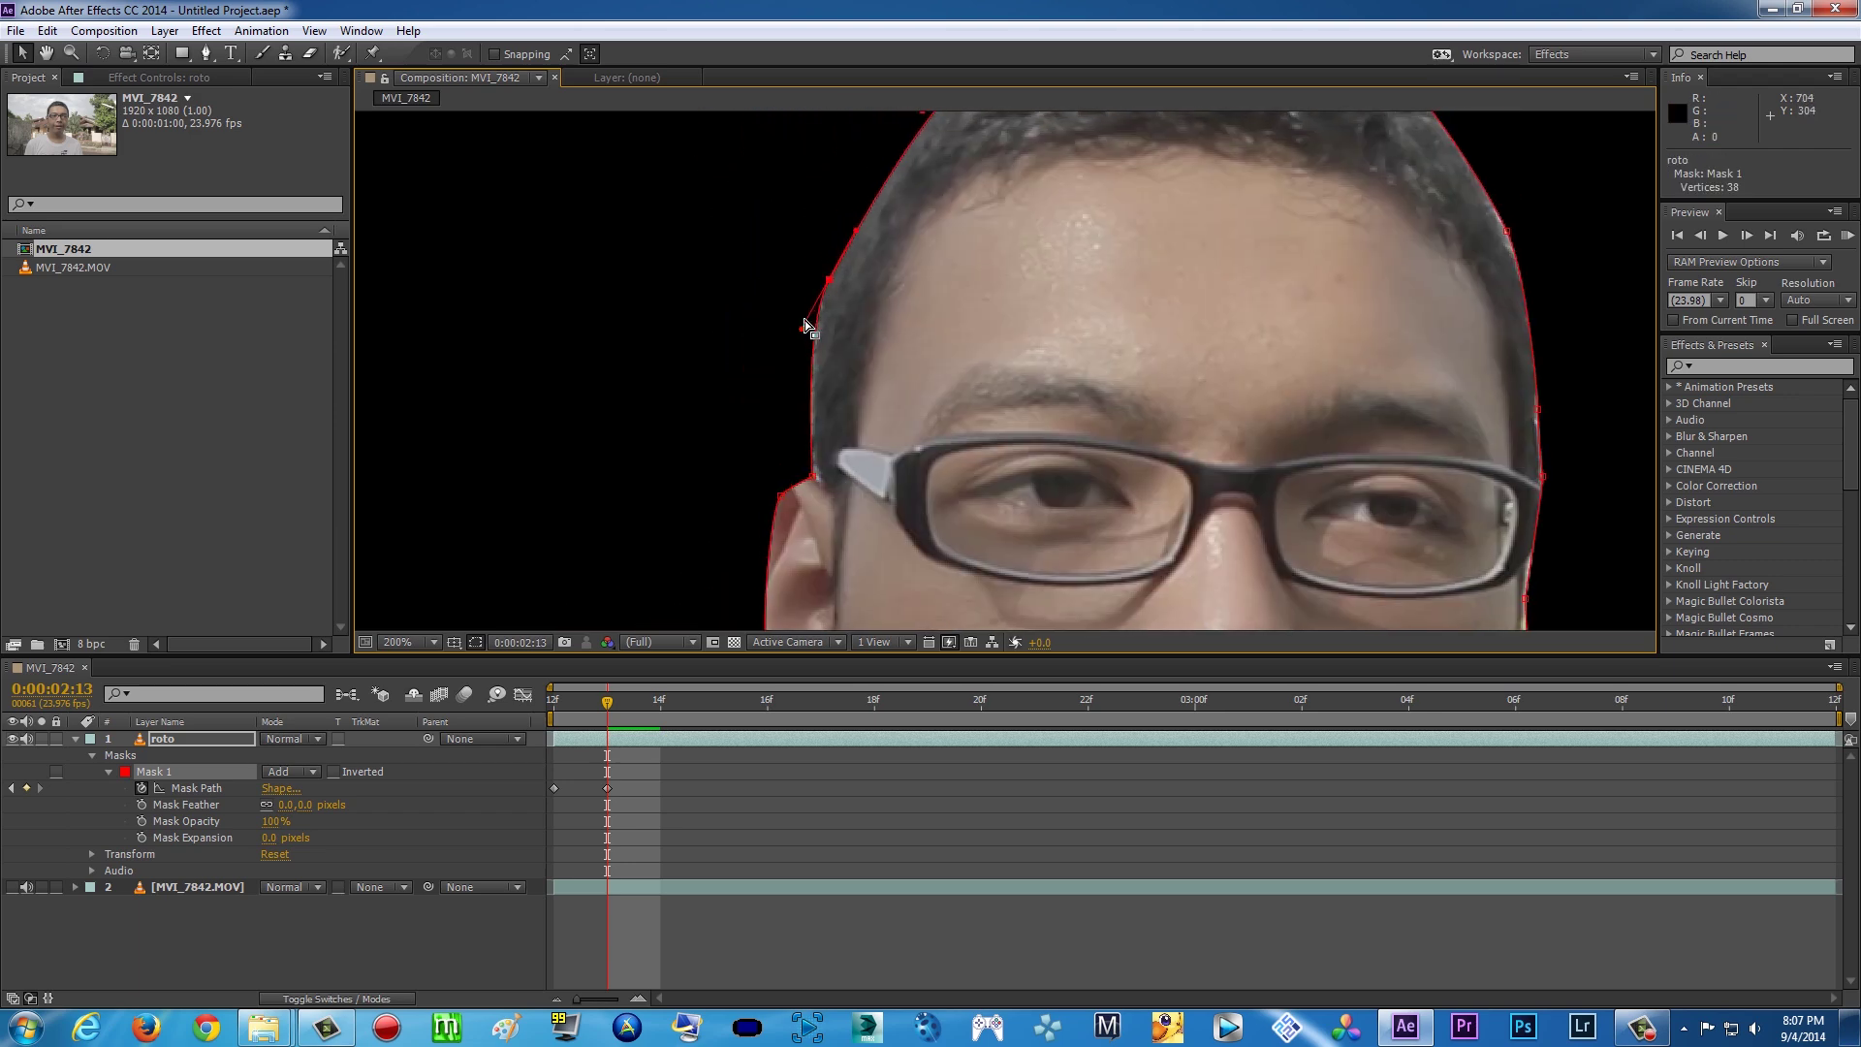
pyautogui.scroll(-1, 1151, 411)
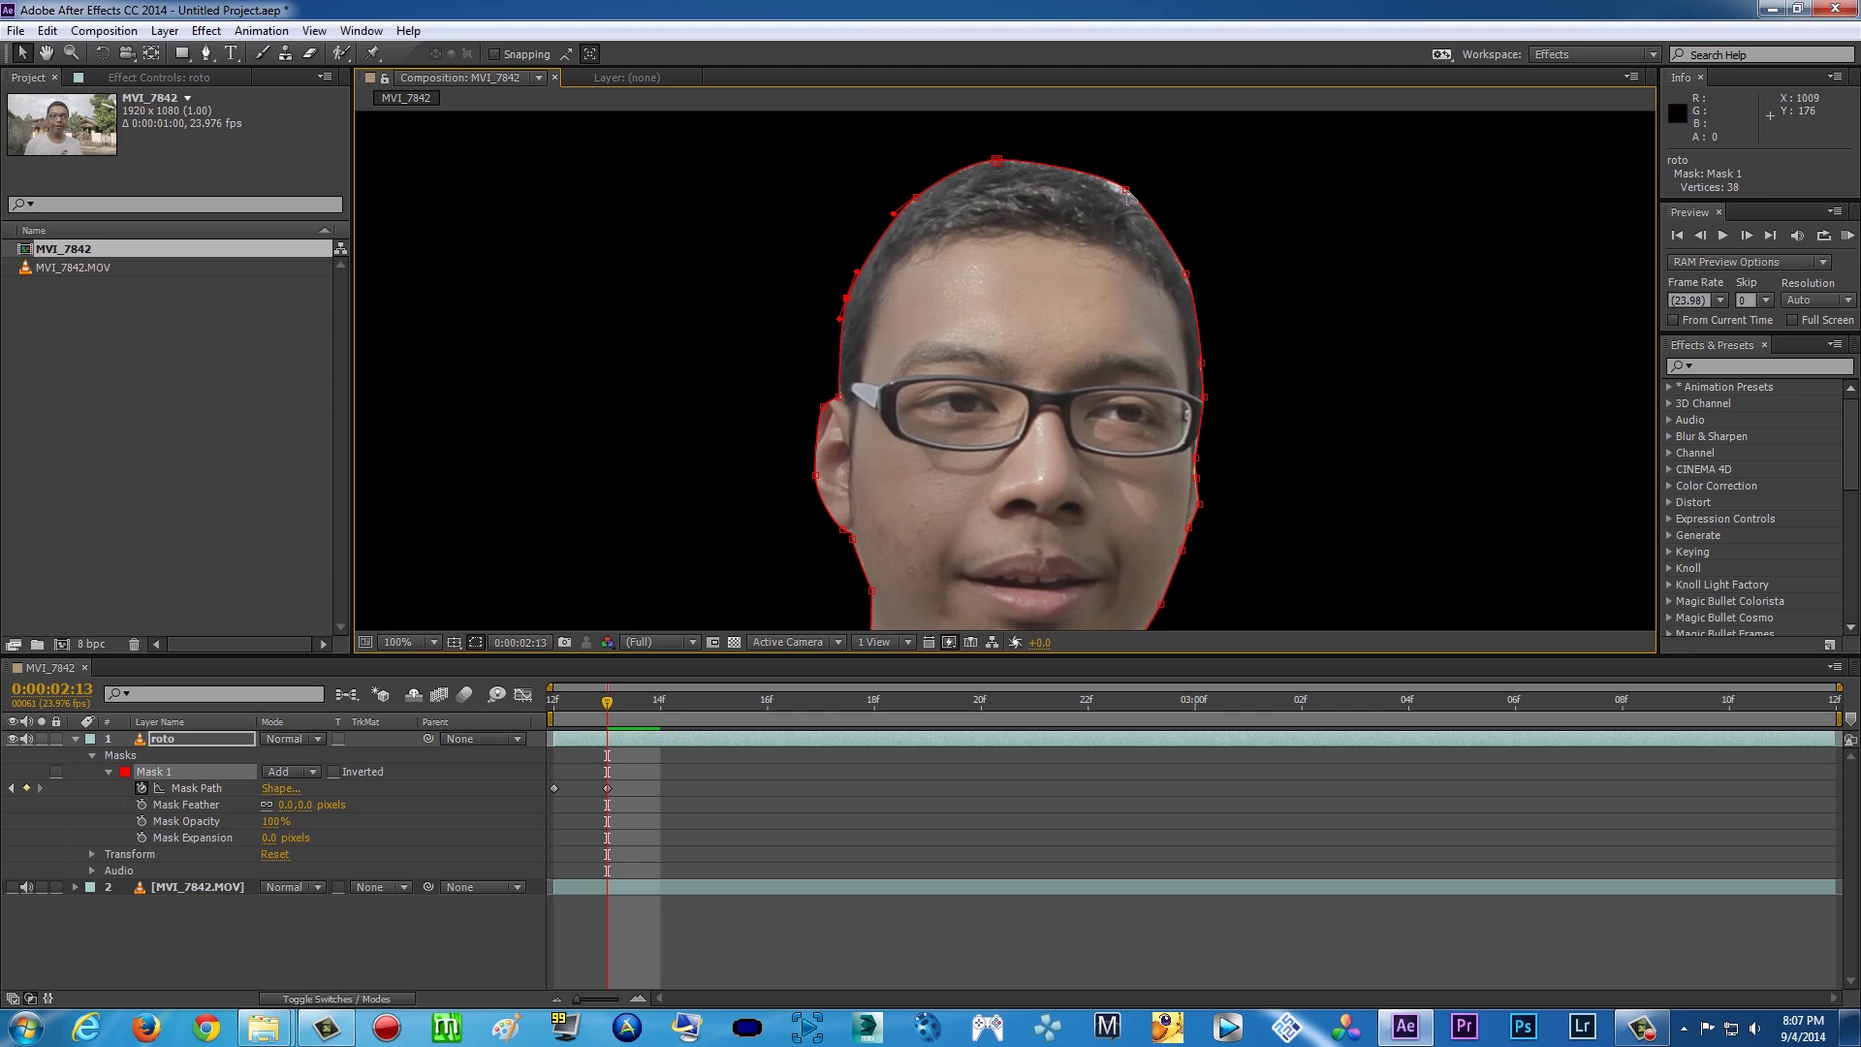
pyautogui.scroll(-1, 1072, 345)
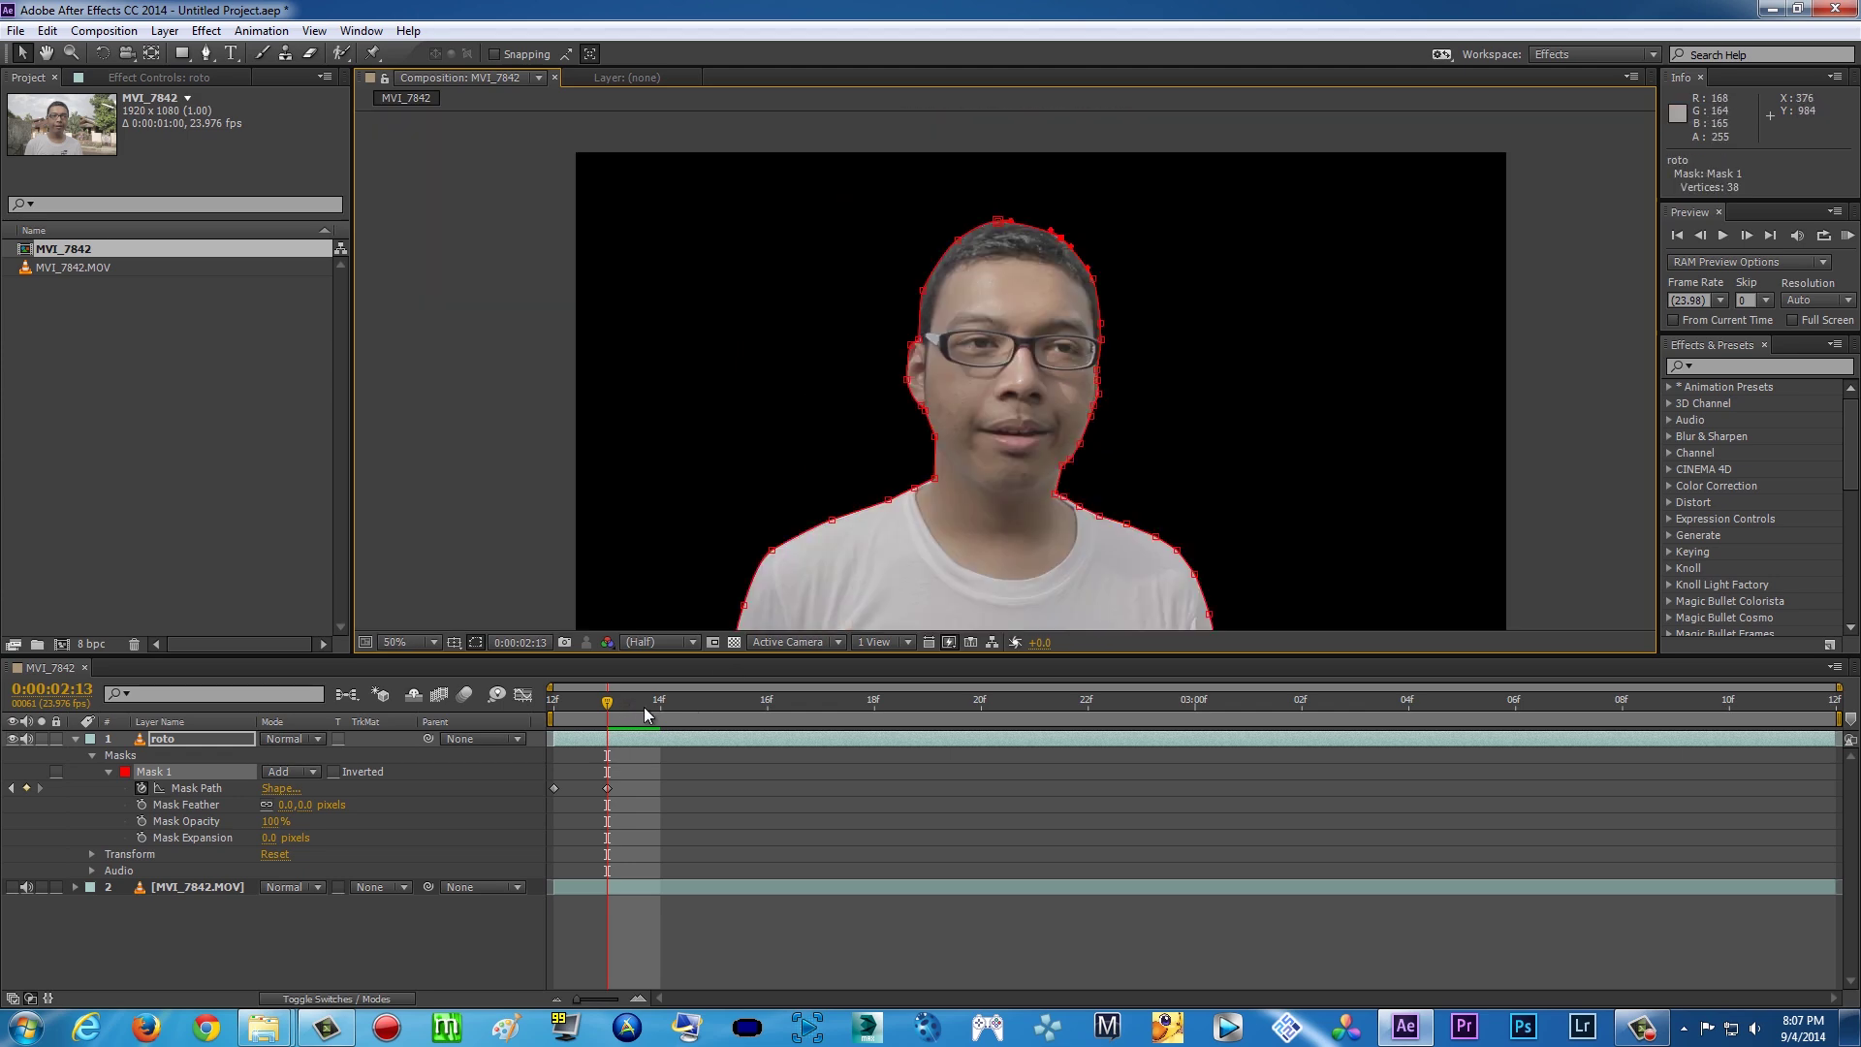
# At 0:00:02:21 and 0:00:03:06, refit Mask 1's head-top points to the hair and its neck point
pyautogui.moveTo(647, 714); pyautogui.dragTo(1015, 734)
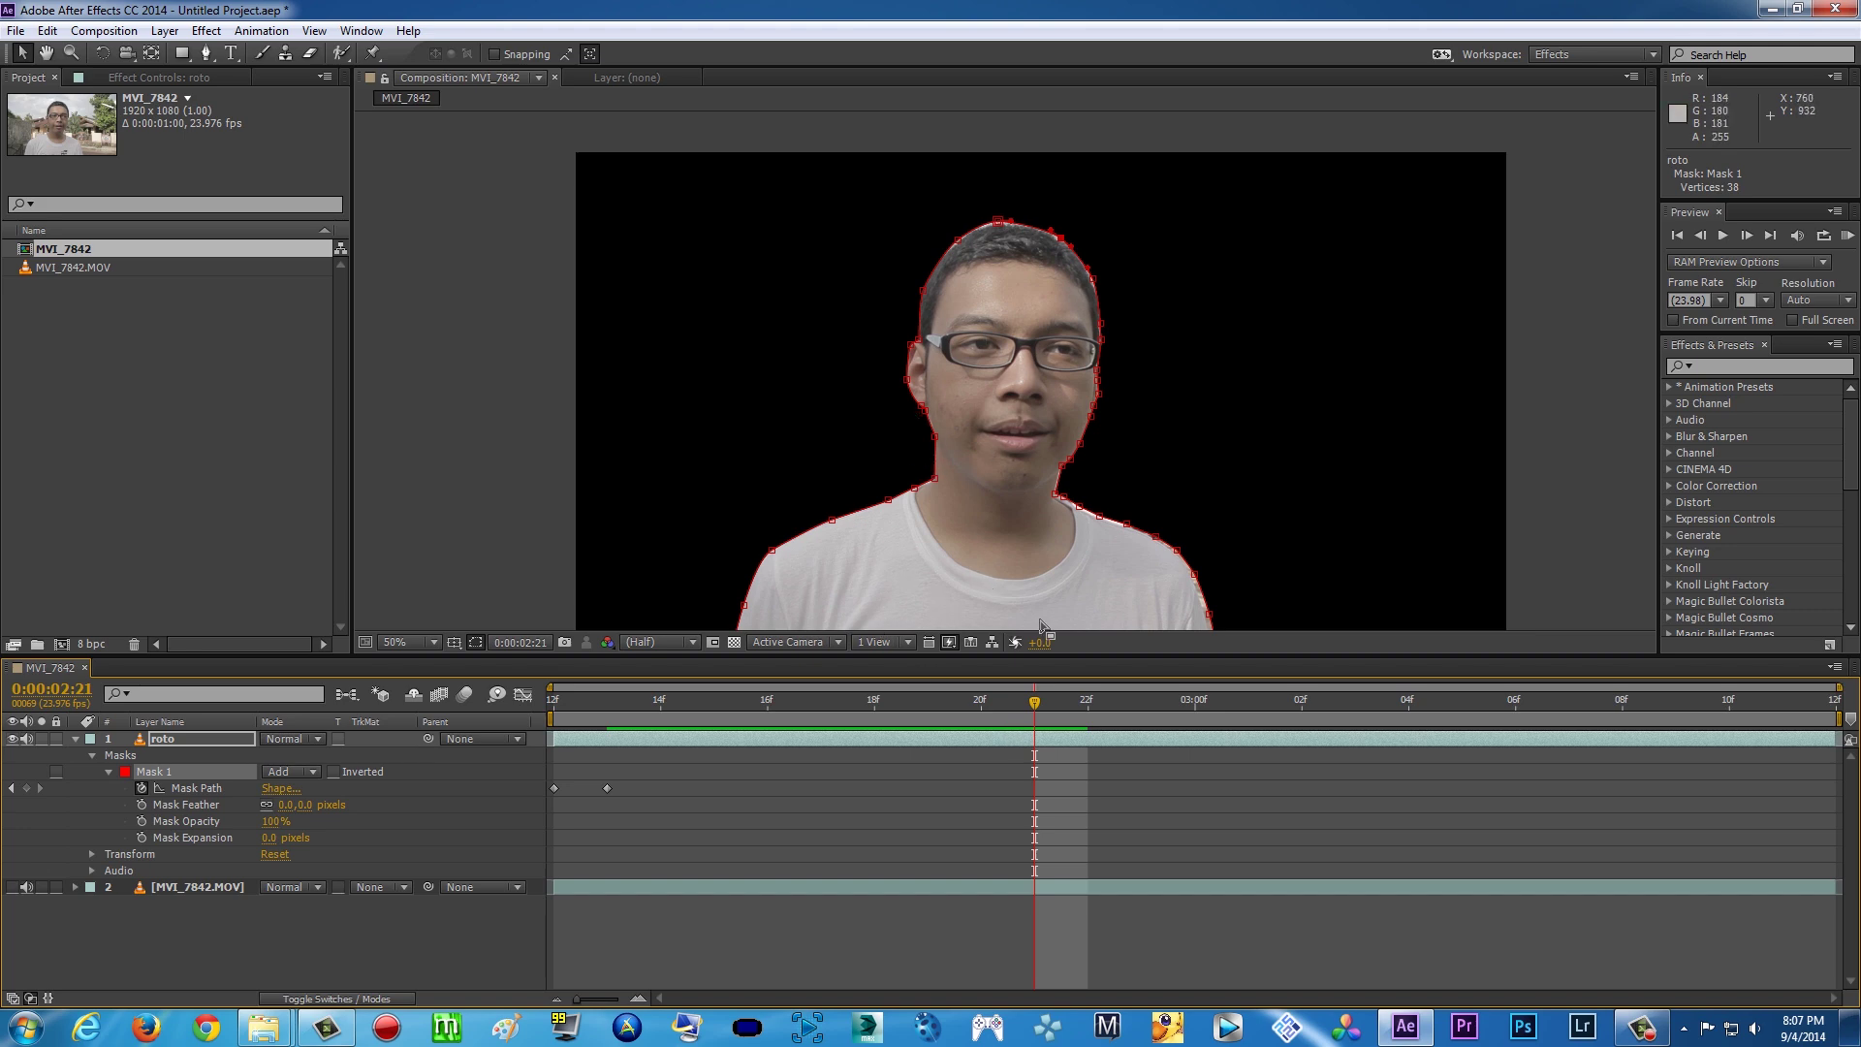
pyautogui.moveTo(915, 513); pyautogui.dragTo(946, 418)
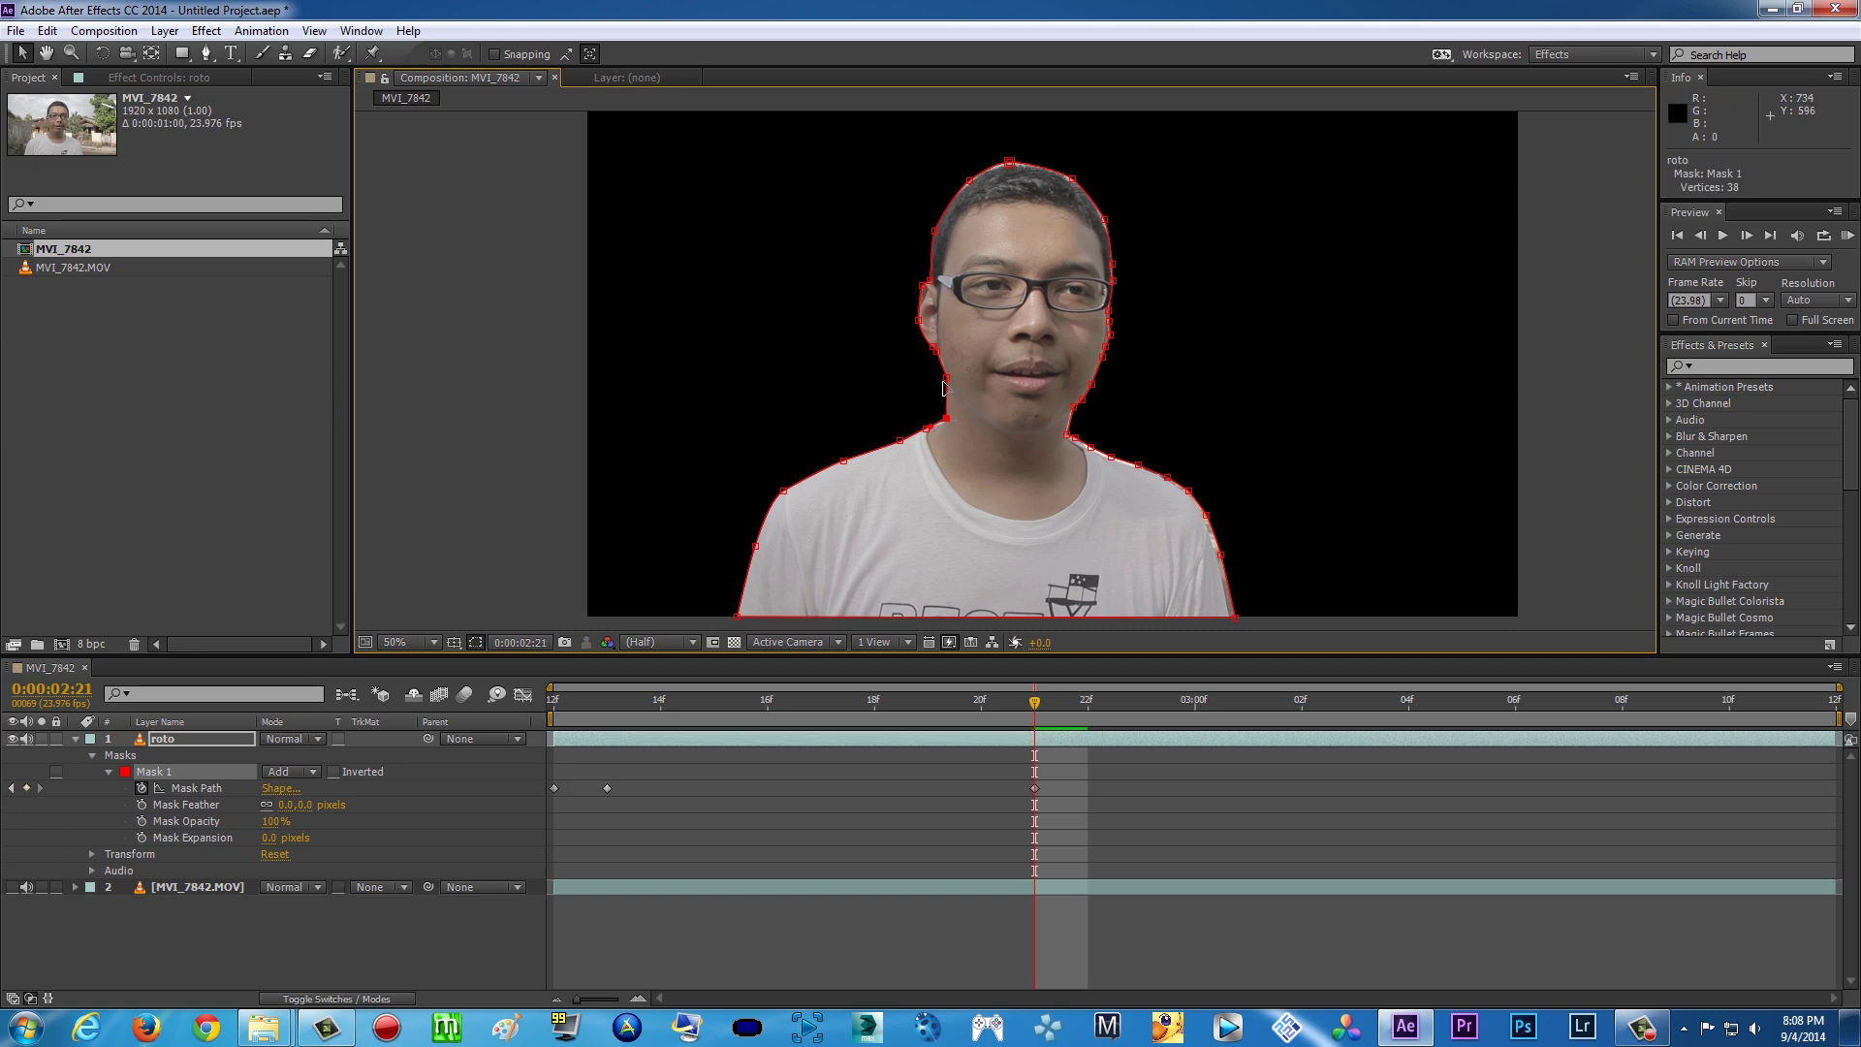
pyautogui.click(935, 350)
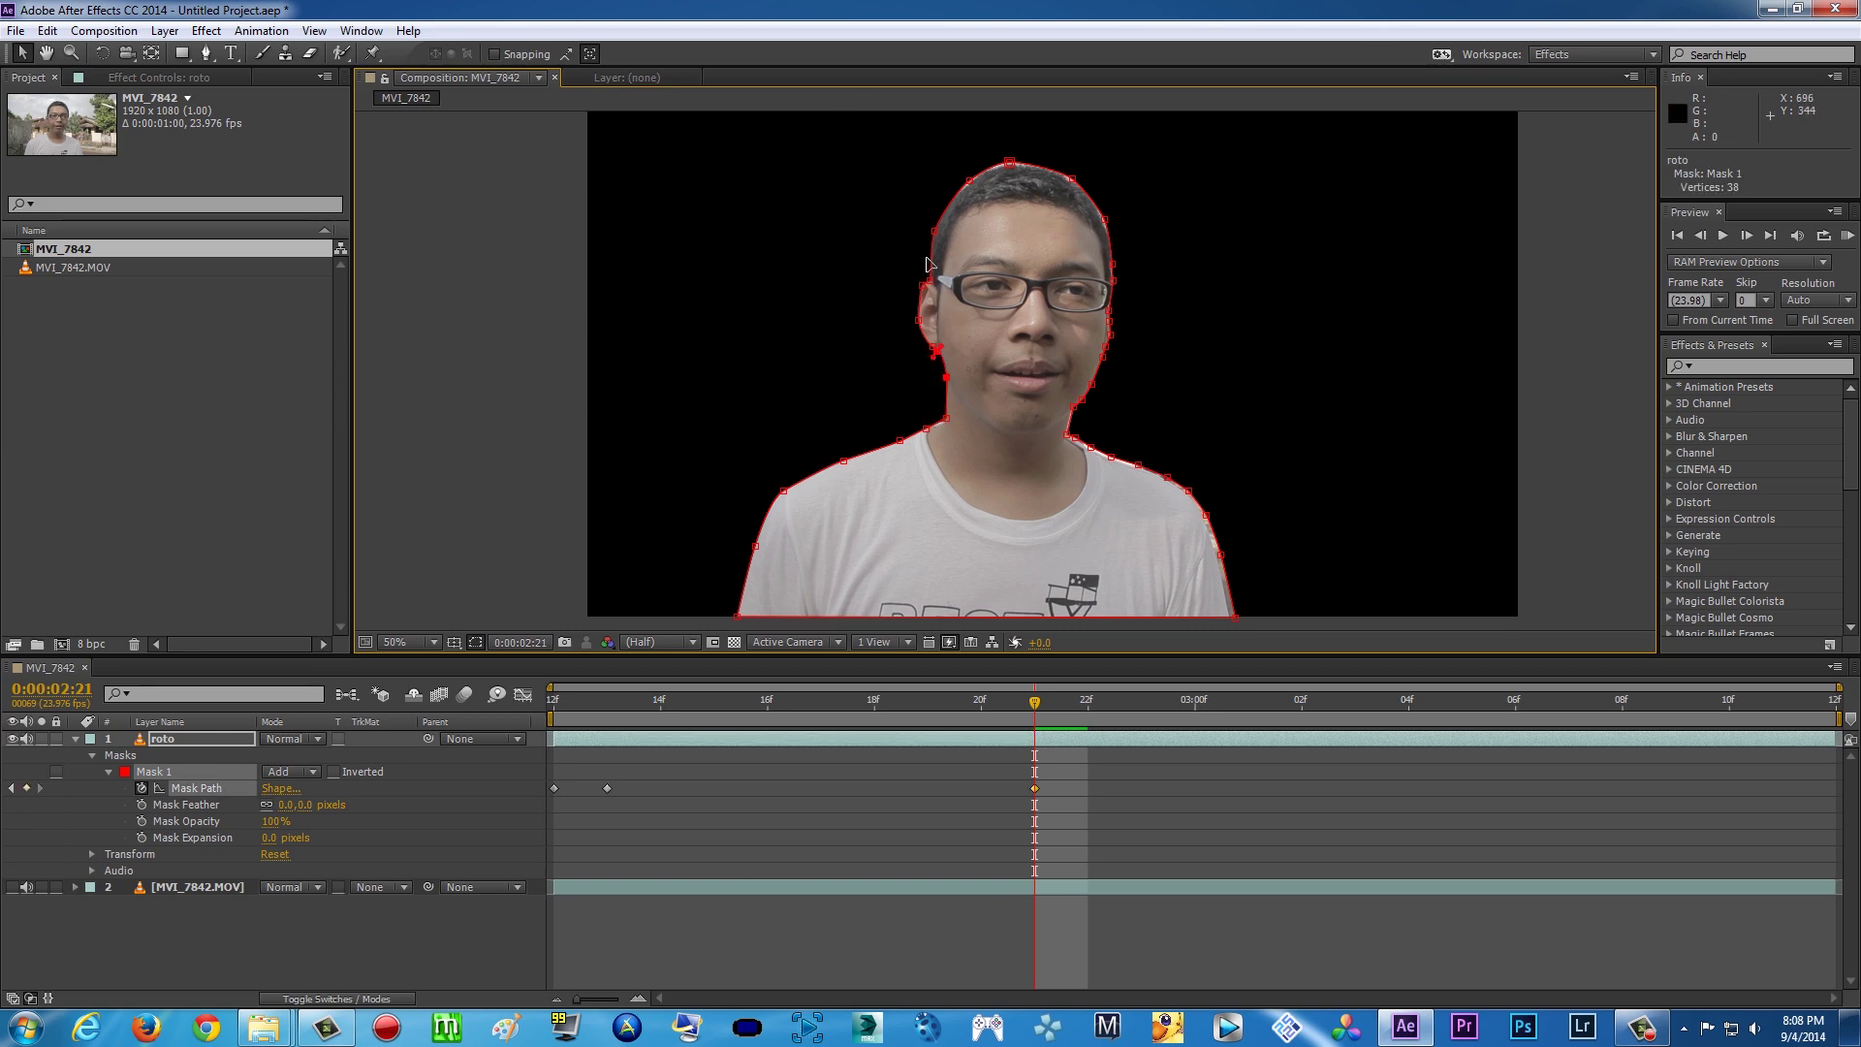
pyautogui.click(960, 180)
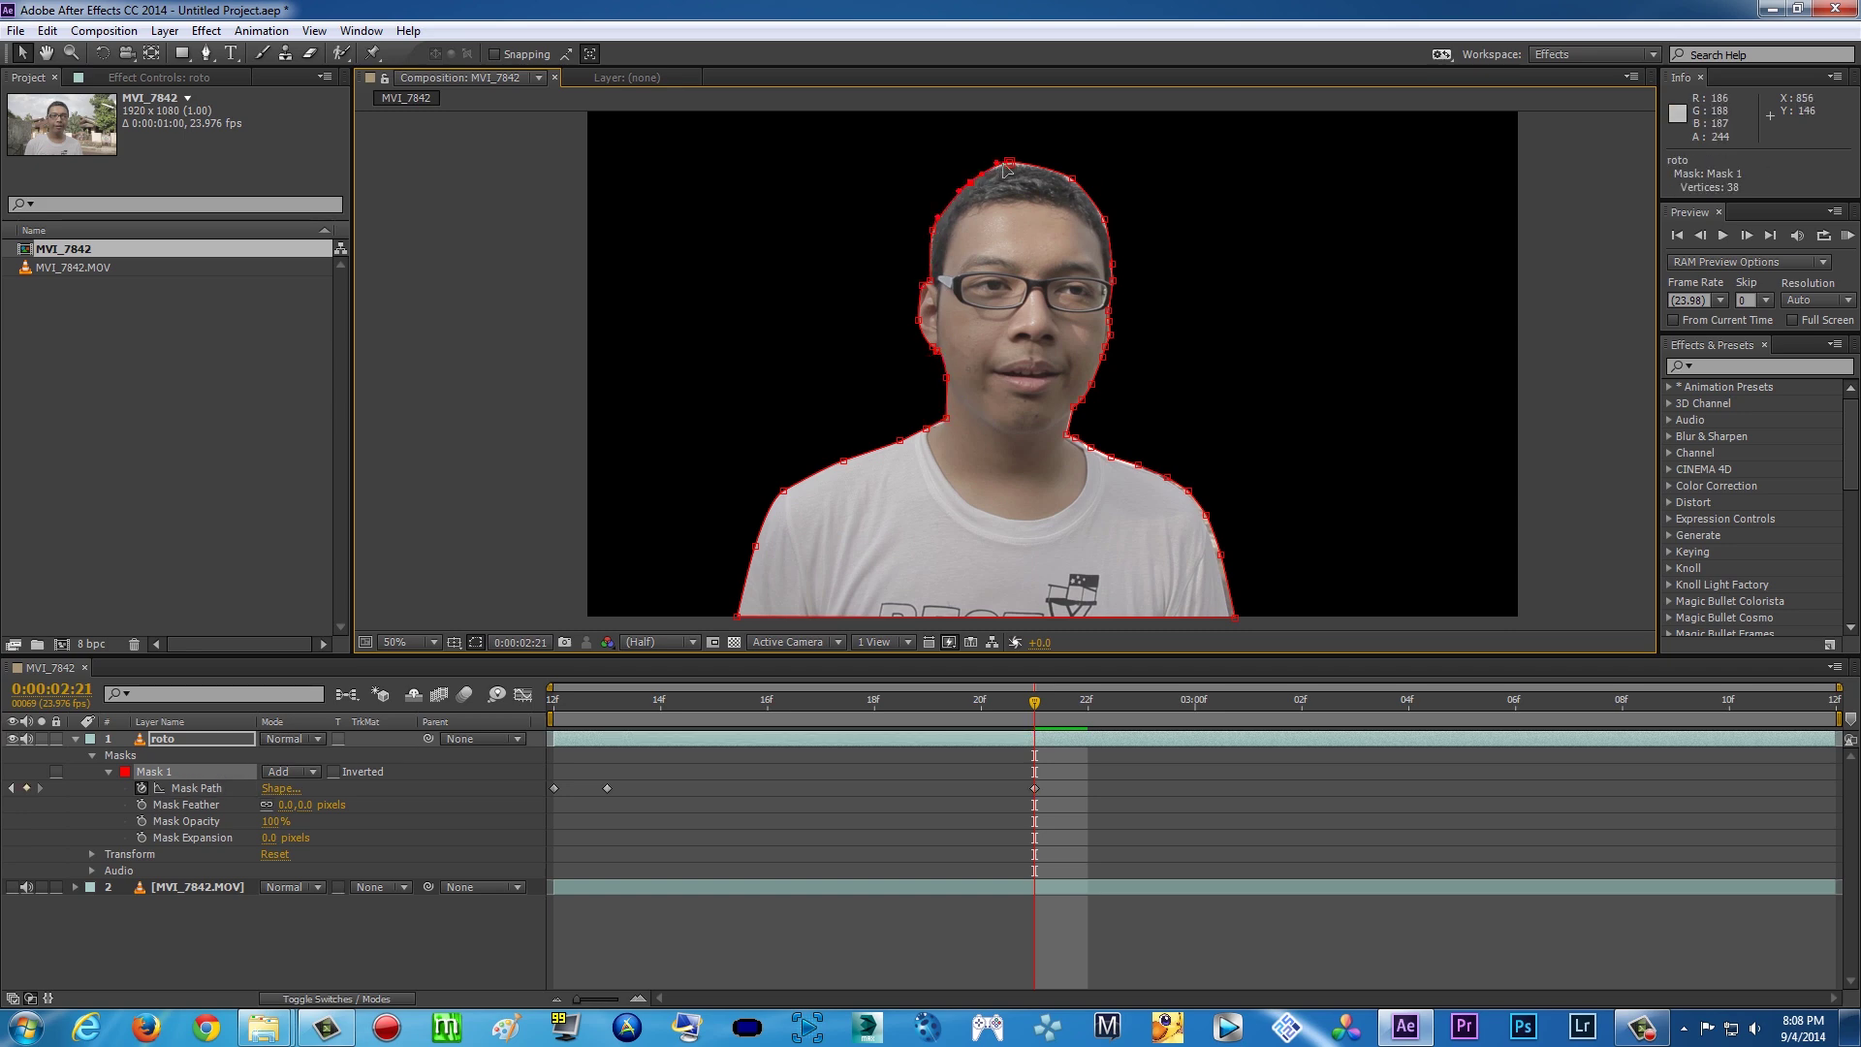
pyautogui.moveTo(1010, 165); pyautogui.dragTo(1074, 188)
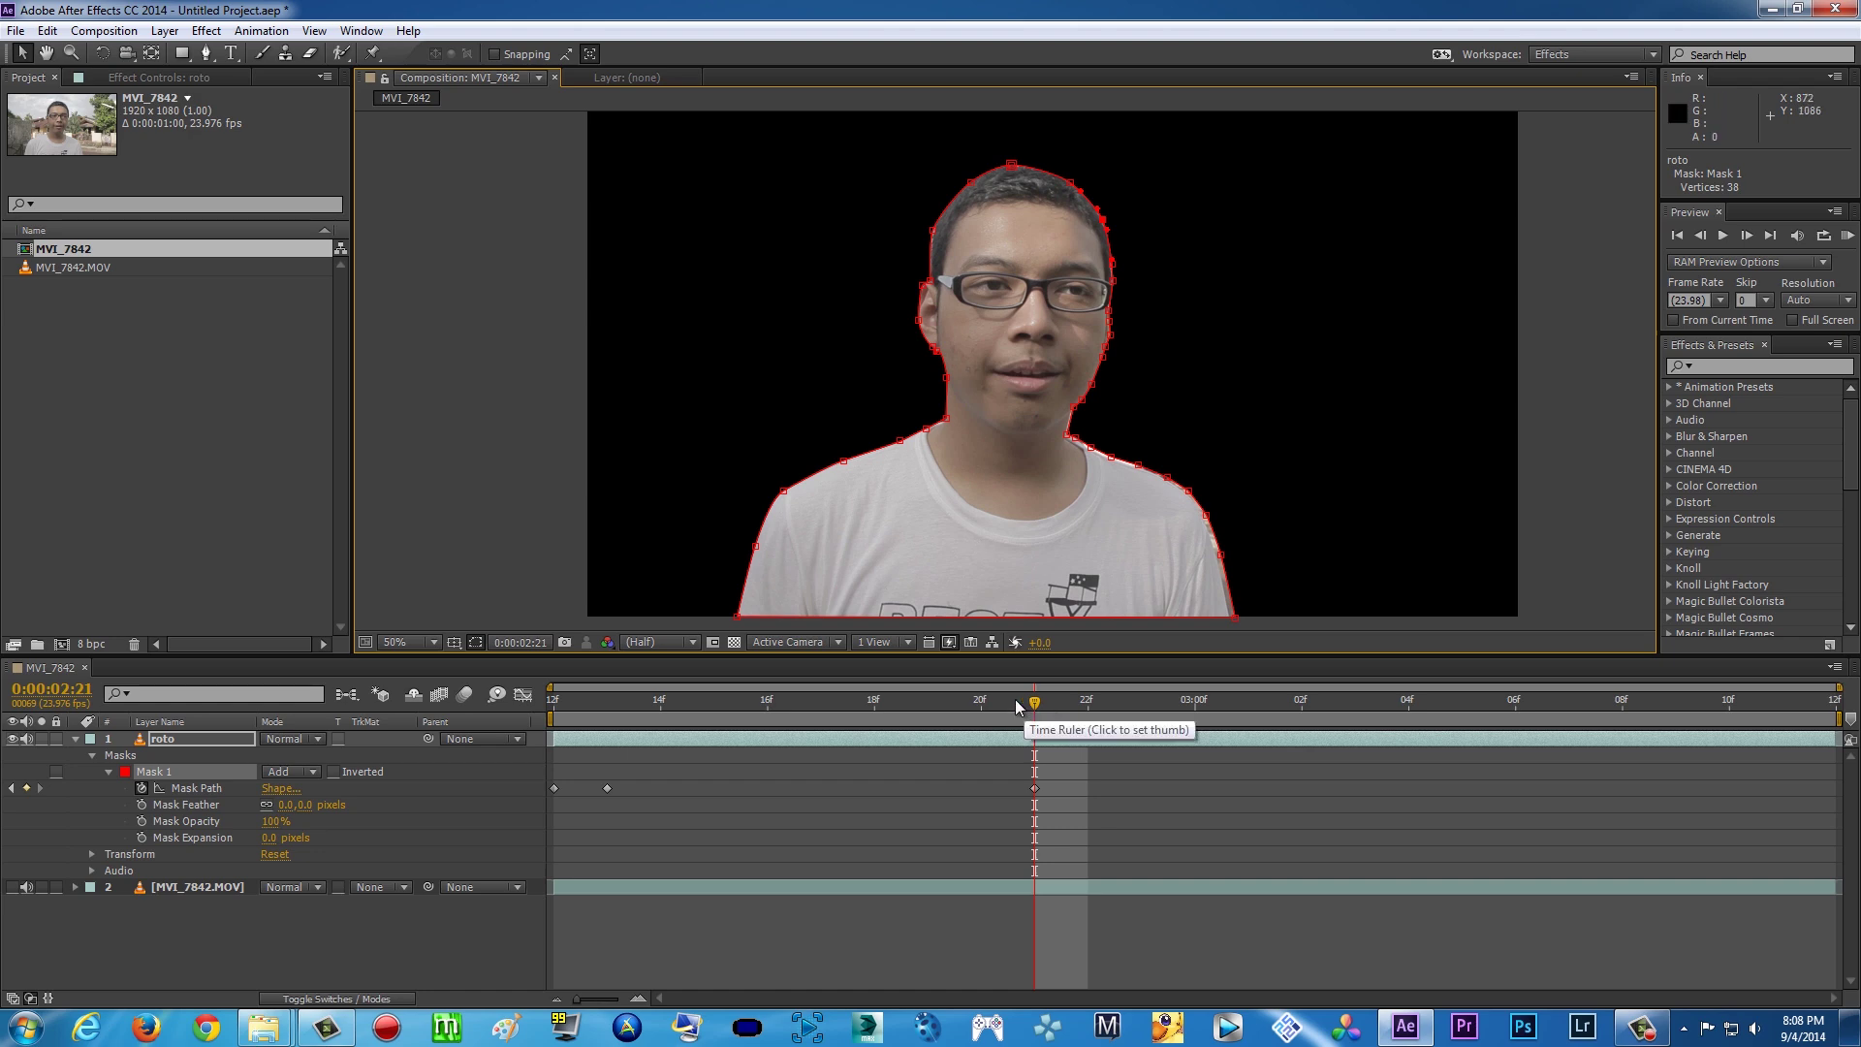
pyautogui.moveTo(1015, 700); pyautogui.dragTo(1529, 740)
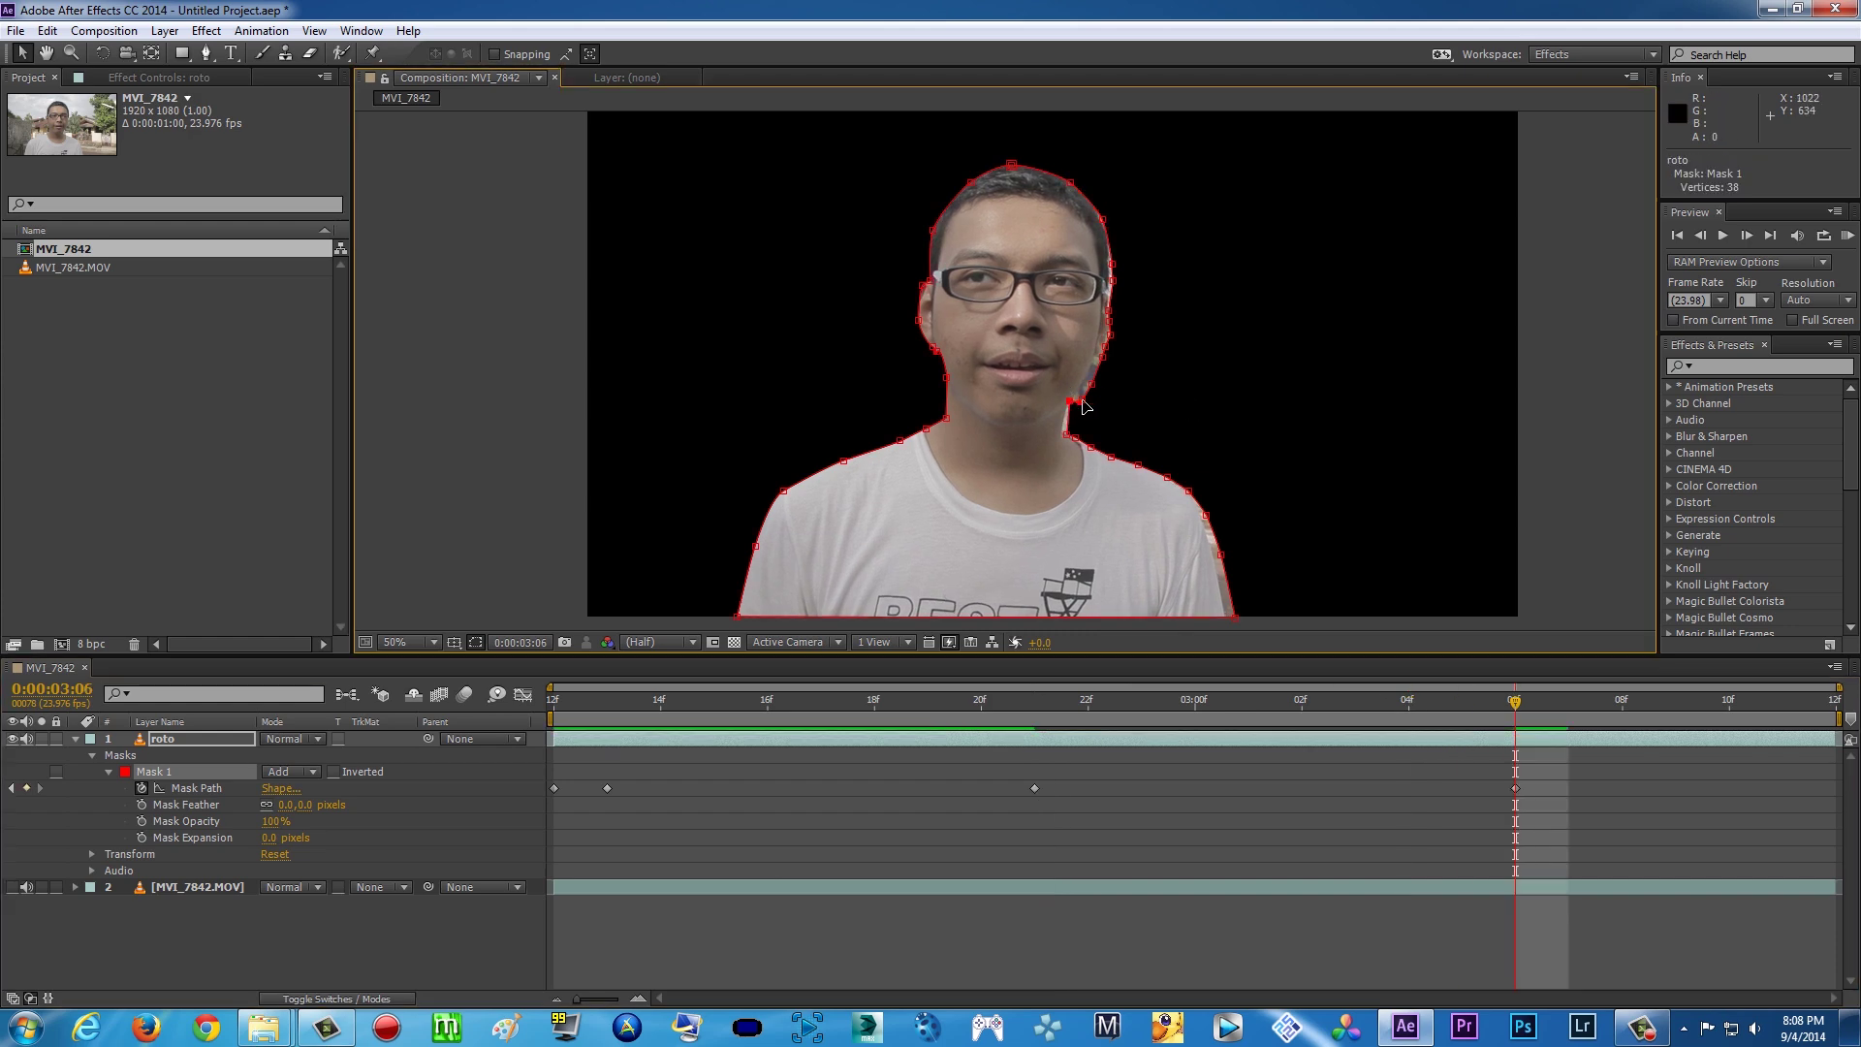
pyautogui.moveTo(1072, 404); pyautogui.dragTo(1085, 386)
# Close the Mask Color dialog, confirm the animated-mask warning, and delete Mask 1 from the roto layer
pyautogui.click(125, 773)
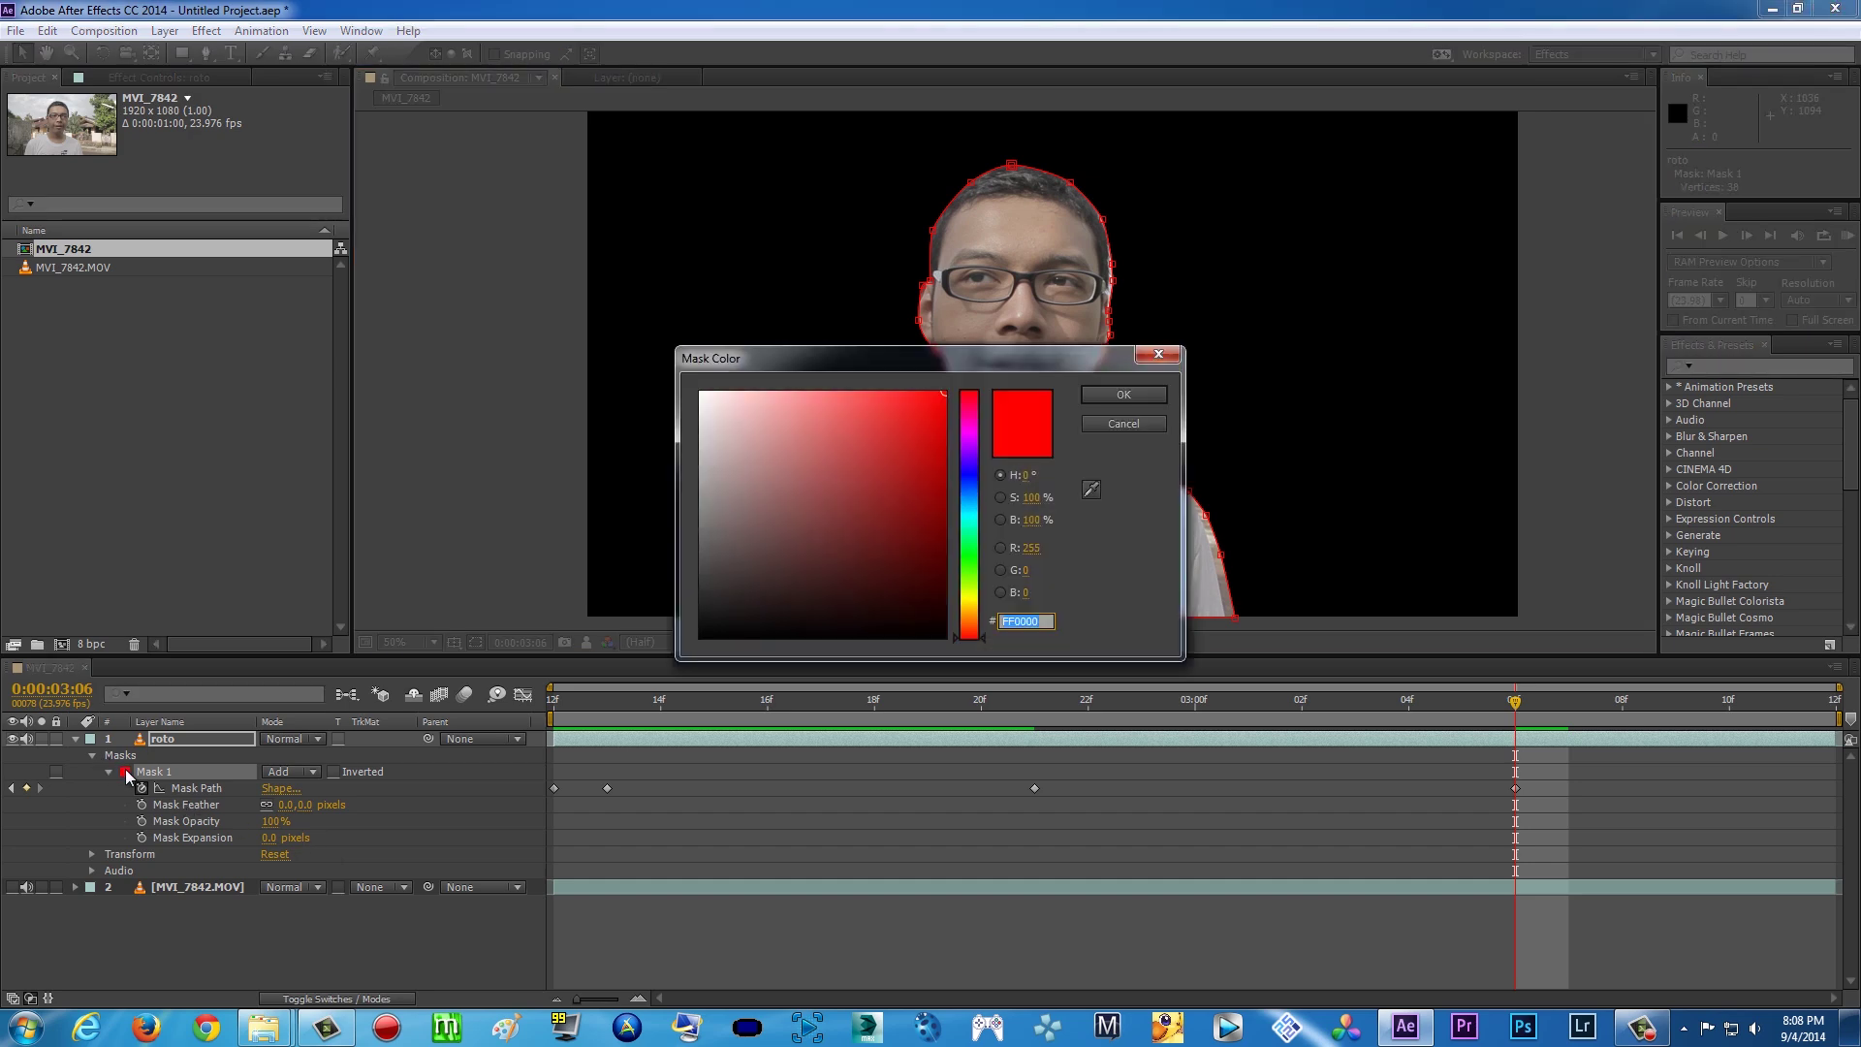
pyautogui.press('Return')
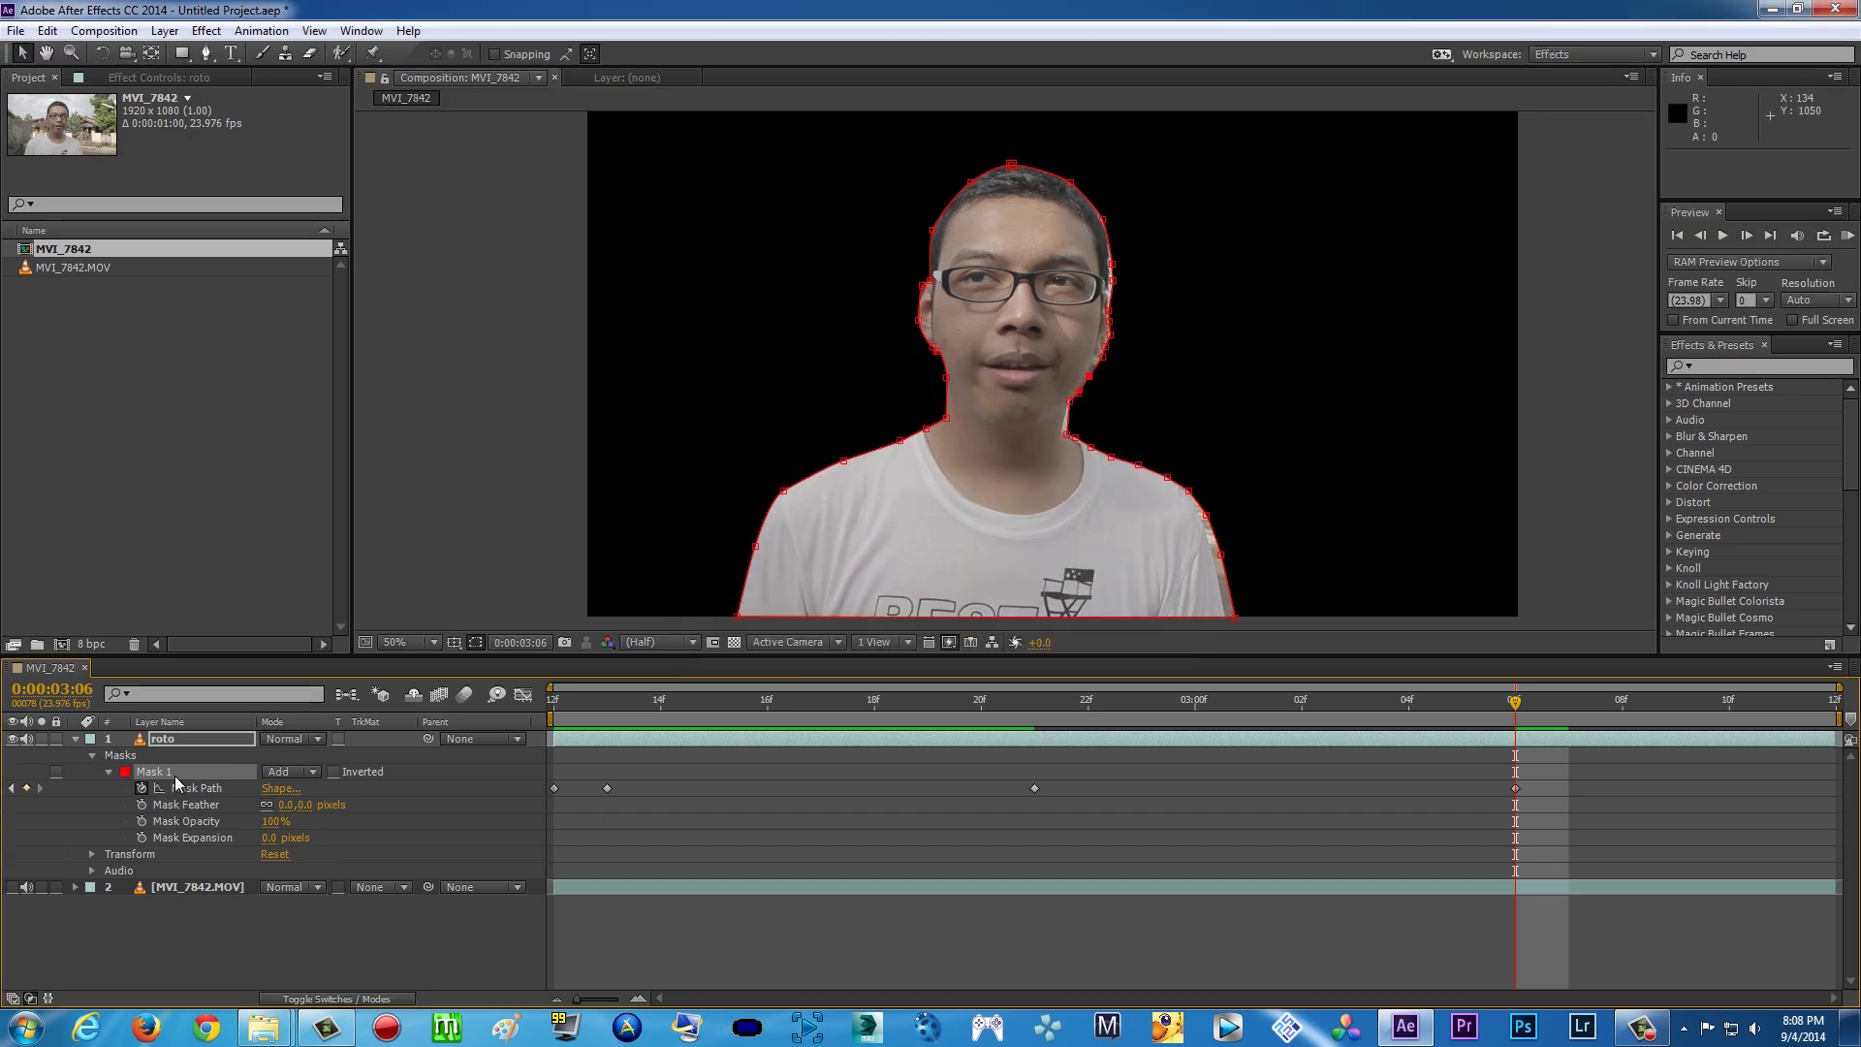
pyautogui.press('Delete')
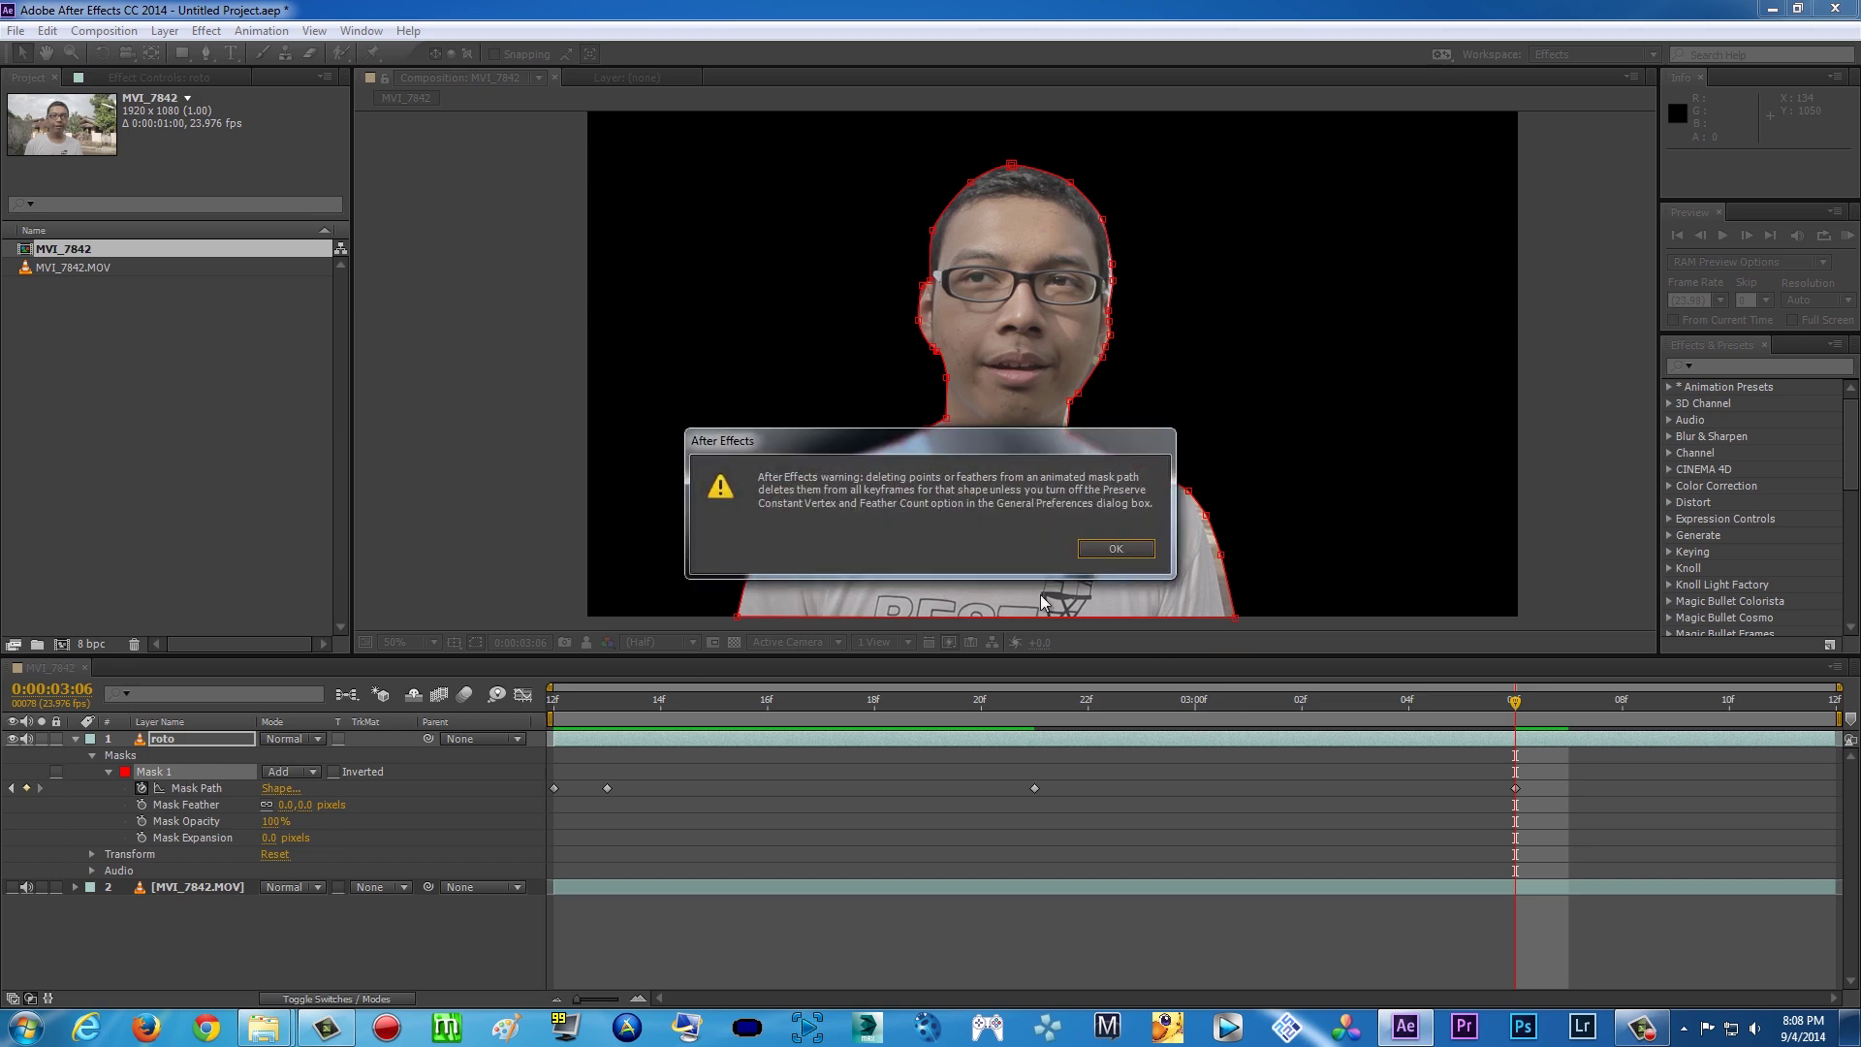
pyautogui.press('Return')
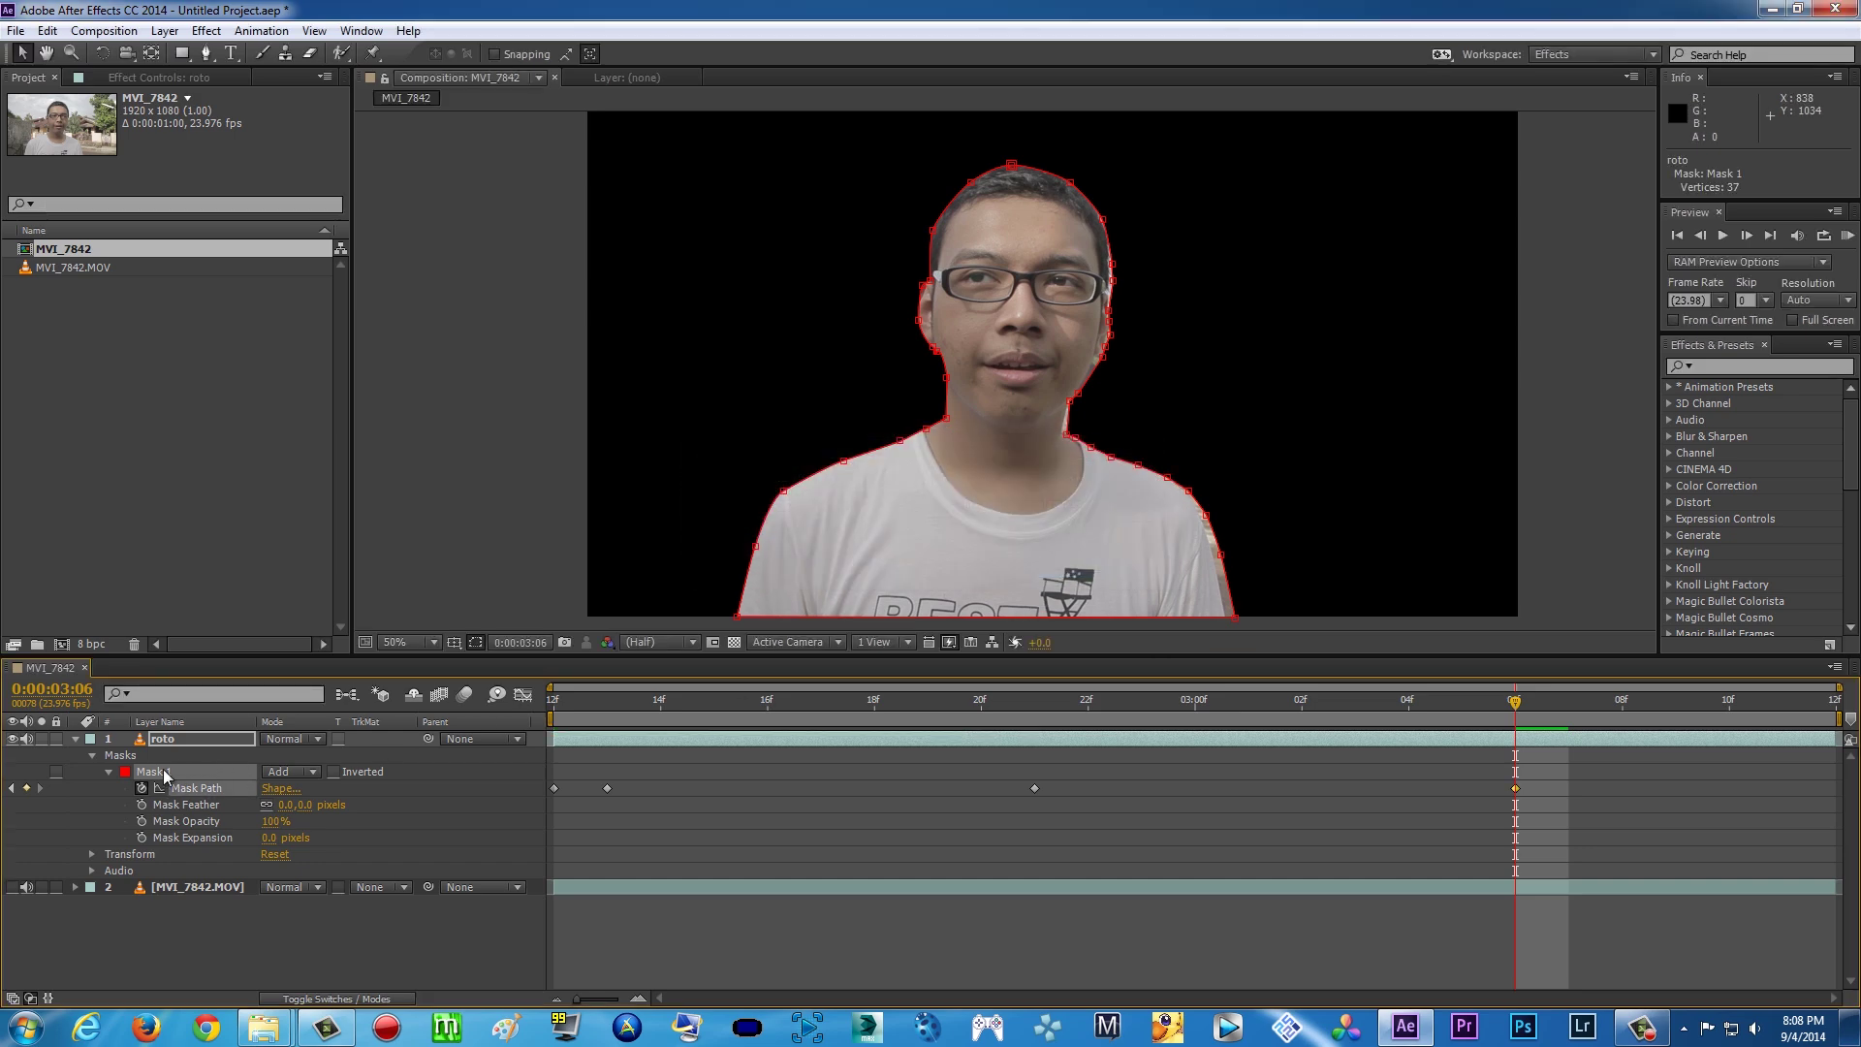
pyautogui.click(158, 772)
pyautogui.press('Delete')
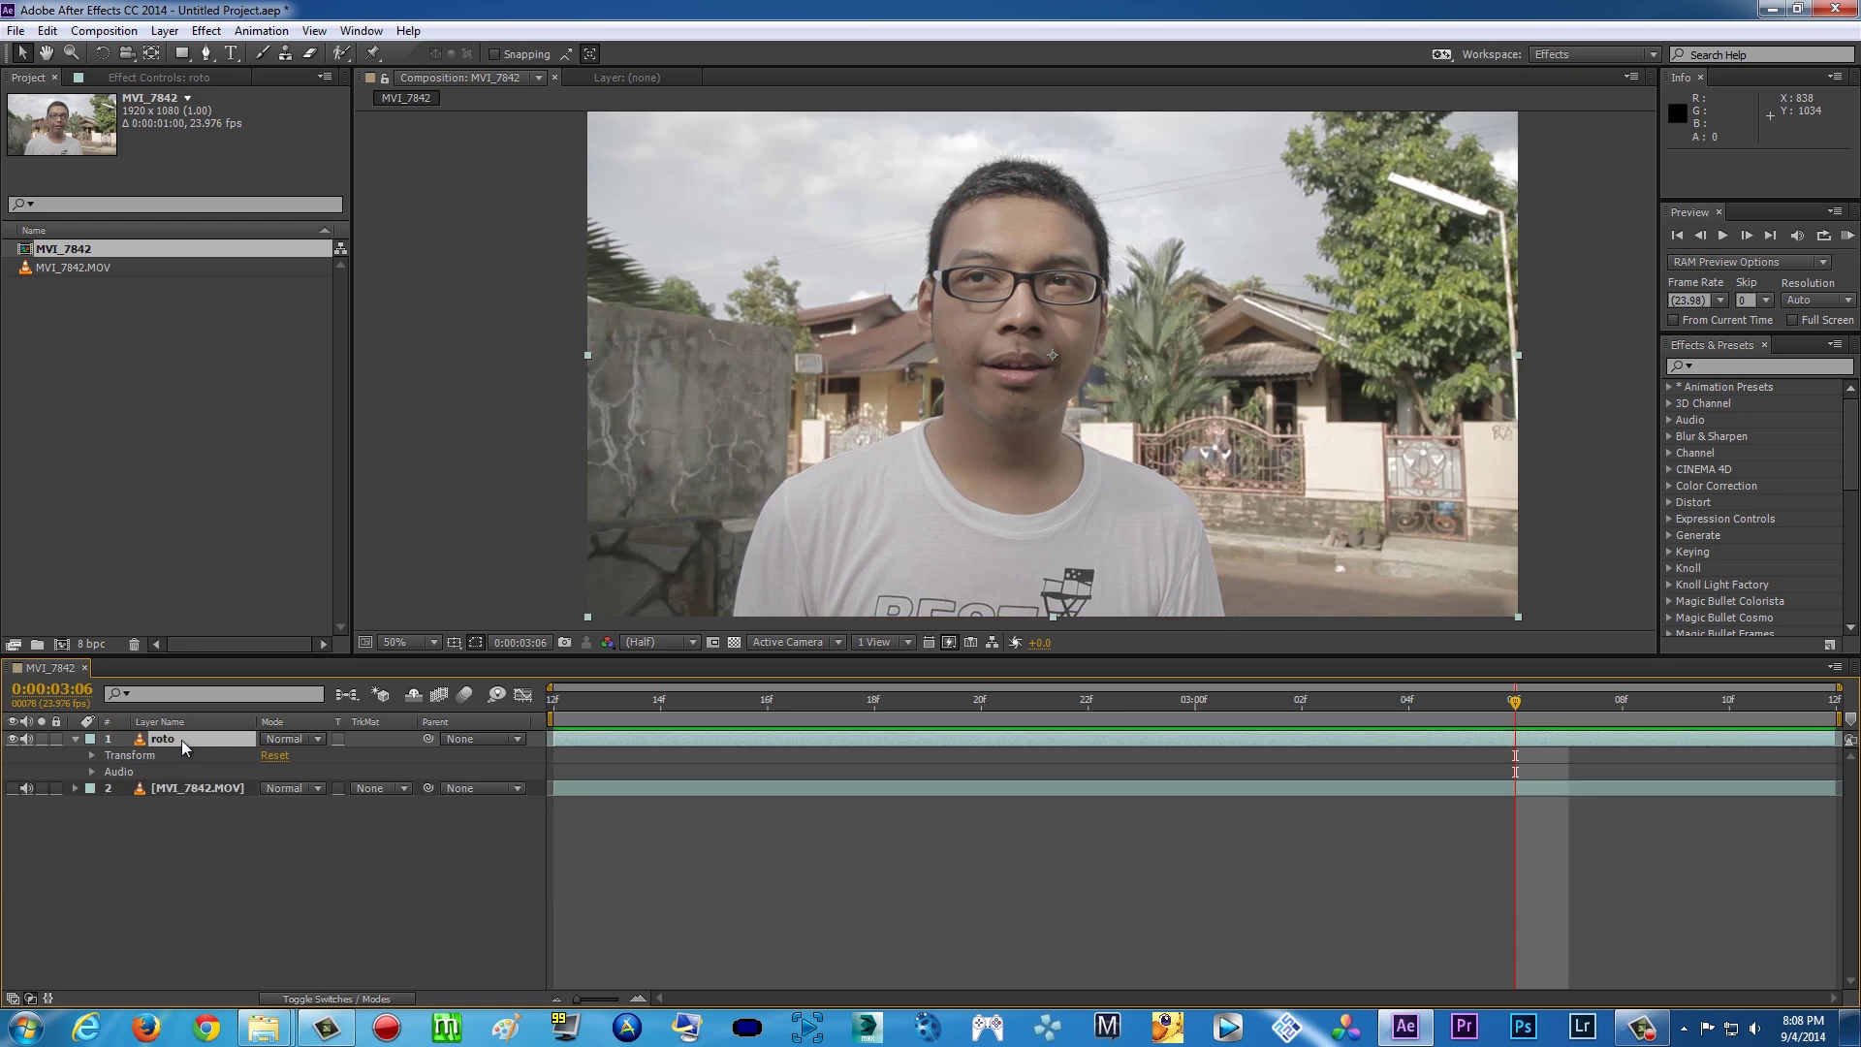
# Collapse the roto layer's properties and select the Roto Brush Tool
pyautogui.click(73, 738)
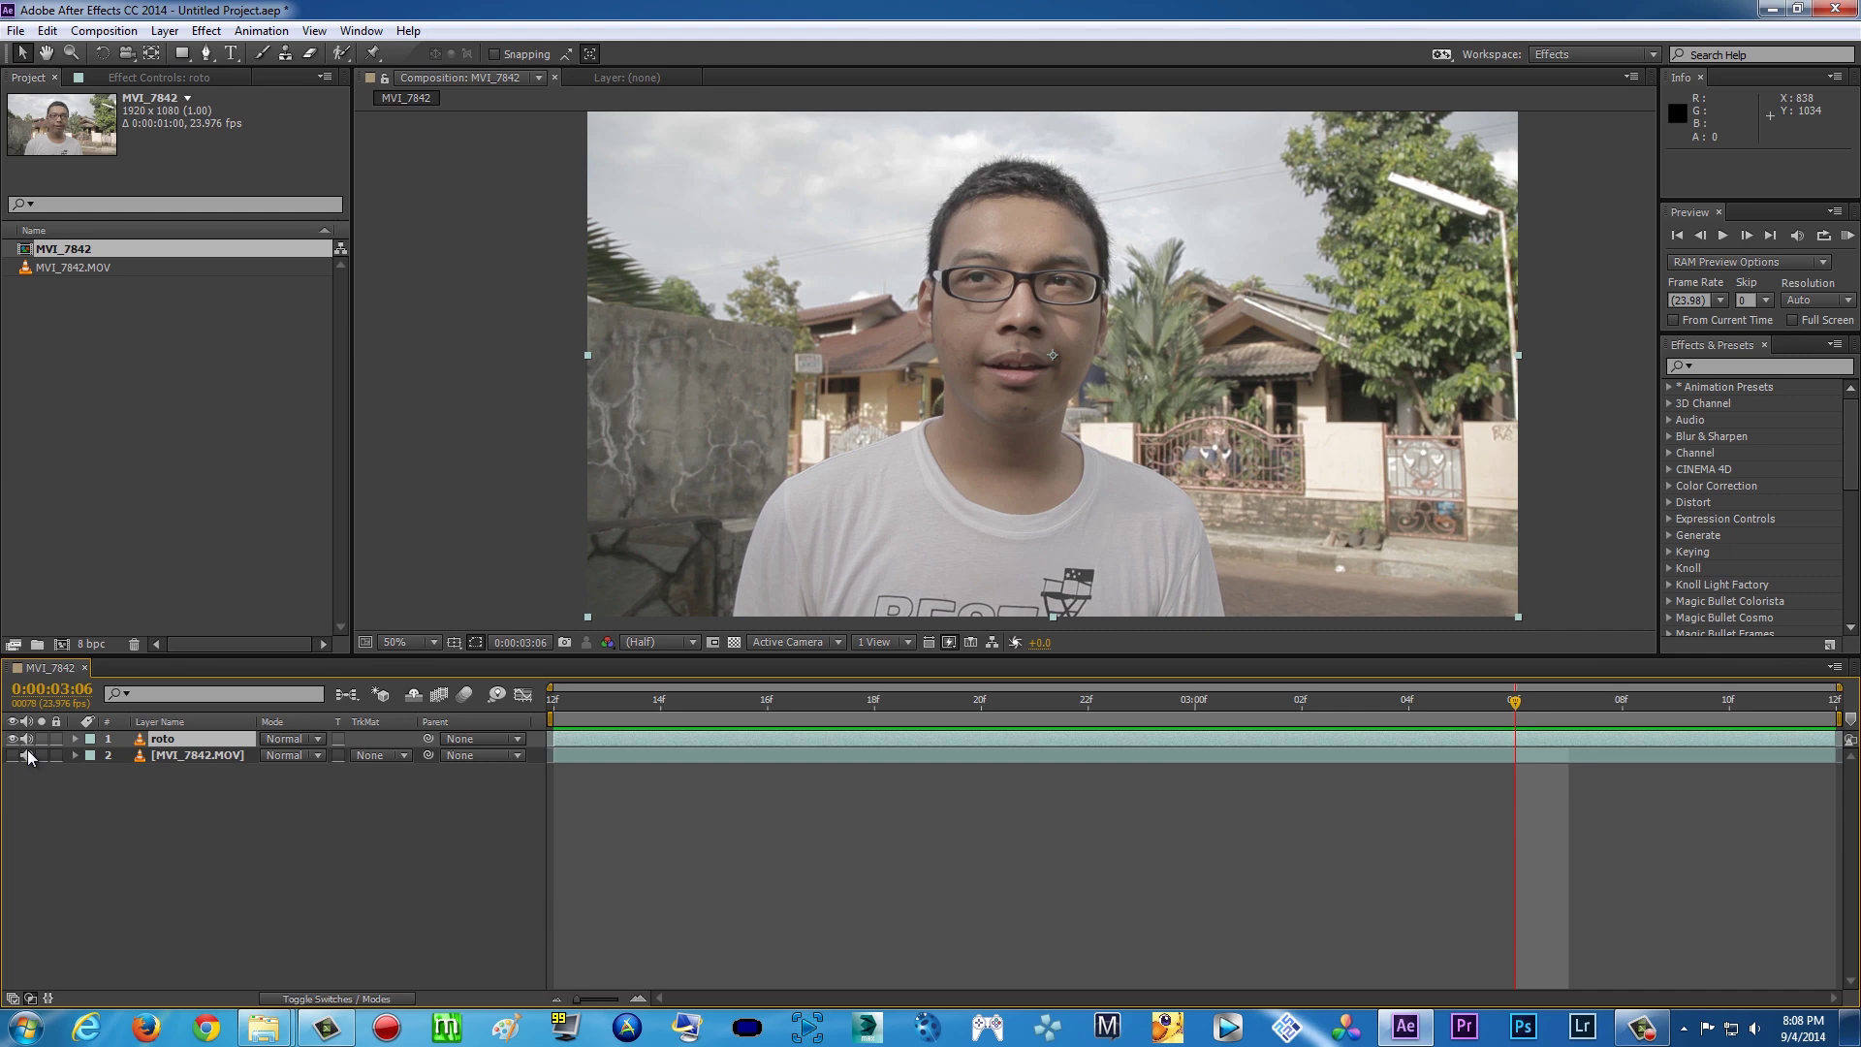
pyautogui.click(340, 53)
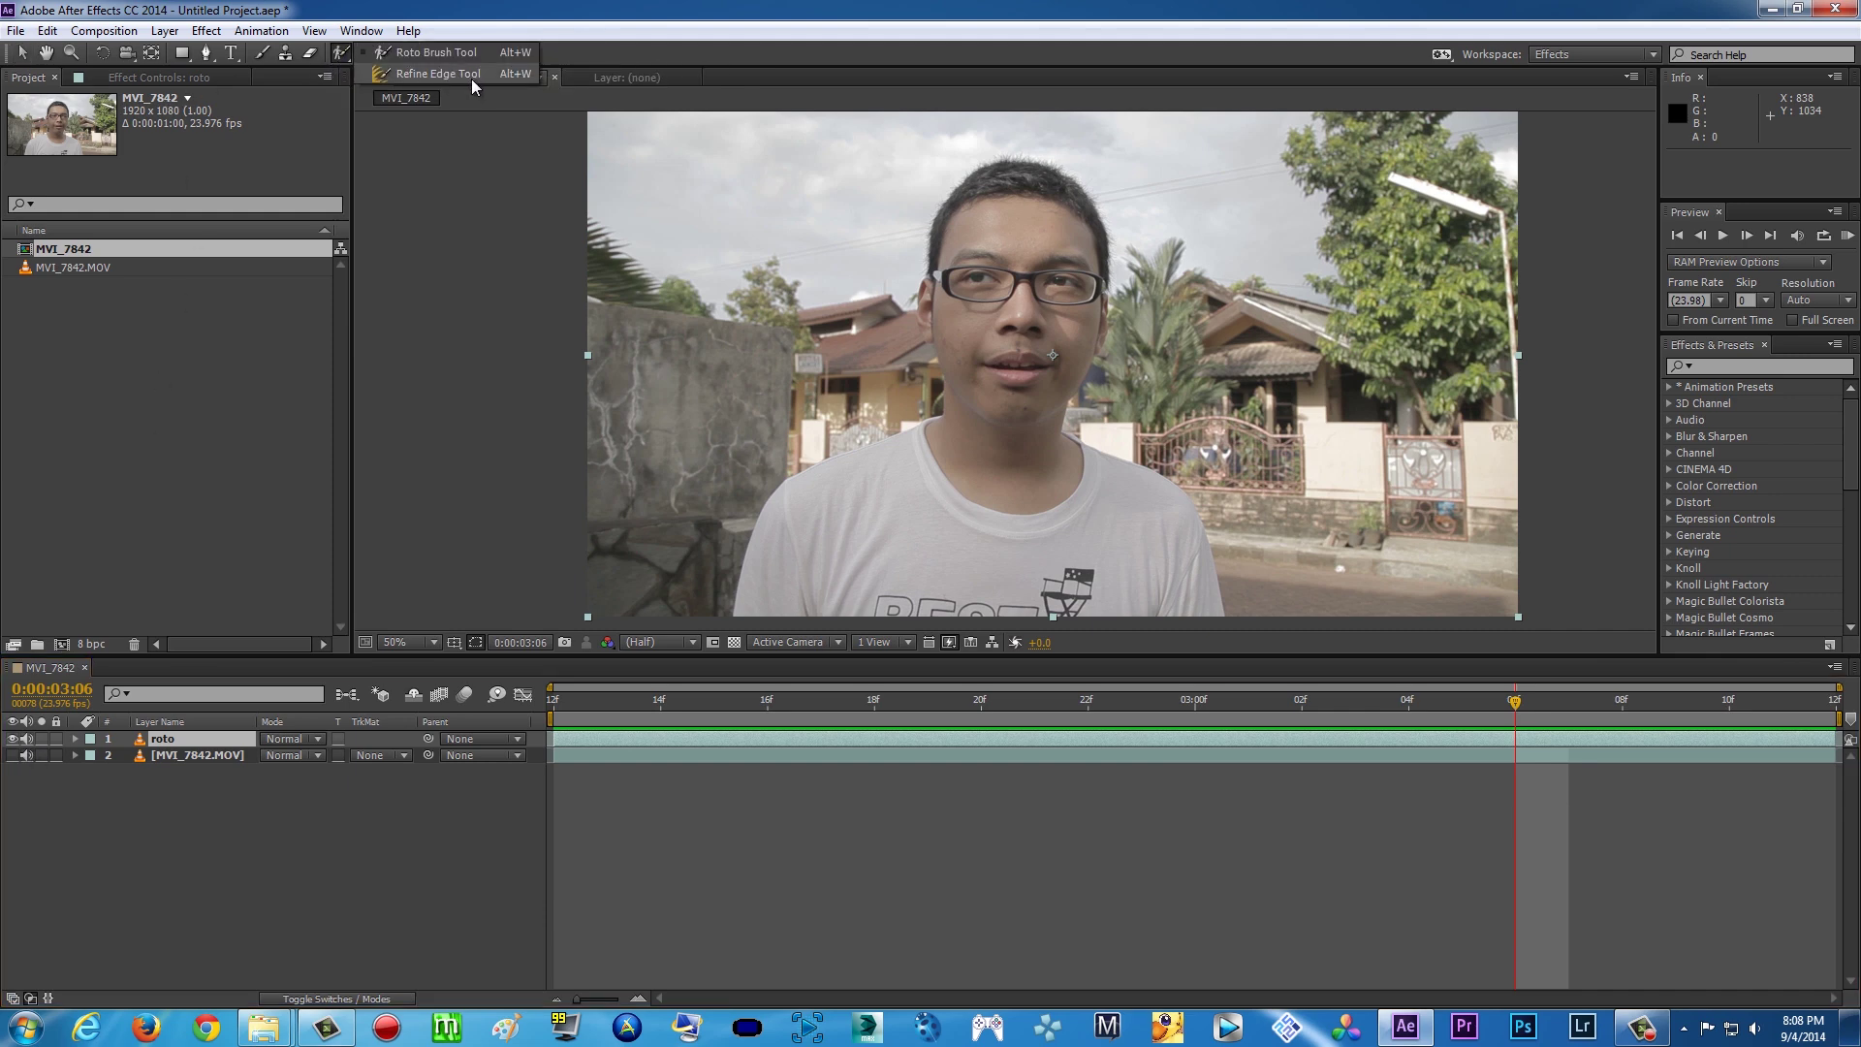
pyautogui.click(436, 53)
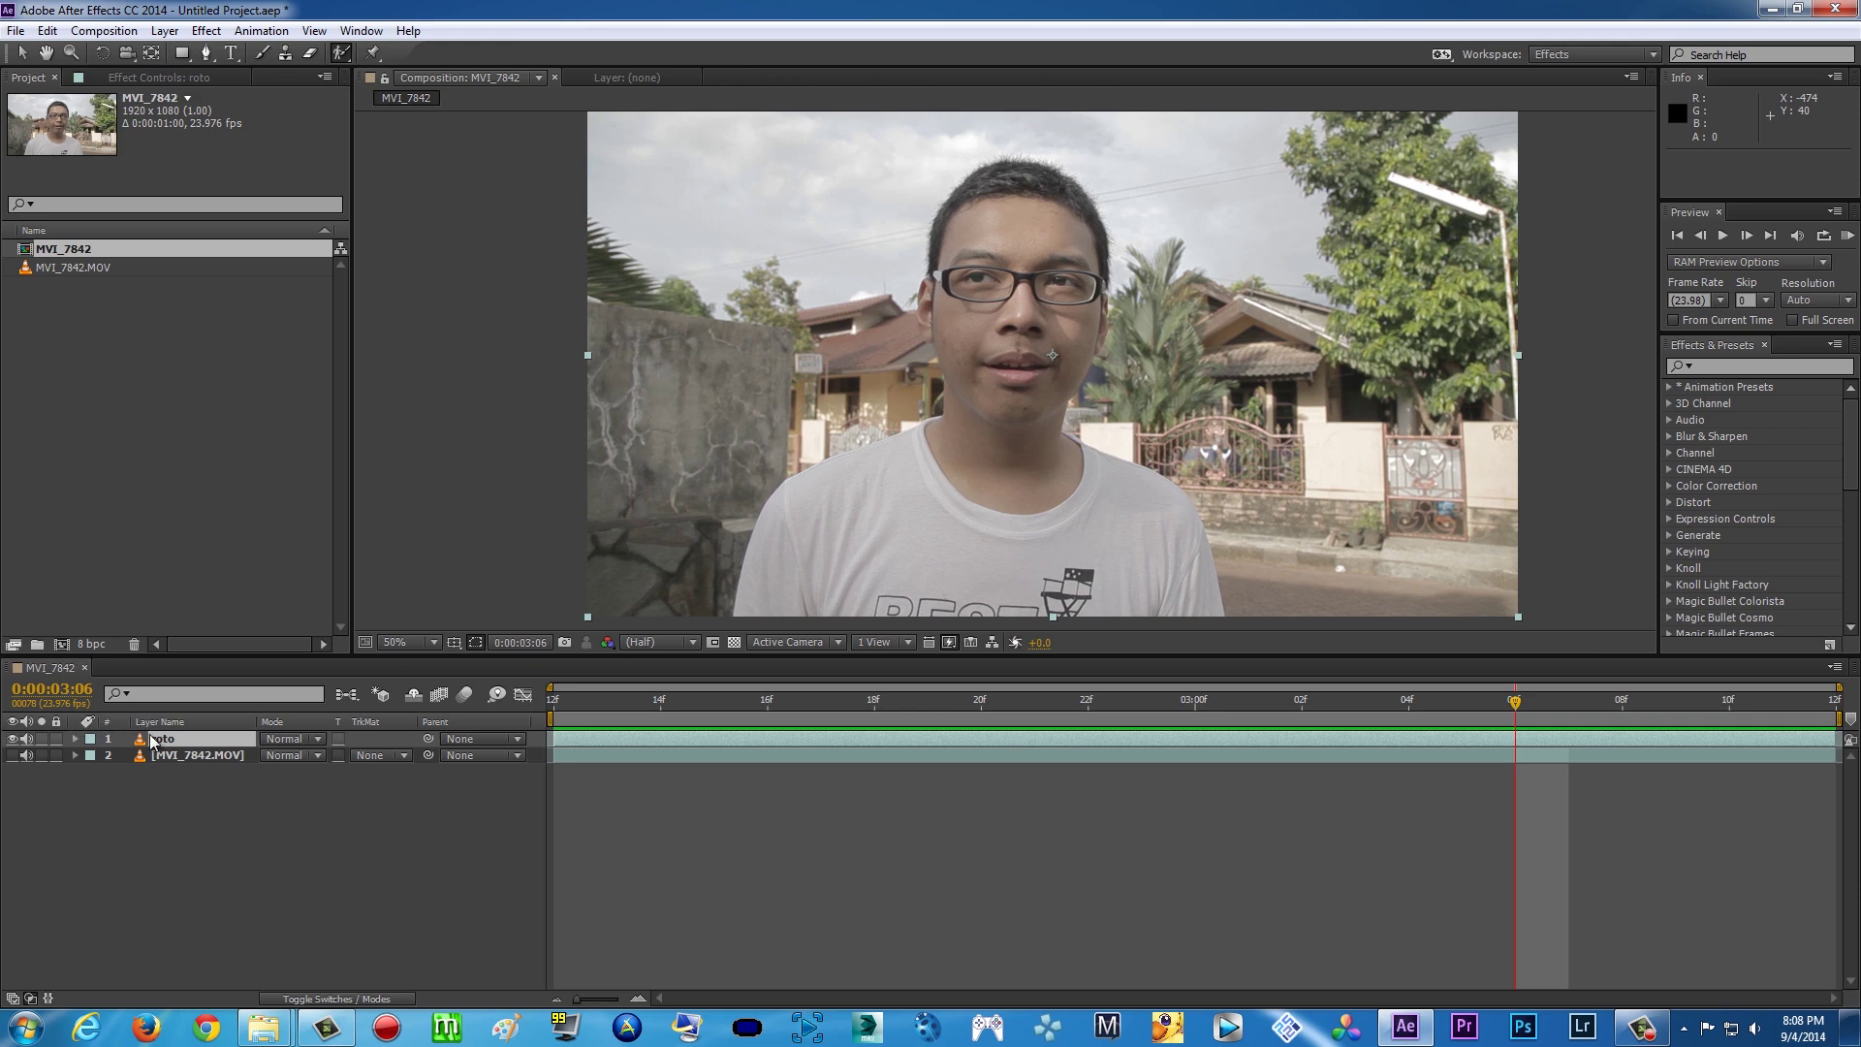
# Open the roto layer in the Layer panel and enlarge the Roto Brush size
pyautogui.doubleClick(637, 736)
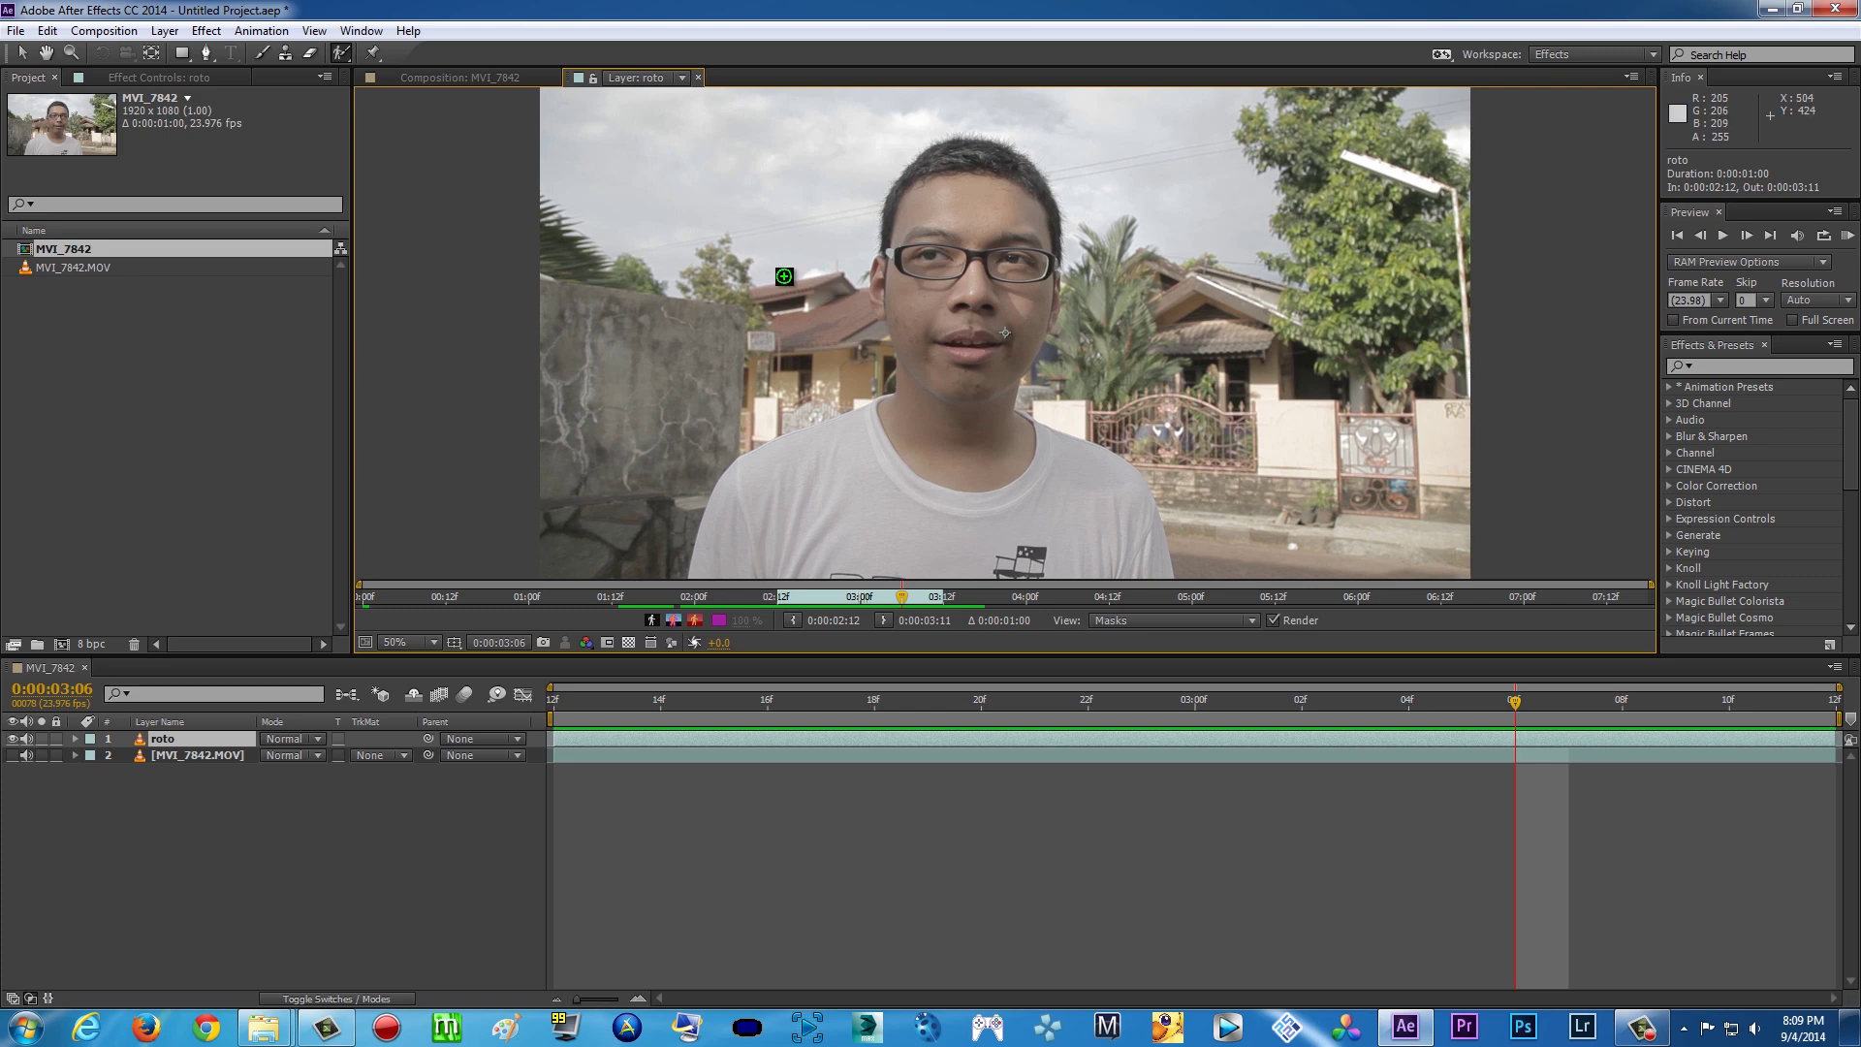
pyautogui.moveTo(785, 275)
pyautogui.mouseDown()
pyautogui.moveTo(800, 195)
pyautogui.moveTo(790, 254)
pyautogui.moveTo(817, 311)
pyautogui.mouseUp()
# Paint foreground strokes up the left shoulder, over the head, and down past the right ear and jaw
pyautogui.moveTo(714, 572)
pyautogui.mouseDown()
pyautogui.moveTo(810, 456)
pyautogui.moveTo(899, 419)
pyautogui.moveTo(904, 333)
pyautogui.mouseUp()
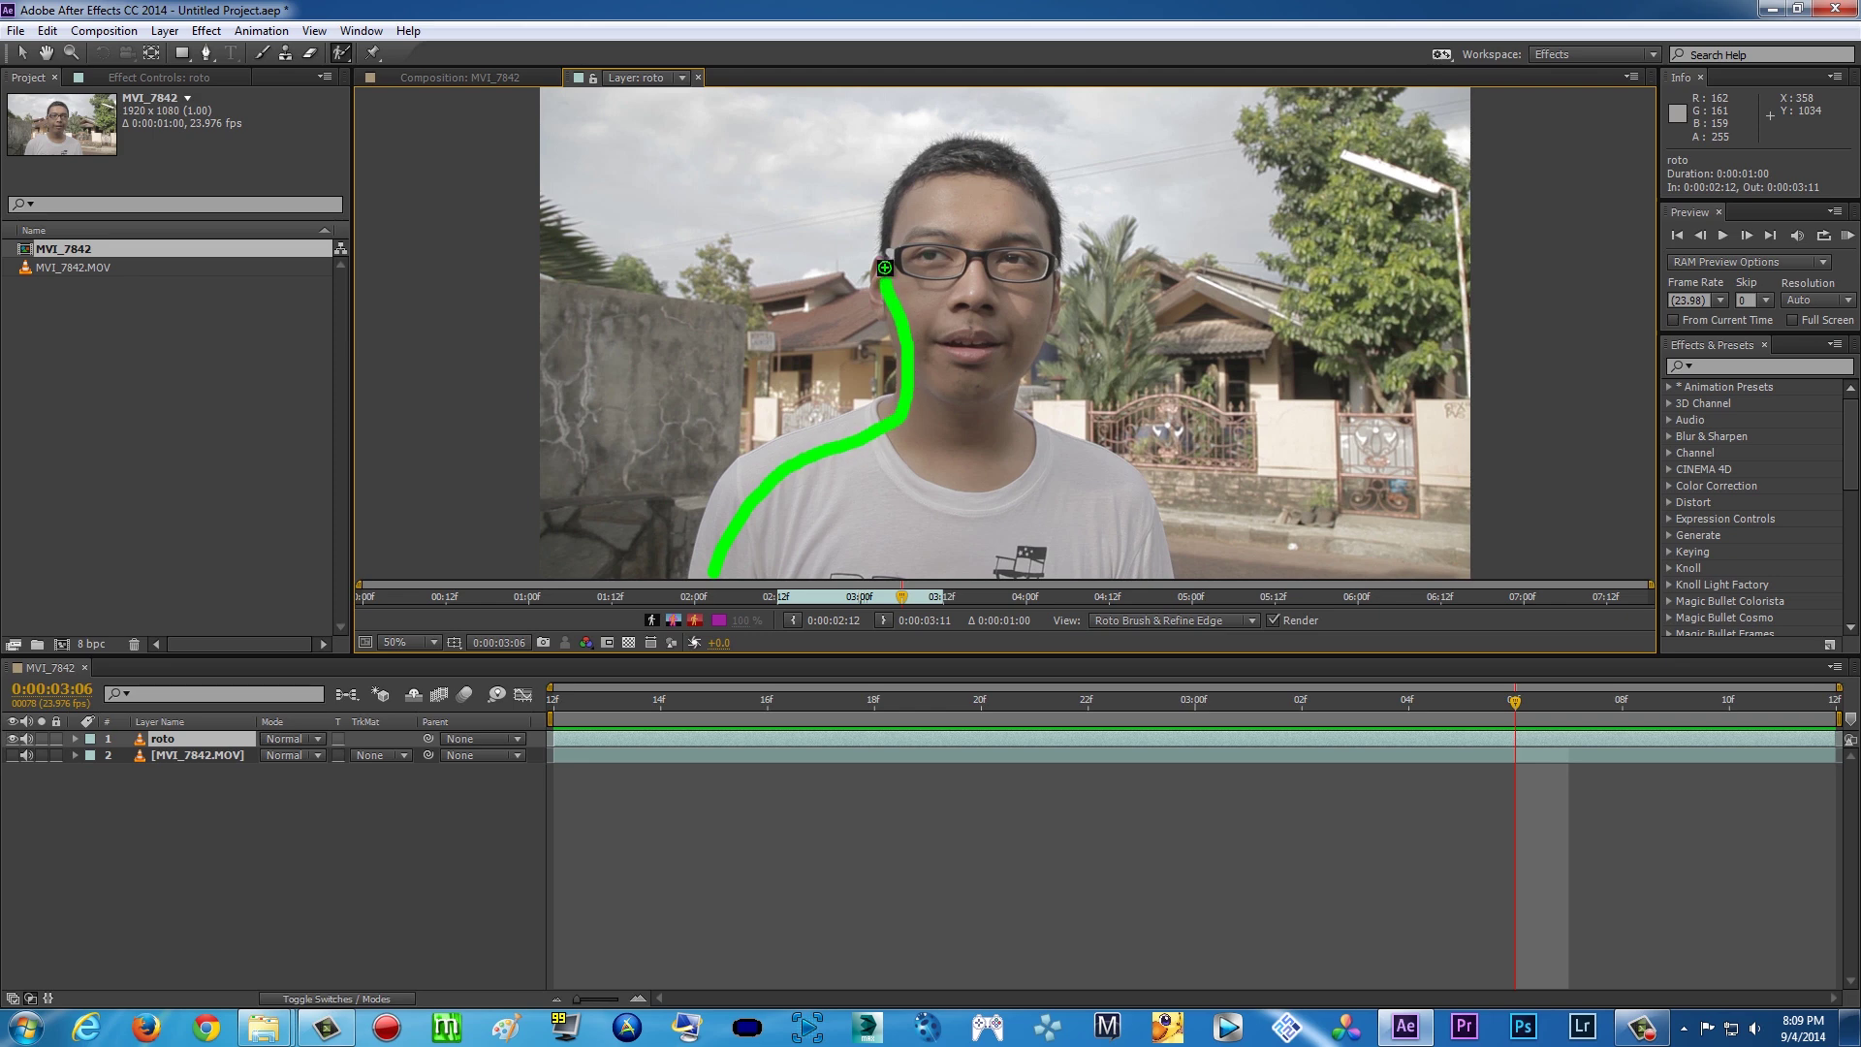
pyautogui.moveTo(884, 268); pyautogui.dragTo(905, 187)
pyautogui.moveTo(1020, 175); pyautogui.dragTo(1049, 239)
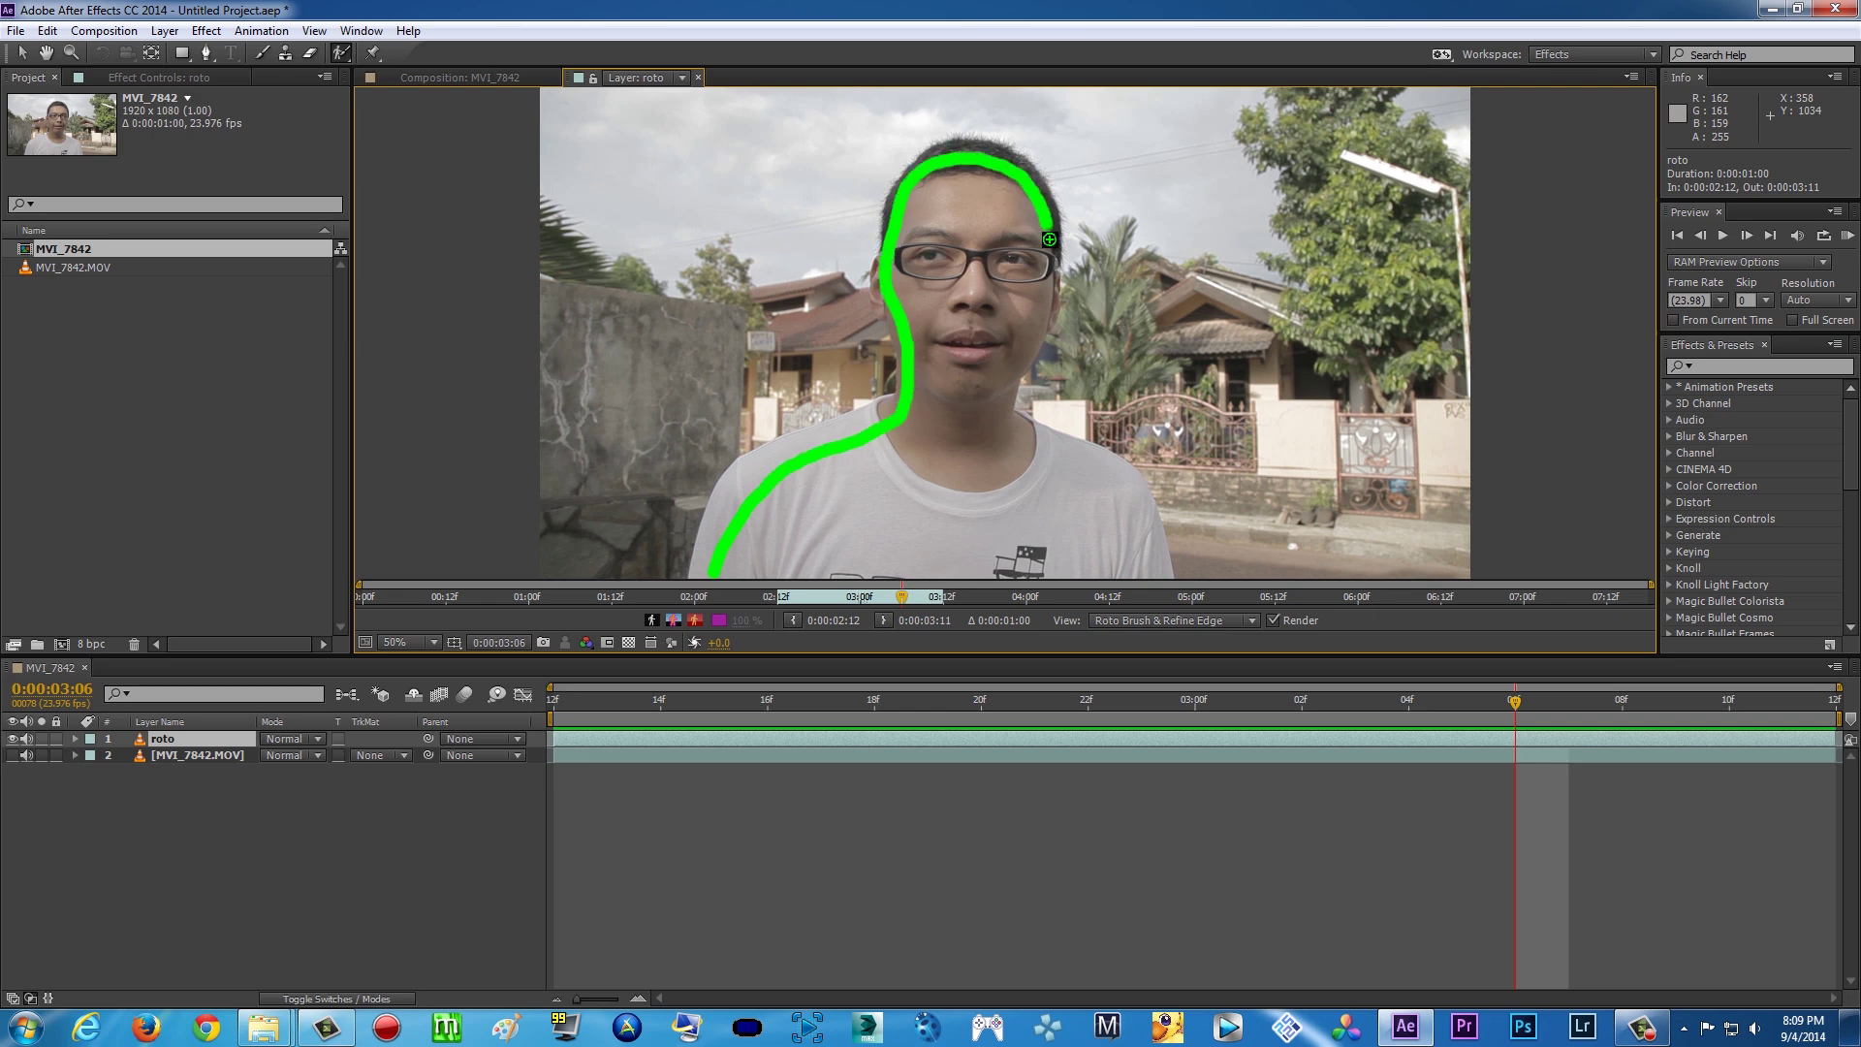
pyautogui.moveTo(1044, 305)
pyautogui.mouseDown()
pyautogui.moveTo(1007, 370)
pyautogui.moveTo(1122, 500)
pyautogui.moveTo(1115, 573)
pyautogui.moveTo(723, 572)
pyautogui.moveTo(959, 491)
pyautogui.moveTo(969, 202)
pyautogui.mouseUp()
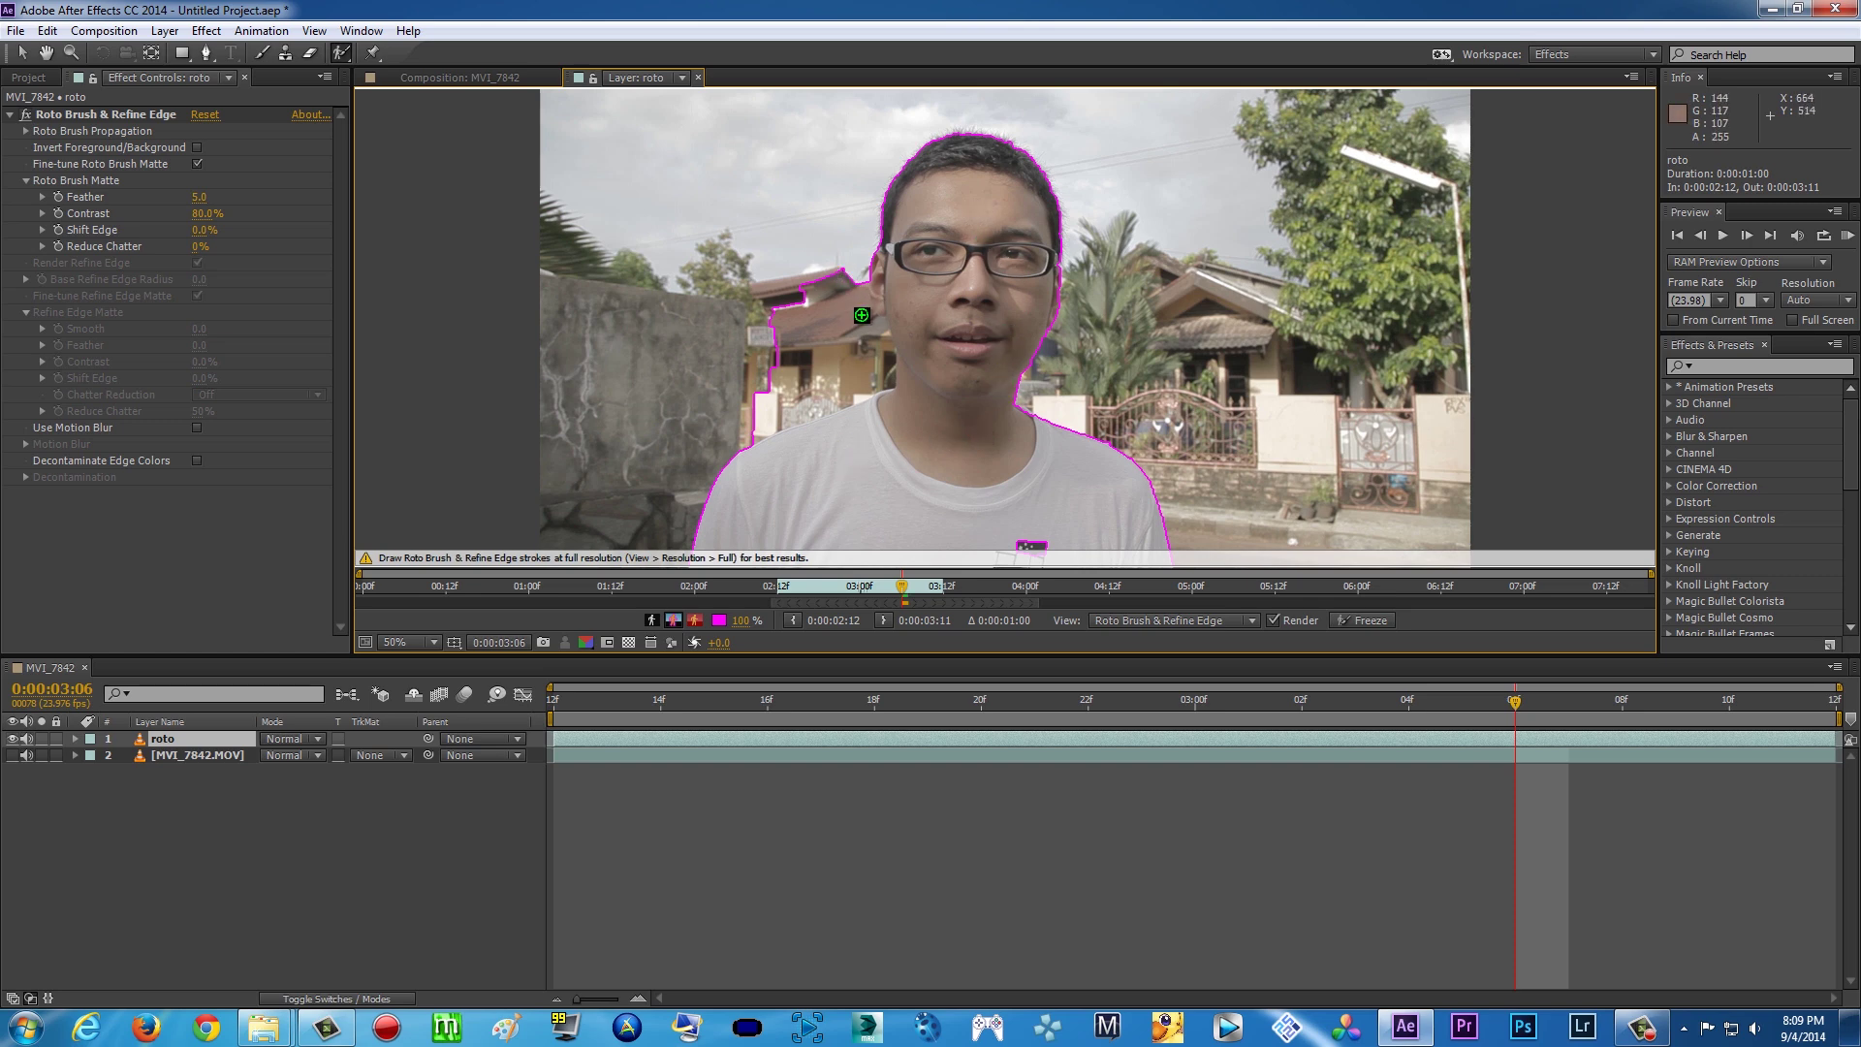
# Zoom in and subtract the house beside the head and the background by the neck
pyautogui.press('.')
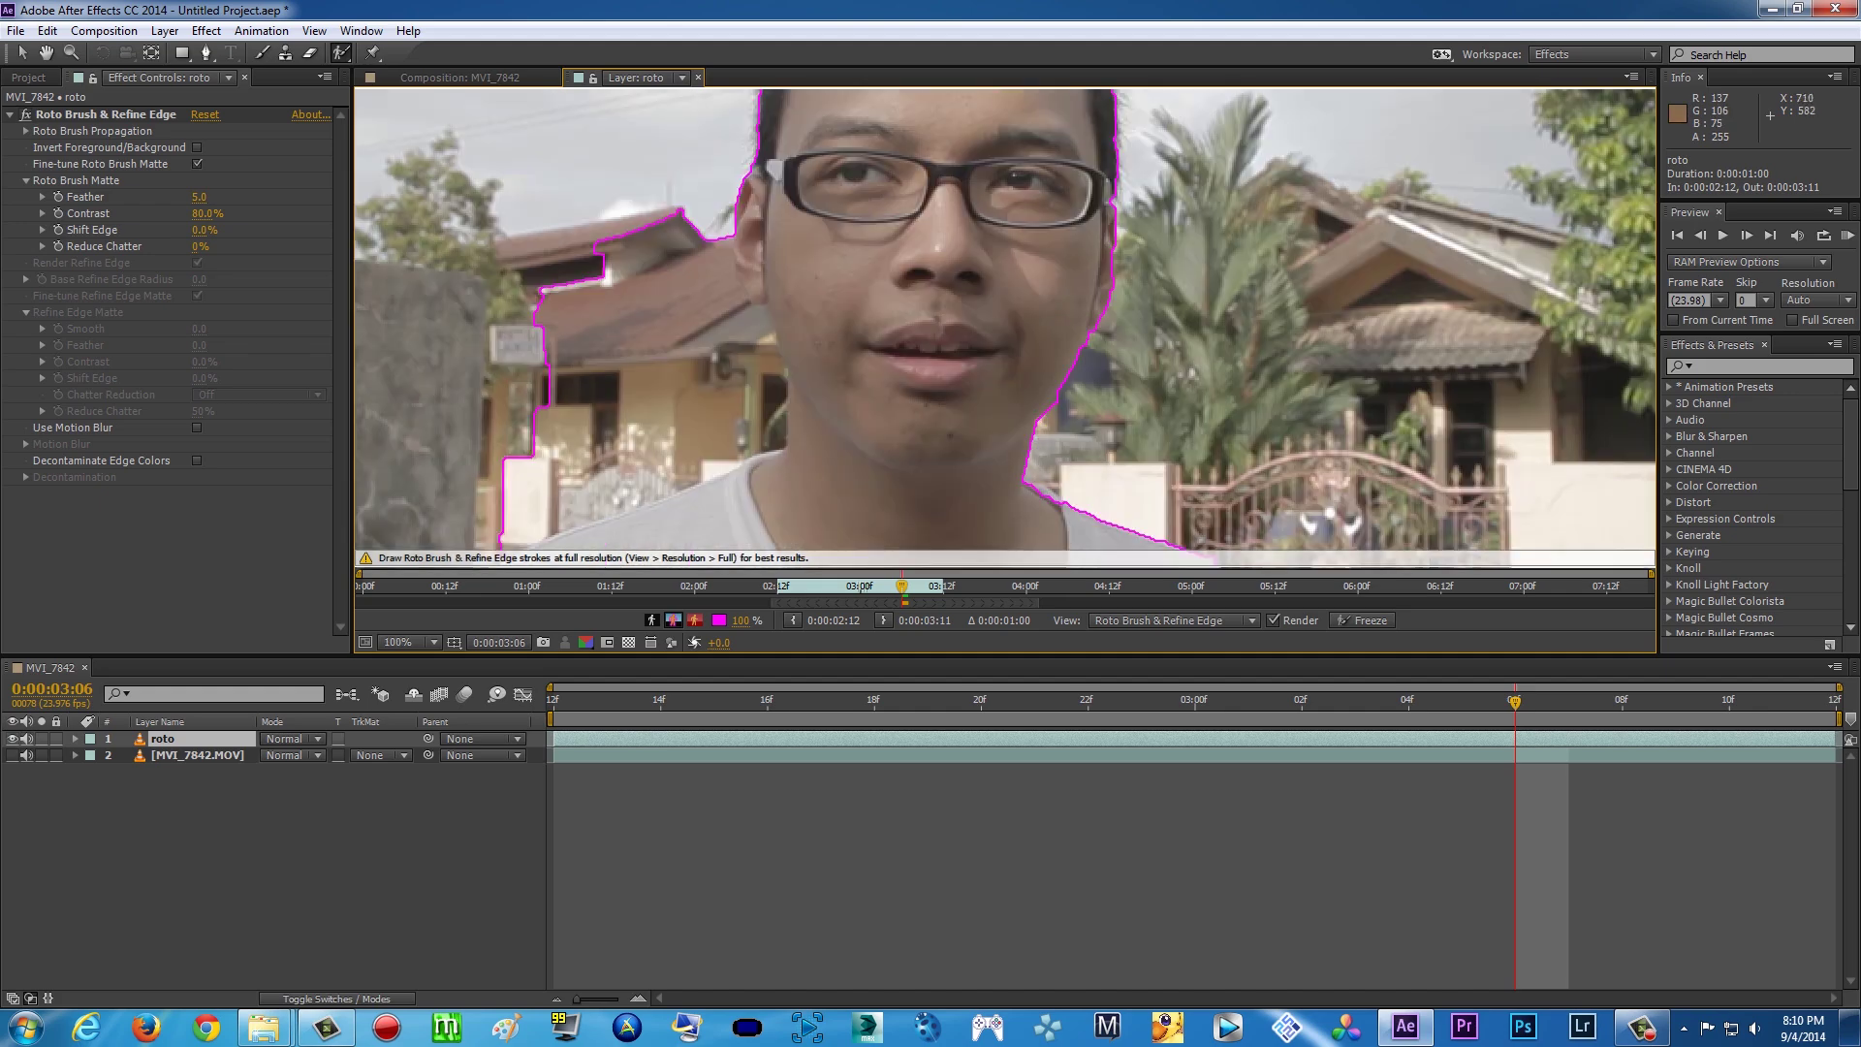
pyautogui.moveTo(763, 359); pyautogui.dragTo(928, 282)
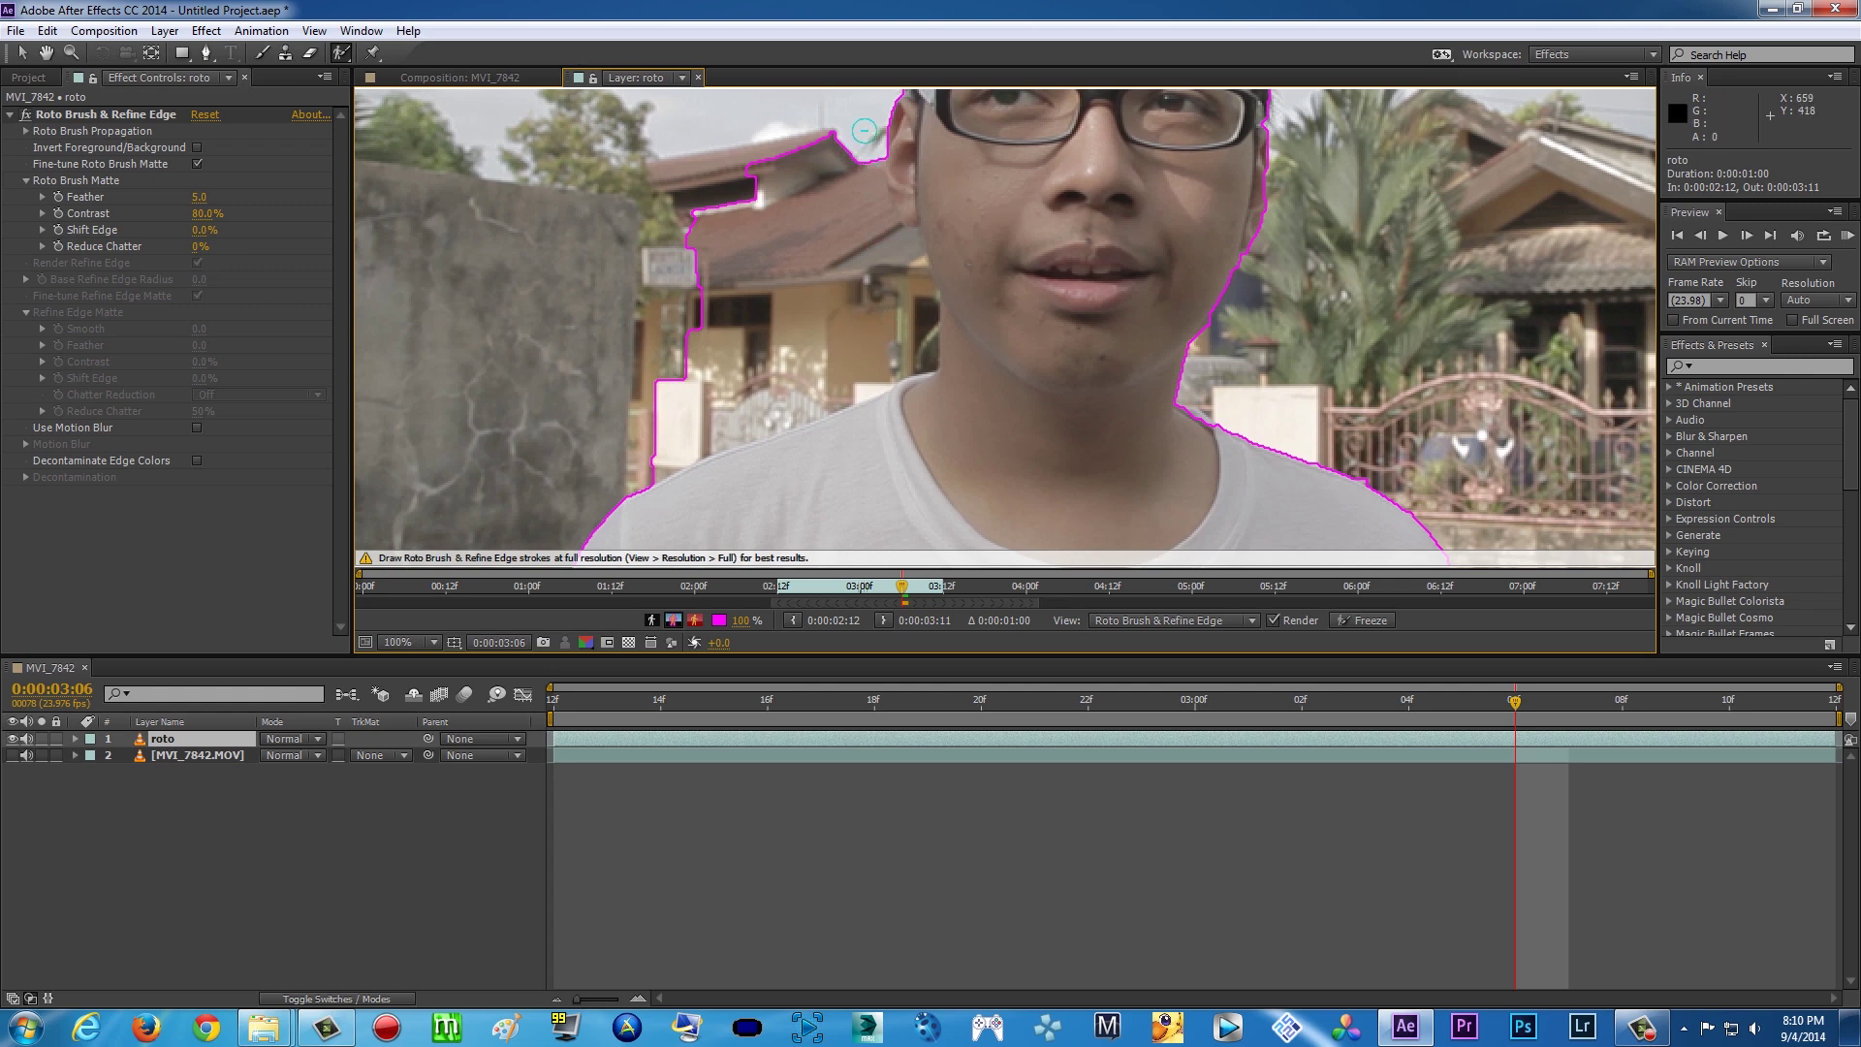
pyautogui.moveTo(863, 130); pyautogui.dragTo(880, 231)
pyautogui.moveTo(908, 310)
pyautogui.mouseDown()
pyautogui.moveTo(807, 386)
pyautogui.moveTo(627, 467)
pyautogui.moveTo(731, 199)
pyautogui.moveTo(826, 360)
pyautogui.mouseUp()
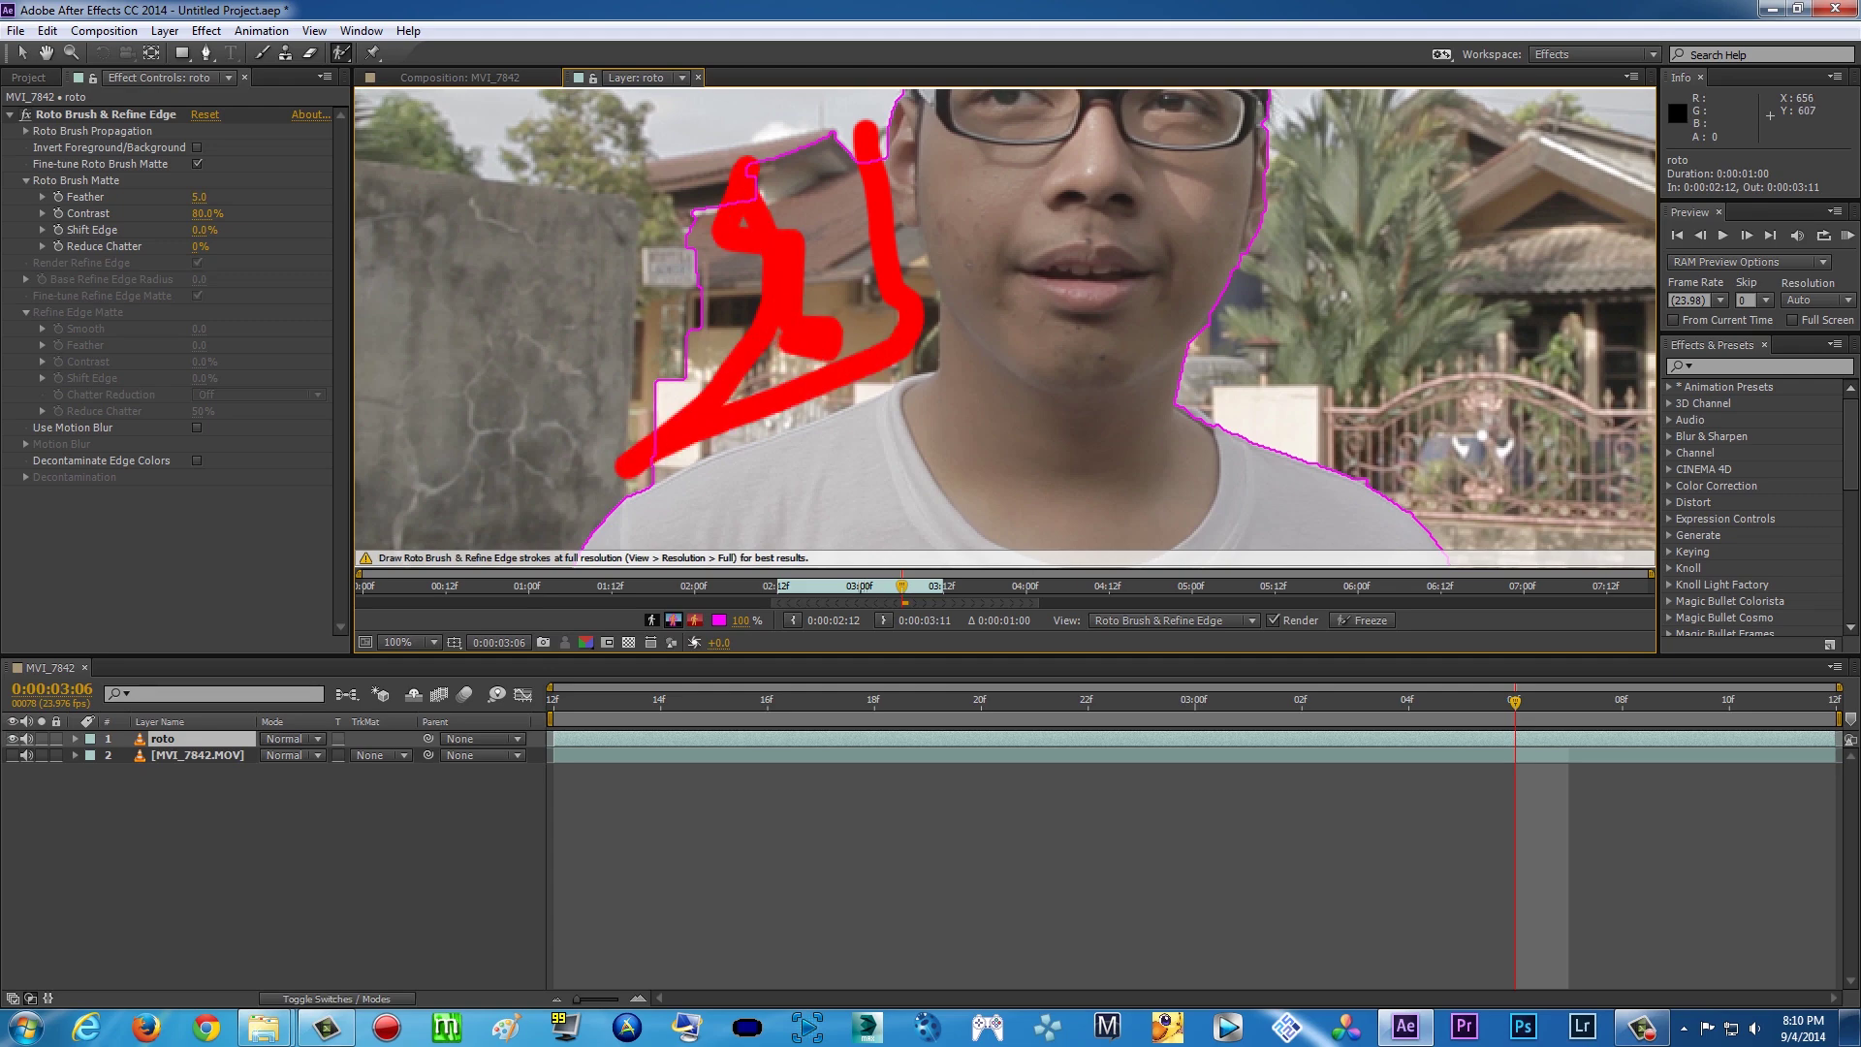
pyautogui.press('.')
pyautogui.scroll(-5, 826, 411)
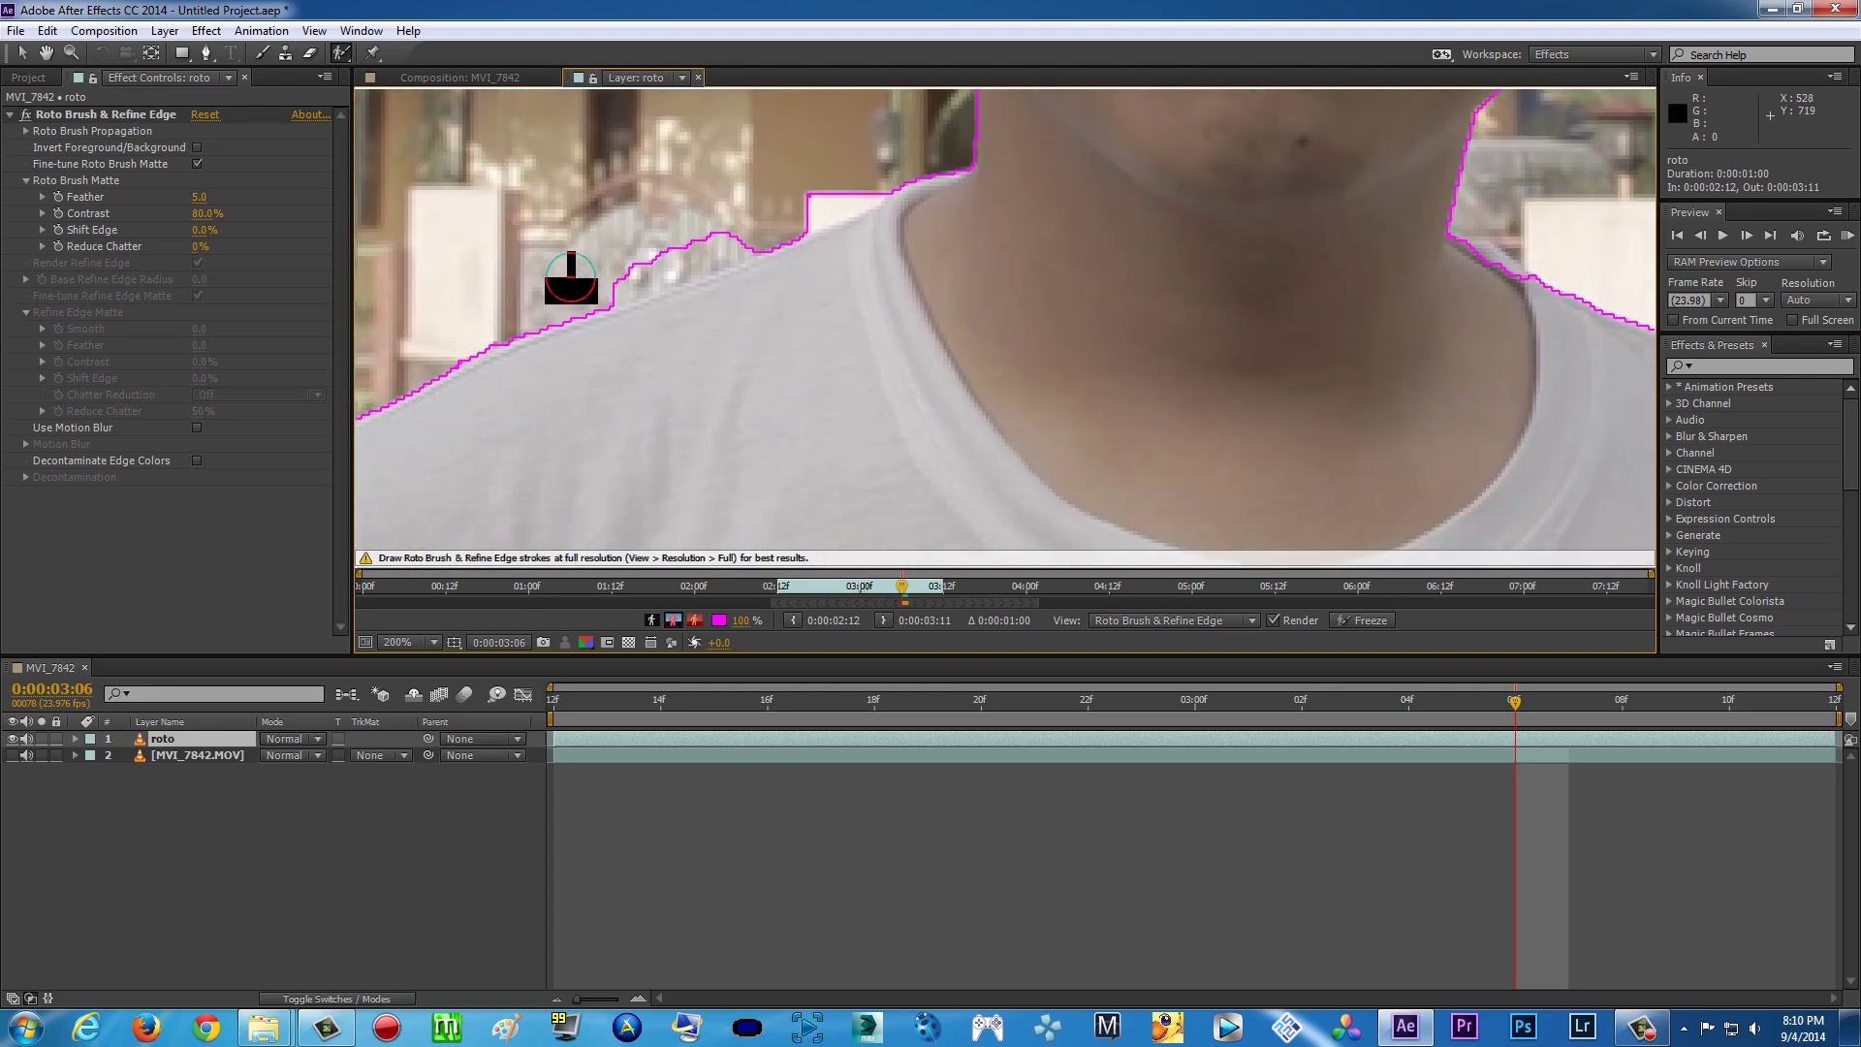
# Trim background along the left shoulder, then add the shoulder edge back into the matte
pyautogui.moveTo(561, 282)
pyautogui.mouseDown()
pyautogui.moveTo(782, 237)
pyautogui.moveTo(831, 187)
pyautogui.moveTo(887, 182)
pyautogui.mouseUp()
pyautogui.moveTo(654, 334)
pyautogui.mouseDown()
pyautogui.moveTo(911, 239)
pyautogui.moveTo(714, 311)
pyautogui.moveTo(777, 300)
pyautogui.mouseUp()
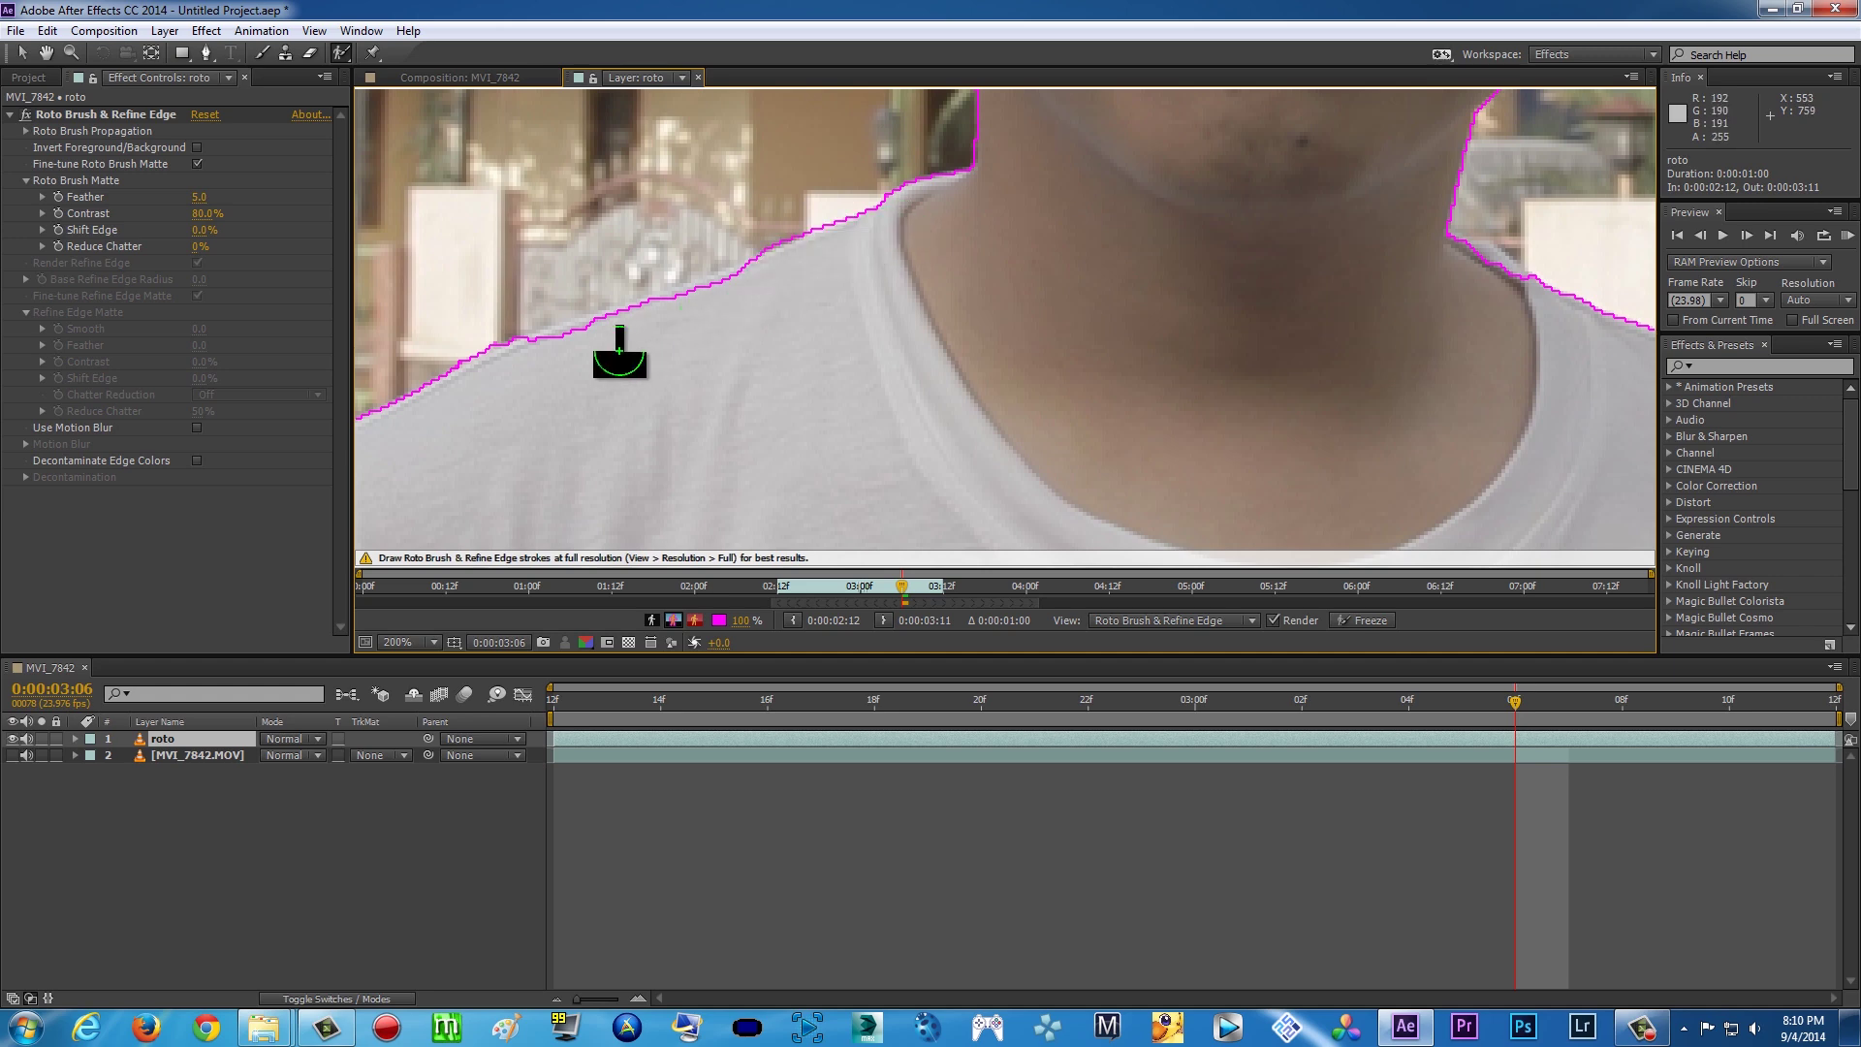
pyautogui.moveTo(610, 353)
pyautogui.mouseDown()
pyautogui.moveTo(569, 359)
pyautogui.moveTo(766, 280)
pyautogui.mouseUp()
pyautogui.scroll(-1, 1071, 283)
pyautogui.scroll(2, 1072, 289)
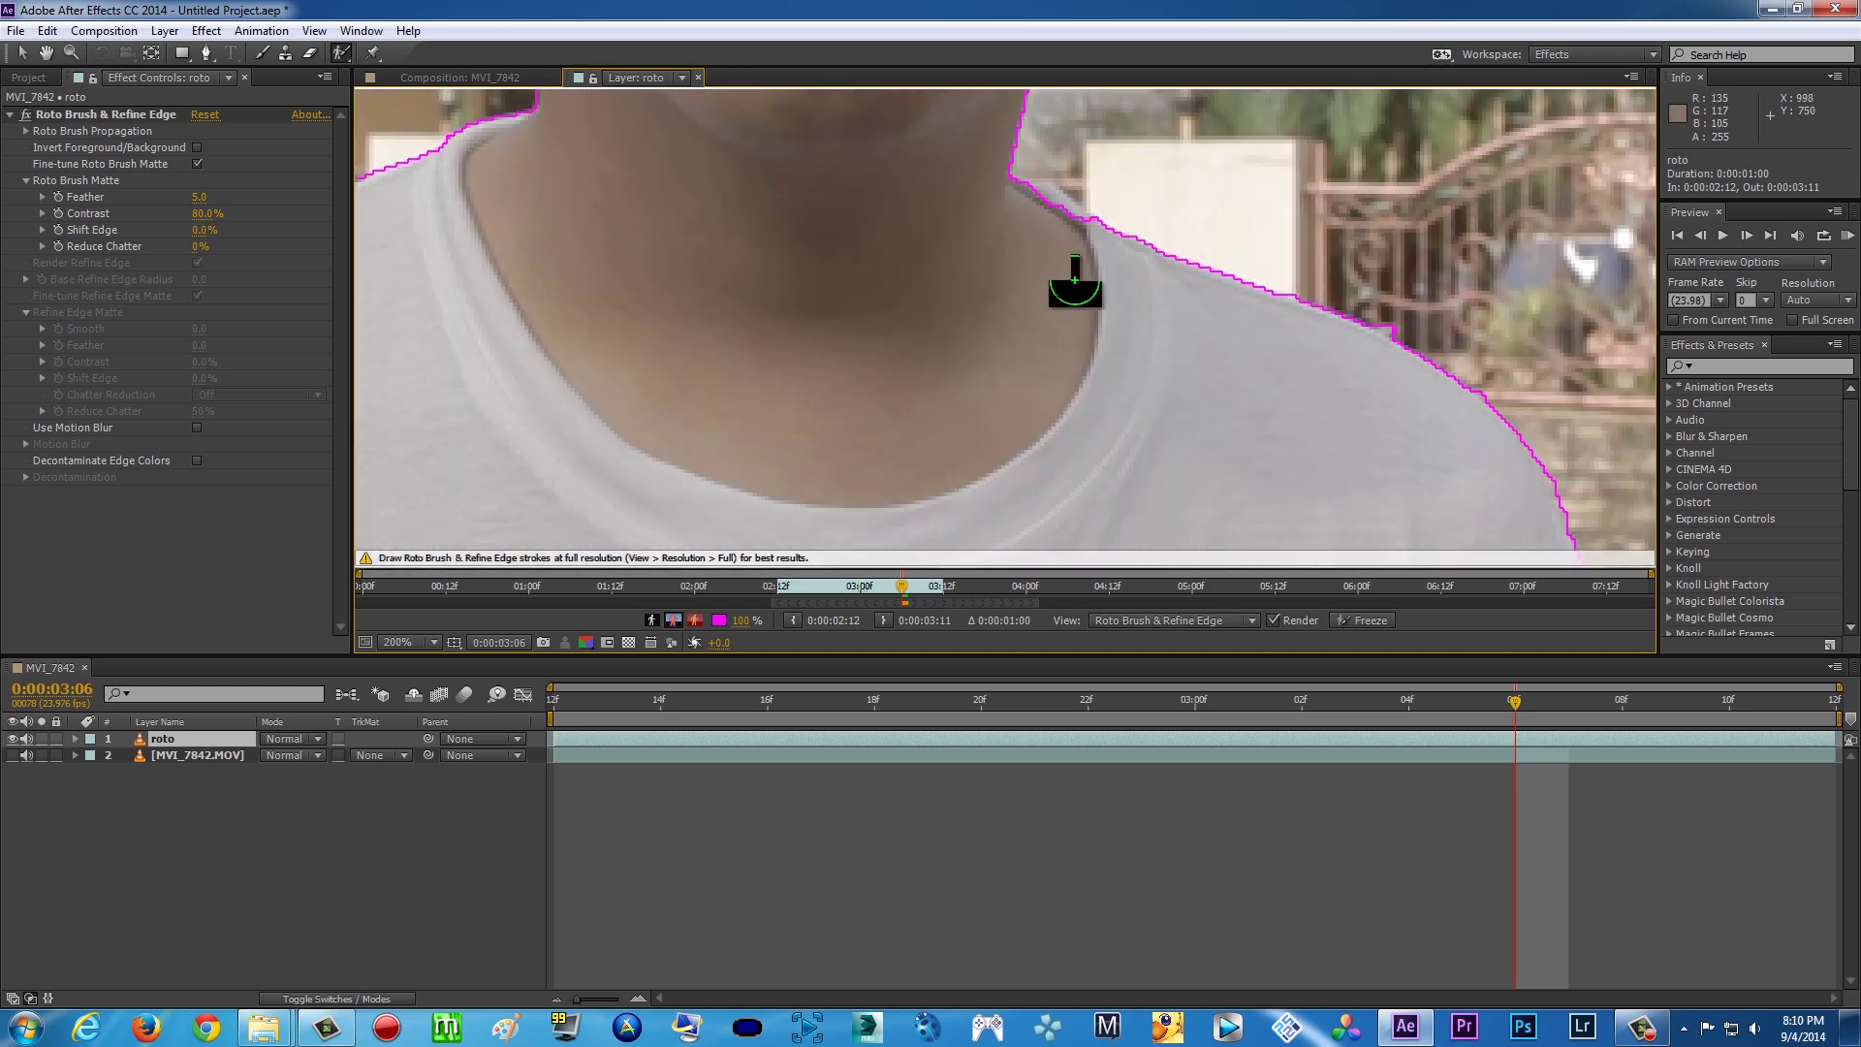
# Correct the matte at the neck notch and along the right jaw edge
pyautogui.moveTo(1053, 214); pyautogui.dragTo(1080, 237)
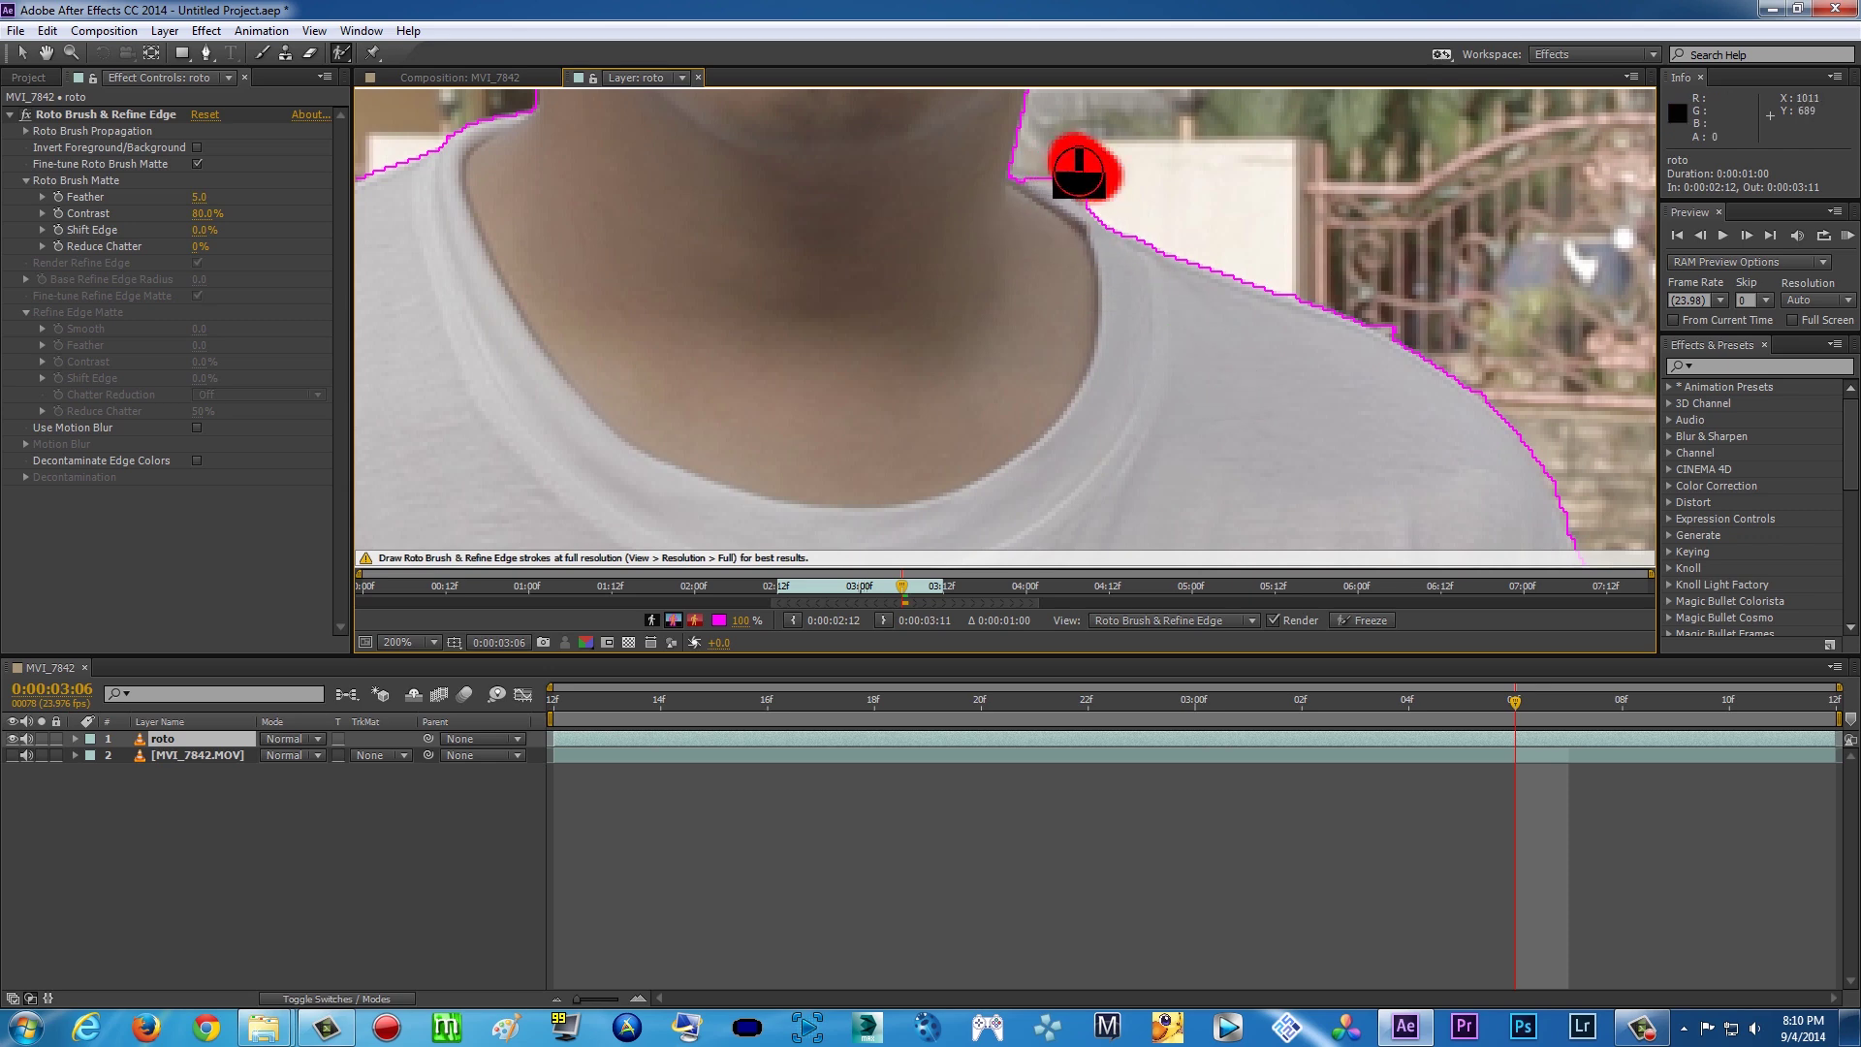
pyautogui.moveTo(1074, 165); pyautogui.dragTo(1086, 169)
pyautogui.scroll(4, 1051, 204)
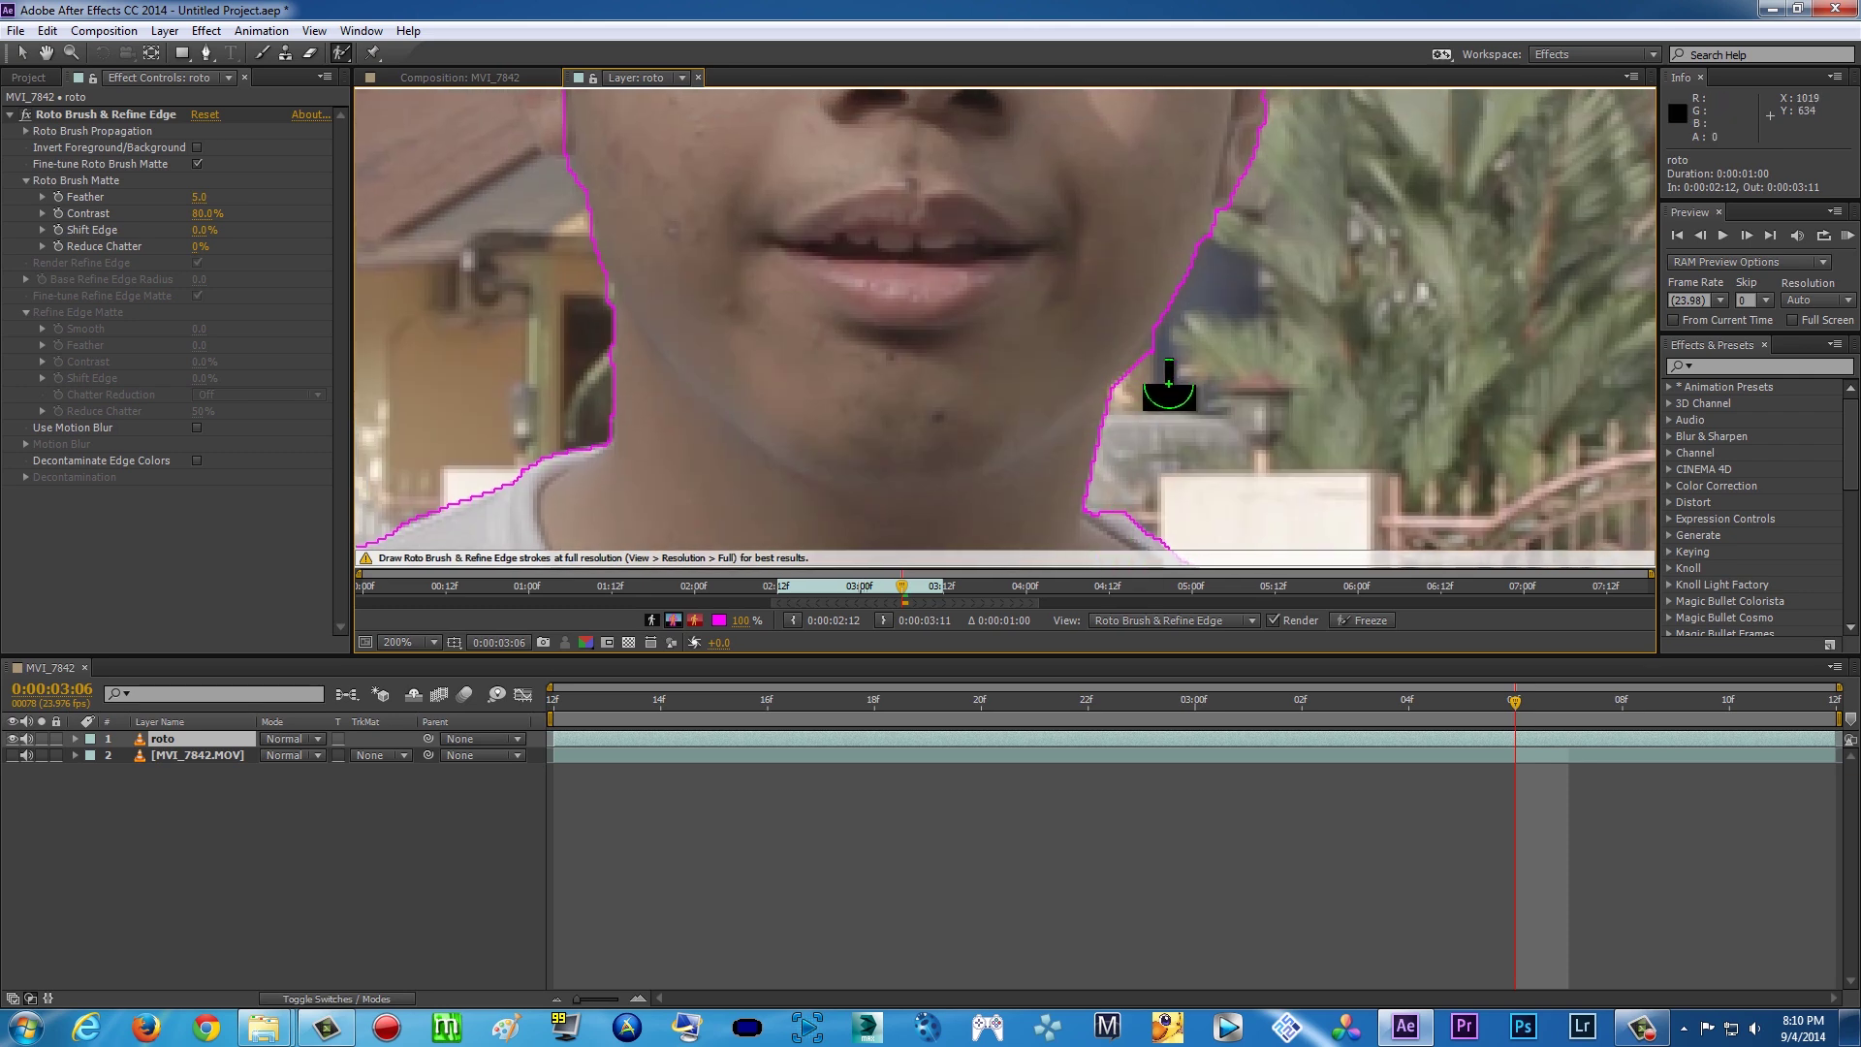
pyautogui.moveTo(1175, 354); pyautogui.dragTo(1157, 371)
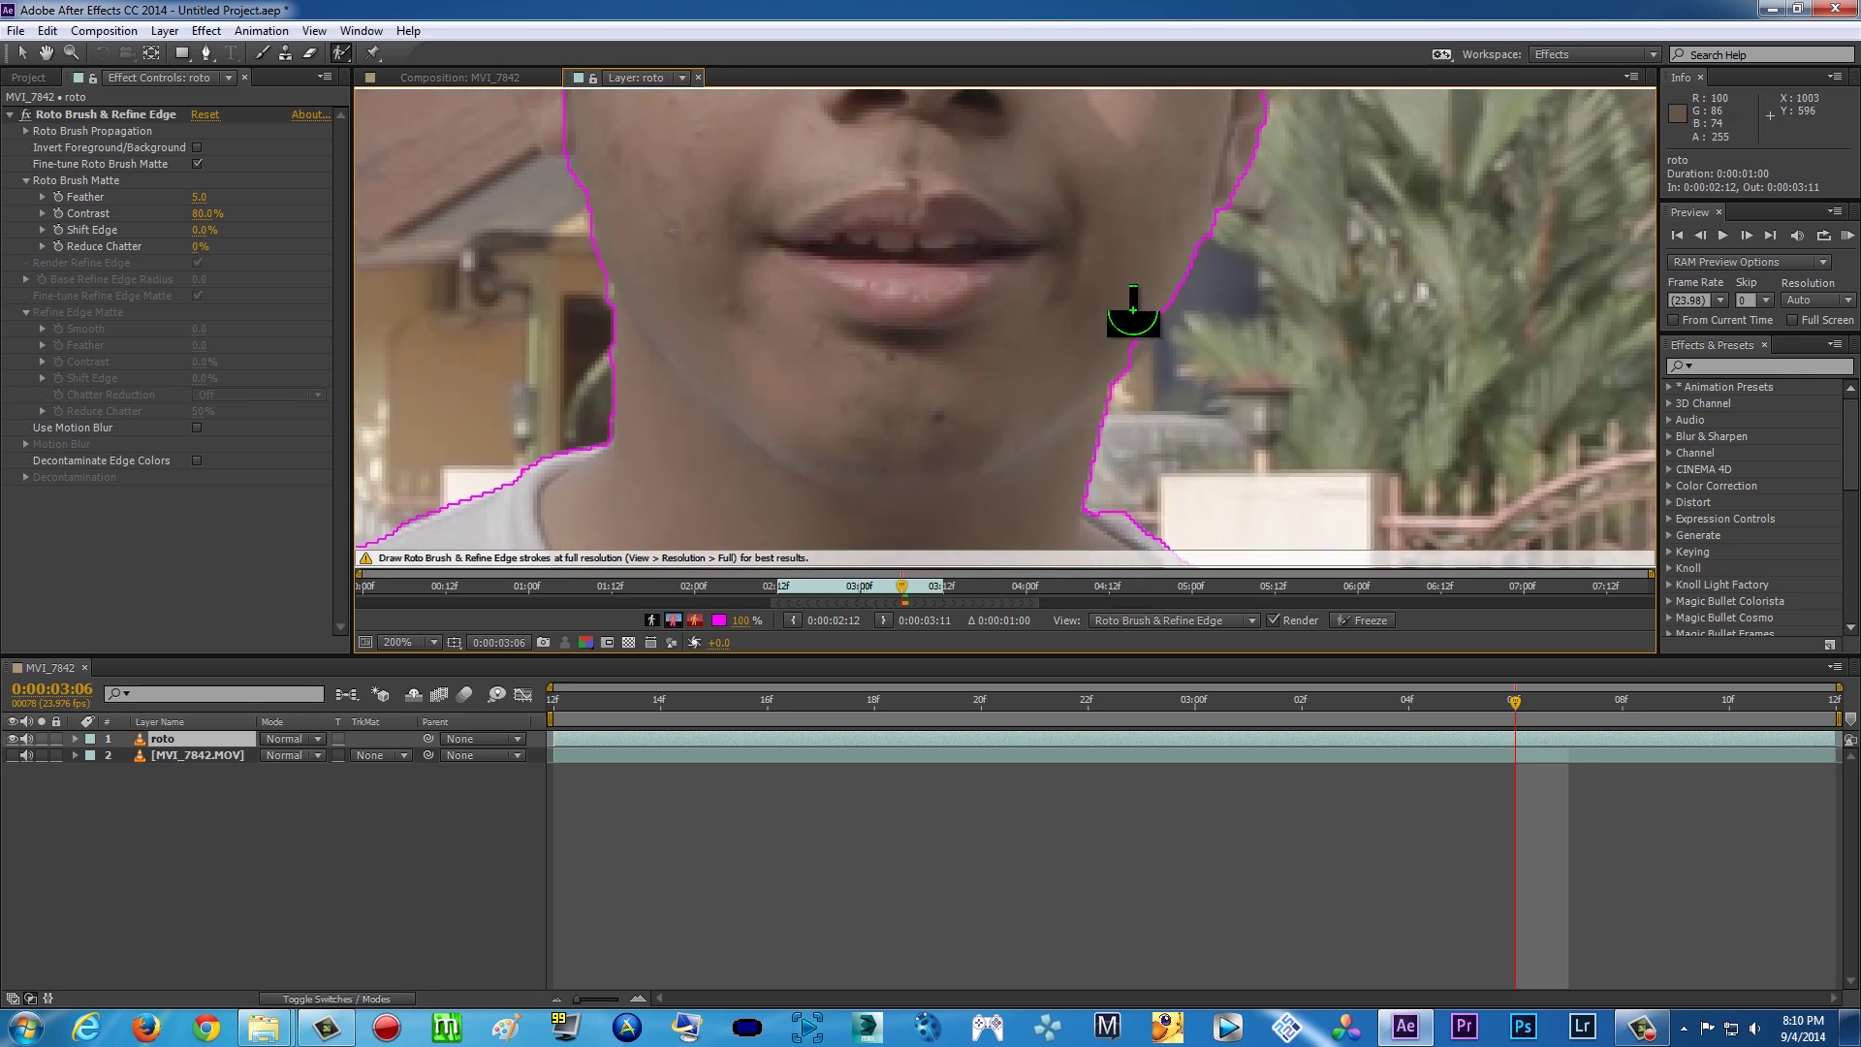
pyautogui.moveTo(1142, 297)
pyautogui.mouseDown()
pyautogui.moveTo(1113, 349)
pyautogui.moveTo(1182, 257)
pyautogui.mouseUp()
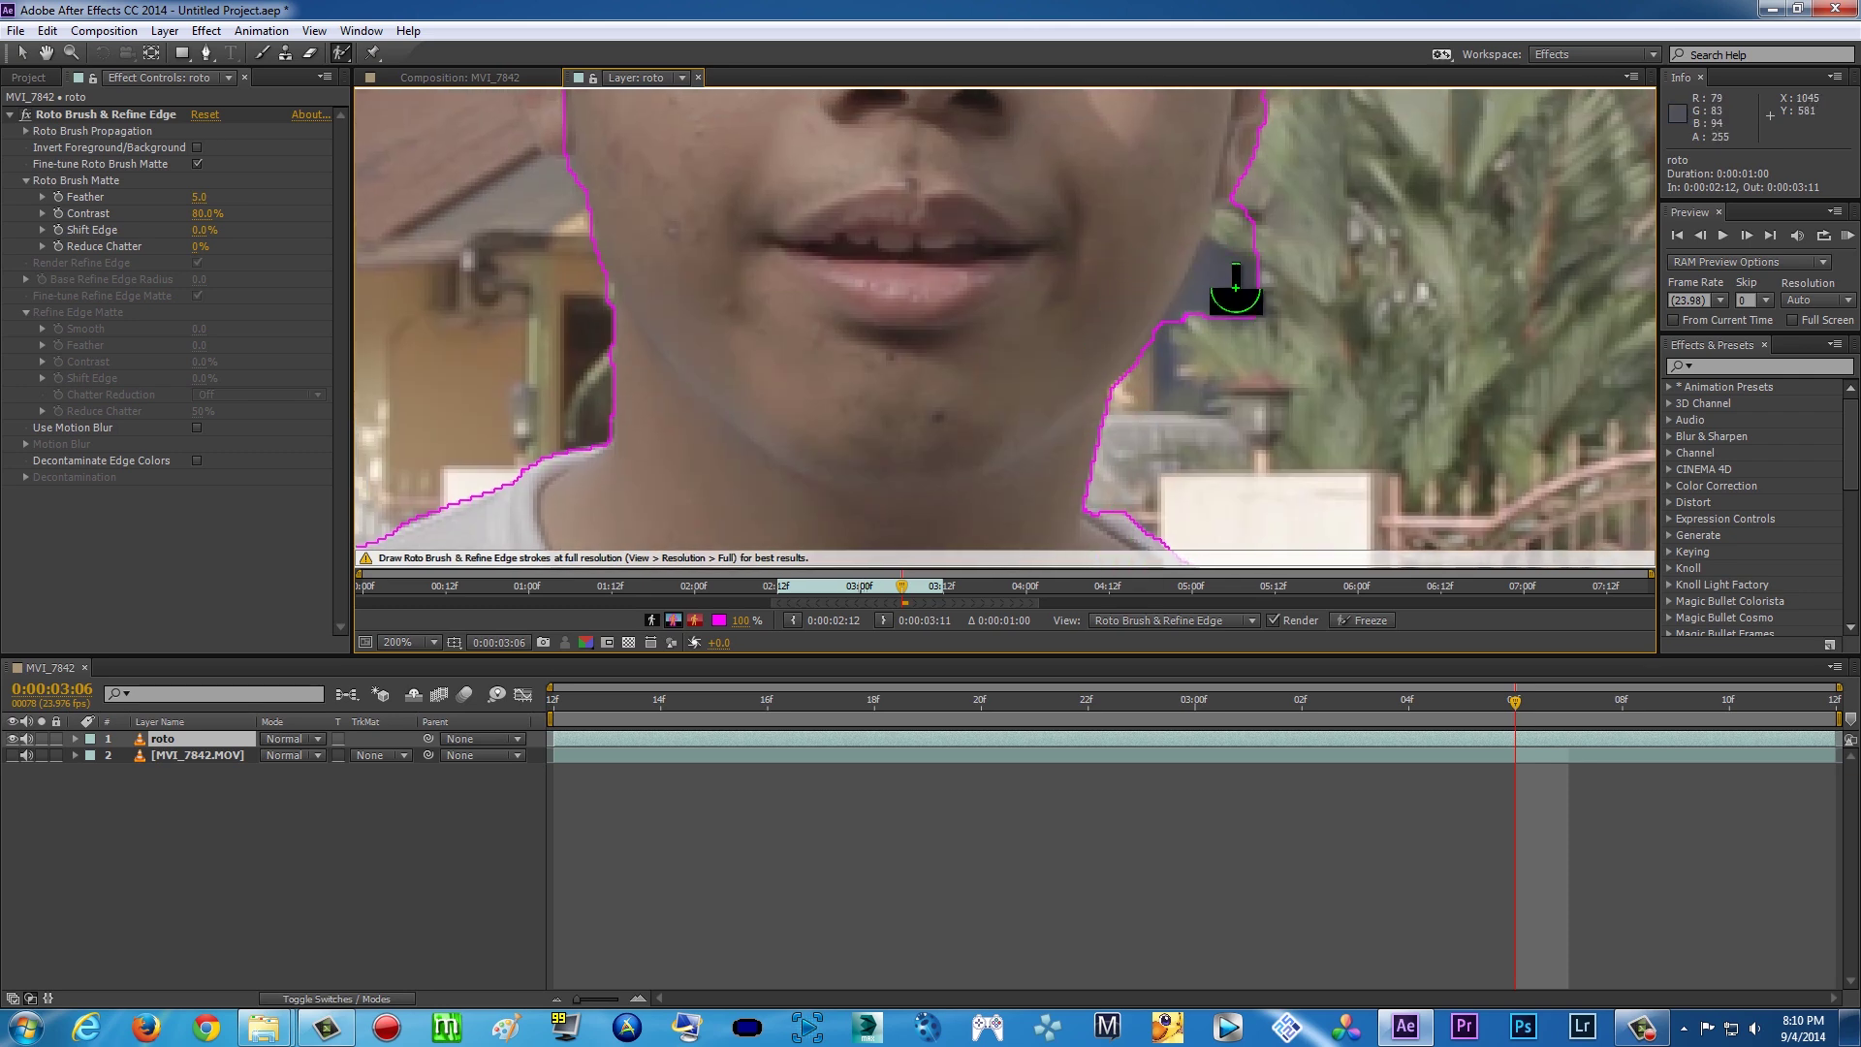
pyautogui.moveTo(1179, 341)
pyautogui.mouseDown()
pyautogui.moveTo(1252, 219)
pyautogui.moveTo(1254, 291)
pyautogui.mouseUp()
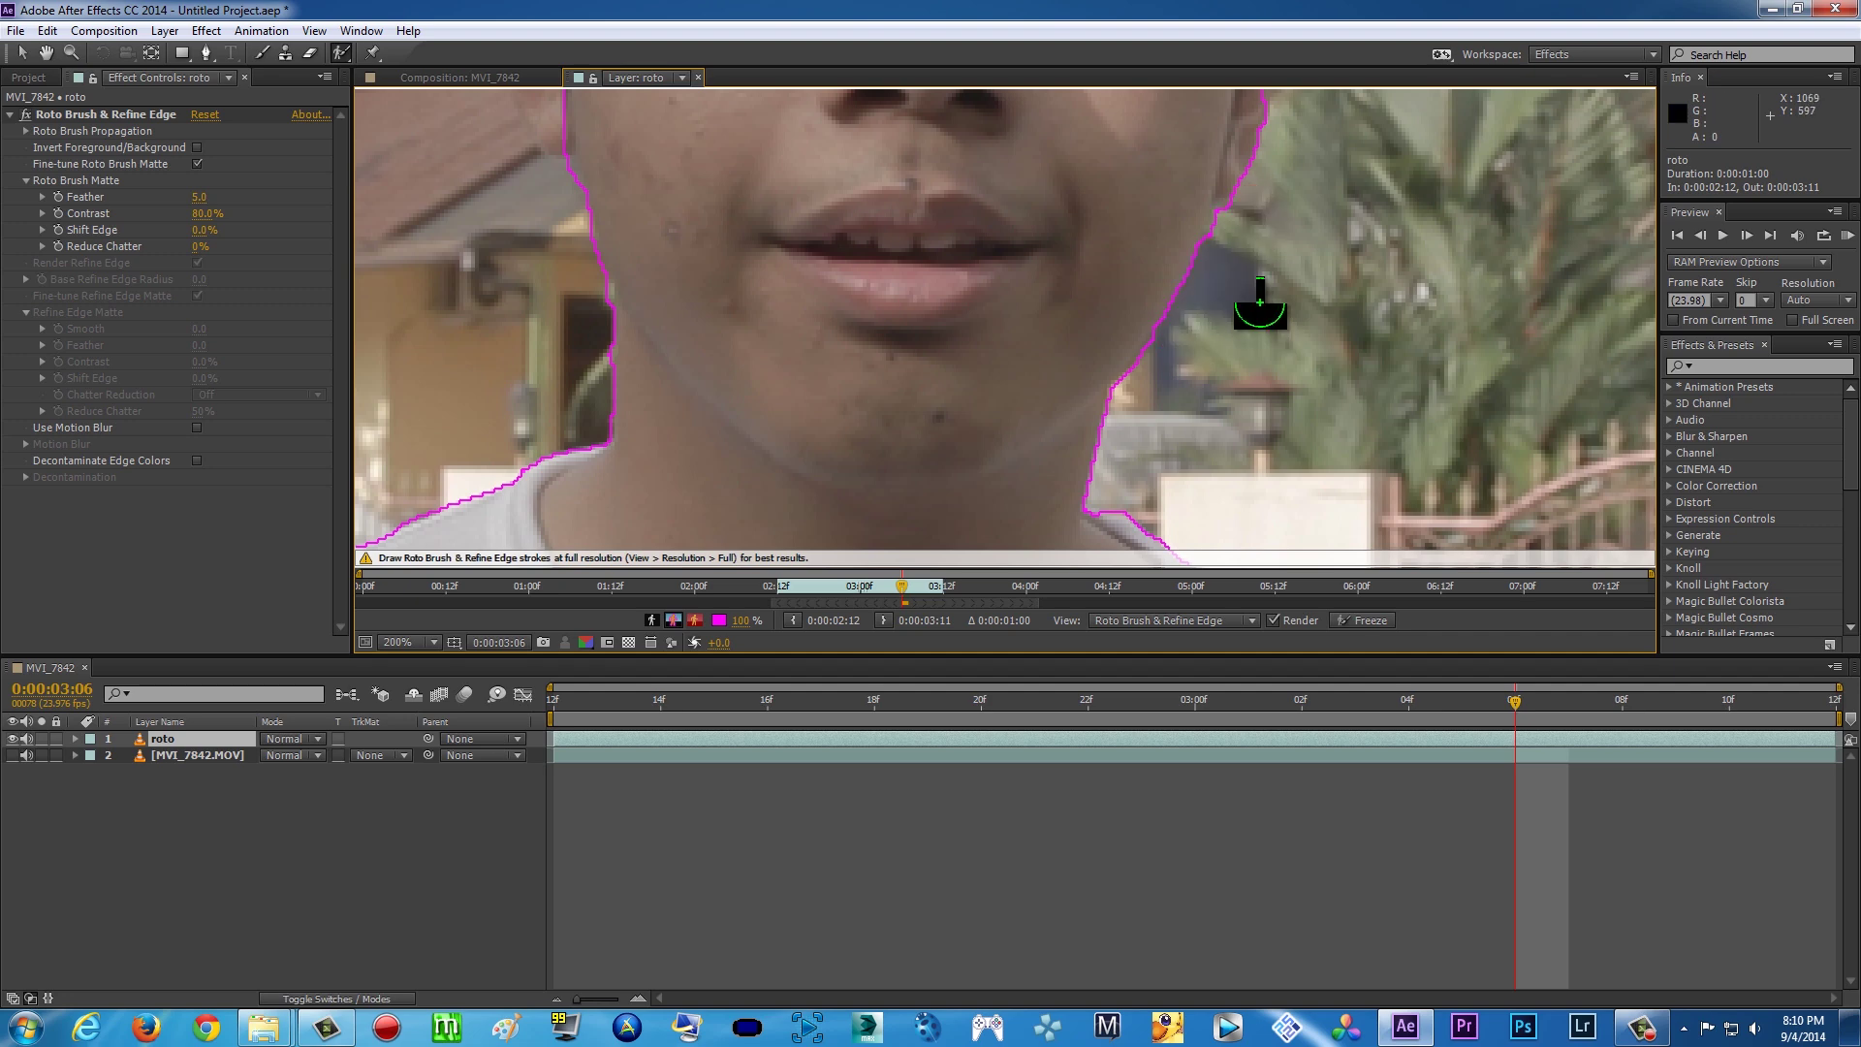
pyautogui.scroll(3, 1212, 320)
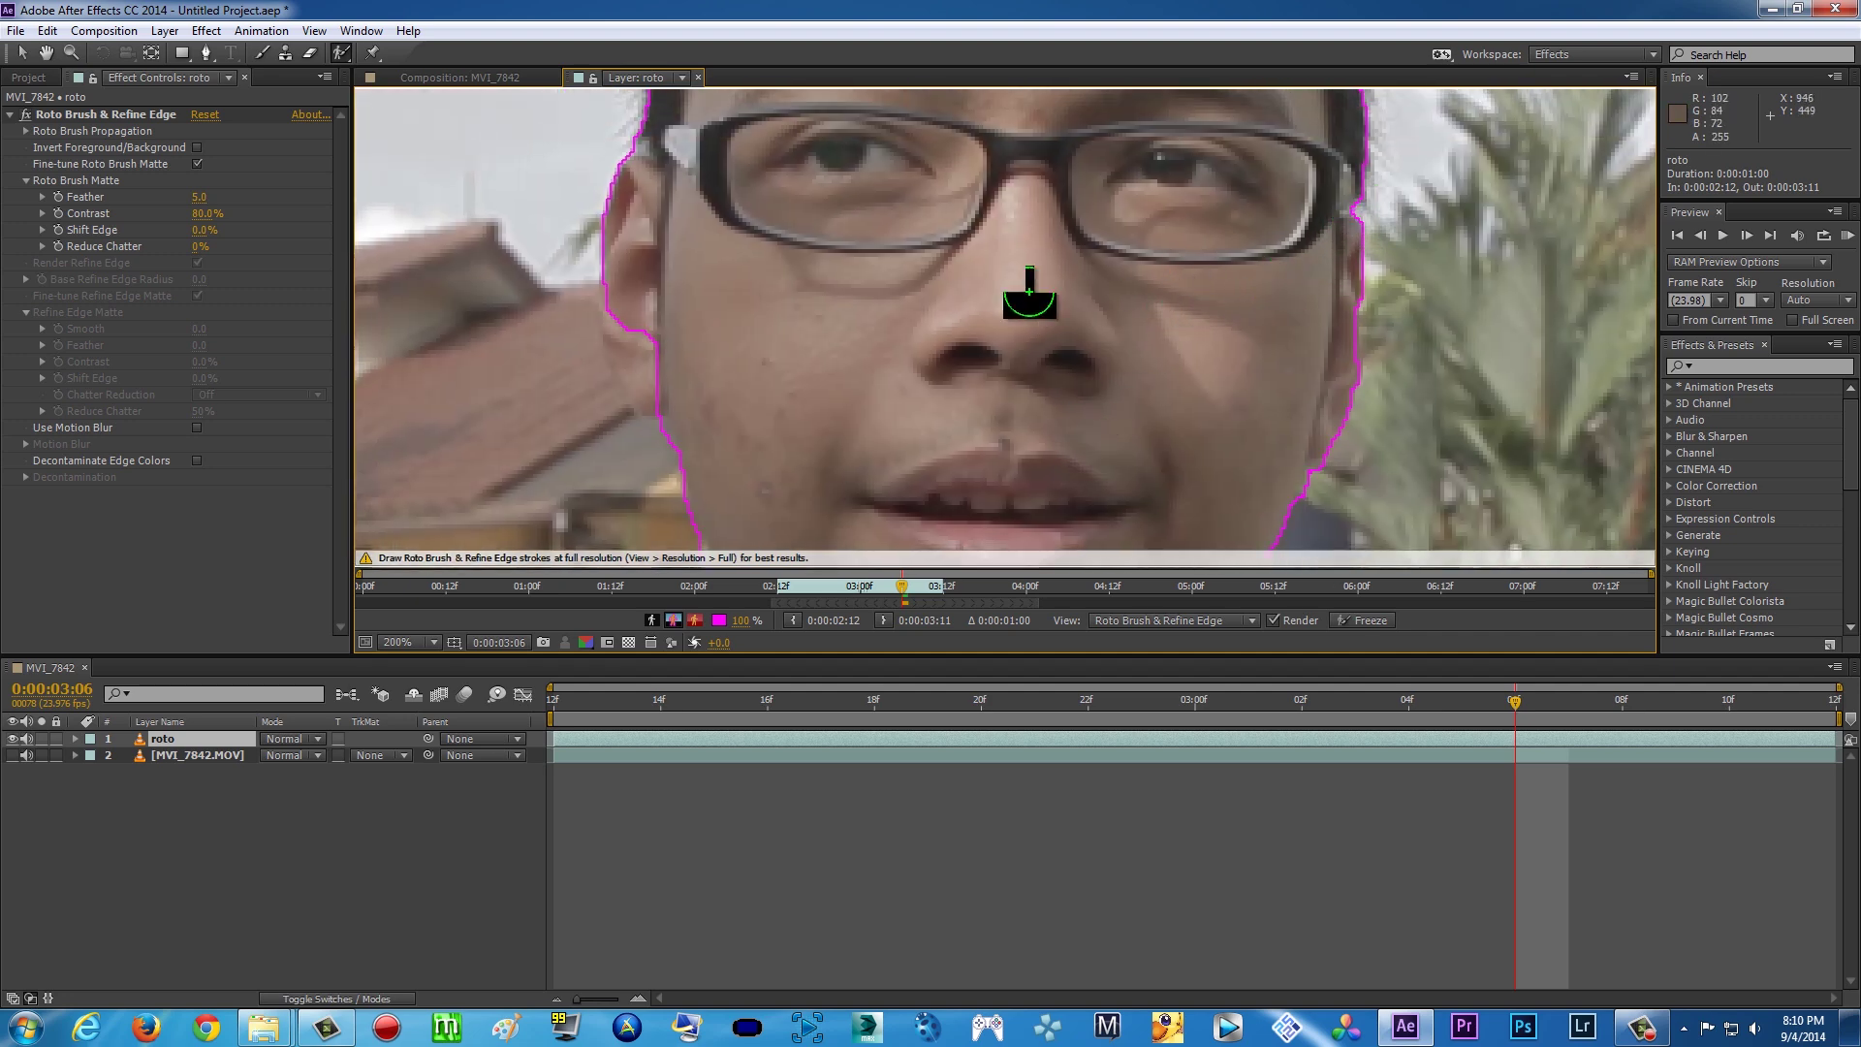
pyautogui.scroll(-2, 712, 368)
# Add the ear and jaw edge to the matte and recentre the view on the head
pyautogui.moveTo(695, 268); pyautogui.dragTo(729, 320)
pyautogui.scroll(-3, 820, 301)
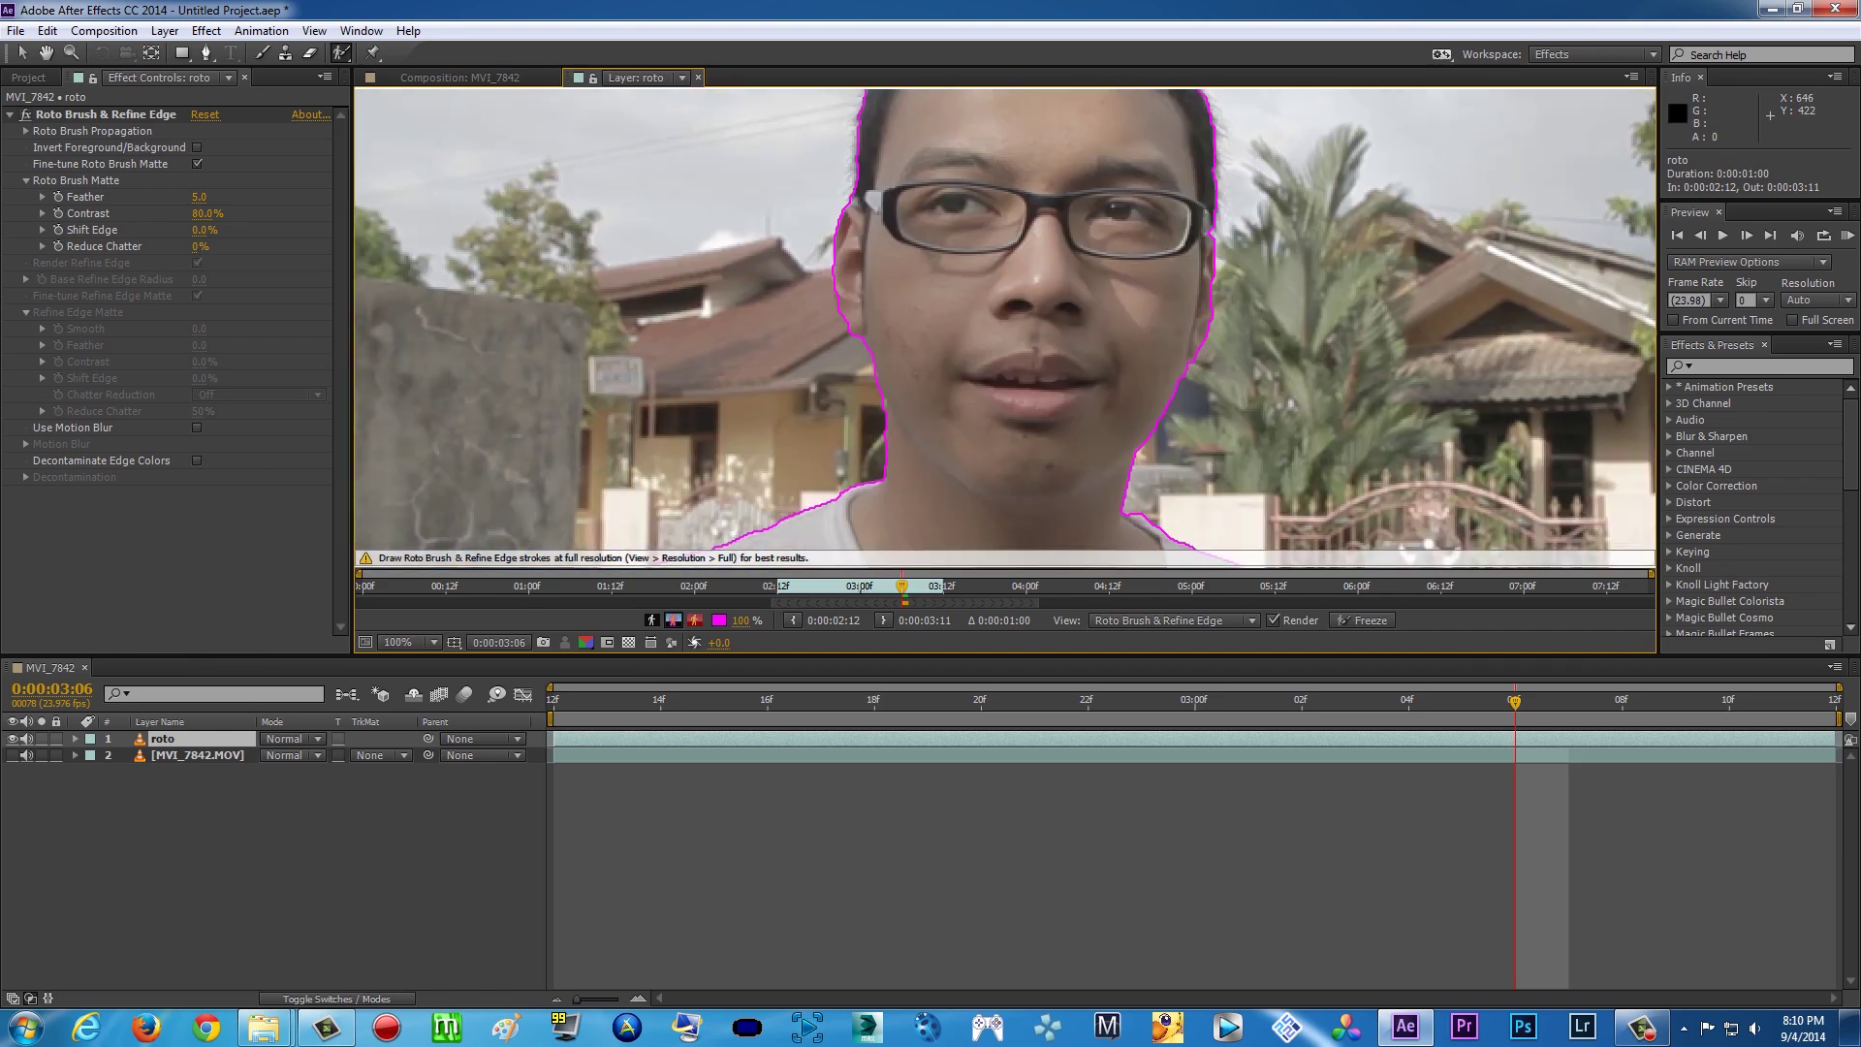
pyautogui.scroll(4, 889, 382)
pyautogui.scroll(-2, 1073, 135)
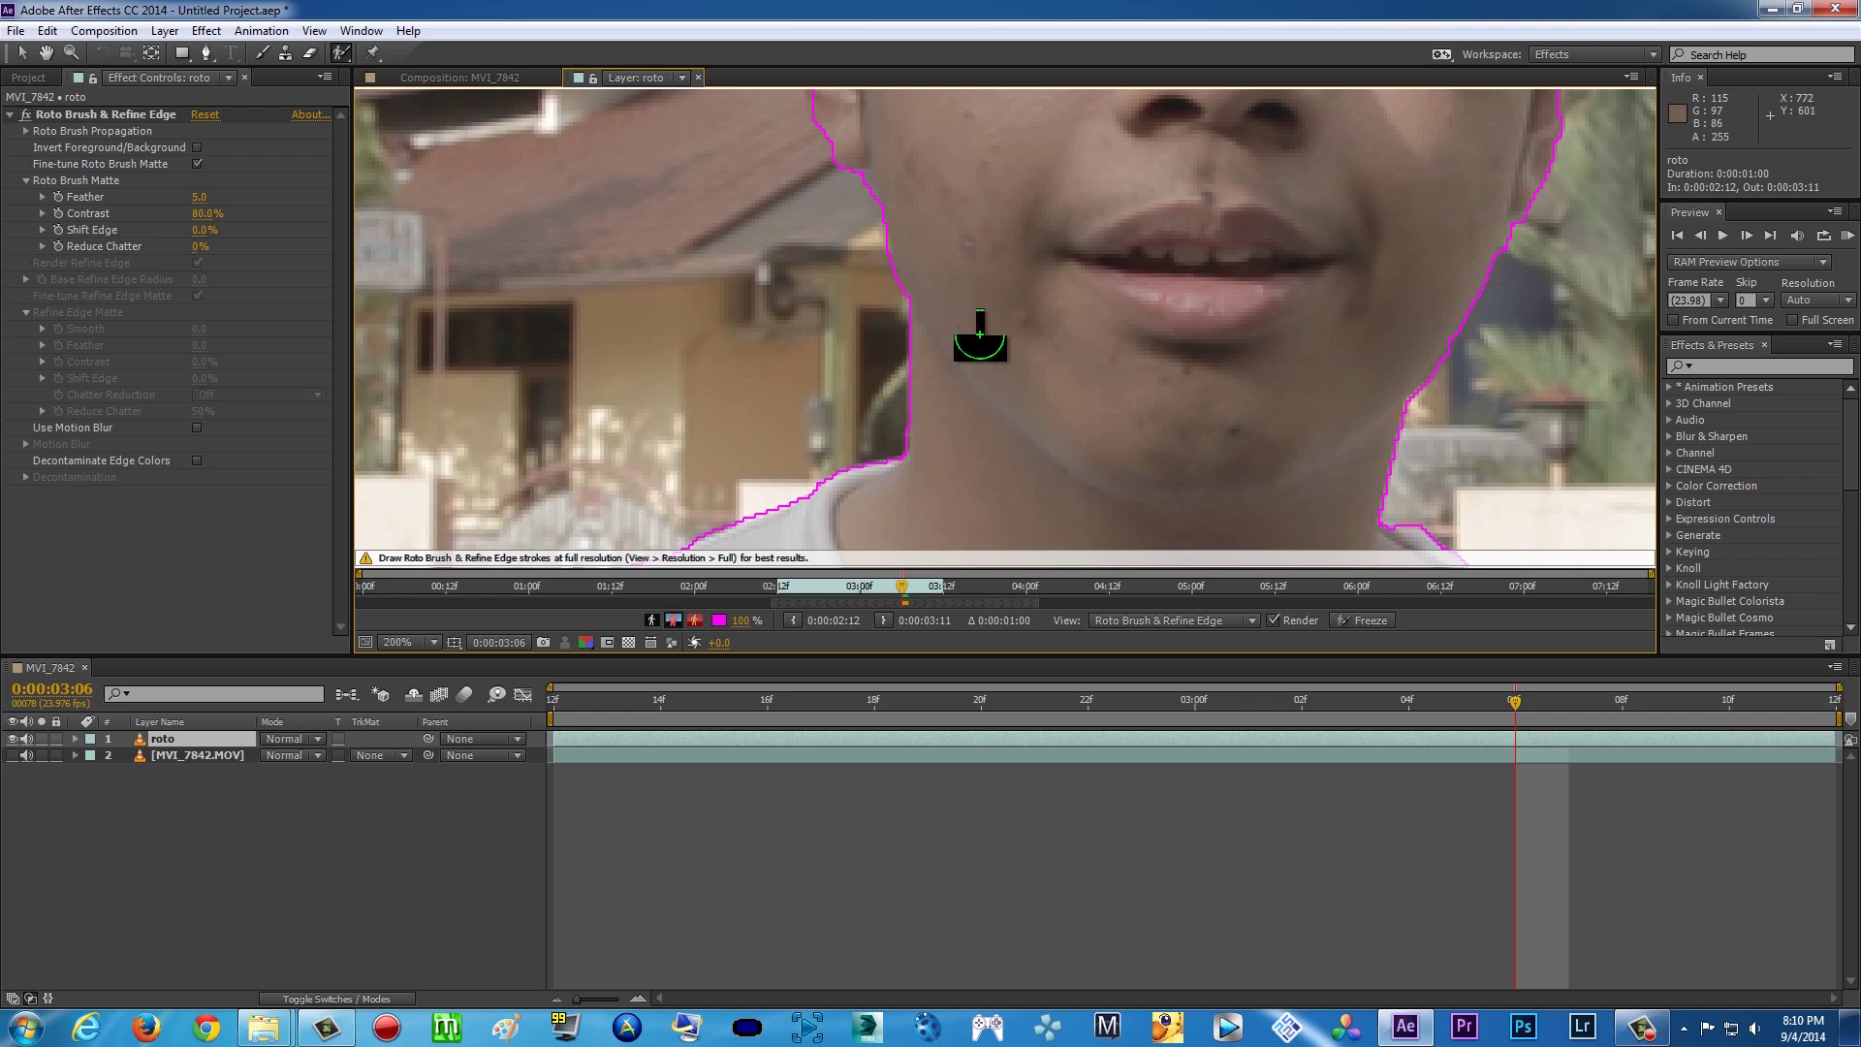
pyautogui.scroll(-3, 980, 333)
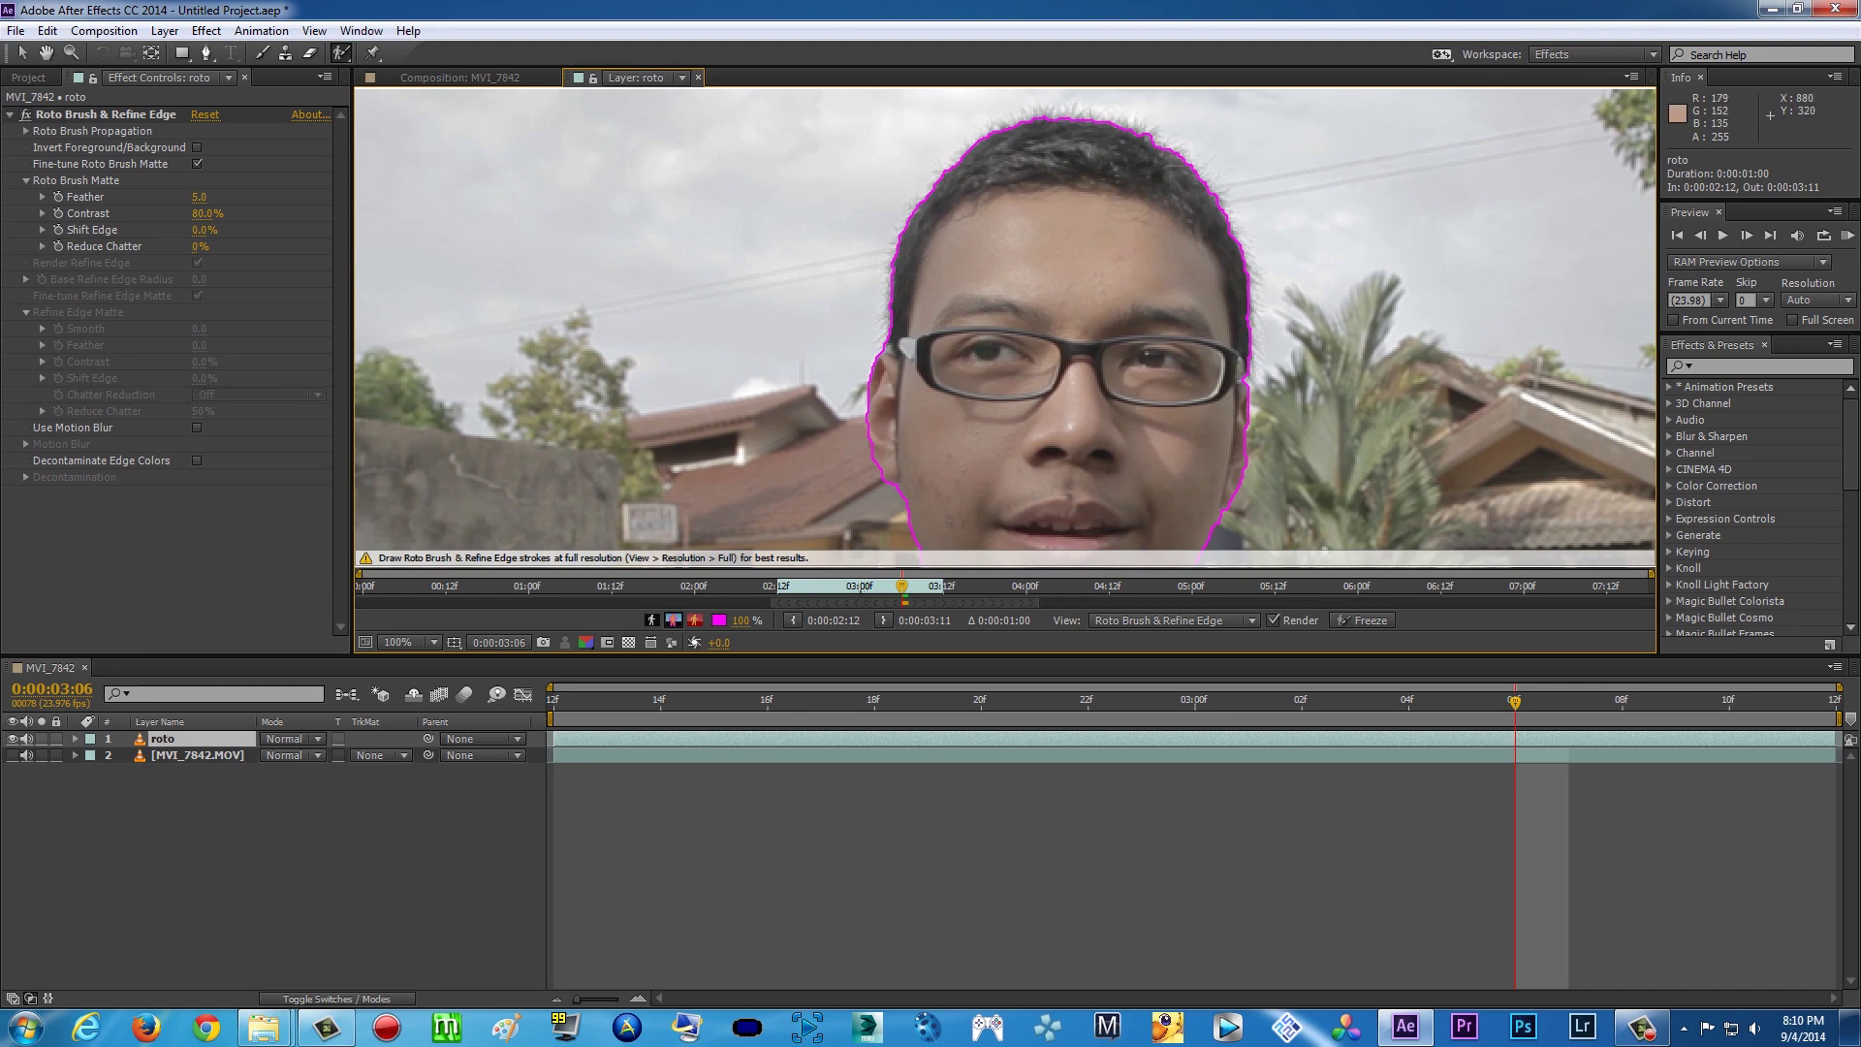
pyautogui.scroll(2, 1018, 160)
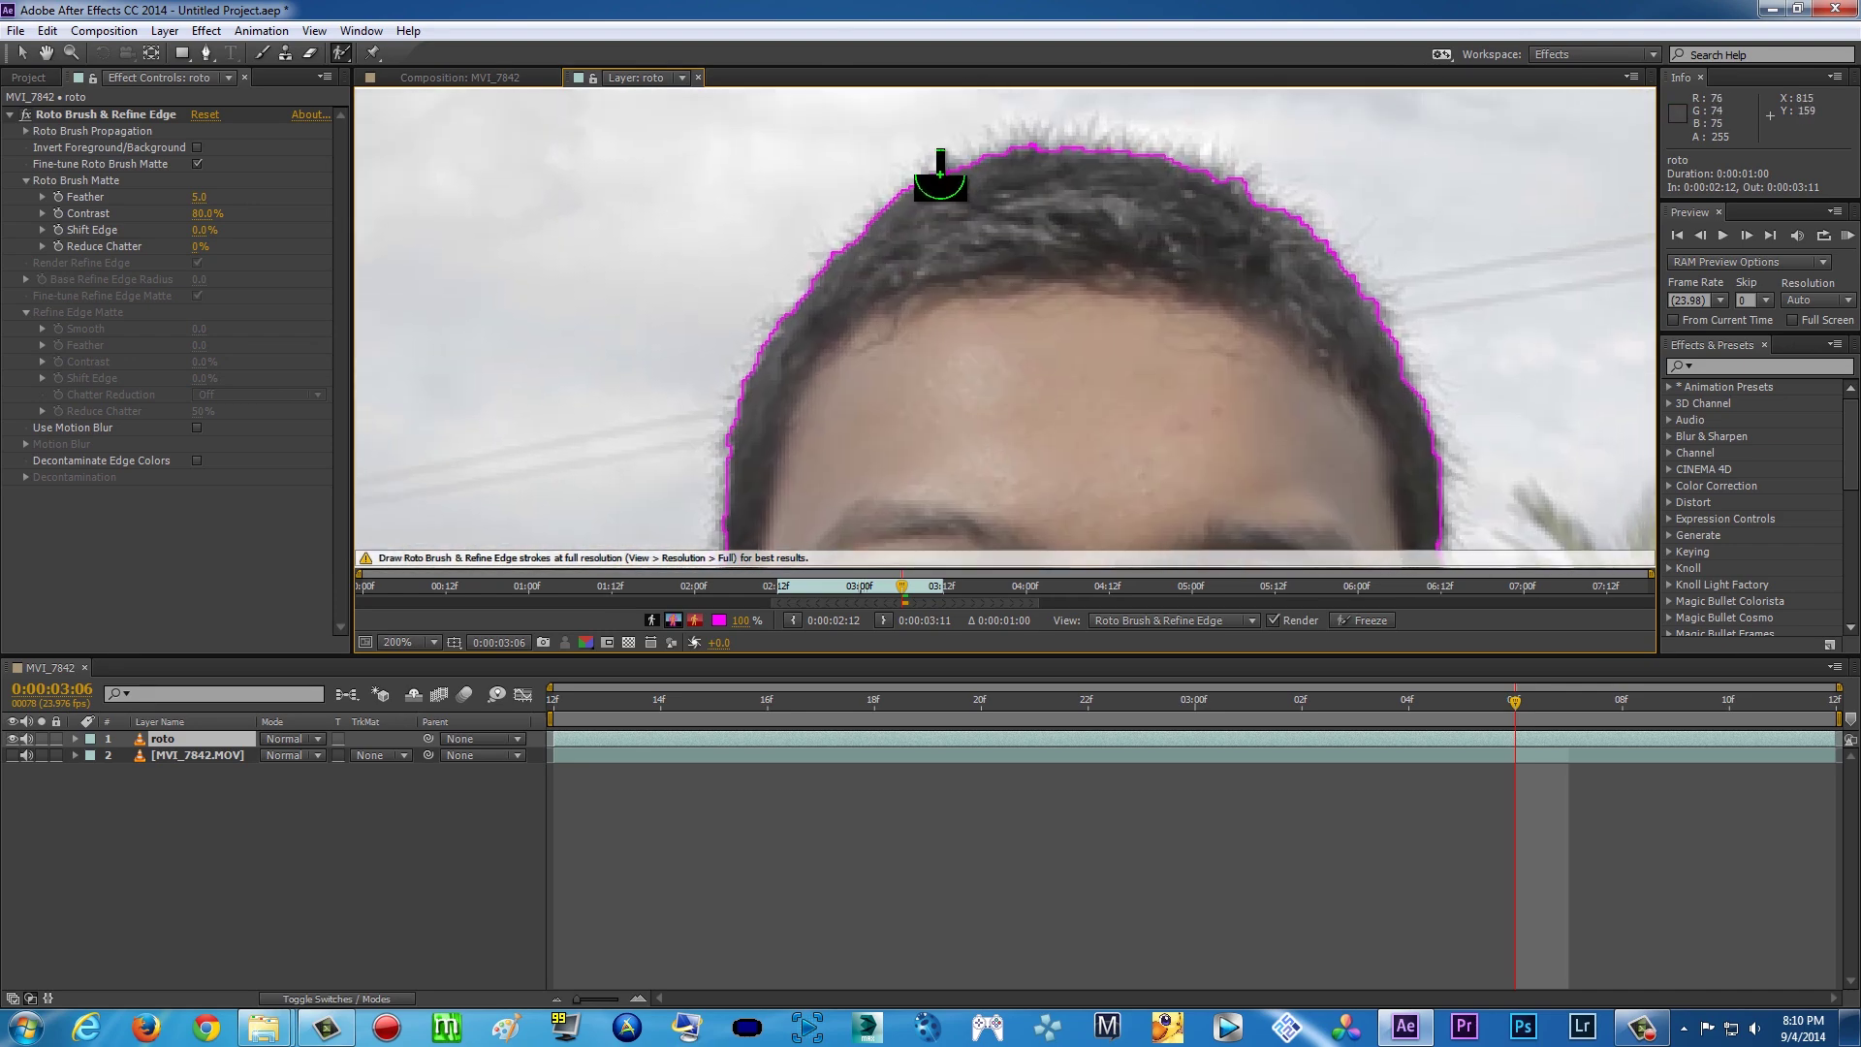
pyautogui.scroll(-2, 1283, 213)
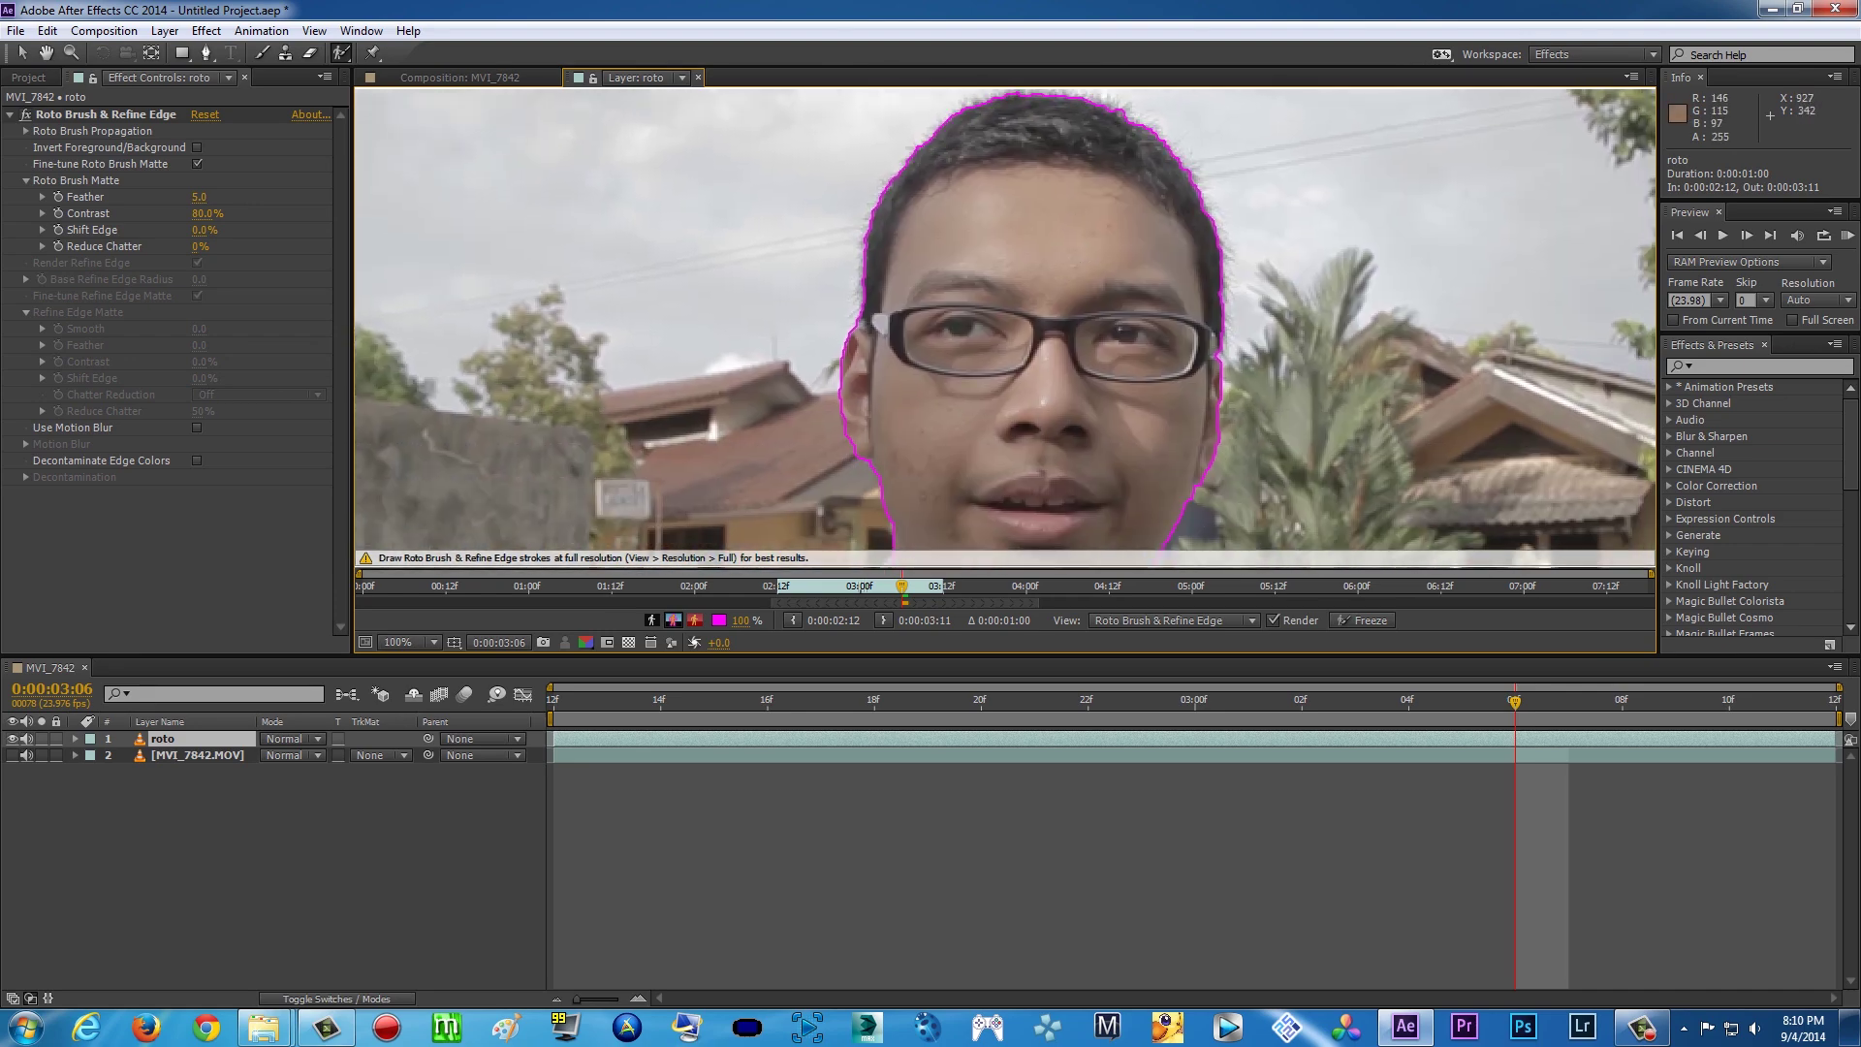
pyautogui.moveTo(998, 291); pyautogui.dragTo(969, 340)
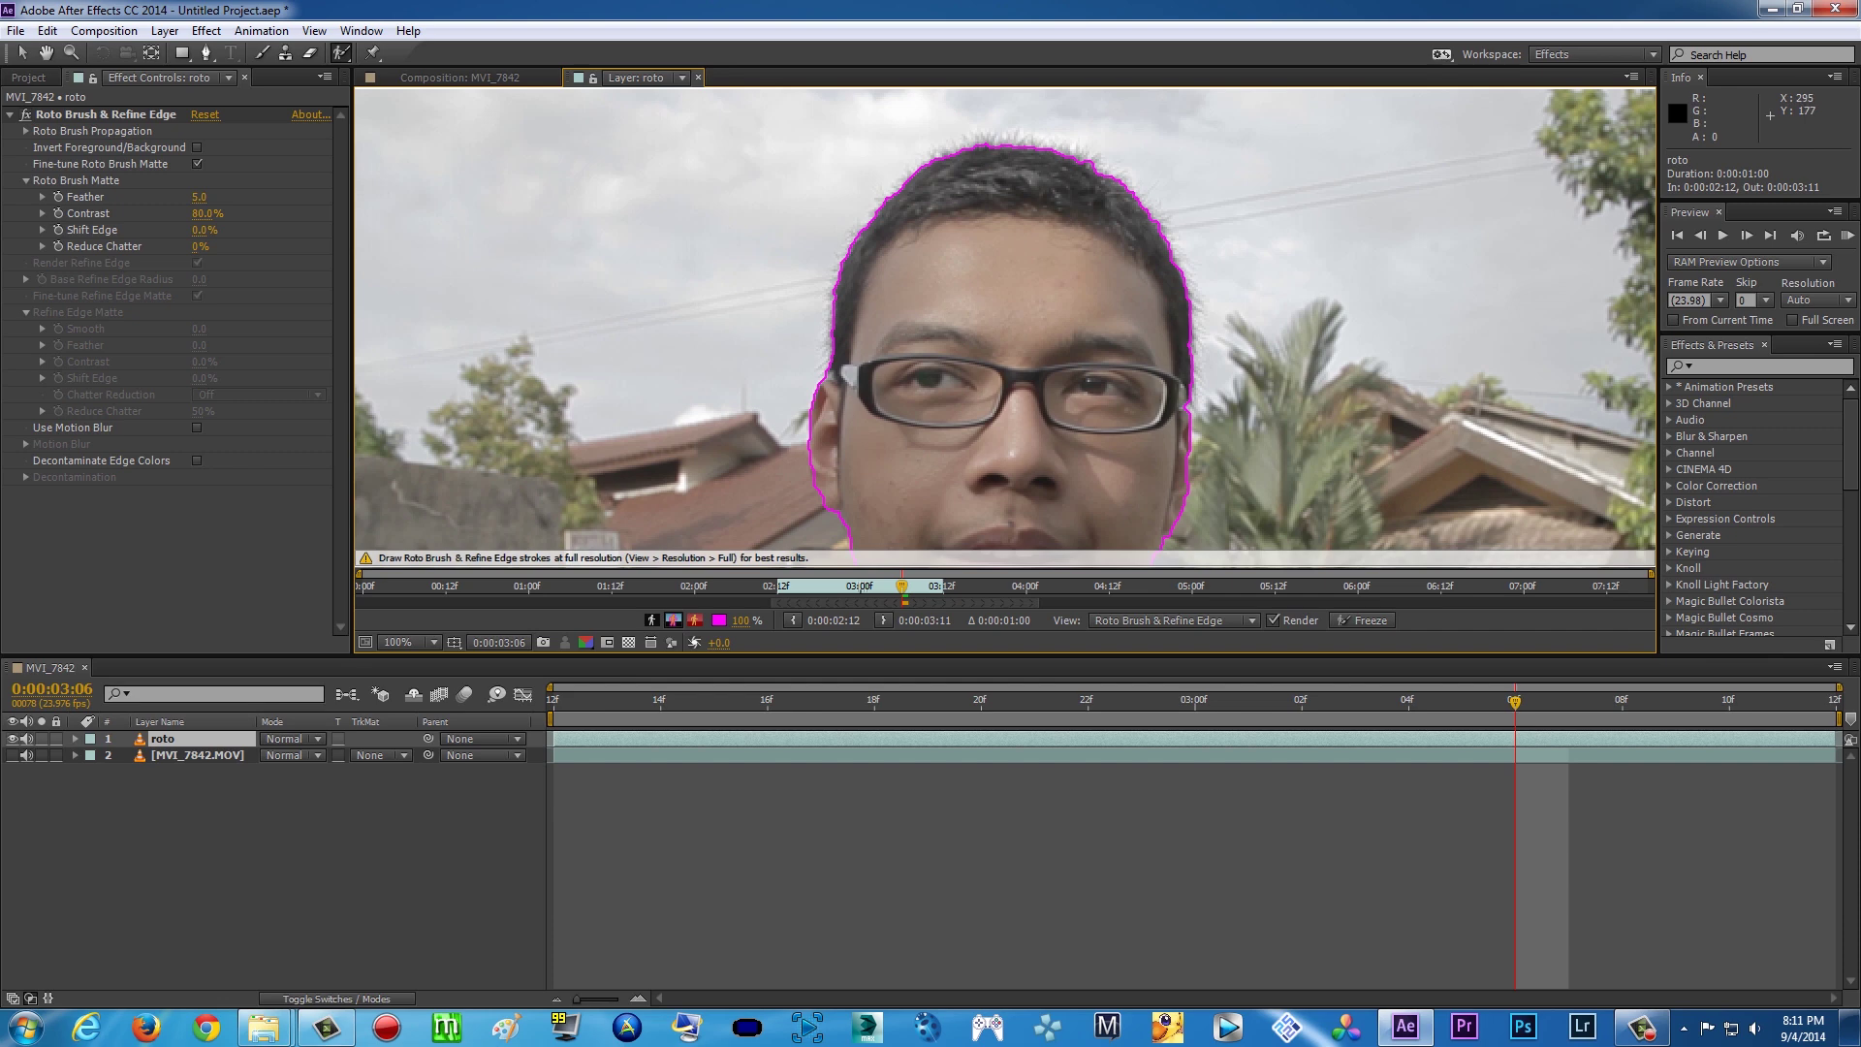
# Switch to the Refine Edge tool and paint a stroke along the top of the man's hair
pyautogui.click(344, 56)
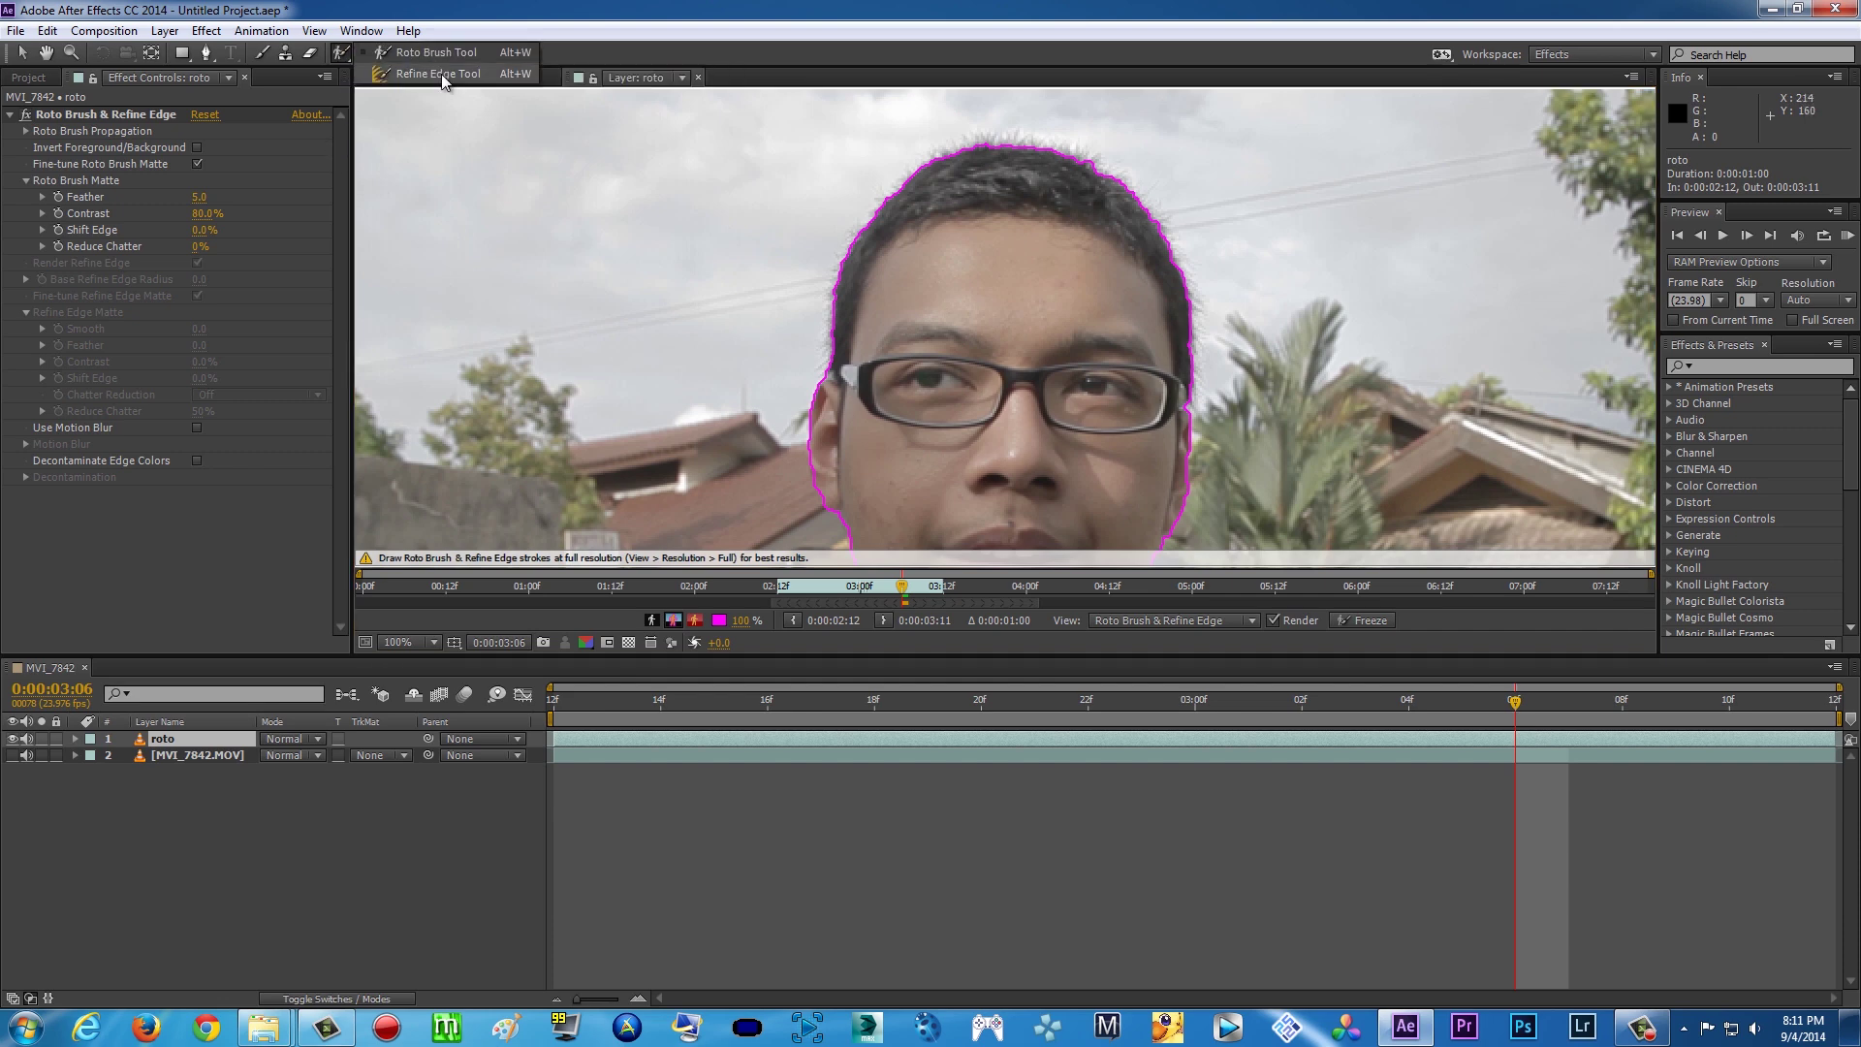
pyautogui.click(440, 74)
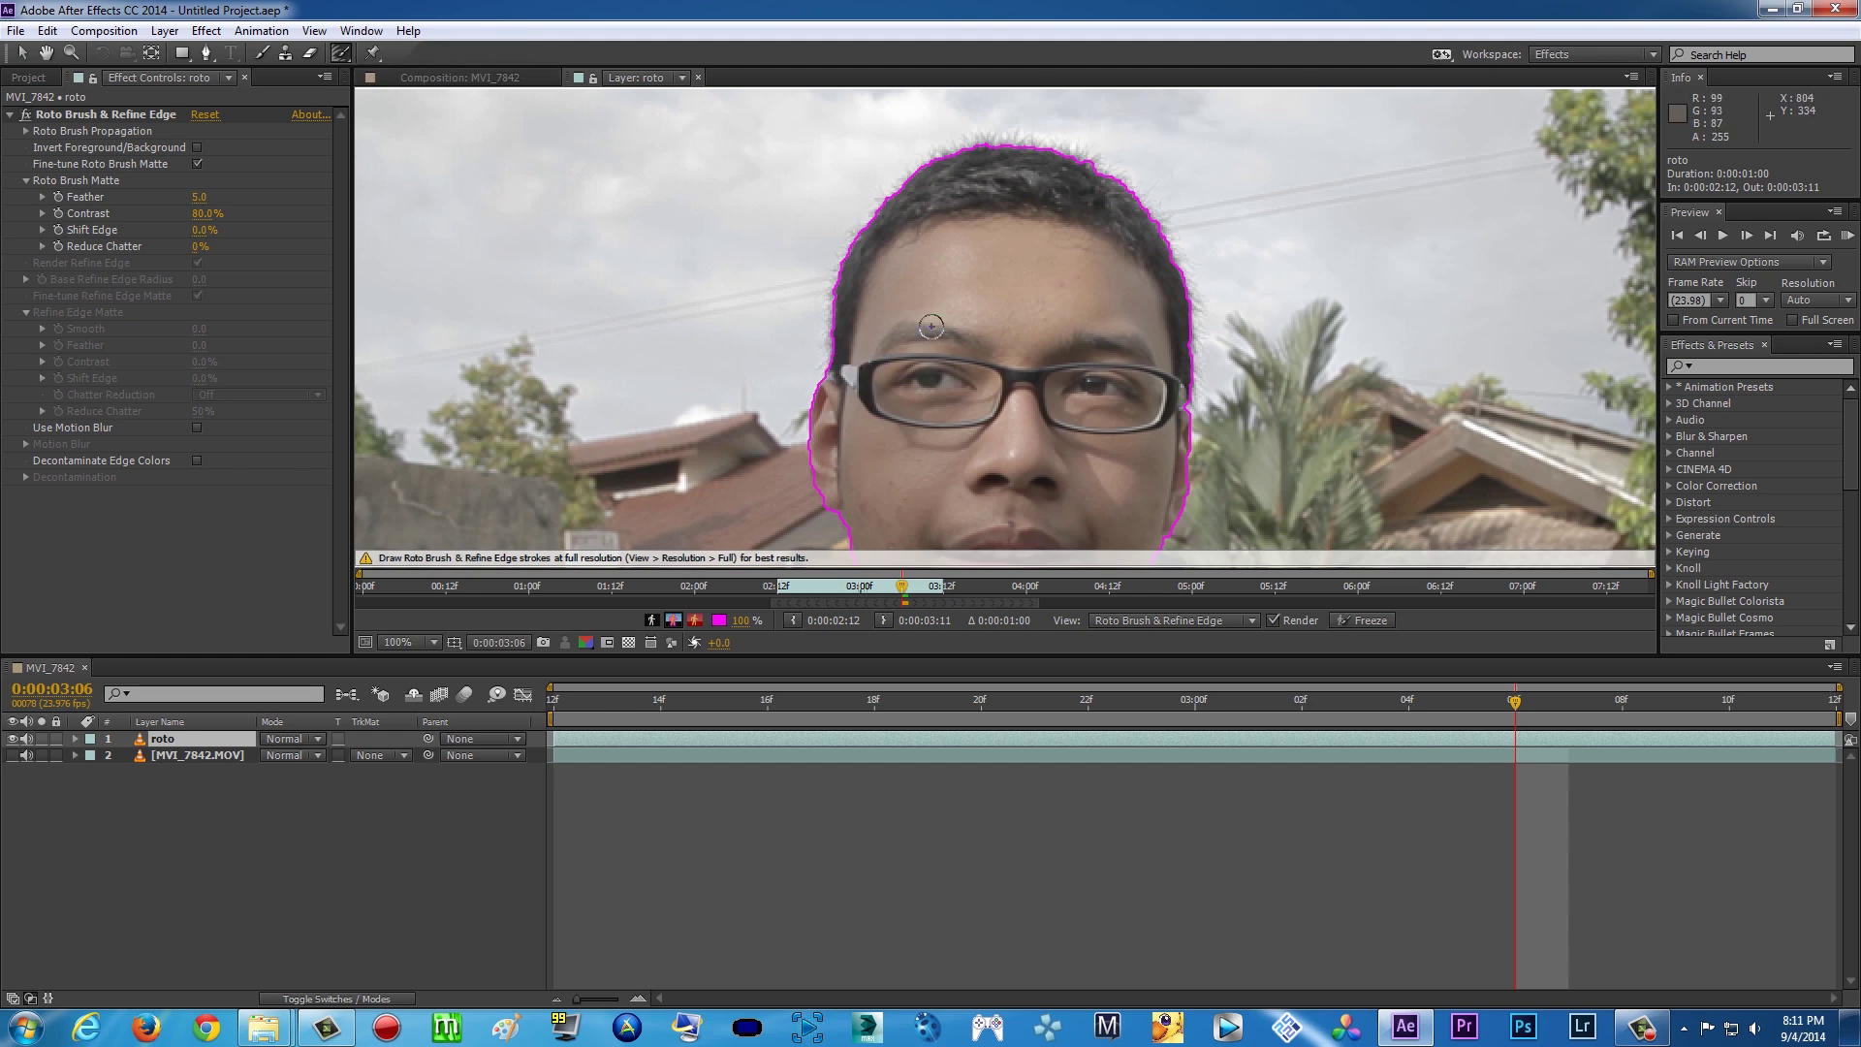
pyautogui.moveTo(950, 303)
pyautogui.mouseDown()
pyautogui.moveTo(843, 324)
pyautogui.moveTo(723, 303)
pyautogui.moveTo(651, 368)
pyautogui.moveTo(700, 201)
pyautogui.moveTo(814, 140)
pyautogui.moveTo(930, 162)
pyautogui.moveTo(1014, 282)
pyautogui.mouseUp()
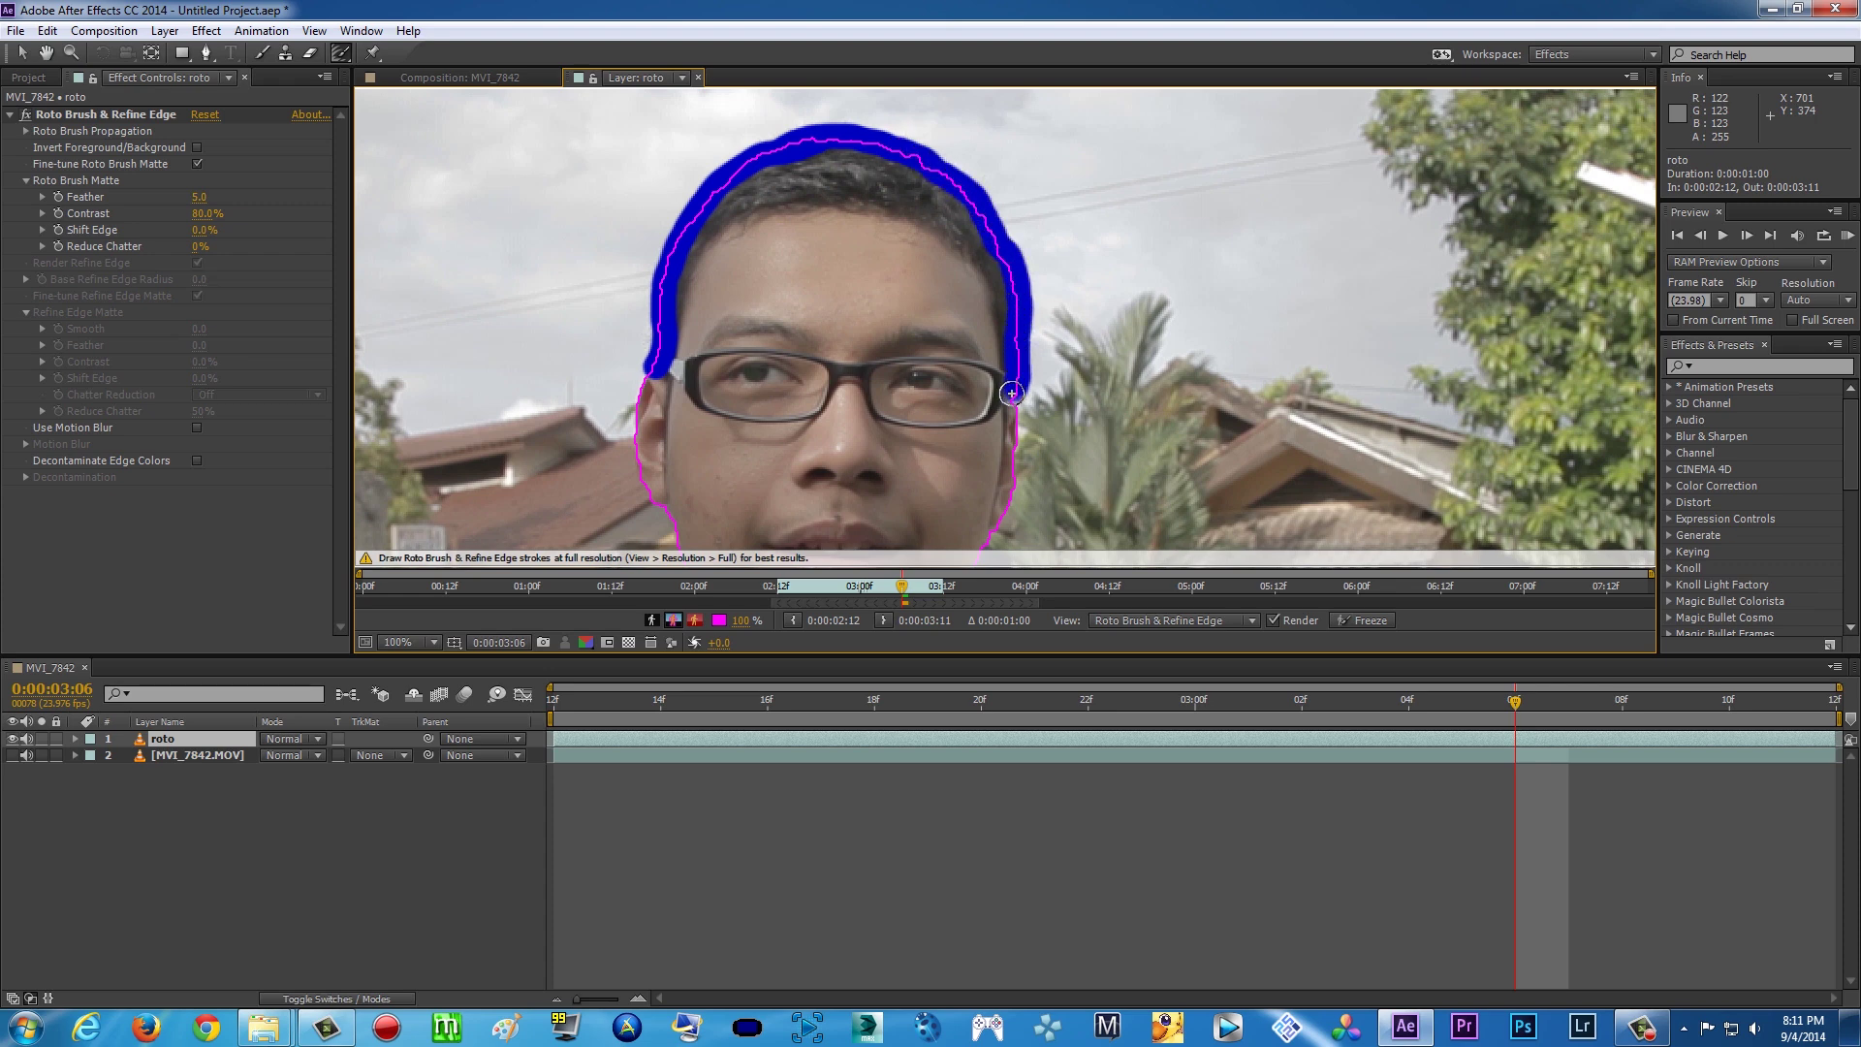
pyautogui.moveTo(1011, 392); pyautogui.dragTo(1011, 395)
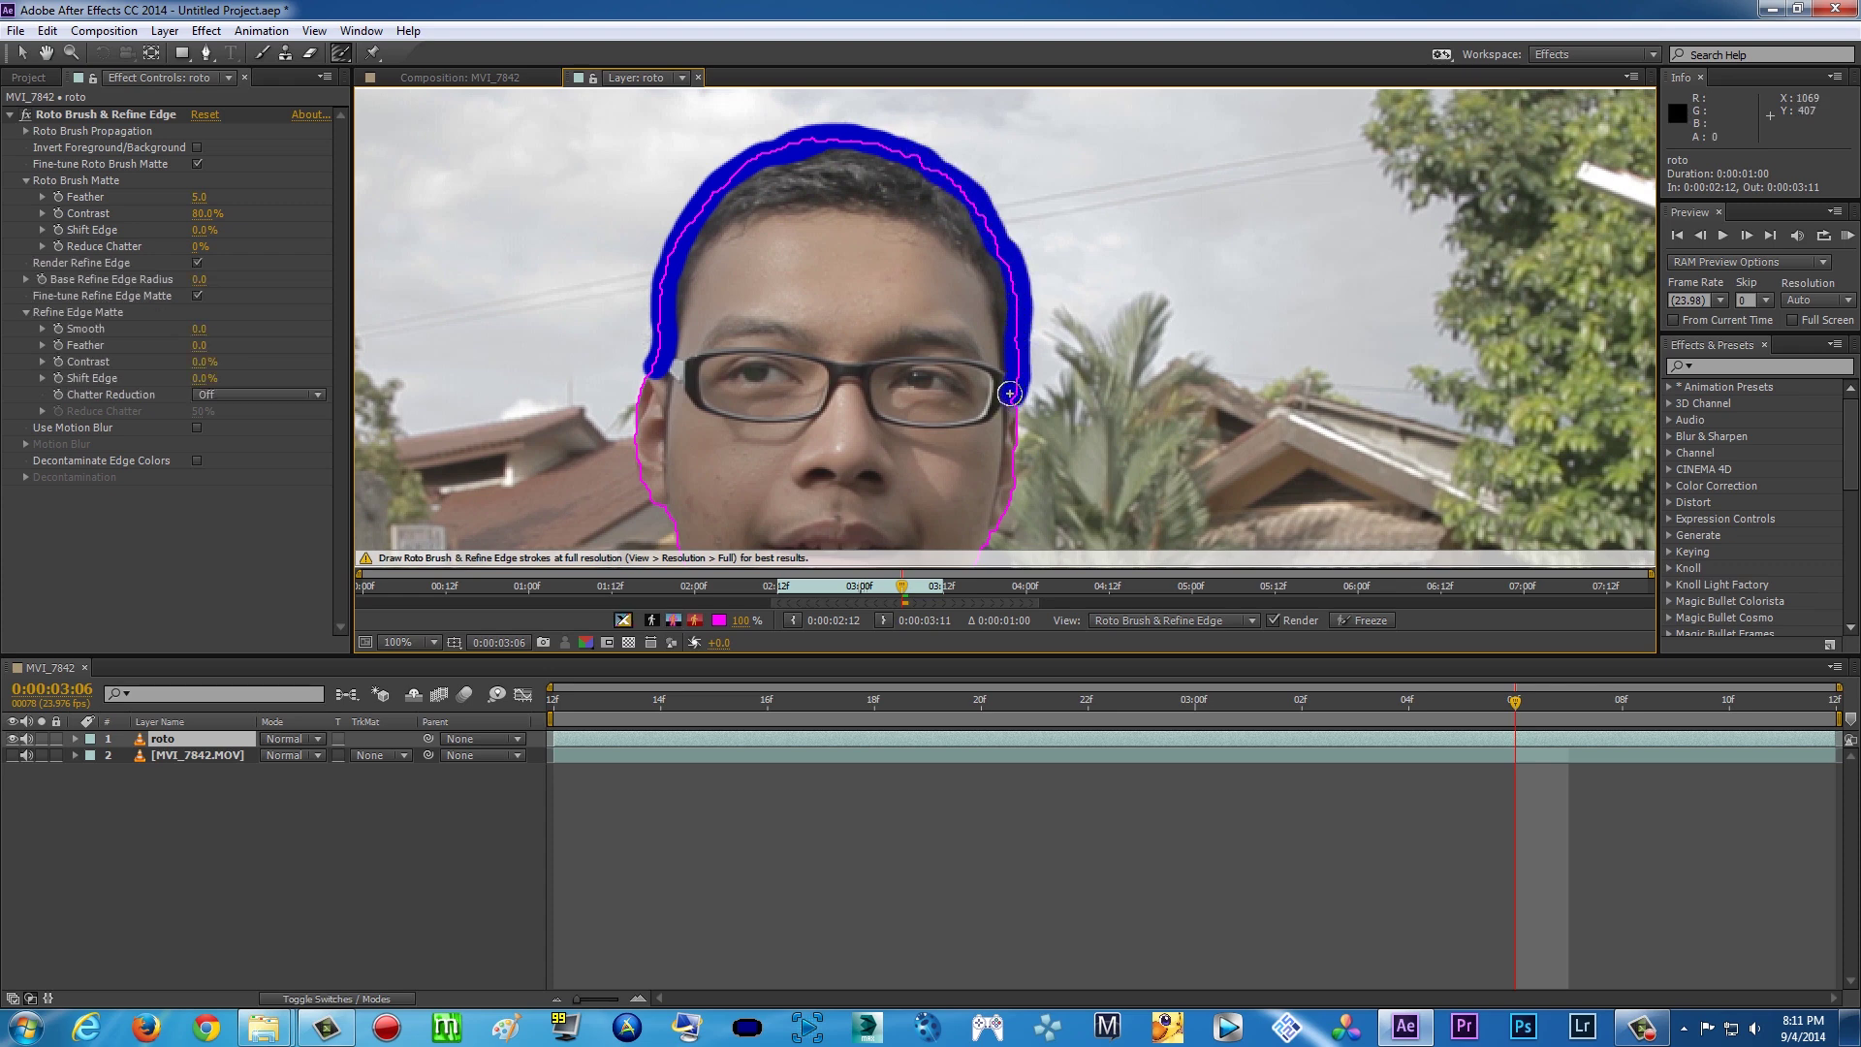
# Check the hair edge in the MVI_7842 composition at 200%, then return the view to 100%
pyautogui.click(464, 81)
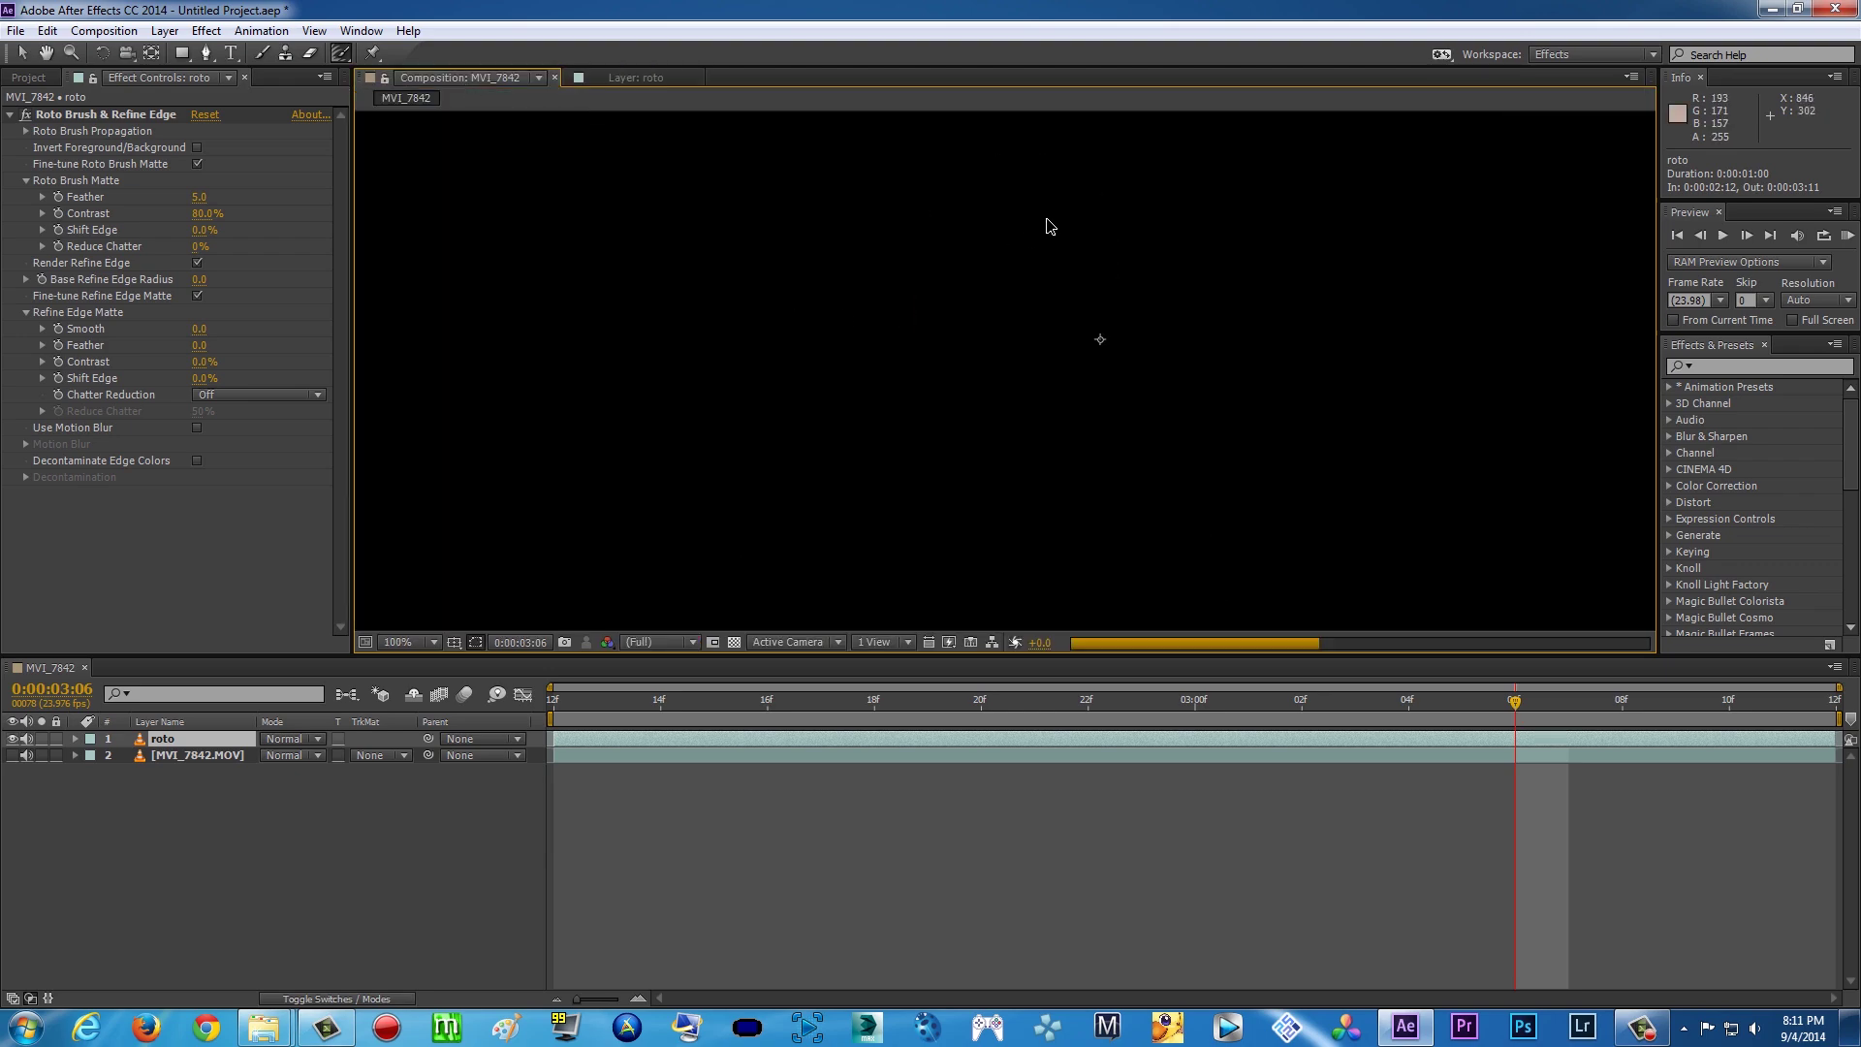
pyautogui.scroll(2, 1037, 357)
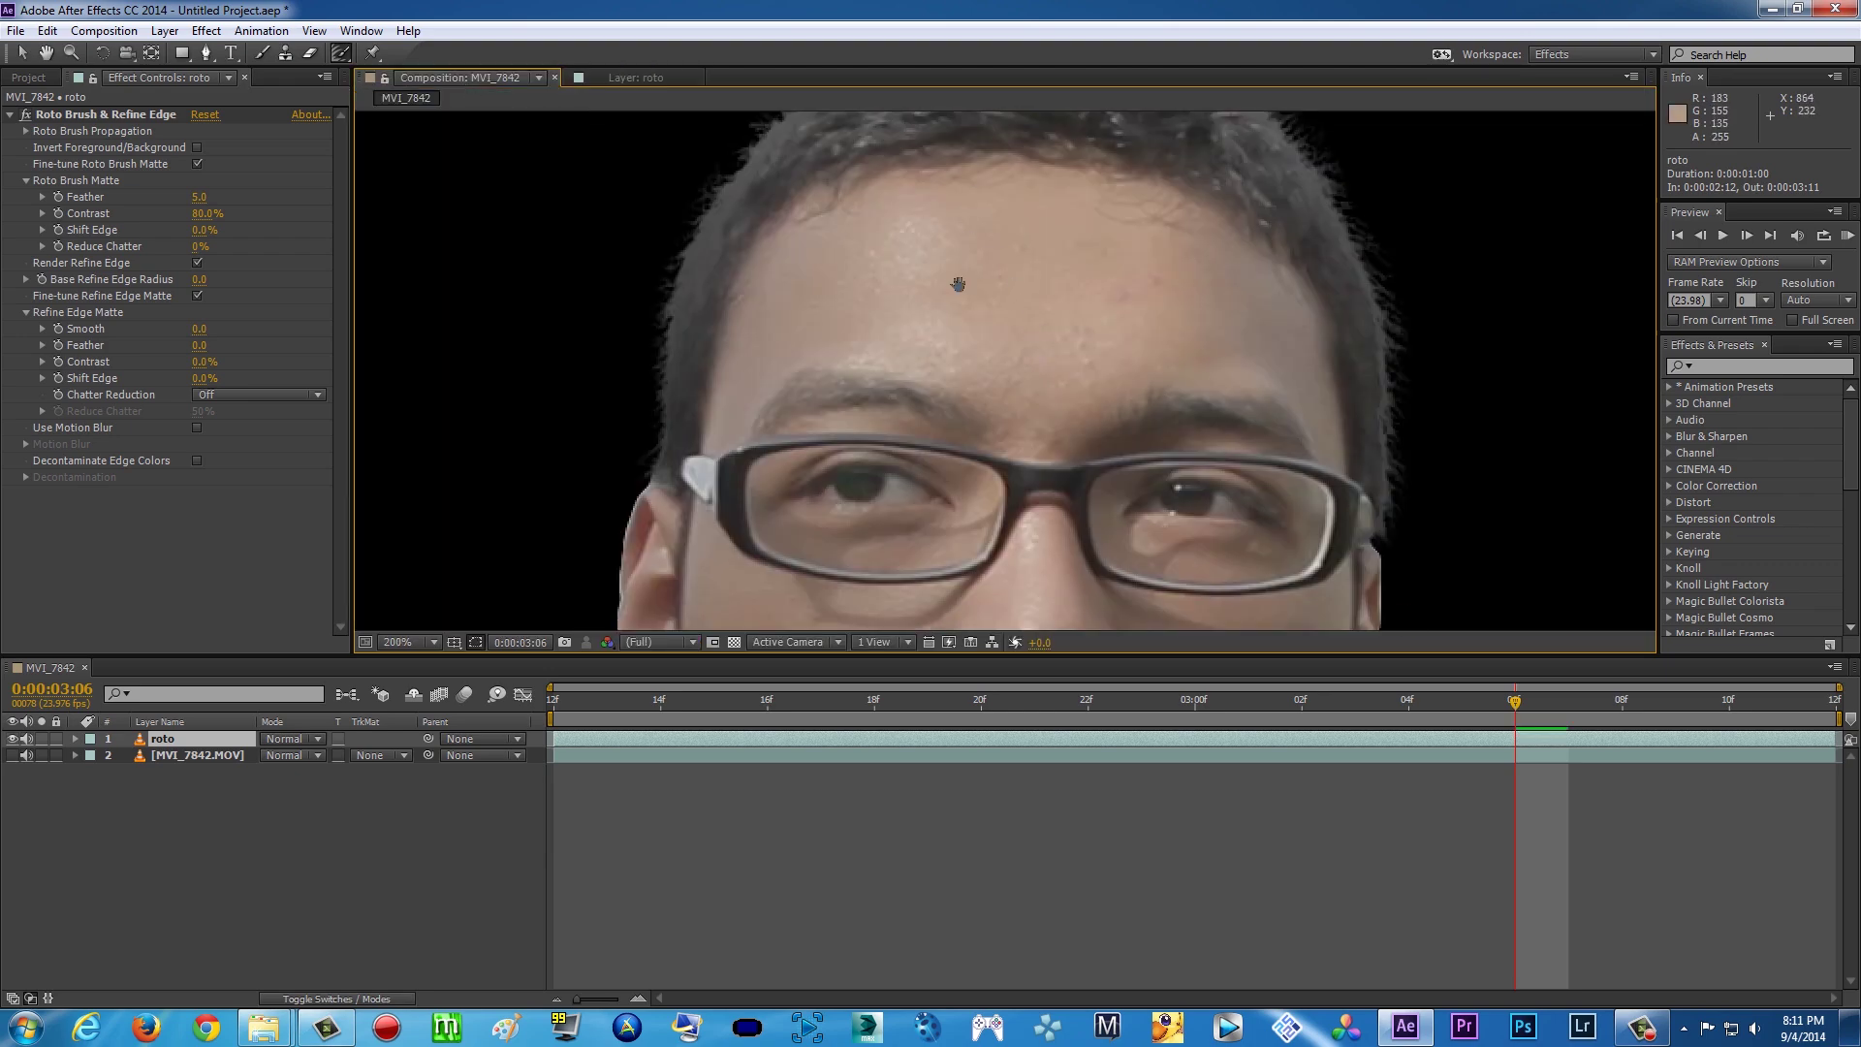
pyautogui.scroll(3, 957, 284)
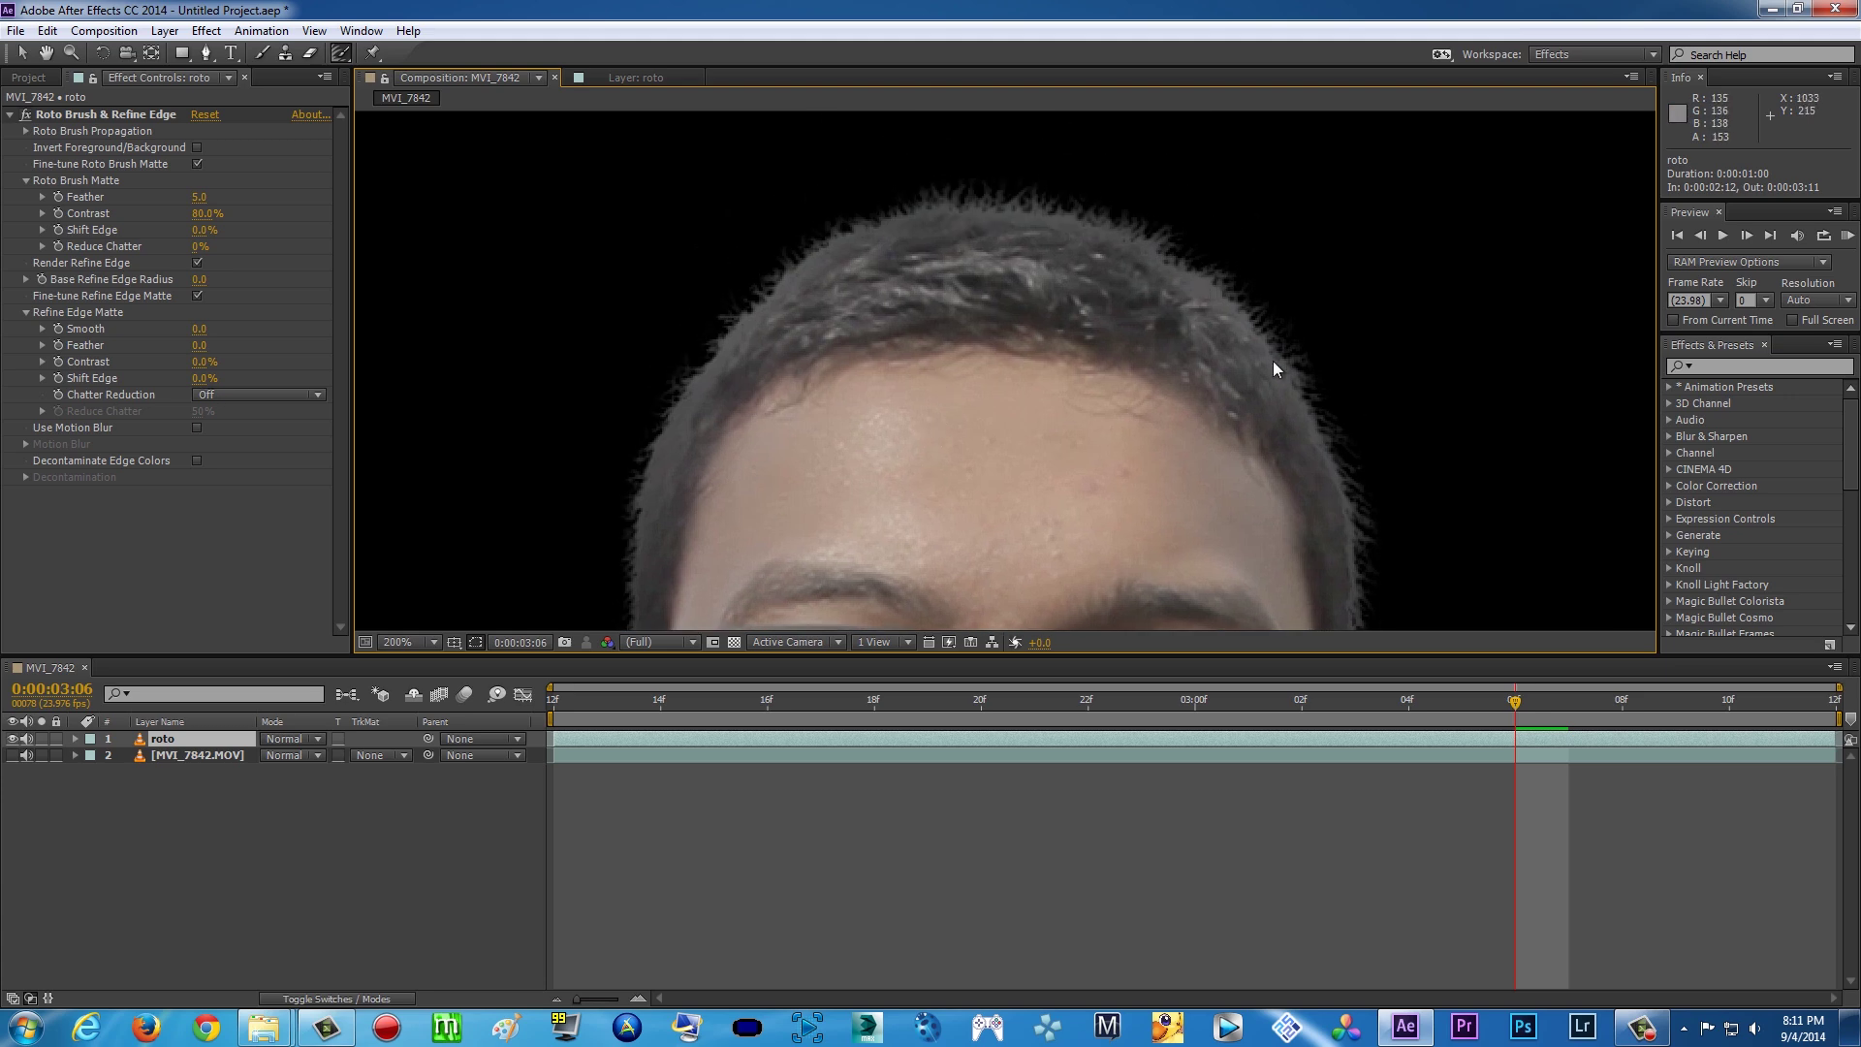
pyautogui.scroll(-3, 1260, 378)
pyautogui.scroll(3, 1066, 237)
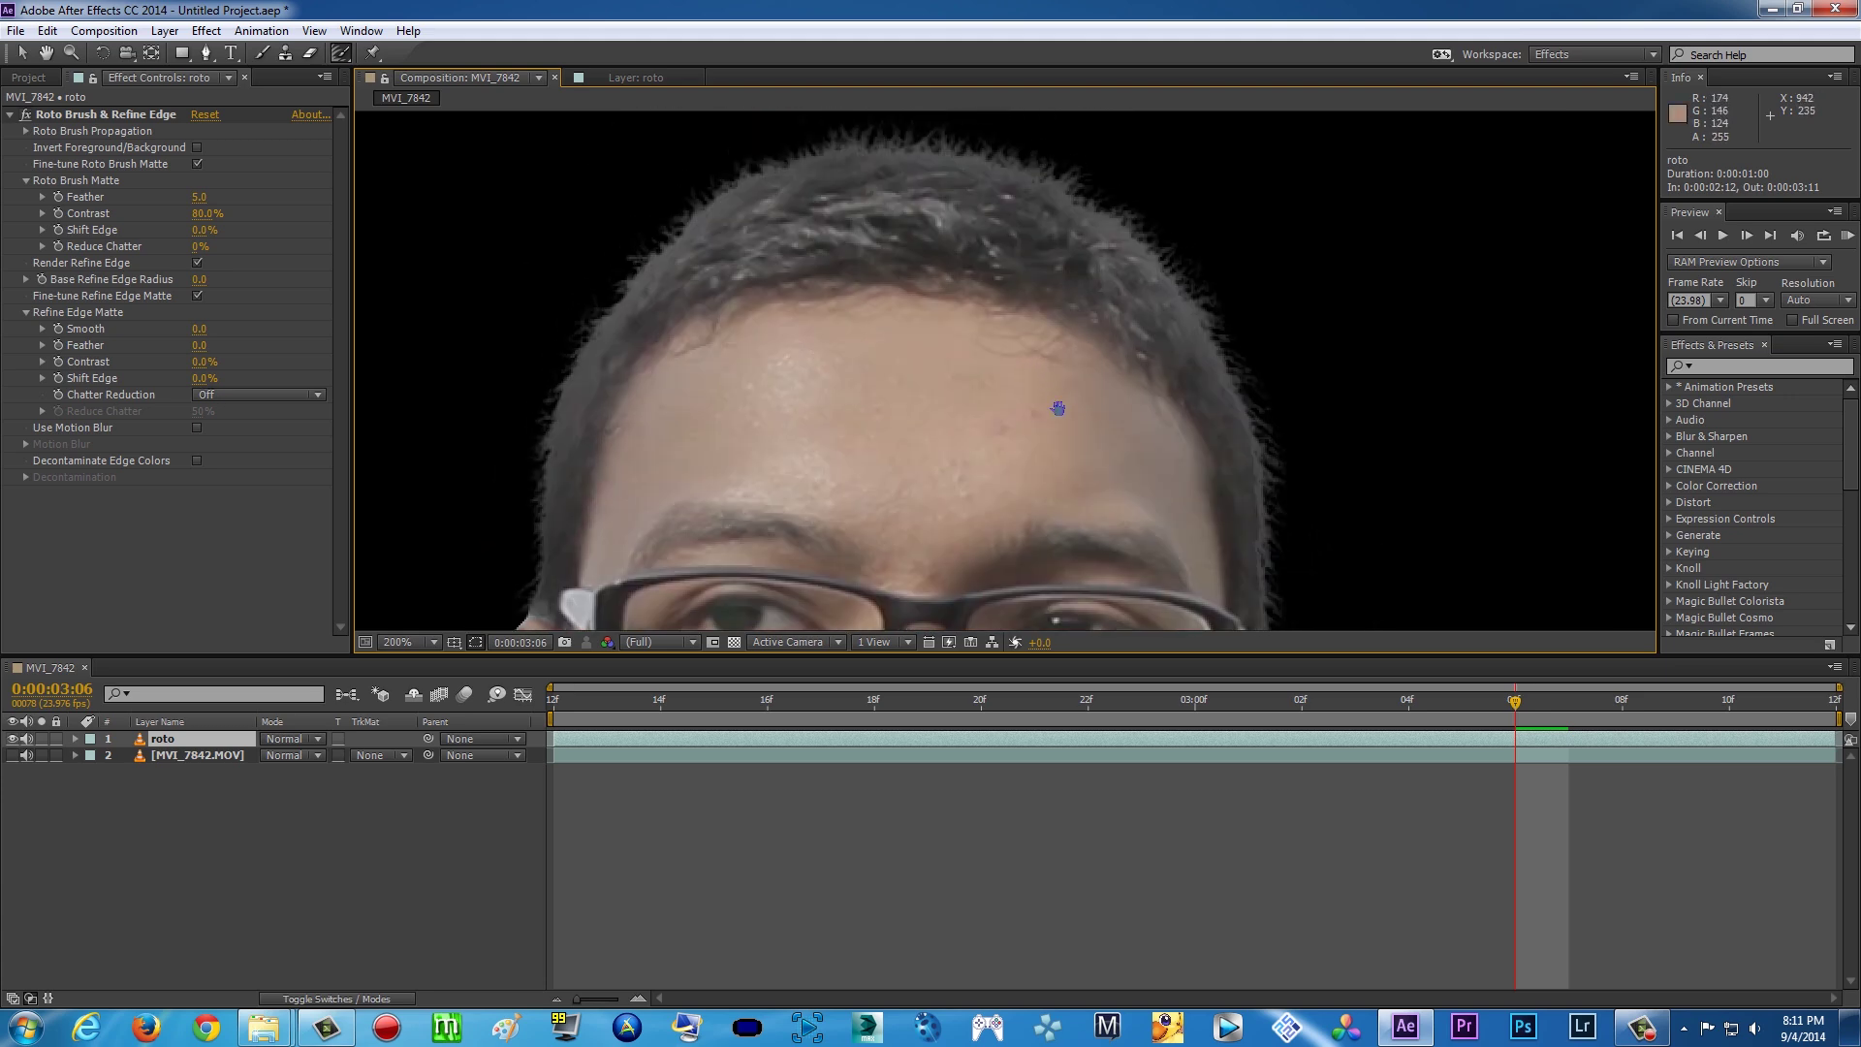
pyautogui.scroll(-3, 823, 339)
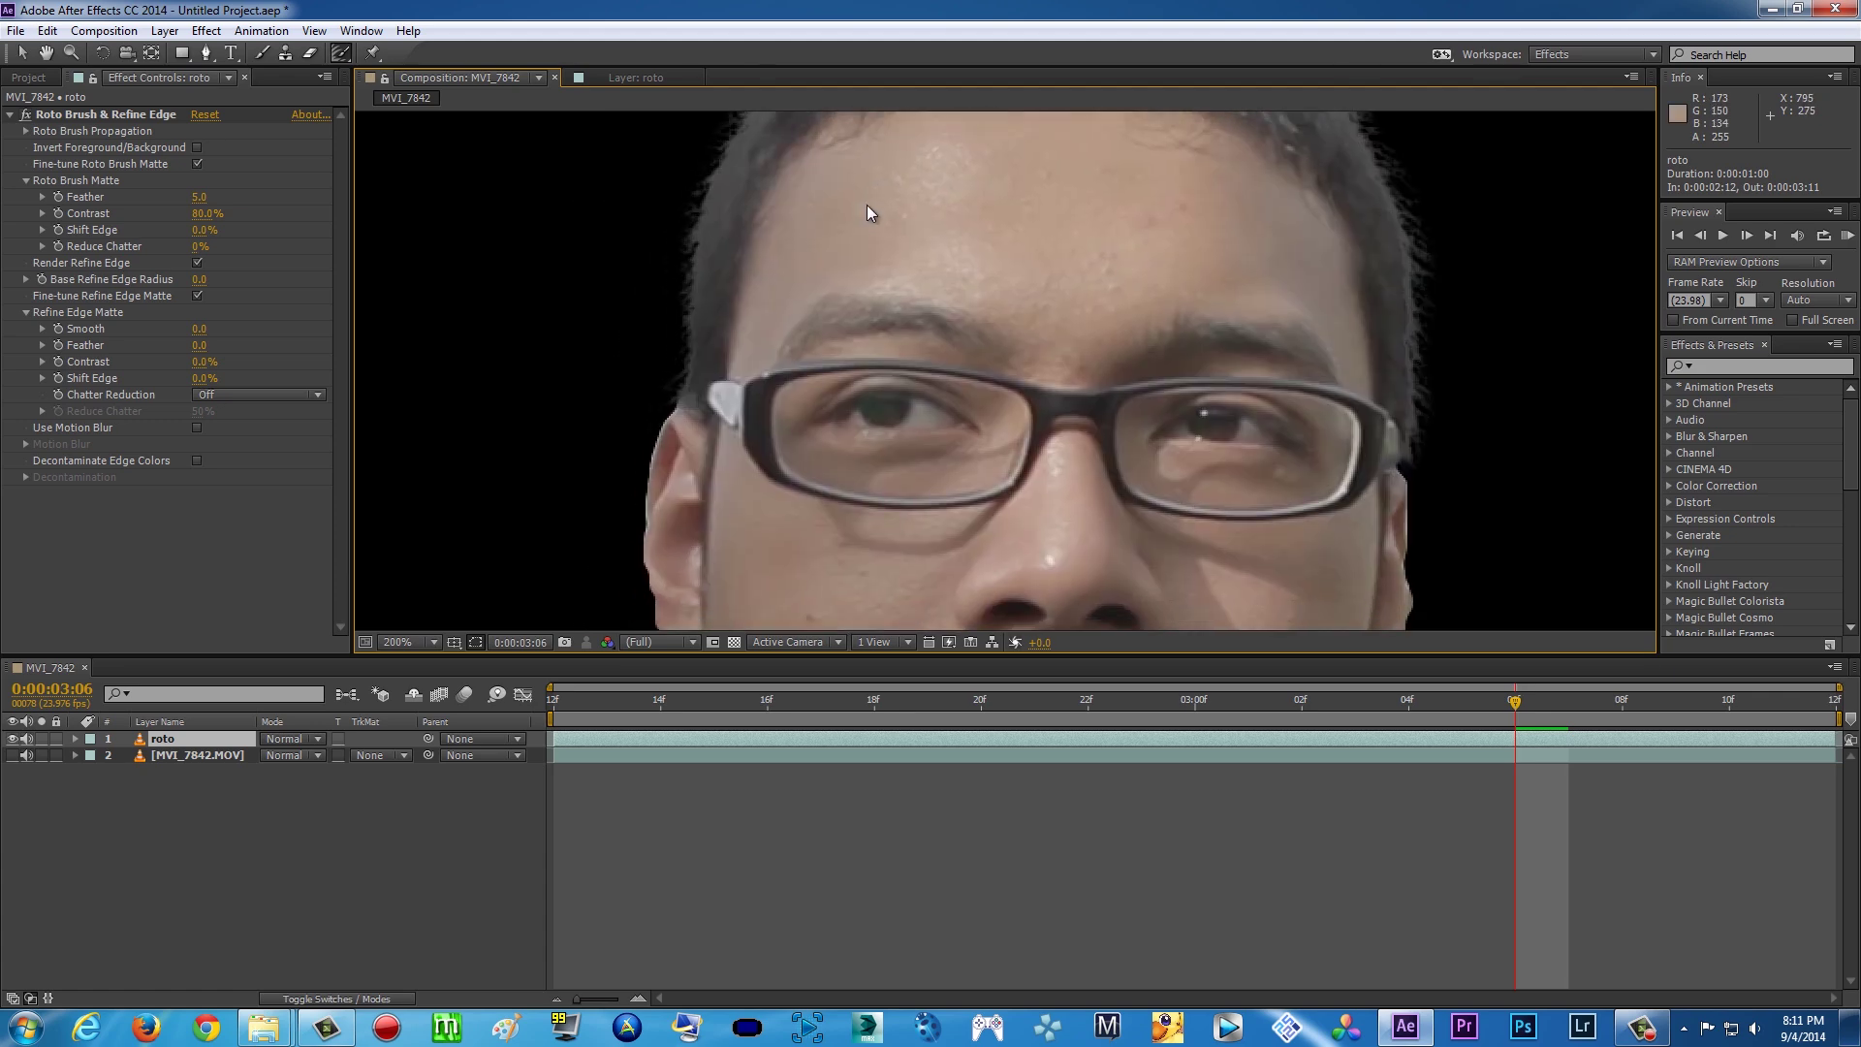
pyautogui.press(',')
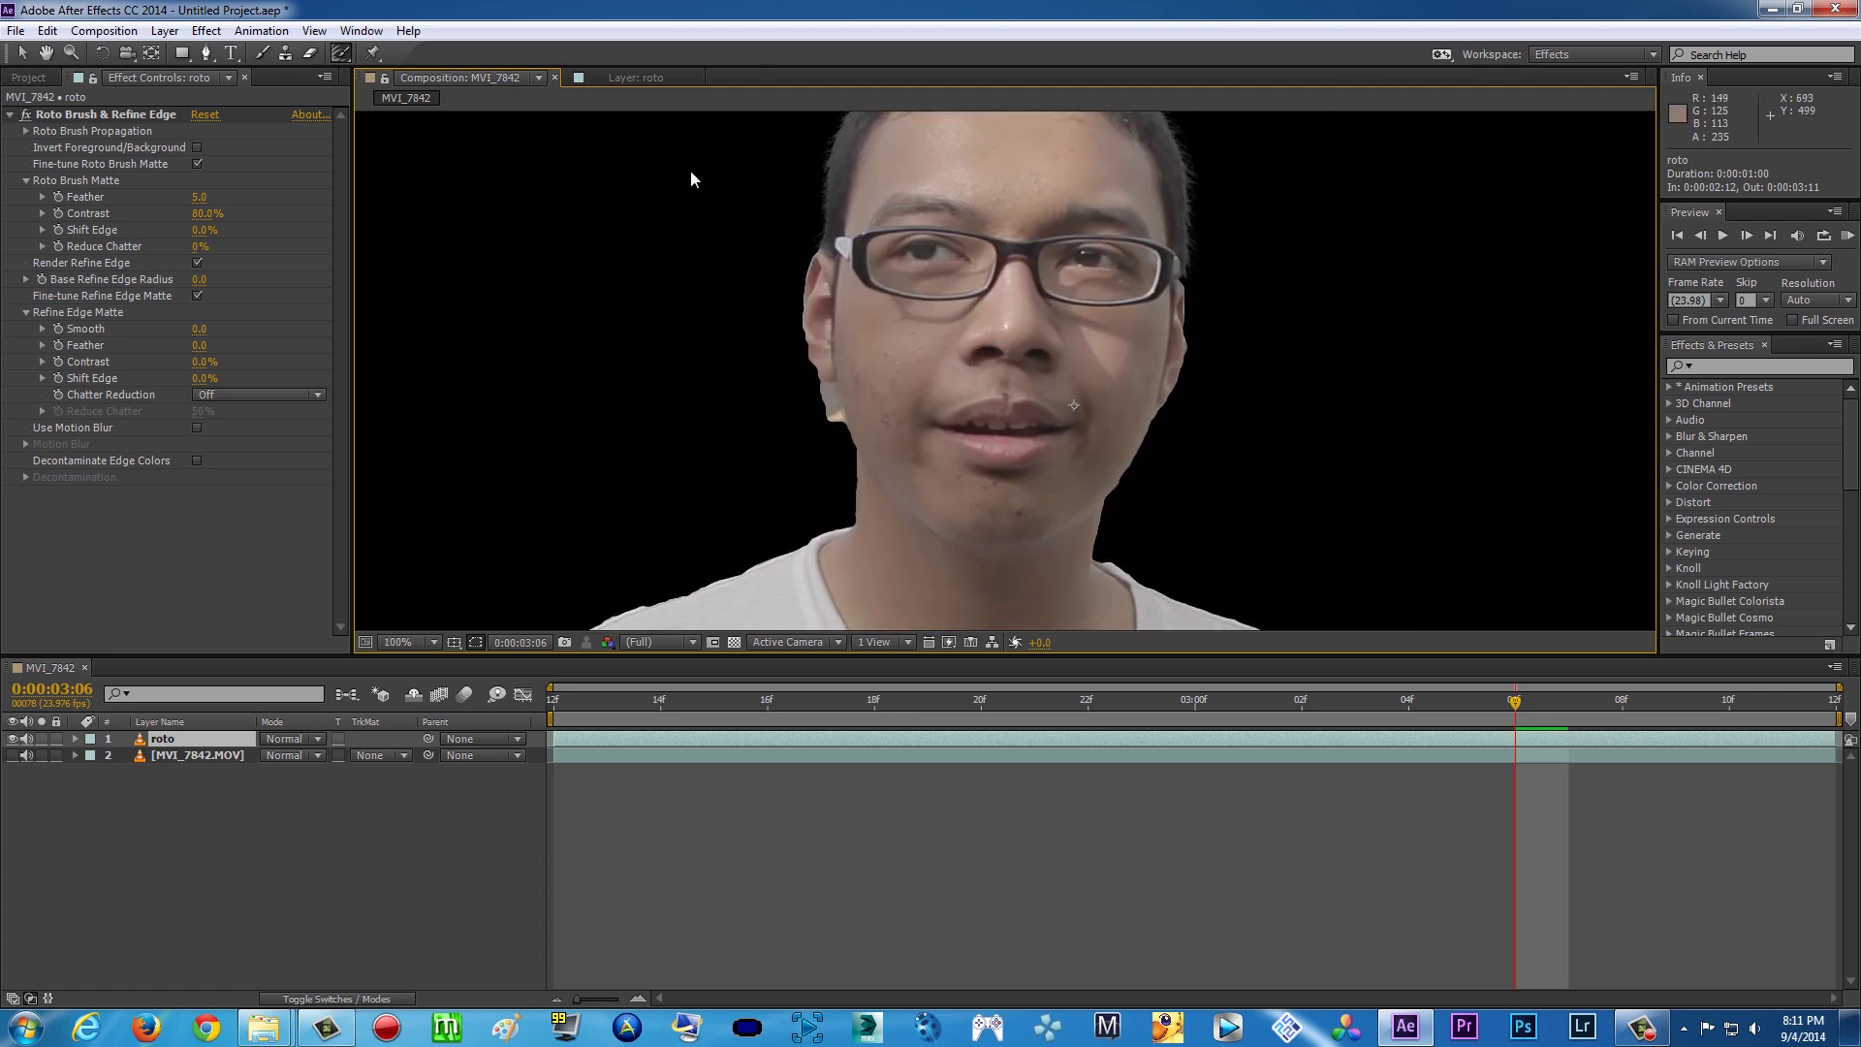
# In Layer: roto at 200%, paint a Refine Edge stroke along the left cheek, then view the composition
pyautogui.click(614, 77)
pyautogui.moveTo(712, 431); pyautogui.dragTo(746, 318)
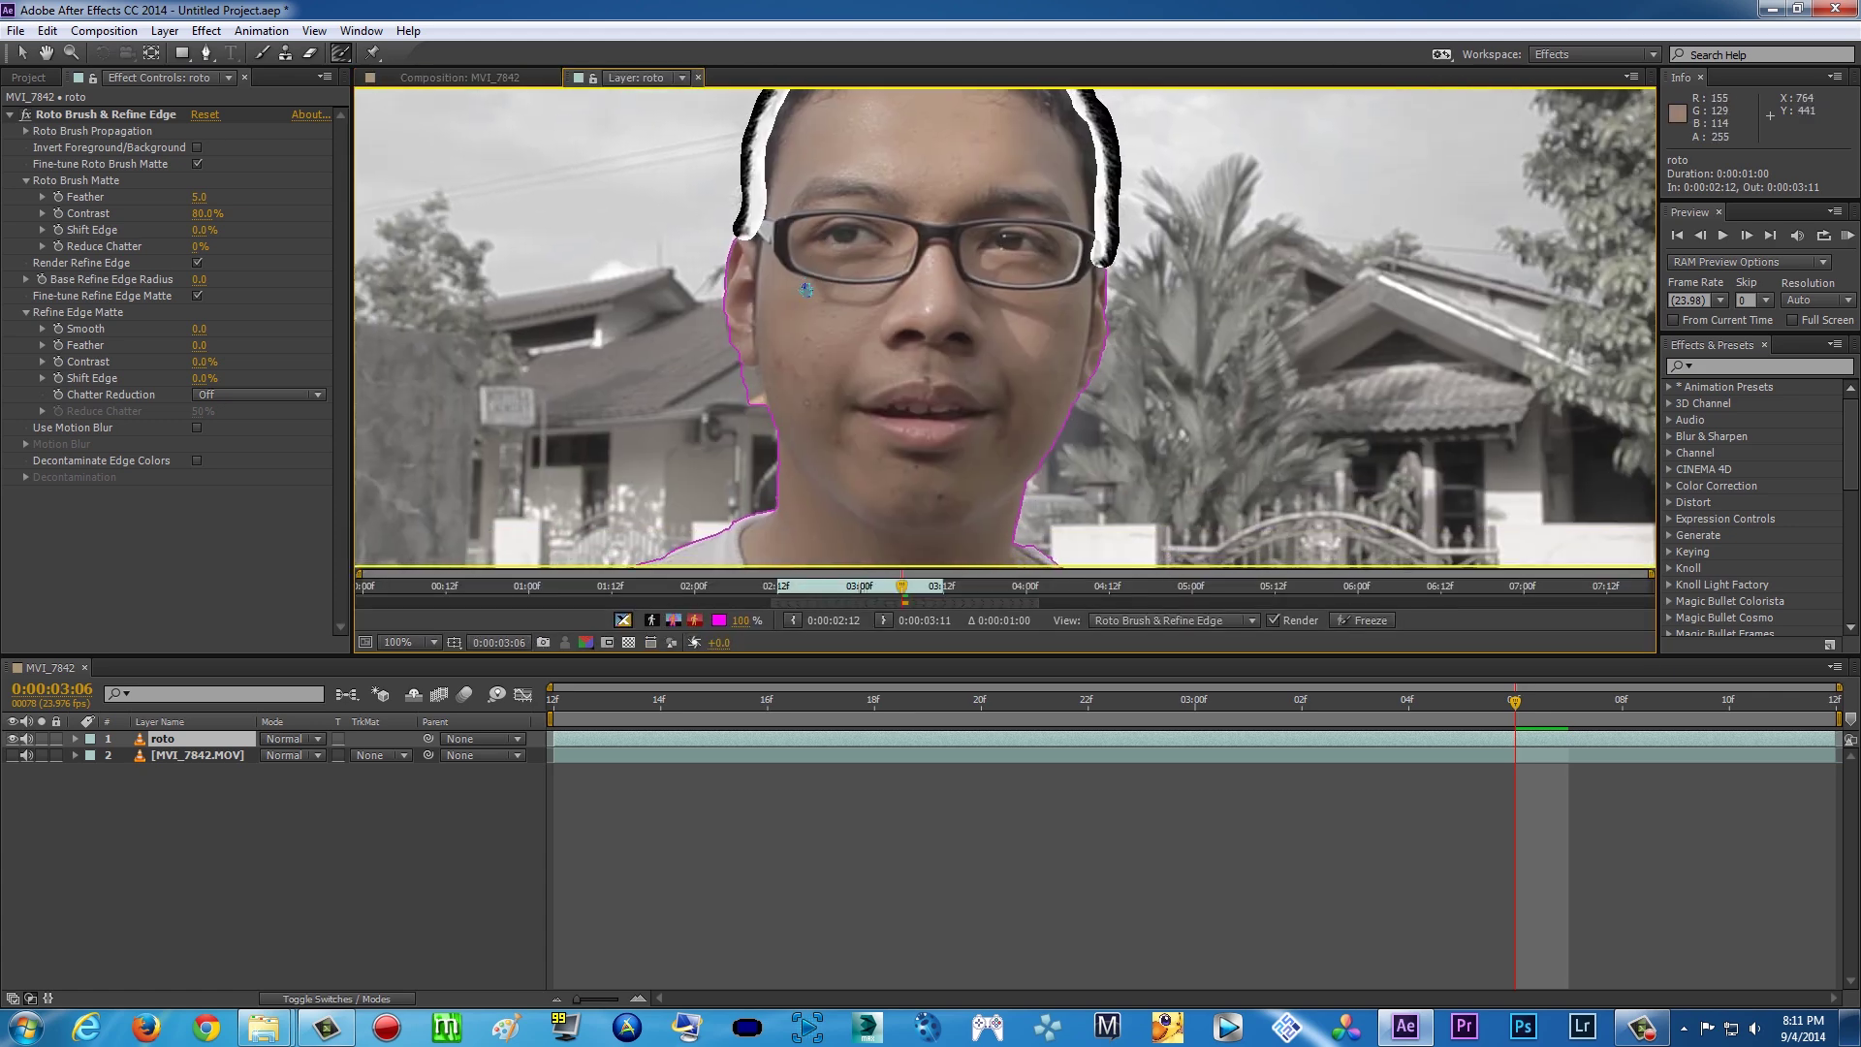
pyautogui.moveTo(342, 52); pyautogui.dragTo(342, 70)
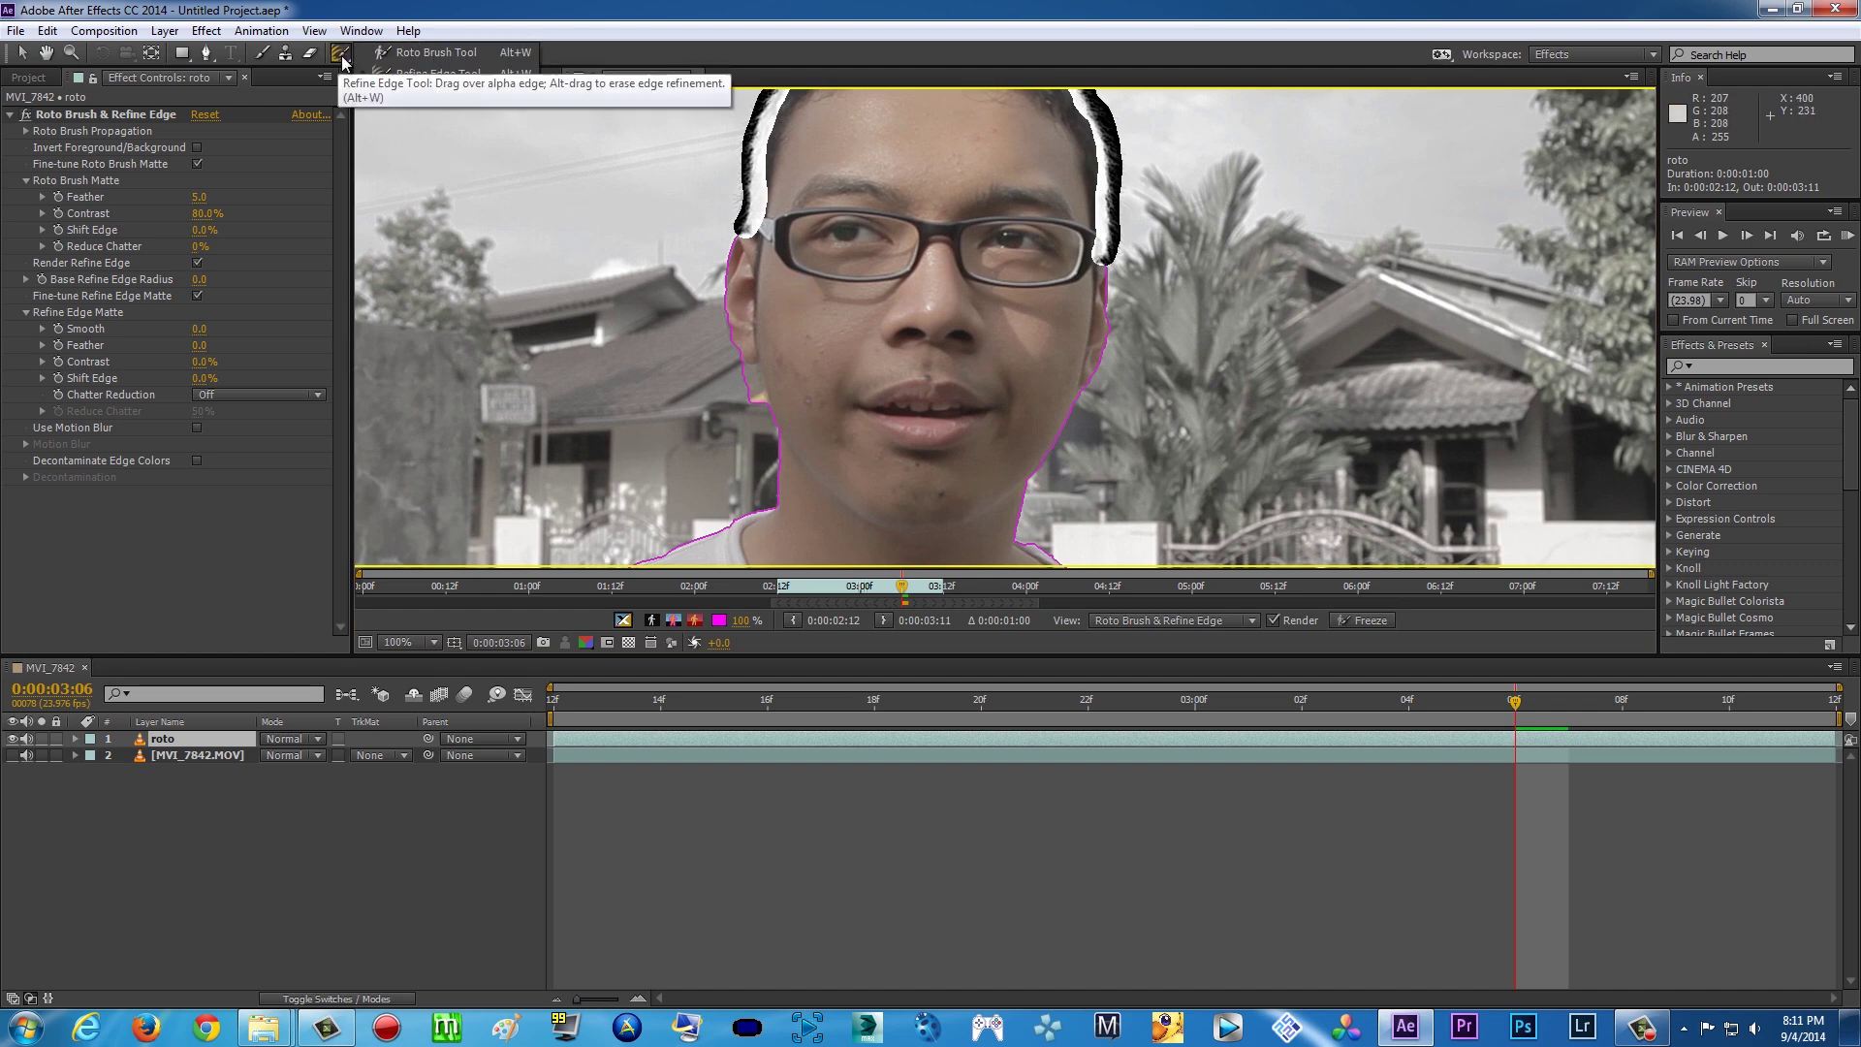
pyautogui.scroll(2, 640, 374)
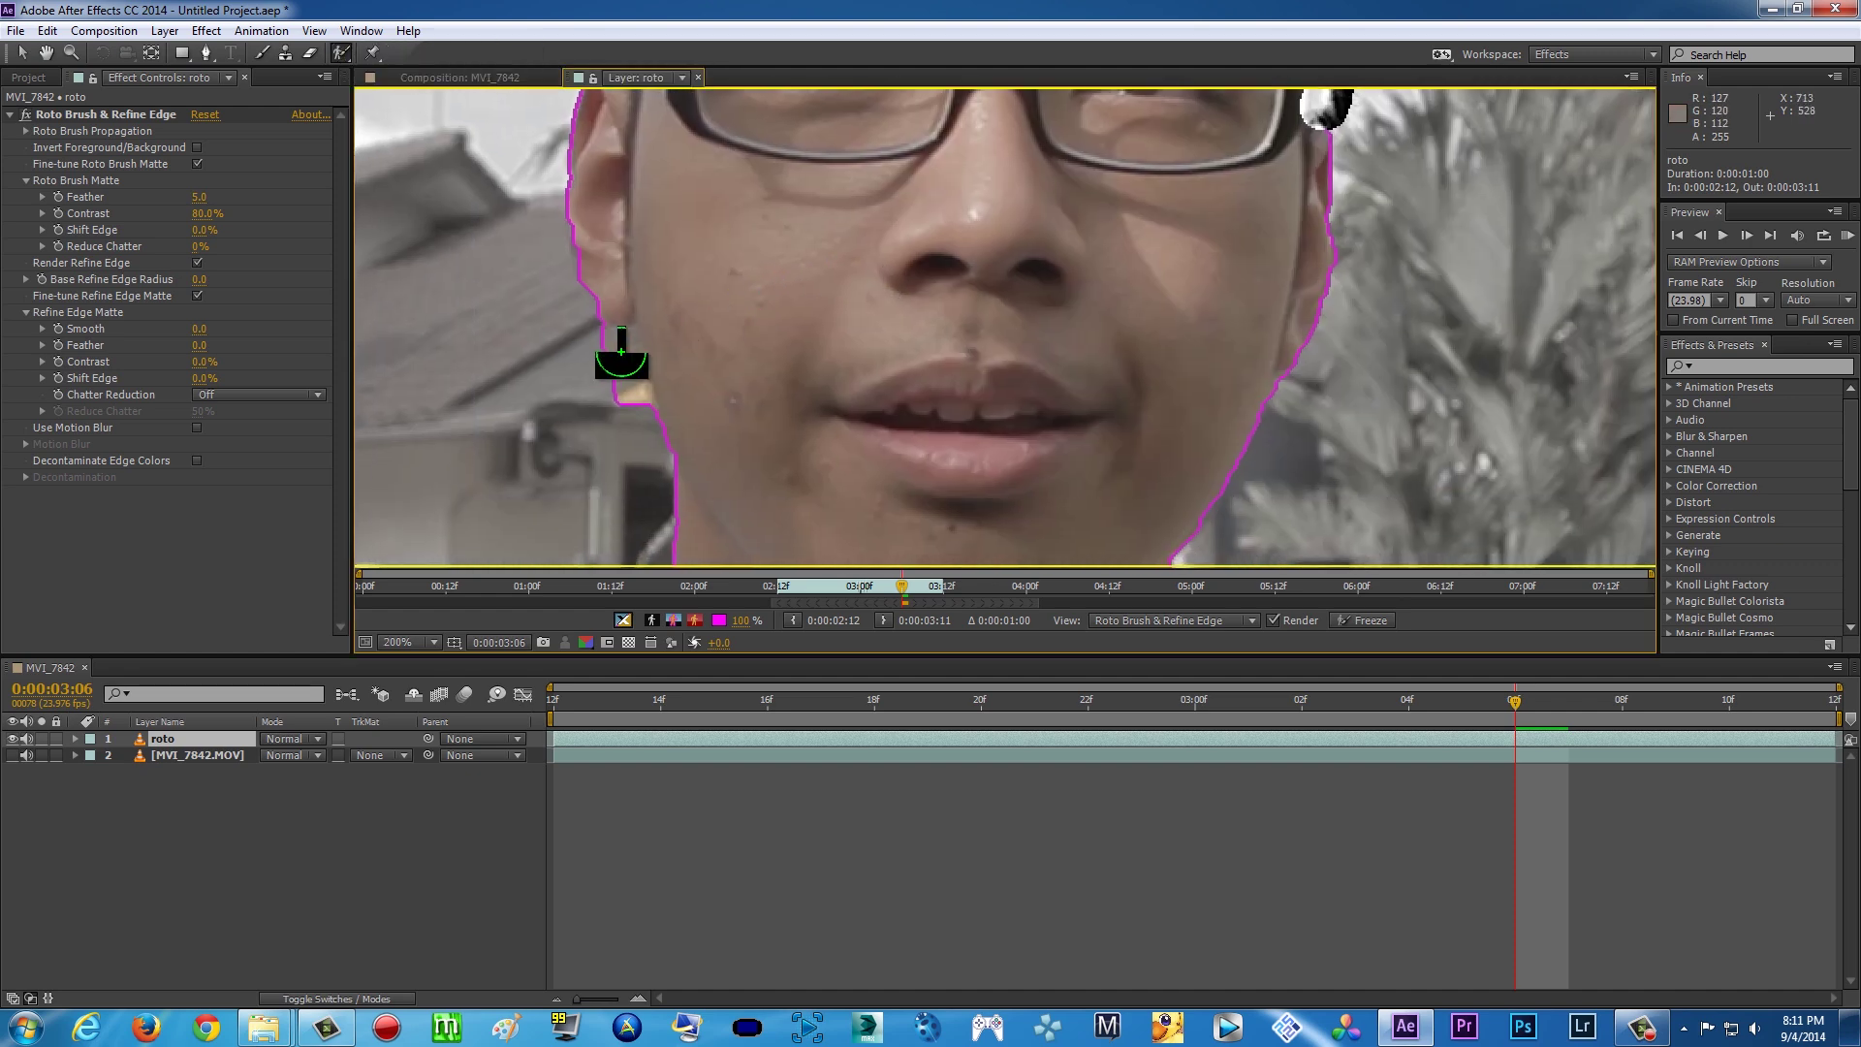
pyautogui.moveTo(602, 359); pyautogui.dragTo(643, 424)
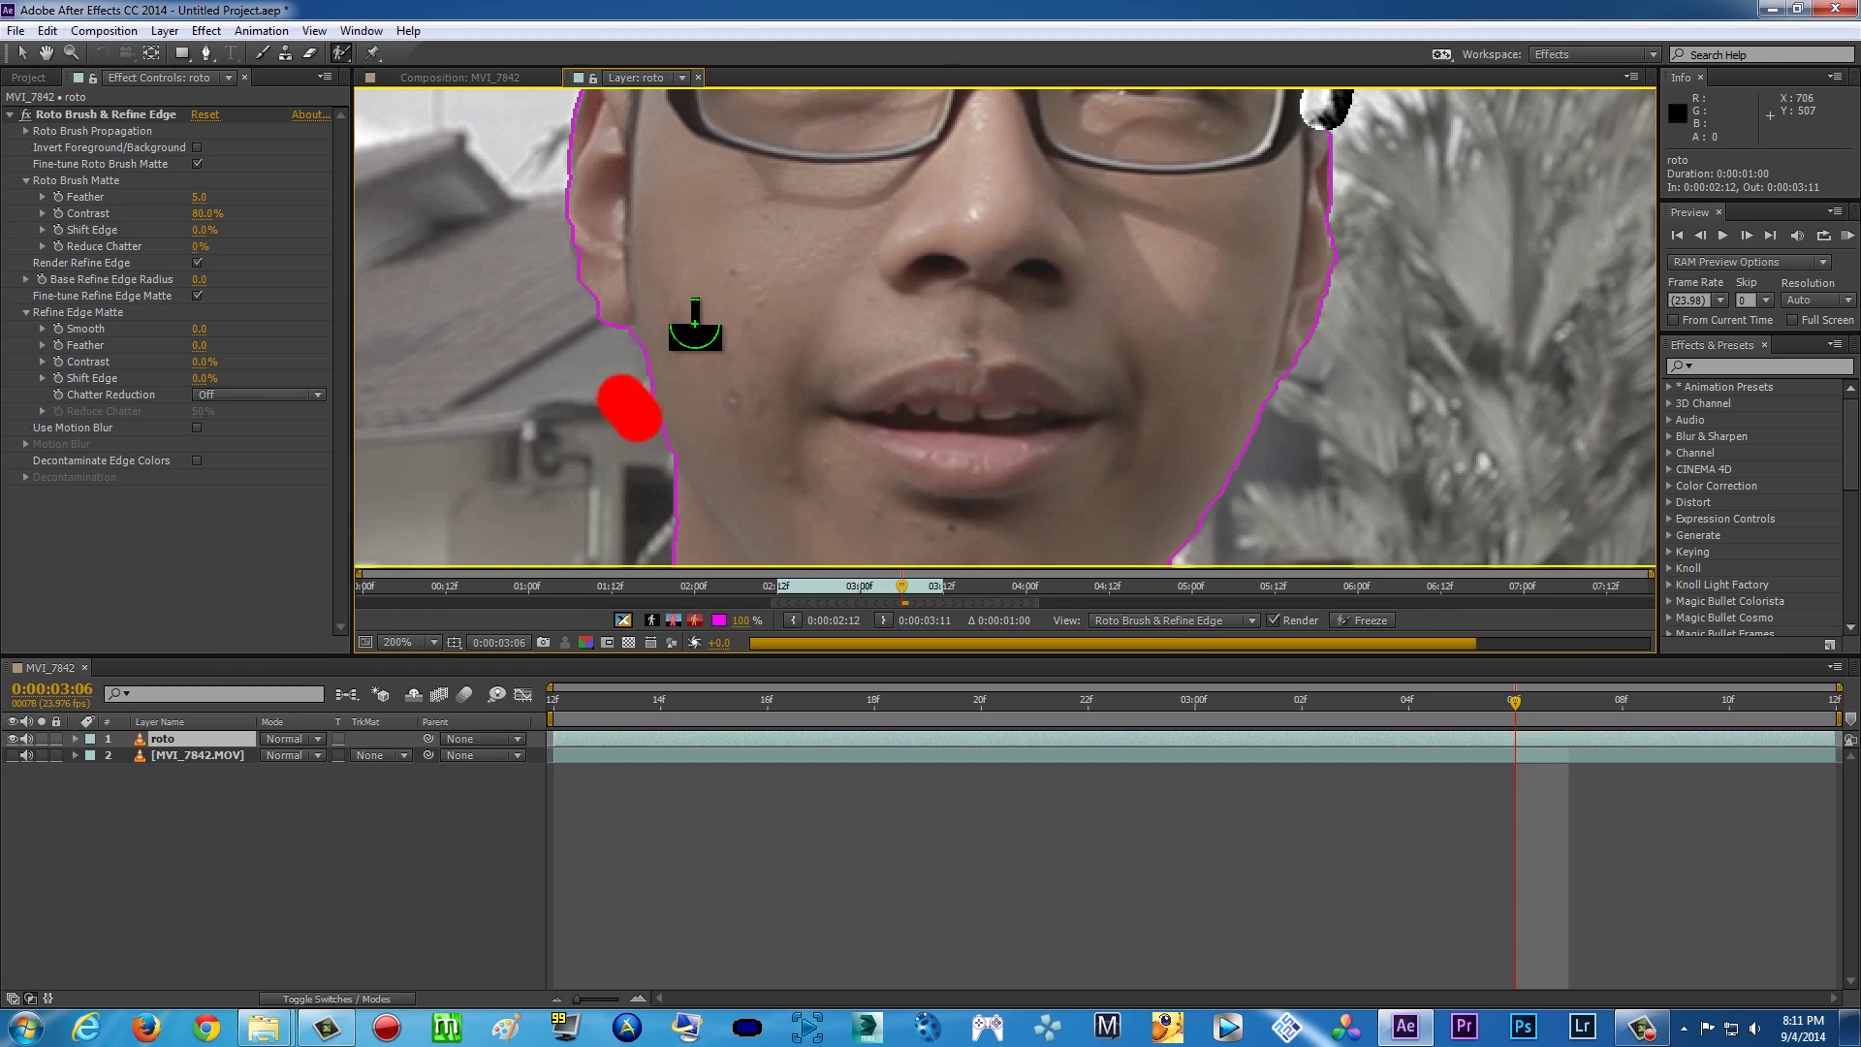
pyautogui.scroll(-2, 777, 382)
pyautogui.scroll(-1, 776, 378)
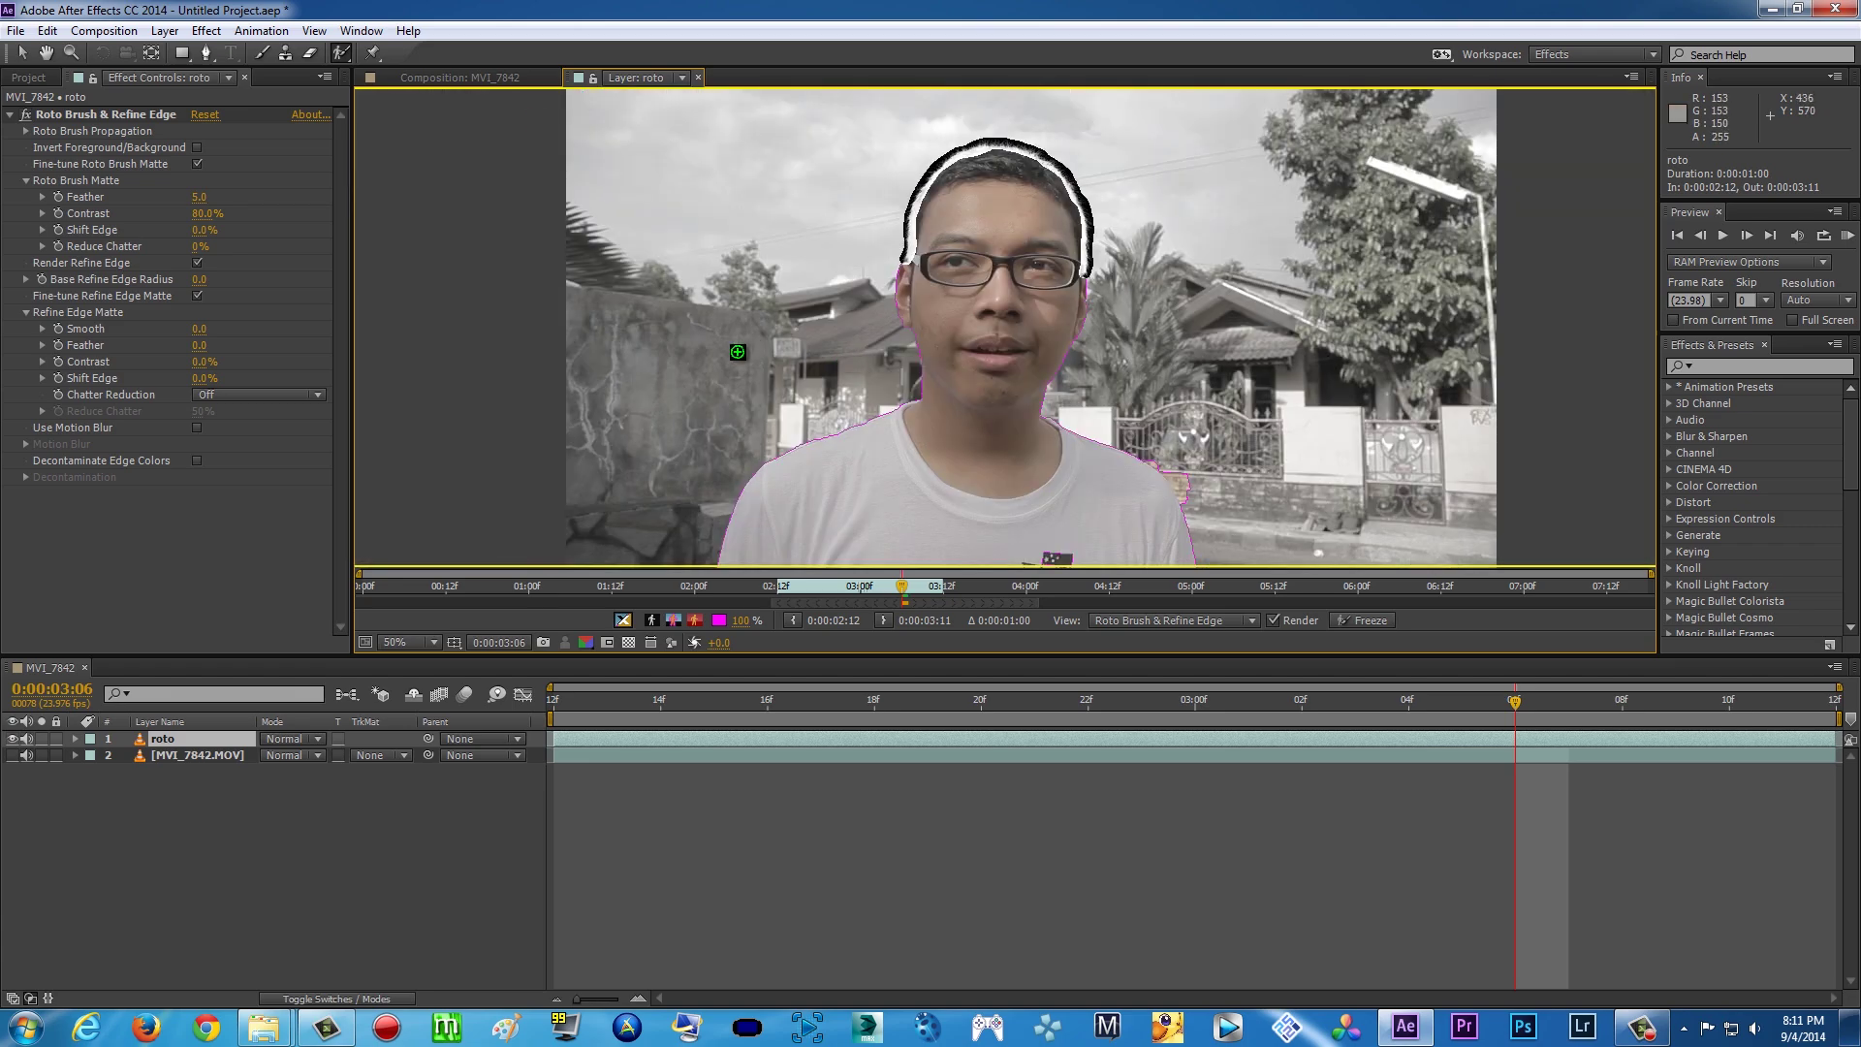
pyautogui.click(492, 80)
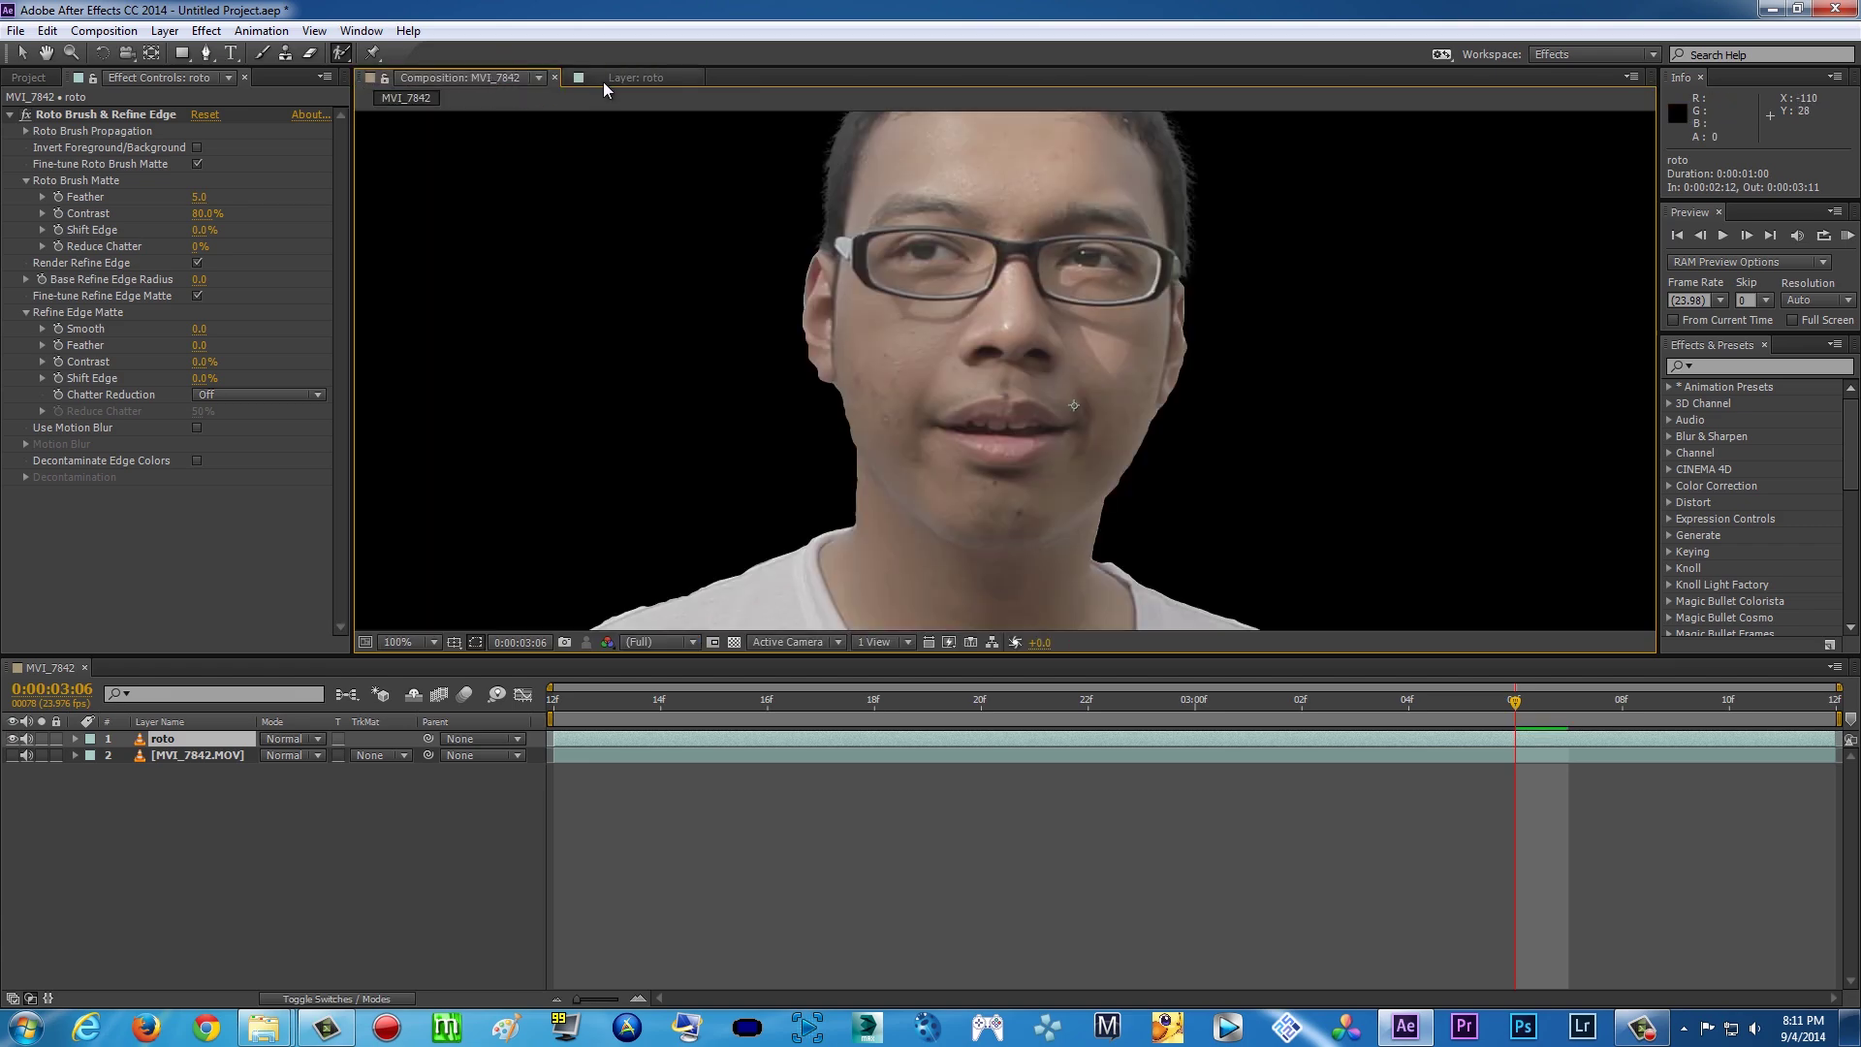
# Zoom and pan around the composition to inspect the matte, then go back to Layer: roto
pyautogui.scroll(-2, 804, 259)
pyautogui.scroll(4, 810, 267)
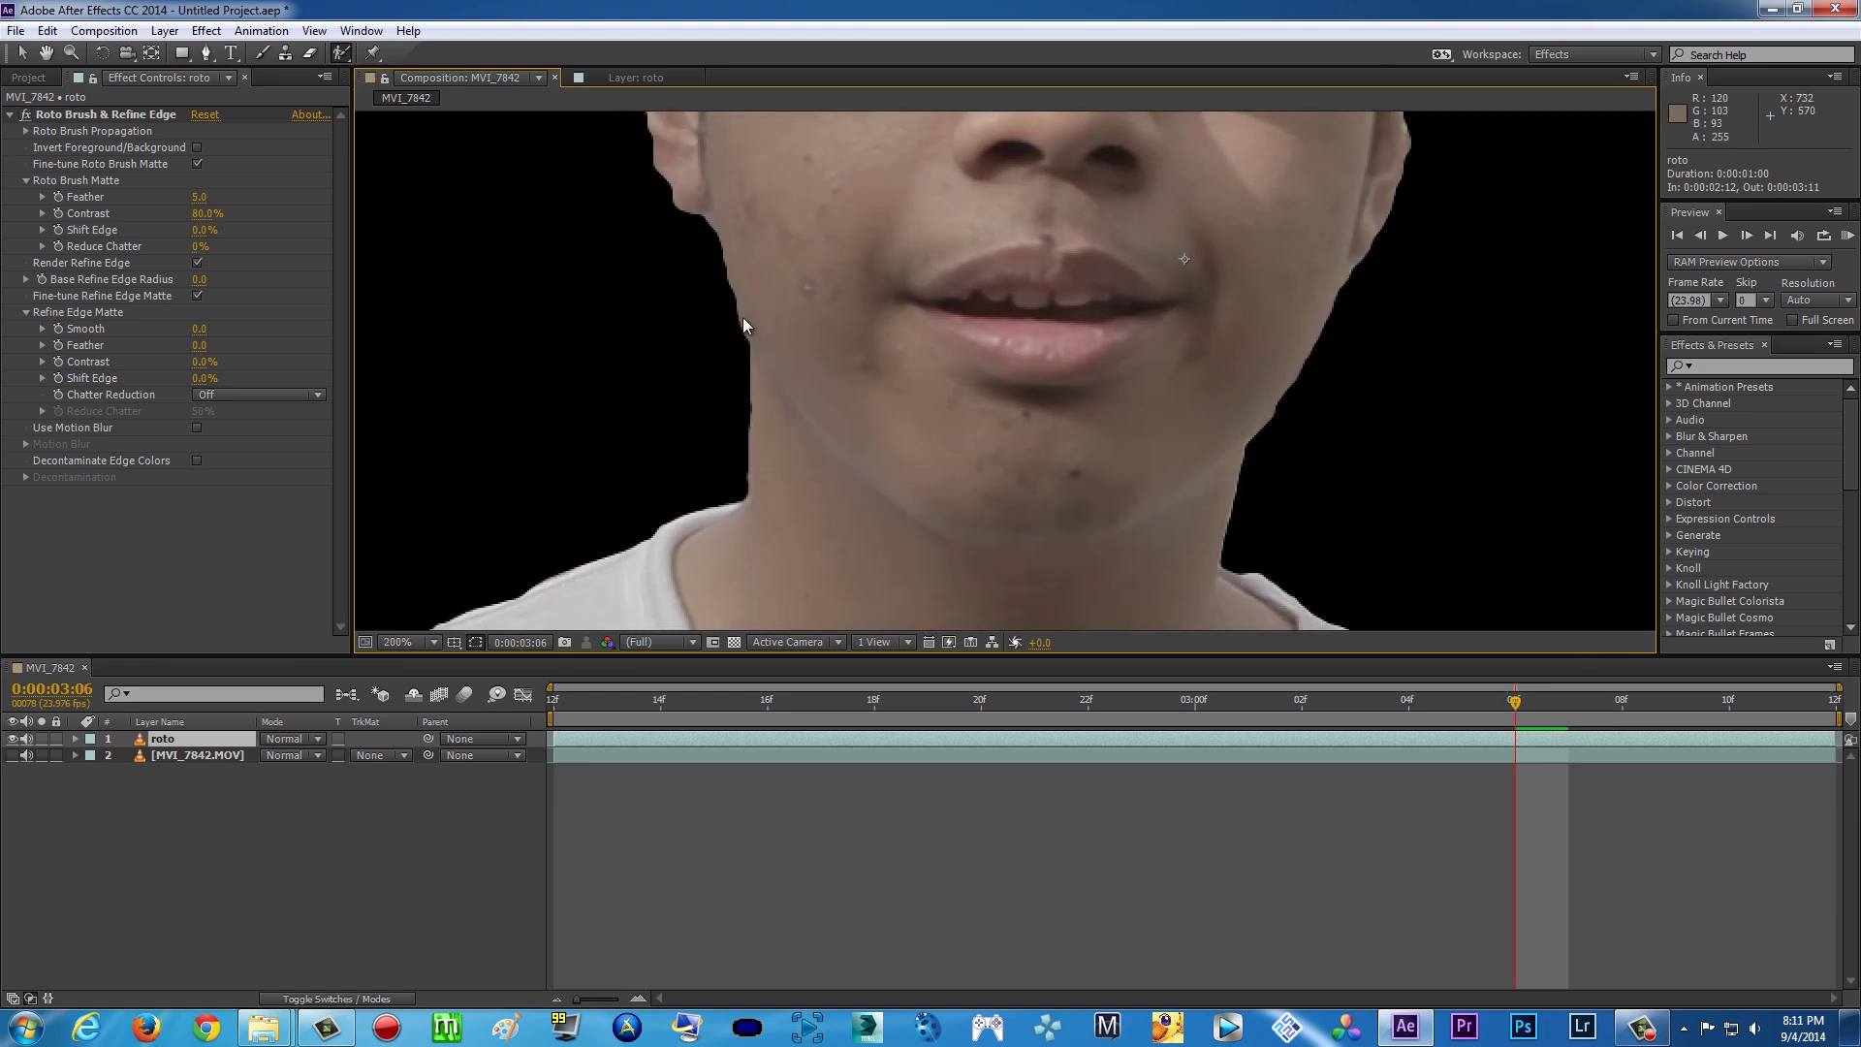
pyautogui.scroll(-2, 1027, 353)
pyautogui.scroll(-2, 1027, 345)
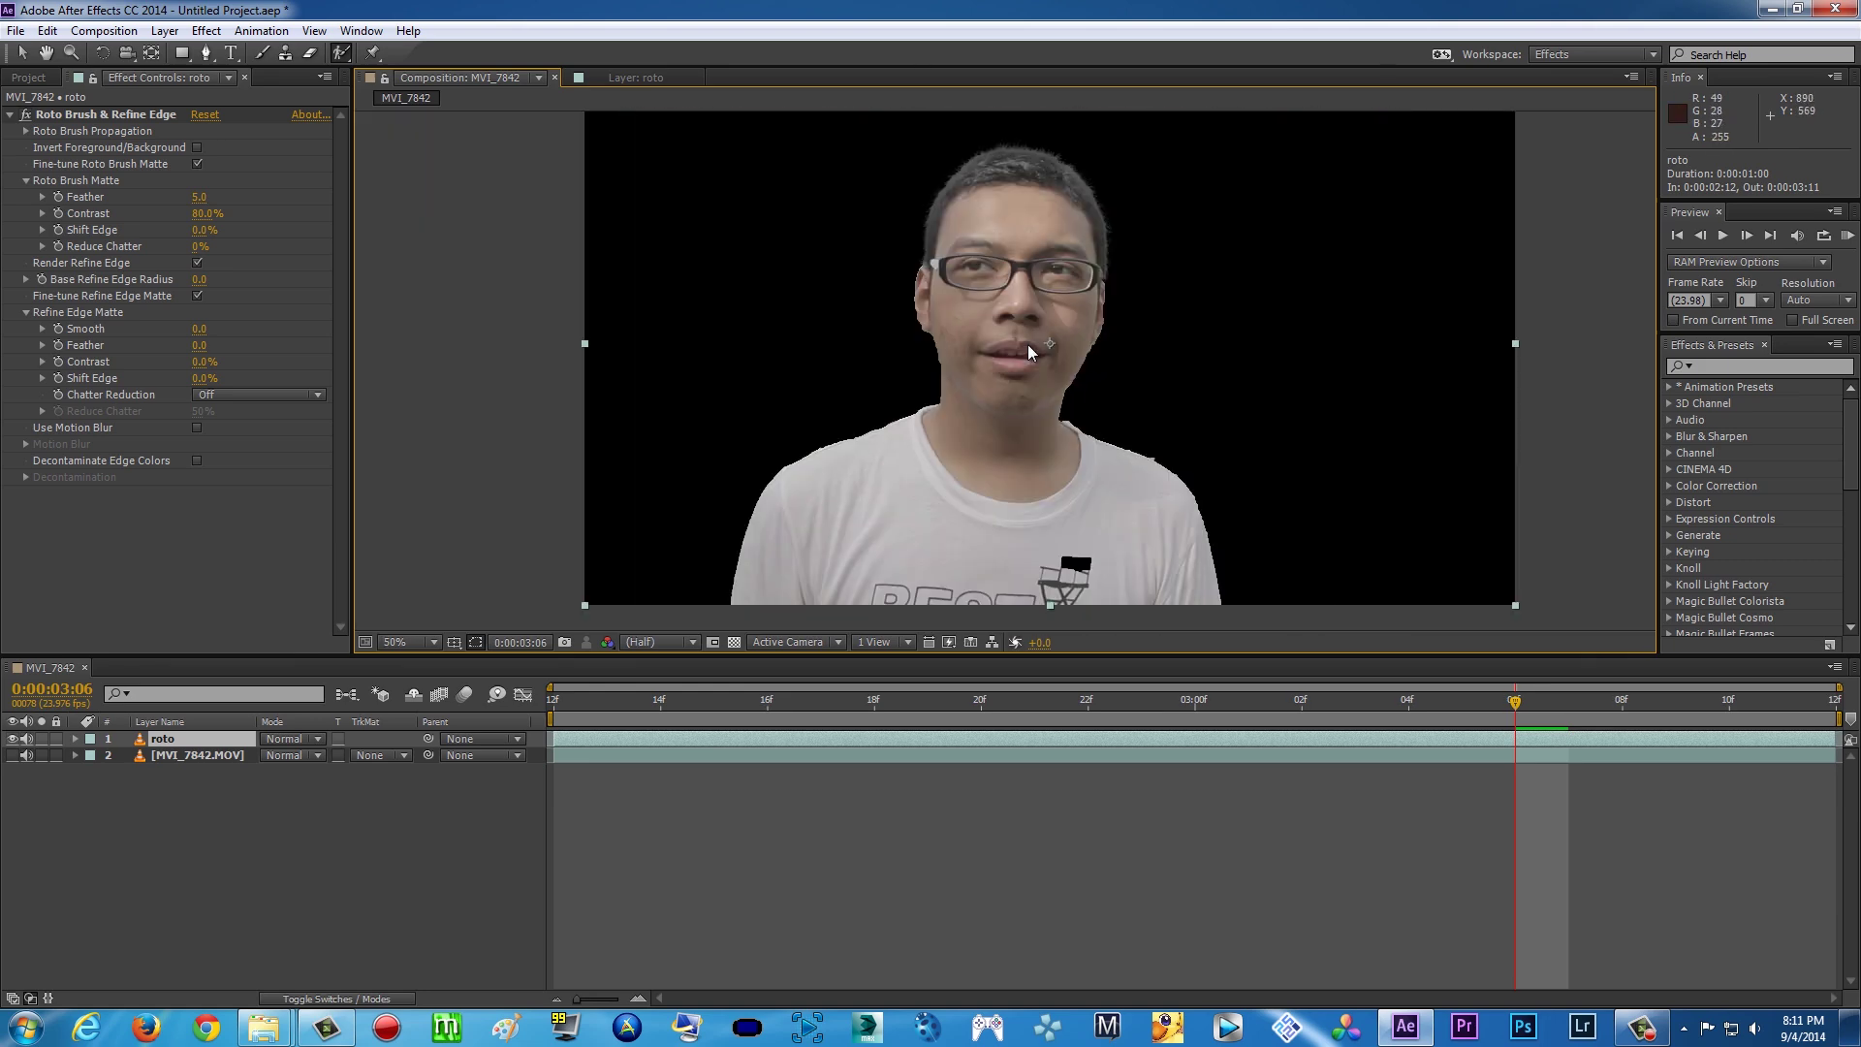
pyautogui.scroll(2, 1130, 405)
pyautogui.moveTo(1130, 405); pyautogui.dragTo(945, 287)
pyautogui.scroll(-1, 945, 287)
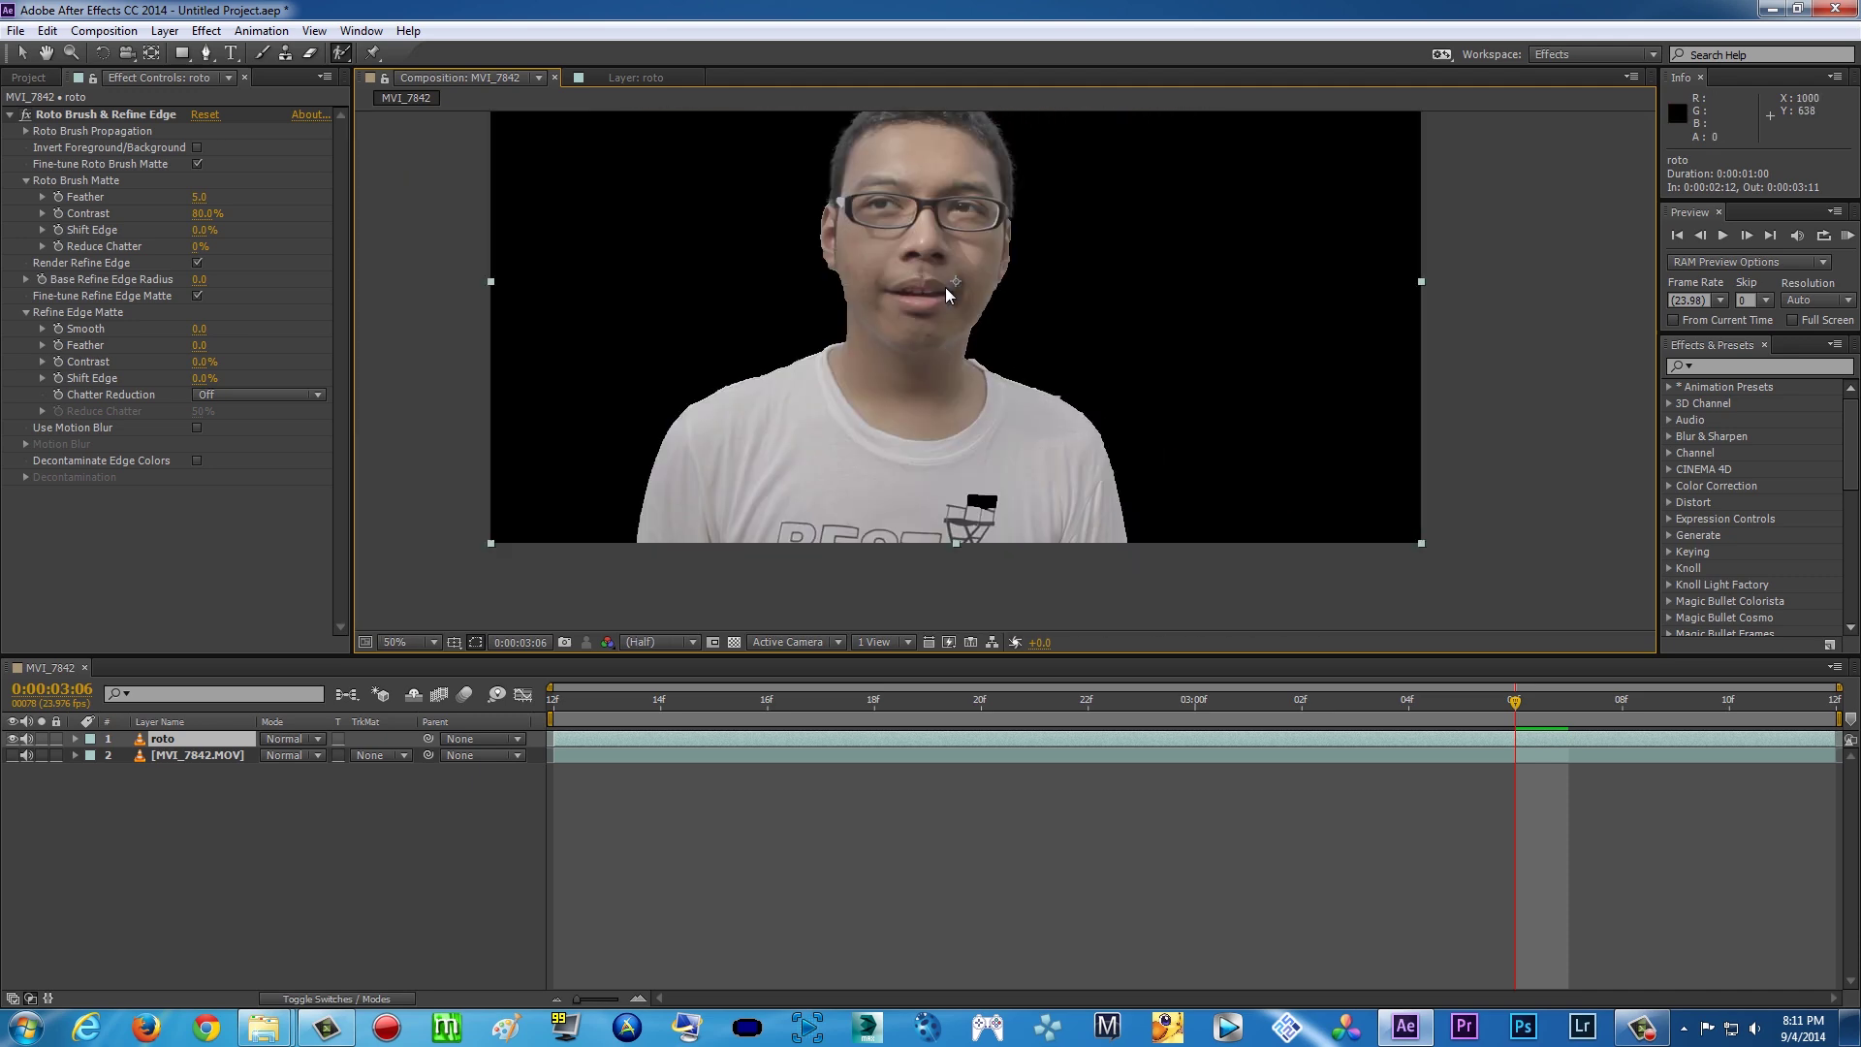
pyautogui.scroll(2, 944, 286)
pyautogui.scroll(-2, 946, 287)
pyautogui.moveTo(946, 286); pyautogui.dragTo(932, 356)
pyautogui.scroll(3, 1085, 473)
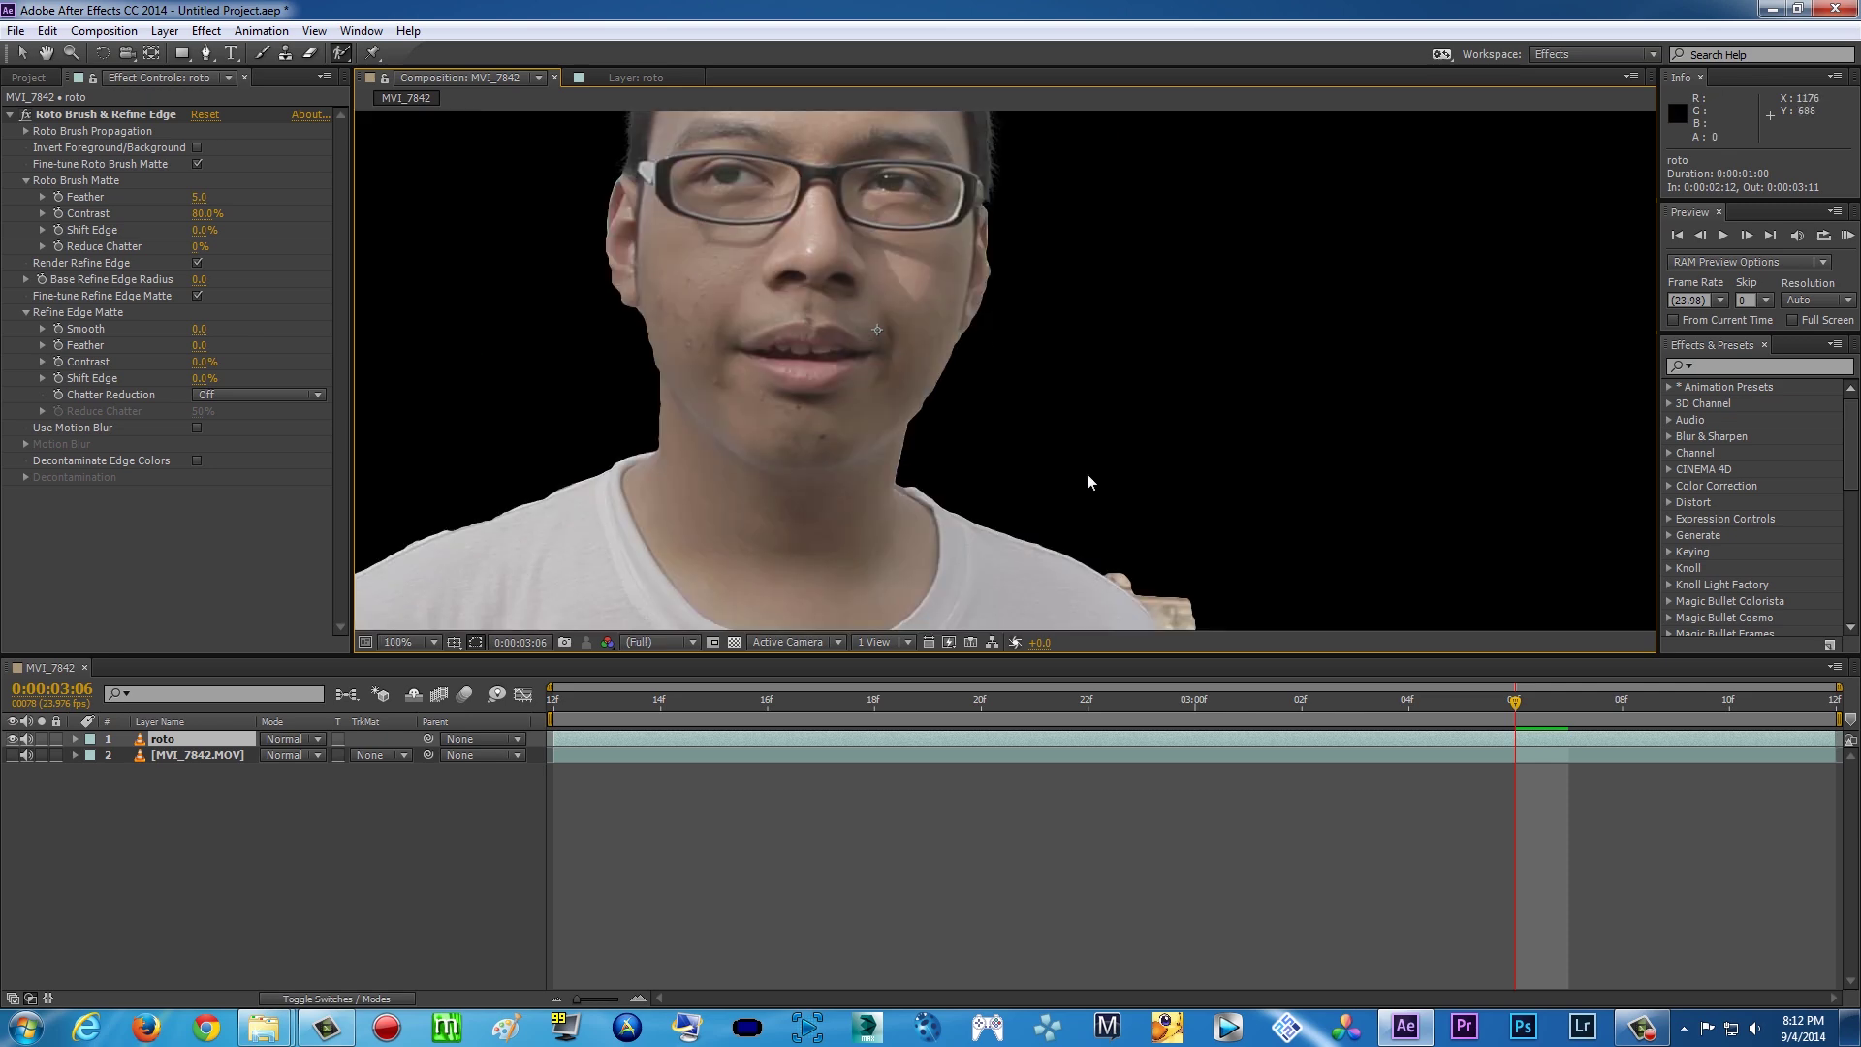
pyautogui.click(636, 79)
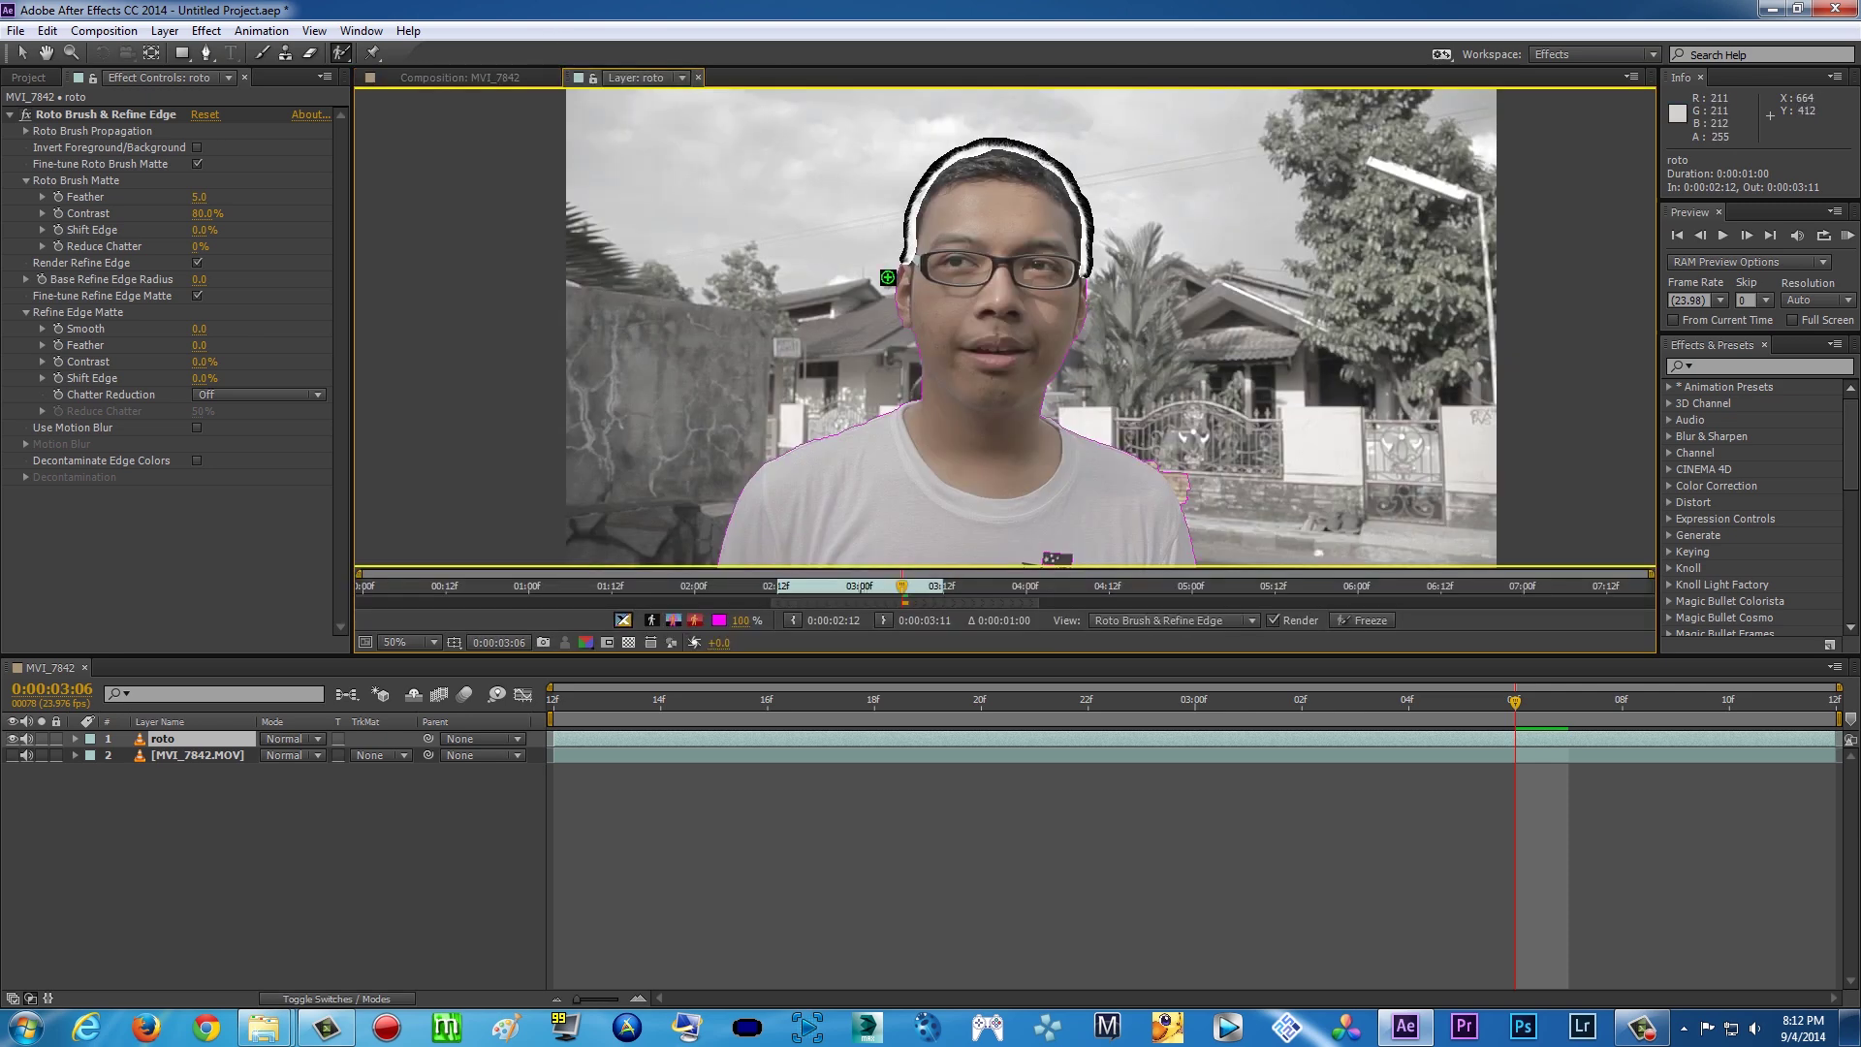
# Paint a Roto Brush correction along the right shoulder edge at 200%, removing the background patch
pyautogui.moveTo(1025, 380); pyautogui.dragTo(991, 362)
pyautogui.scroll(4, 990, 363)
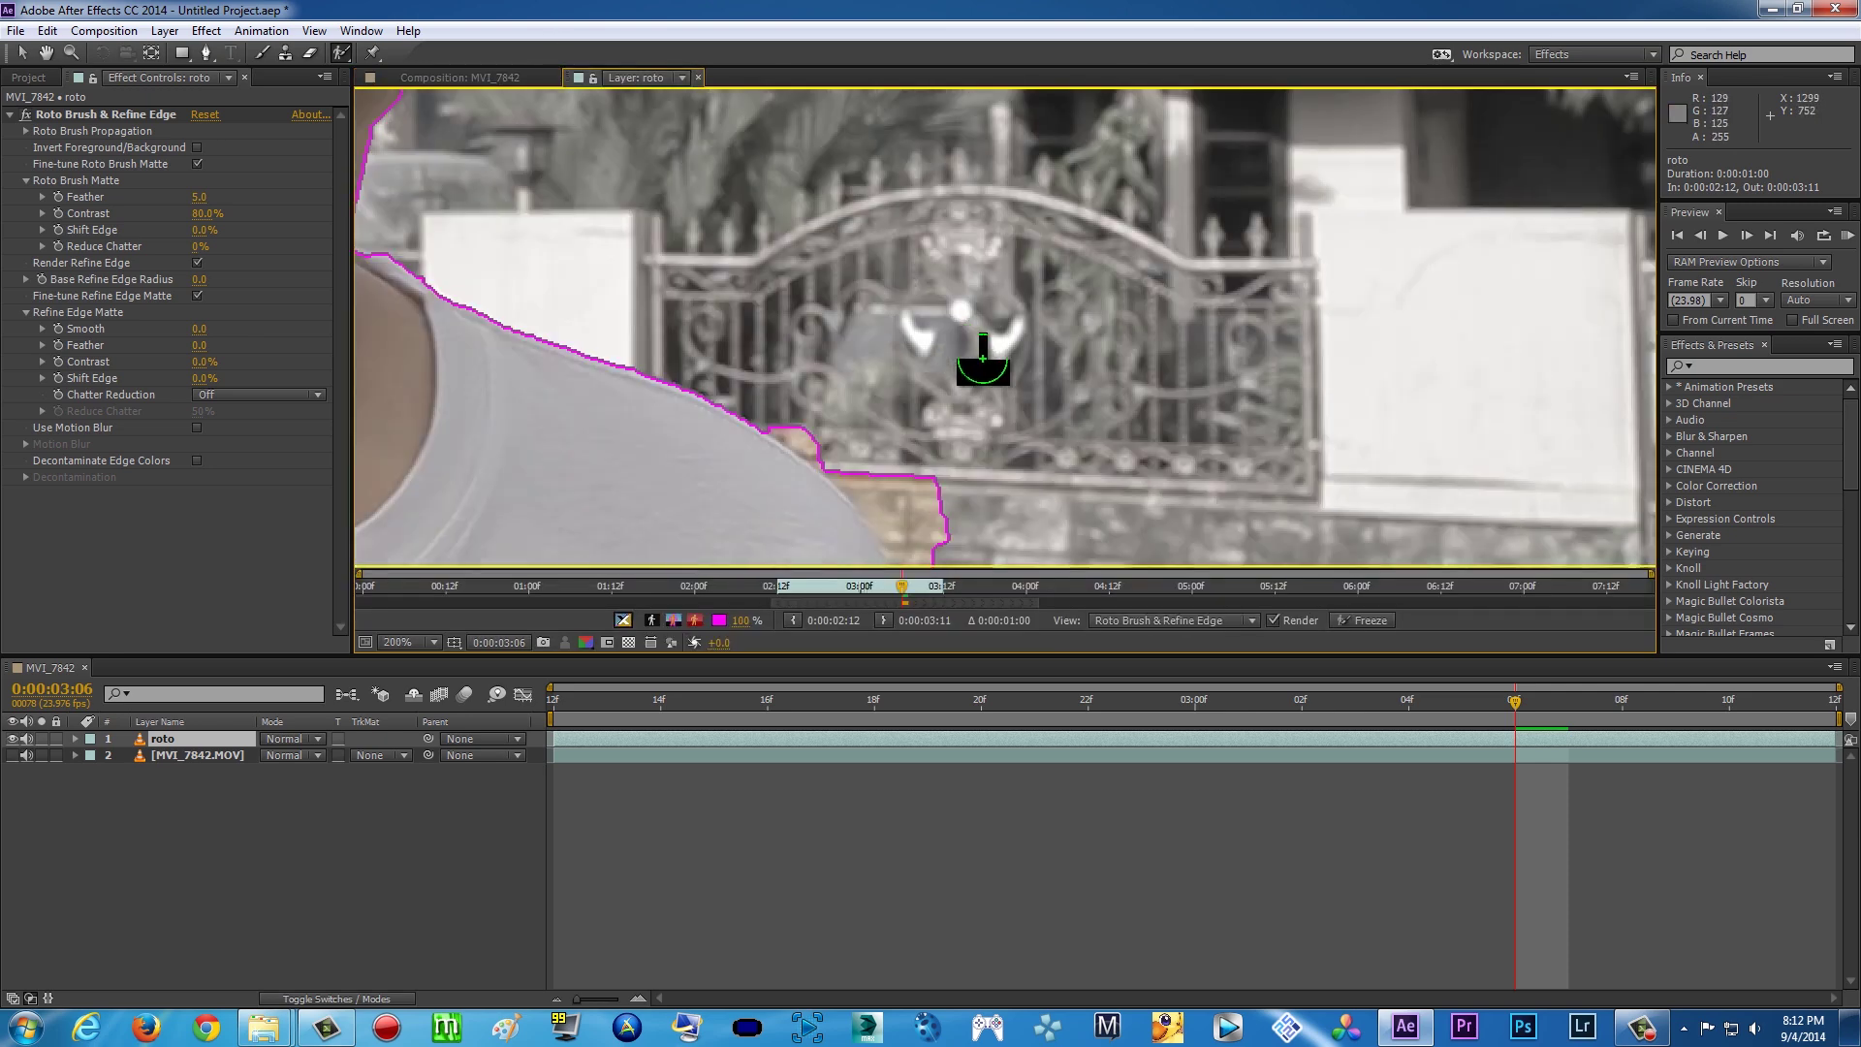
pyautogui.moveTo(736, 249)
pyautogui.mouseDown()
pyautogui.moveTo(817, 291)
pyautogui.moveTo(916, 441)
pyautogui.moveTo(814, 303)
pyautogui.moveTo(778, 351)
pyautogui.moveTo(799, 347)
pyautogui.mouseUp()
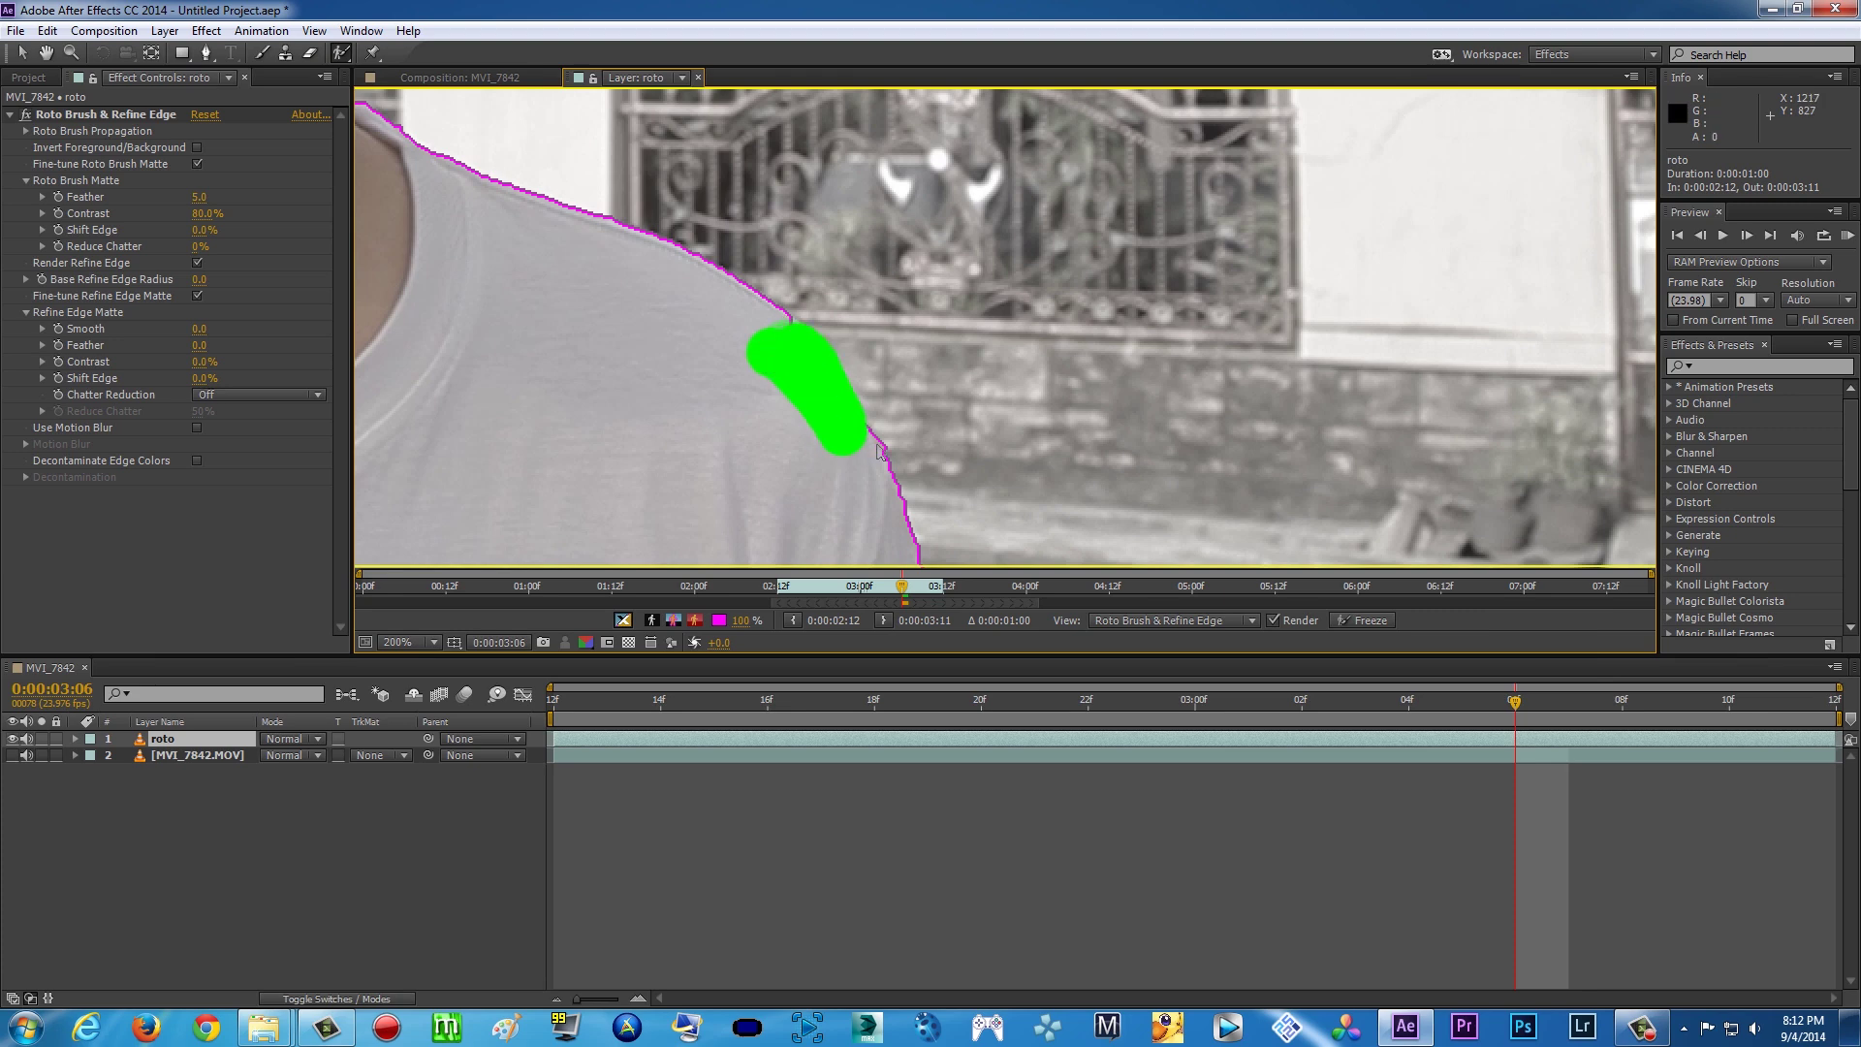
pyautogui.moveTo(826, 315)
pyautogui.mouseDown()
pyautogui.moveTo(812, 299)
pyautogui.moveTo(833, 309)
pyautogui.mouseUp()
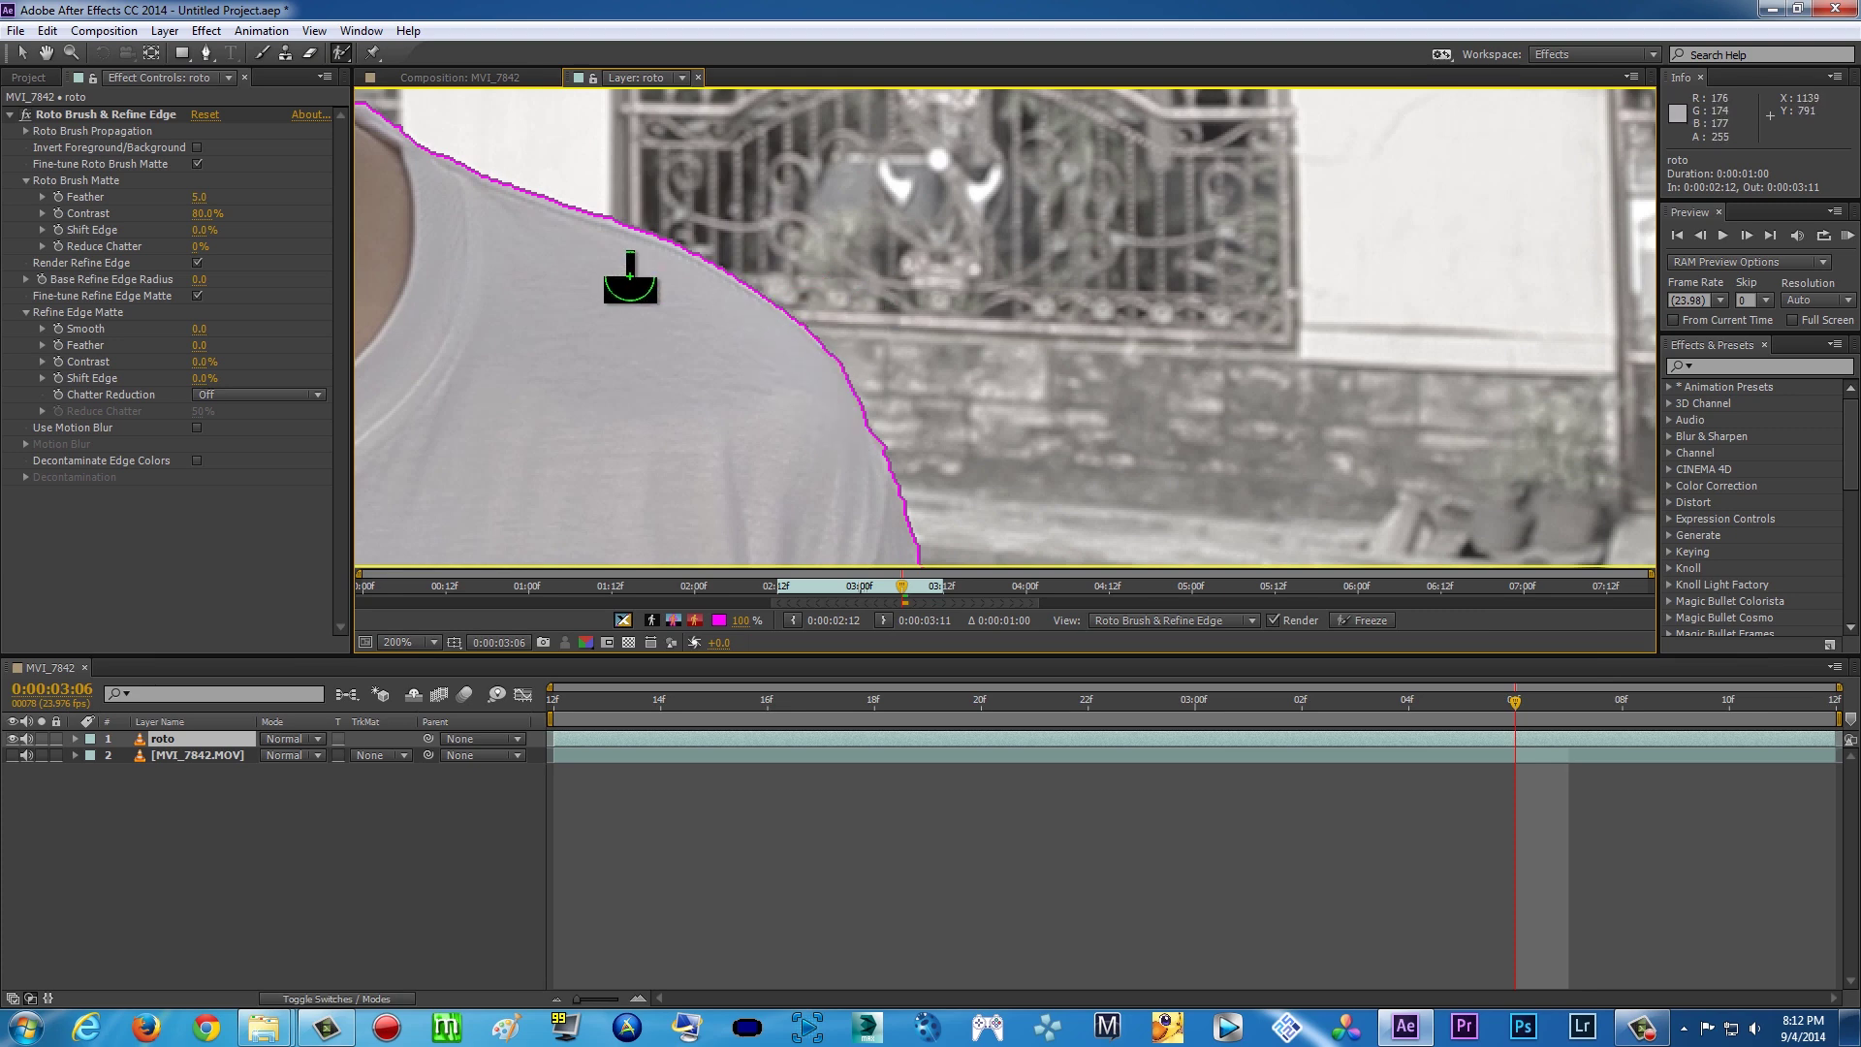
pyautogui.scroll(-4, 623, 282)
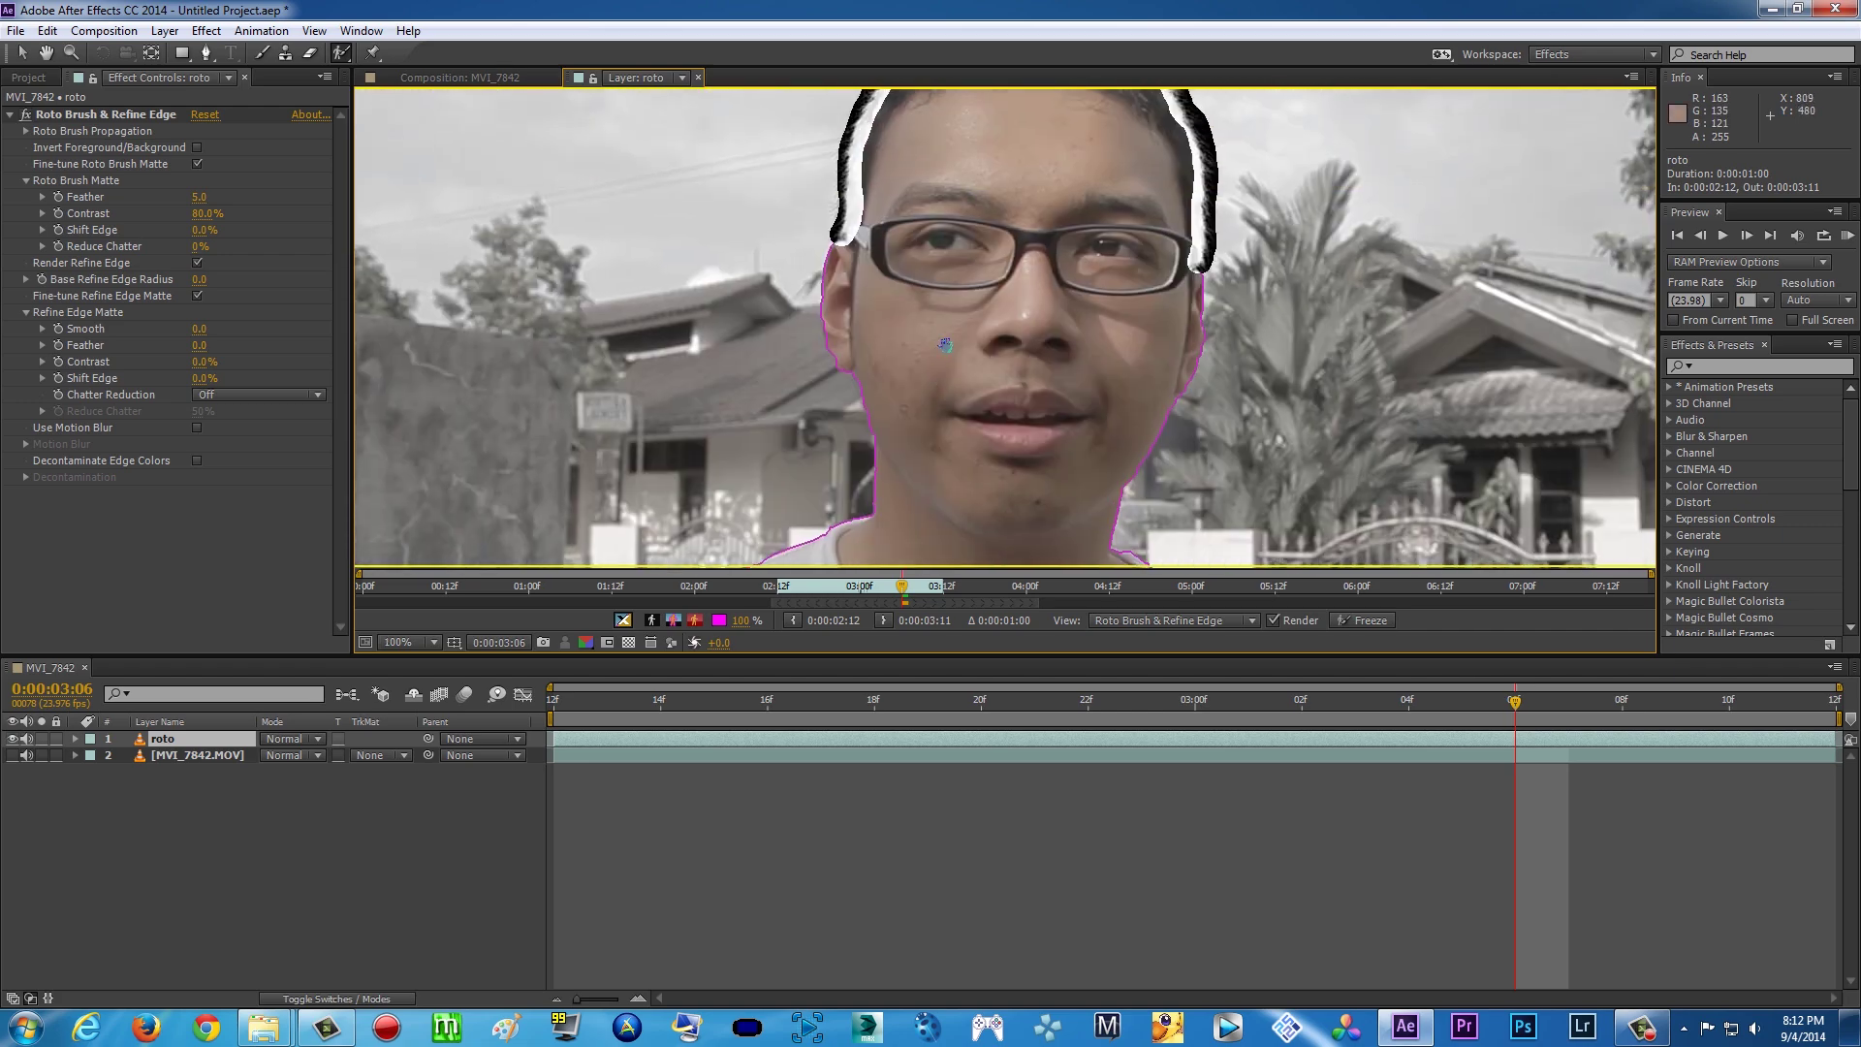
# View the composited cut-out around the face and select the Roto Brush & Refine Edge effect
pyautogui.click(460, 80)
pyautogui.moveTo(593, 194); pyautogui.dragTo(717, 330)
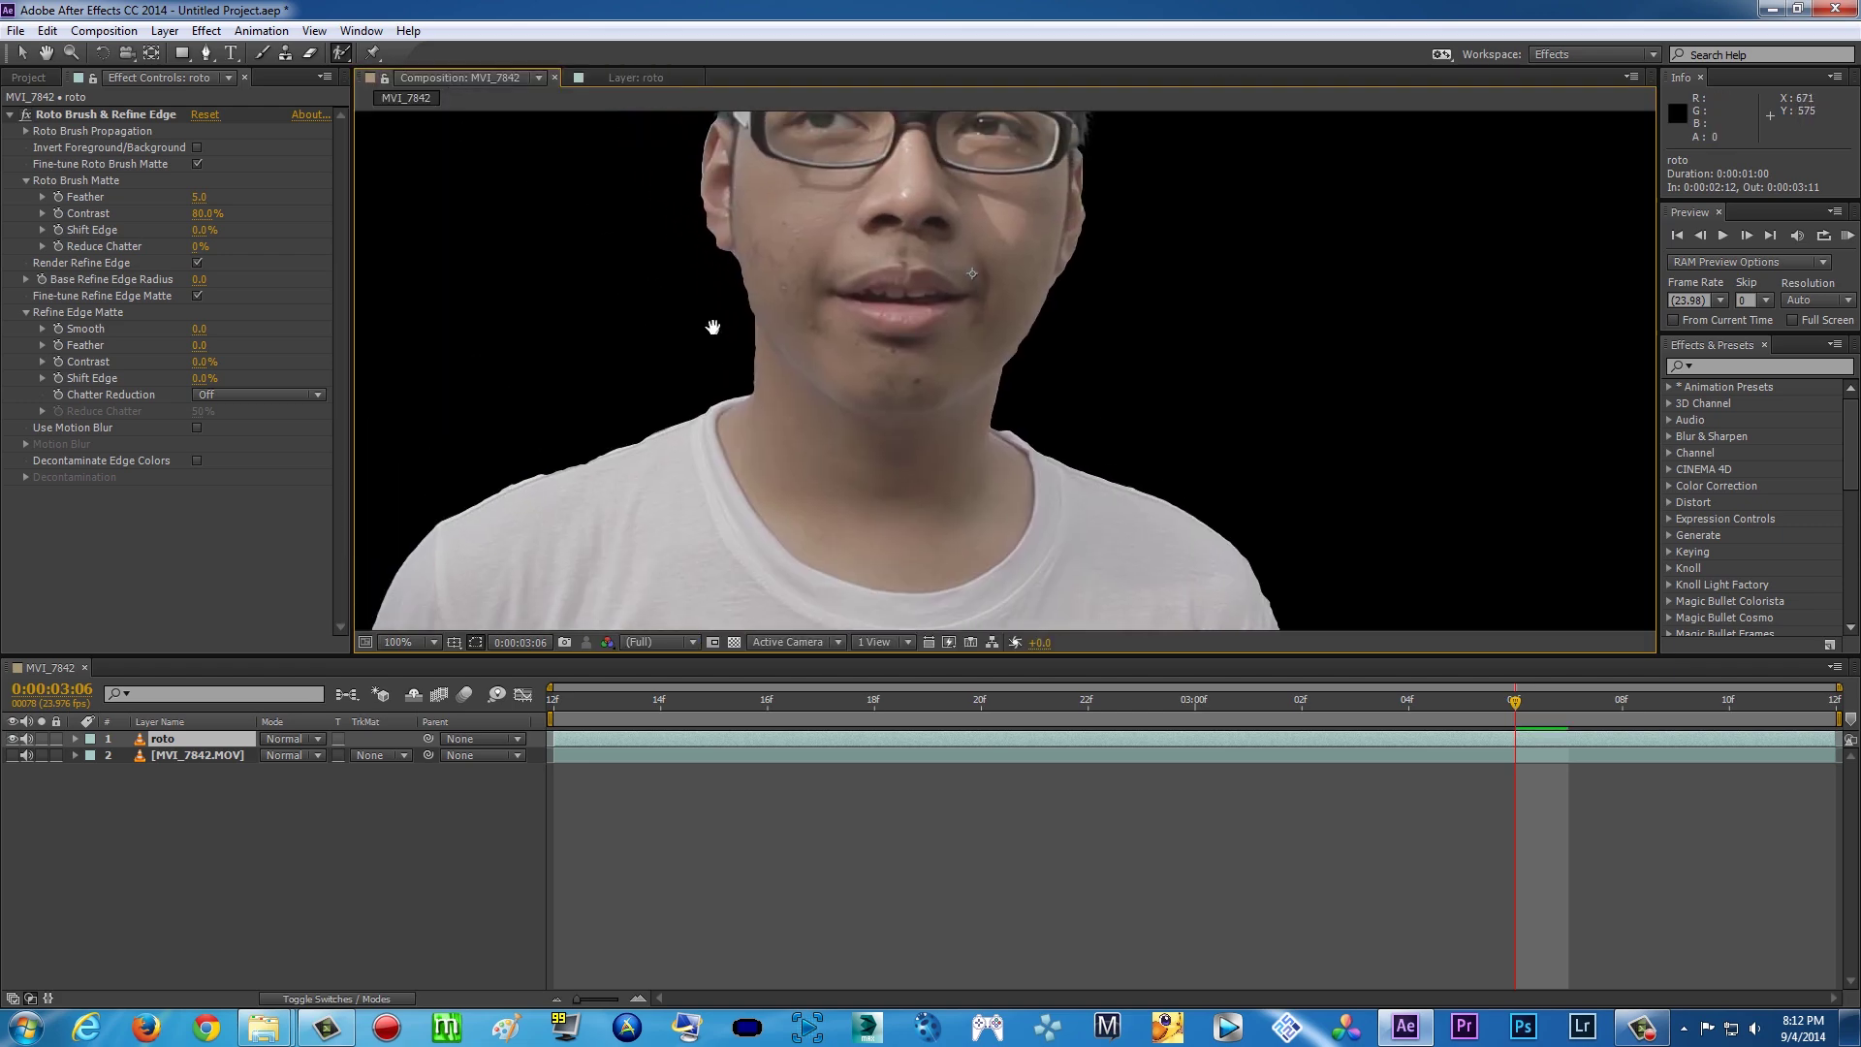
pyautogui.click(85, 116)
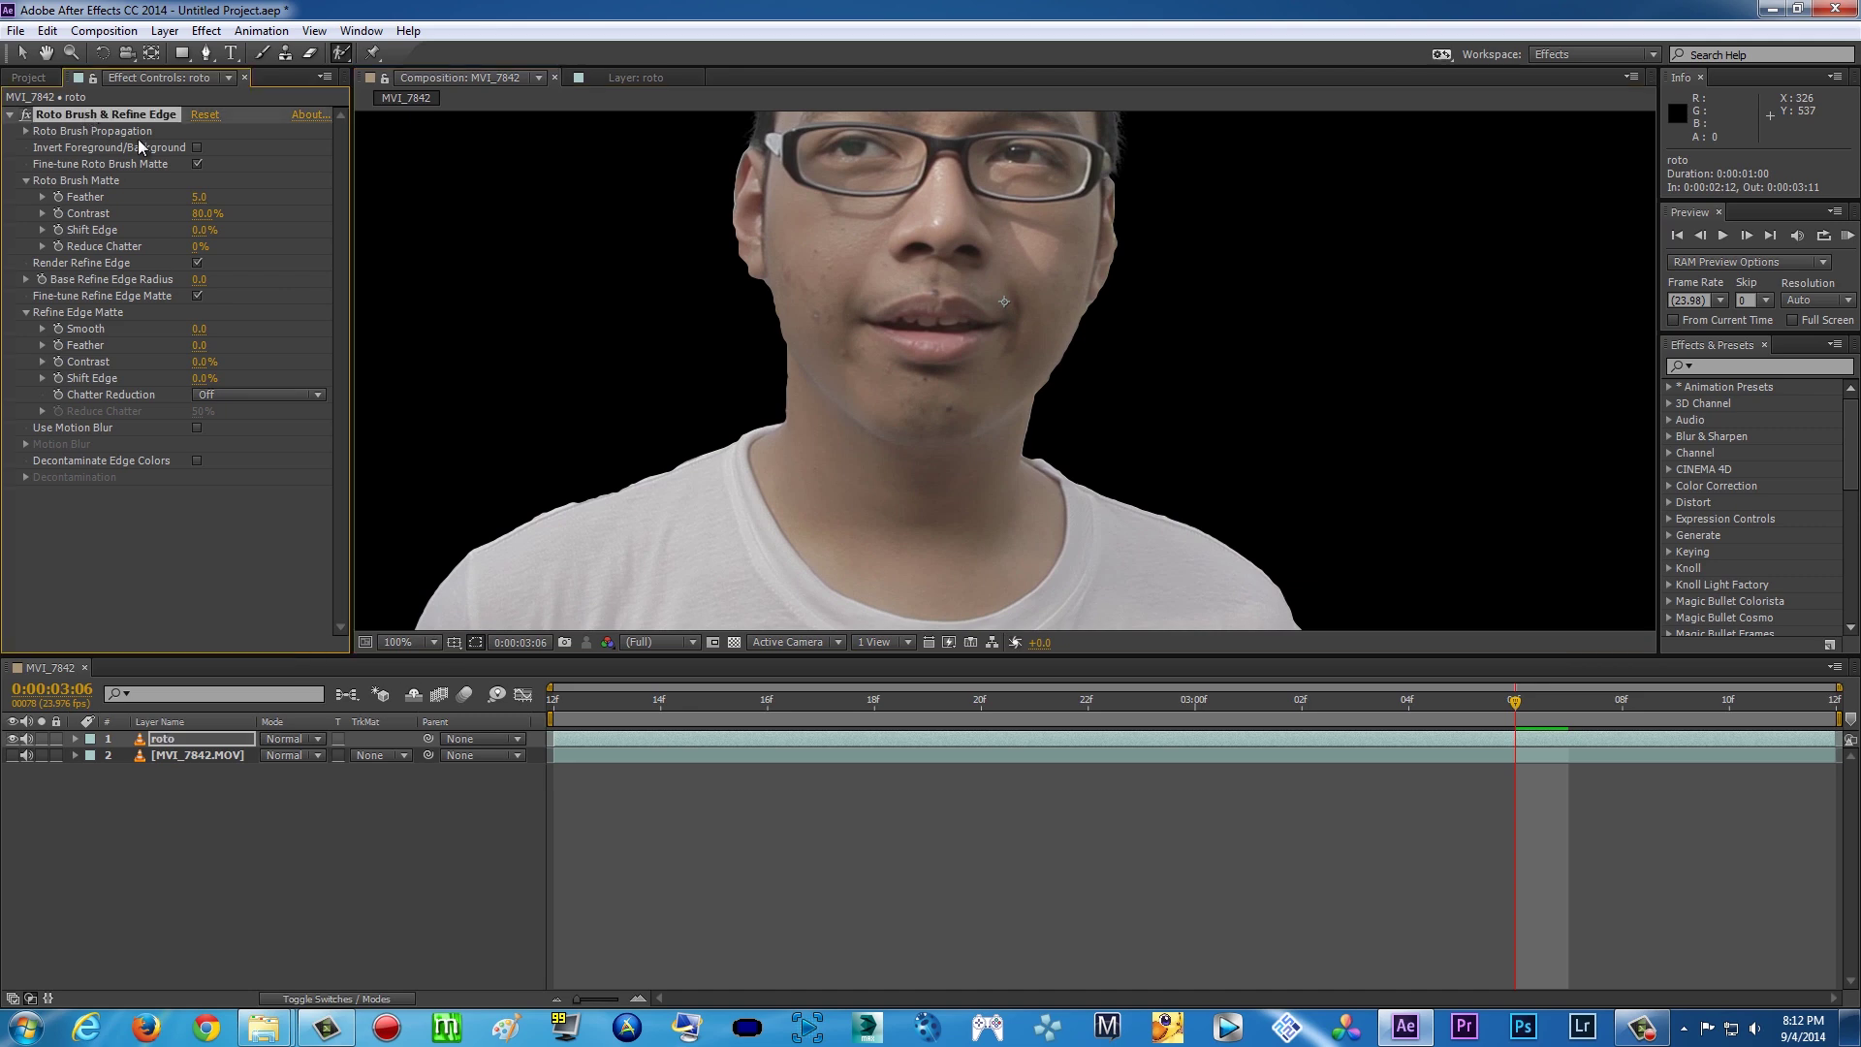
pyautogui.scroll(1, 969, 318)
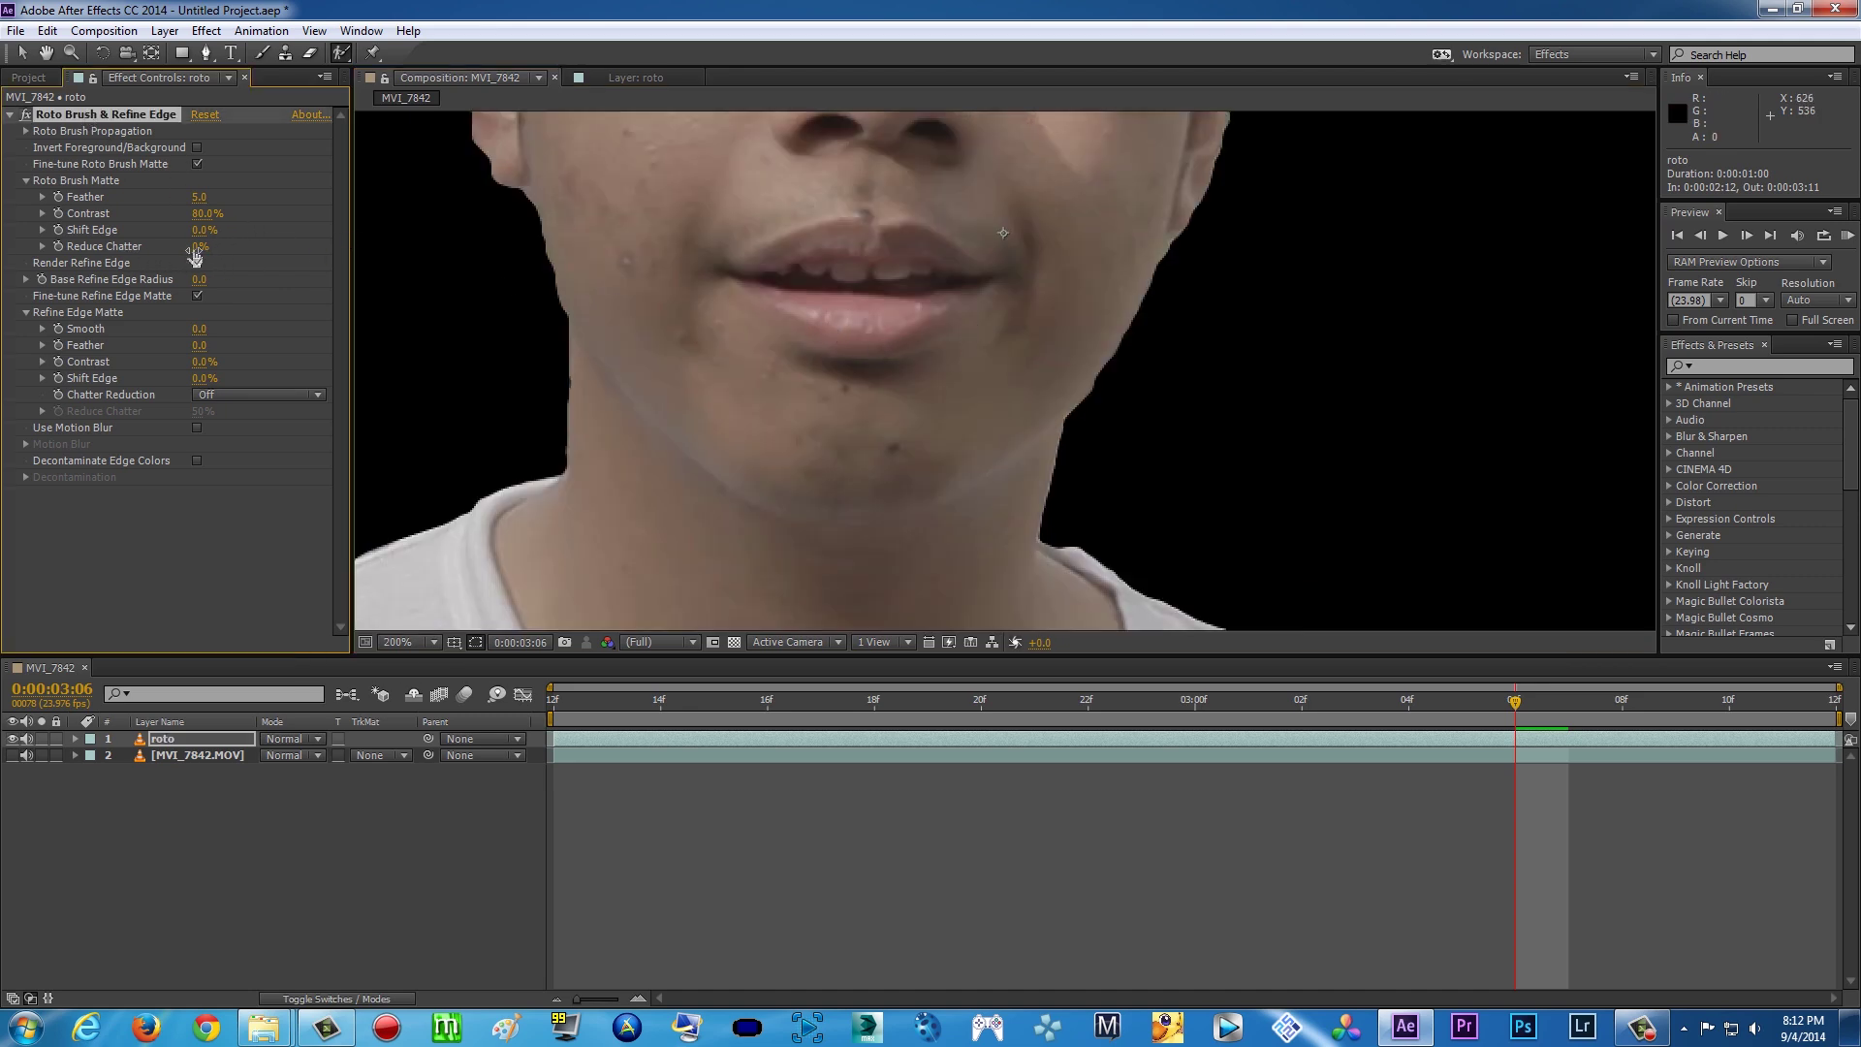
# Set Reduce Chatter to 30%, revert the Shift Edge change, and feather the matte to 22.5
pyautogui.moveTo(199, 246); pyautogui.dragTo(600, 244)
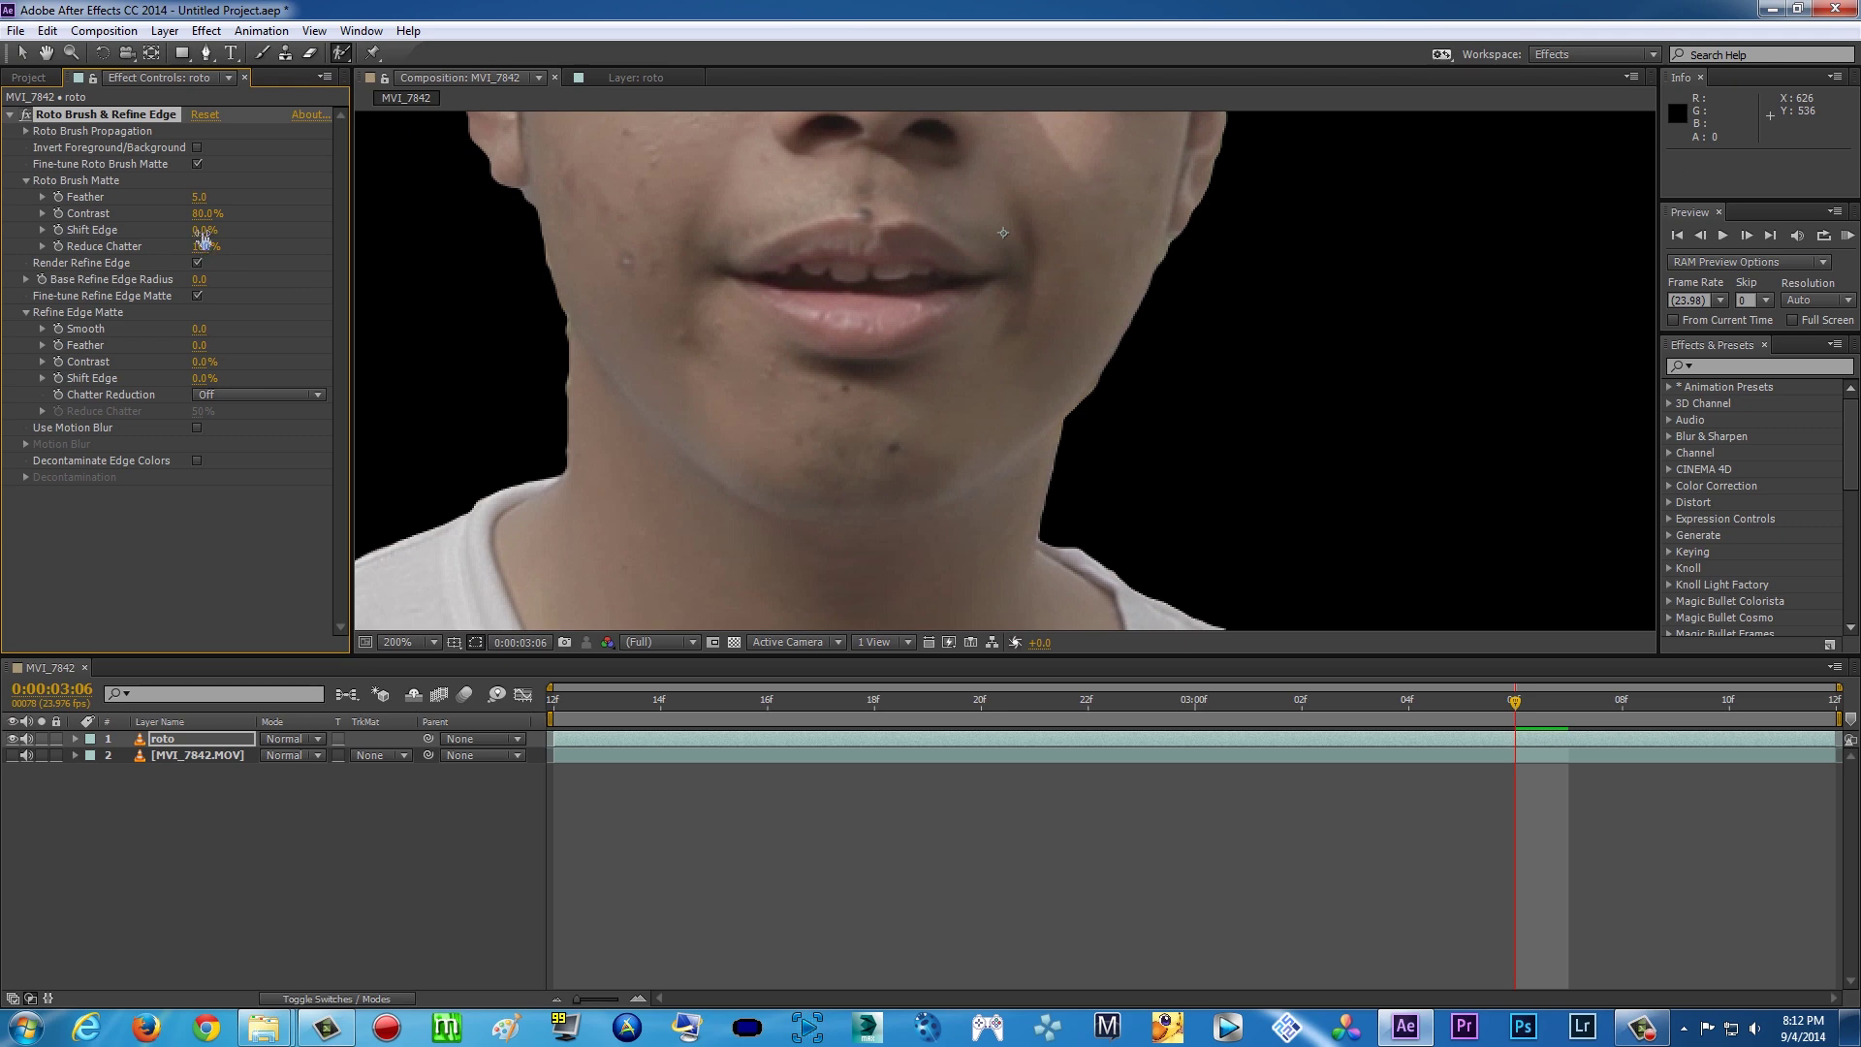
pyautogui.moveTo(236, 230); pyautogui.dragTo(277, 228)
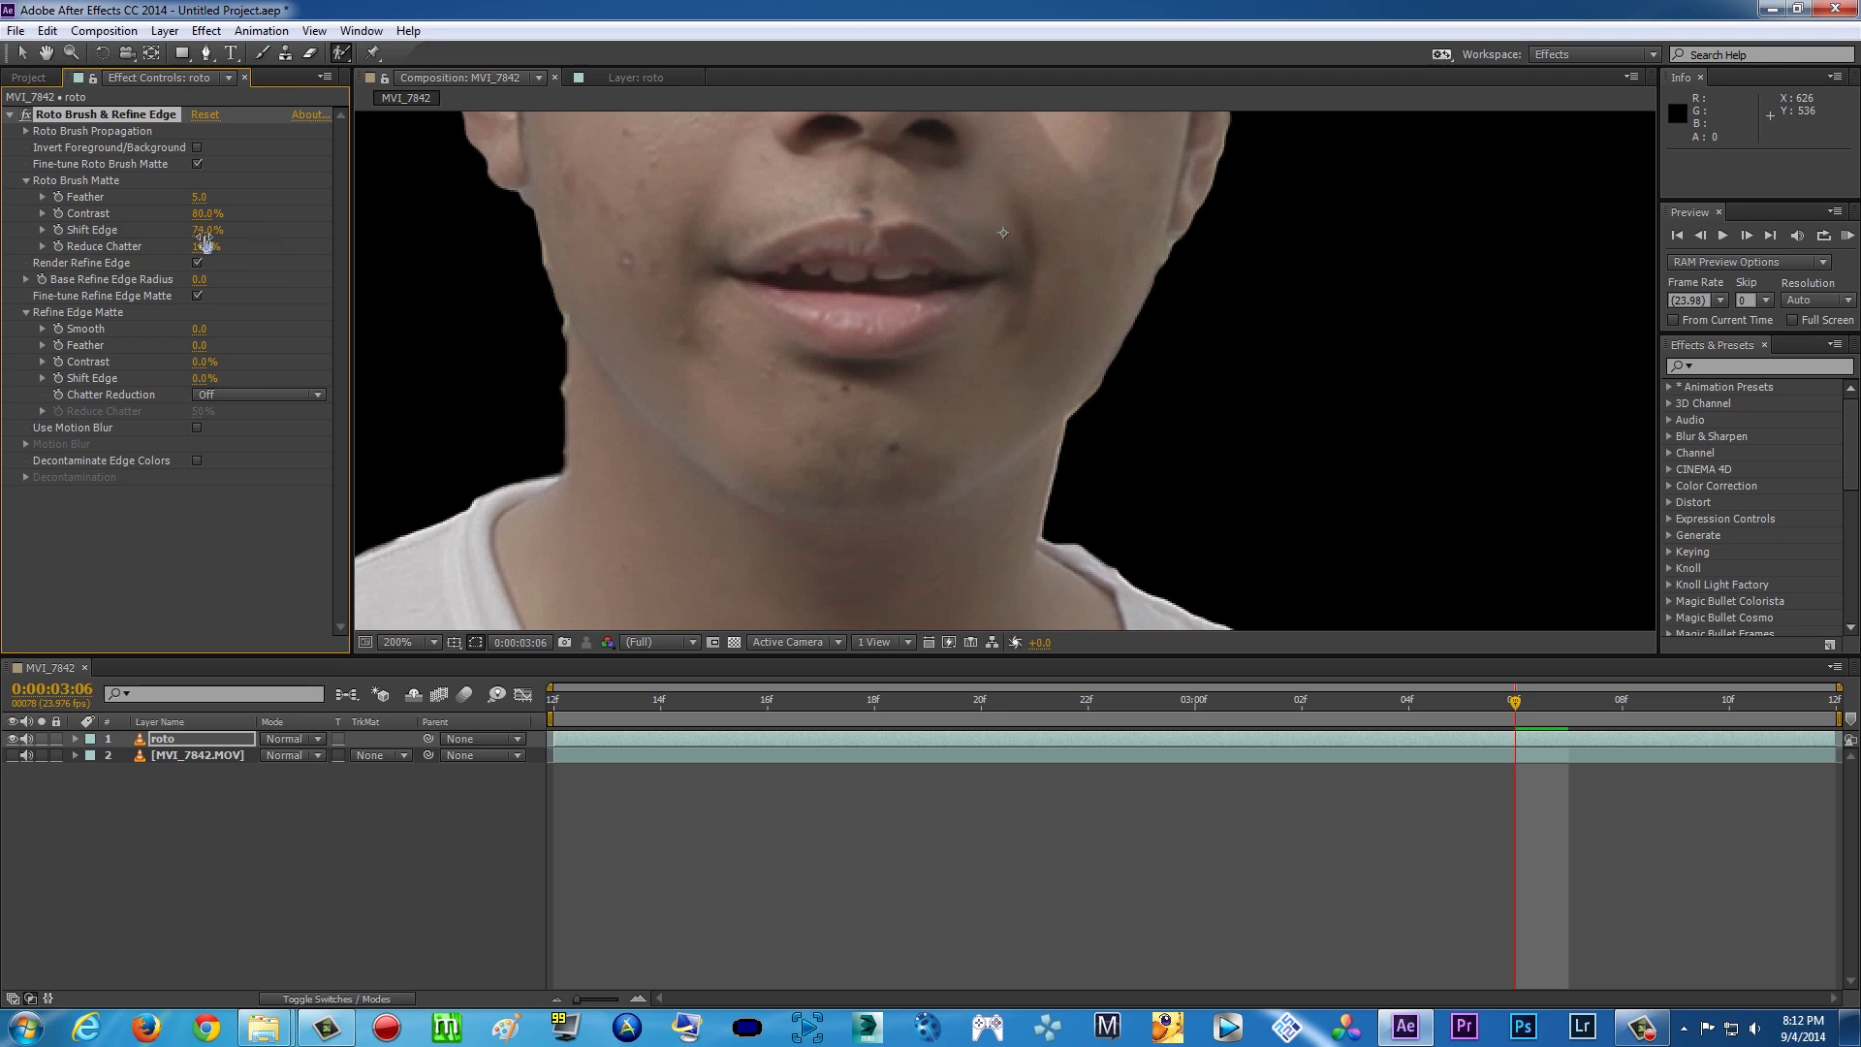
pyautogui.moveTo(204, 230); pyautogui.dragTo(167, 231)
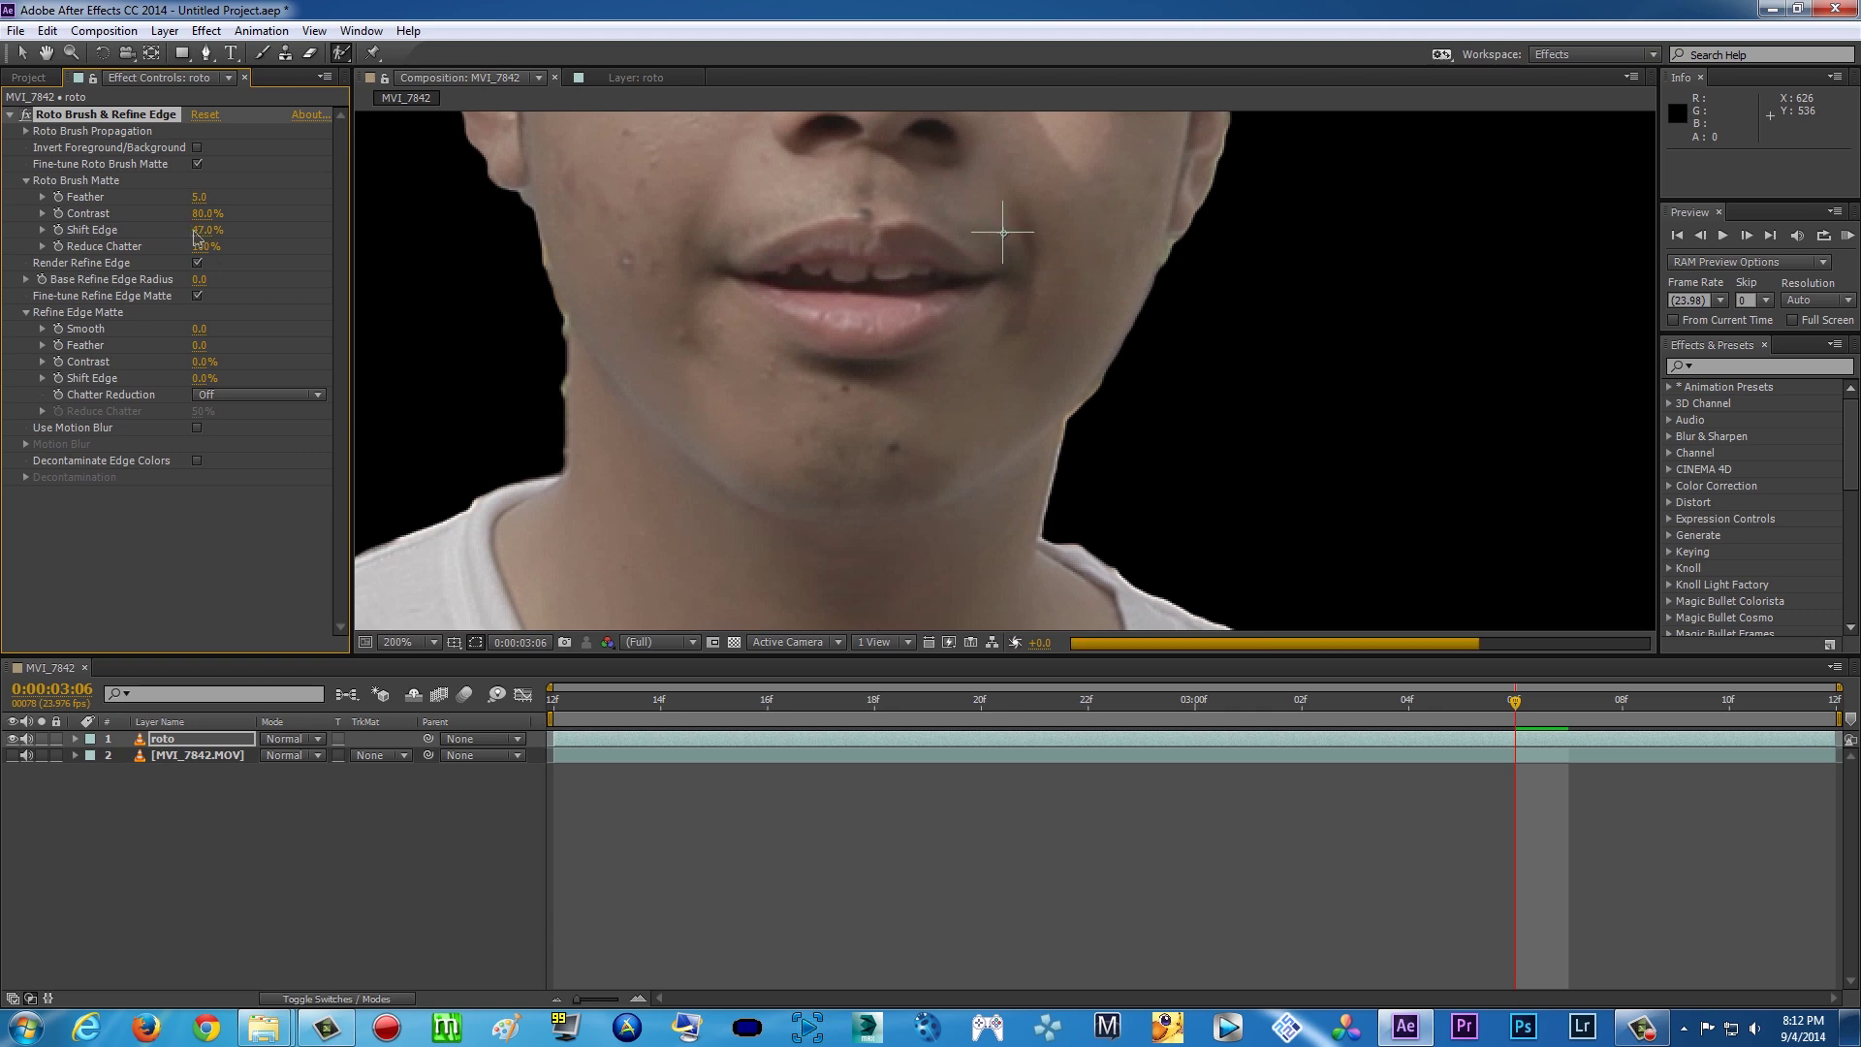
pyautogui.hotkey('ctrl', 'z')
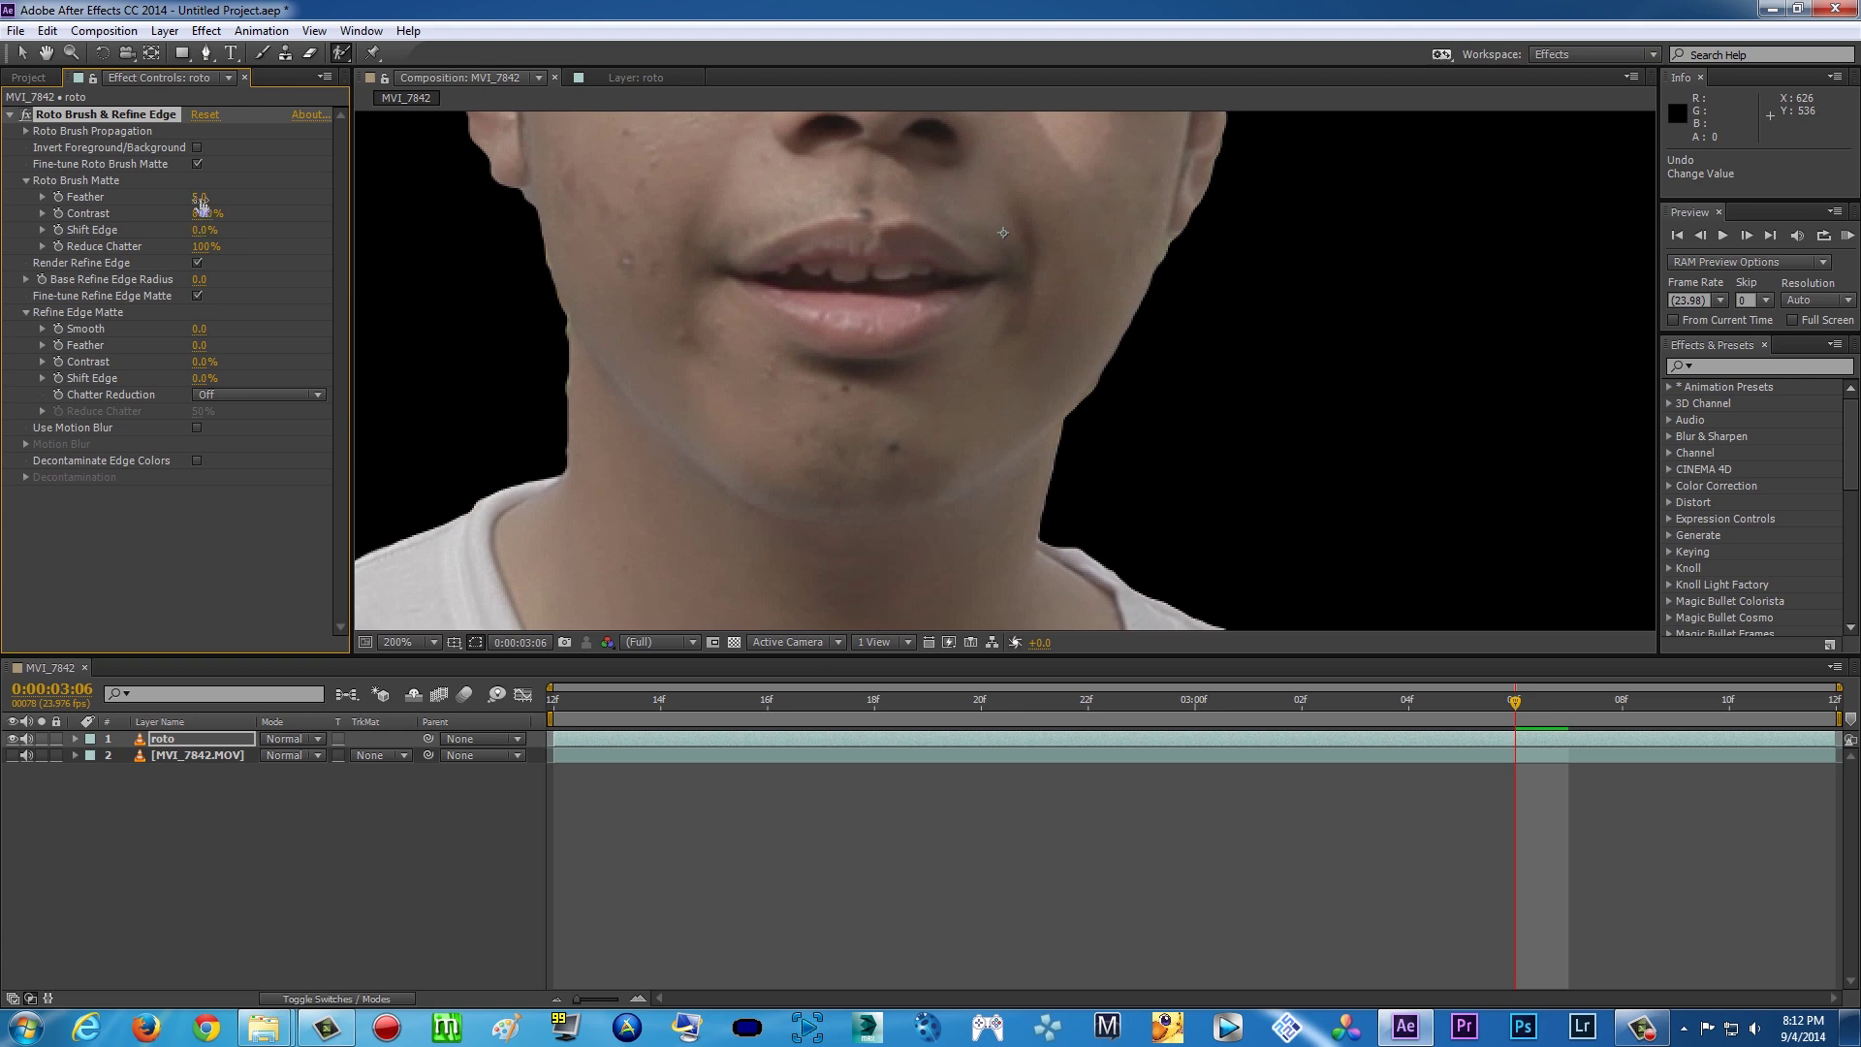
pyautogui.moveTo(198, 197); pyautogui.dragTo(300, 199)
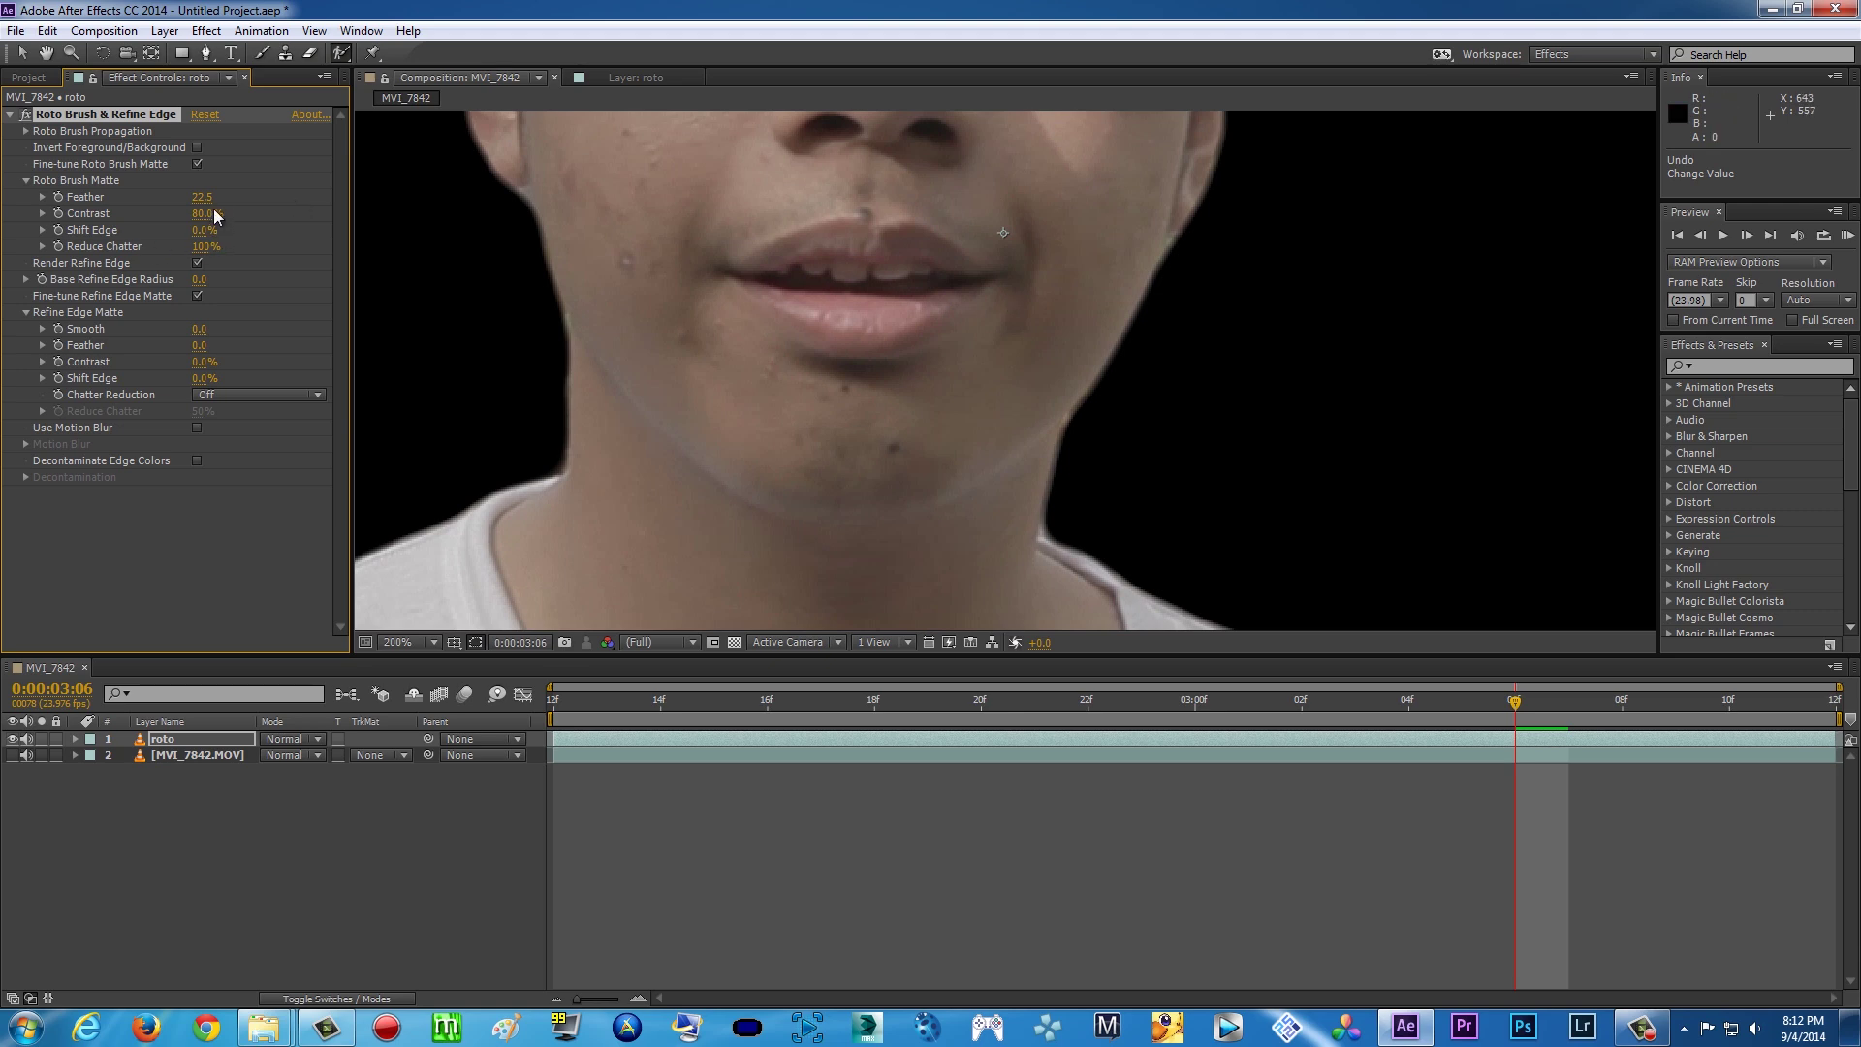
pyautogui.scroll(-3, 814, 316)
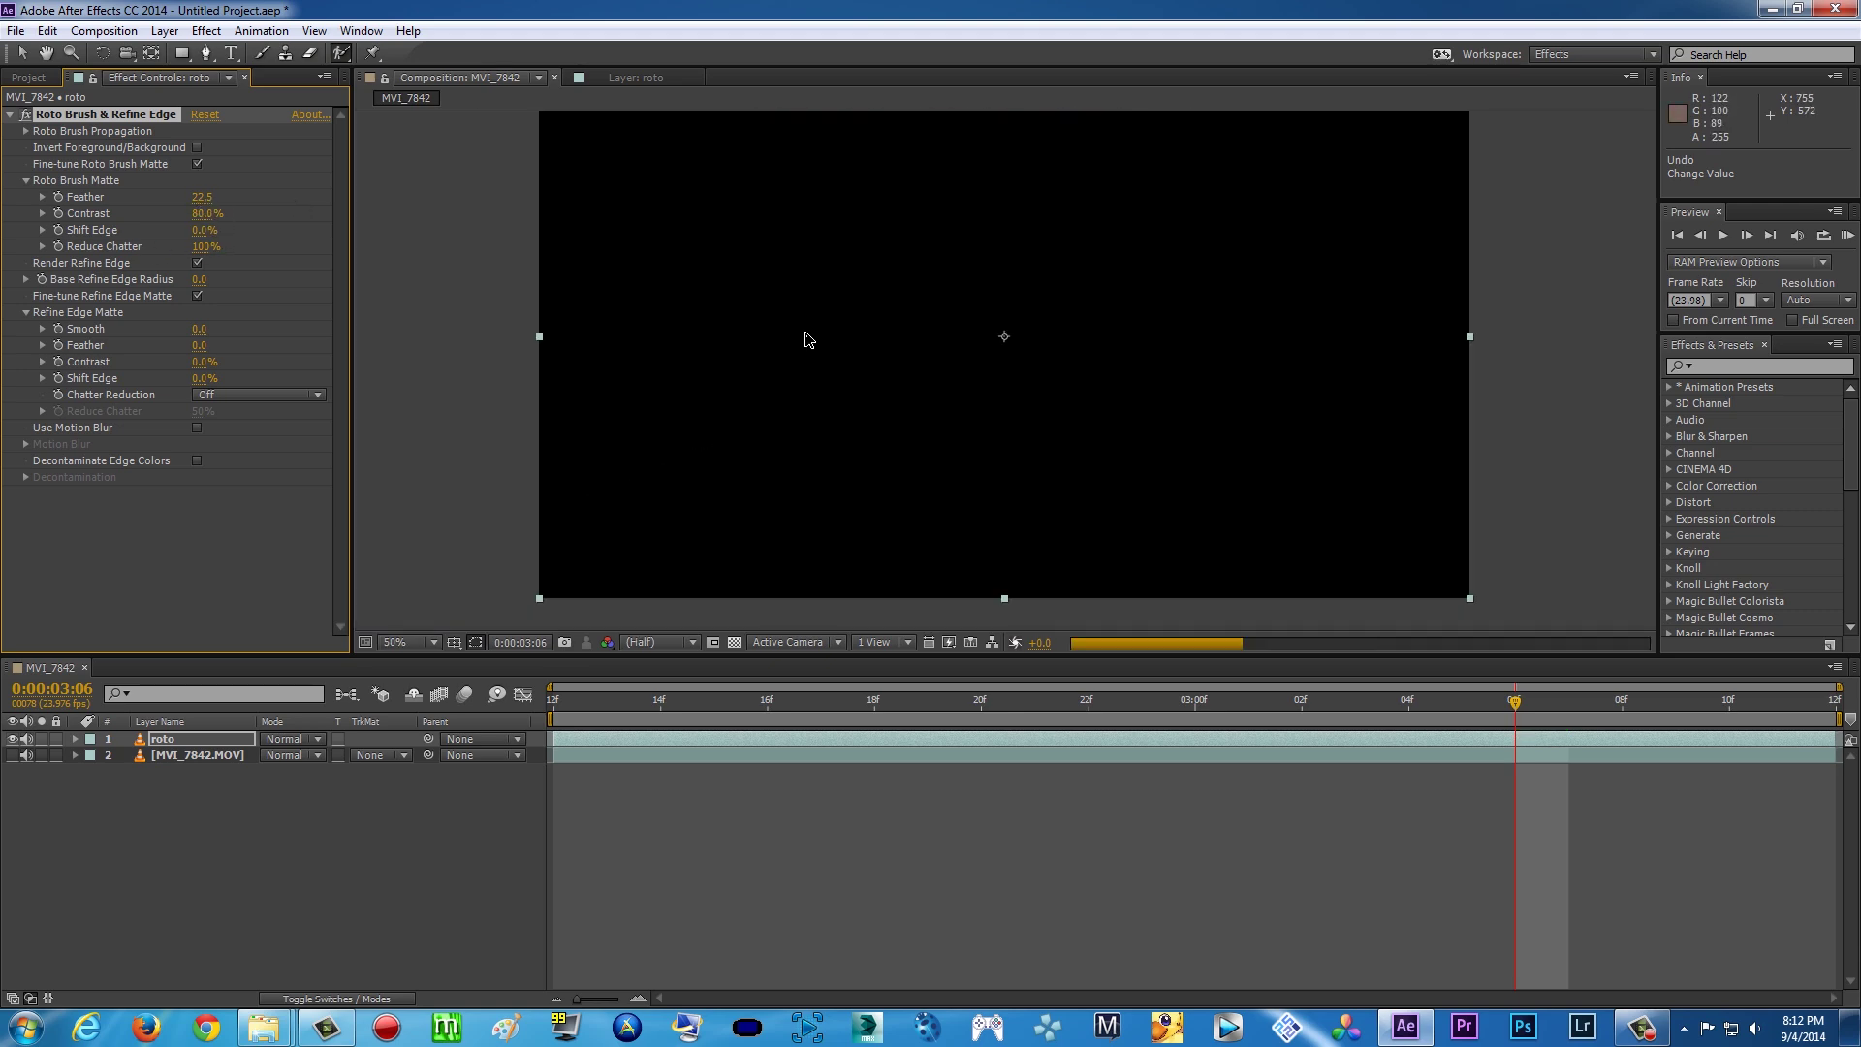
# Fit the whole frame in the viewer and open the roto layer in its Layer panel
pyautogui.press('/')
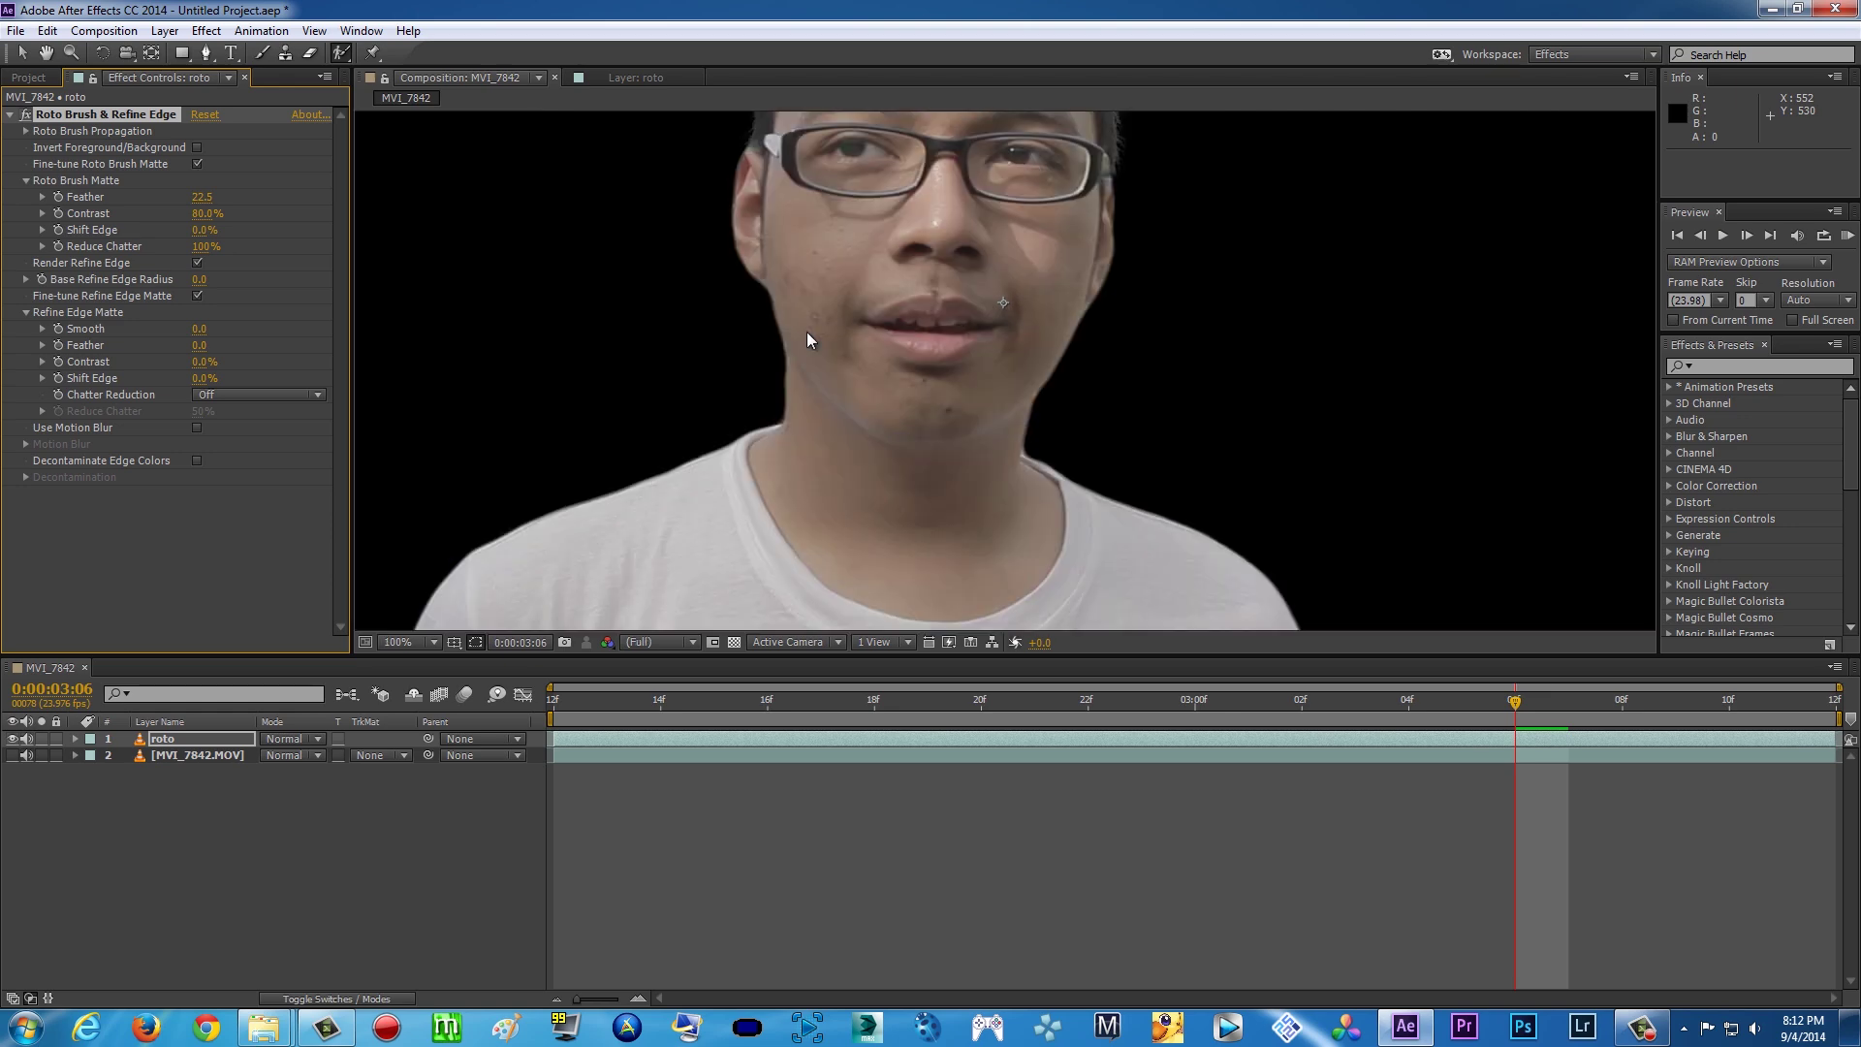
pyautogui.press(',')
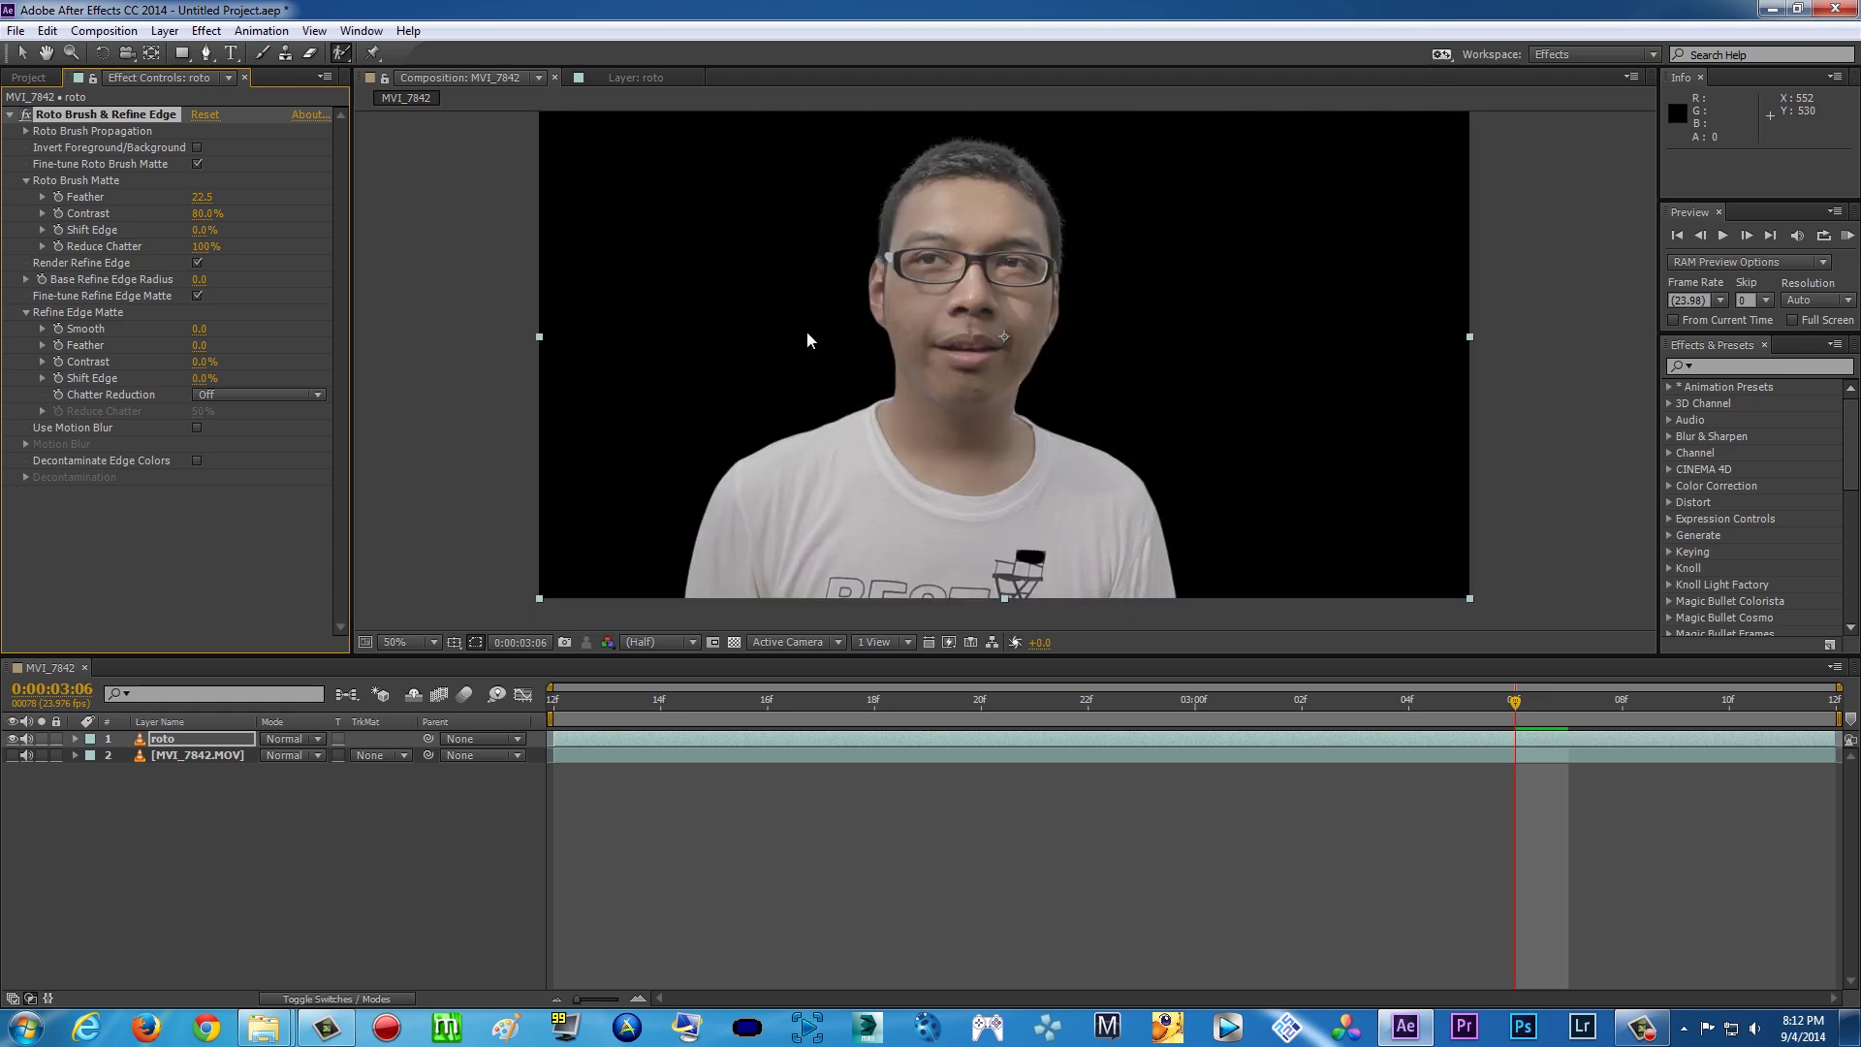
pyautogui.click(433, 644)
pyautogui.click(465, 676)
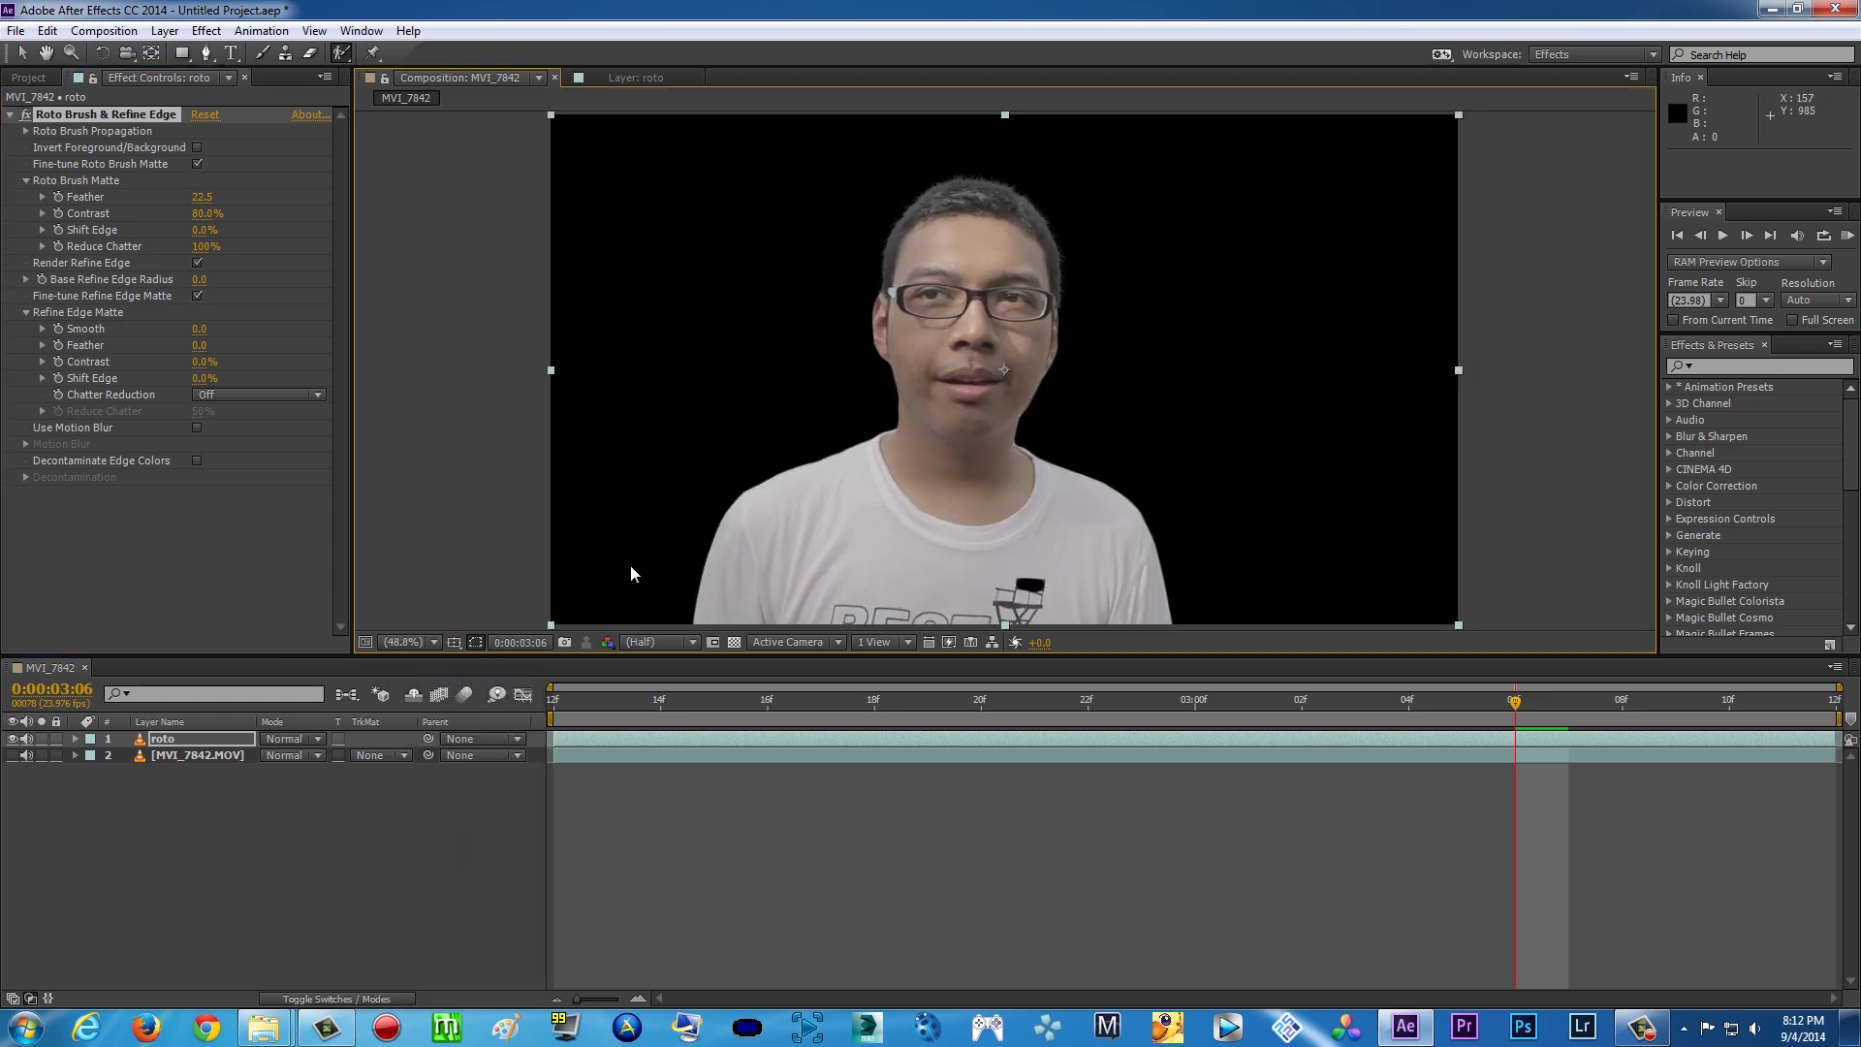
pyautogui.click(630, 82)
# Extend the Roto Brush span further in time, preview and scrub the matte, then return to the composition
pyautogui.press(',')
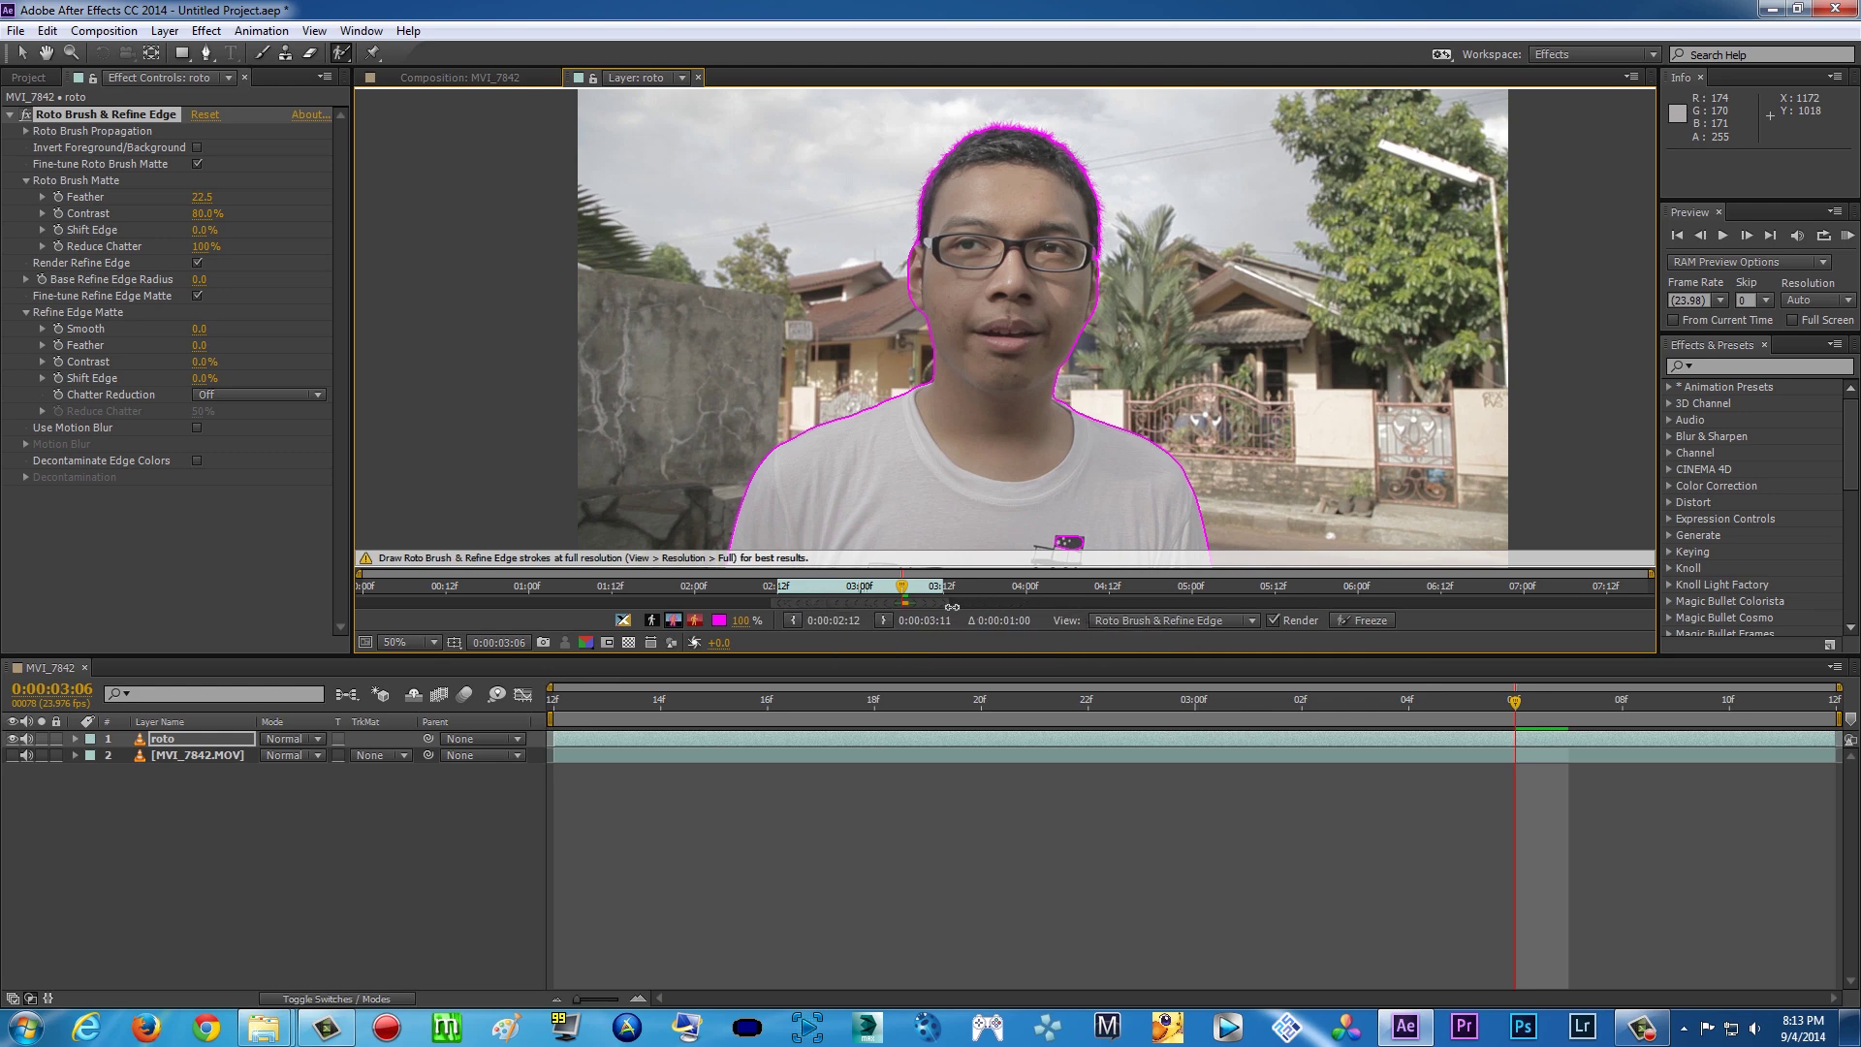
pyautogui.moveTo(952, 606)
pyautogui.mouseDown()
pyautogui.moveTo(984, 606)
pyautogui.moveTo(941, 603)
pyautogui.mouseUp()
pyautogui.press('space')
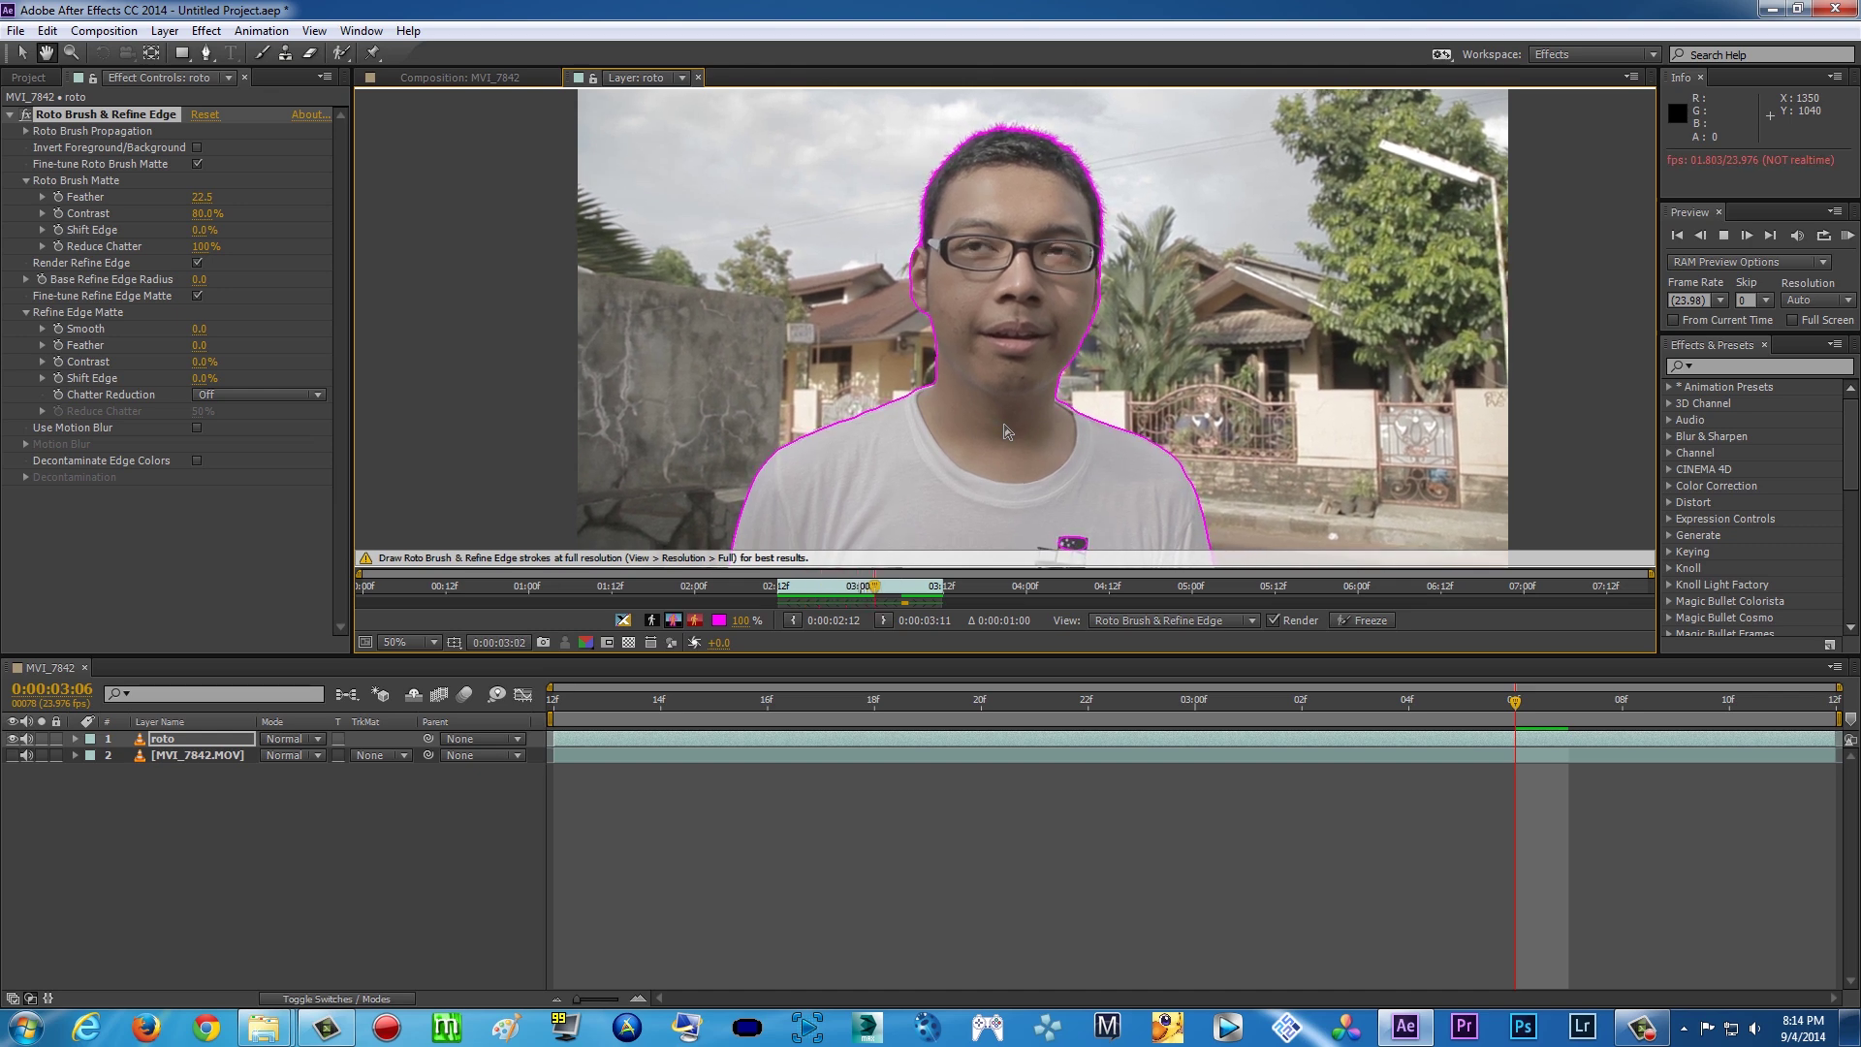
pyautogui.press('space')
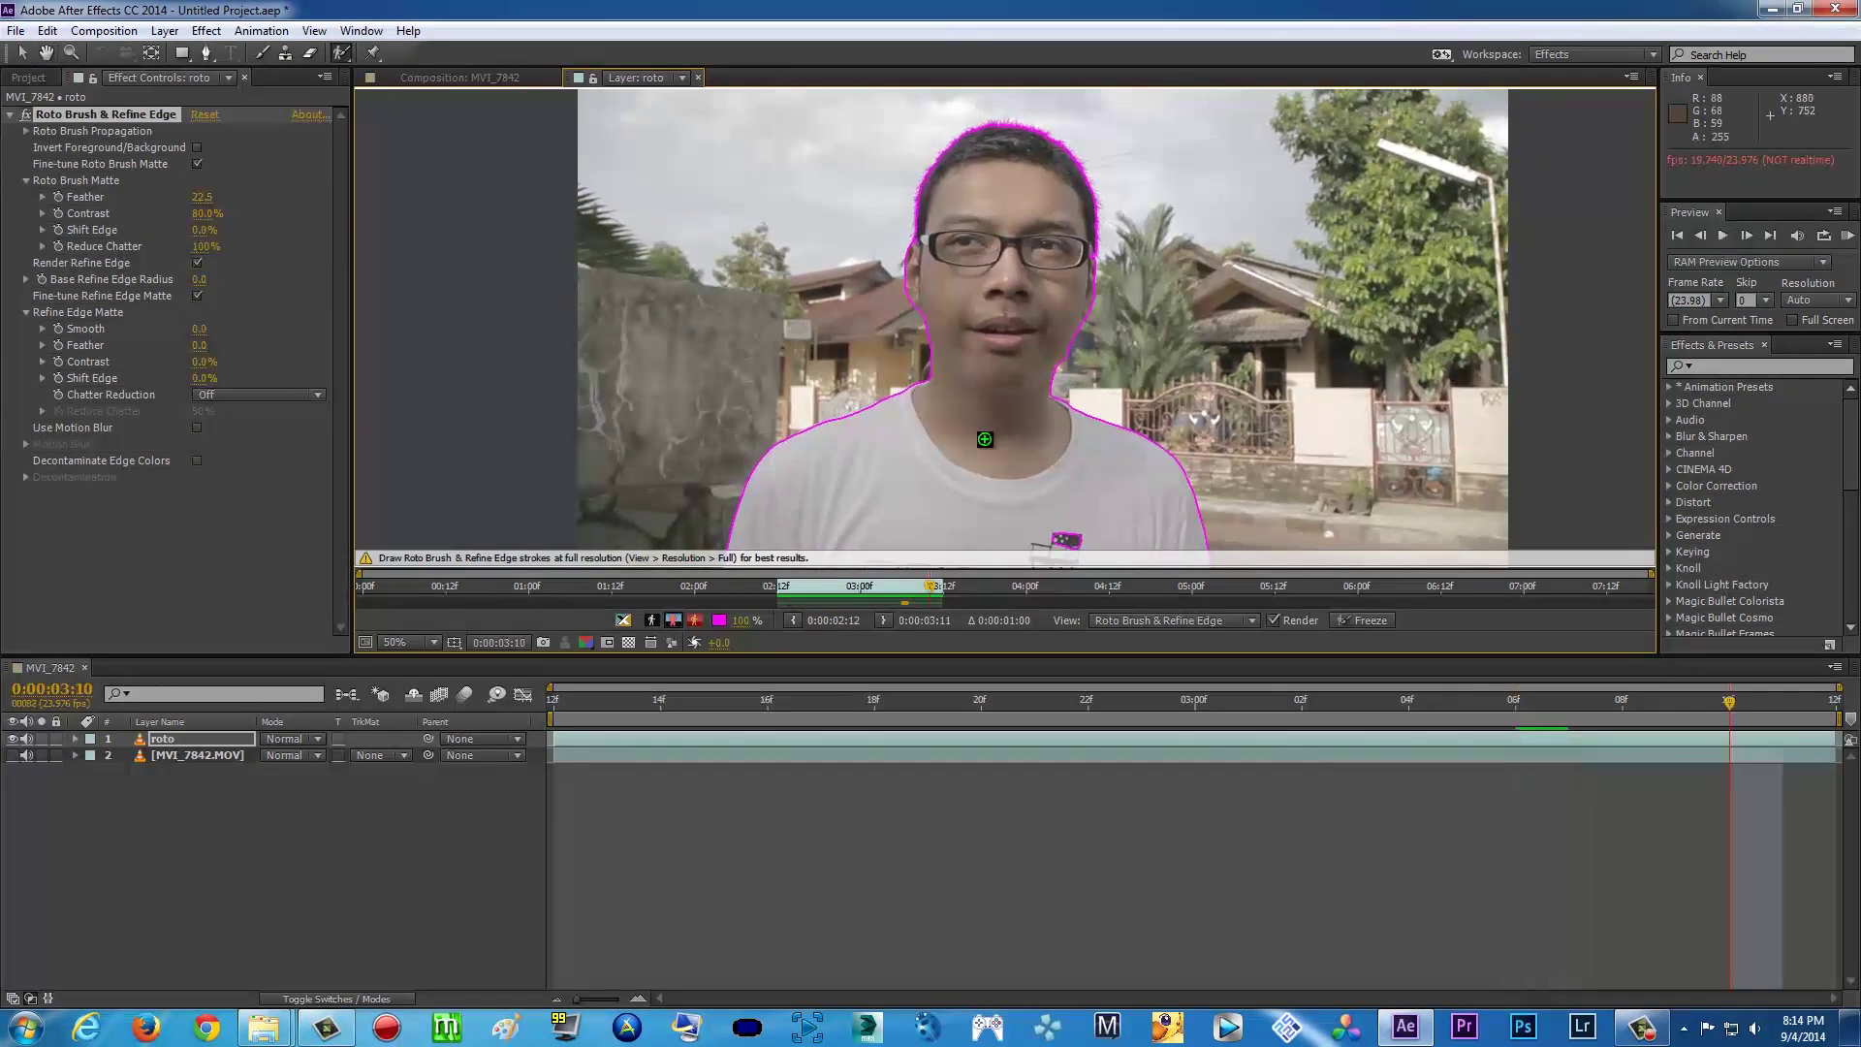
pyautogui.moveTo(804, 694); pyautogui.dragTo(1461, 741)
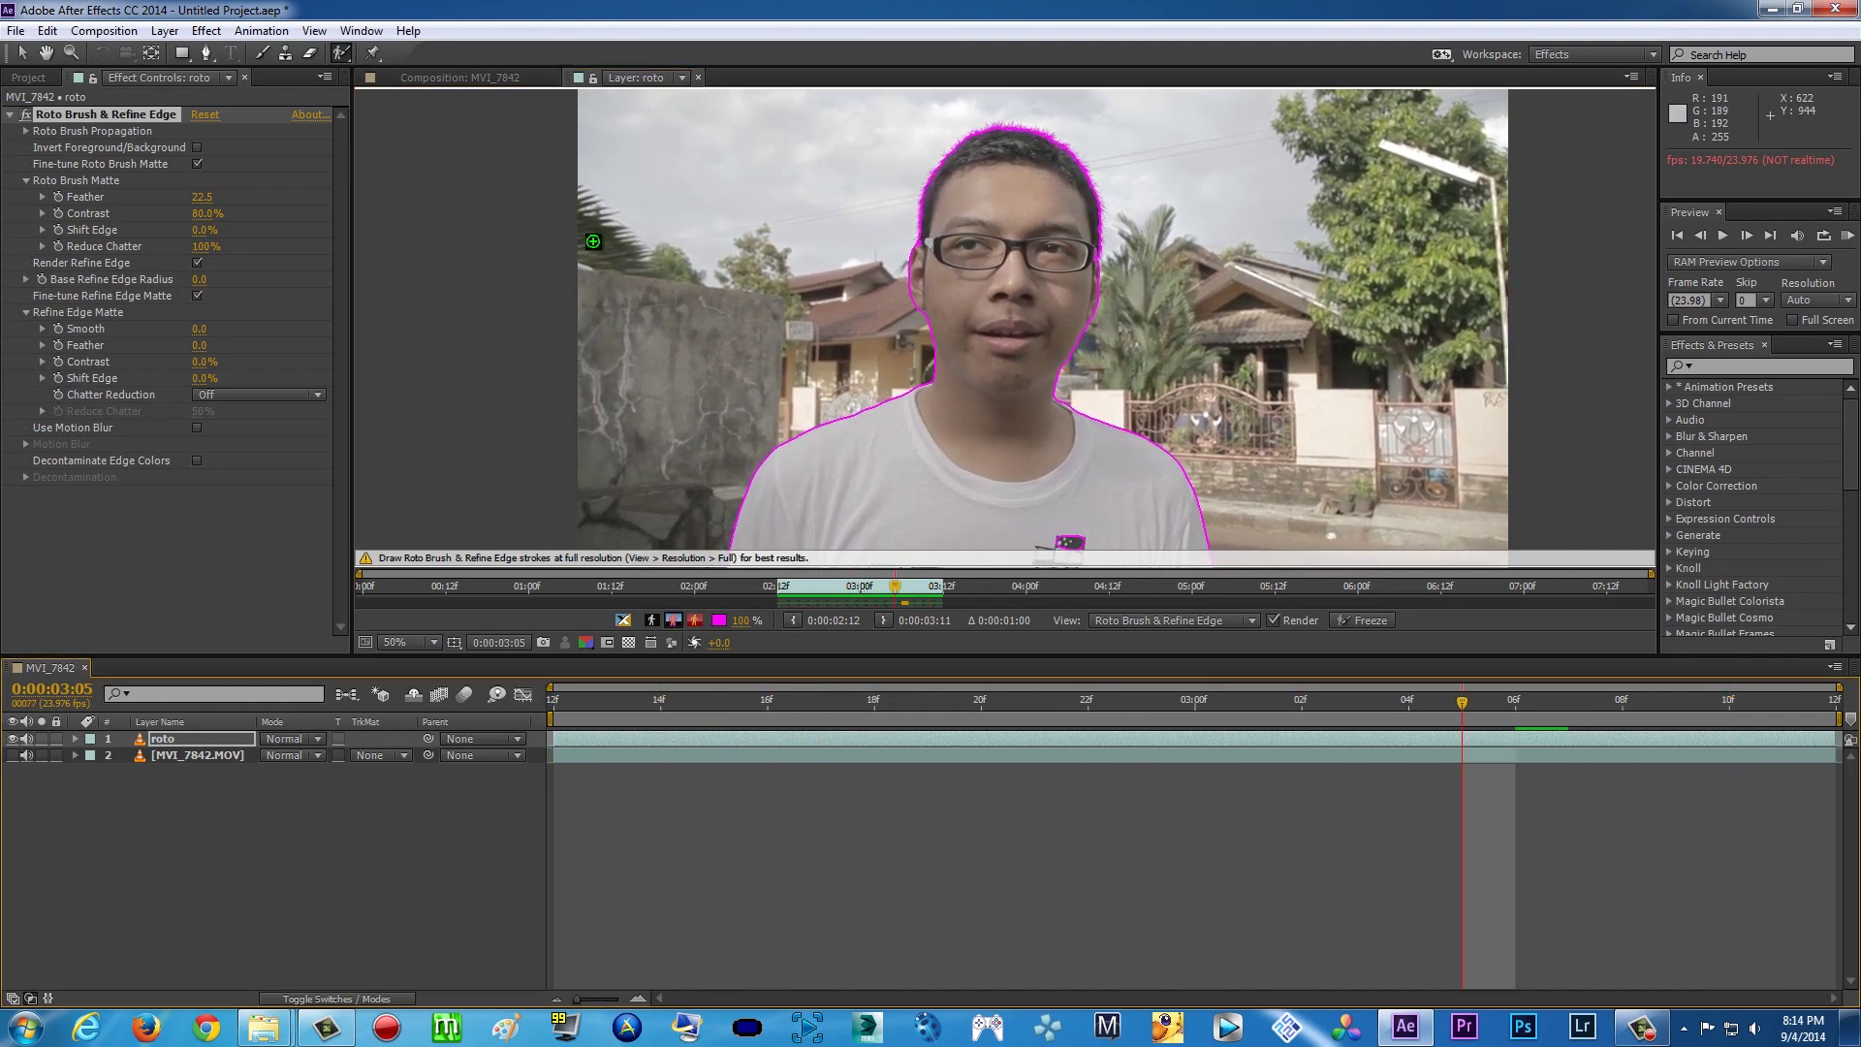
pyautogui.click(458, 75)
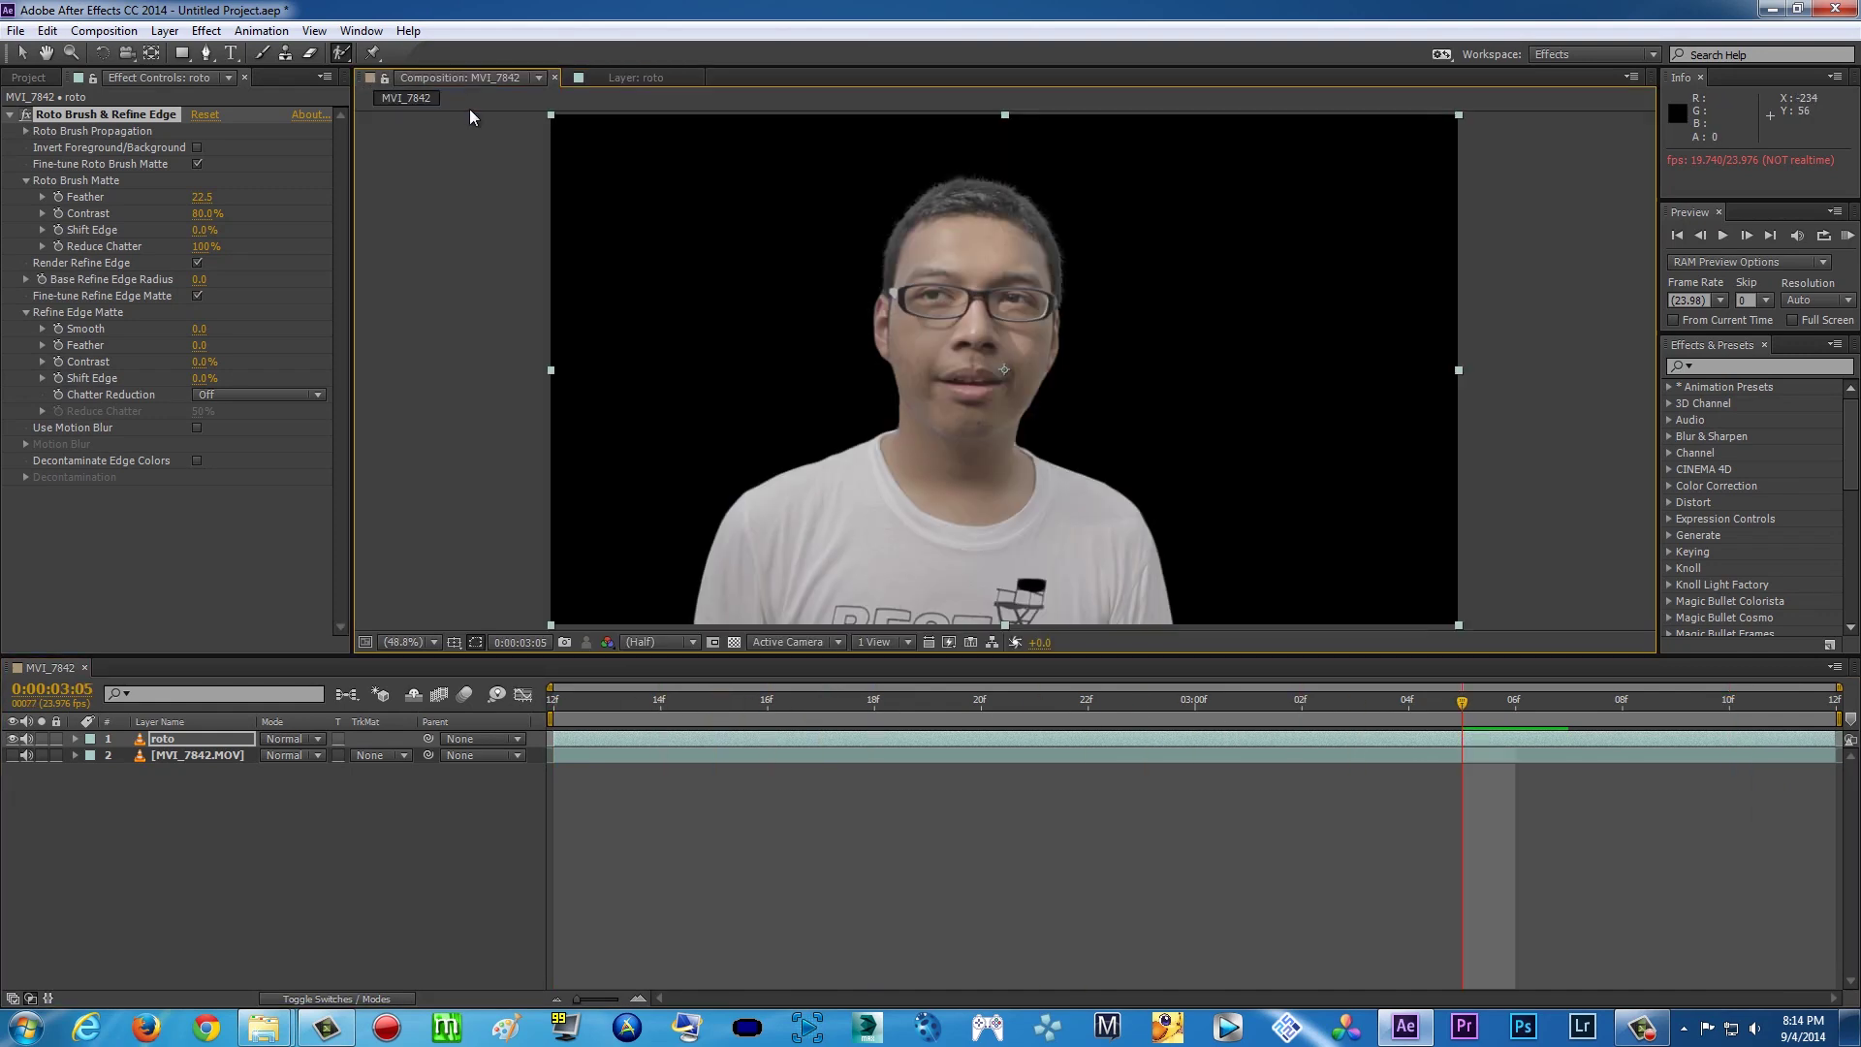
# Show the MVI_7842.MOV background again and apply a Black & White effect to it
pyautogui.click(13, 755)
pyautogui.moveTo(606, 702); pyautogui.dragTo(1515, 705)
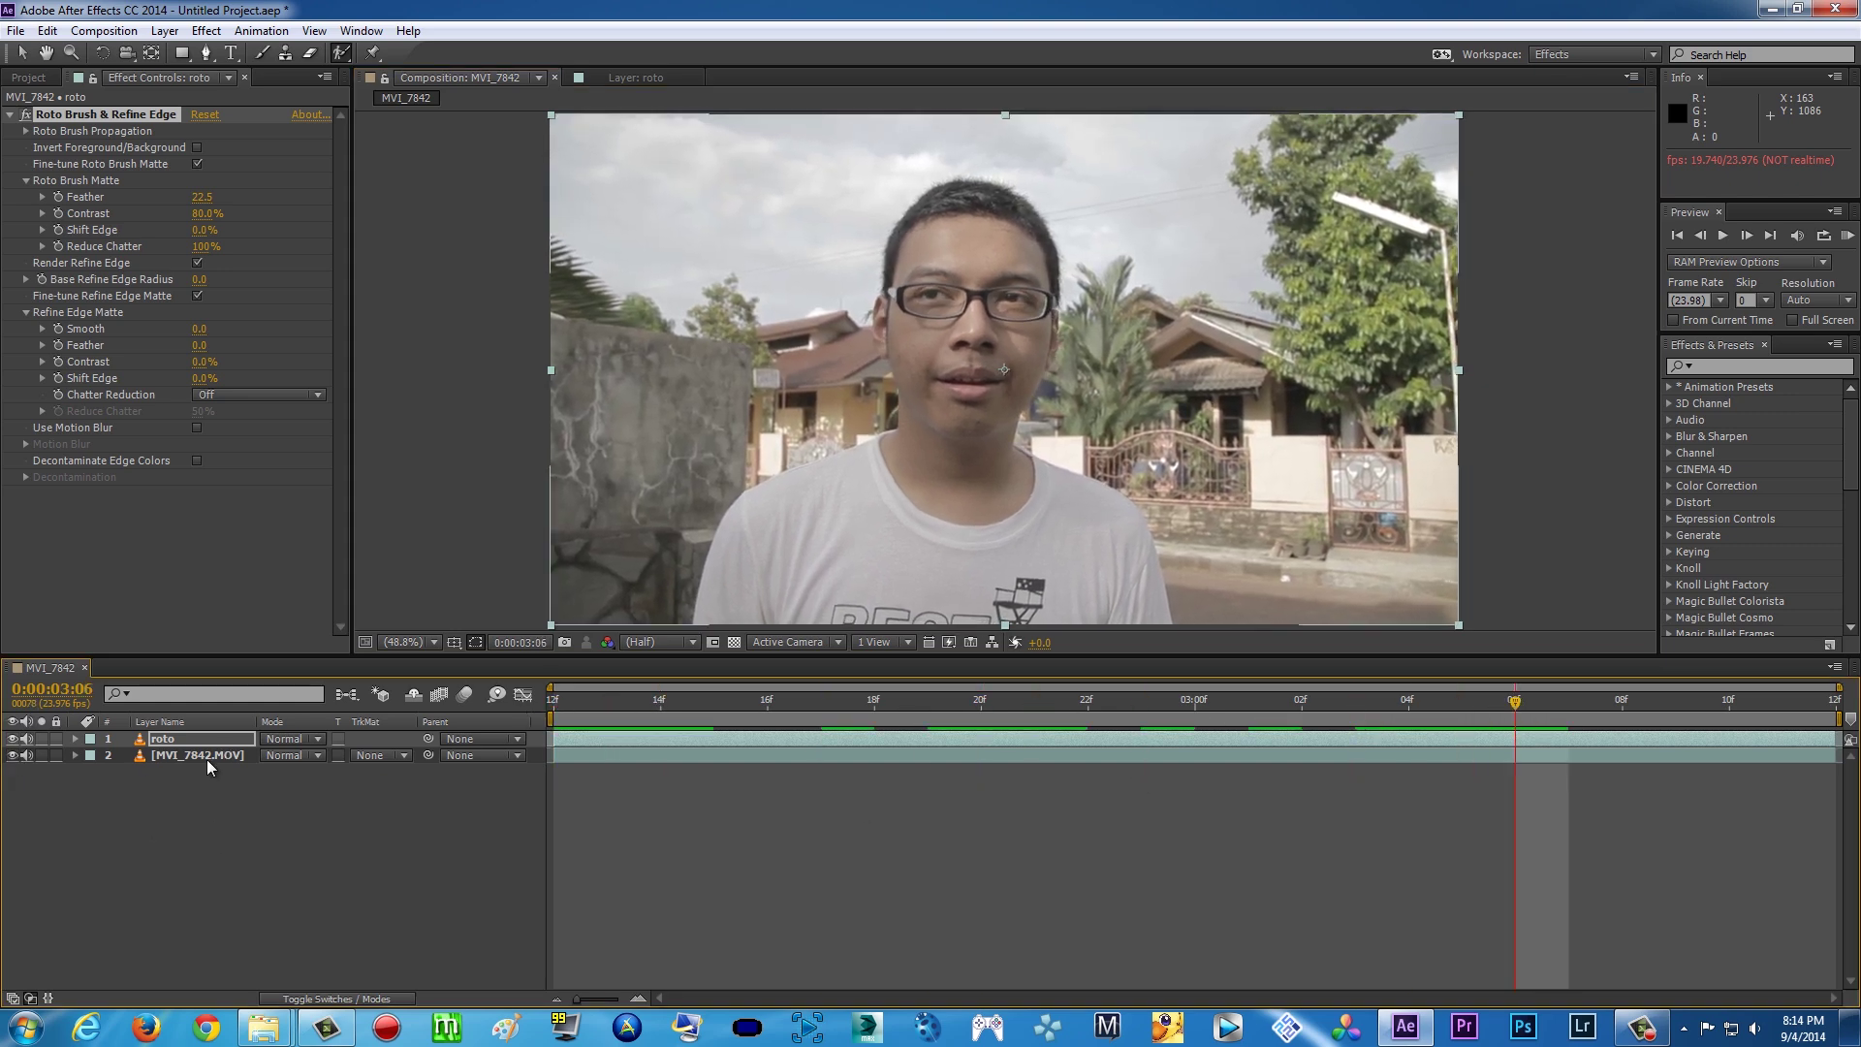
pyautogui.click(205, 758)
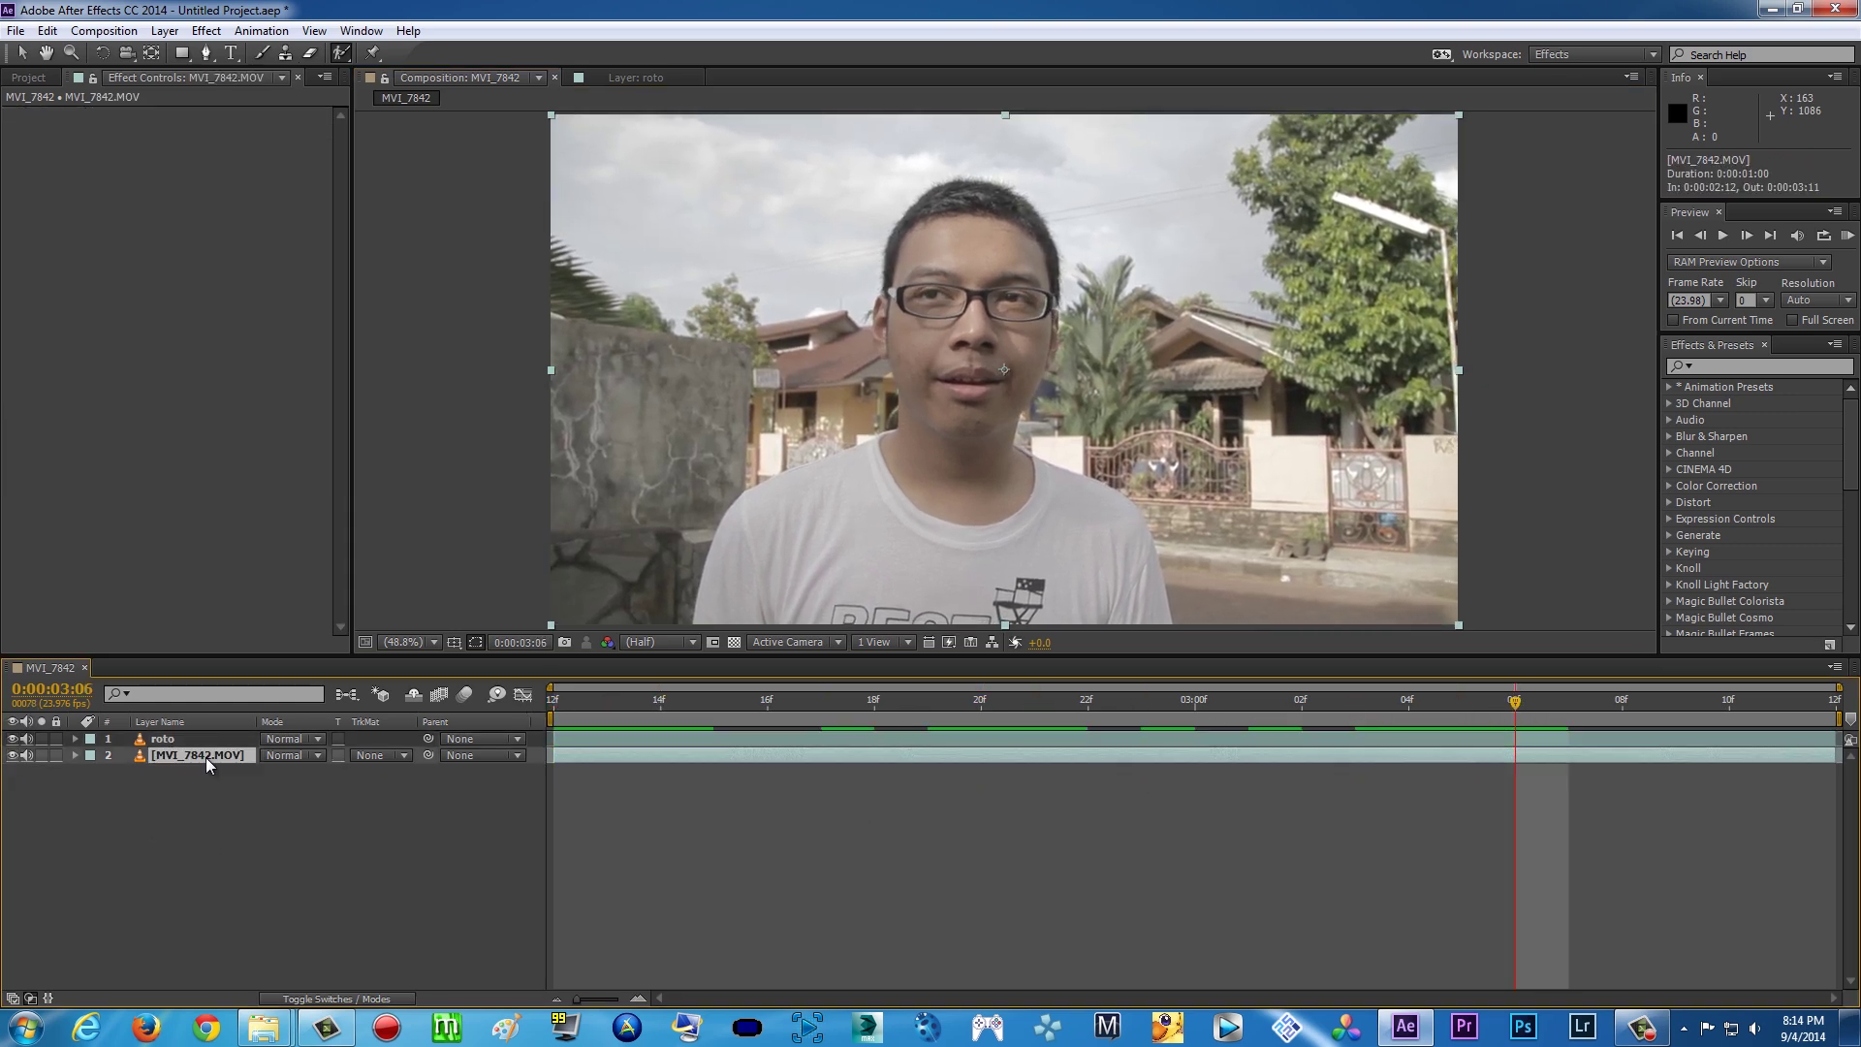
pyautogui.click(206, 30)
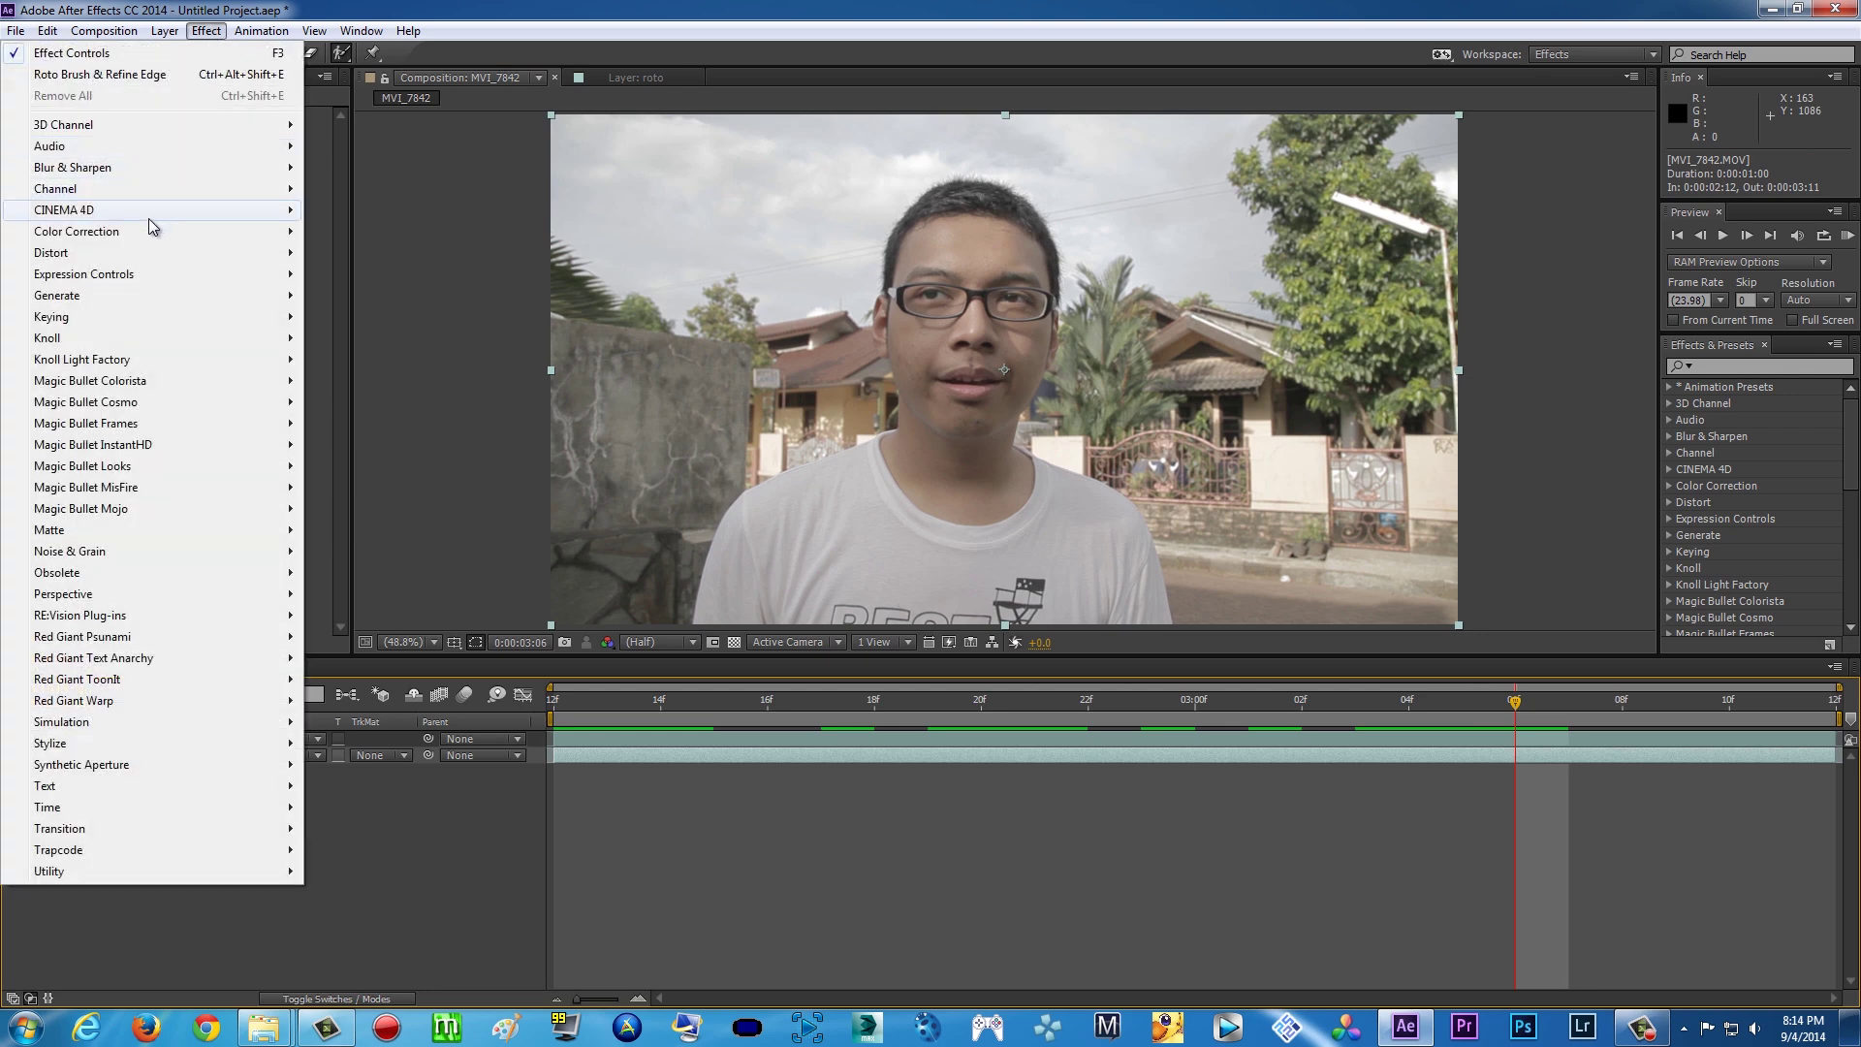
pyautogui.moveTo(148, 229)
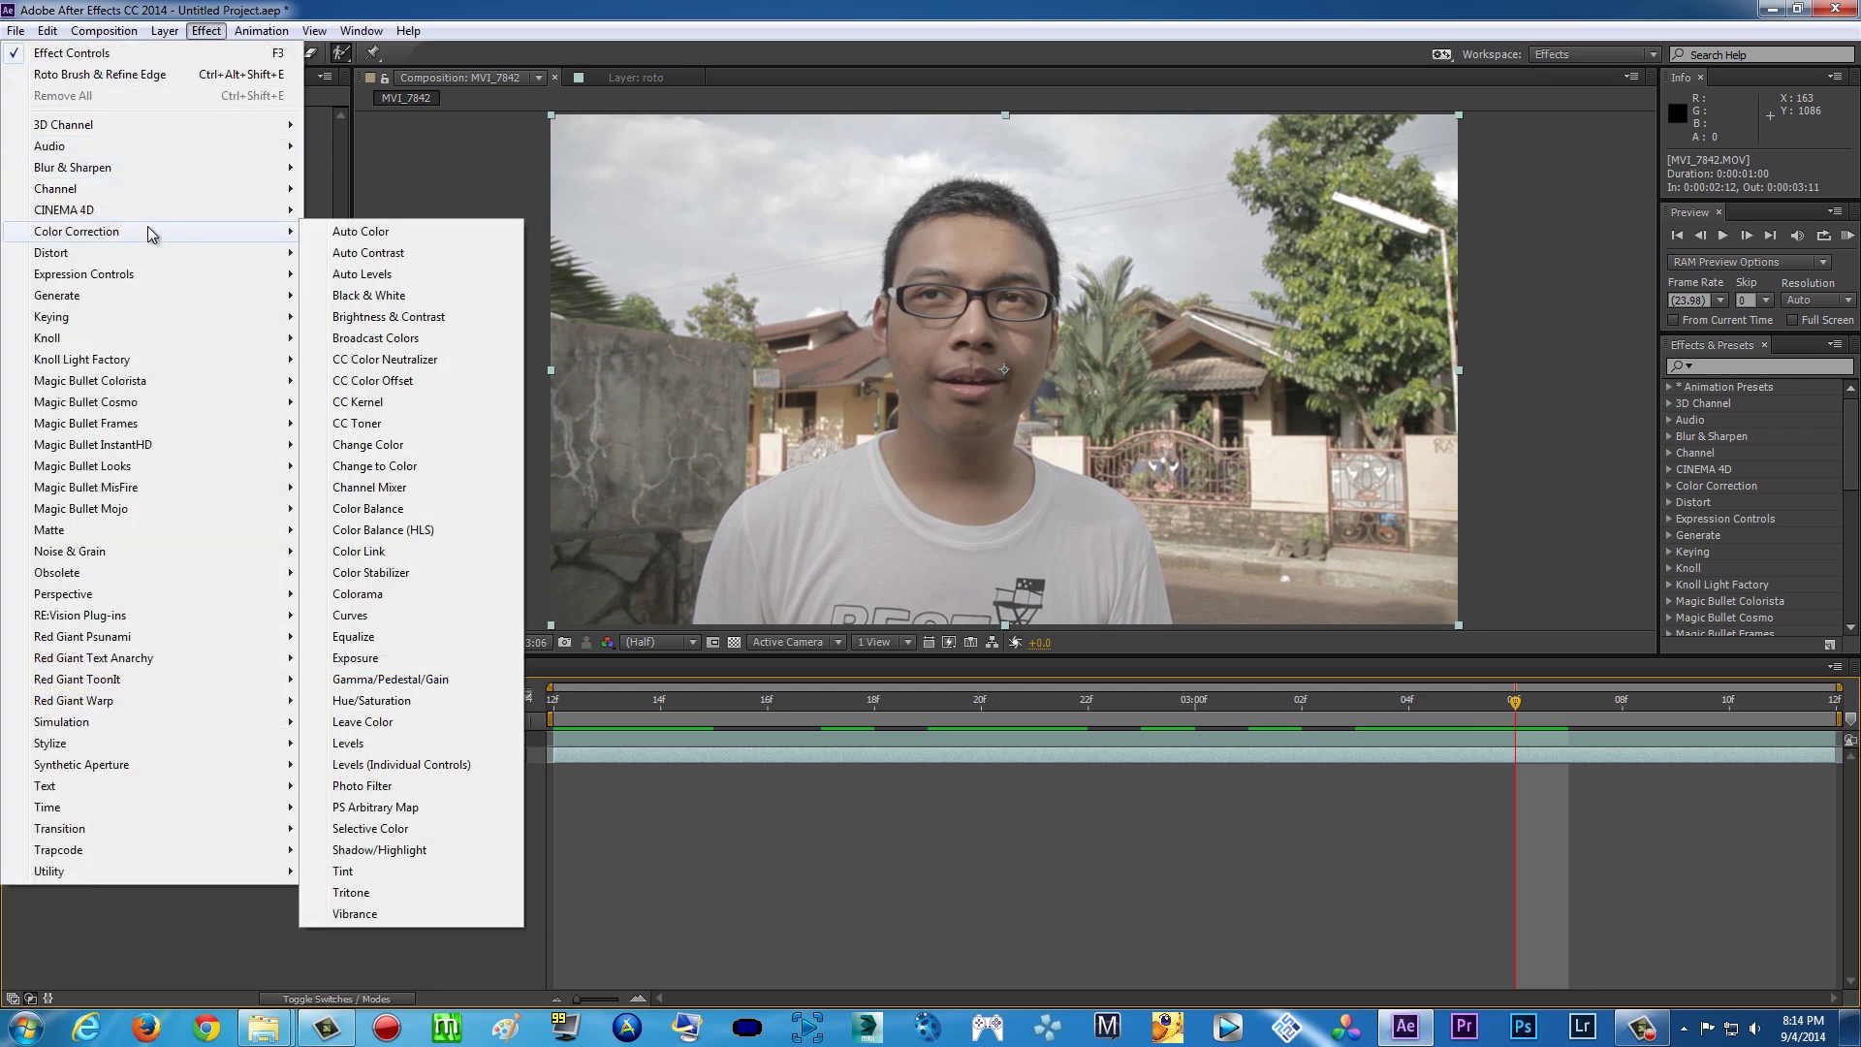
pyautogui.click(417, 303)
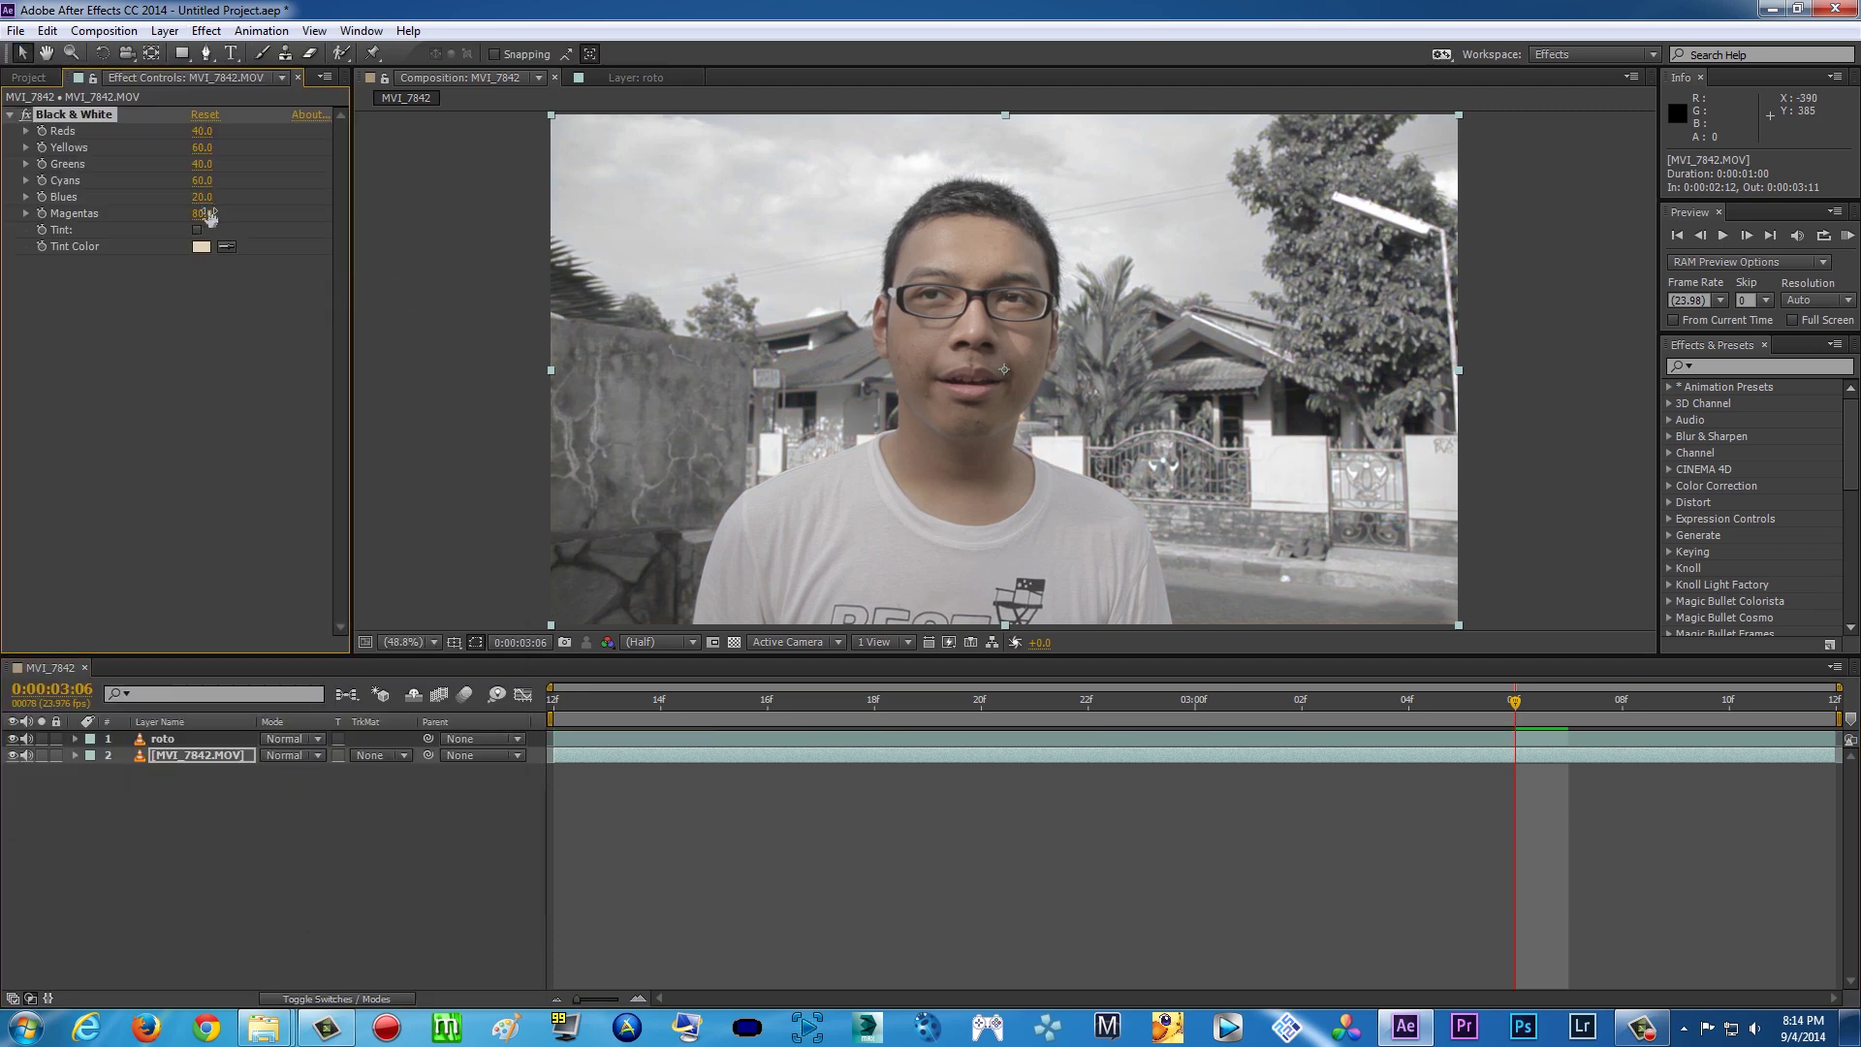
# Check later frames and select the man's roto layer
pyautogui.moveTo(602, 700)
pyautogui.mouseDown()
pyautogui.moveTo(1698, 706)
pyautogui.moveTo(980, 810)
pyautogui.moveTo(553, 766)
pyautogui.mouseUp()
pyautogui.click(159, 738)
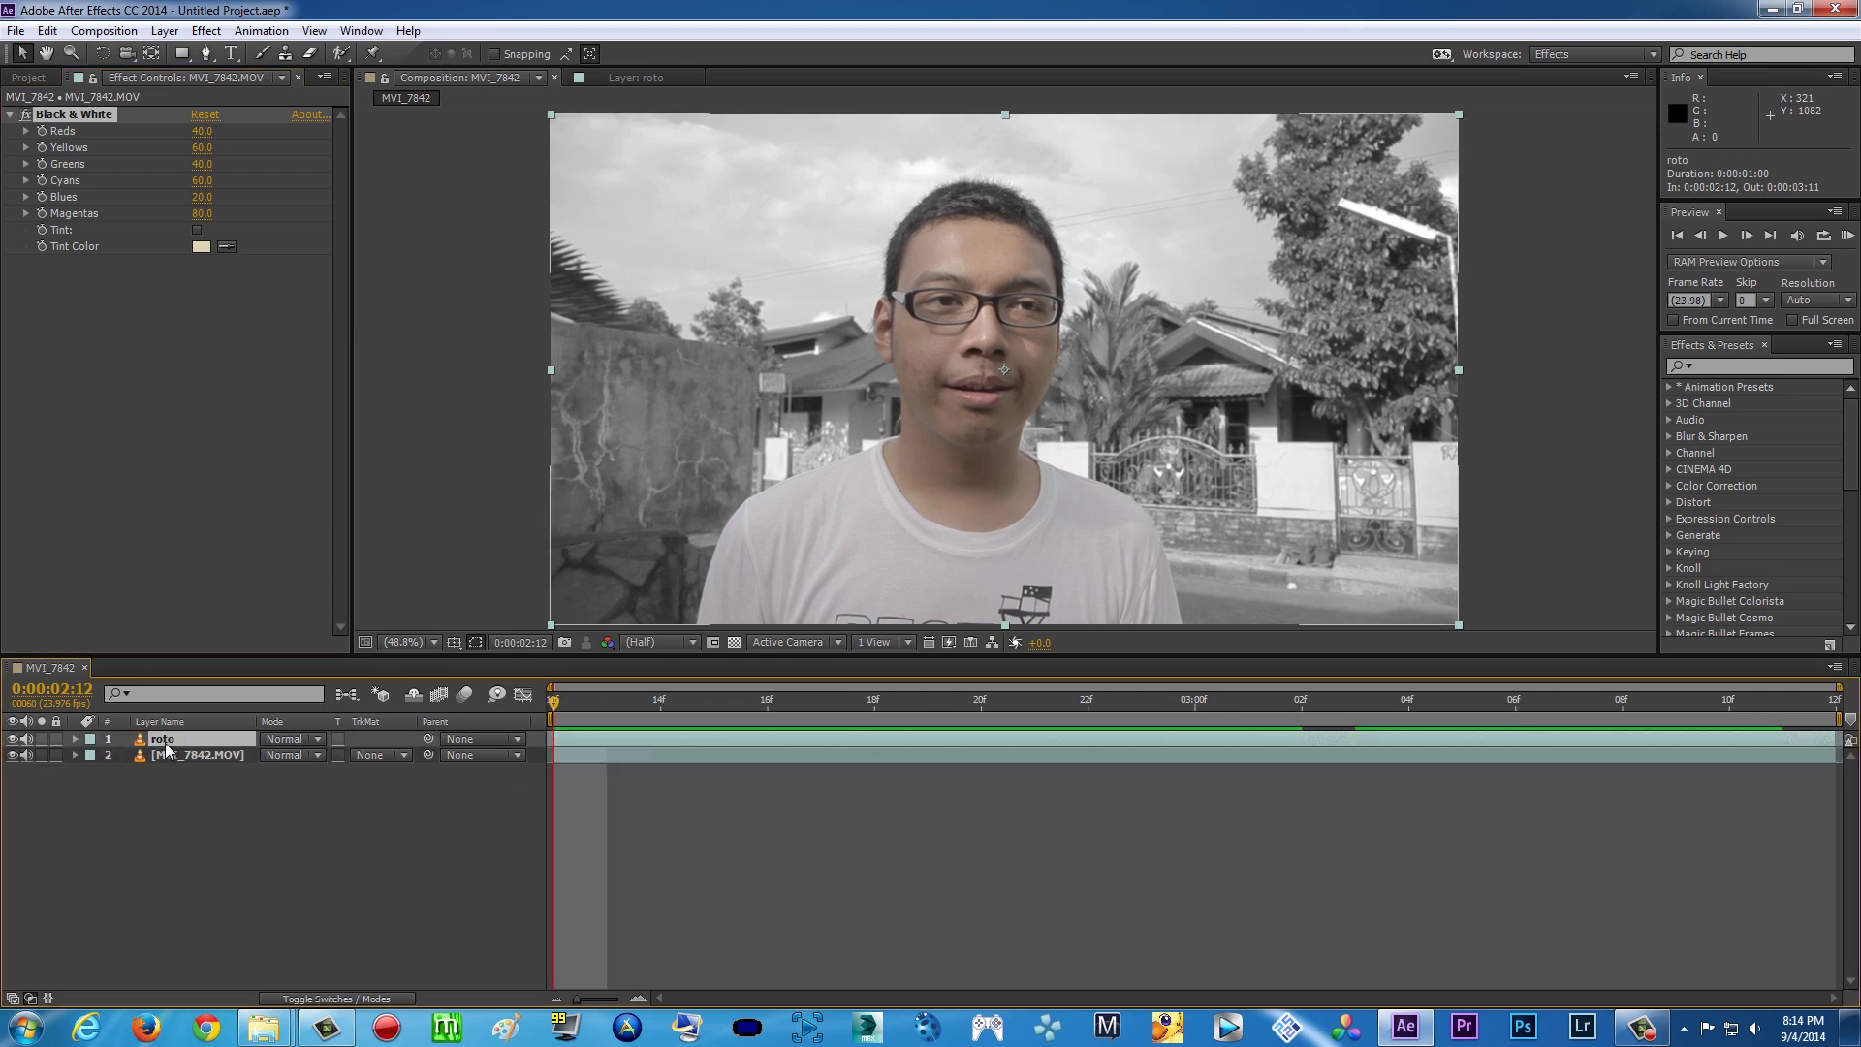
pyautogui.click(207, 30)
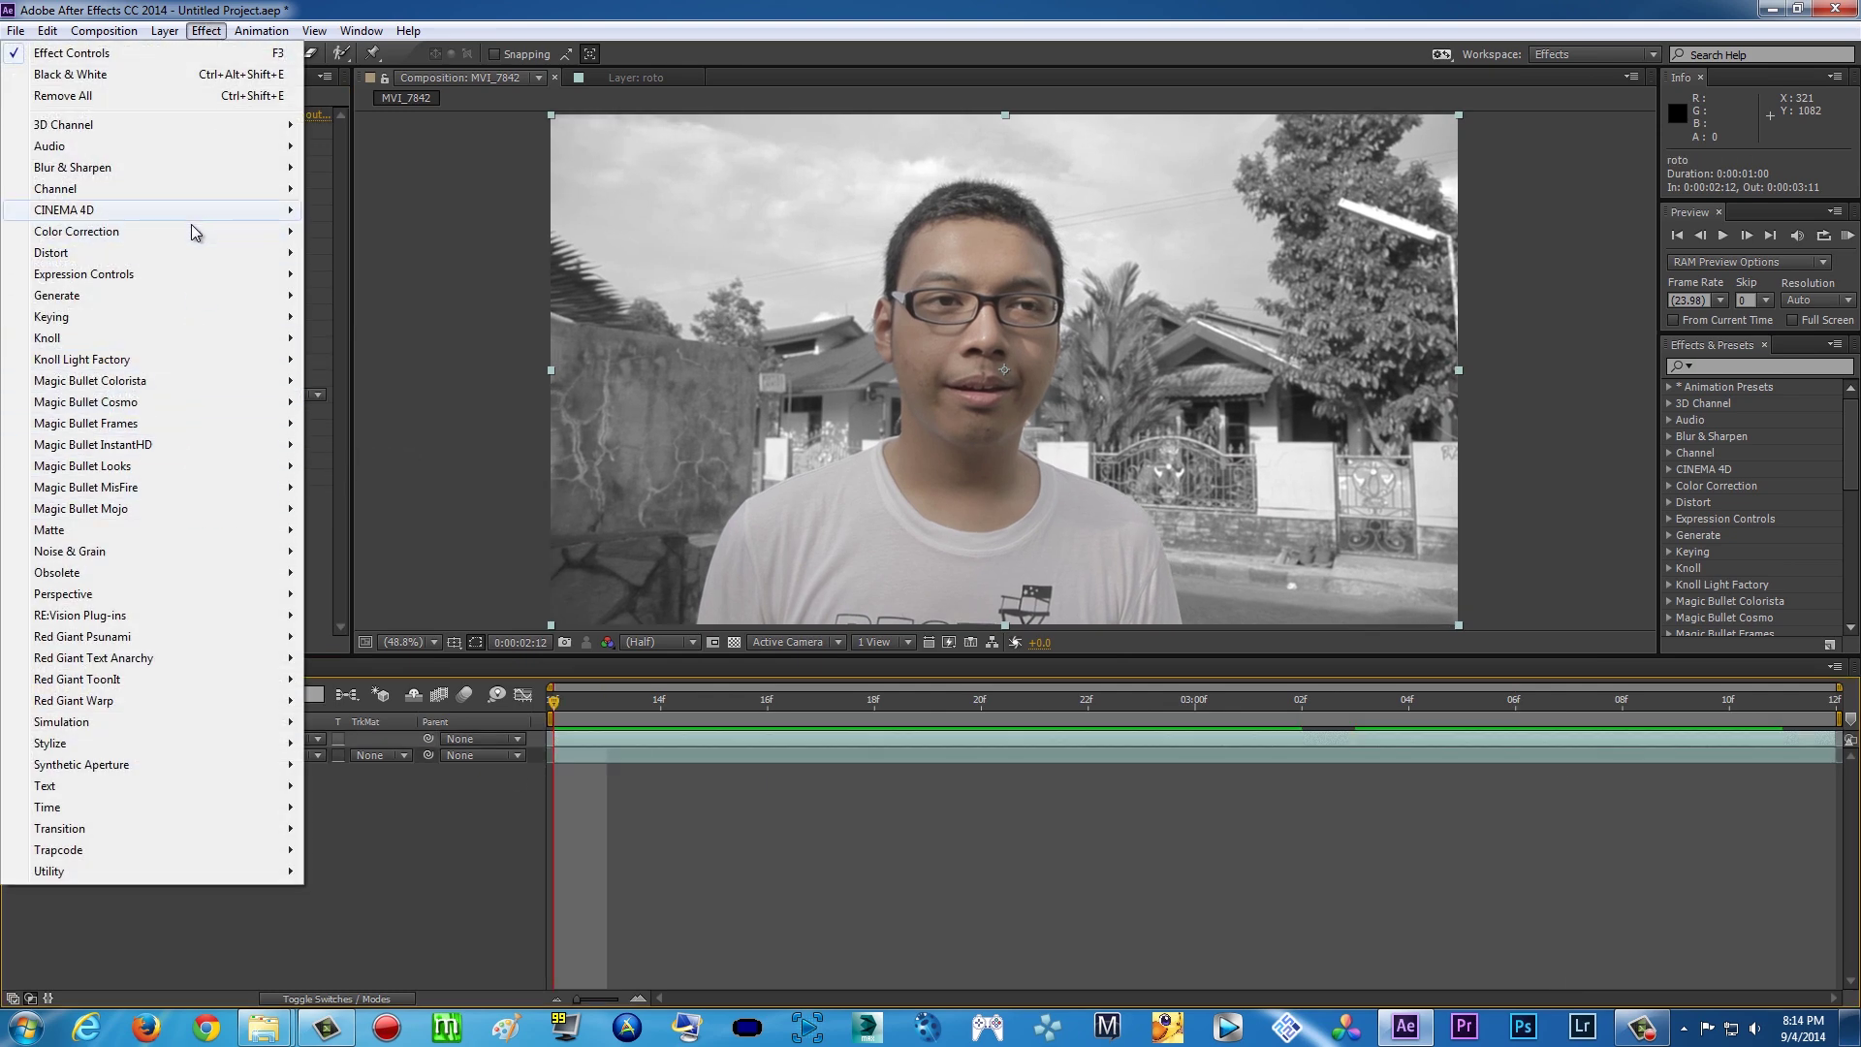
# Add Hue/Saturation to the roto layer with saturation raised to 34
pyautogui.moveTo(191, 243)
pyautogui.click(371, 700)
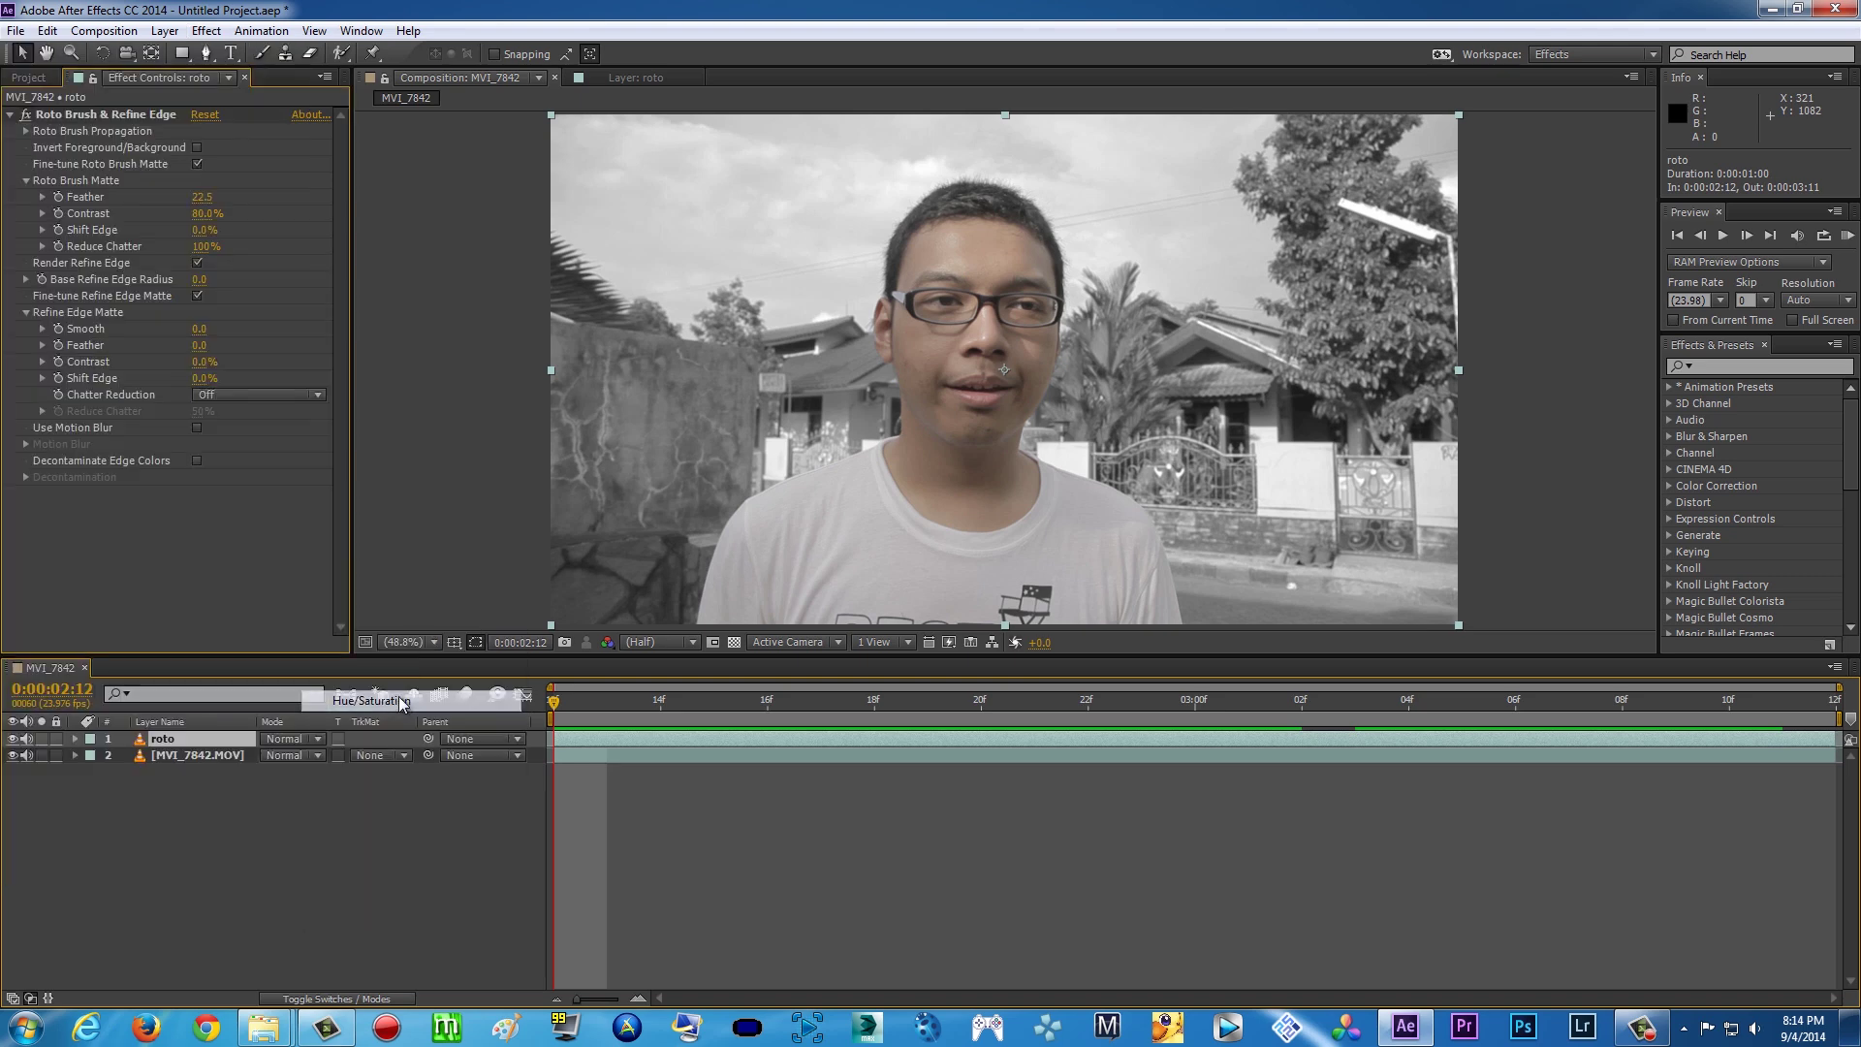
pyautogui.moveTo(181, 594); pyautogui.dragTo(228, 592)
pyautogui.click(1589, 451)
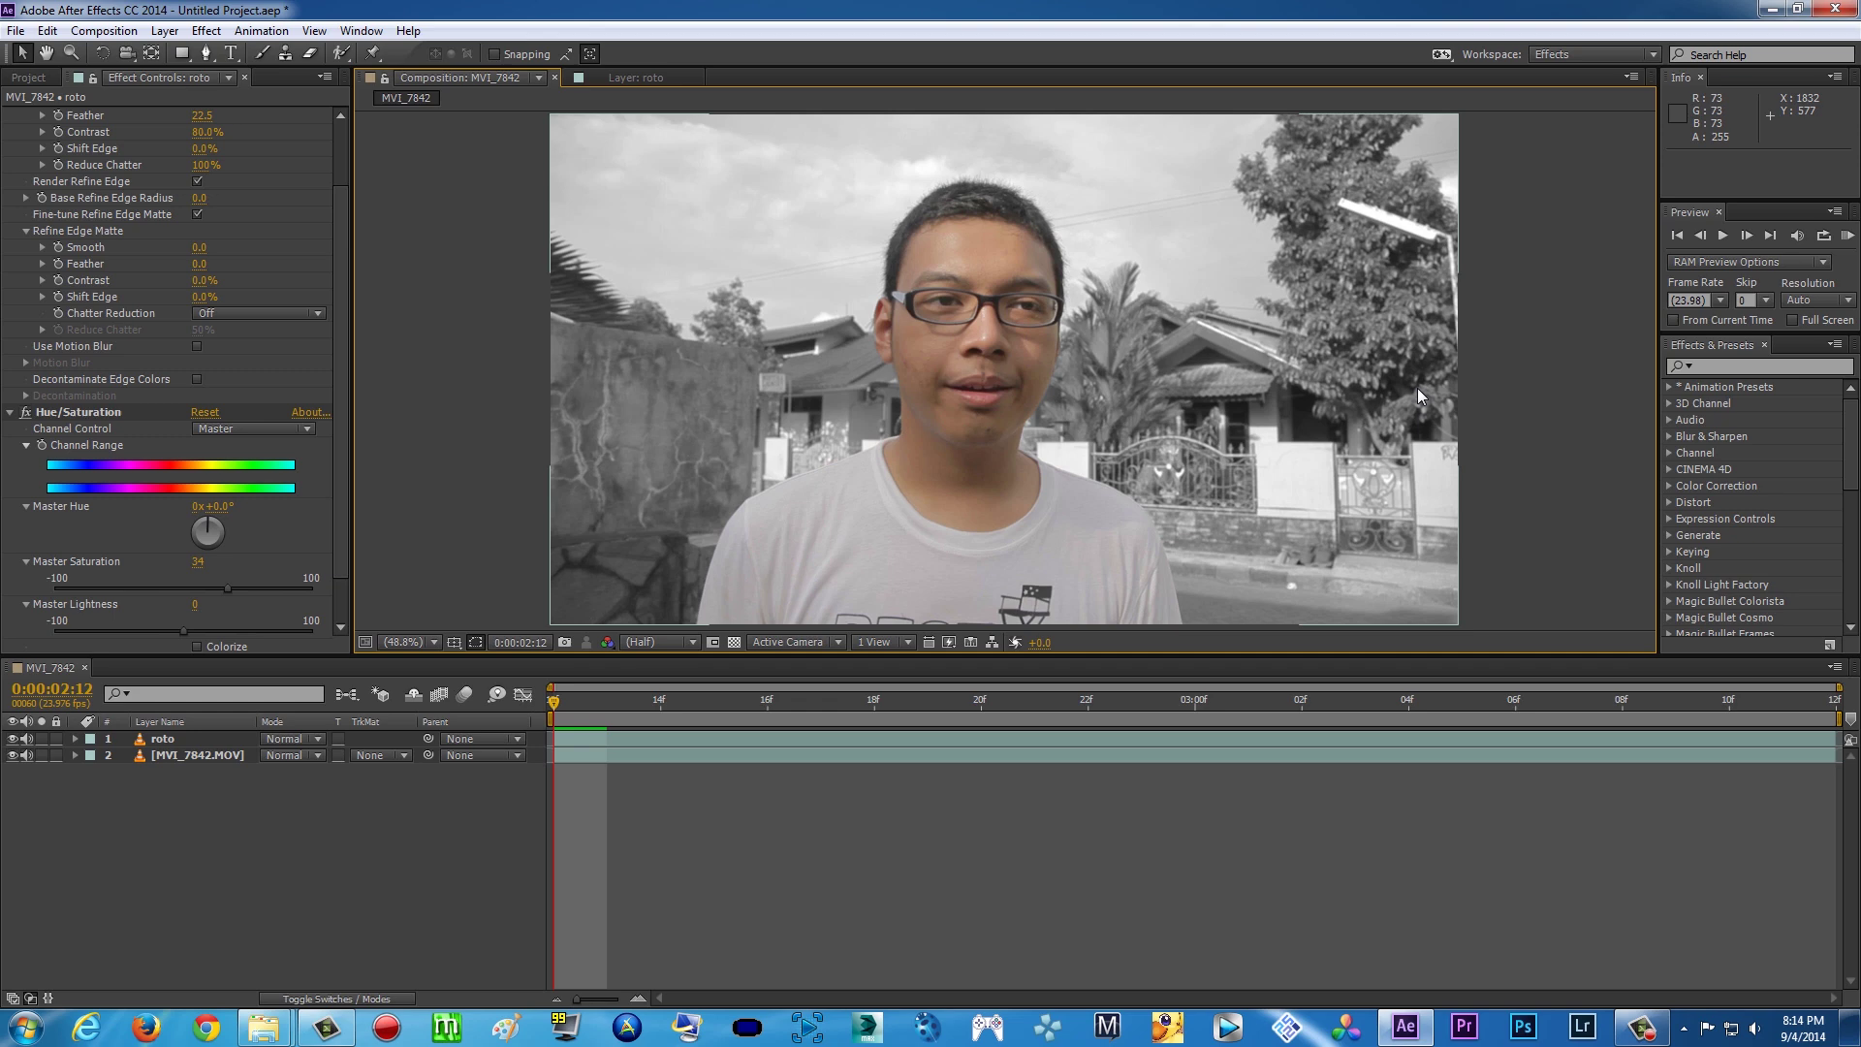
# Delete the Black & White effect from the MVI_7842.MOV background layer
pyautogui.click(74, 419)
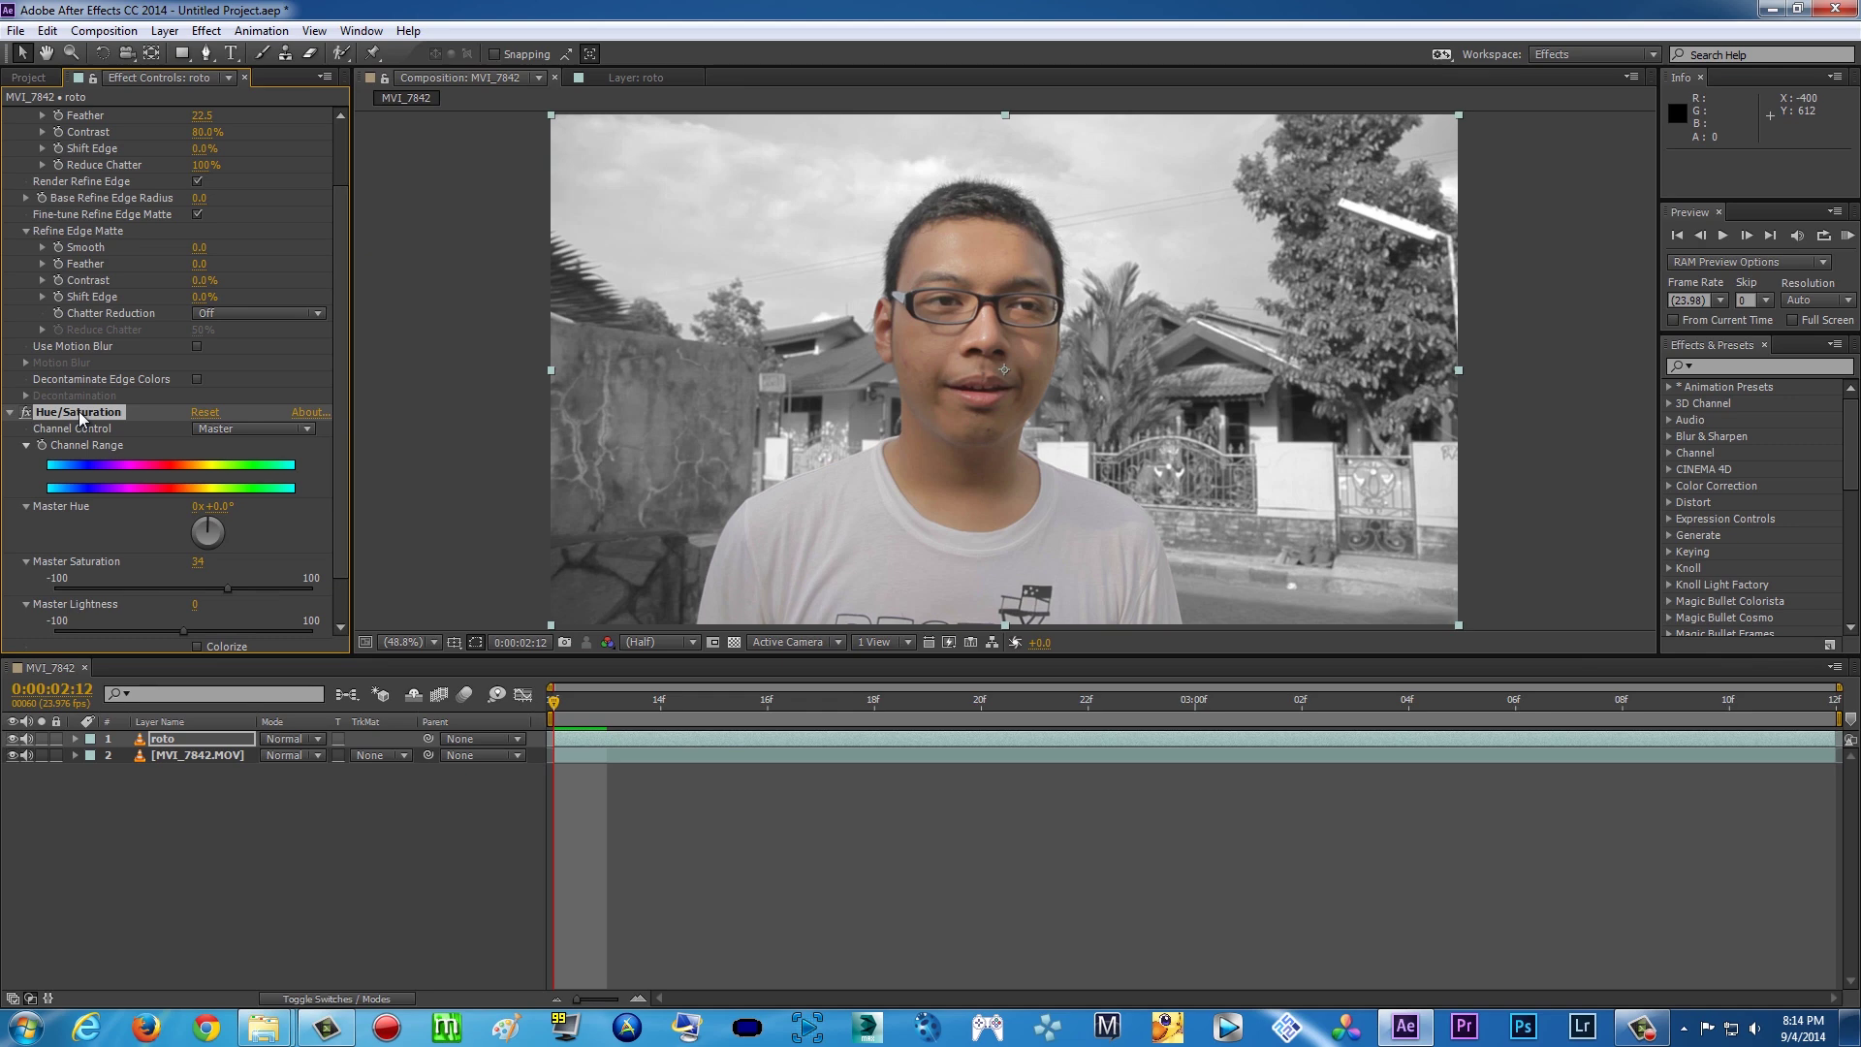
pyautogui.click(174, 758)
pyautogui.click(165, 741)
pyautogui.click(176, 756)
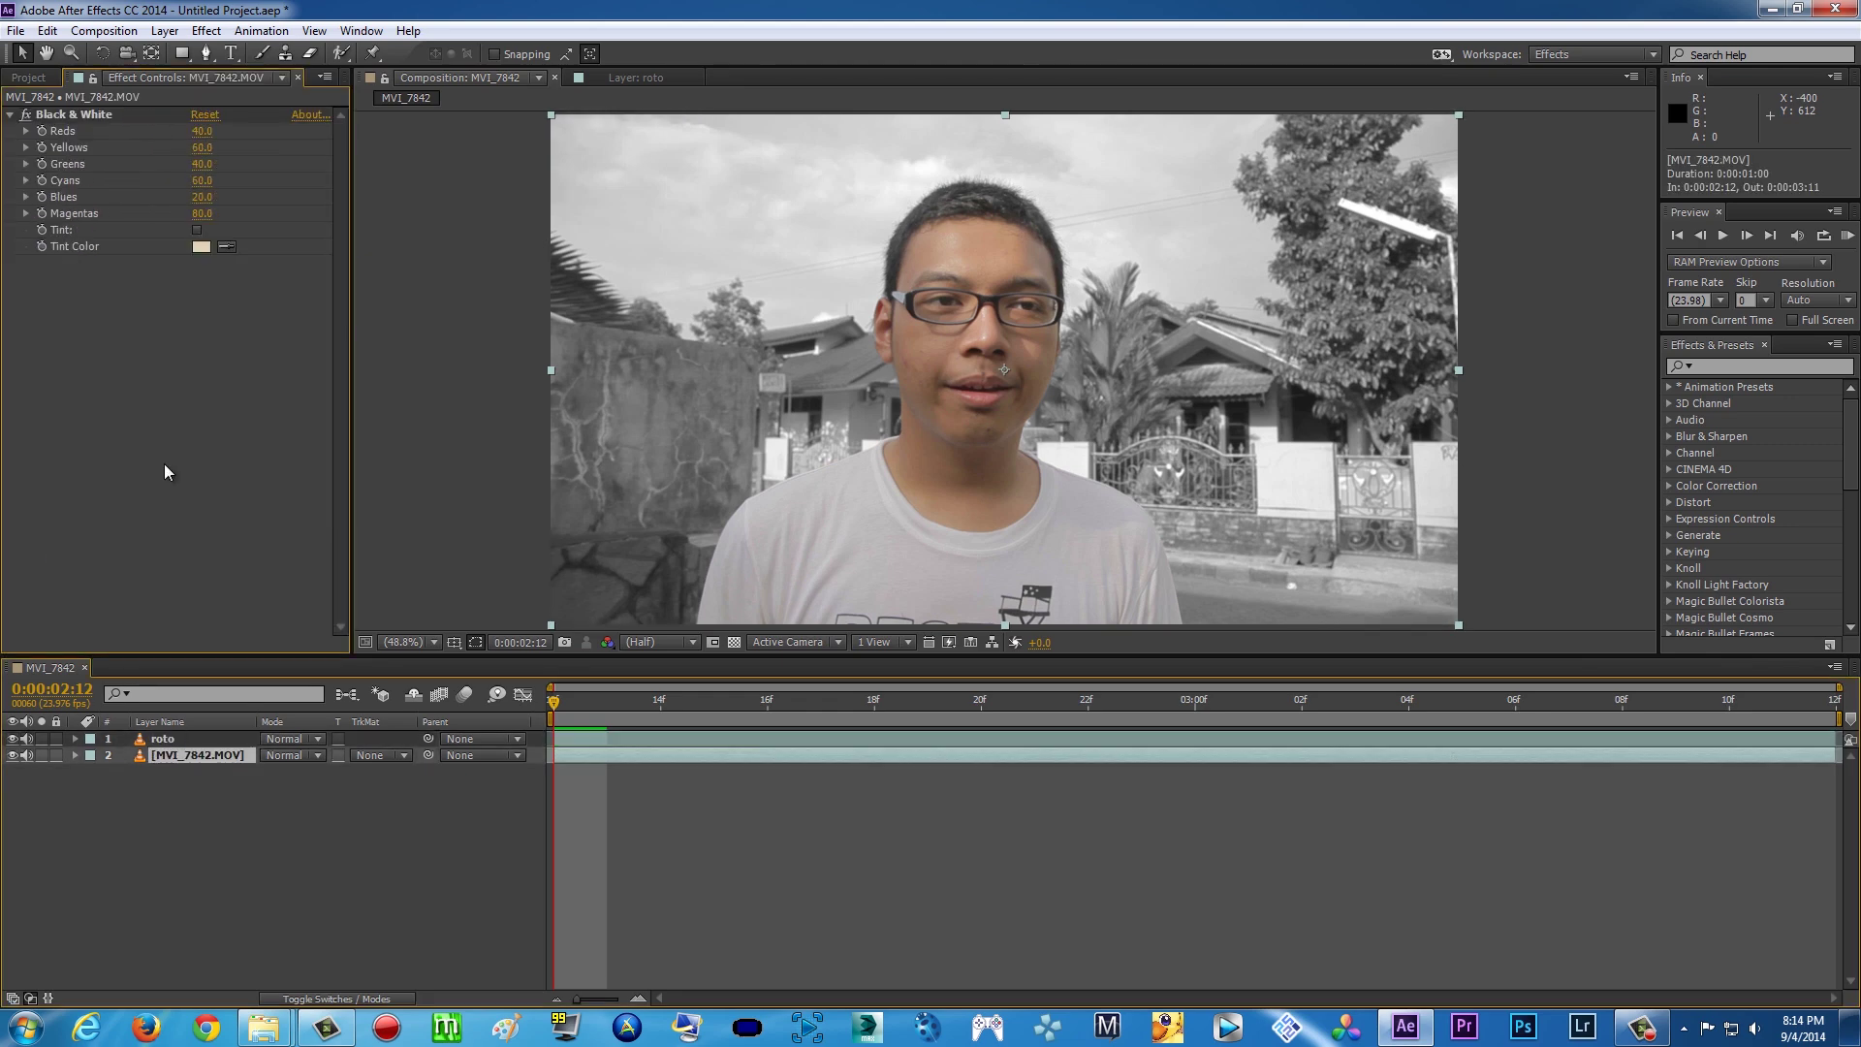
pyautogui.click(69, 116)
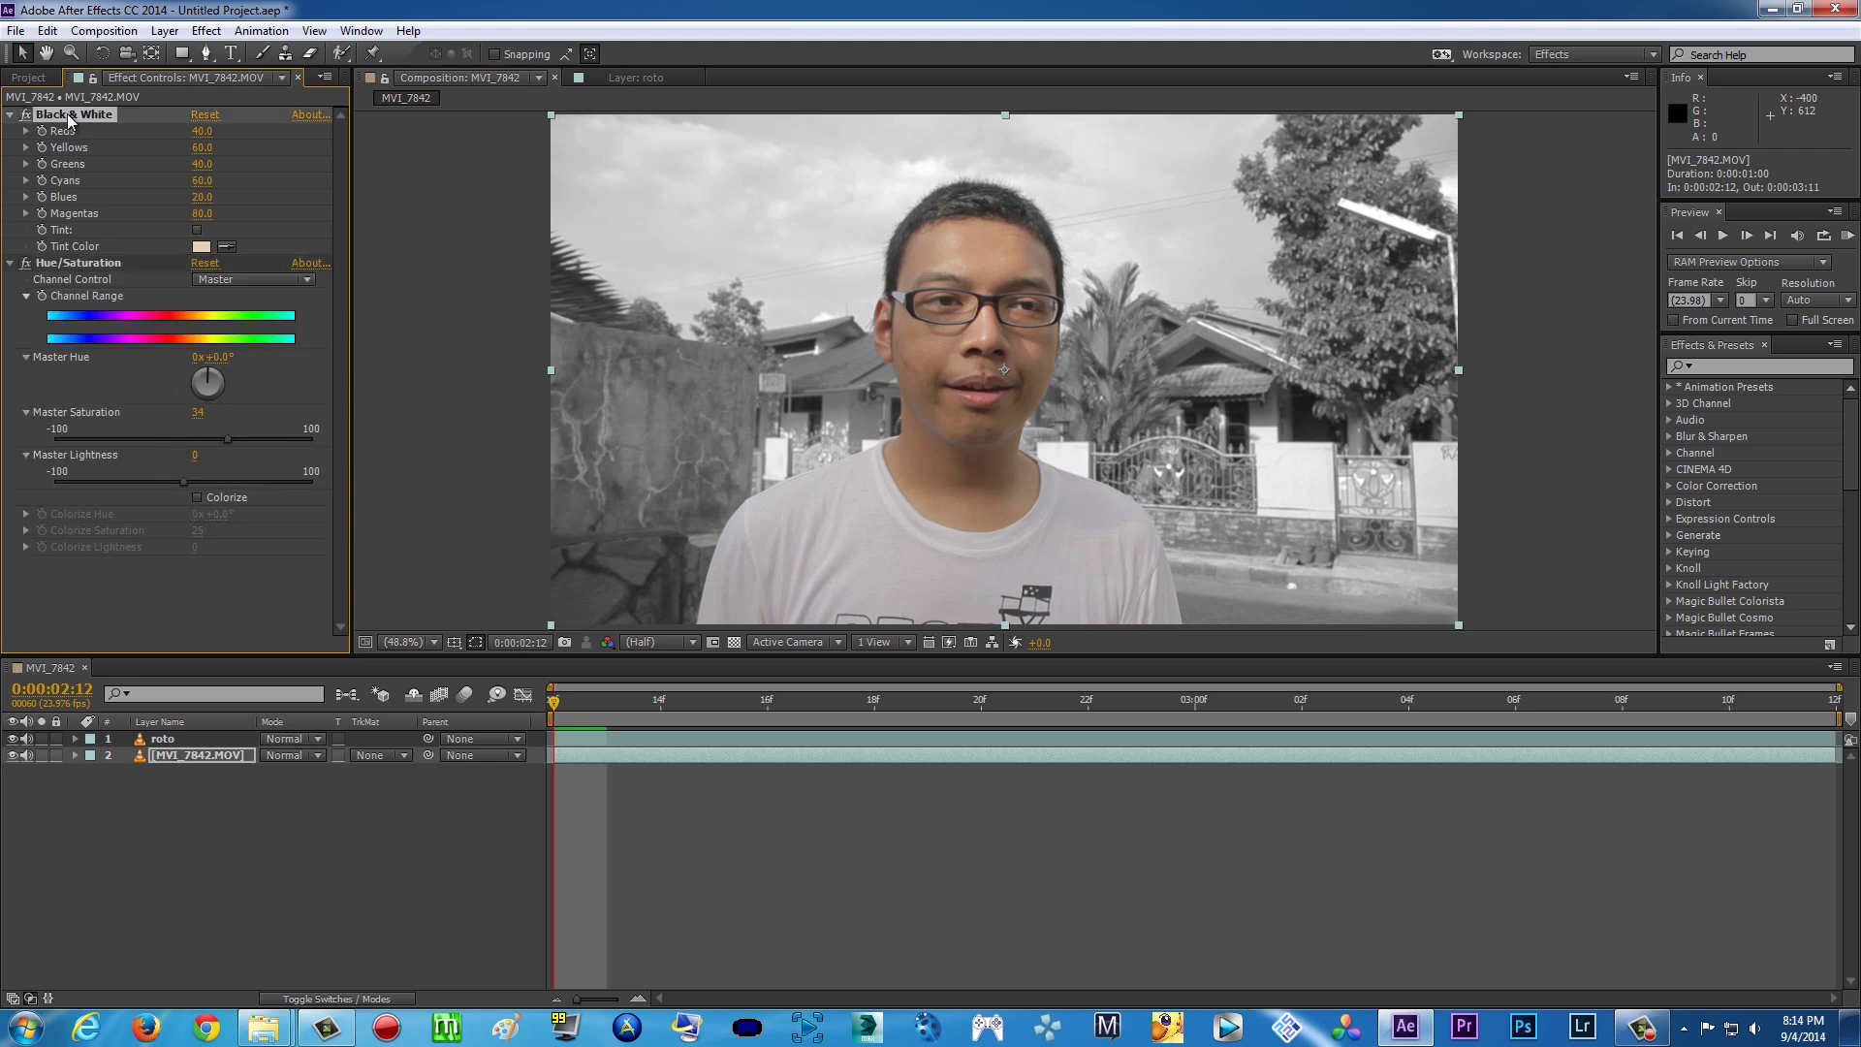
pyautogui.press('Delete')
# Replace the roto layer's Hue/Saturation with the pasted Black & White effect
pyautogui.click(162, 739)
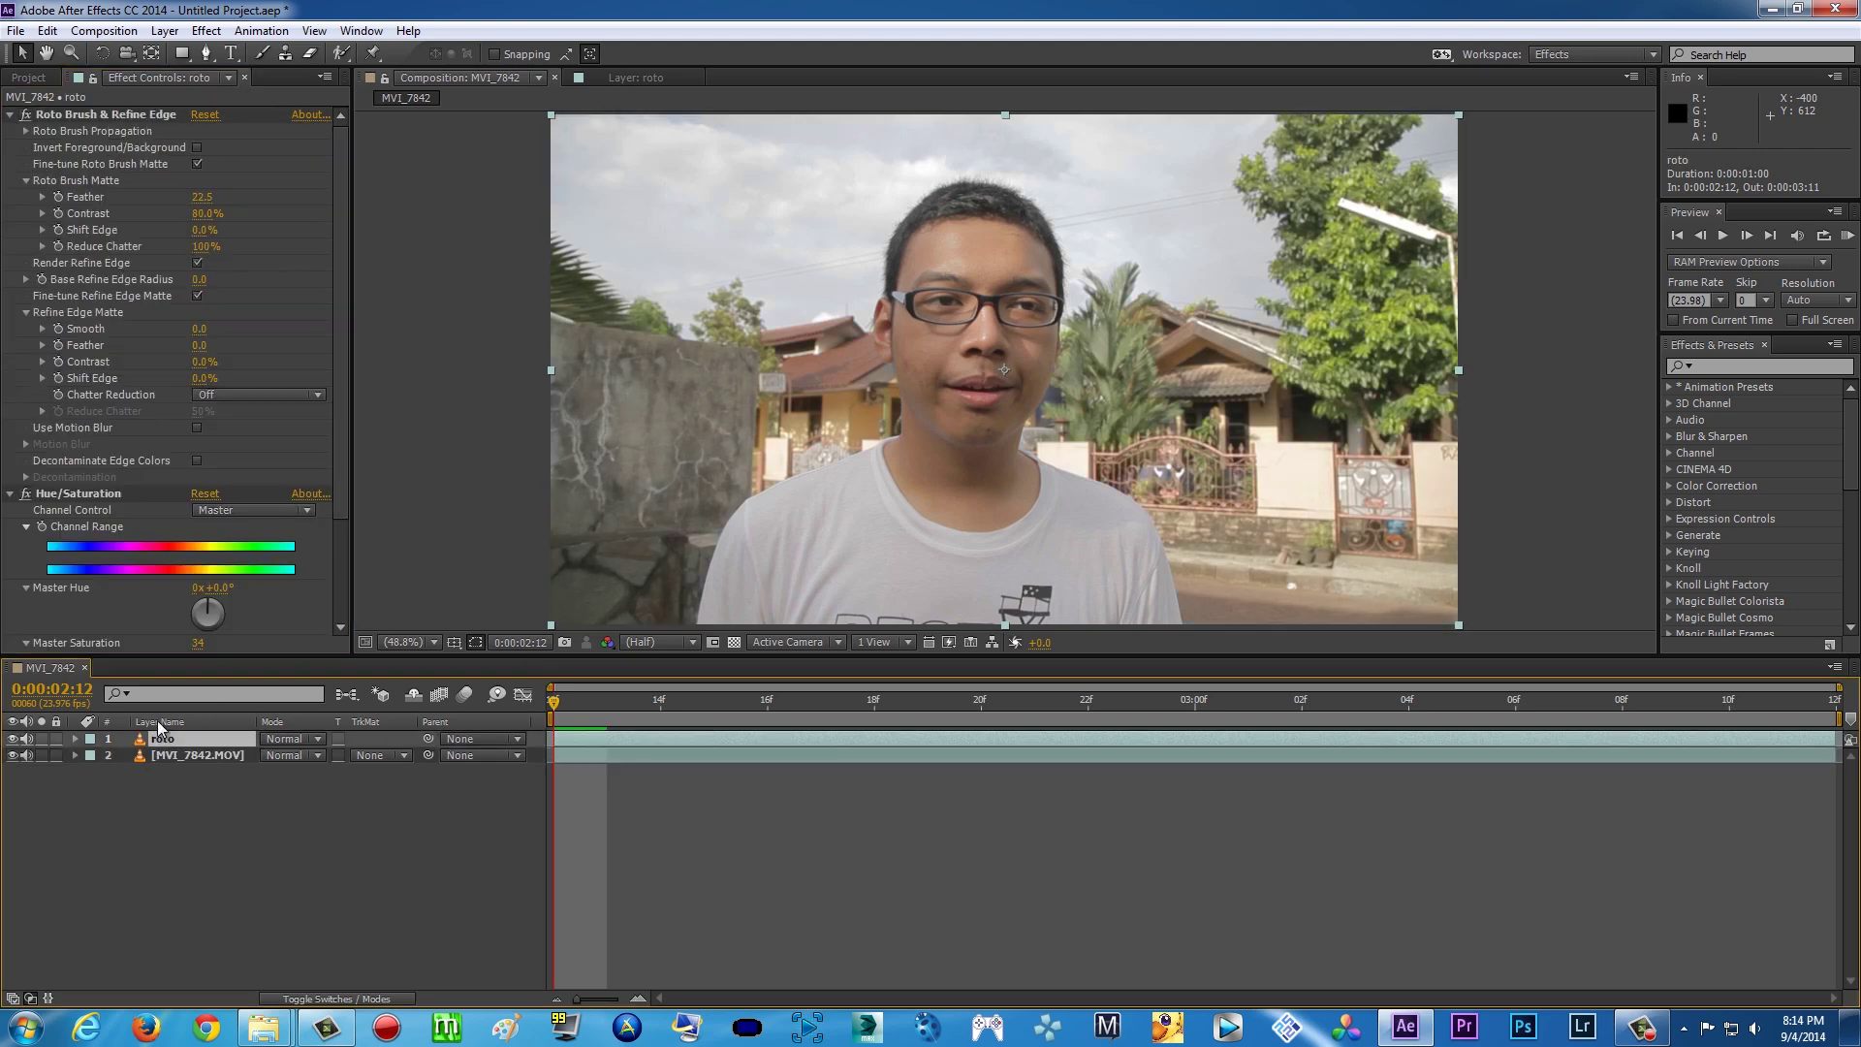
pyautogui.click(85, 495)
pyautogui.press('Delete')
pyautogui.hotkey('ctrl', 'v')
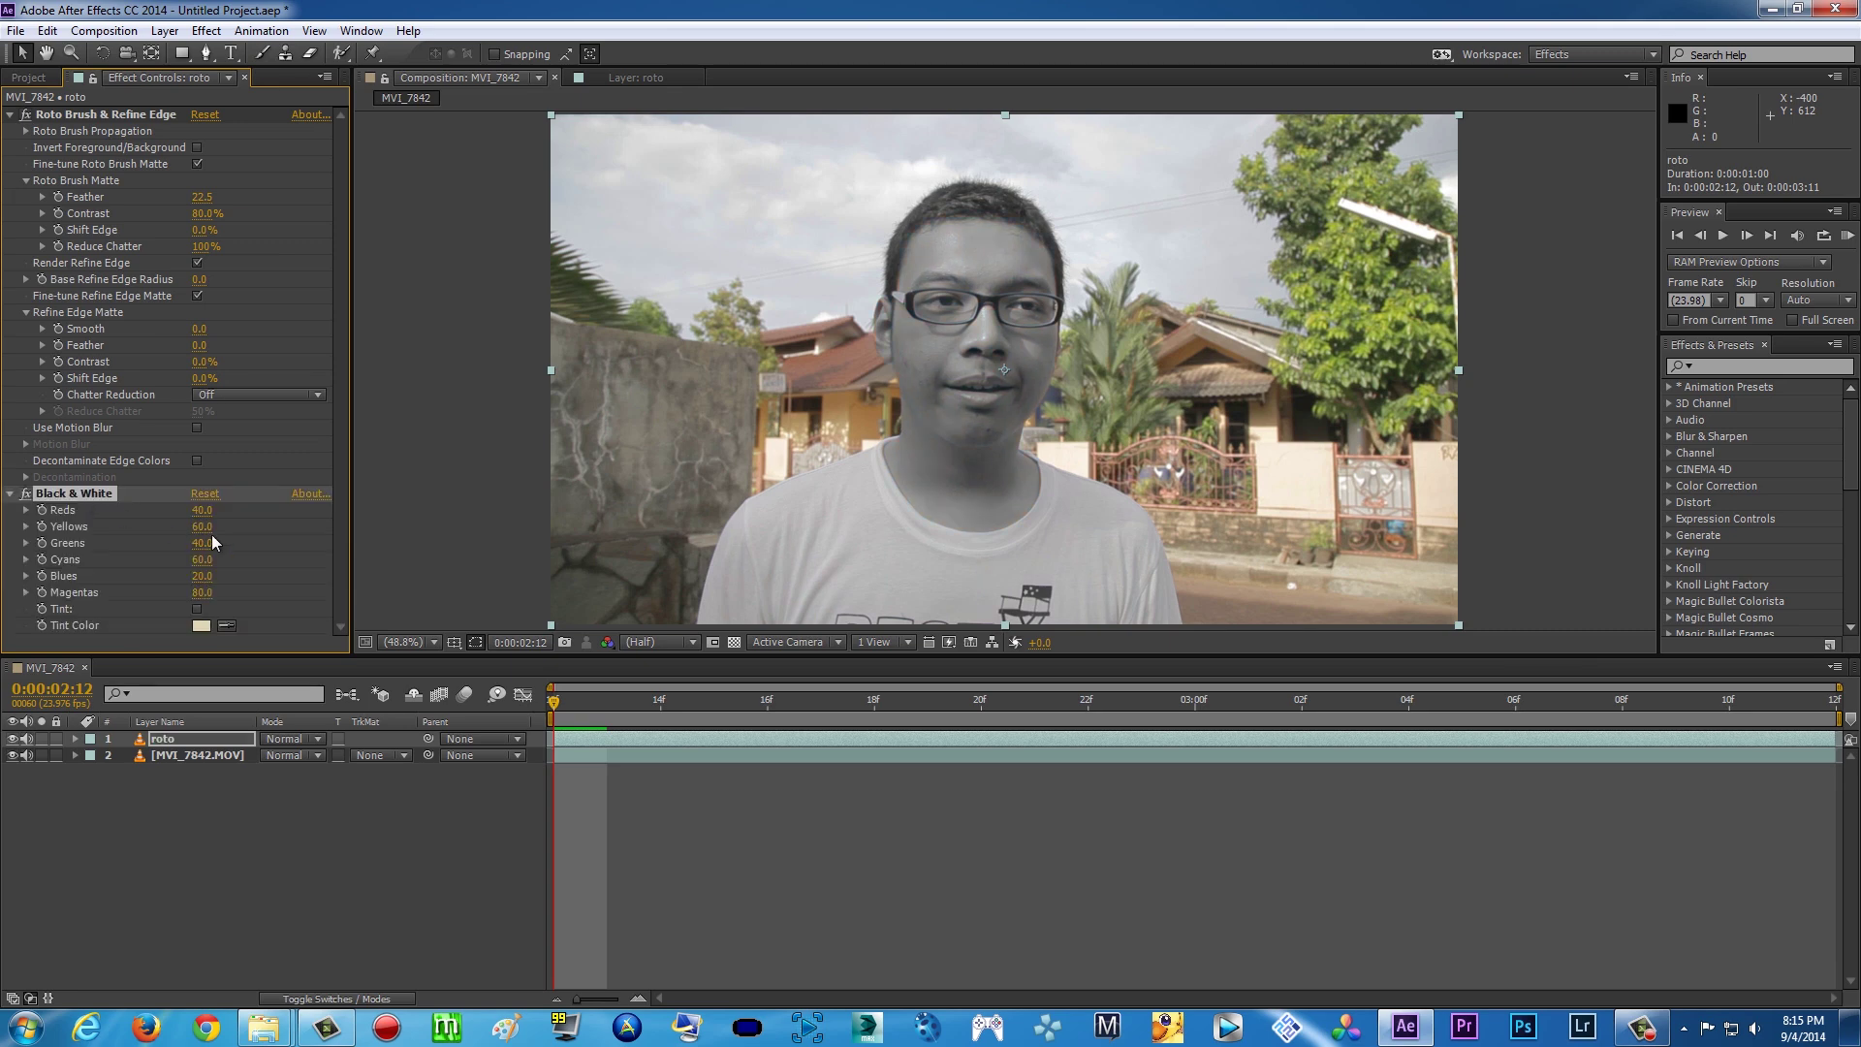
pyautogui.click(1846, 237)
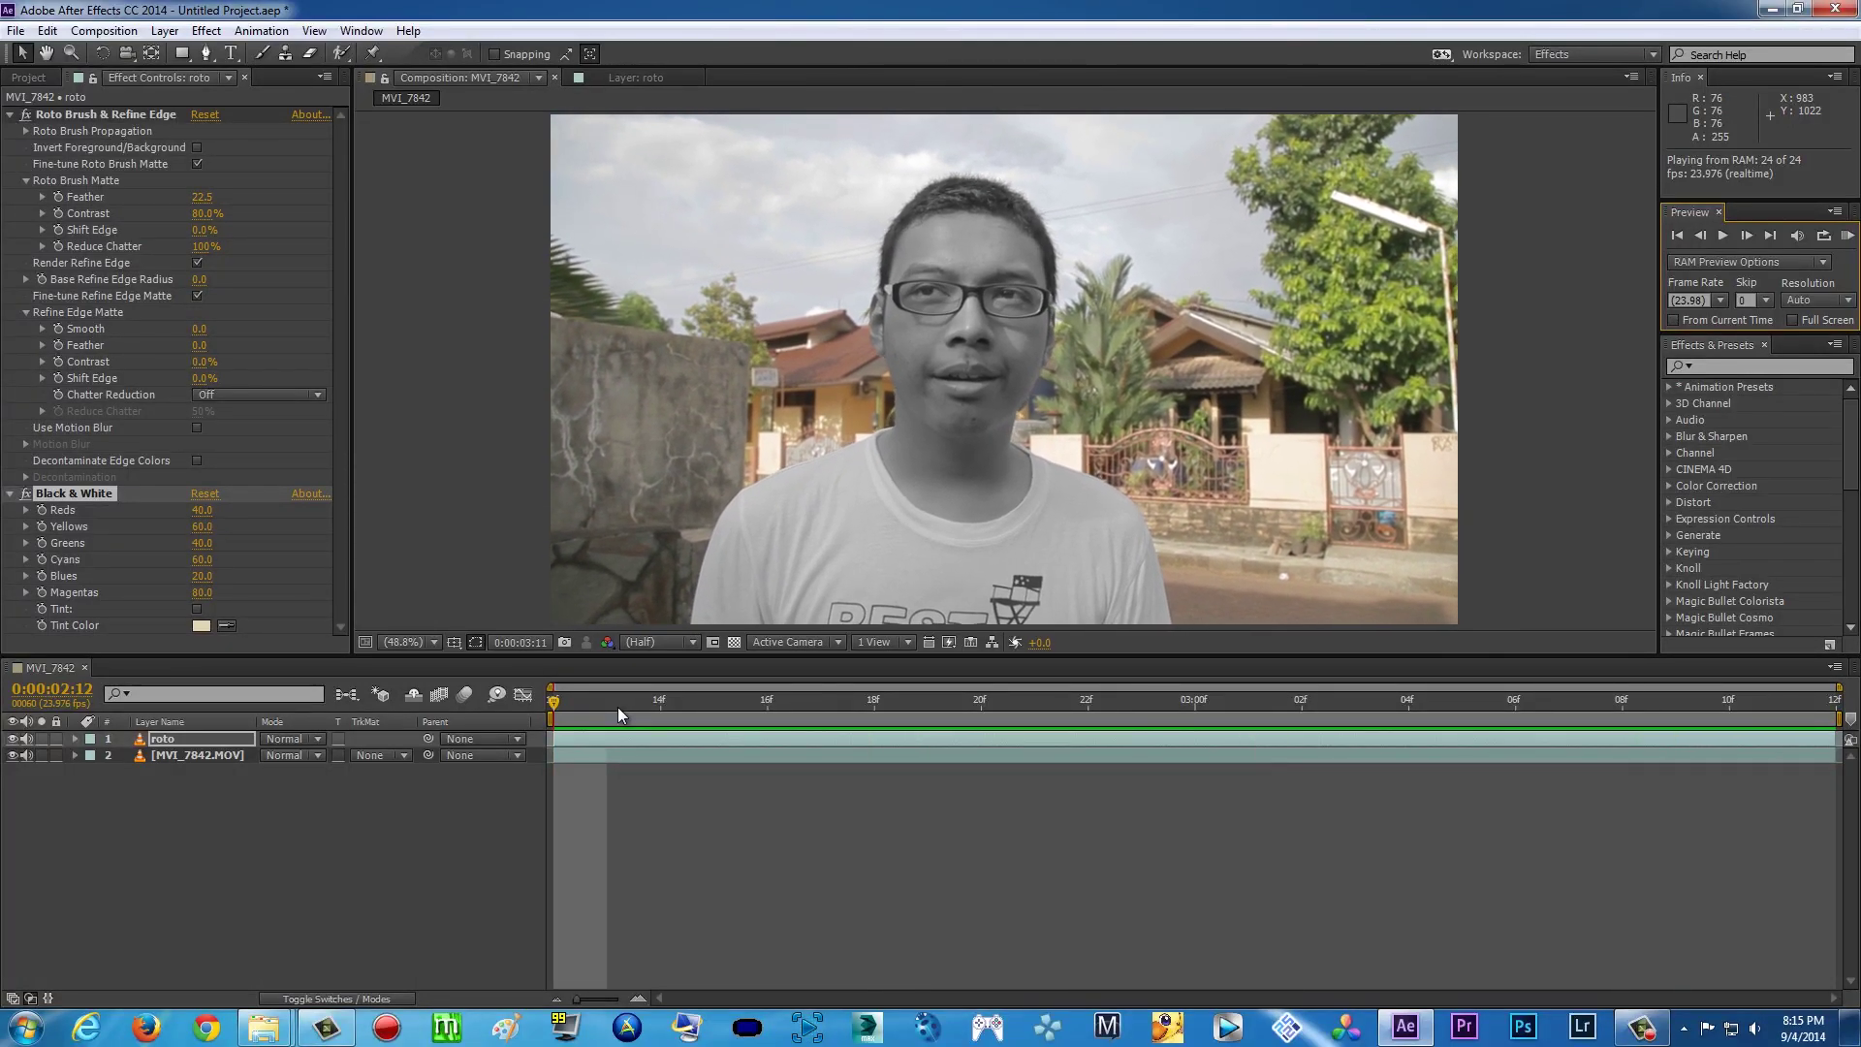
pyautogui.click(1002, 380)
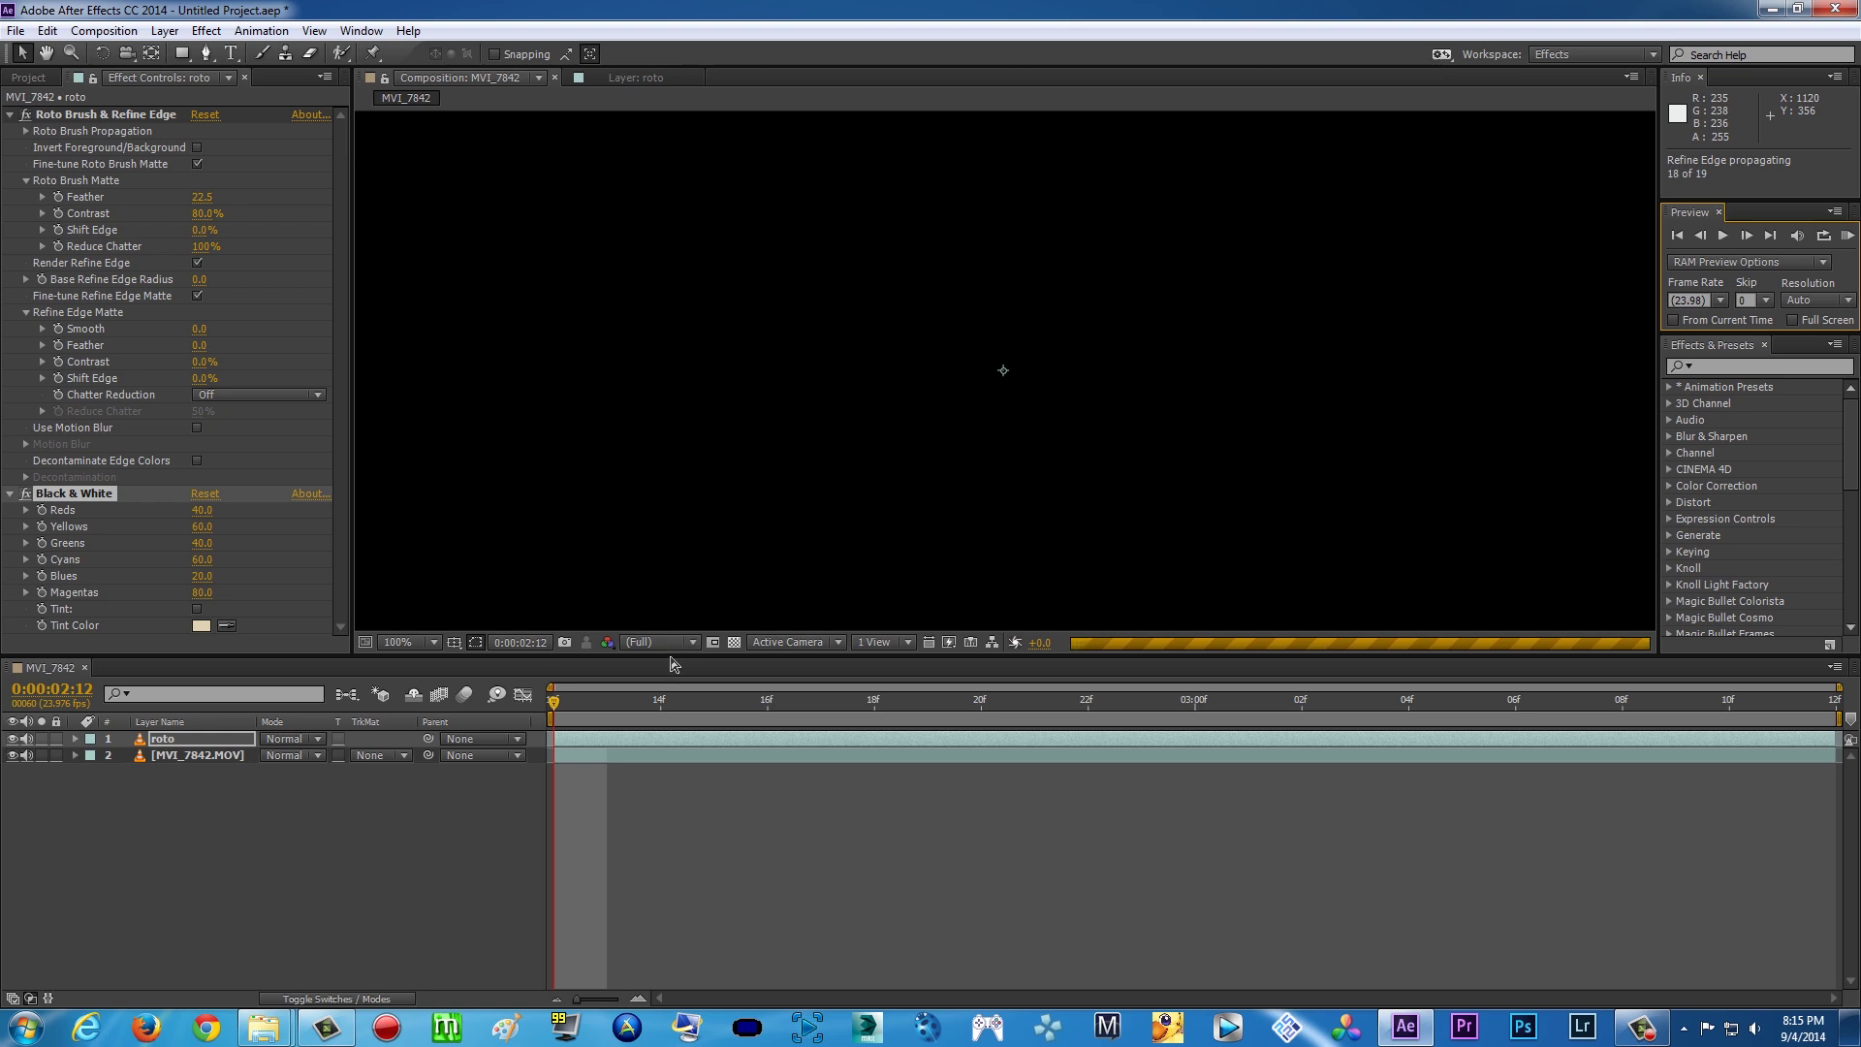
pyautogui.scroll(-4, 928, 470)
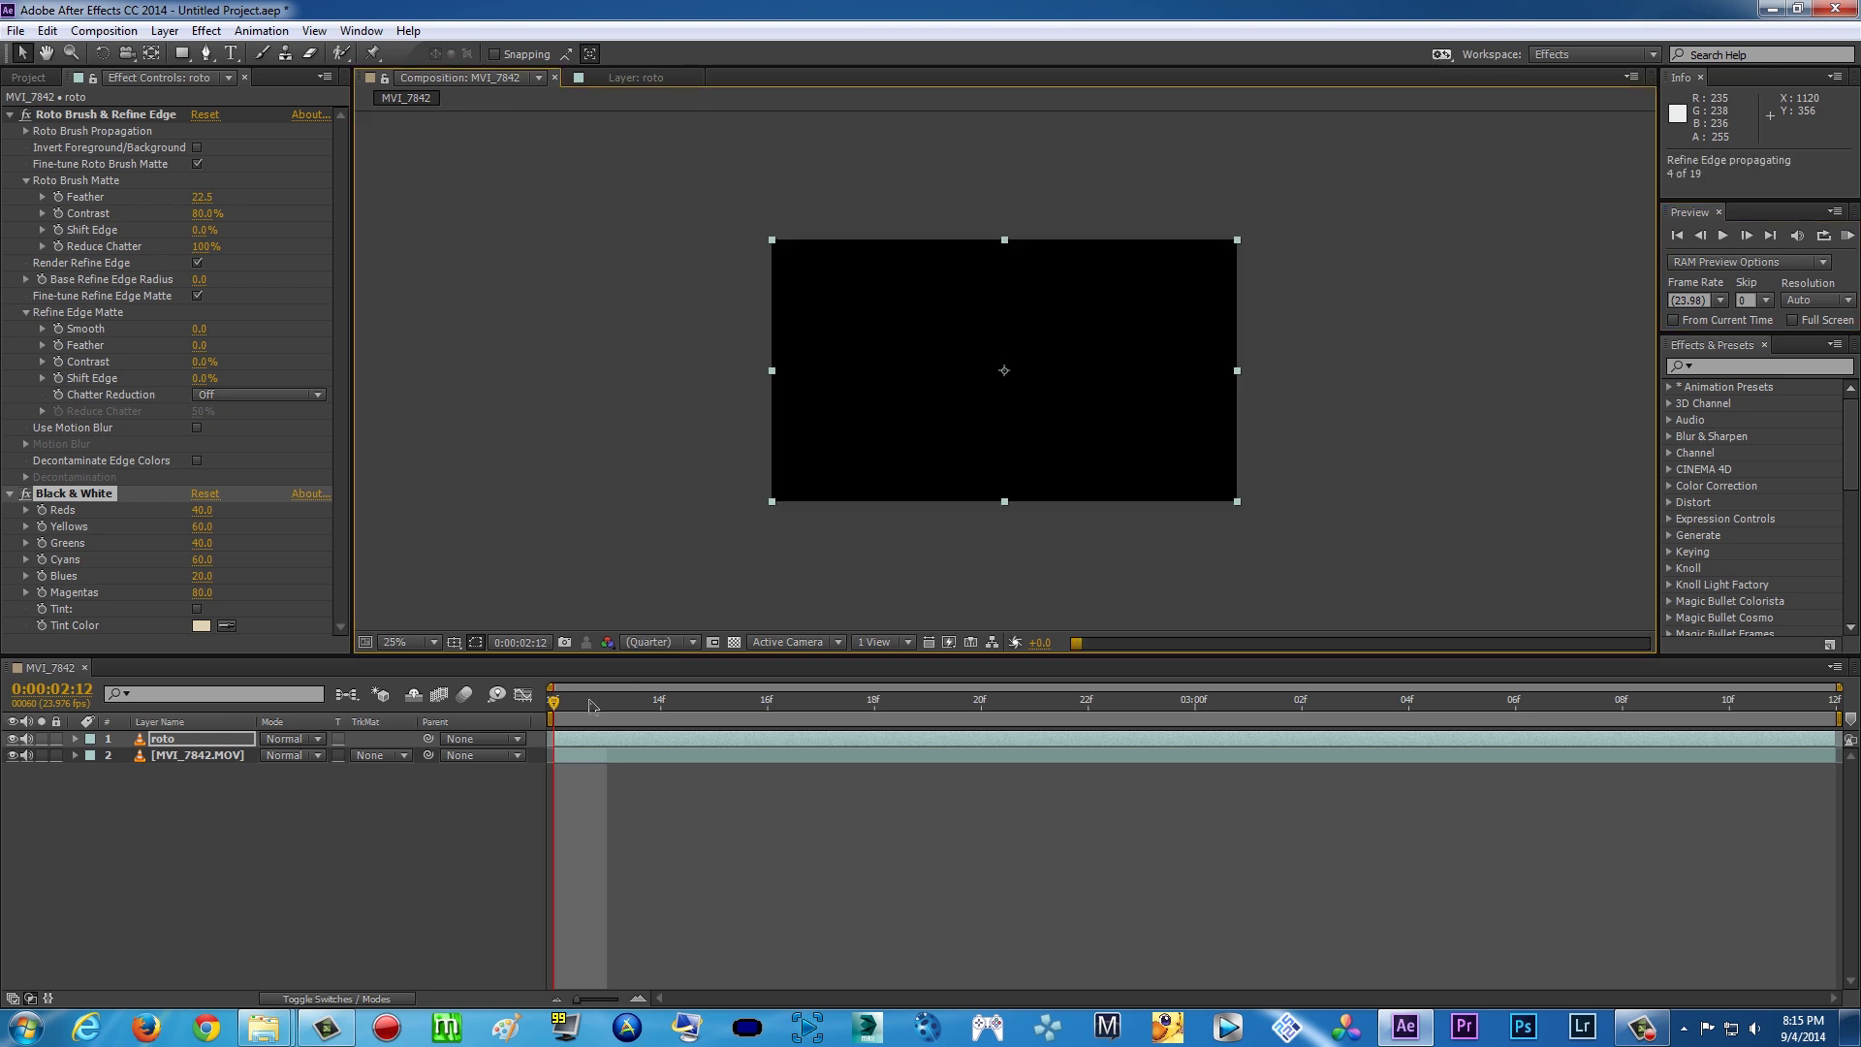
pyautogui.press('.')
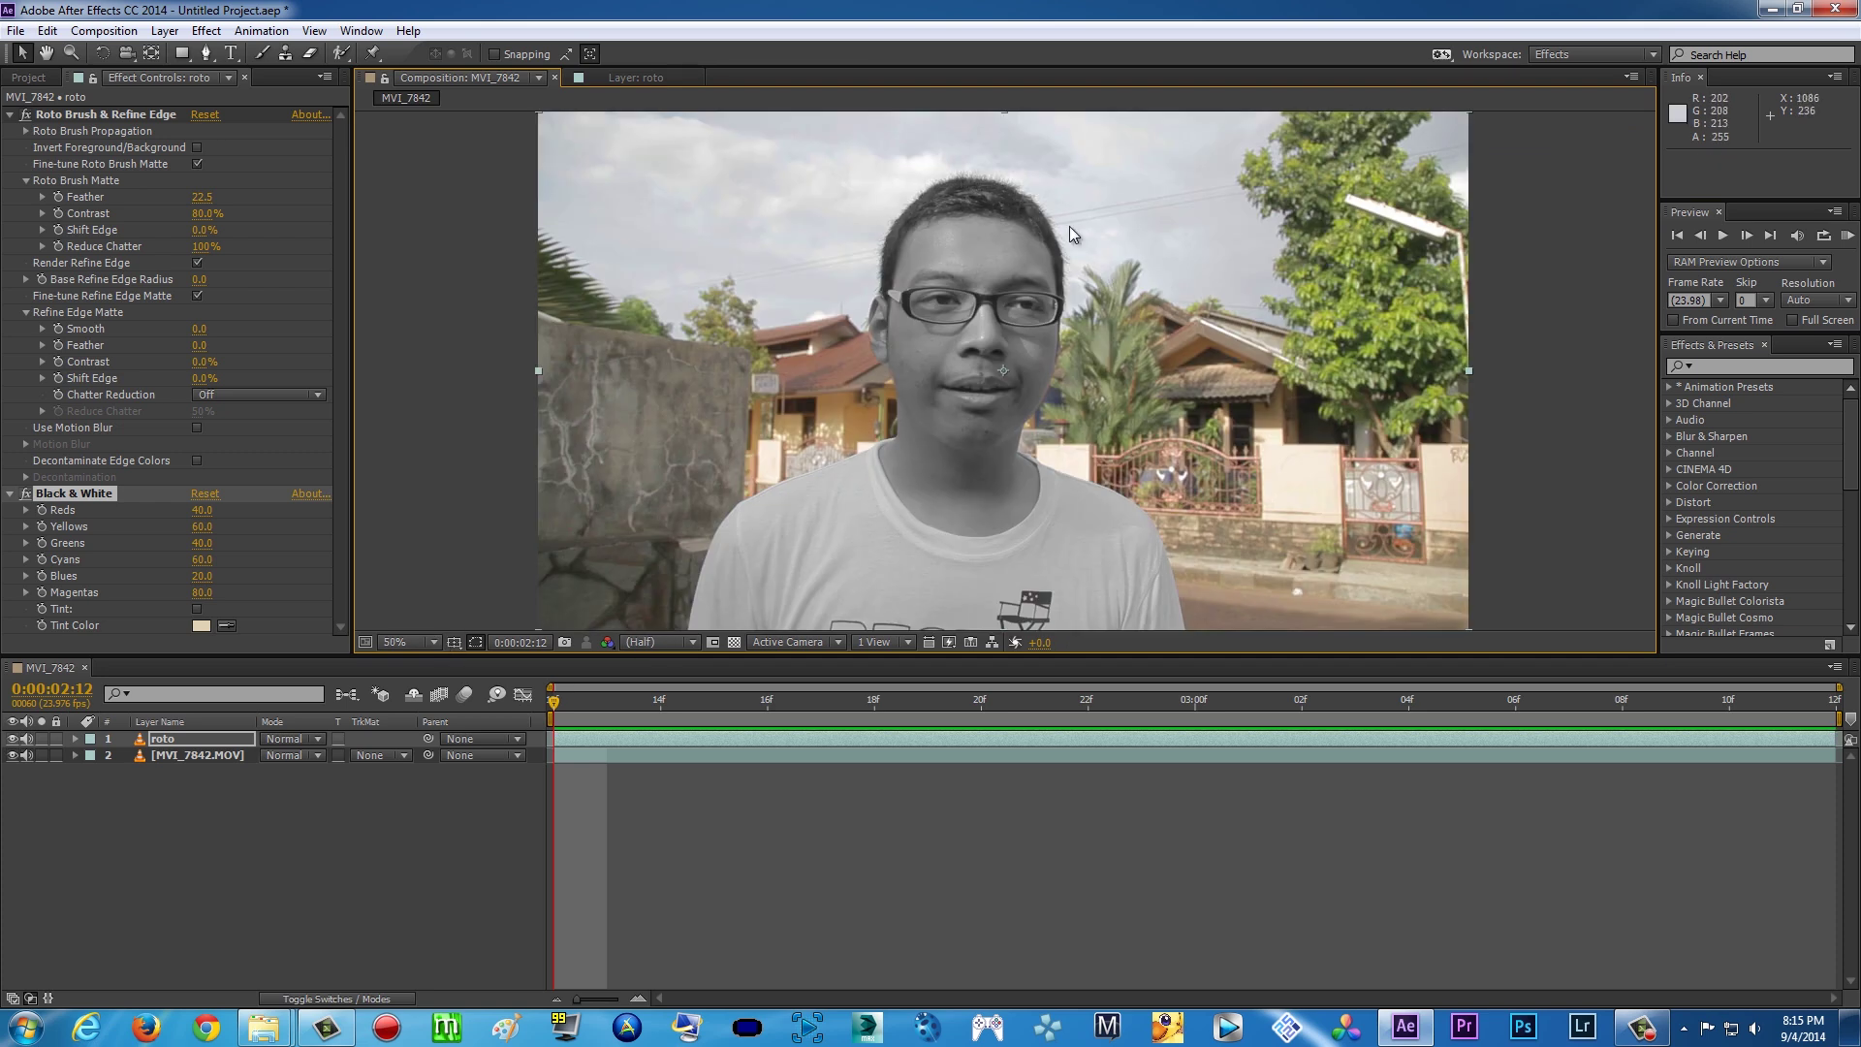
# Fit the frame and RAM-preview the greyscale man, scrubbing to 0:00:02:20 and later frames
pyautogui.click(435, 639)
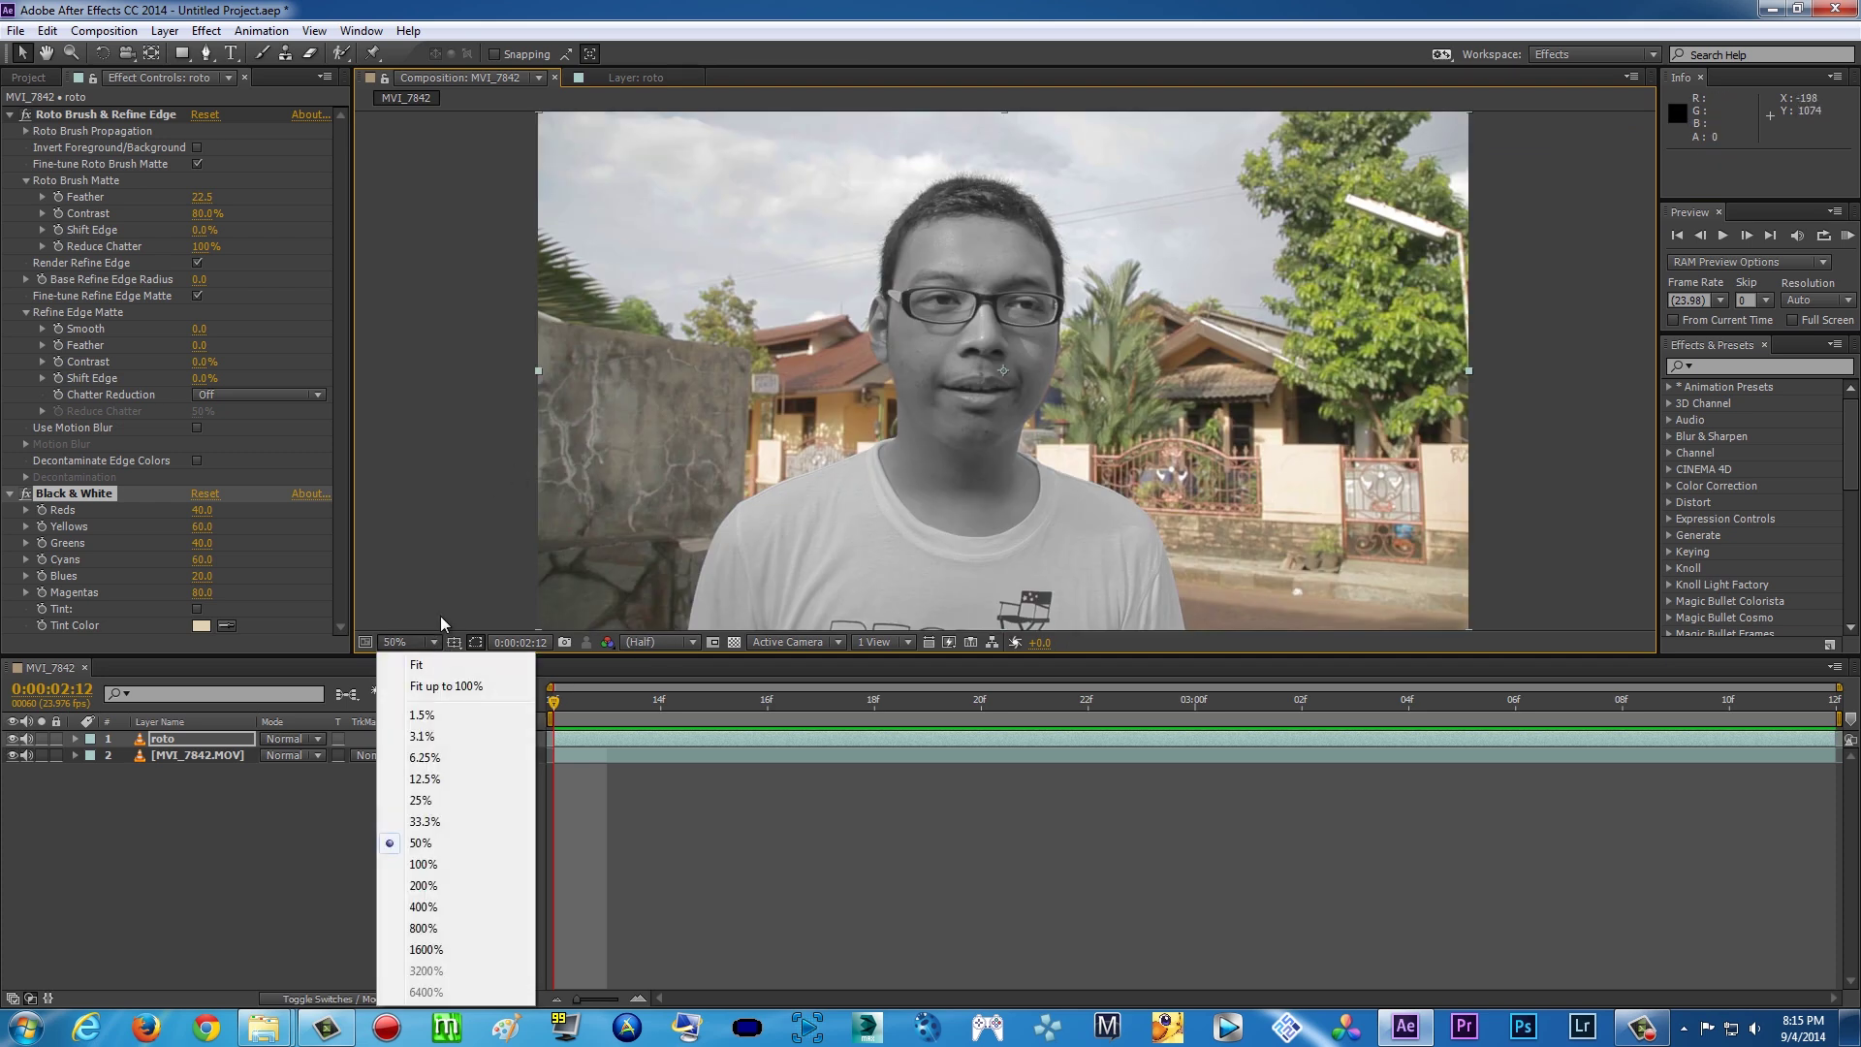
pyautogui.click(446, 674)
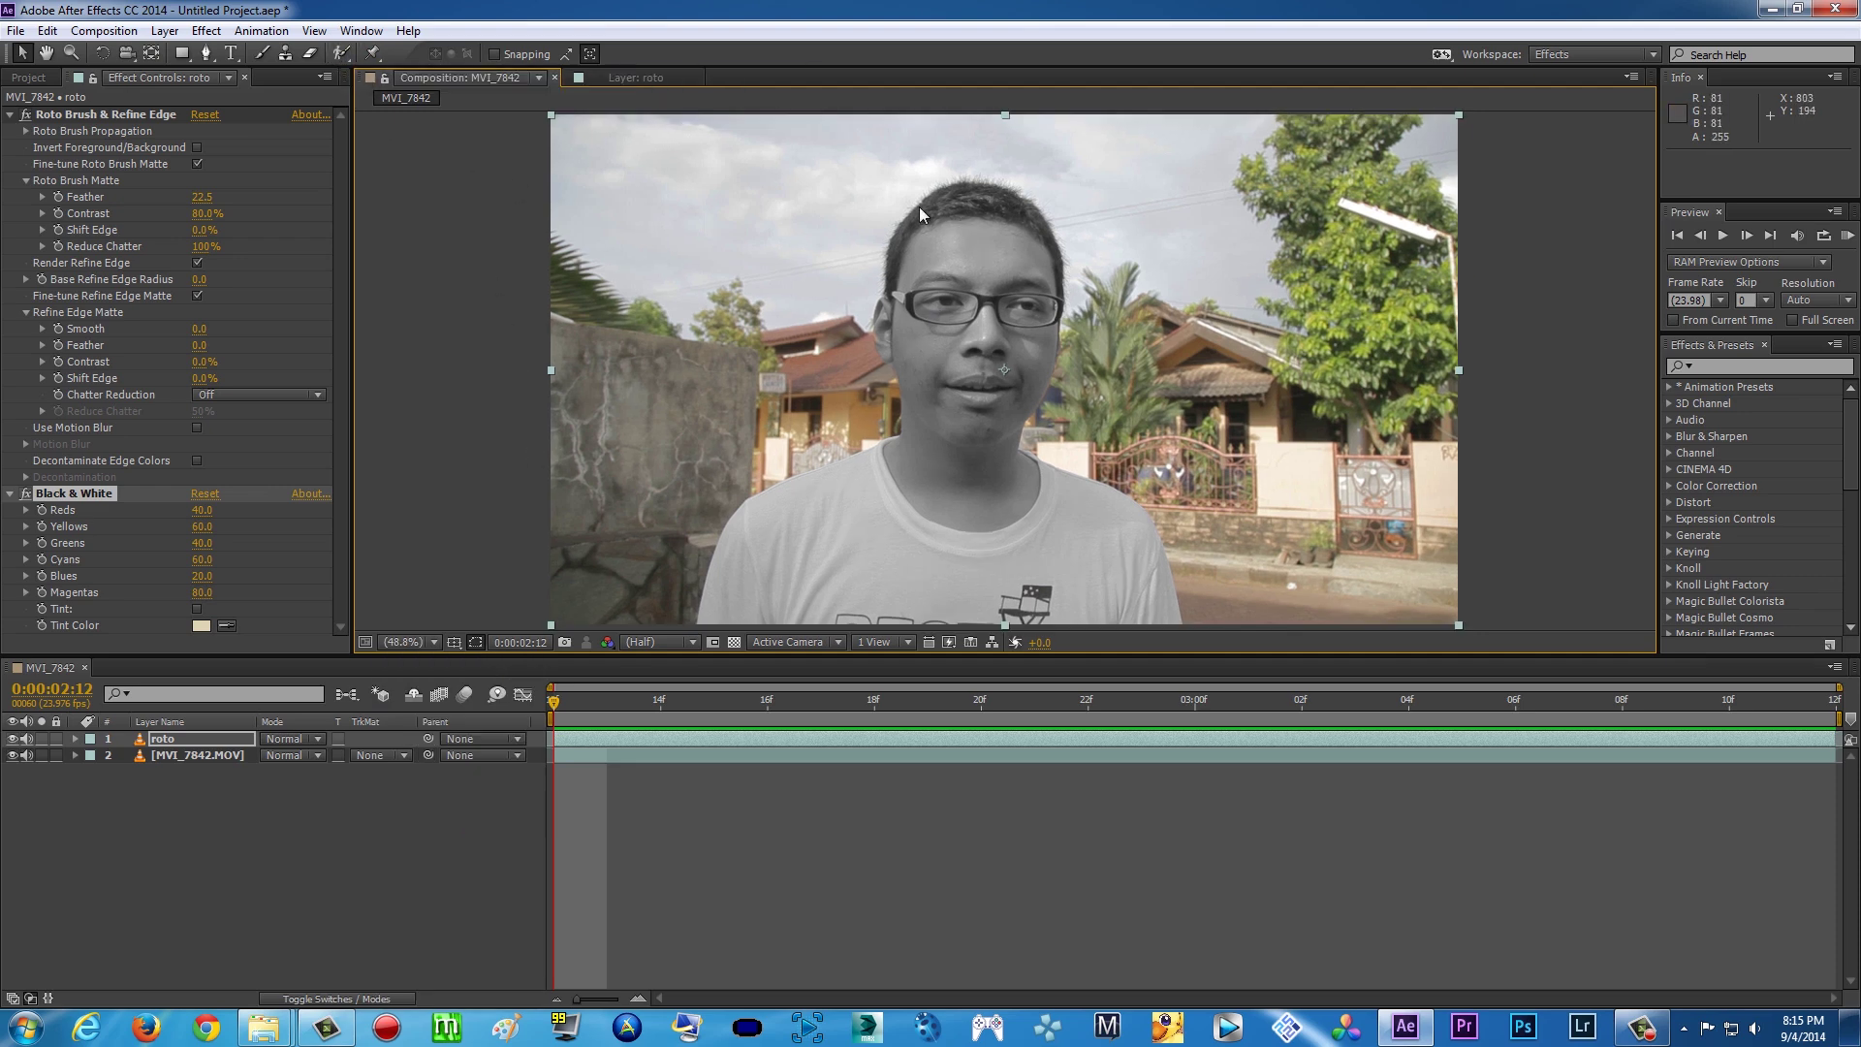
pyautogui.click(343, 52)
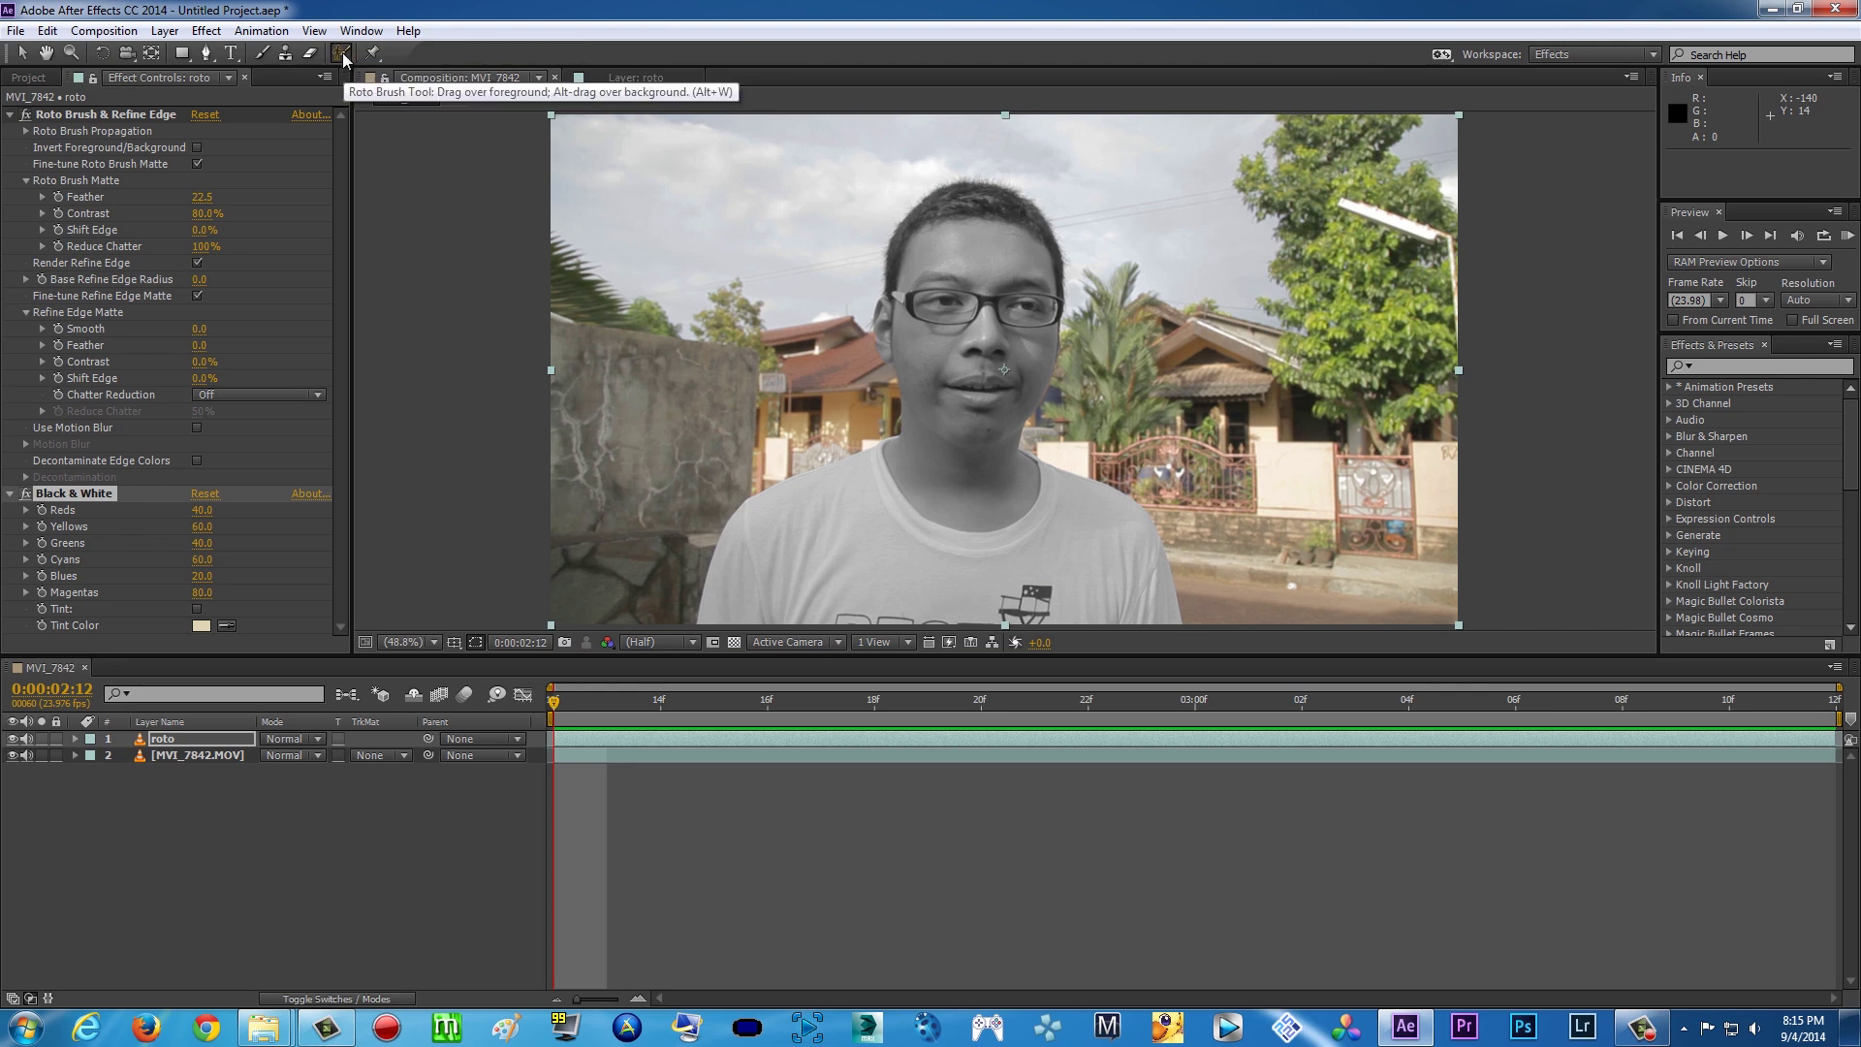
pyautogui.click(343, 52)
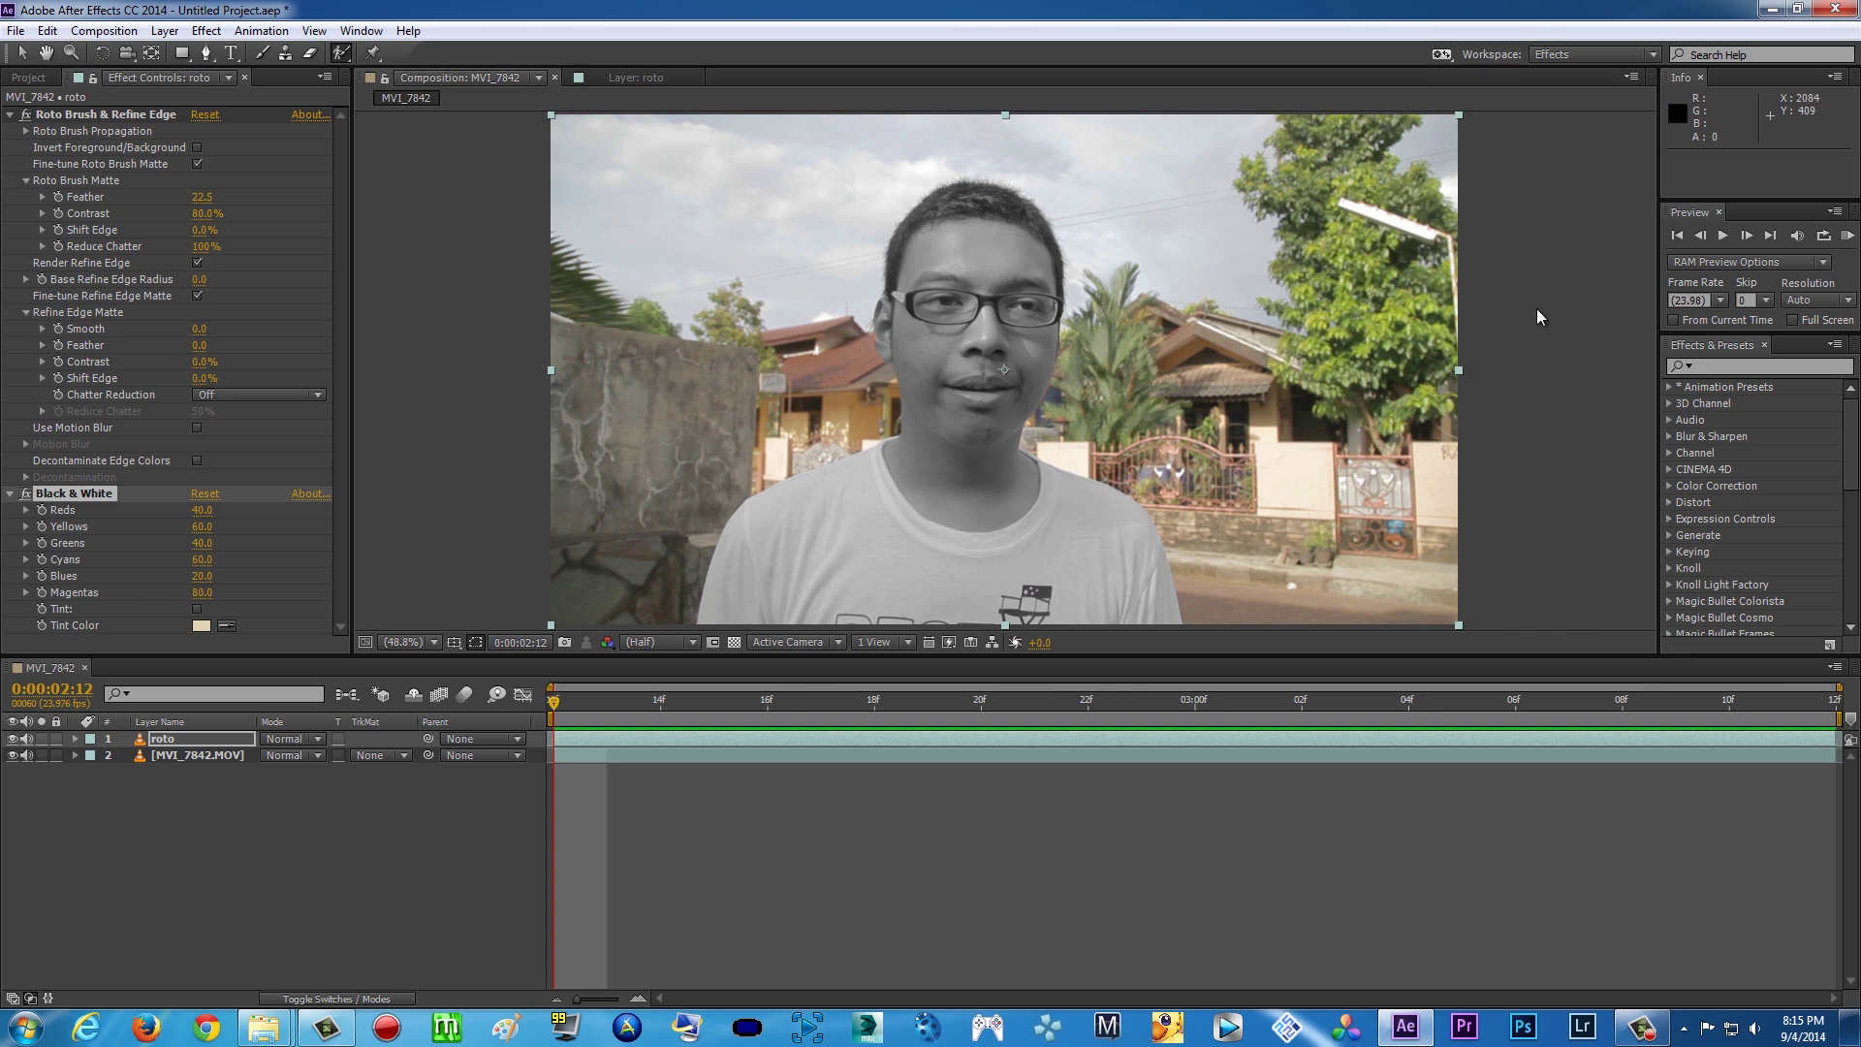
pyautogui.click(1847, 235)
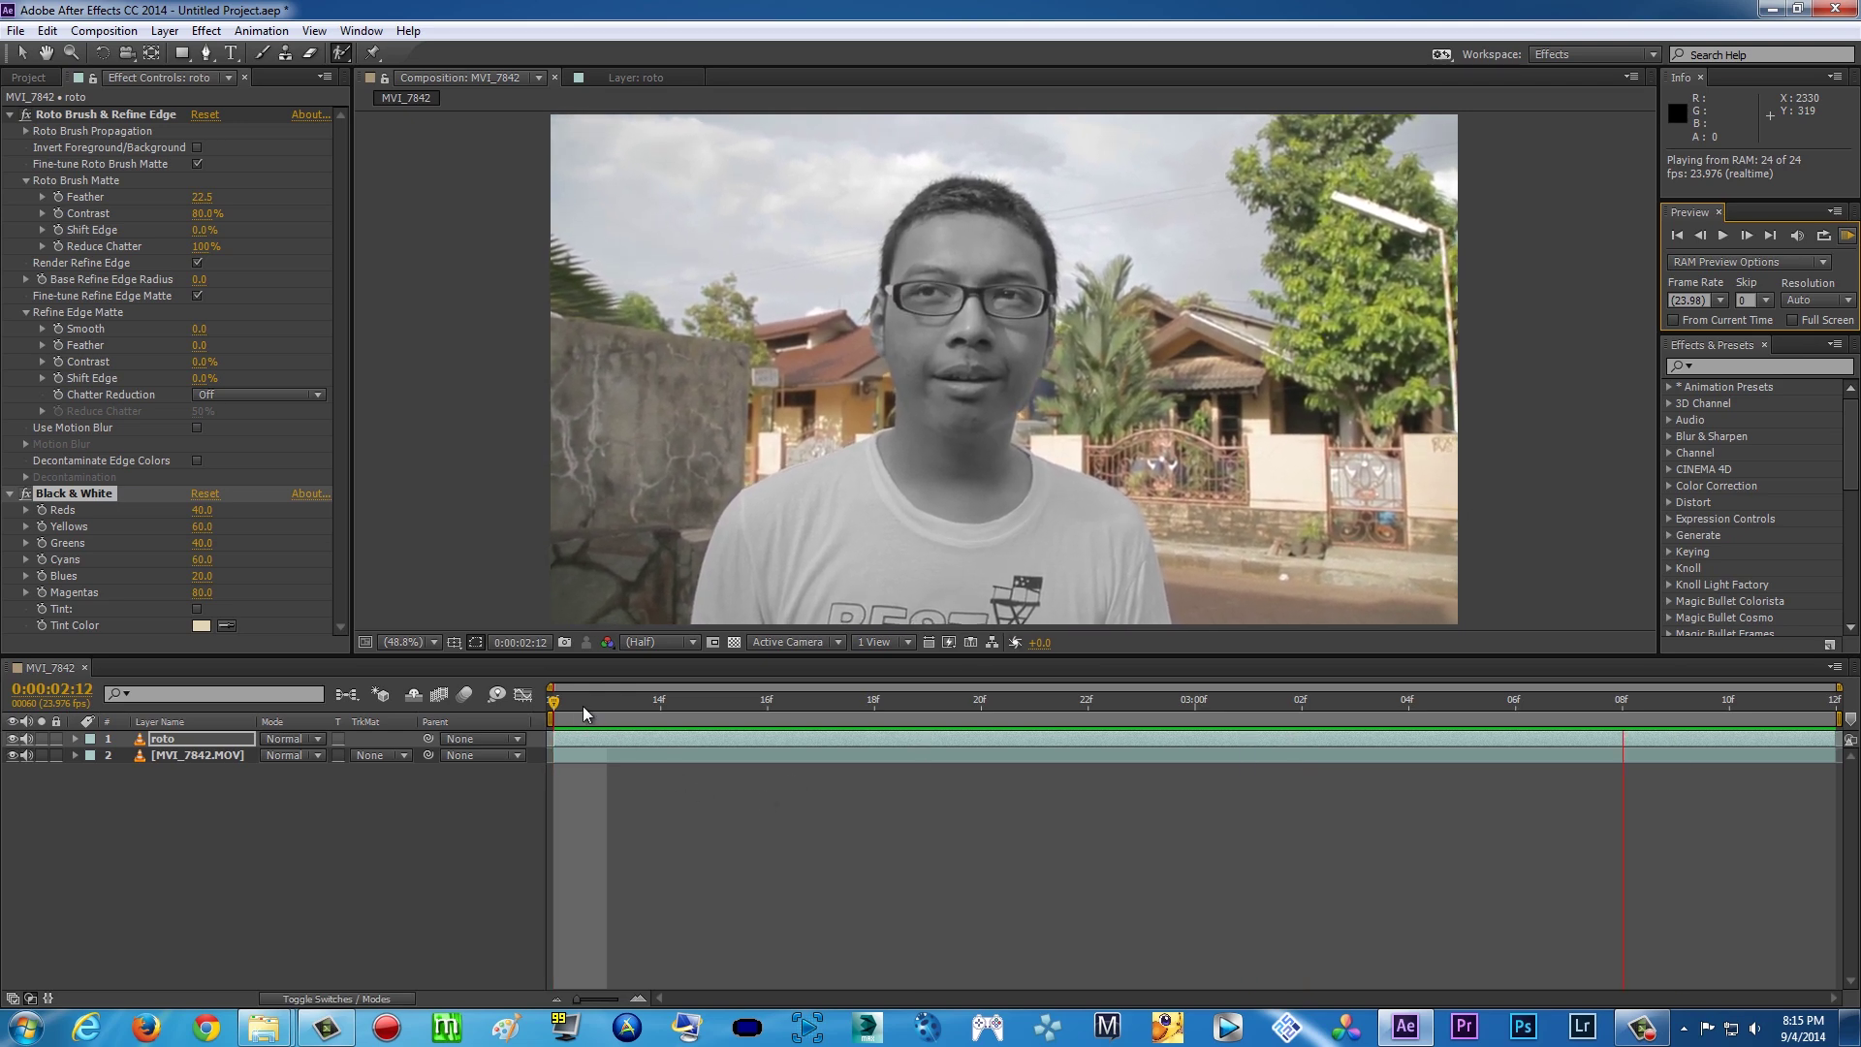
pyautogui.moveTo(585, 706); pyautogui.dragTo(545, 714)
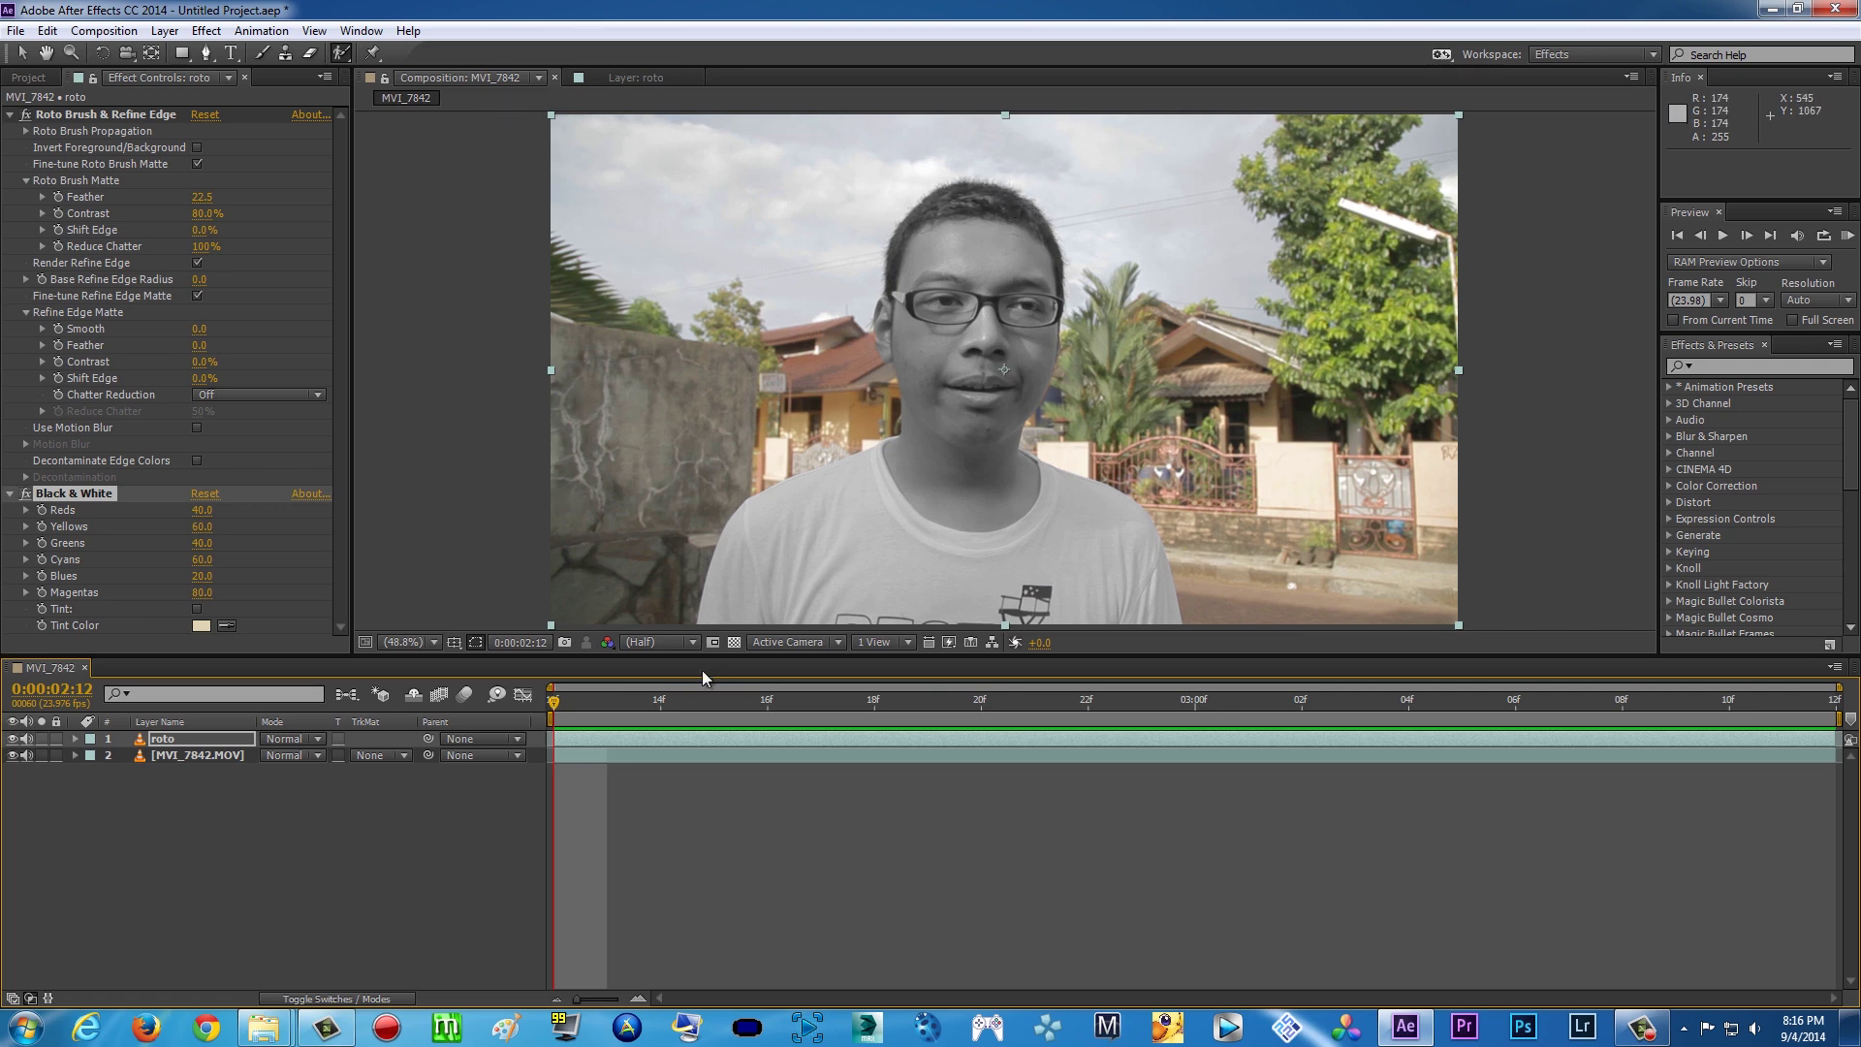
pyautogui.moveTo(669, 700); pyautogui.dragTo(552, 700)
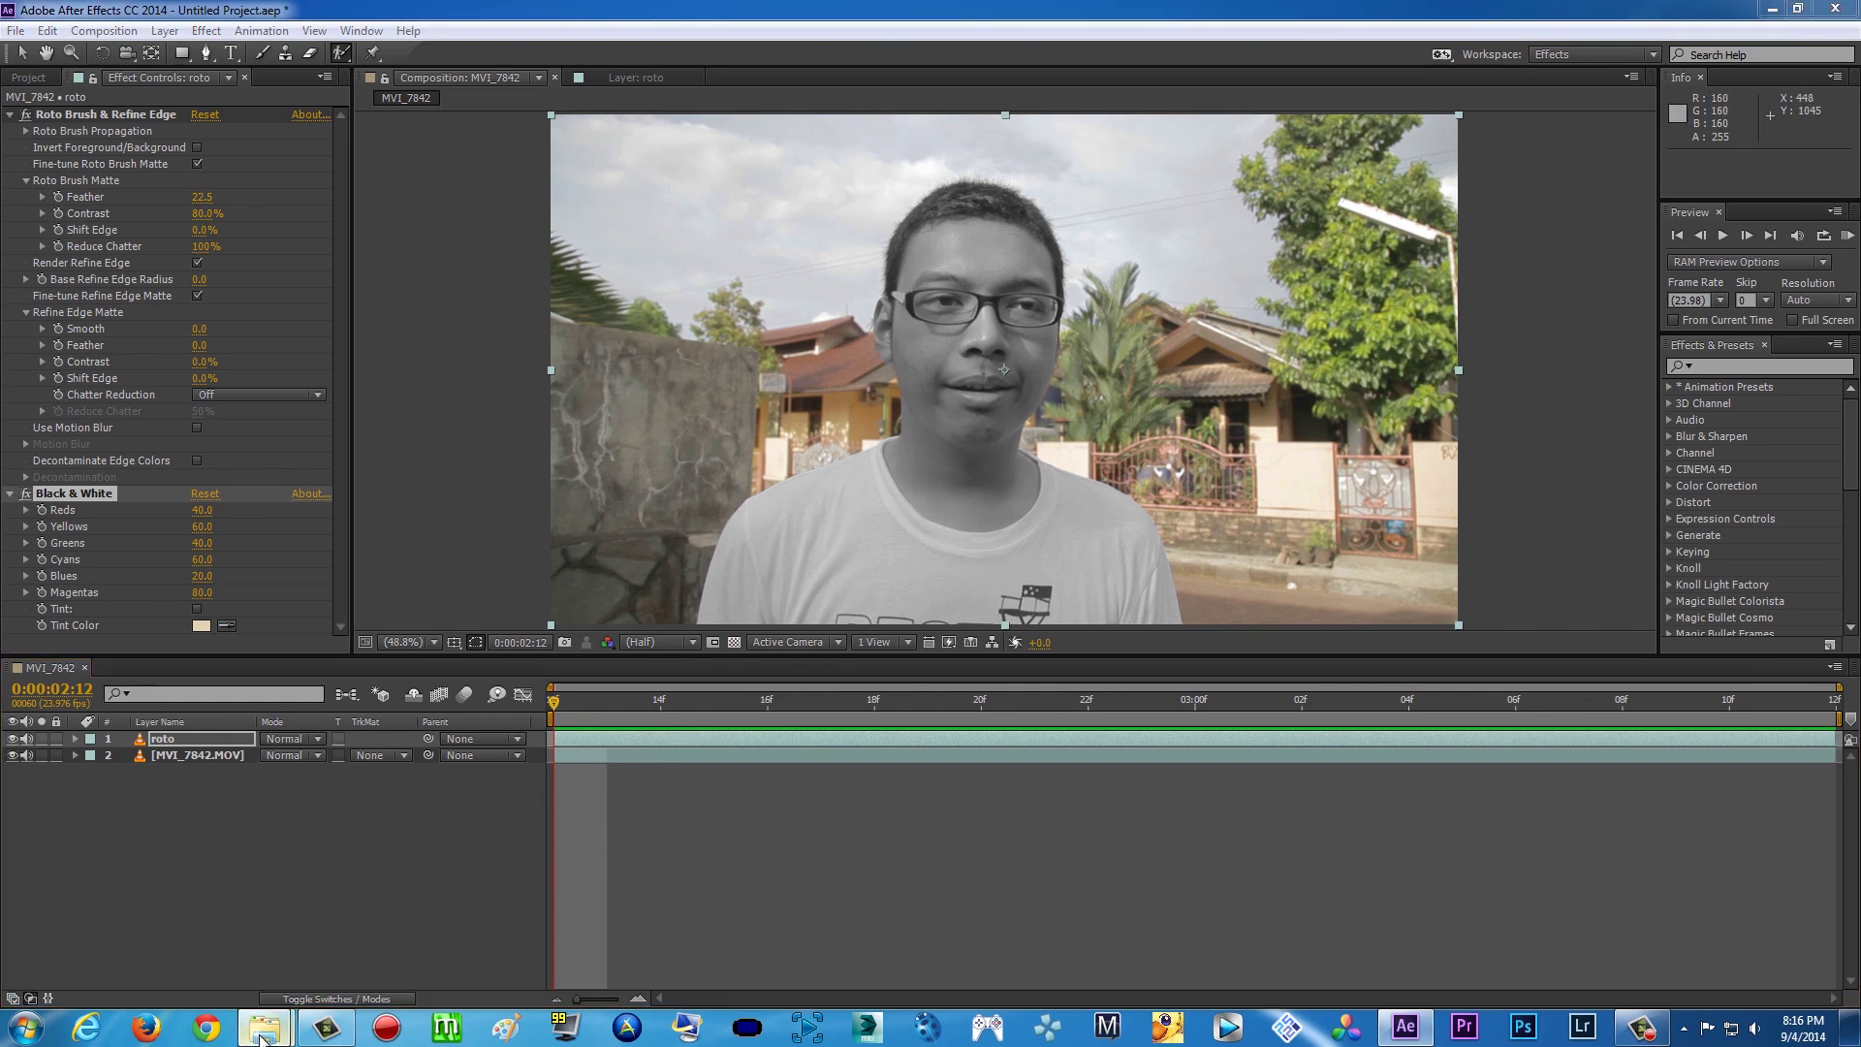
# Check the Khayalan and AE footage folders, then bring up Layer > New in After Effects
pyautogui.moveTo(263, 1025)
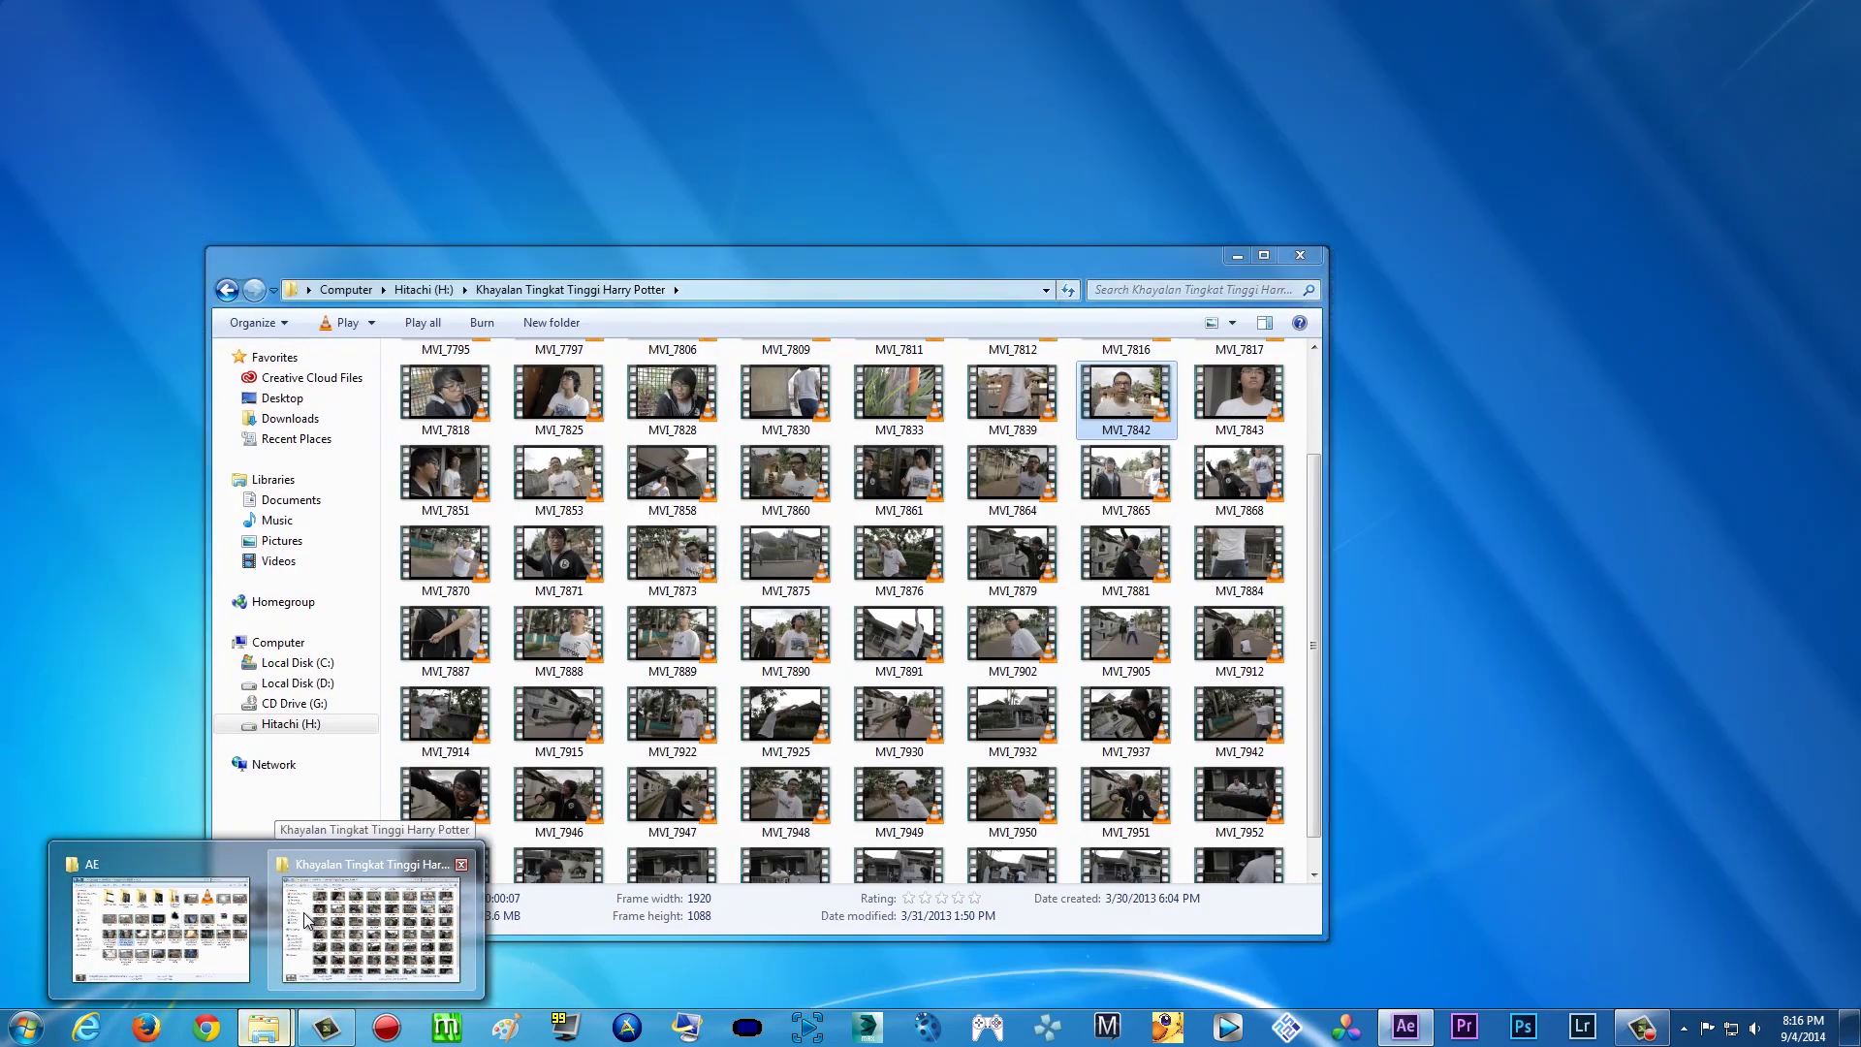
pyautogui.click(304, 921)
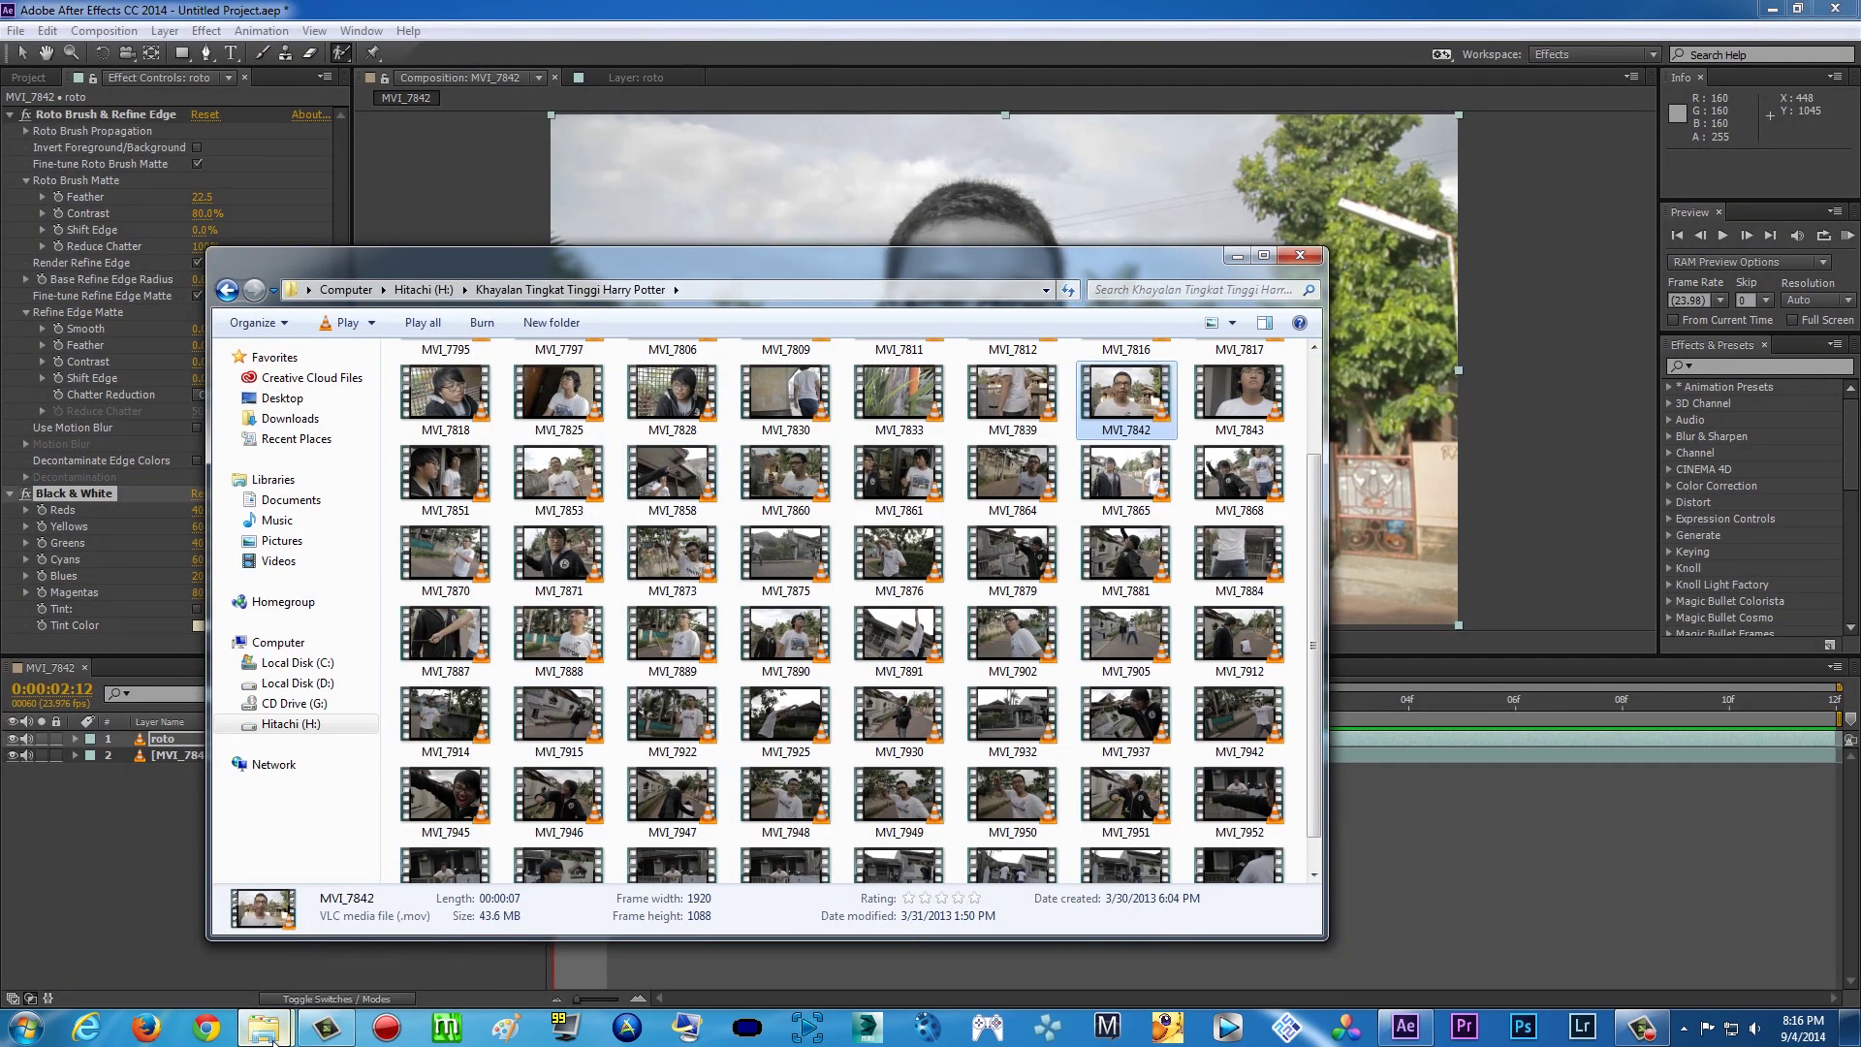
pyautogui.moveTo(264, 1025)
pyautogui.click(136, 921)
pyautogui.click(678, 89)
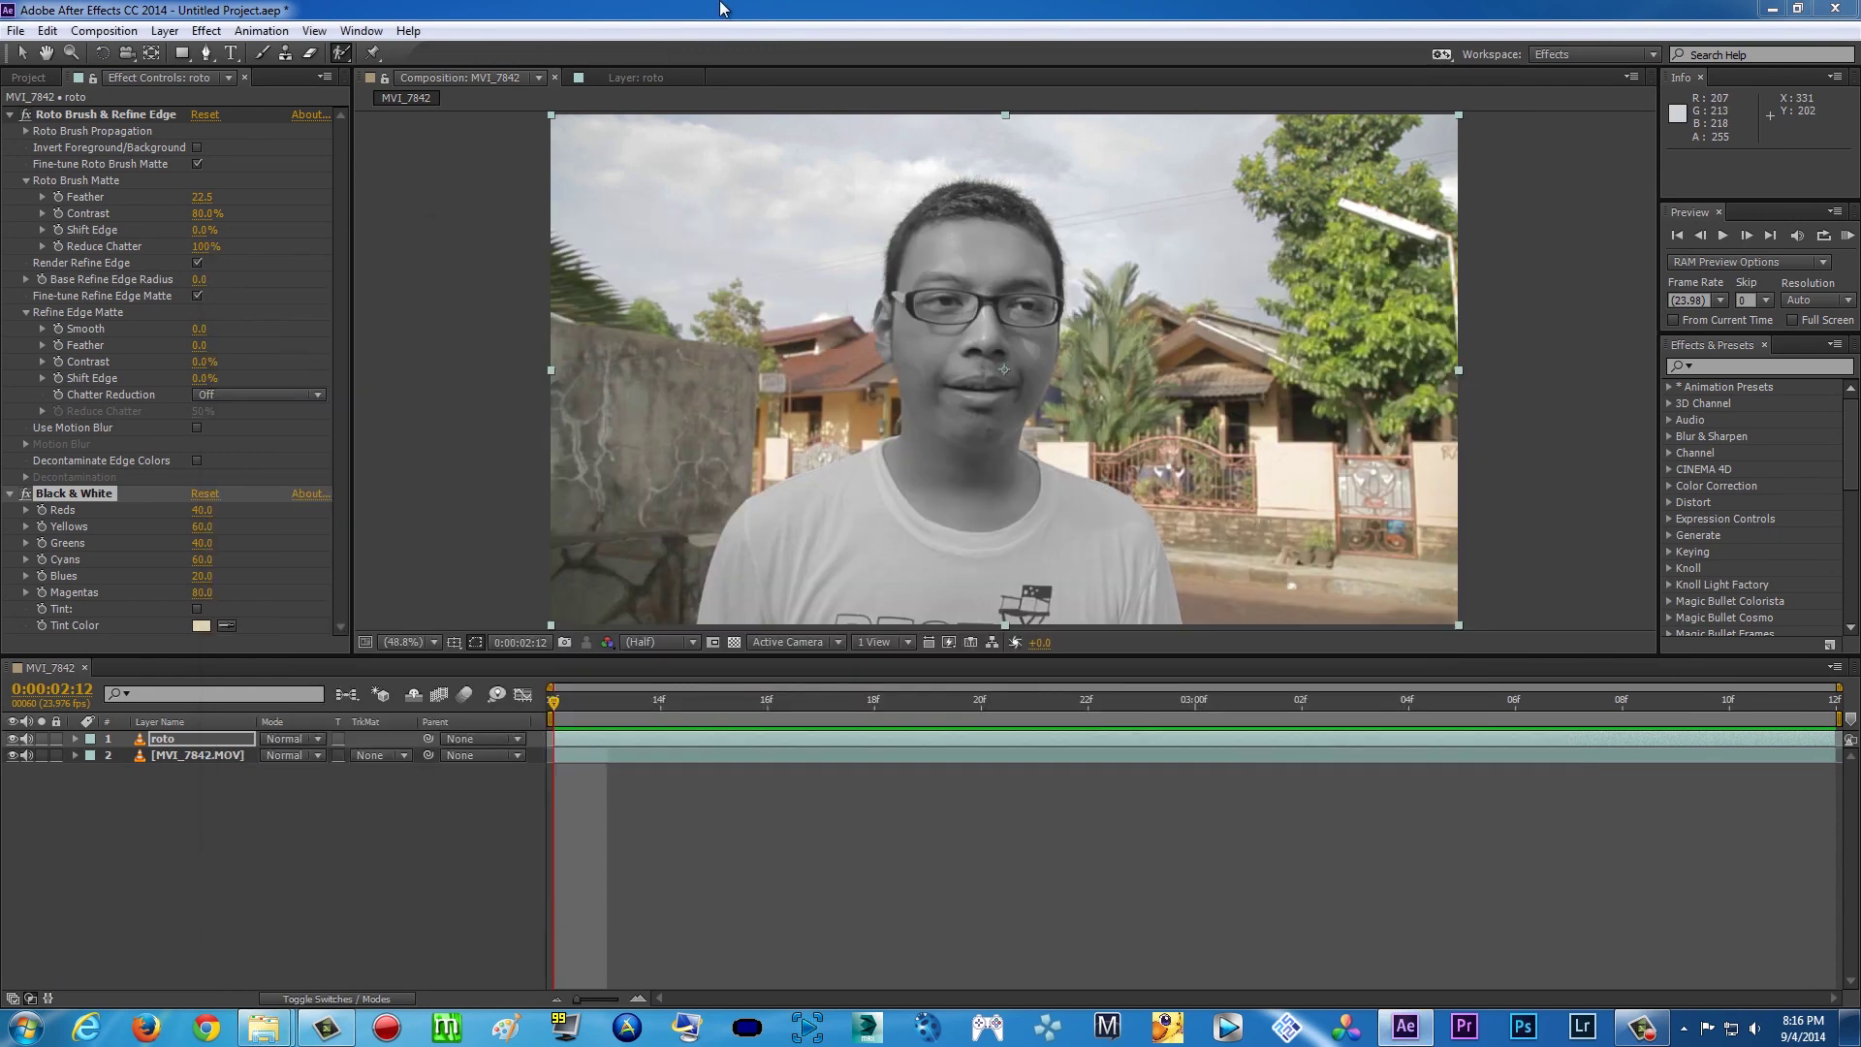
pyautogui.click(163, 32)
# Create a full-size orange solid and mask it into a circle with an ellipse
pyautogui.moveTo(184, 49)
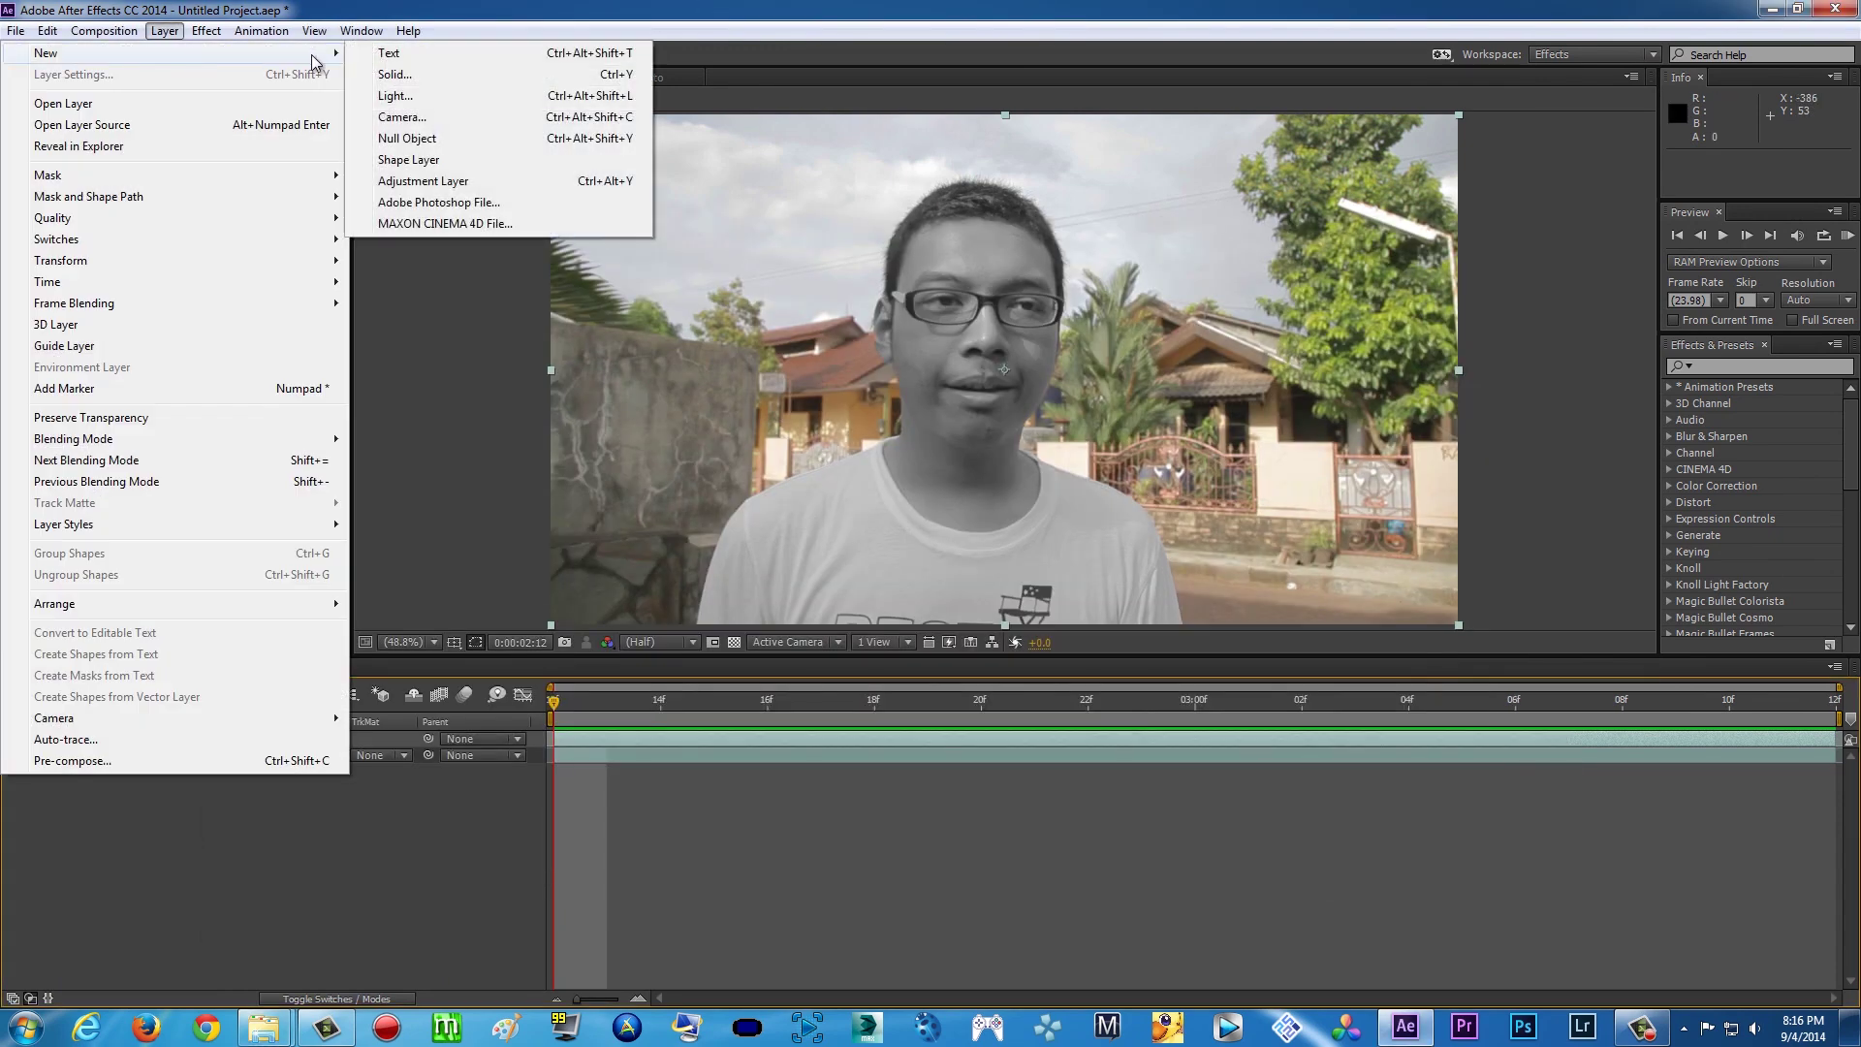
pyautogui.click(418, 69)
pyautogui.click(989, 678)
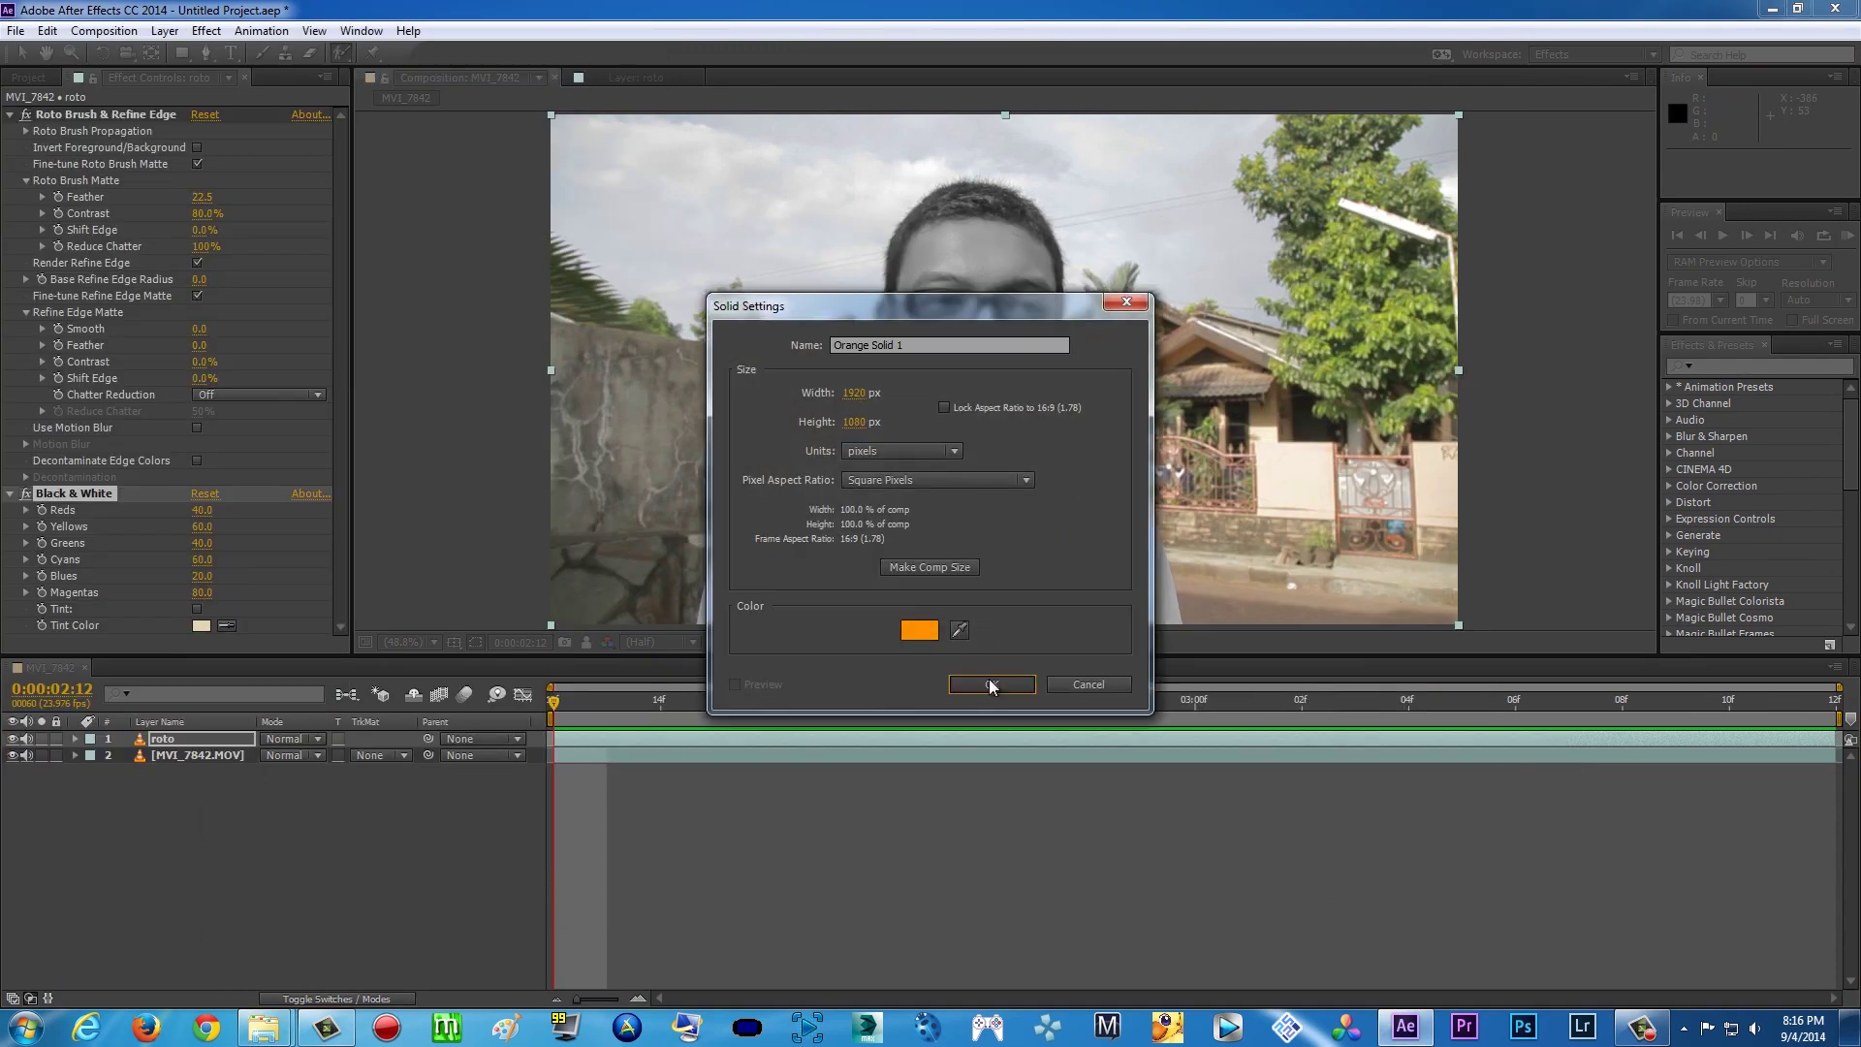
pyautogui.click(182, 53)
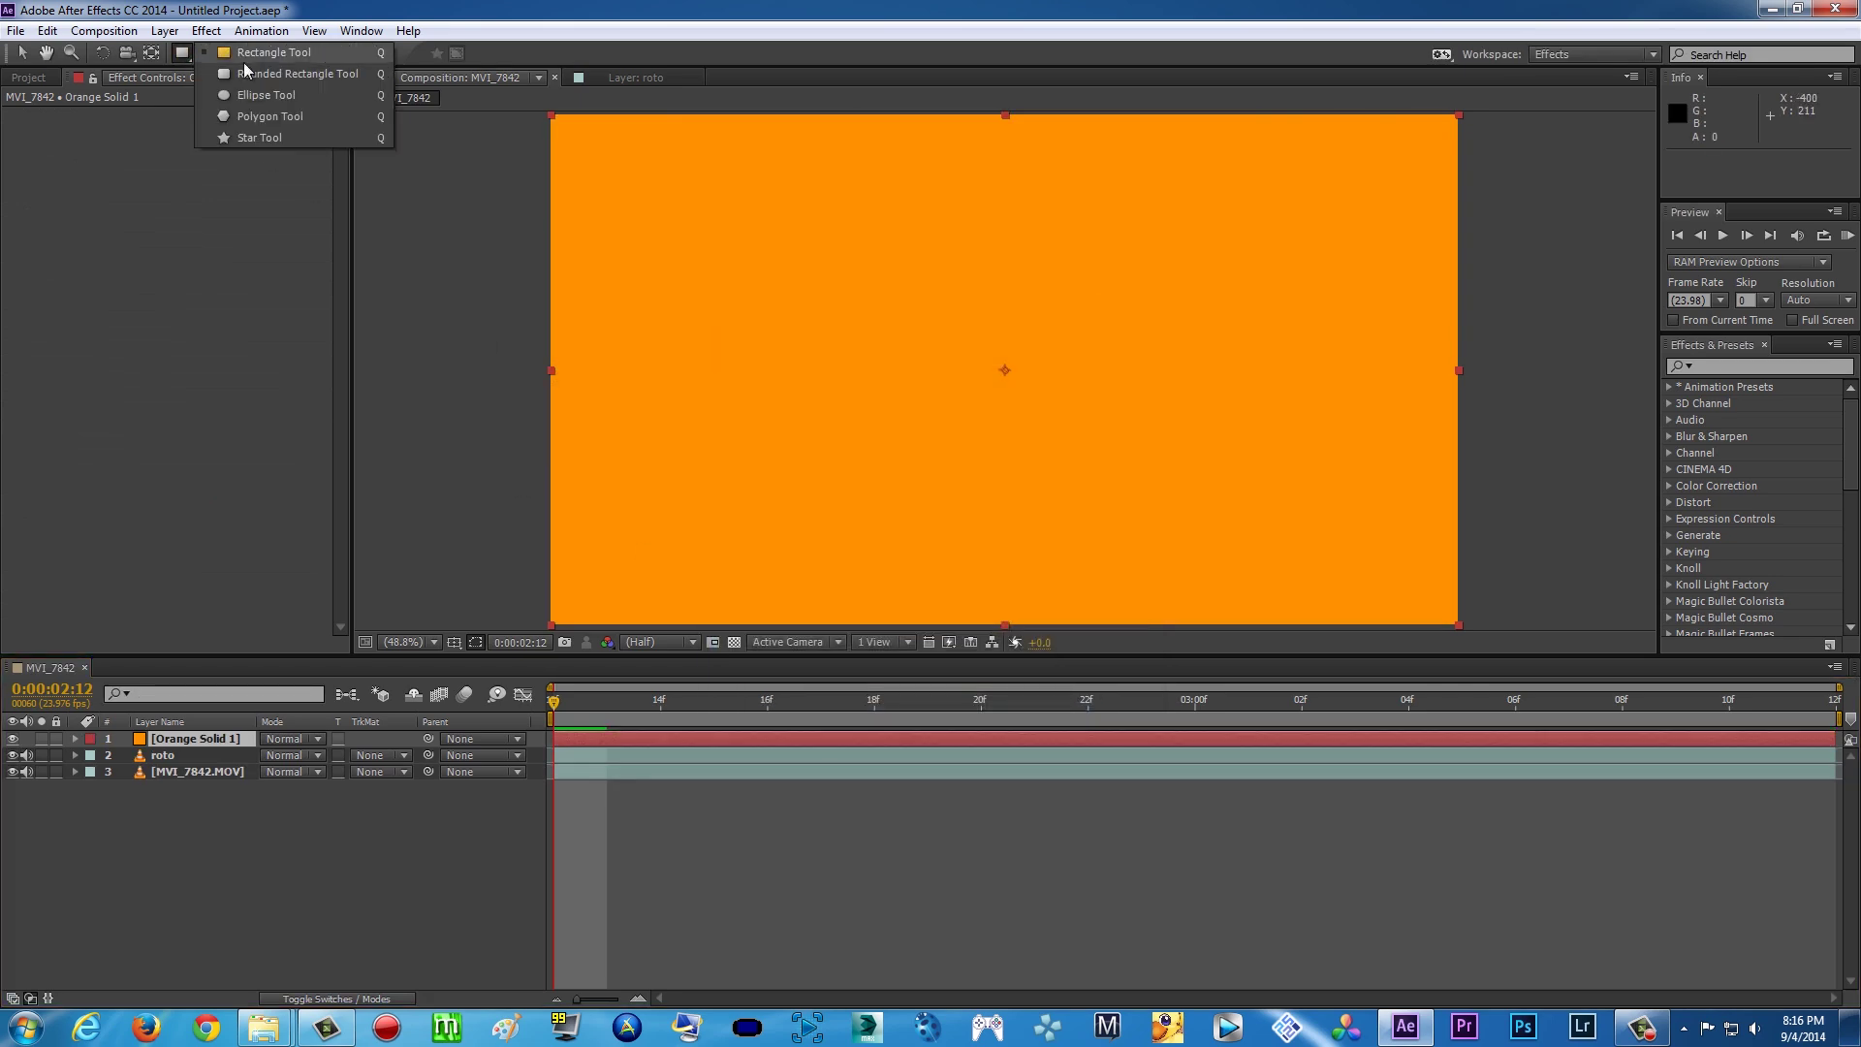
pyautogui.click(262, 92)
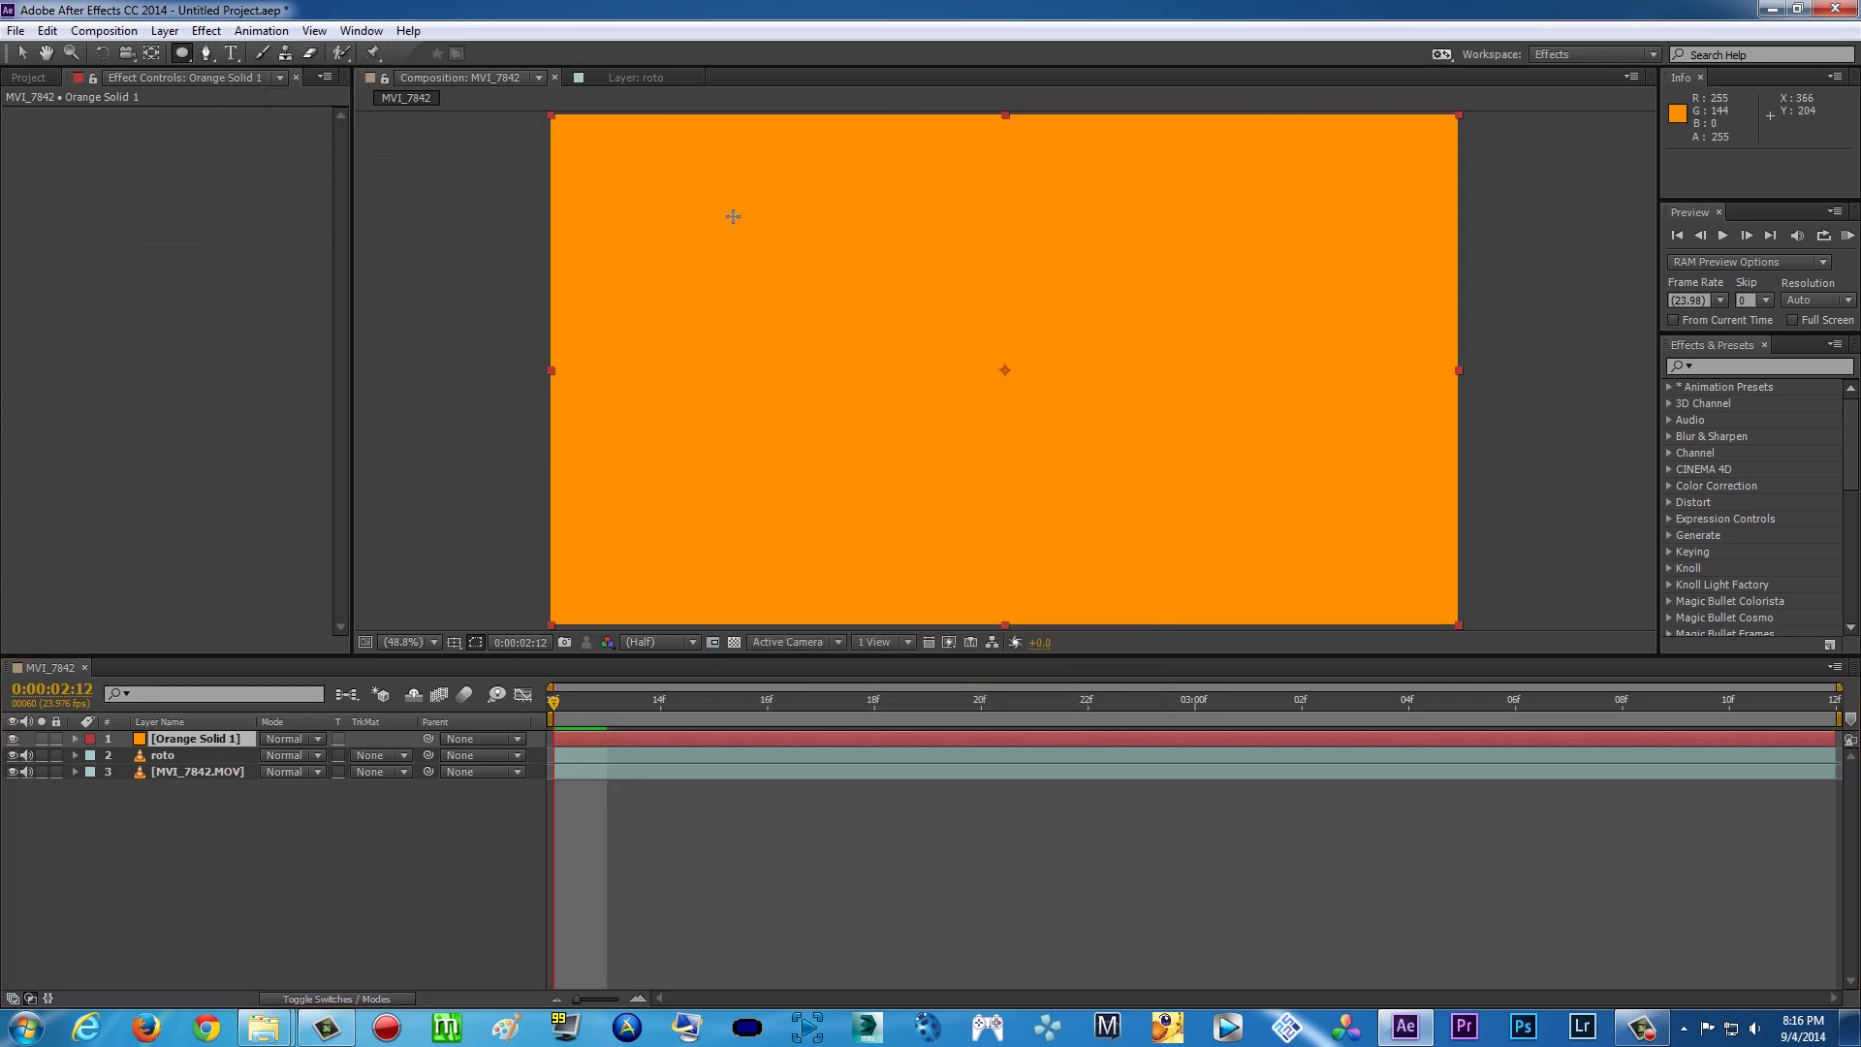
pyautogui.moveTo(733, 216); pyautogui.dragTo(1105, 601)
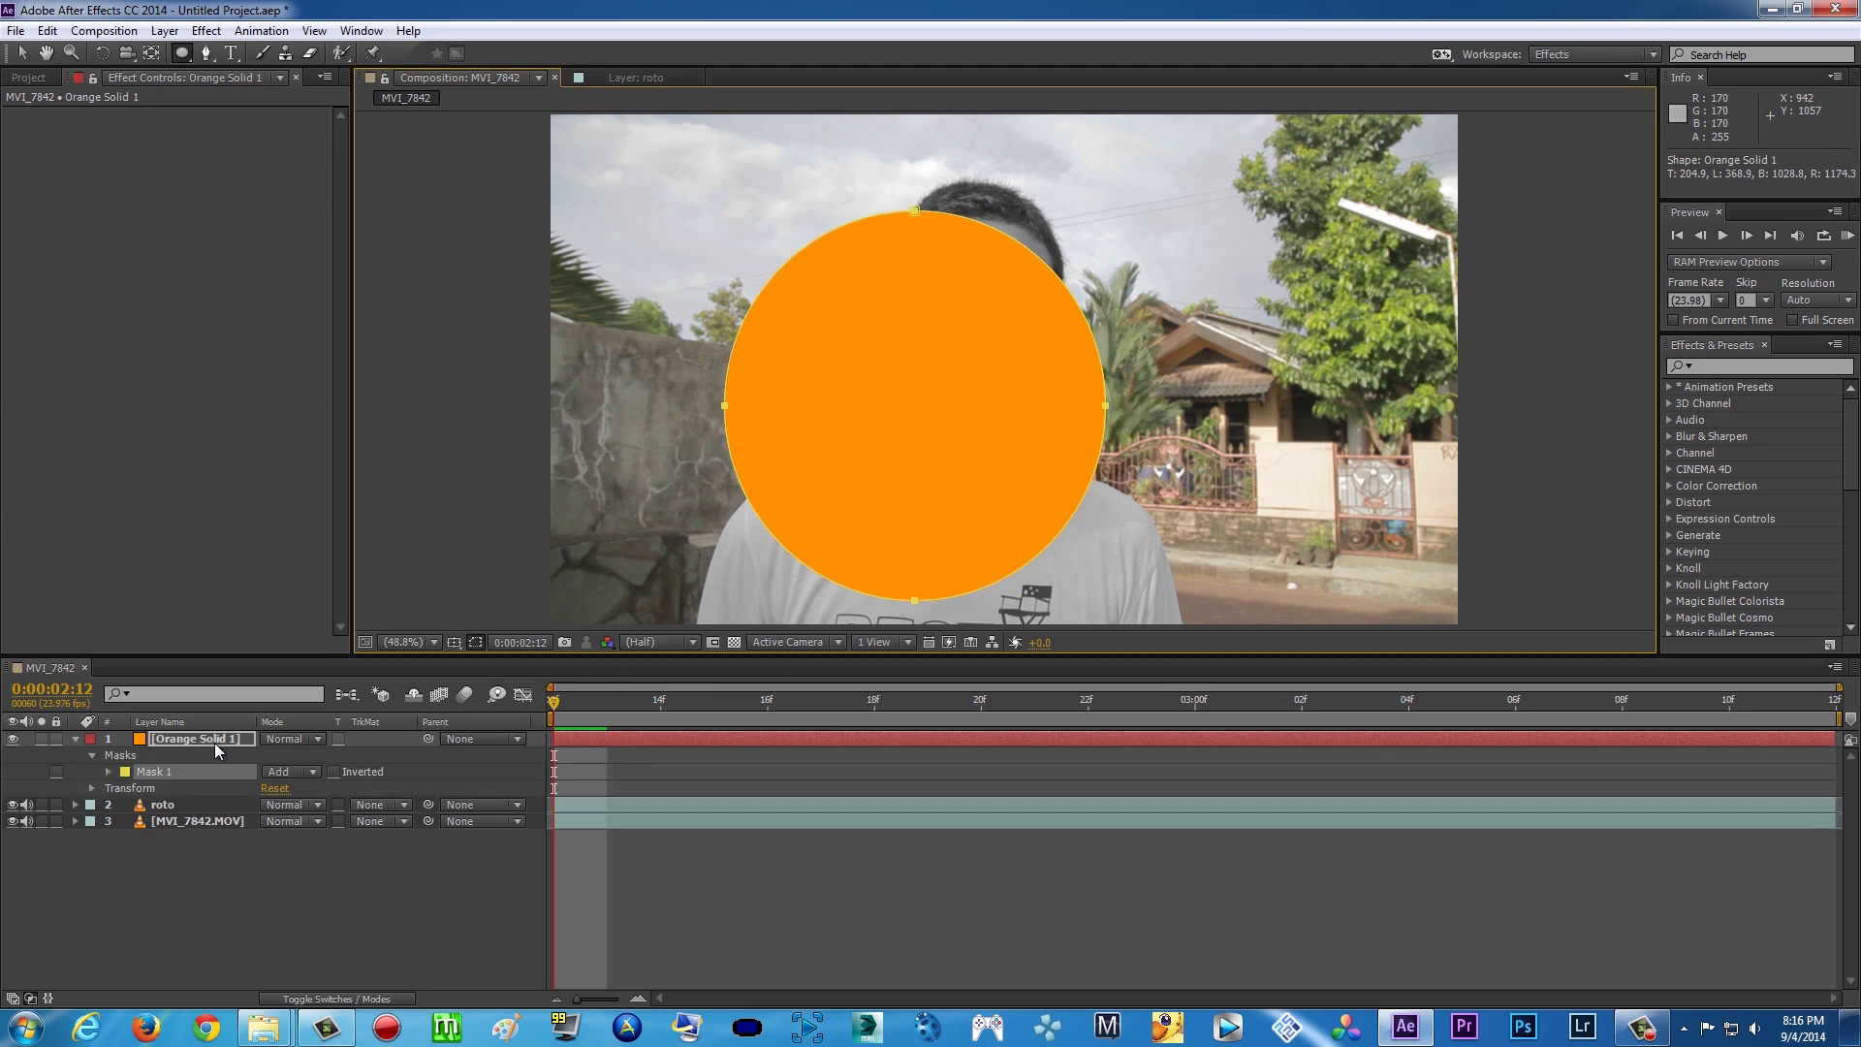
# Move the orange circle layer below roto and position it behind the man's head
pyautogui.moveTo(213, 747); pyautogui.dragTo(214, 816)
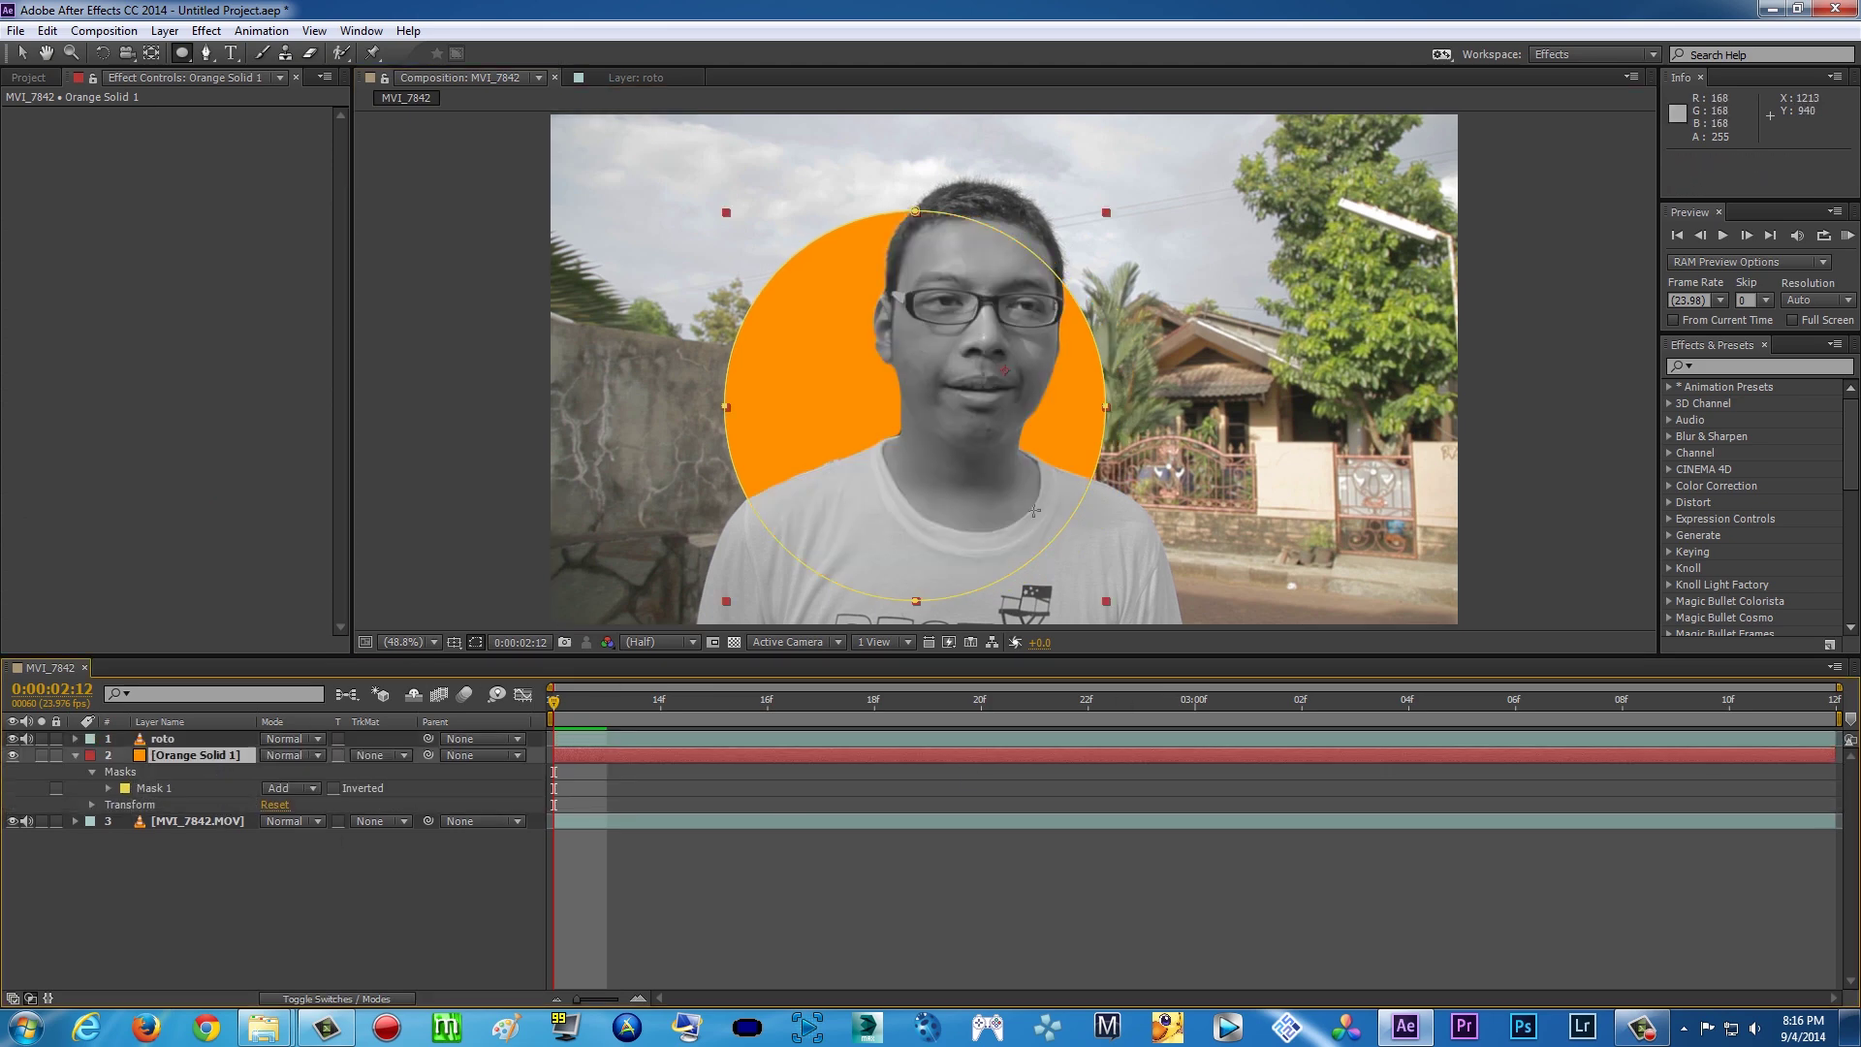
pyautogui.click(22, 52)
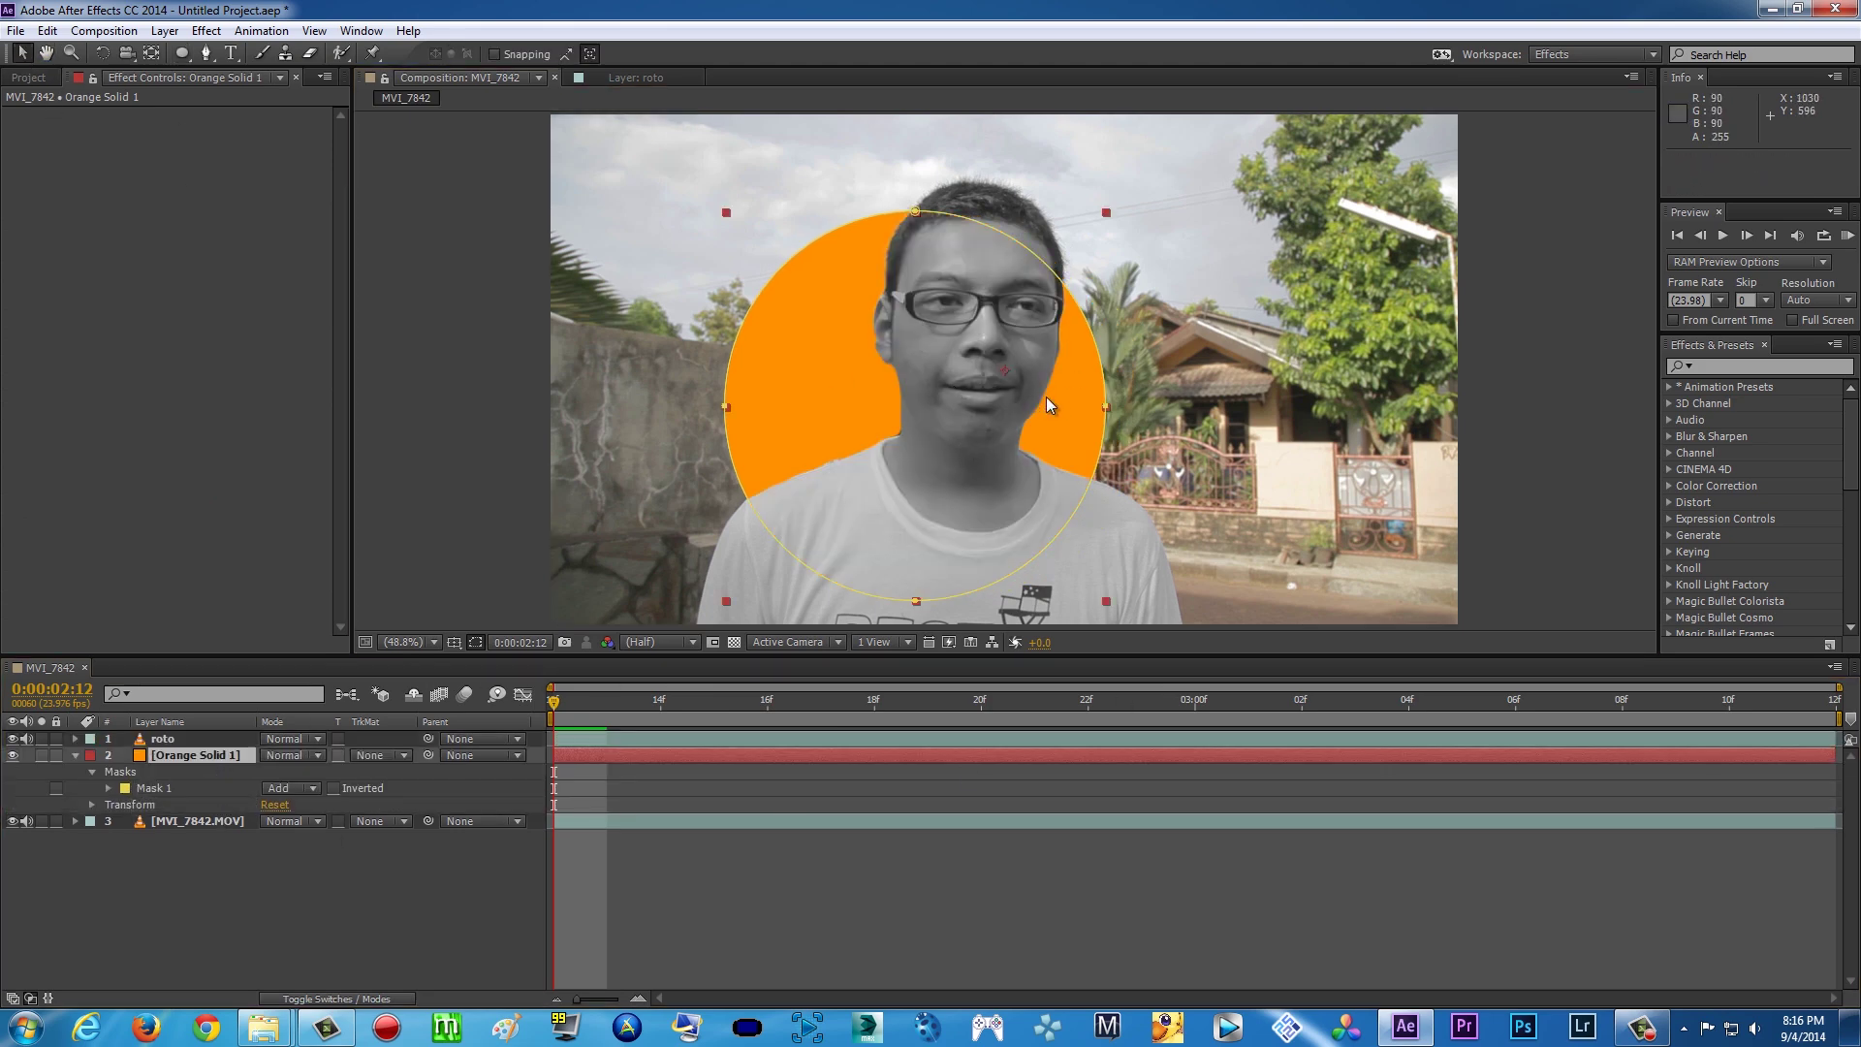
pyautogui.moveTo(1047, 405); pyautogui.dragTo(1100, 338)
pyautogui.click(1522, 345)
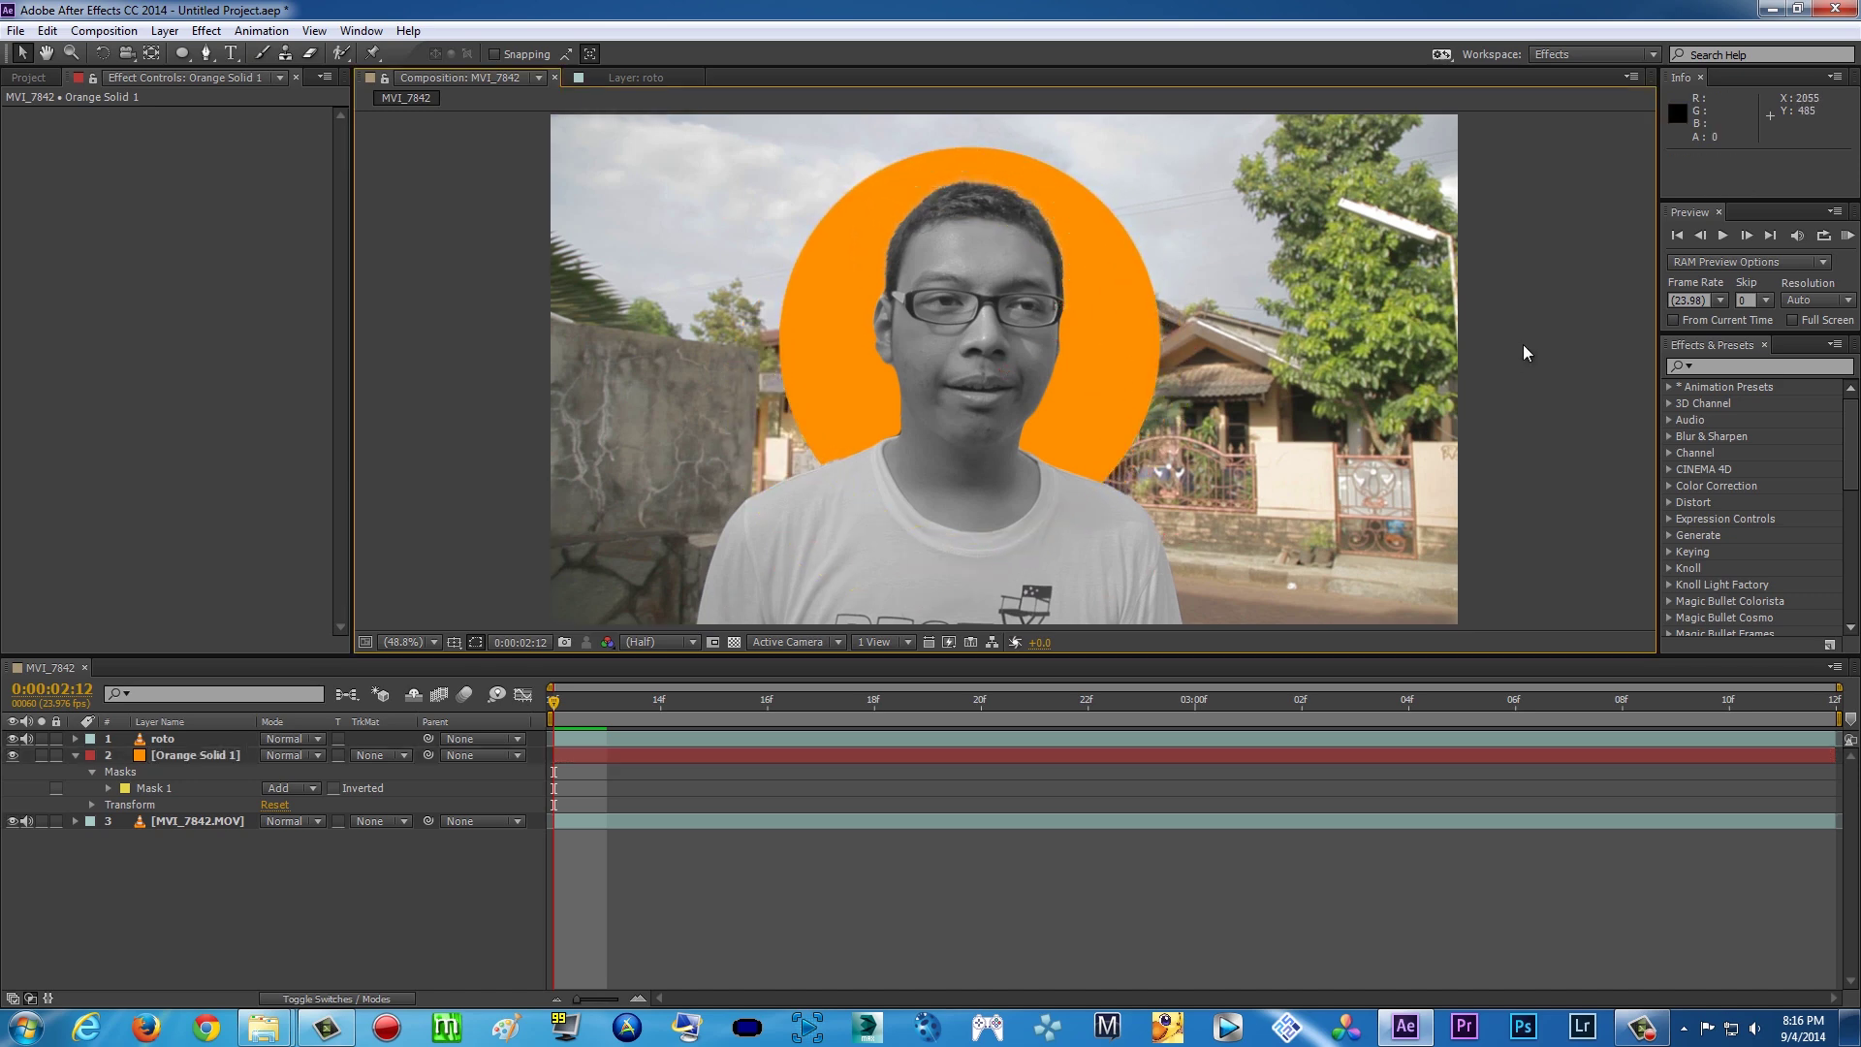
# Preview the composition with the orange circle, then hide the orange solid layer
pyautogui.press('KP_0')
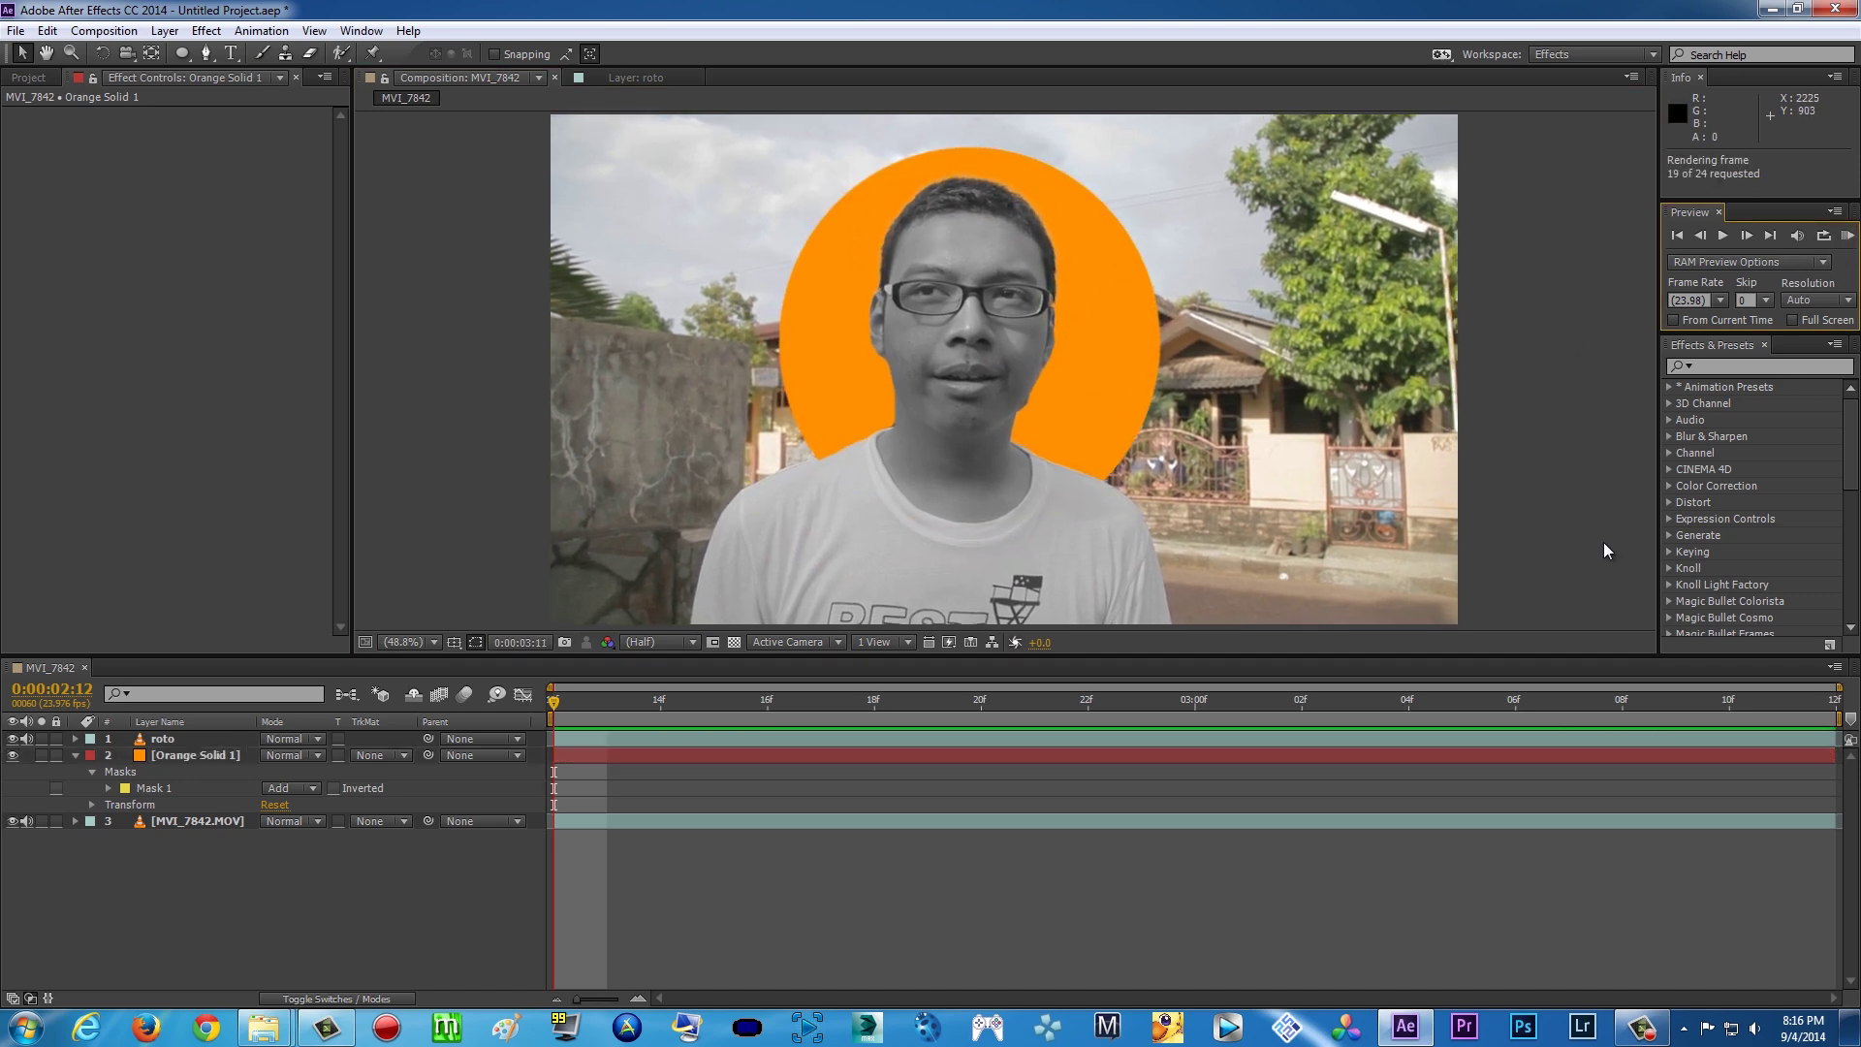
pyautogui.click(126, 766)
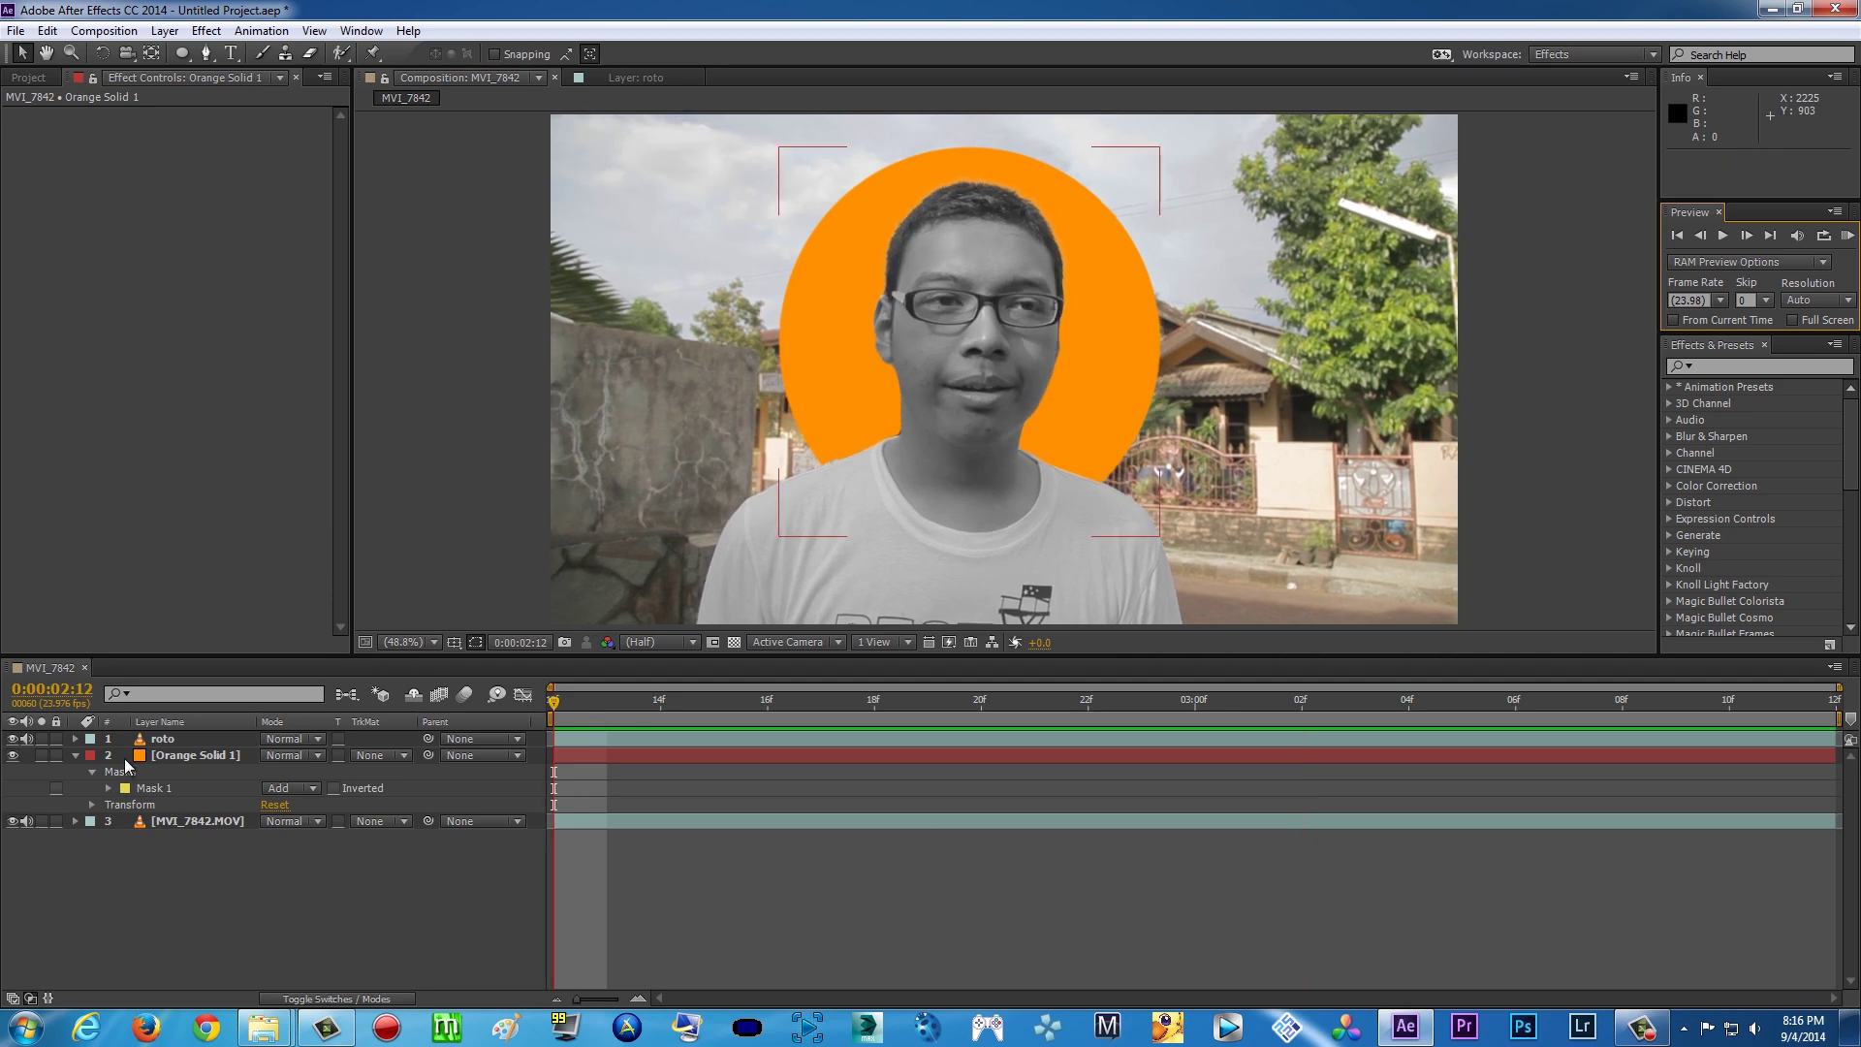
pyautogui.click(14, 755)
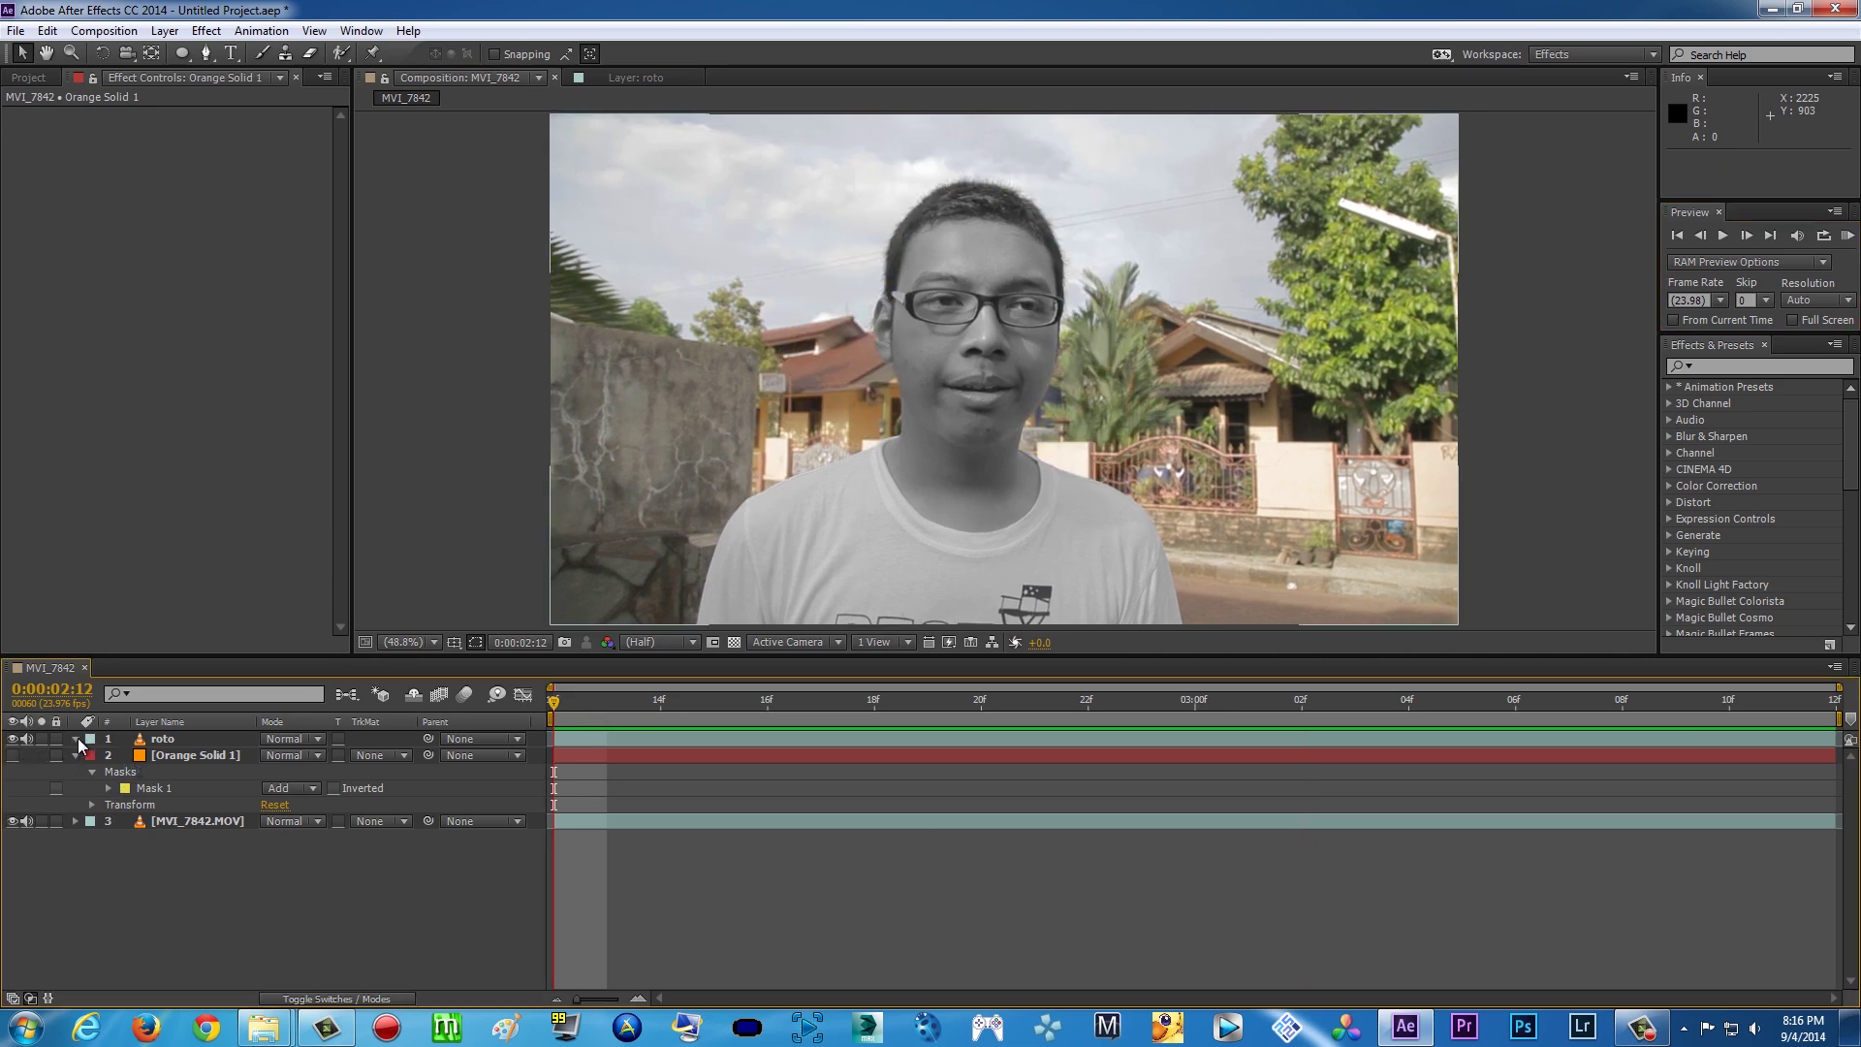
pyautogui.click(76, 739)
pyautogui.click(77, 739)
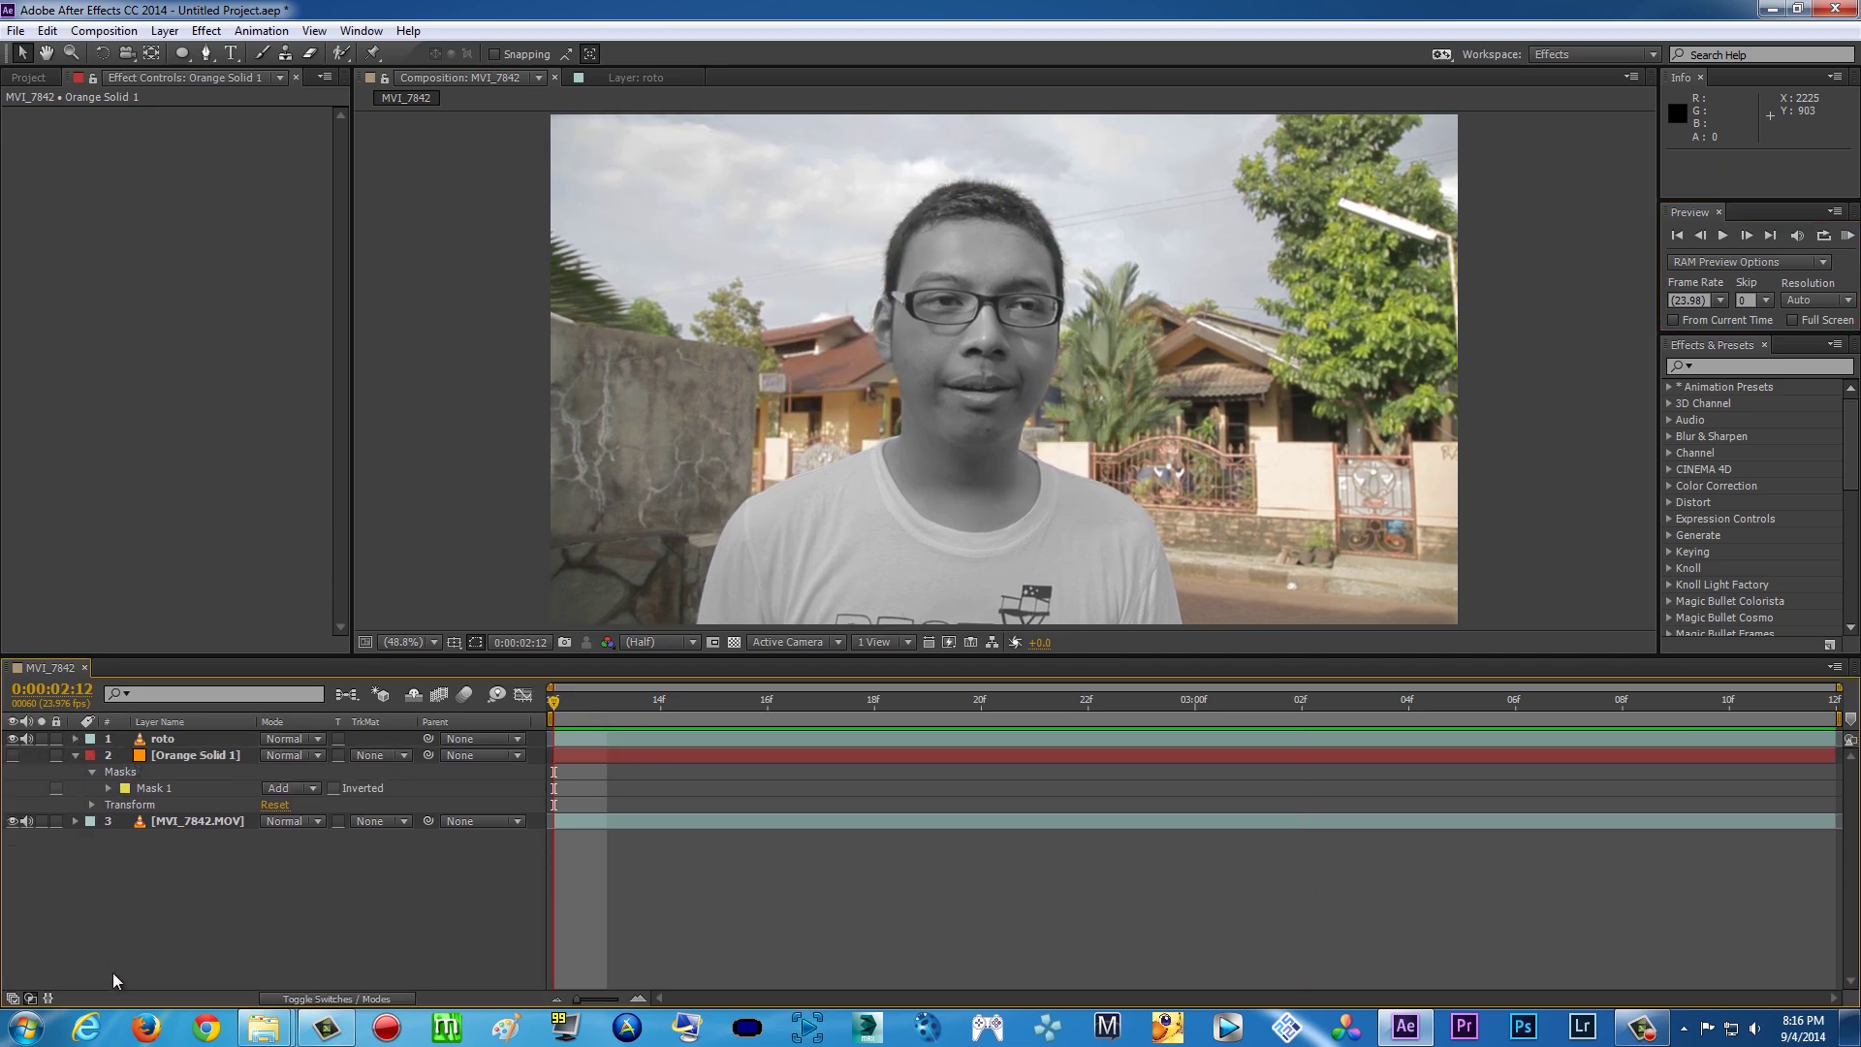
# Open the MVI_4942 gema nasa ditembakin kamera depan clip in VLC at 1:2 Half zoom
pyautogui.moveTo(264, 1027)
pyautogui.click(158, 940)
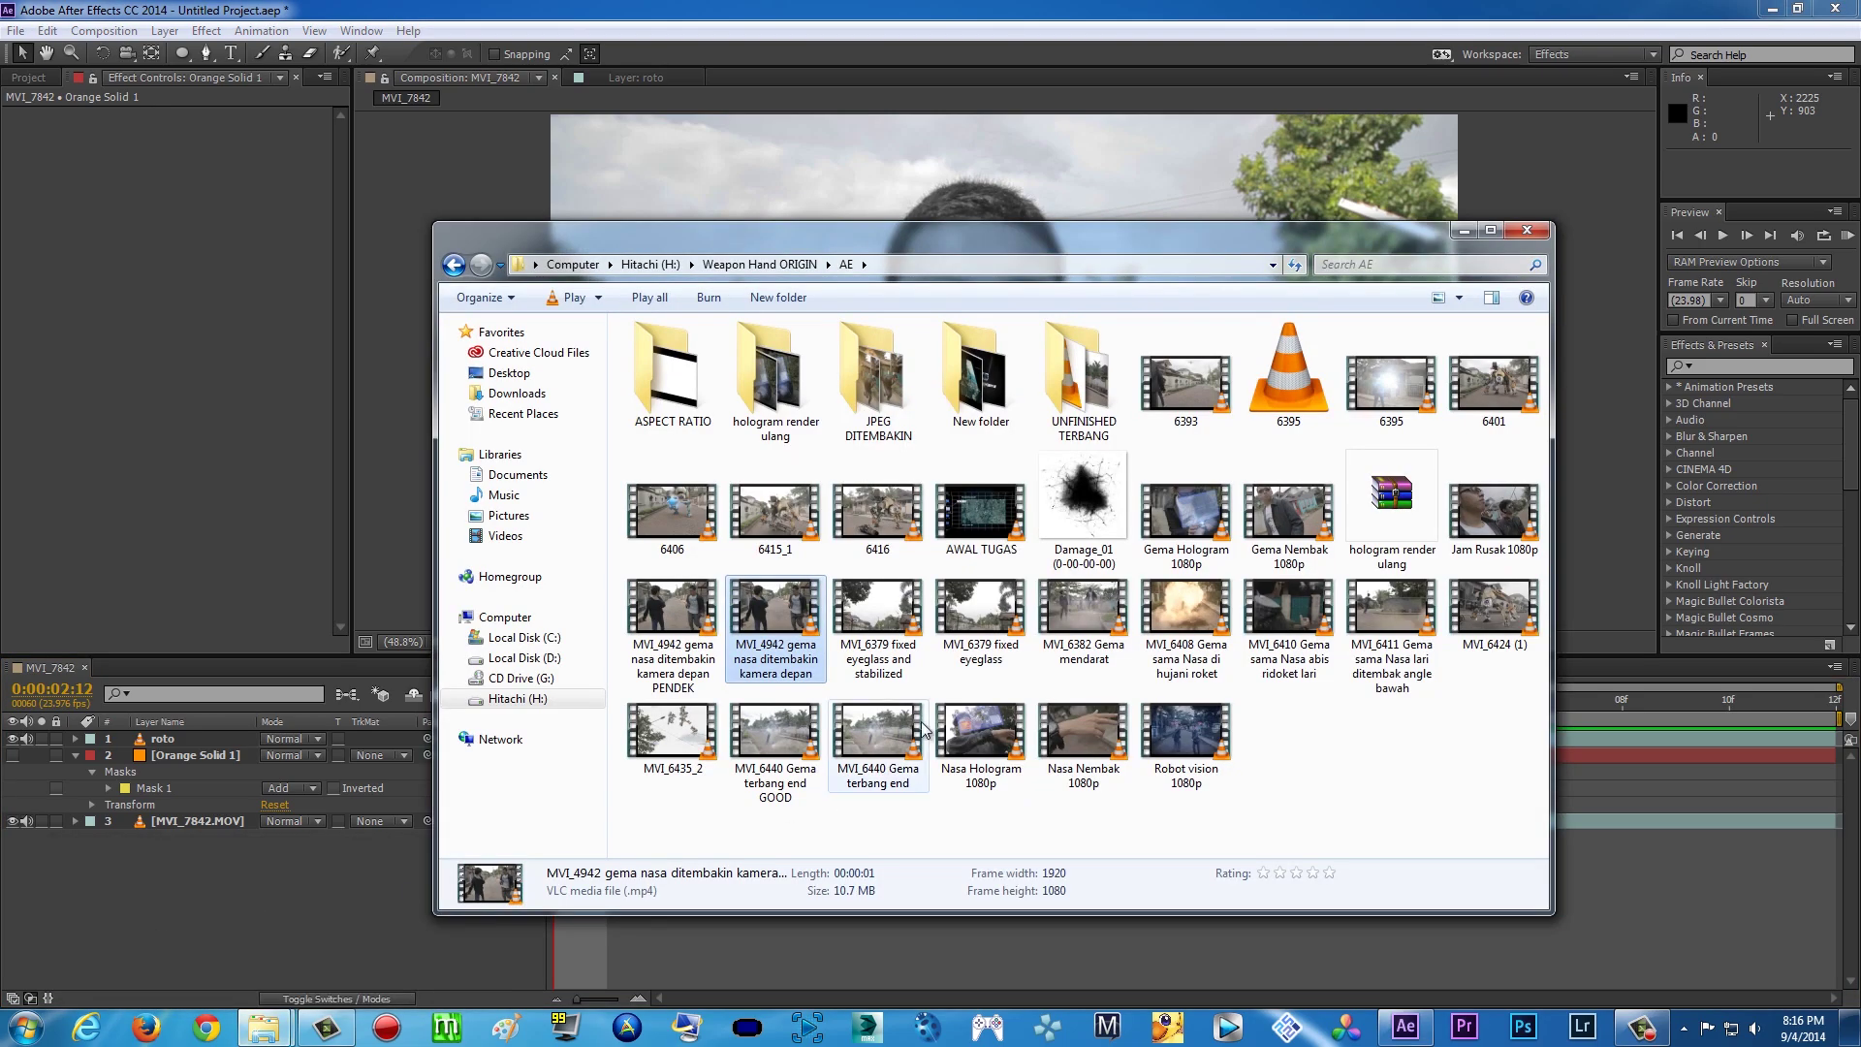
pyautogui.doubleClick(766, 616)
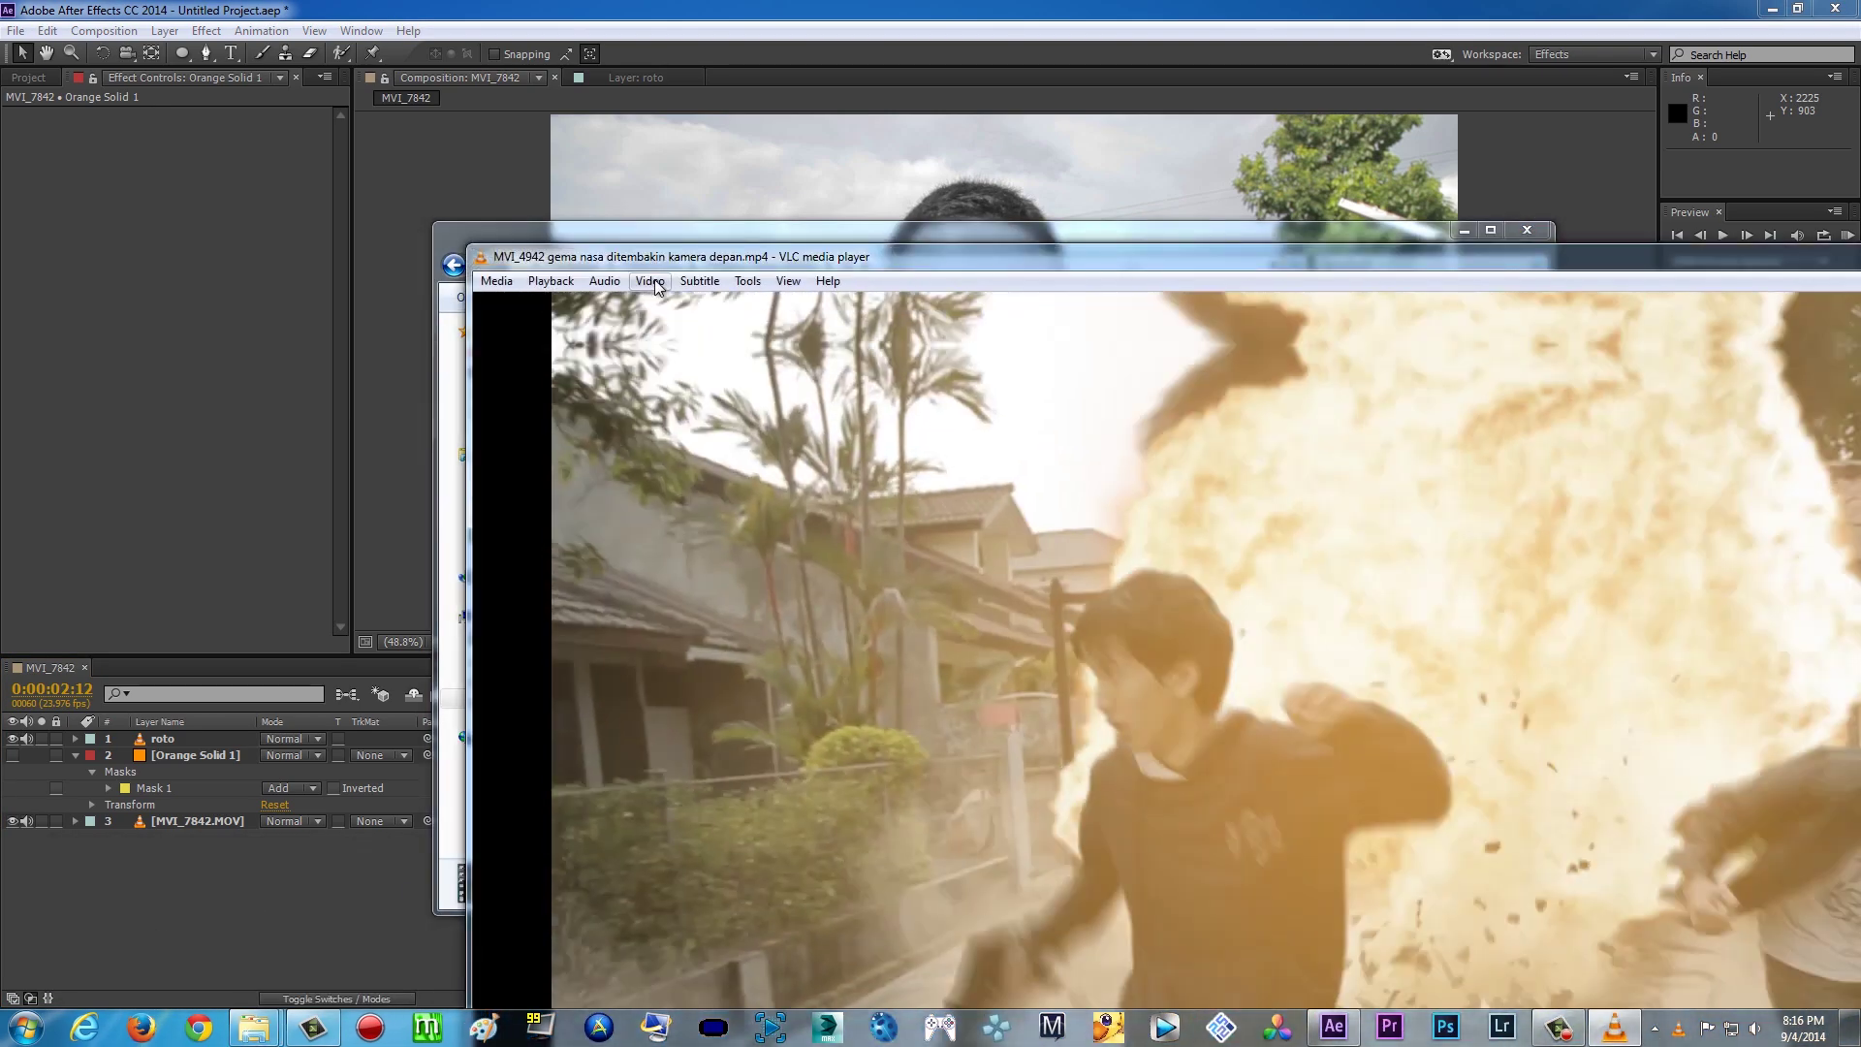
pyautogui.click(649, 280)
pyautogui.moveTo(721, 427)
pyautogui.click(823, 453)
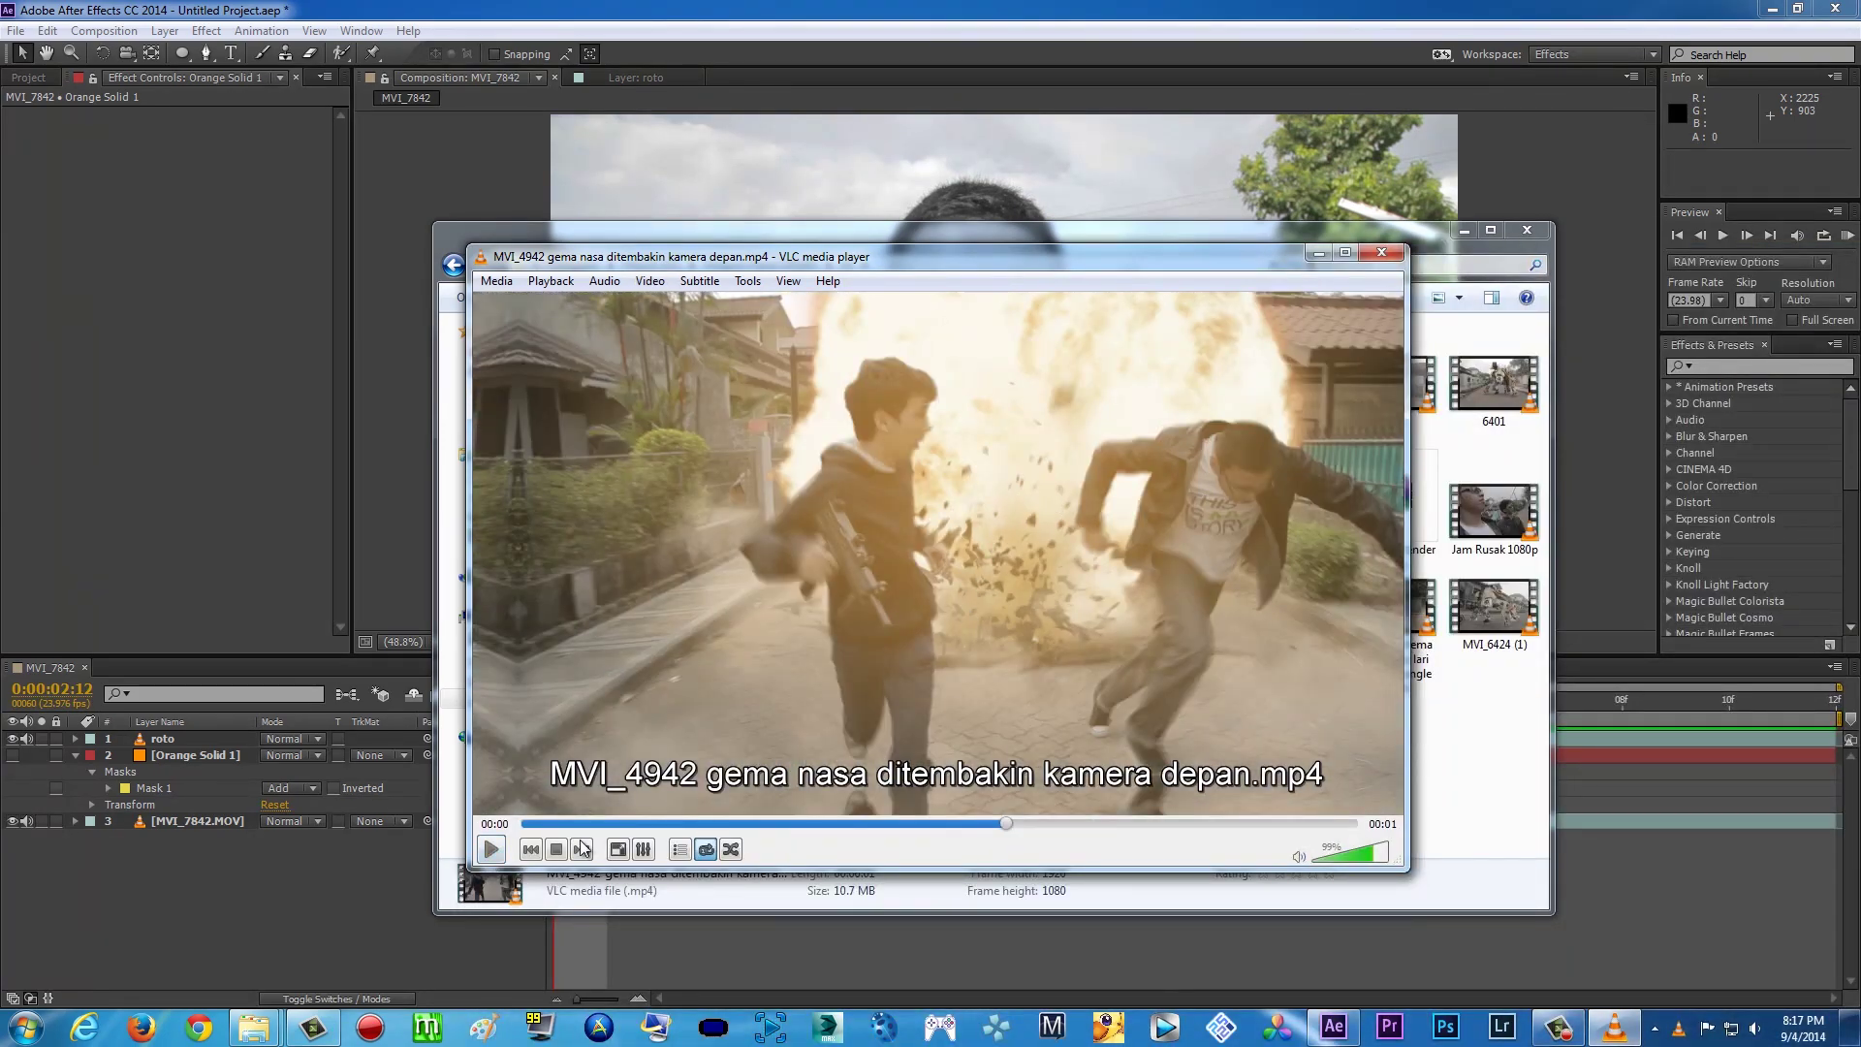
# Play the clip to its end, close VLC, and return to After Effects
pyautogui.click(492, 850)
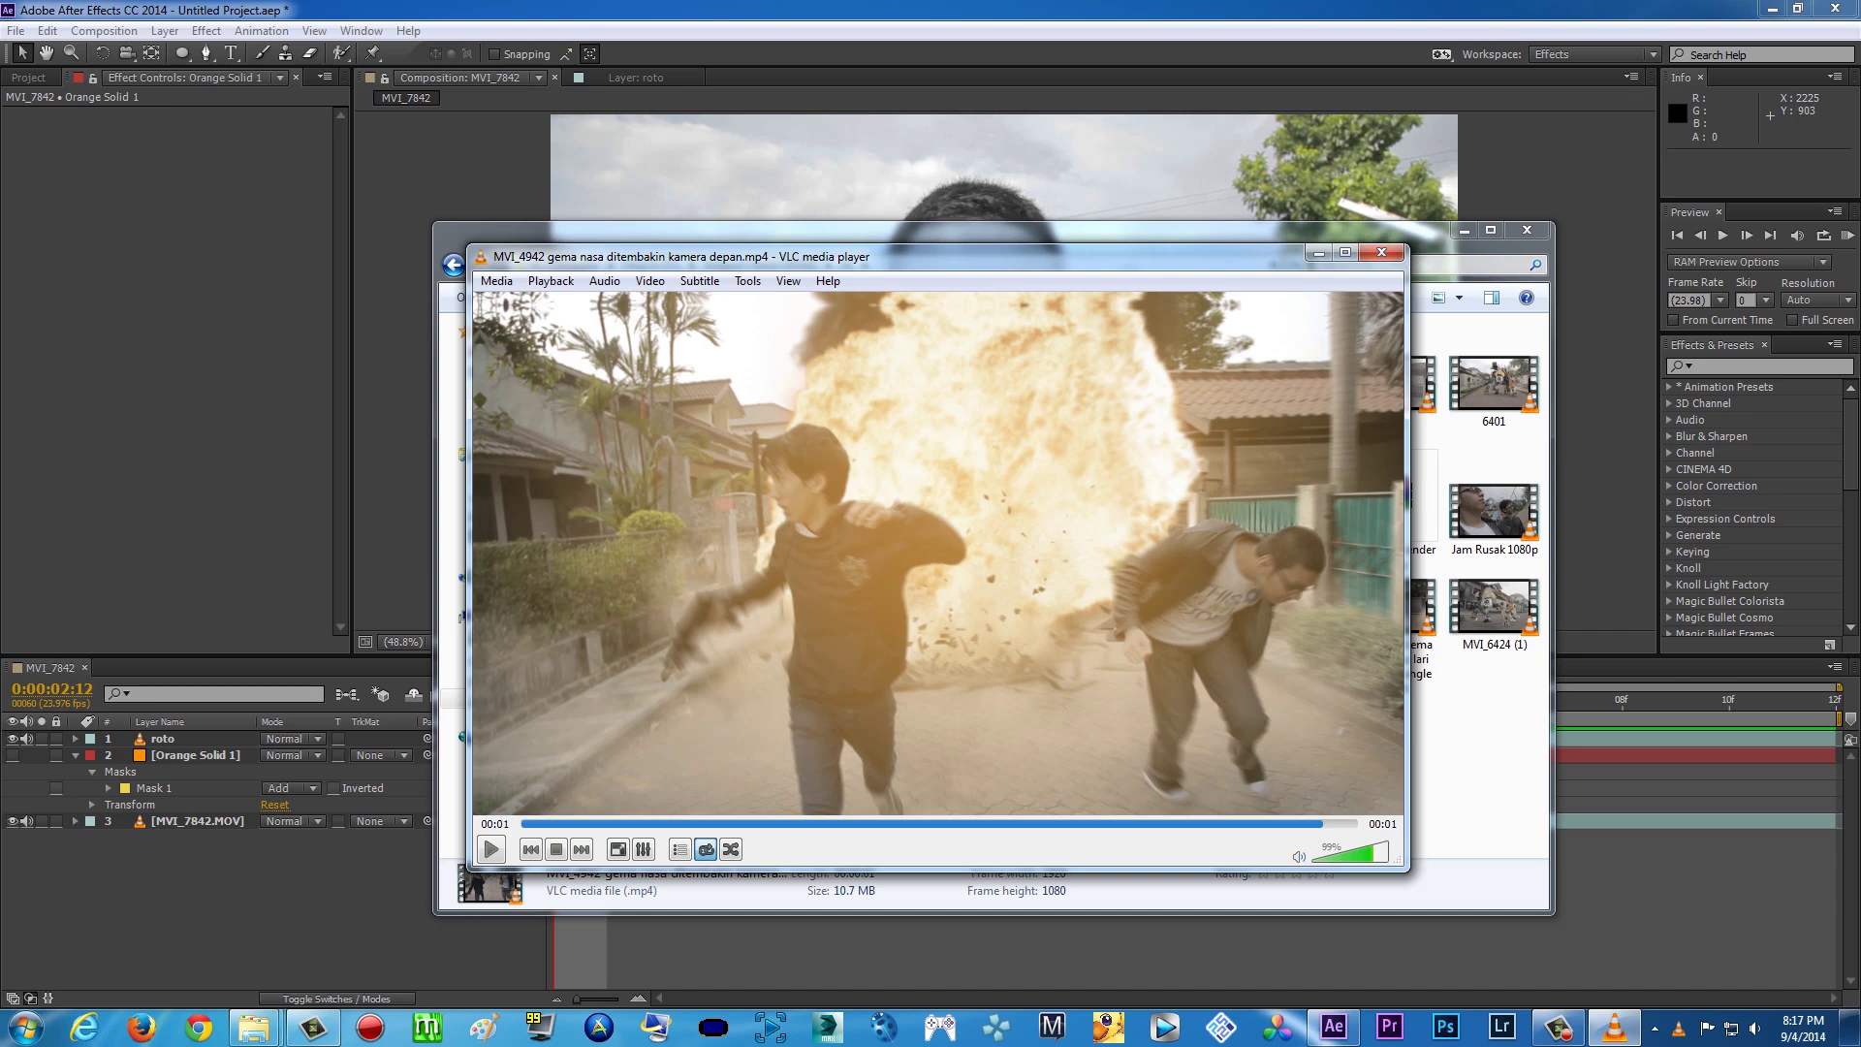
pyautogui.click(1381, 253)
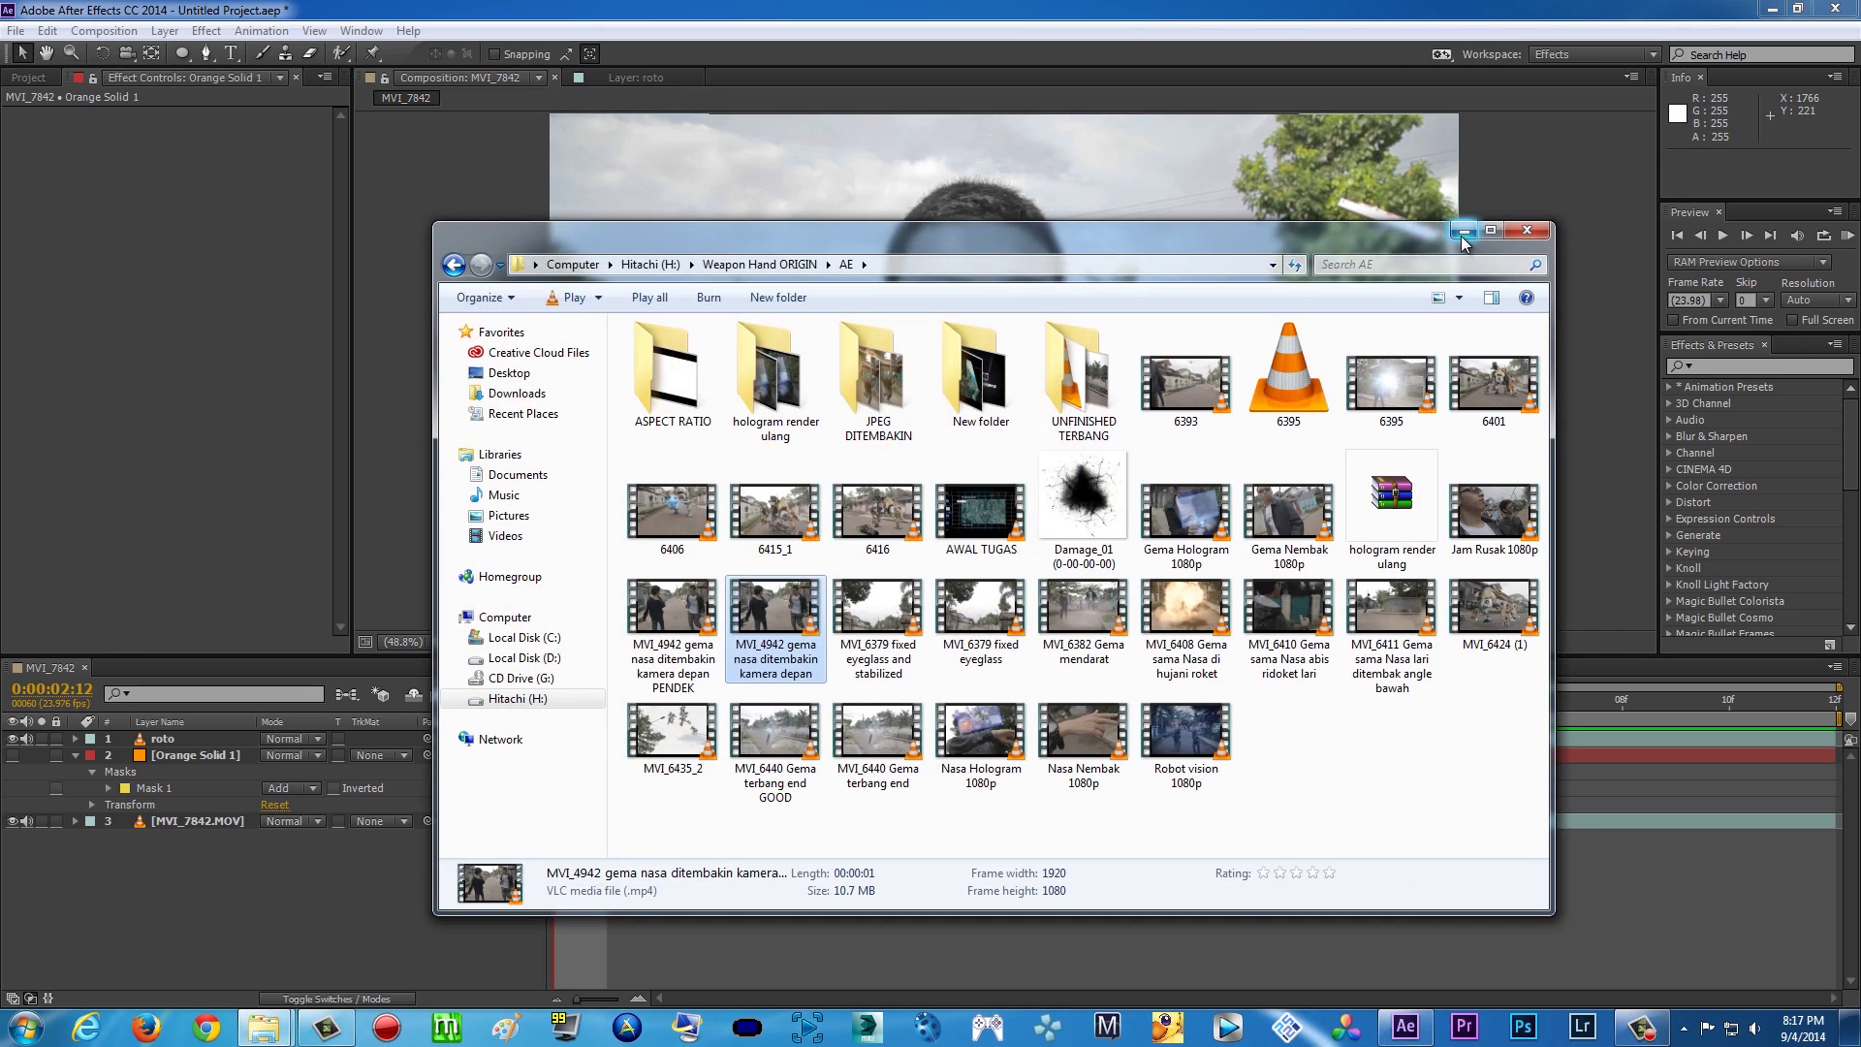
pyautogui.click(1548, 468)
# RAM-preview the final composition and stop the screen recording
pyautogui.click(1846, 235)
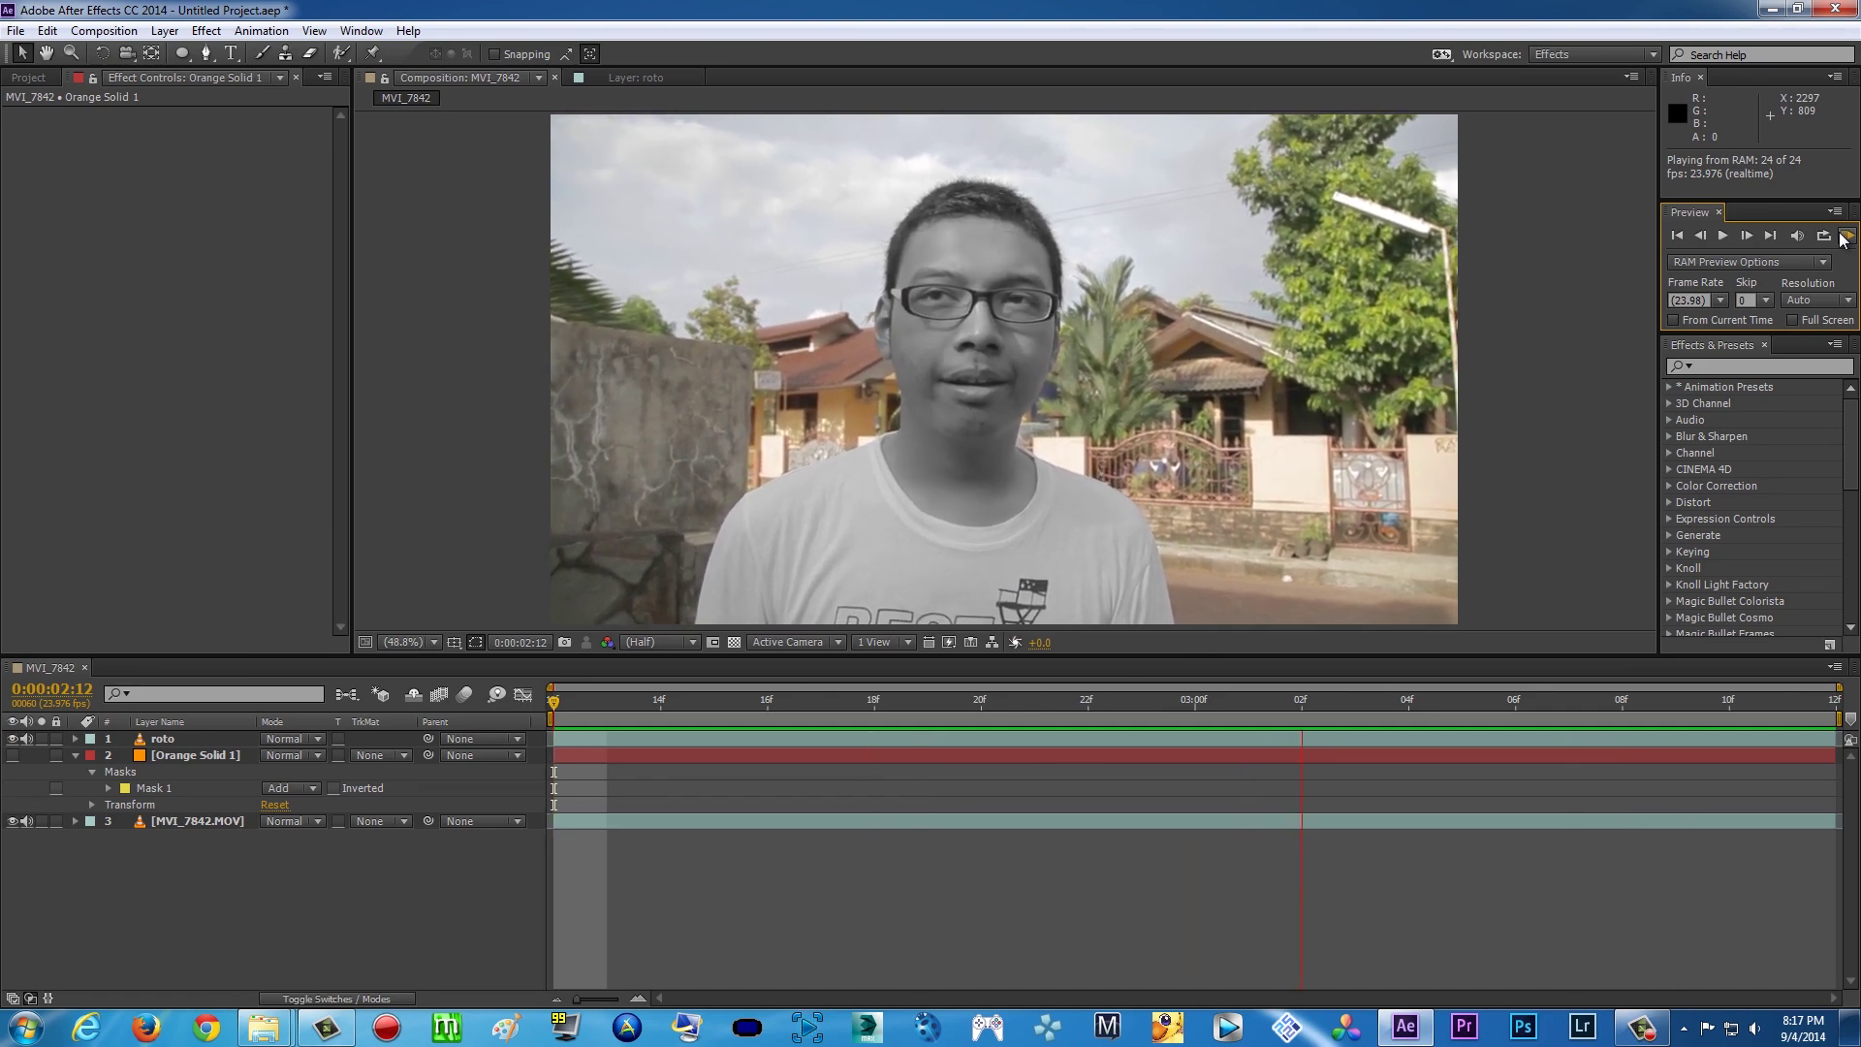
pyautogui.click(1640, 1026)
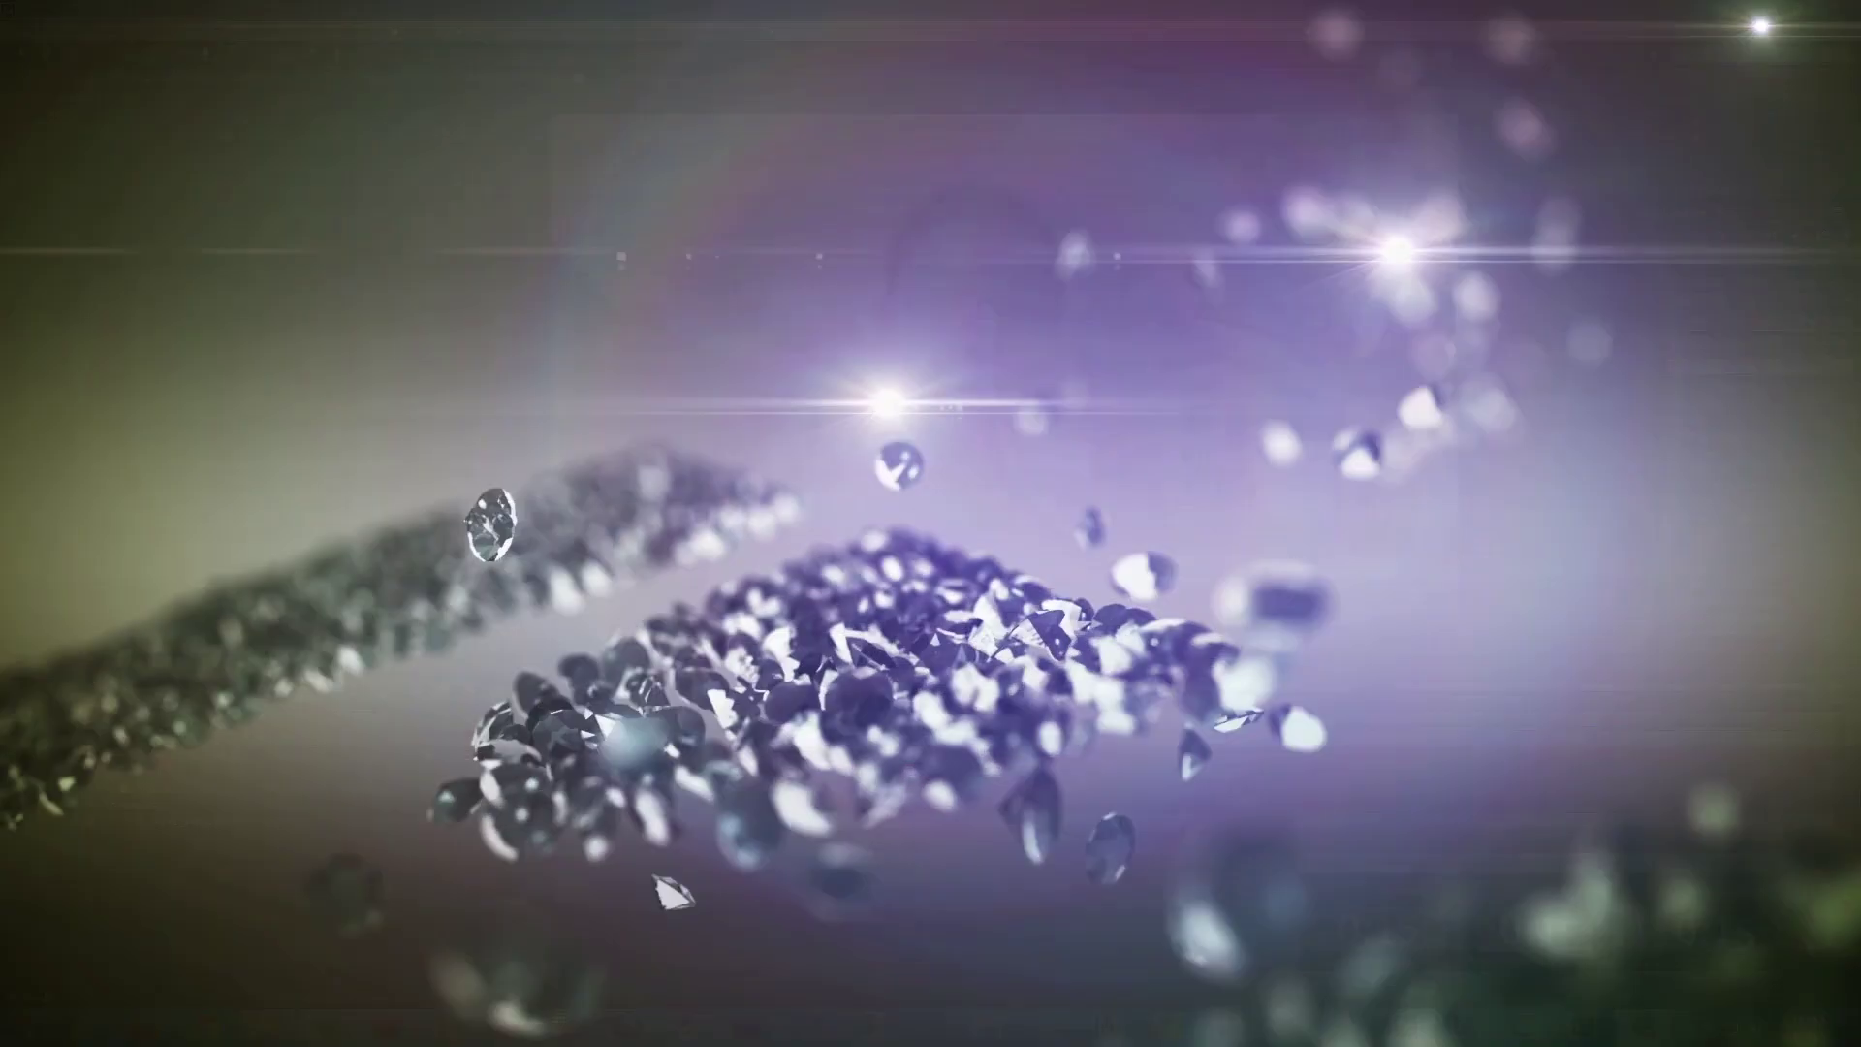